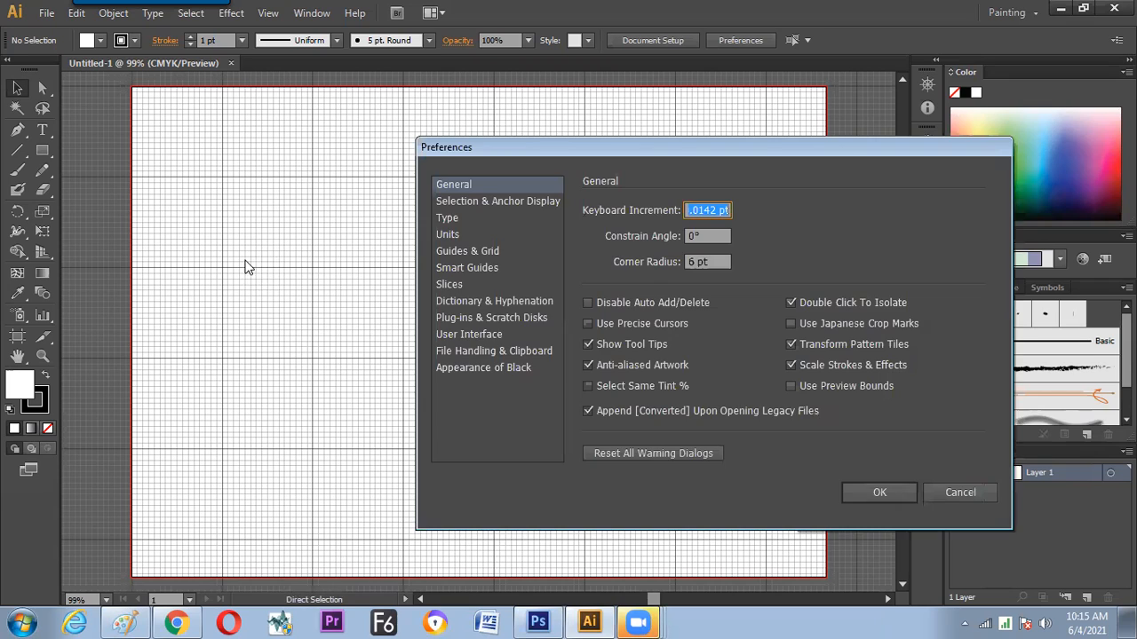
# Set the grid subdivisions to 5 in the Guides & Grid preferences
pyautogui.click(490, 253)
pyautogui.click(692, 398)
pyautogui.write('5')
pyautogui.press('Return')
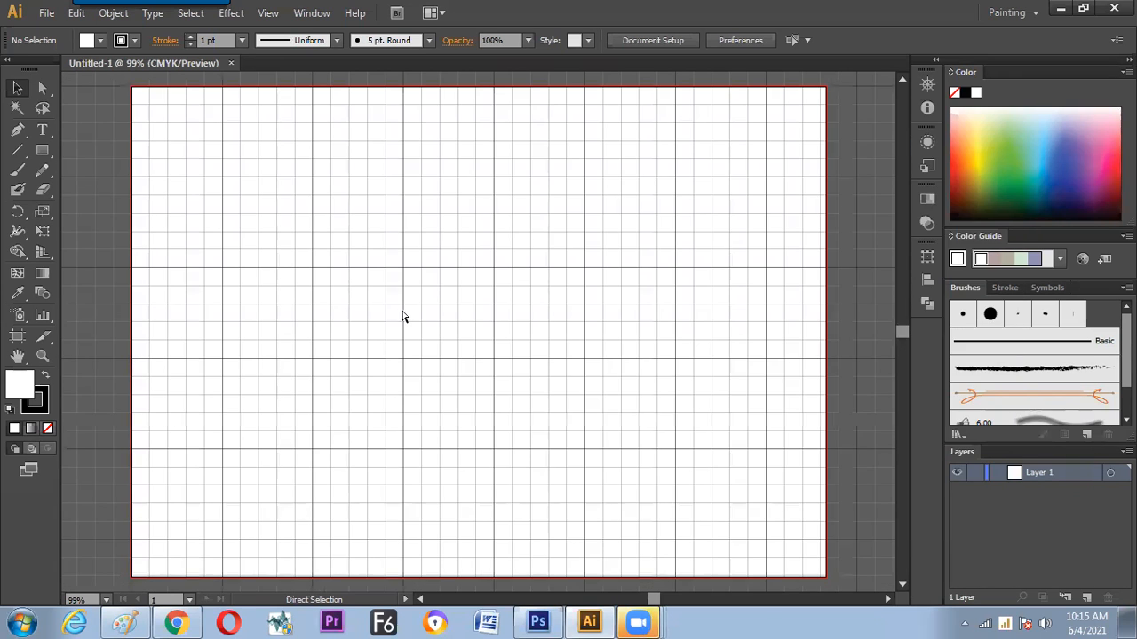
pyautogui.hotkey('ctrl', 'k')
pyautogui.click(959, 493)
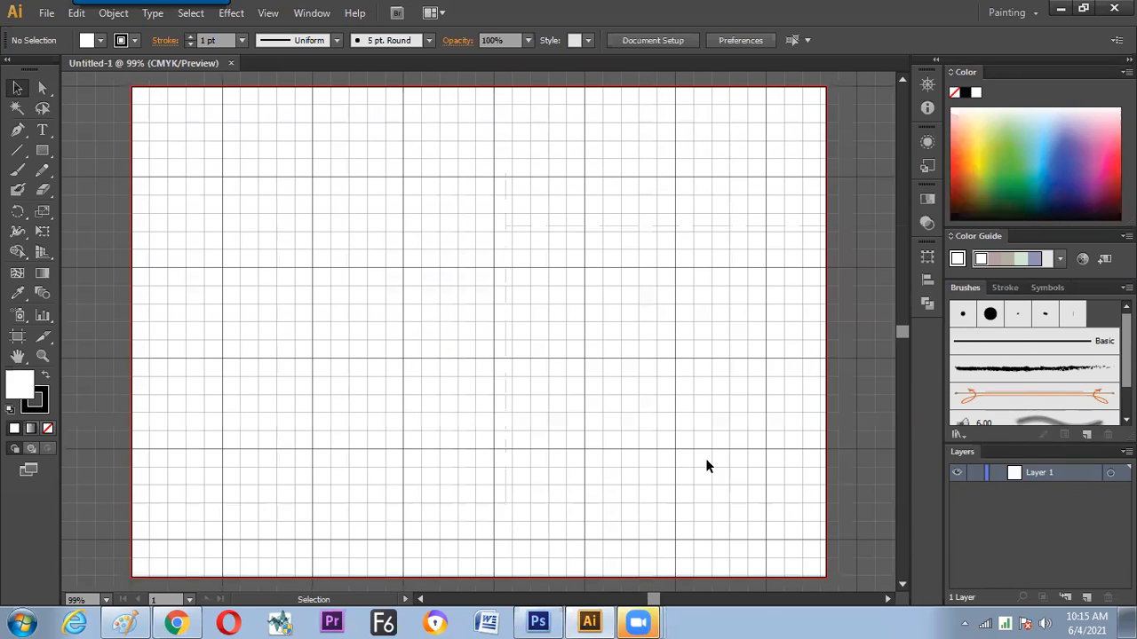
# Hide the document grid and show it again
pyautogui.hotkey('ctrl', '1')
pyautogui.hotkey('ctrl', '=')
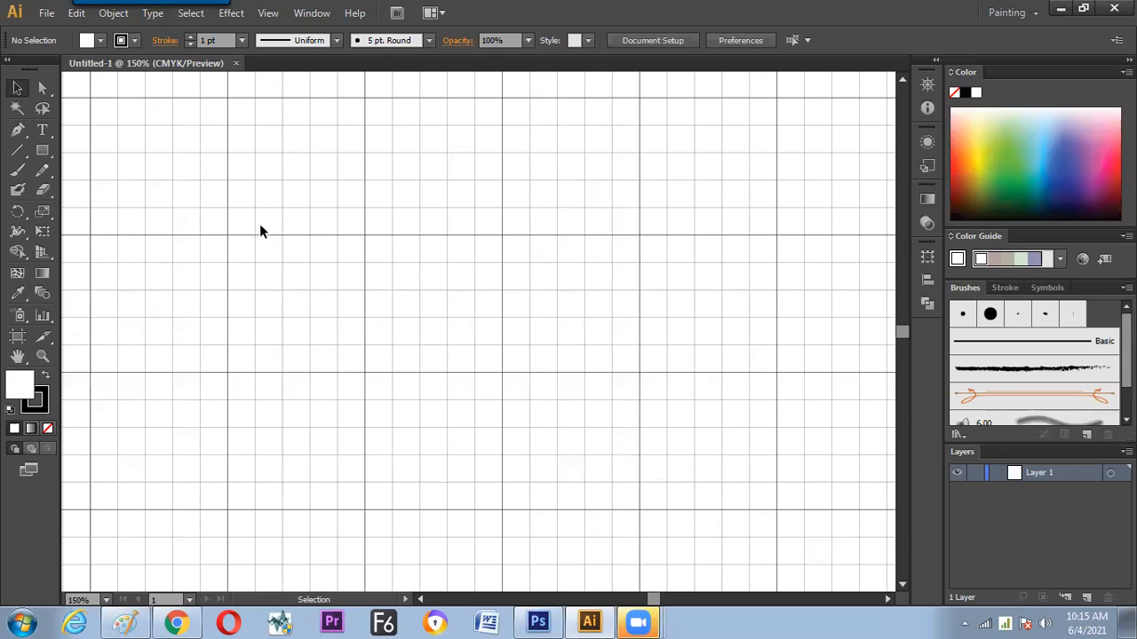
pyautogui.hotkey('ctrl', "'")
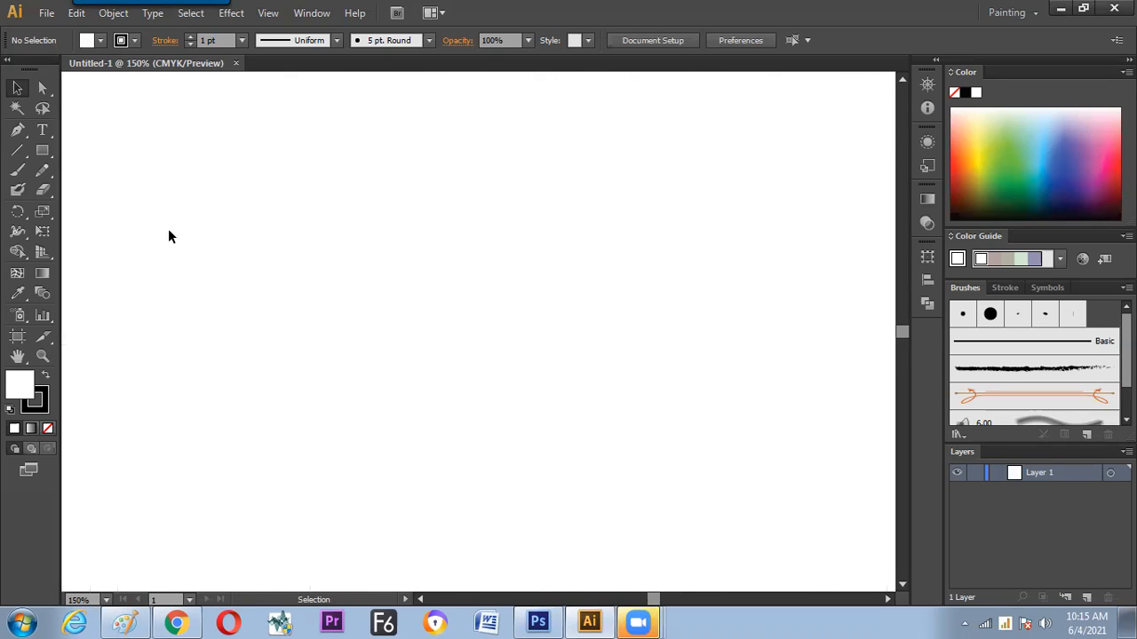
pyautogui.hotkey('ctrl', "'")
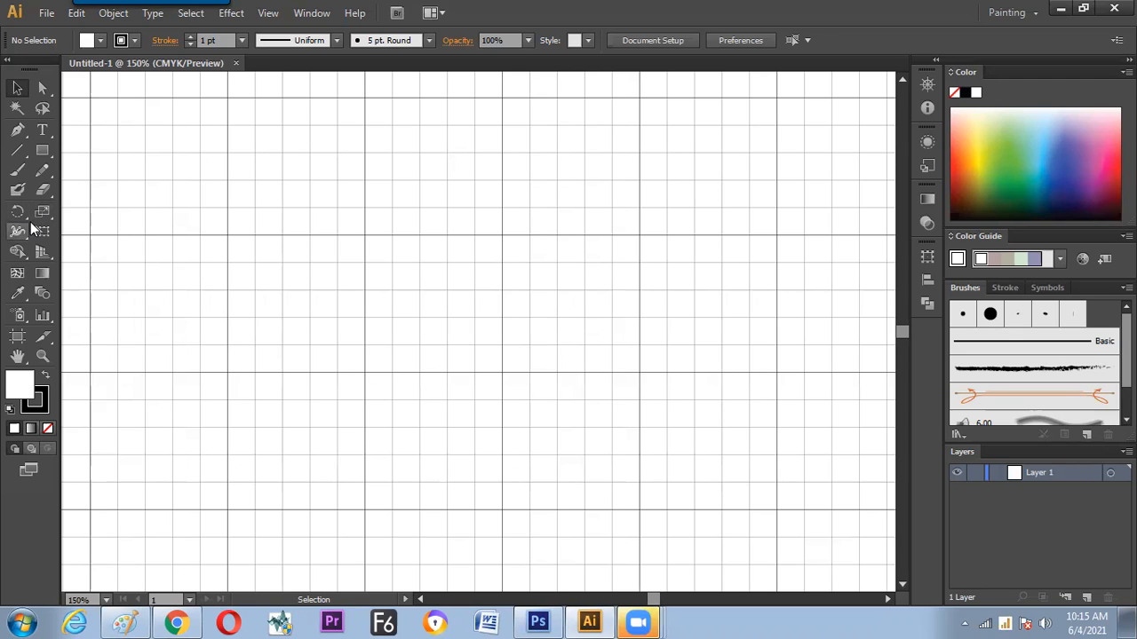
# Tear off the Rotate/Reflect and Scale/Shear/Reshape tool groups as floating palettes stacked beside the toolbox
pyautogui.moveTo(17, 222); pyautogui.dragTo(158, 215)
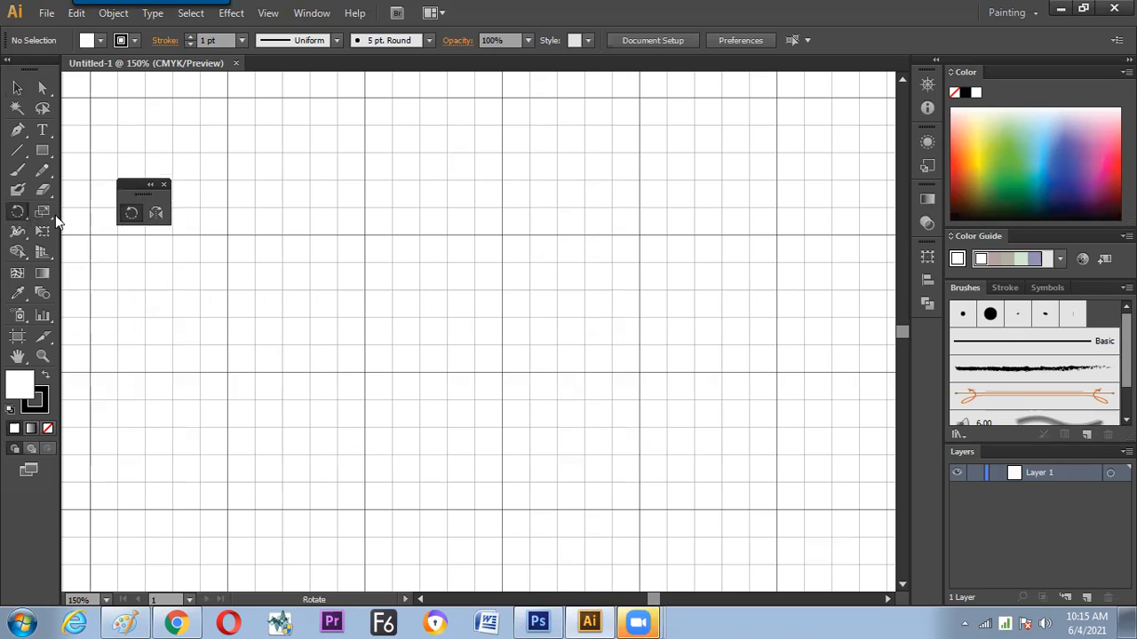
pyautogui.moveTo(41, 210); pyautogui.dragTo(178, 225)
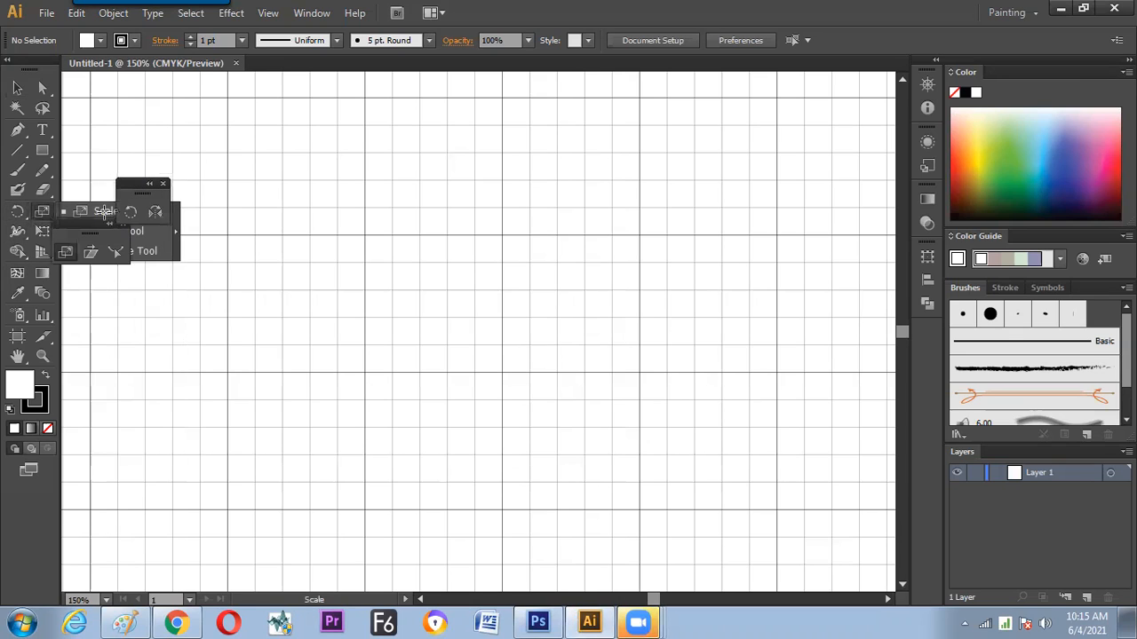
pyautogui.moveTo(81, 221); pyautogui.dragTo(135, 232)
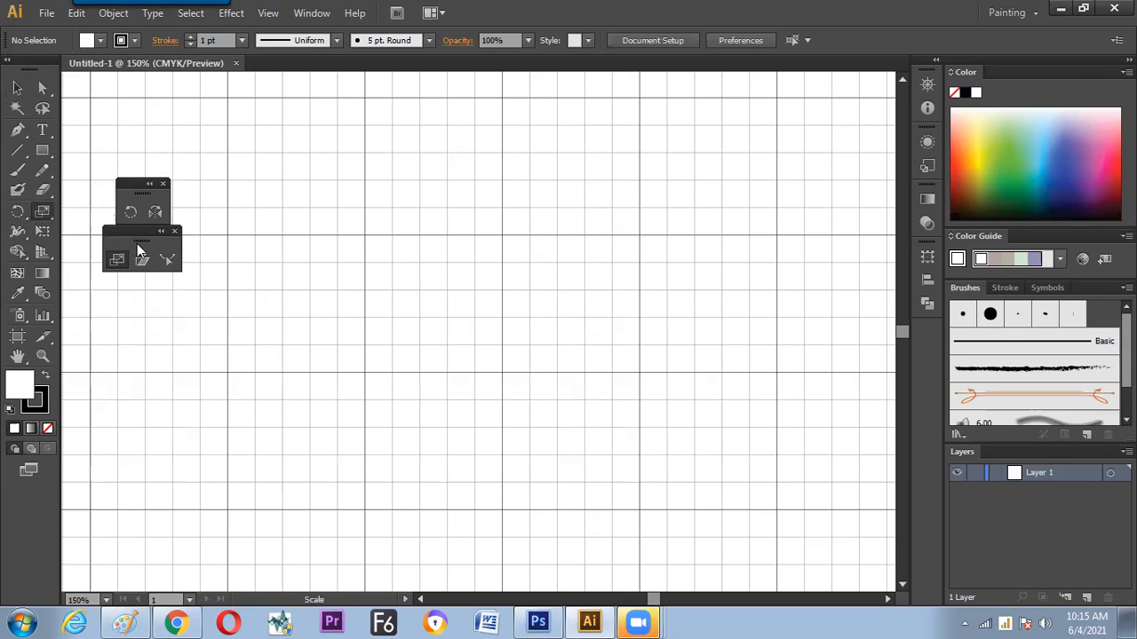
# Draw a vertical wavy line about 24 pt wide and 132 pt high on the upper canvas with the Pencil tool
pyautogui.click(42, 169)
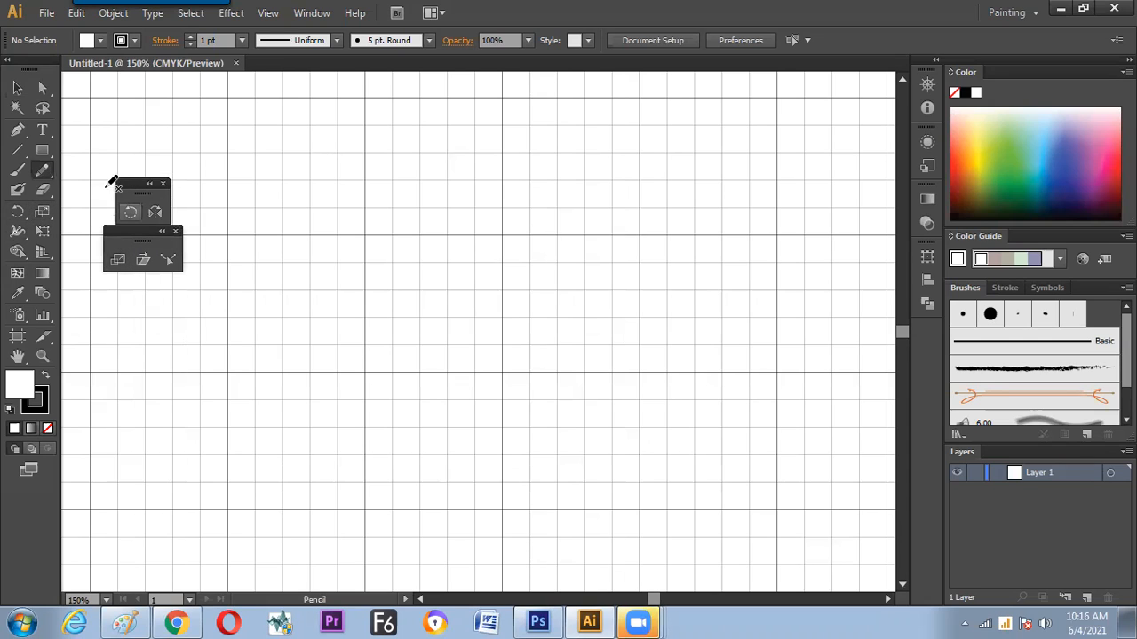
pyautogui.moveTo(363, 171); pyautogui.dragTo(338, 272)
pyautogui.moveTo(361, 354); pyautogui.dragTo(352, 336)
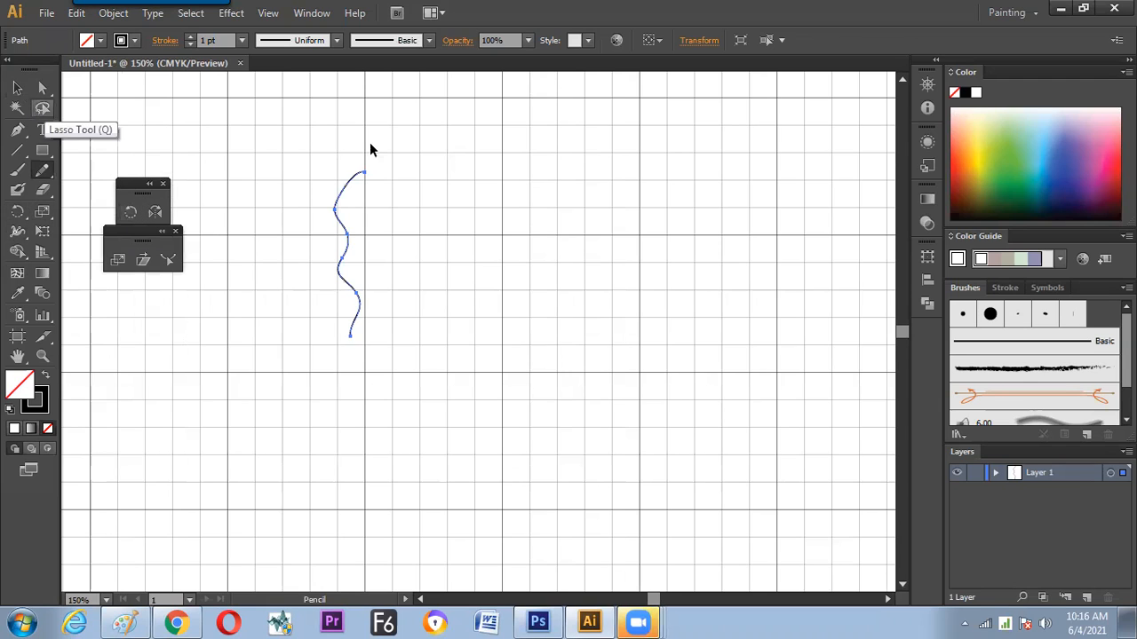
# Rotate the wavy line slightly counterclockwise by its bounding box and undo the rotation
pyautogui.press('v')
pyautogui.click(344, 182)
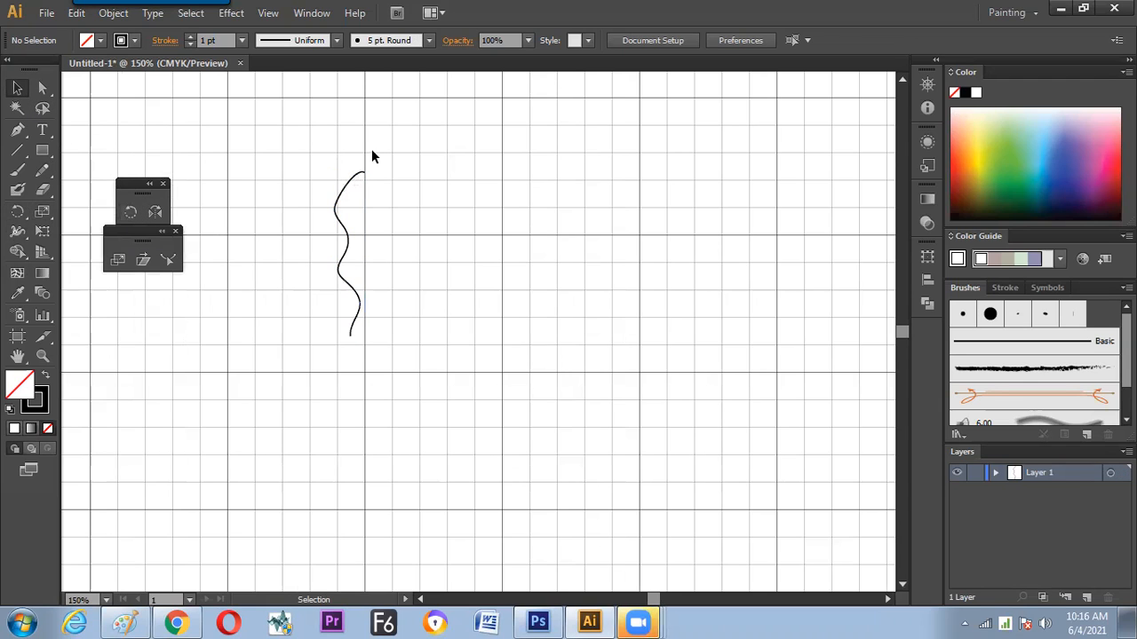
pyautogui.click(362, 172)
pyautogui.moveTo(399, 173); pyautogui.dragTo(362, 181)
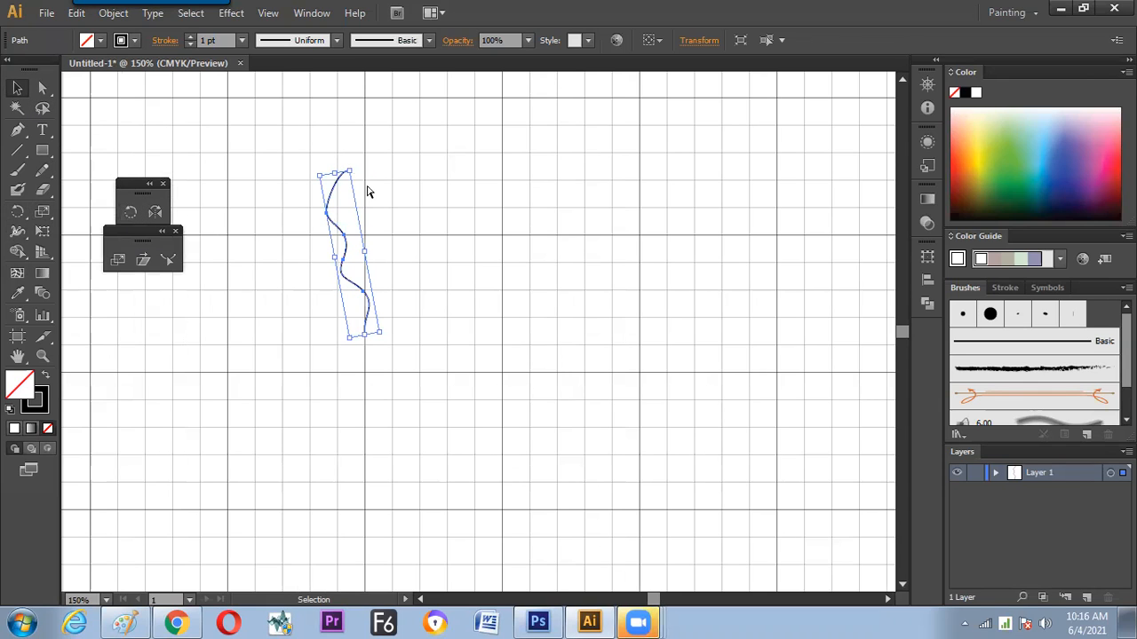
pyautogui.hotkey('ctrl', 'z')
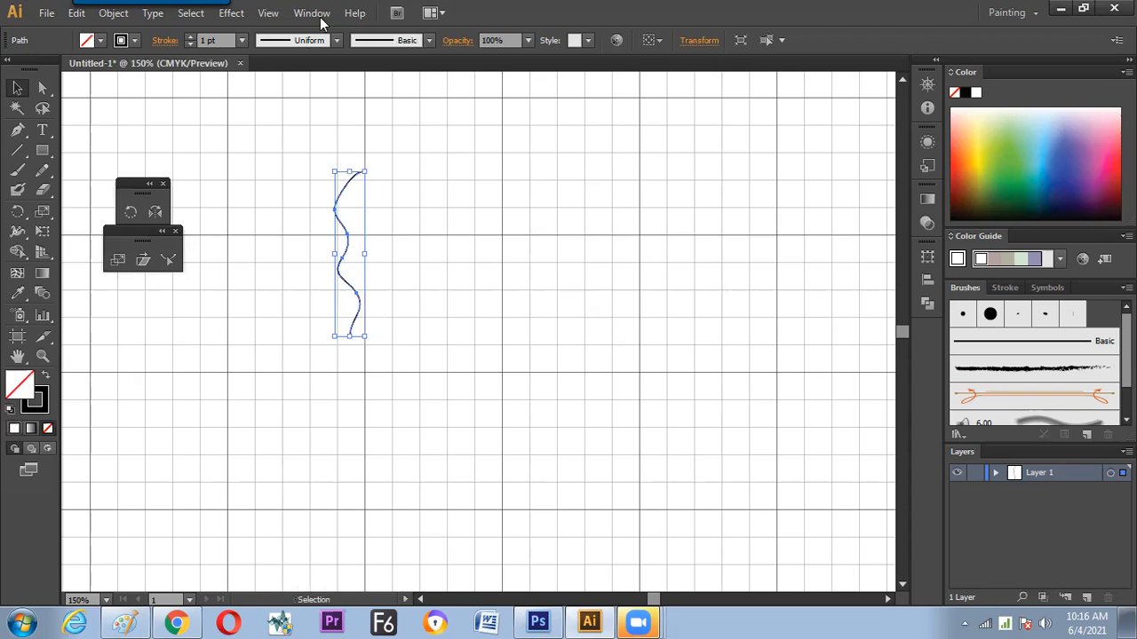
# Show the Transform panel and place it floating over the canvas beside the wavy line
pyautogui.click(320, 14)
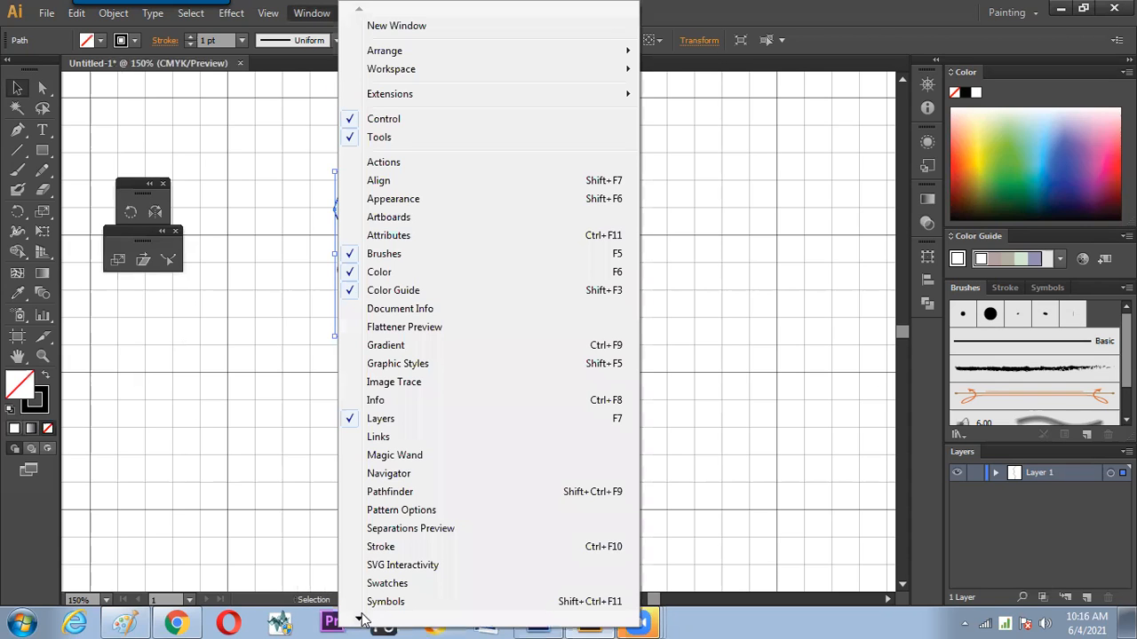
pyautogui.moveTo(362, 619)
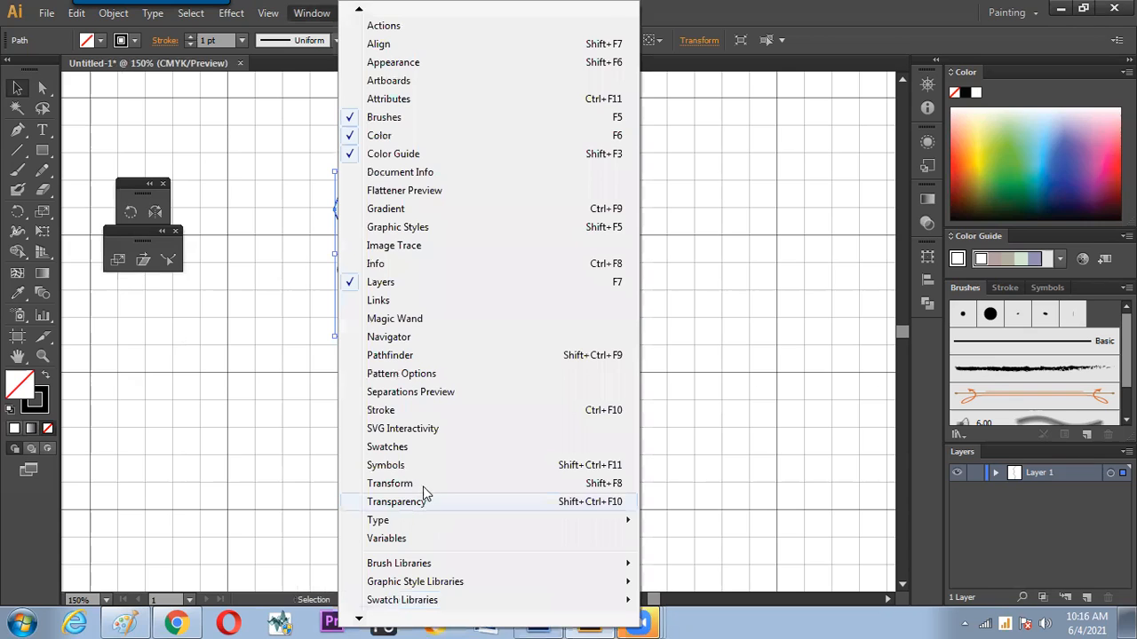
pyautogui.click(391, 484)
pyautogui.moveTo(764, 242); pyautogui.dragTo(571, 188)
pyautogui.click(879, 245)
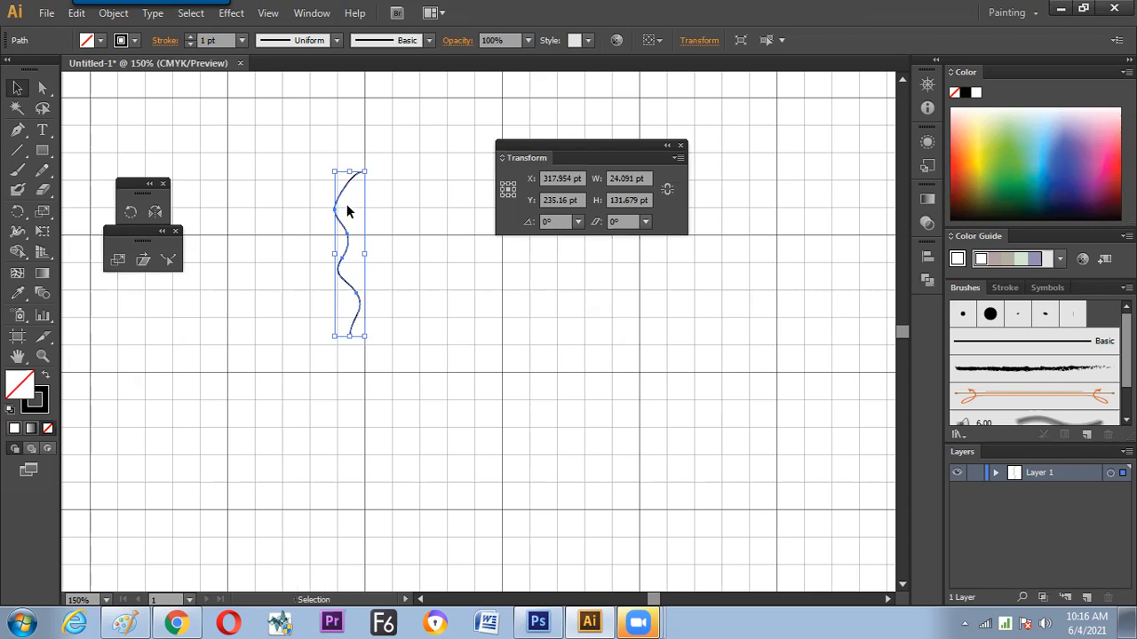
# Look through the rotation angle presets, and switch the transform reference point to the lower-right corner and back to the centre
pyautogui.hotkey('ctrl', 'shift', 'b')
pyautogui.hotkey('ctrl', 'shift', 'b')
pyautogui.click(577, 221)
pyautogui.click(595, 293)
pyautogui.click(507, 189)
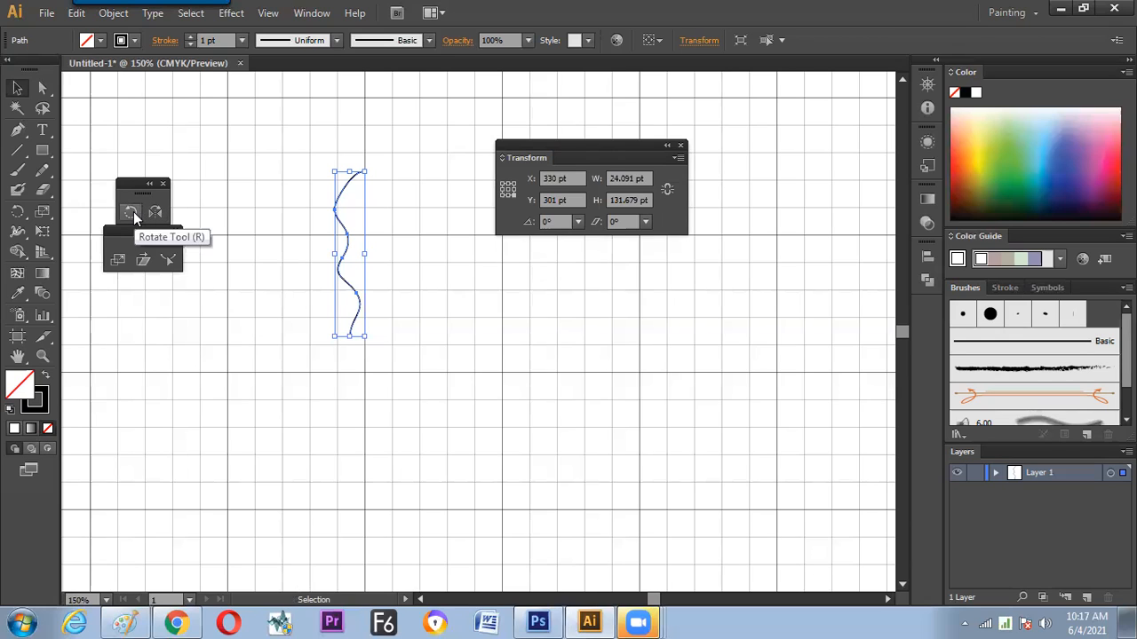
pyautogui.click(503, 184)
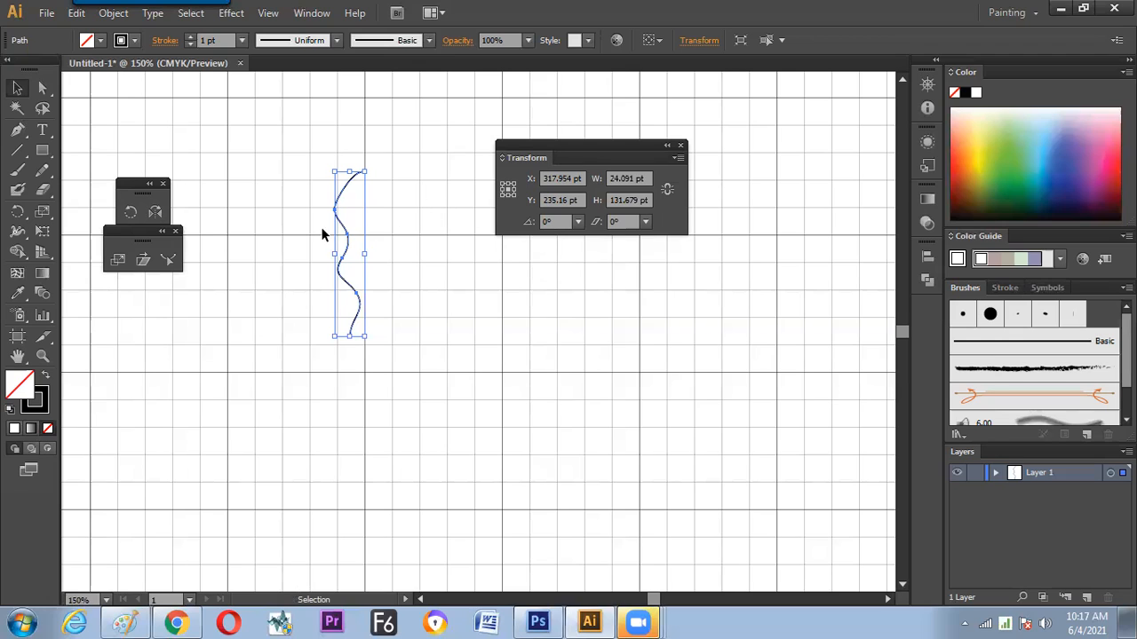
# Try rotating the wavy line clockwise in two moves with the Rotate tool around a pivot point set below the line
pyautogui.click(131, 220)
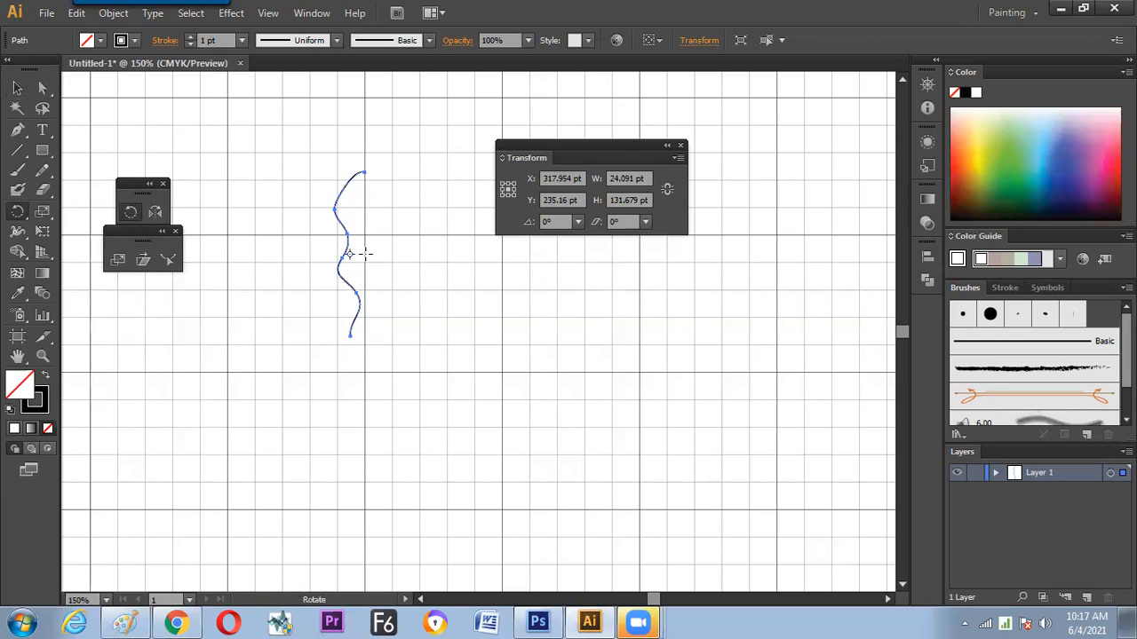
pyautogui.click(275, 367)
pyautogui.click(275, 374)
pyautogui.click(229, 372)
pyautogui.click(327, 371)
pyautogui.click(334, 373)
pyautogui.moveTo(367, 178); pyautogui.dragTo(404, 182)
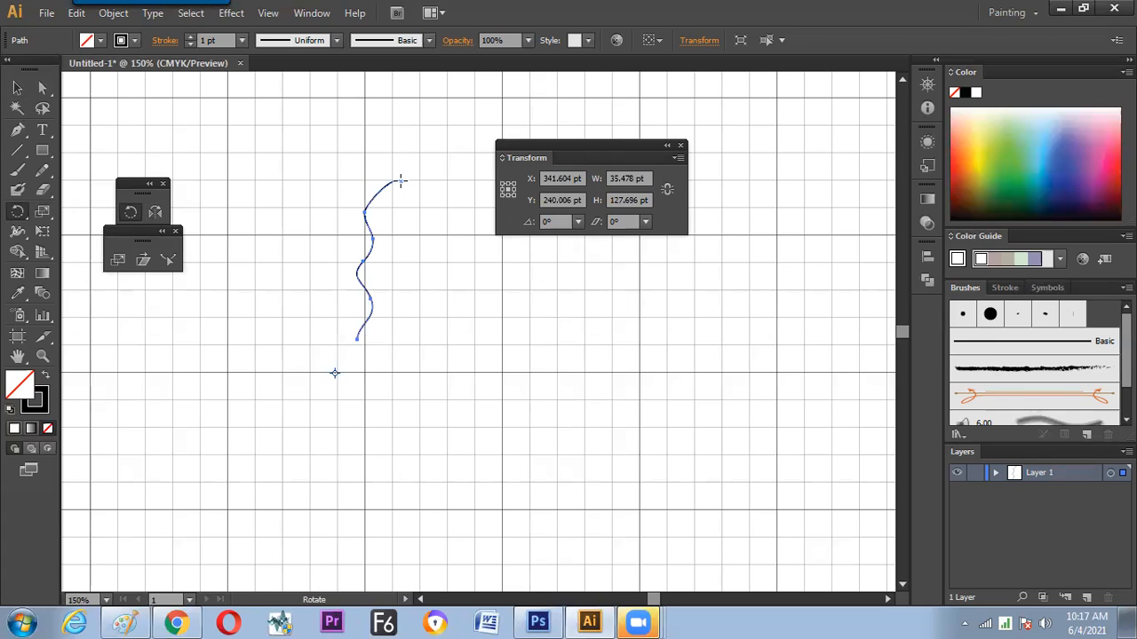
pyautogui.moveTo(400, 181)
pyautogui.mouseDown()
pyautogui.moveTo(419, 187)
pyautogui.moveTo(284, 204)
pyautogui.moveTo(406, 208)
pyautogui.moveTo(312, 196)
pyautogui.moveTo(317, 187)
pyautogui.moveTo(411, 197)
pyautogui.moveTo(459, 239)
pyautogui.moveTo(421, 198)
pyautogui.moveTo(343, 387)
pyautogui.mouseUp()
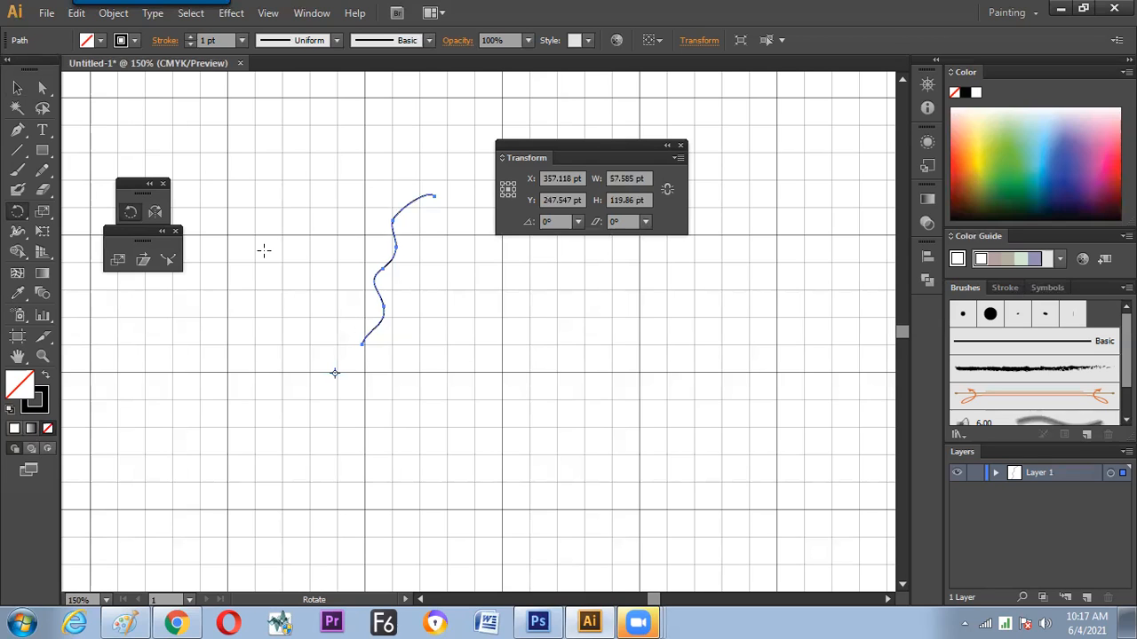
pyautogui.press('v')
pyautogui.click(431, 282)
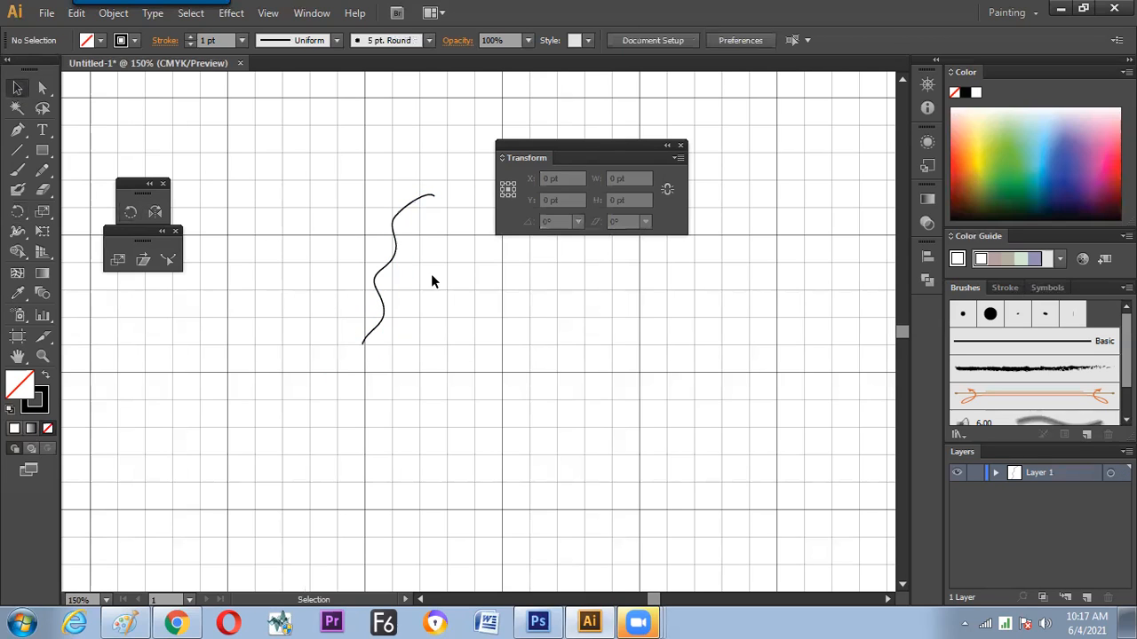
# Undo the rotations of the wavy line
pyautogui.hotkey('ctrl', 'z')
pyautogui.hotkey('ctrl', 'z')
pyautogui.hotkey('ctrl', 'z')
# Create a copy of the wavy line rotated slightly clockwise around a pivot point just below its lower end
pyautogui.moveTo(383, 277); pyautogui.dragTo(288, 305)
pyautogui.click(131, 213)
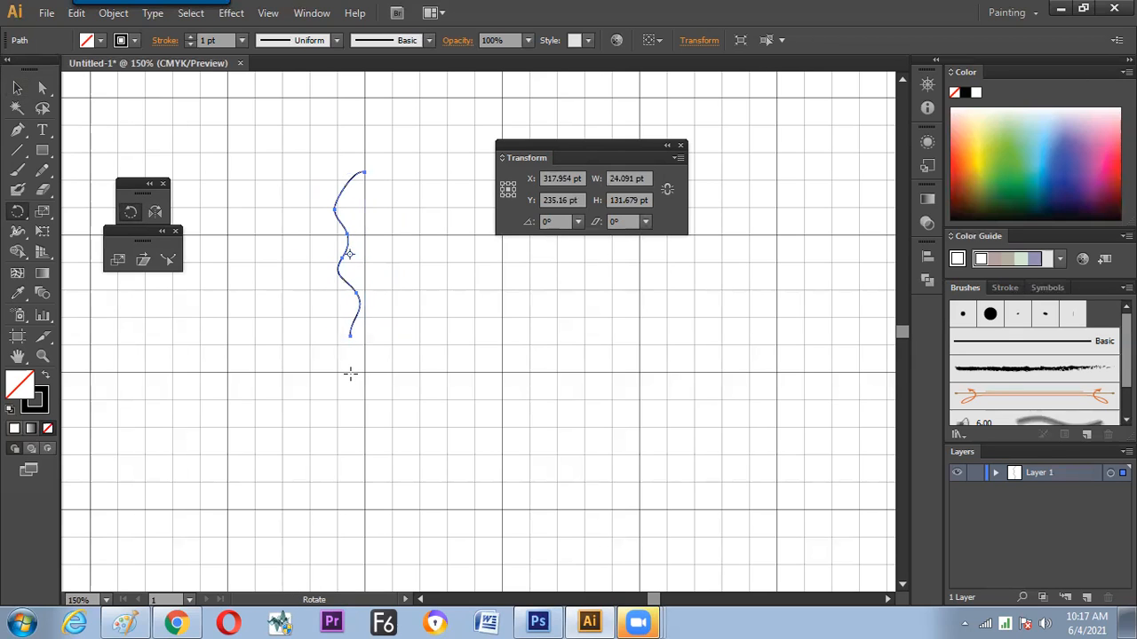
pyautogui.click(349, 373)
pyautogui.moveTo(343, 197); pyautogui.dragTo(378, 203)
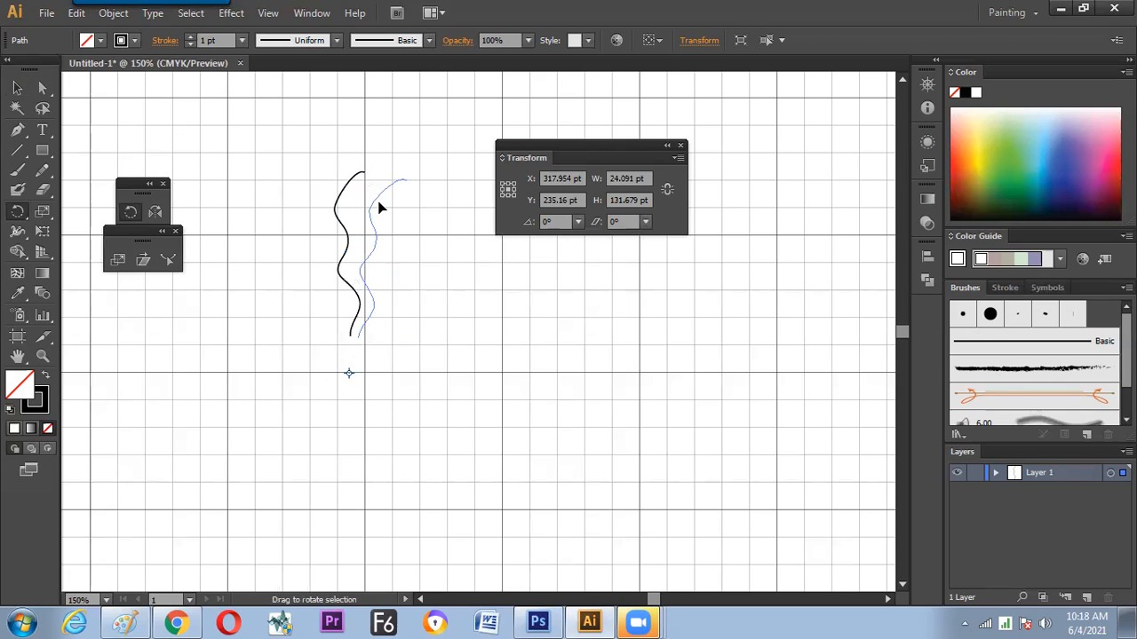
pyautogui.press('alt')
pyautogui.moveTo(378, 204); pyautogui.dragTo(377, 201)
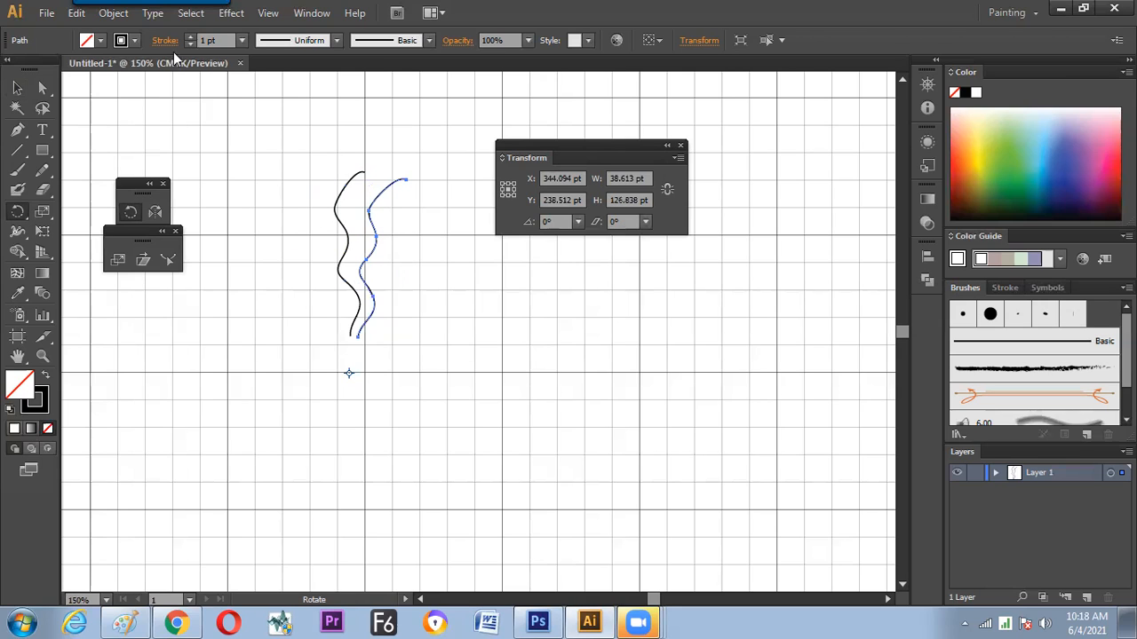
# Repeat the rotated copy with Transform Again until the wavy lines form a full circle, and deselect the artwork
pyautogui.click(114, 13)
pyautogui.moveTo(132, 32)
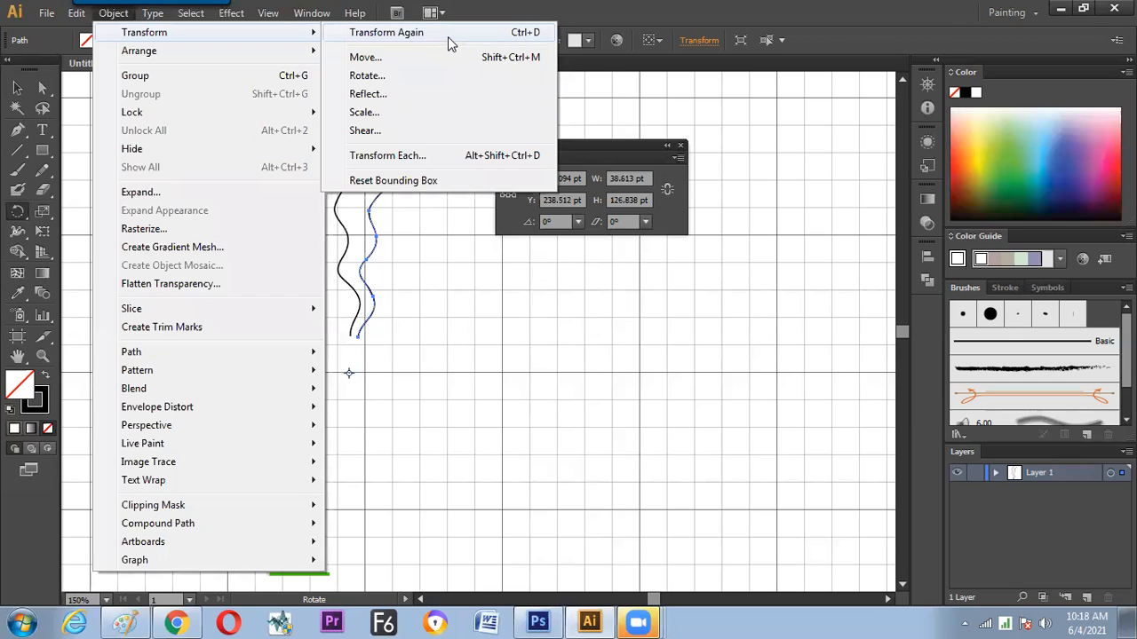
pyautogui.hotkey('ctrl', 'd')
pyautogui.hotkey('ctrl', 'd')
pyautogui.hotkey('ctrl', 'd')
pyautogui.hotkey('ctrl', 'd')
pyautogui.hotkey('ctrl', 'd')
pyautogui.hotkey('ctrl', 'd')
pyautogui.hotkey('ctrl', 'd')
pyautogui.hotkey('ctrl', 'd')
pyautogui.hotkey('ctrl', 'd')
pyautogui.hotkey('ctrl', 'd')
pyautogui.hotkey('ctrl', 'd')
pyautogui.hotkey('ctrl', 'd')
pyautogui.hotkey('ctrl', 'd')
pyautogui.hotkey('ctrl', 'd')
pyautogui.hotkey('ctrl', 'd')
pyautogui.hotkey('ctrl', 'd')
pyautogui.hotkey('ctrl', 'd')
pyautogui.hotkey('ctrl', 'd')
pyautogui.hotkey('ctrl', 'd')
pyautogui.hotkey('ctrl', 'd')
pyautogui.hotkey('ctrl', 'd')
pyautogui.hotkey('ctrl', 'd')
pyautogui.hotkey('ctrl', 'd')
pyautogui.hotkey('ctrl', 'd')
pyautogui.hotkey('ctrl', 'd')
pyautogui.hotkey('ctrl', 'd')
pyautogui.hotkey('ctrl', 'd')
pyautogui.hotkey('ctrl', 'd')
pyautogui.hotkey('ctrl', 'd')
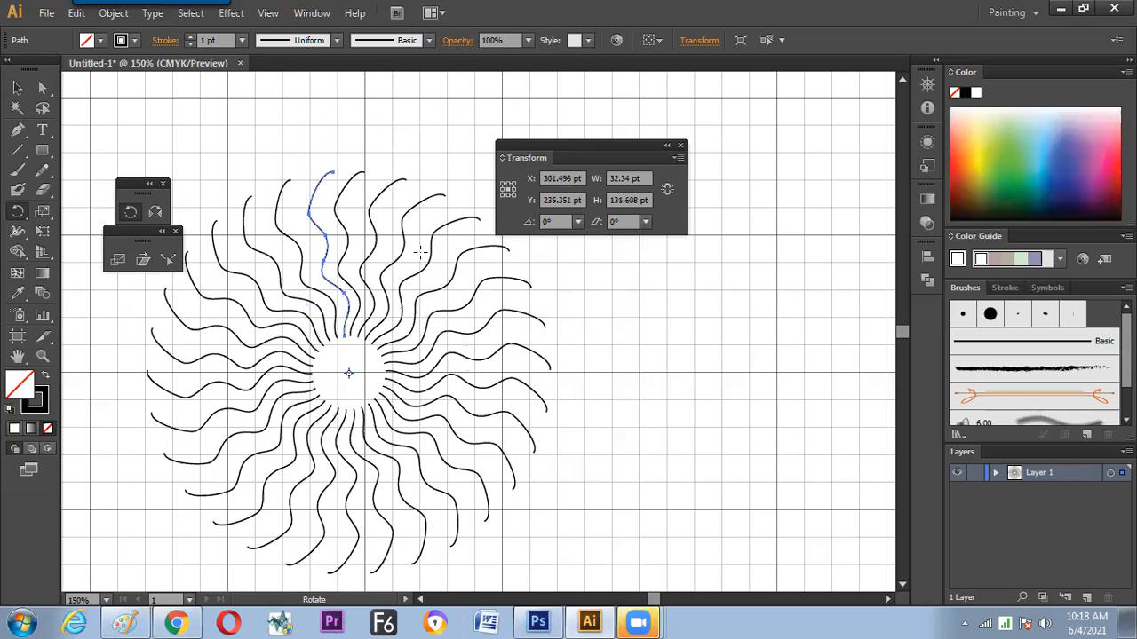
pyautogui.click(17, 87)
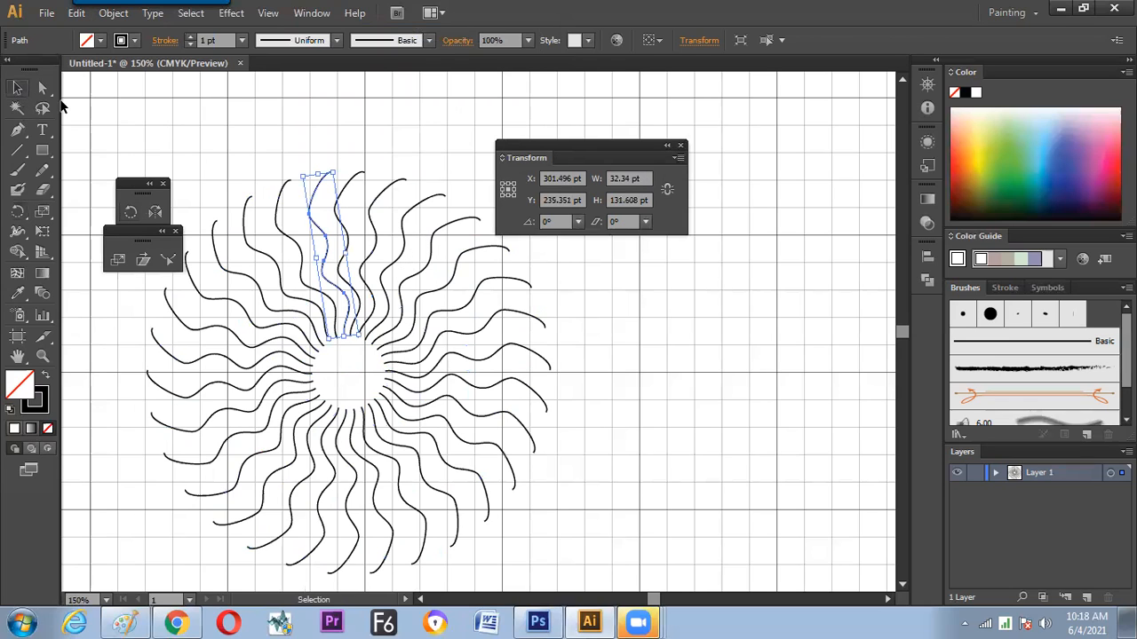
pyautogui.click(284, 155)
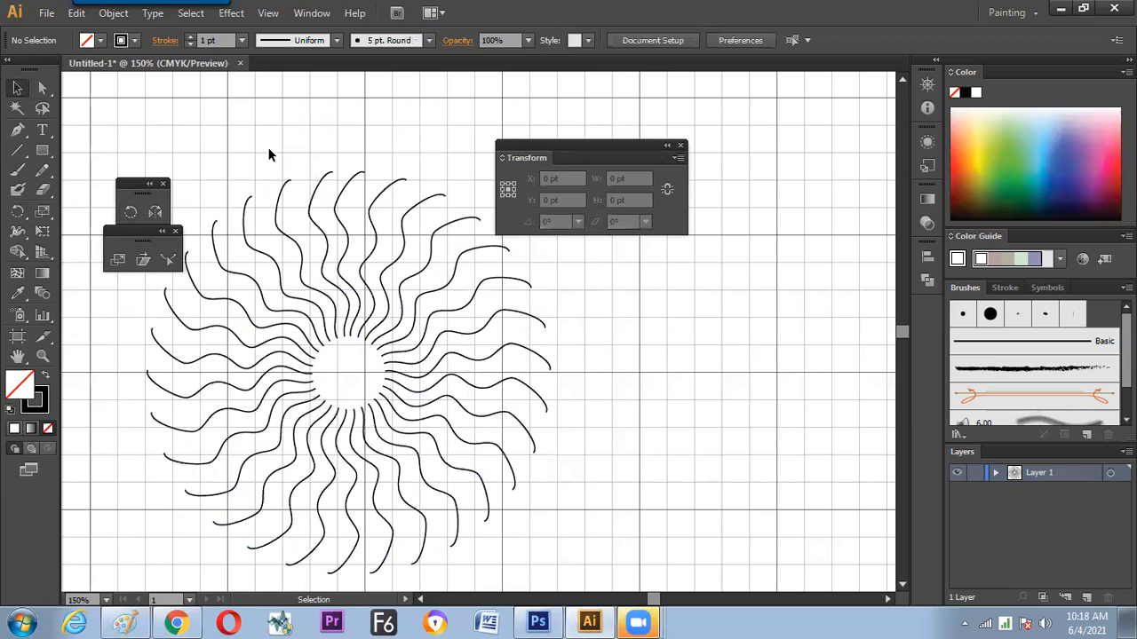
# Delete all rotated copies, keeping only the original vertical wavy line
pyautogui.moveTo(265, 152); pyautogui.dragTo(319, 409)
pyautogui.press('Delete')
pyautogui.moveTo(381, 165); pyautogui.dragTo(552, 503)
pyautogui.press('Delete')
pyautogui.click(347, 497)
pyautogui.press('Delete')
# Rotate the original wavy line clockwise with the Rotate tool around a pivot point just below its lower end
pyautogui.click(338, 315)
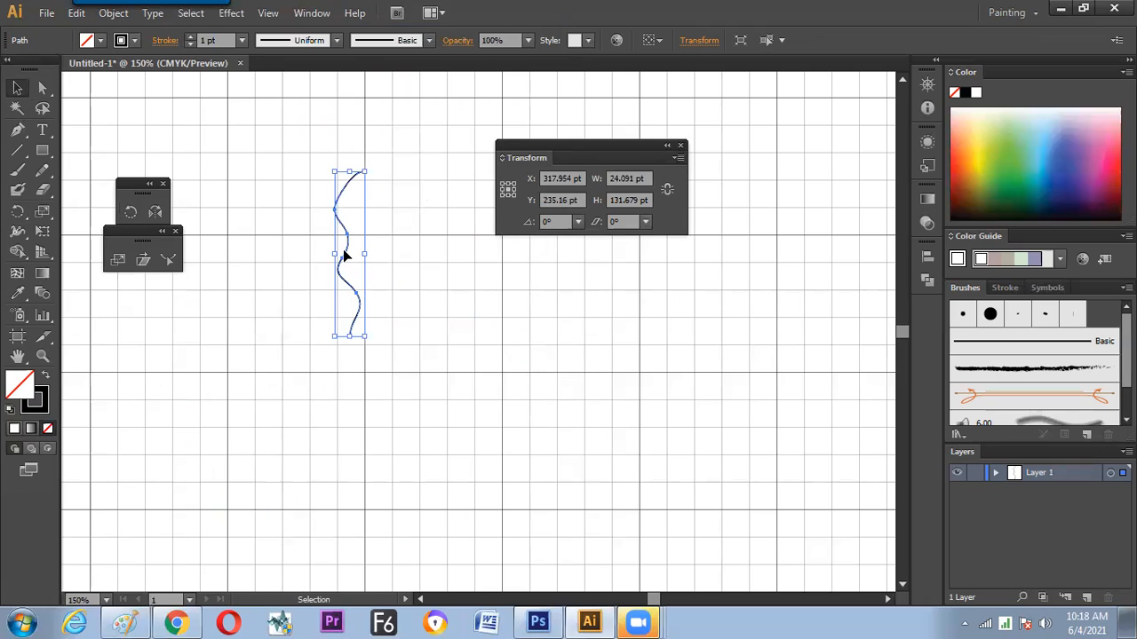
pyautogui.press('r')
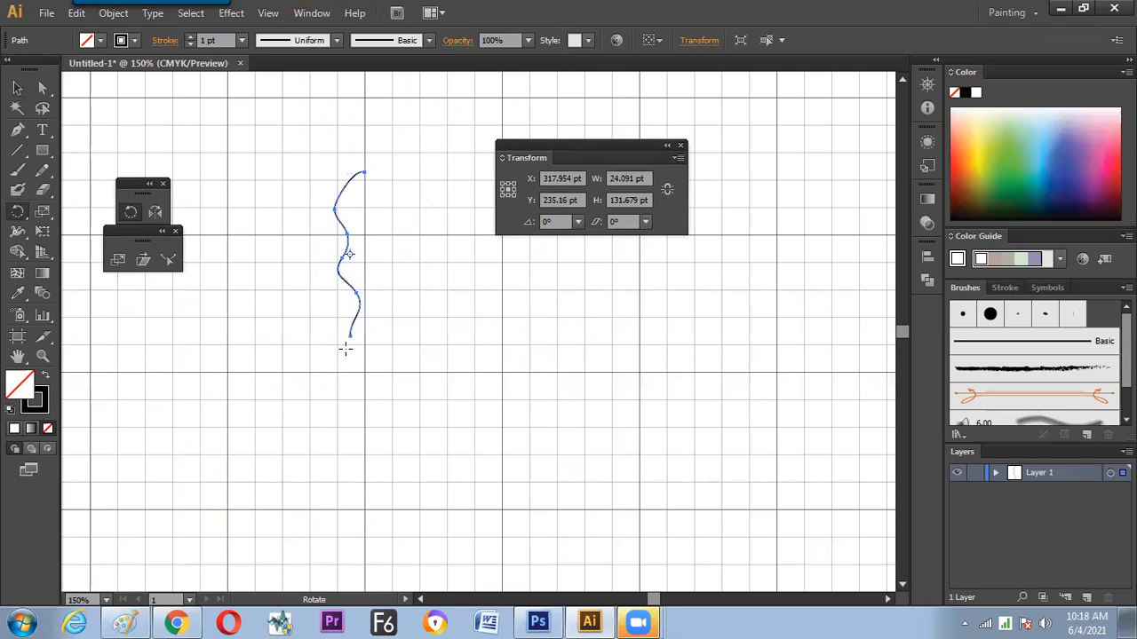
pyautogui.click(350, 373)
pyautogui.moveTo(350, 264); pyautogui.dragTo(378, 278)
# Switch to Paint and clear the old handwritten notes from the canvas
pyautogui.hotkey('alt', 'Tab')
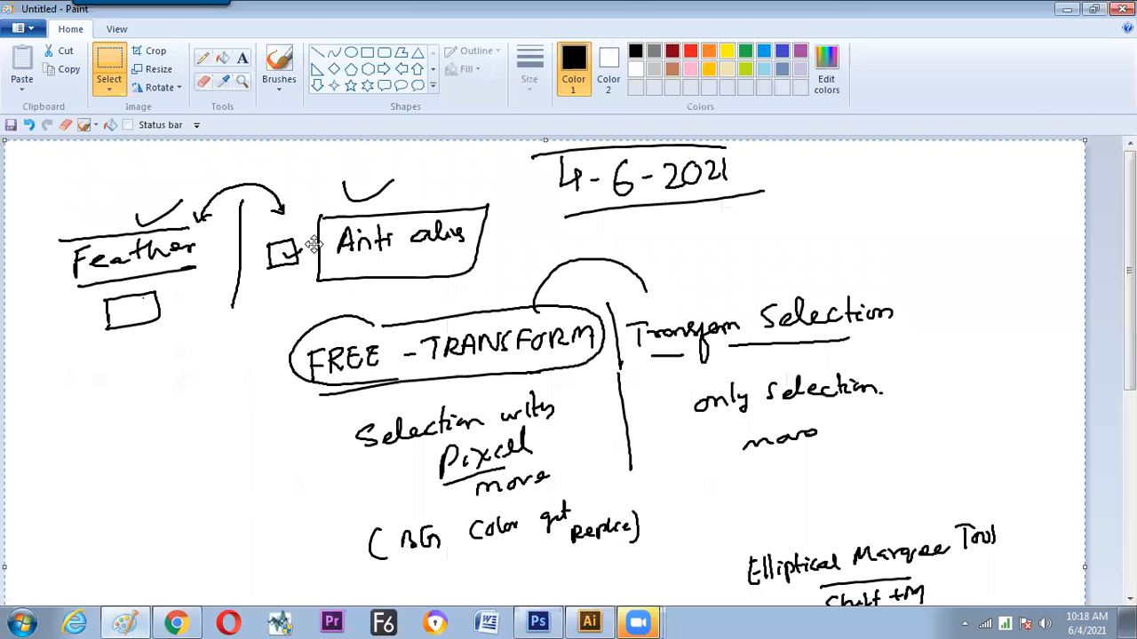
pyautogui.press('Delete')
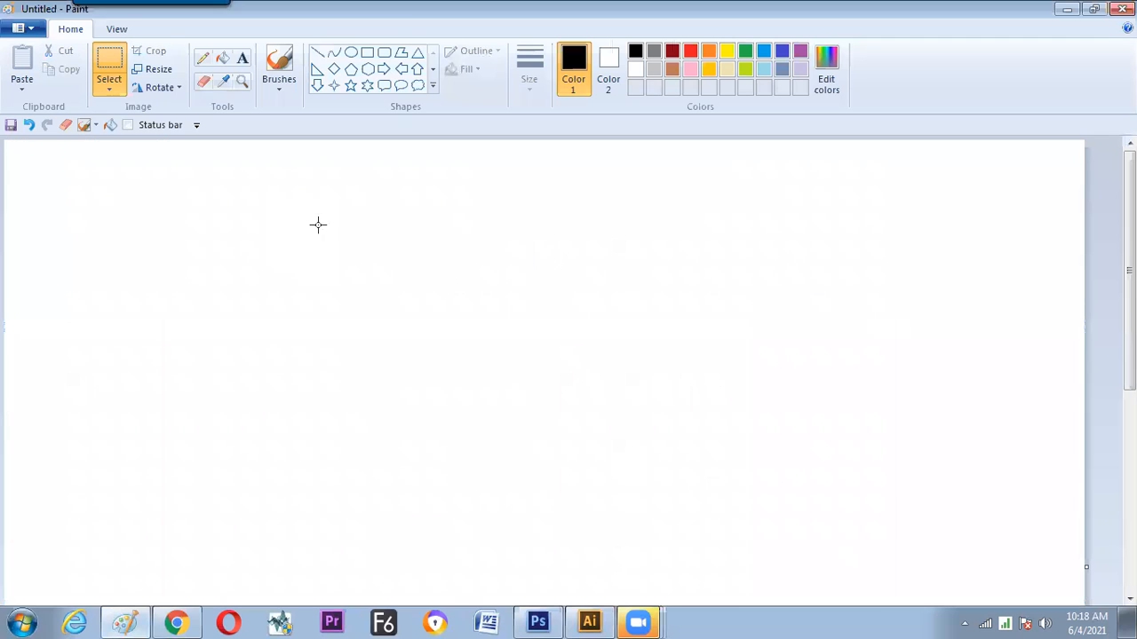
# Handwrite the heading "ROTATION" with the brush and a circled item 1 reading "Transform Box" below it
pyautogui.click(277, 70)
pyautogui.moveTo(336, 223)
pyautogui.mouseDown()
pyautogui.moveTo(336, 248)
pyautogui.moveTo(327, 222)
pyautogui.moveTo(357, 233)
pyautogui.moveTo(340, 215)
pyautogui.mouseUp()
pyautogui.moveTo(364, 157)
pyautogui.mouseDown()
pyautogui.moveTo(410, 159)
pyautogui.moveTo(428, 175)
pyautogui.moveTo(448, 158)
pyautogui.moveTo(476, 174)
pyautogui.moveTo(502, 155)
pyautogui.mouseUp()
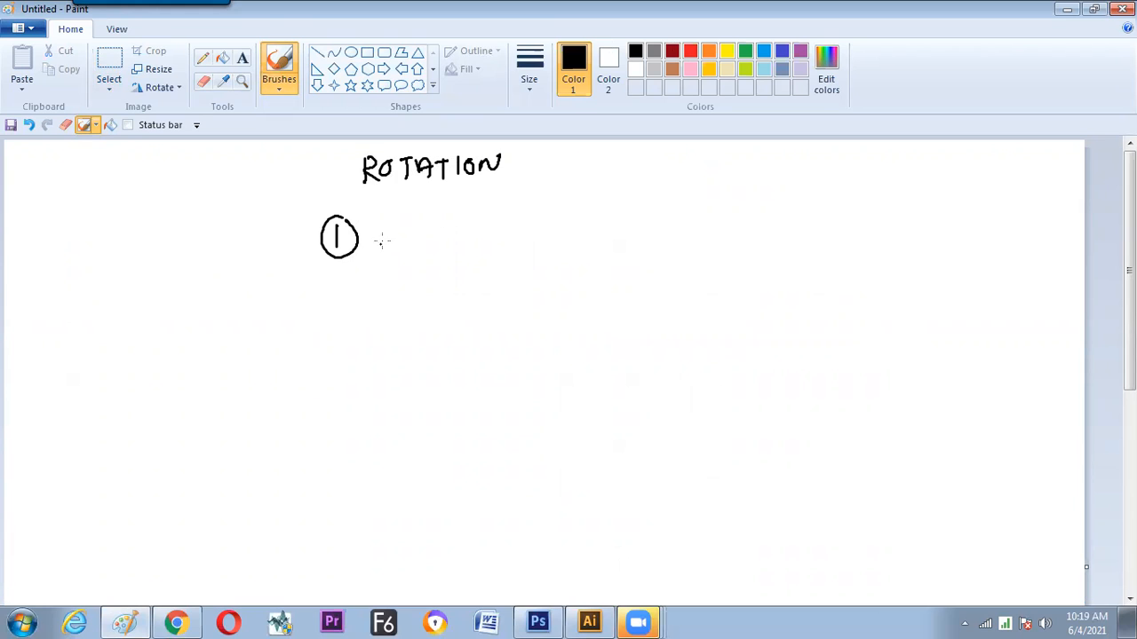
pyautogui.moveTo(396, 227); pyautogui.dragTo(396, 250)
pyautogui.moveTo(388, 226); pyautogui.dragTo(409, 225)
pyautogui.moveTo(409, 246)
pyautogui.mouseDown()
pyautogui.moveTo(467, 233)
pyautogui.moveTo(472, 270)
pyautogui.moveTo(500, 233)
pyautogui.moveTo(555, 224)
pyautogui.moveTo(577, 241)
pyautogui.mouseUp()
pyautogui.click(378, 302)
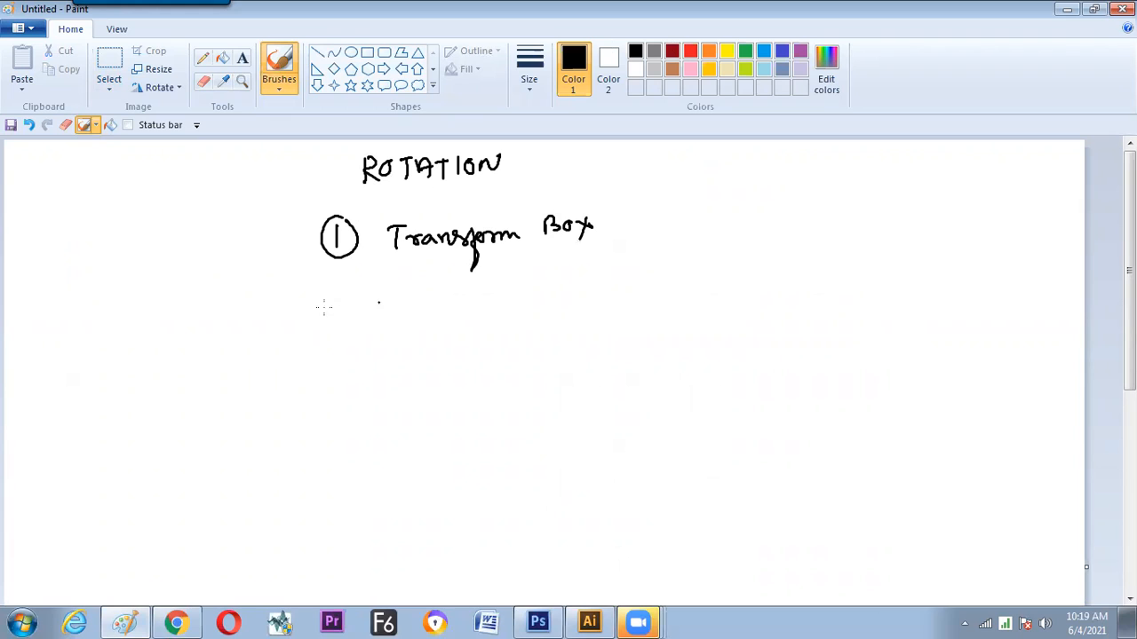
# Handwrite circled item 2 "Transform window" with the boxed value note "v = 15°", and sketch a box with a centre dot and rotation arrow beside item 1
pyautogui.moveTo(338, 297)
pyautogui.mouseDown()
pyautogui.moveTo(346, 325)
pyautogui.moveTo(365, 305)
pyautogui.moveTo(343, 288)
pyautogui.mouseUp()
pyautogui.click(458, 267)
pyautogui.moveTo(650, 203)
pyautogui.mouseDown()
pyautogui.moveTo(654, 249)
pyautogui.moveTo(663, 209)
pyautogui.moveTo(677, 209)
pyautogui.moveTo(668, 243)
pyautogui.mouseUp()
pyautogui.moveTo(642, 194)
pyautogui.mouseDown()
pyautogui.moveTo(636, 209)
pyautogui.moveTo(665, 228)
pyautogui.mouseUp()
pyautogui.moveTo(398, 295)
pyautogui.mouseDown()
pyautogui.moveTo(398, 316)
pyautogui.moveTo(416, 293)
pyautogui.moveTo(442, 315)
pyautogui.mouseUp()
pyautogui.moveTo(445, 314)
pyautogui.mouseDown()
pyautogui.moveTo(459, 299)
pyautogui.moveTo(563, 302)
pyautogui.moveTo(614, 278)
pyautogui.moveTo(639, 300)
pyautogui.moveTo(650, 284)
pyautogui.mouseUp()
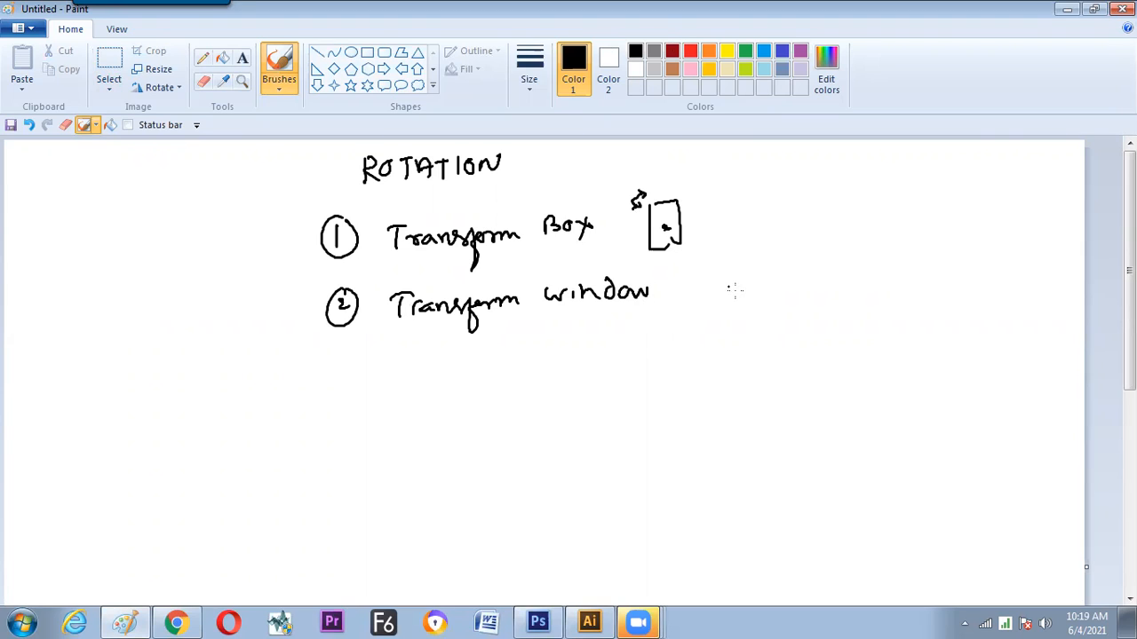
pyautogui.moveTo(738, 302)
pyautogui.mouseDown()
pyautogui.moveTo(776, 282)
pyautogui.moveTo(779, 305)
pyautogui.moveTo(740, 302)
pyautogui.moveTo(769, 292)
pyautogui.moveTo(716, 294)
pyautogui.mouseUp()
pyautogui.moveTo(718, 296); pyautogui.dragTo(726, 301)
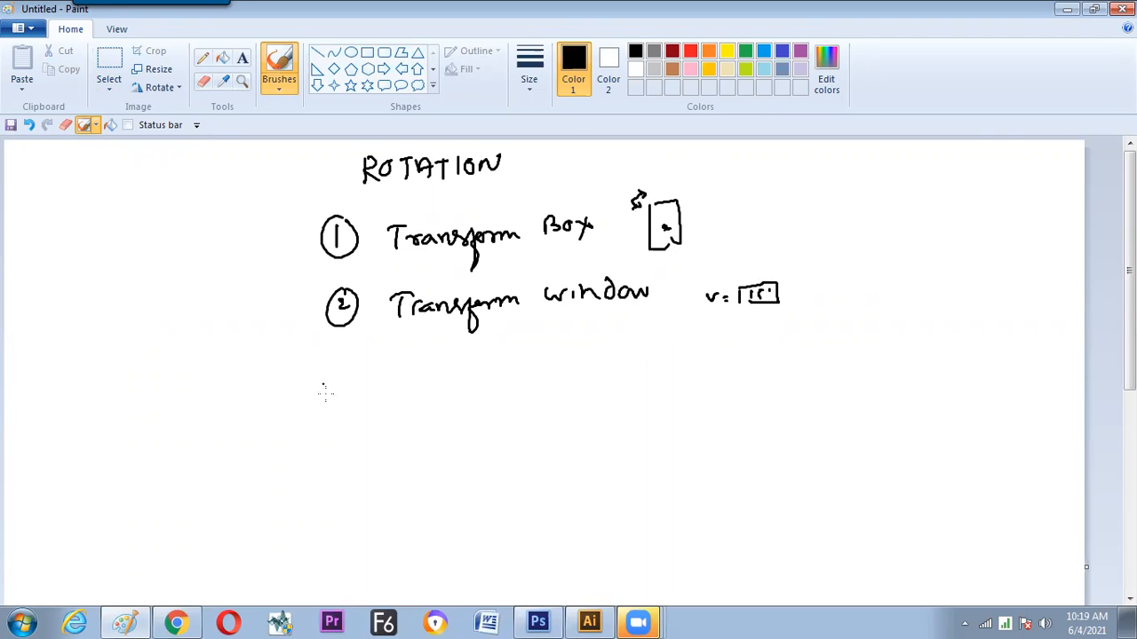
# Handwrite circled item 3 "Rotation Tool" and sketch a square with a pivot cross outside its lower corner beside it
pyautogui.moveTo(334, 376)
pyautogui.mouseDown()
pyautogui.moveTo(341, 398)
pyautogui.moveTo(345, 368)
pyautogui.moveTo(410, 391)
pyautogui.moveTo(419, 377)
pyautogui.moveTo(438, 396)
pyautogui.mouseUp()
pyautogui.moveTo(432, 377); pyautogui.dragTo(434, 378)
pyautogui.moveTo(447, 364)
pyautogui.mouseDown()
pyautogui.moveTo(449, 384)
pyautogui.moveTo(455, 374)
pyautogui.mouseUp()
pyautogui.moveTo(464, 373); pyautogui.dragTo(477, 379)
pyautogui.moveTo(470, 373); pyautogui.dragTo(491, 381)
pyautogui.moveTo(493, 373); pyautogui.dragTo(528, 375)
pyautogui.moveTo(554, 351)
pyautogui.mouseDown()
pyautogui.moveTo(563, 371)
pyautogui.moveTo(579, 347)
pyautogui.mouseUp()
pyautogui.moveTo(575, 356)
pyautogui.mouseDown()
pyautogui.moveTo(578, 370)
pyautogui.moveTo(597, 364)
pyautogui.mouseUp()
pyautogui.moveTo(602, 344); pyautogui.dragTo(607, 368)
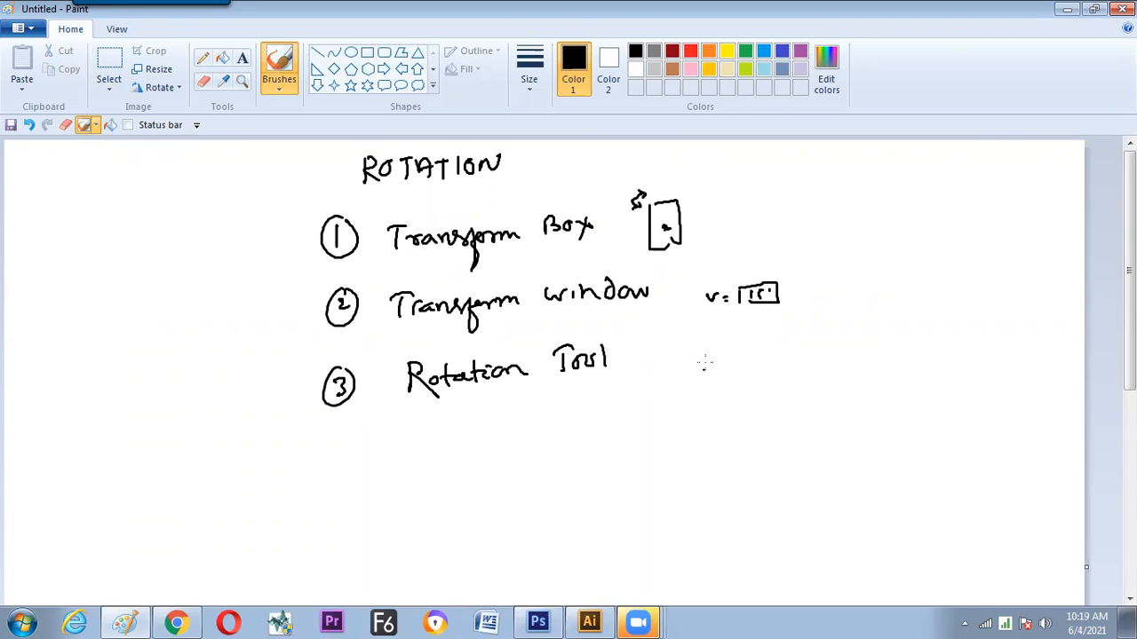
pyautogui.moveTo(708, 345); pyautogui.dragTo(709, 377)
pyautogui.moveTo(709, 345)
pyautogui.mouseDown()
pyautogui.moveTo(721, 376)
pyautogui.moveTo(710, 374)
pyautogui.moveTo(690, 412)
pyautogui.mouseUp()
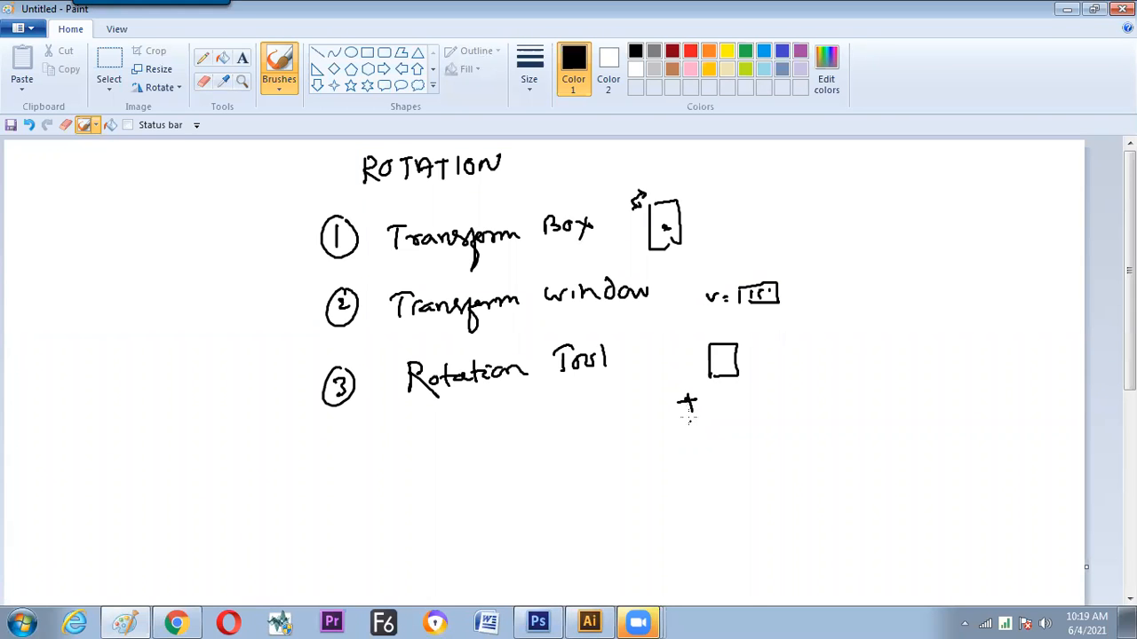
pyautogui.moveTo(785, 355)
pyautogui.mouseDown()
pyautogui.moveTo(782, 369)
pyautogui.moveTo(824, 365)
pyautogui.mouseUp()
pyautogui.hotkey('ctrl', 'z')
pyautogui.hotkey('ctrl', 'z')
pyautogui.hotkey('ctrl', 'z')
# Handwrite "Center Chang" in red beside the square sketch of item 3
pyautogui.click(690, 50)
pyautogui.moveTo(851, 353)
pyautogui.mouseDown()
pyautogui.moveTo(847, 371)
pyautogui.moveTo(867, 368)
pyautogui.mouseUp()
pyautogui.moveTo(866, 369); pyautogui.dragTo(878, 368)
pyautogui.moveTo(871, 359); pyautogui.dragTo(883, 358)
pyautogui.moveTo(884, 364)
pyautogui.mouseDown()
pyautogui.moveTo(939, 346)
pyautogui.moveTo(943, 367)
pyautogui.mouseUp()
pyautogui.moveTo(945, 361)
pyautogui.mouseDown()
pyautogui.moveTo(986, 359)
pyautogui.moveTo(991, 373)
pyautogui.mouseUp()
pyautogui.moveTo(993, 356); pyautogui.dragTo(1000, 354)
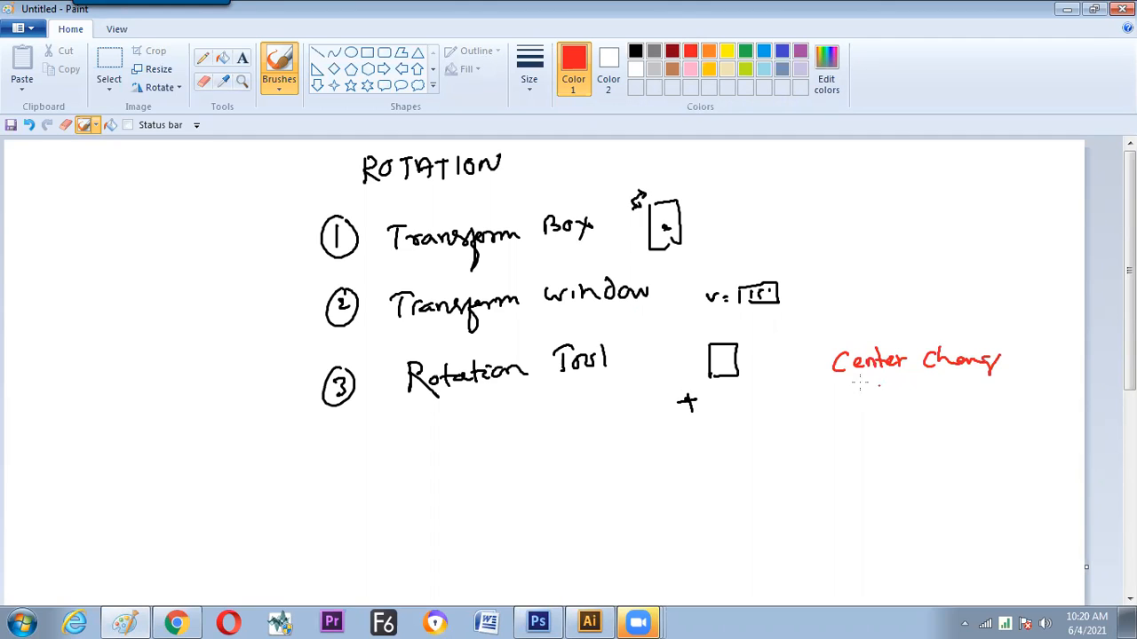
# Sketch a red reference-point grid with dots at its intersections beside the value note of item 2
pyautogui.moveTo(810, 261)
pyautogui.mouseDown()
pyautogui.moveTo(846, 299)
pyautogui.moveTo(810, 256)
pyautogui.mouseUp()
pyautogui.moveTo(812, 278)
pyautogui.mouseDown()
pyautogui.moveTo(851, 276)
pyautogui.moveTo(828, 249)
pyautogui.mouseUp()
pyautogui.click(808, 258)
pyautogui.click(826, 255)
pyautogui.click(842, 255)
pyautogui.click(817, 281)
pyautogui.click(835, 277)
pyautogui.click(848, 283)
pyautogui.click(845, 298)
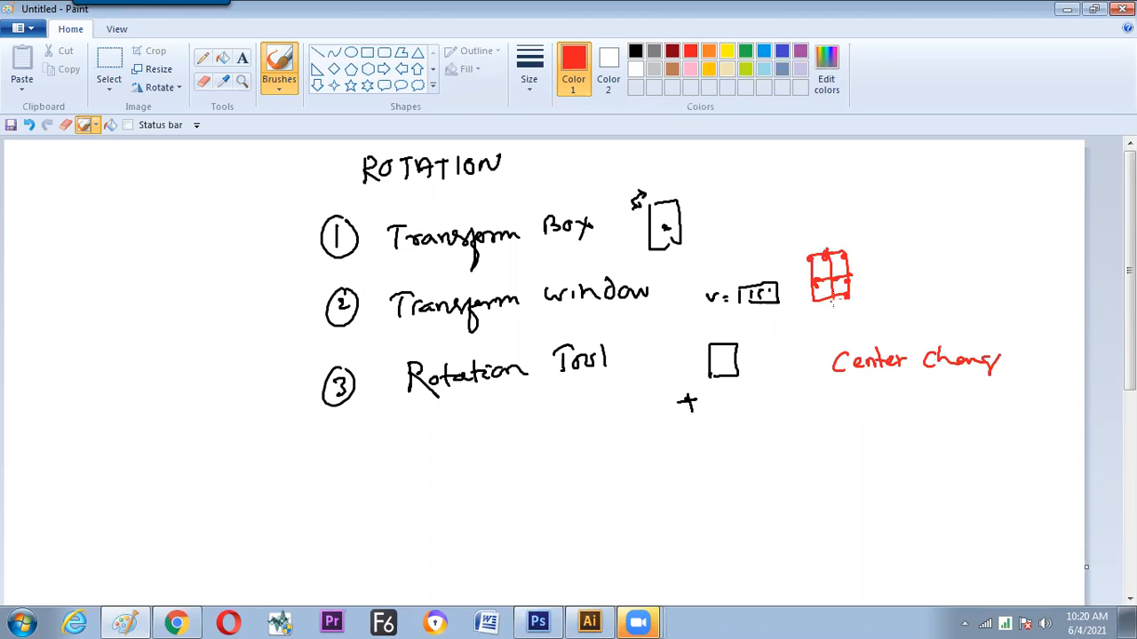
# Sketch a small red rectangle with an outside pivot dot and draw arrows from "Center Chang" to the dot and to the grid
pyautogui.moveTo(823, 391); pyautogui.dragTo(827, 425)
pyautogui.click(808, 434)
pyautogui.moveTo(824, 369)
pyautogui.mouseDown()
pyautogui.moveTo(802, 424)
pyautogui.moveTo(814, 434)
pyautogui.mouseUp()
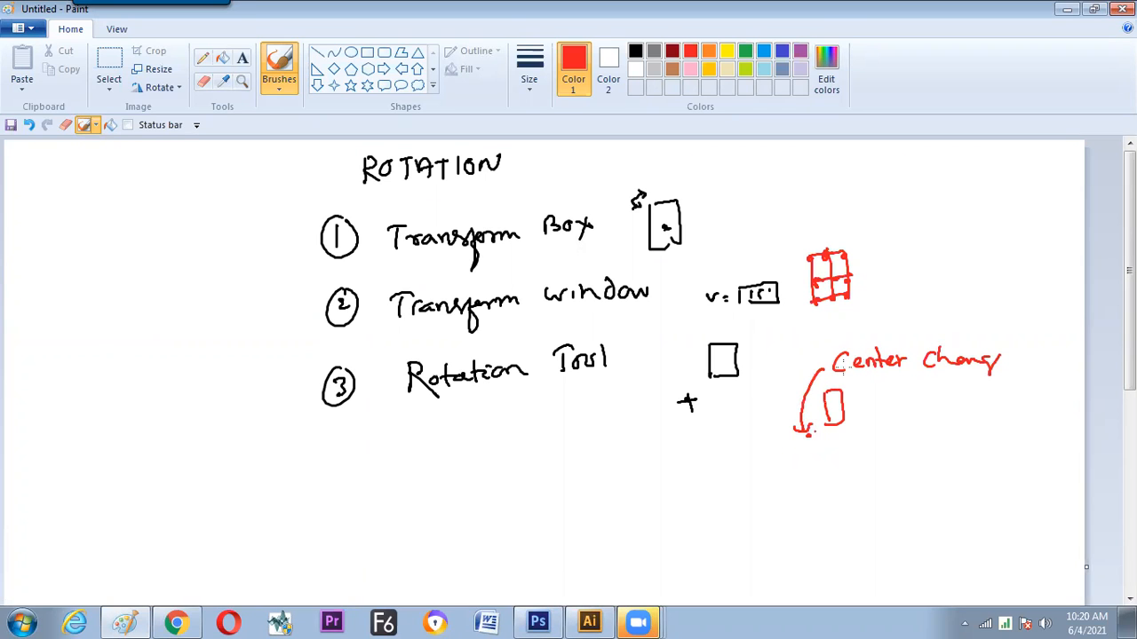
pyautogui.moveTo(828, 423); pyautogui.dragTo(843, 421)
pyautogui.moveTo(832, 346)
pyautogui.mouseDown()
pyautogui.moveTo(816, 309)
pyautogui.moveTo(833, 328)
pyautogui.moveTo(849, 322)
pyautogui.mouseUp()
# Draw red lines above and below the heading "ROTATION"
pyautogui.moveTo(360, 198); pyautogui.dragTo(521, 186)
pyautogui.moveTo(348, 154); pyautogui.dragTo(501, 143)
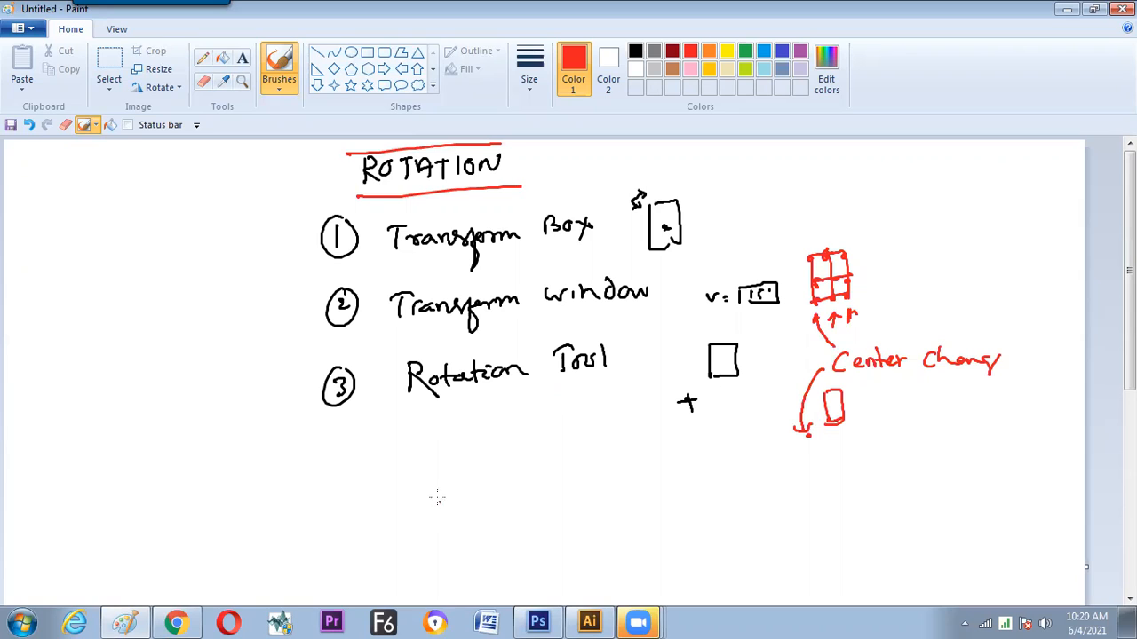
# Handwrite circled item 3.1 "Rotation Tool INPUT Box" in red below item 3, with an arrow leading down from item 3
pyautogui.moveTo(435, 487)
pyautogui.mouseDown()
pyautogui.moveTo(435, 505)
pyautogui.moveTo(427, 483)
pyautogui.moveTo(455, 486)
pyautogui.moveTo(462, 509)
pyautogui.moveTo(464, 496)
pyautogui.mouseUp()
pyautogui.moveTo(475, 480)
pyautogui.mouseDown()
pyautogui.moveTo(476, 500)
pyautogui.moveTo(499, 486)
pyautogui.moveTo(575, 490)
pyautogui.moveTo(618, 460)
pyautogui.moveTo(660, 474)
pyautogui.moveTo(726, 451)
pyautogui.moveTo(726, 469)
pyautogui.moveTo(776, 461)
pyautogui.moveTo(801, 472)
pyautogui.mouseUp()
pyautogui.moveTo(334, 498); pyautogui.dragTo(341, 521)
pyautogui.moveTo(332, 486)
pyautogui.mouseDown()
pyautogui.moveTo(342, 496)
pyautogui.moveTo(328, 517)
pyautogui.moveTo(368, 522)
pyautogui.mouseUp()
pyautogui.hotkey('ctrl', 'z')
pyautogui.hotkey('ctrl', 'z')
pyautogui.hotkey('ctrl', 'z')
pyautogui.moveTo(373, 480)
pyautogui.mouseDown()
pyautogui.moveTo(362, 477)
pyautogui.moveTo(391, 502)
pyautogui.moveTo(364, 471)
pyautogui.mouseUp()
pyautogui.moveTo(360, 414)
pyautogui.mouseDown()
pyautogui.moveTo(368, 449)
pyautogui.moveTo(382, 441)
pyautogui.mouseUp()
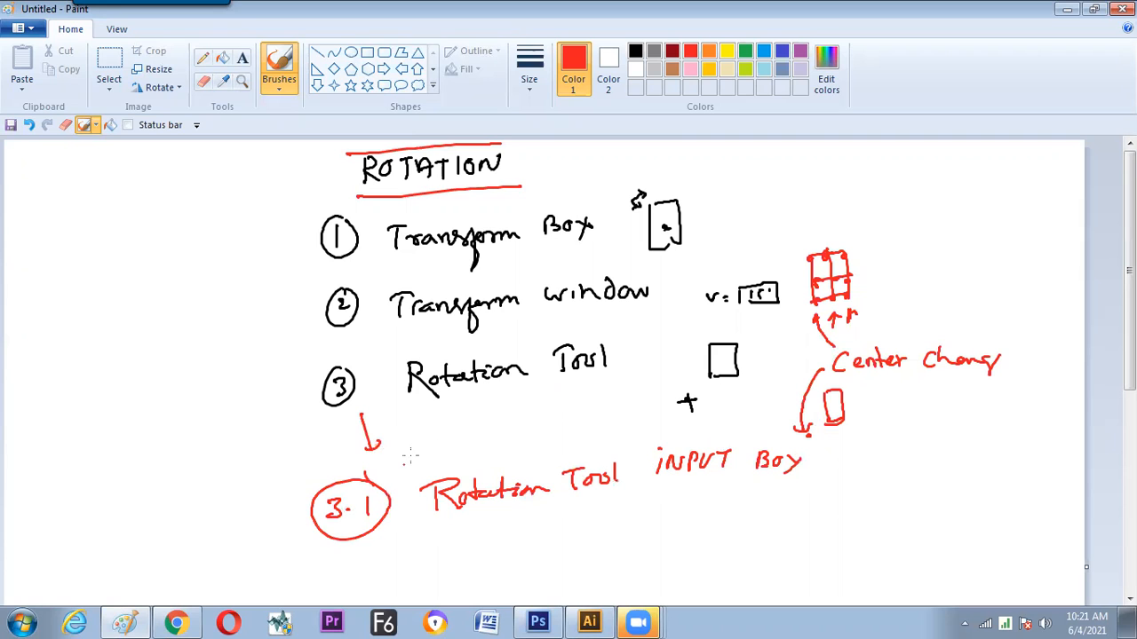
# Switch to Illustrator, select the wavy line and open the Rotate tool's angle settings for it
pyautogui.hotkey('alt', 'Tab')
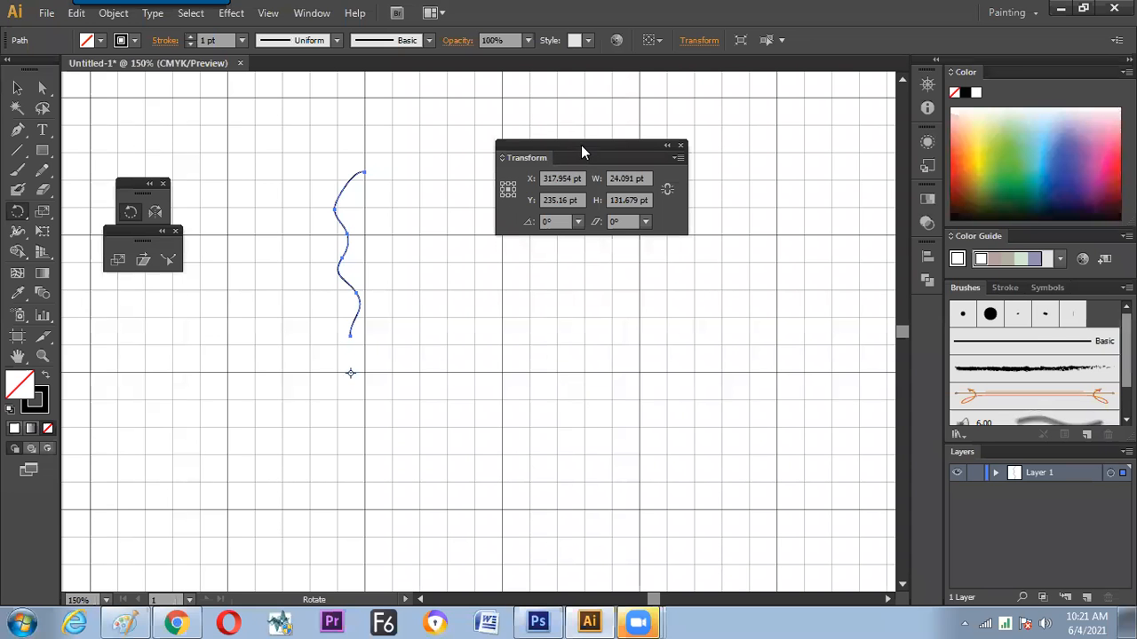
pyautogui.moveTo(582, 151); pyautogui.dragTo(634, 145)
pyautogui.click(17, 87)
pyautogui.moveTo(314, 158); pyautogui.dragTo(362, 253)
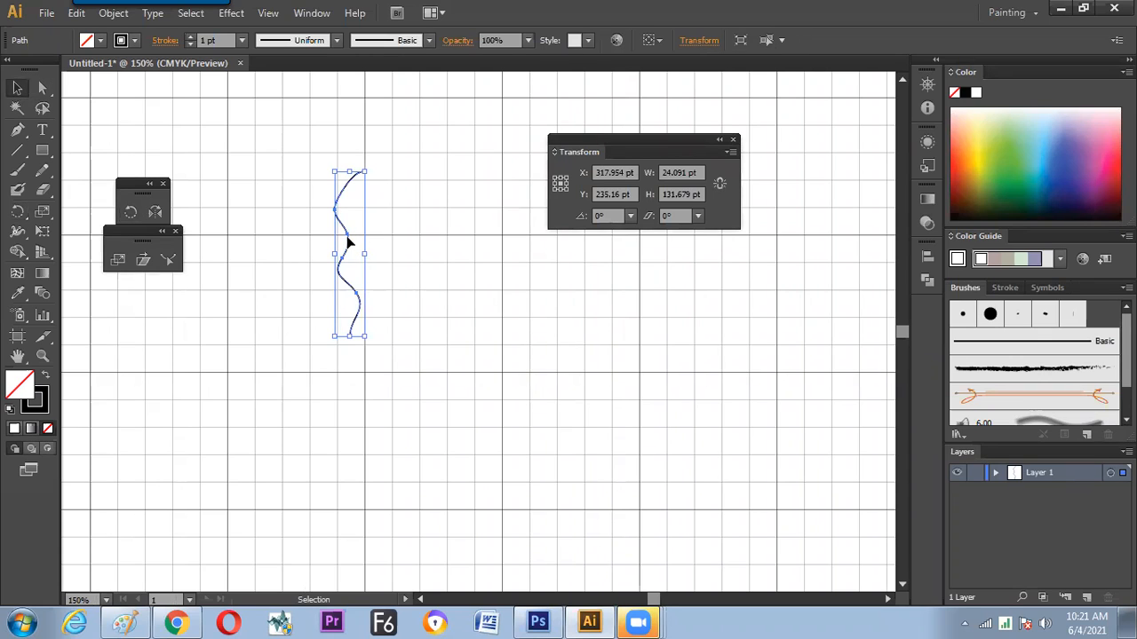
pyautogui.click(17, 212)
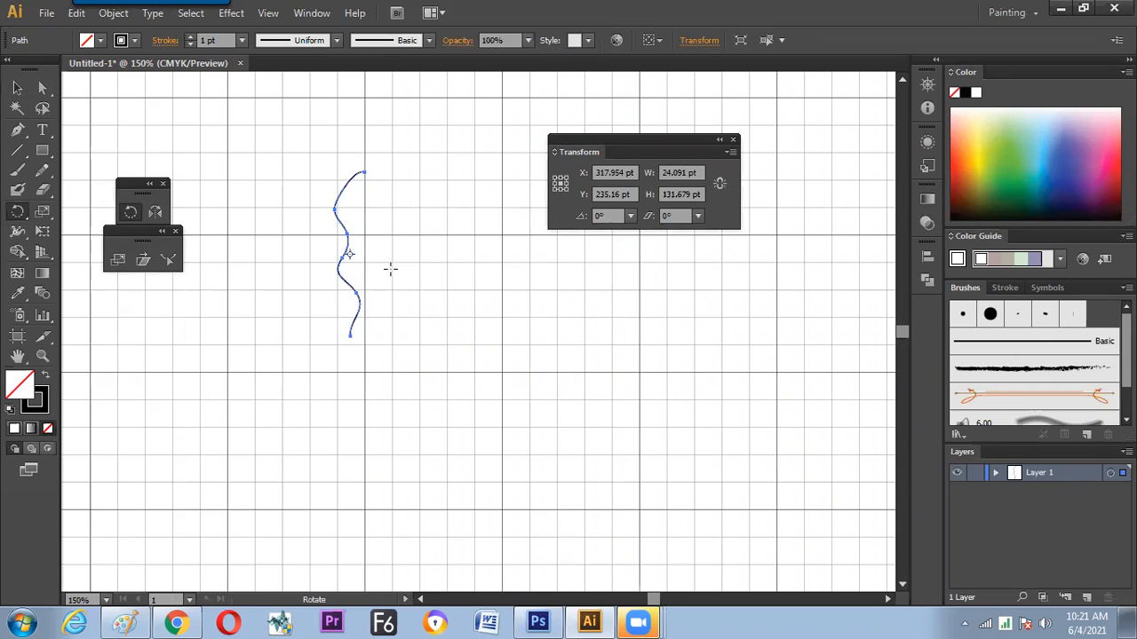
pyautogui.press('Return')
pyautogui.moveTo(514, 206); pyautogui.dragTo(596, 222)
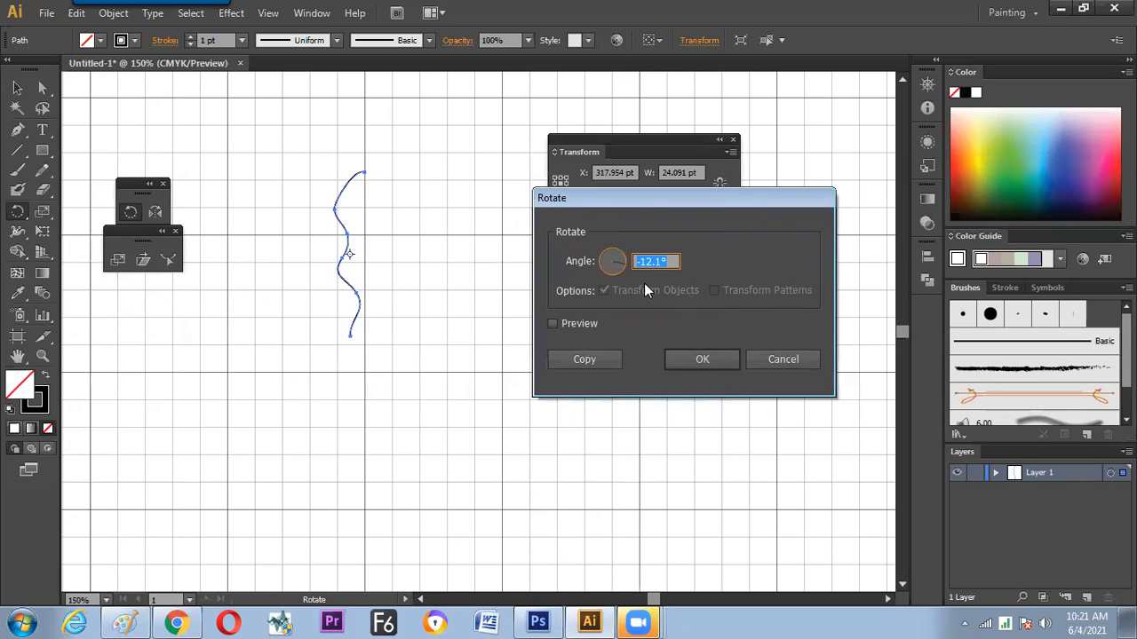
# Preview the wavy line rotated by 15° and by -15° about its centre
pyautogui.click(552, 323)
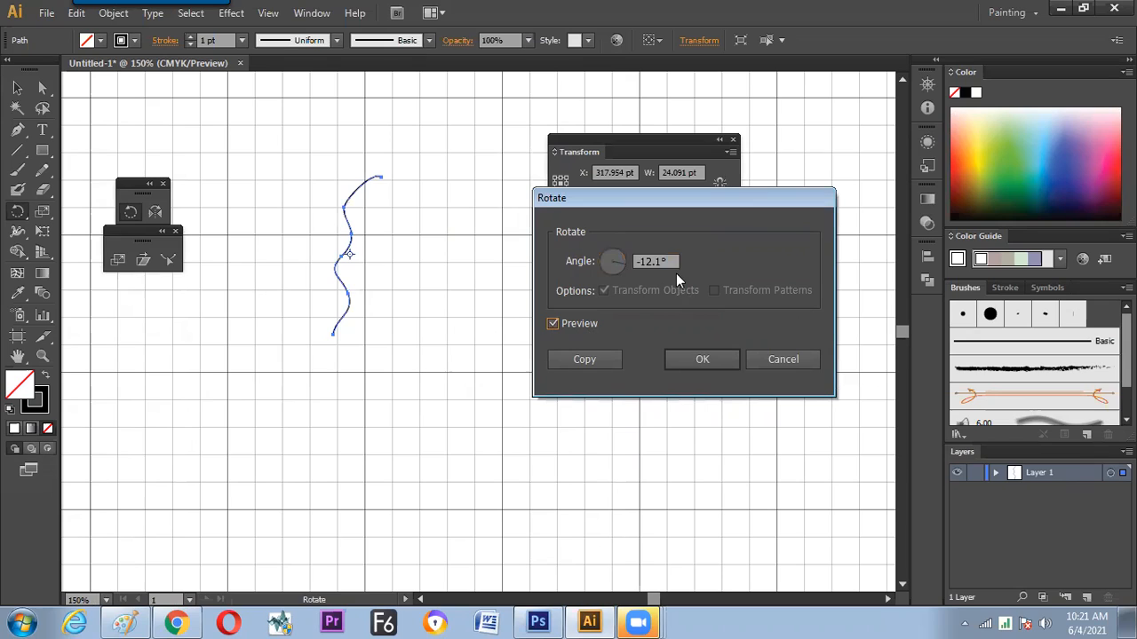
pyautogui.write('15')
pyautogui.click(573, 323)
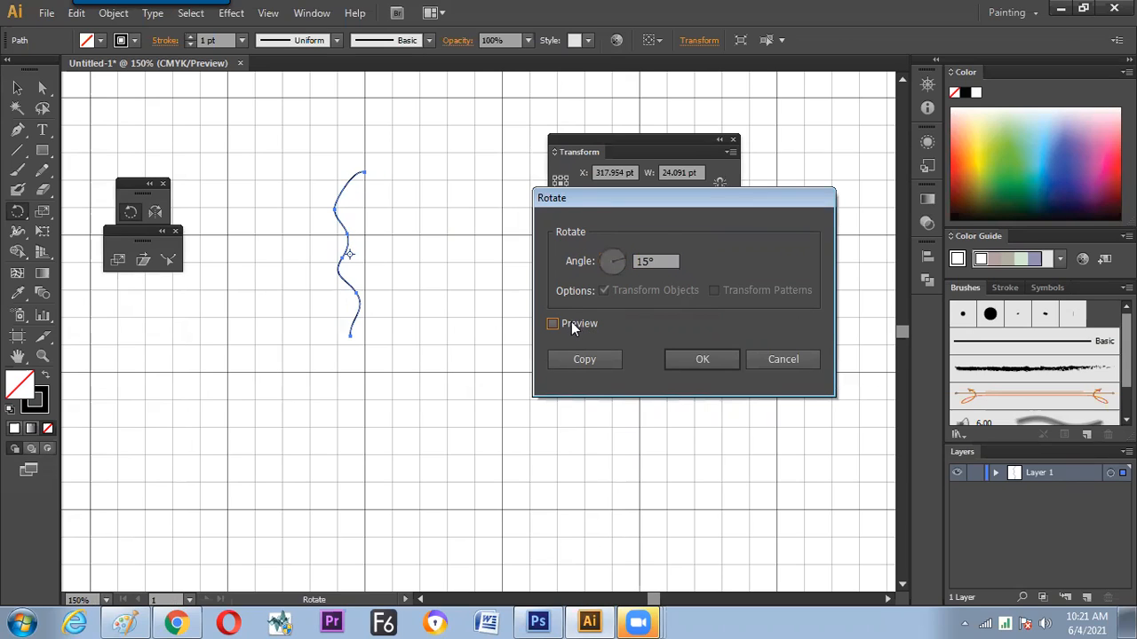
pyautogui.click(572, 325)
pyautogui.click(641, 262)
pyautogui.write('-')
pyautogui.click(584, 321)
pyautogui.click(581, 324)
# Set the rotation angle to -45° and create a rotated copy of the wavy line about its centre
pyautogui.doubleClick(668, 267)
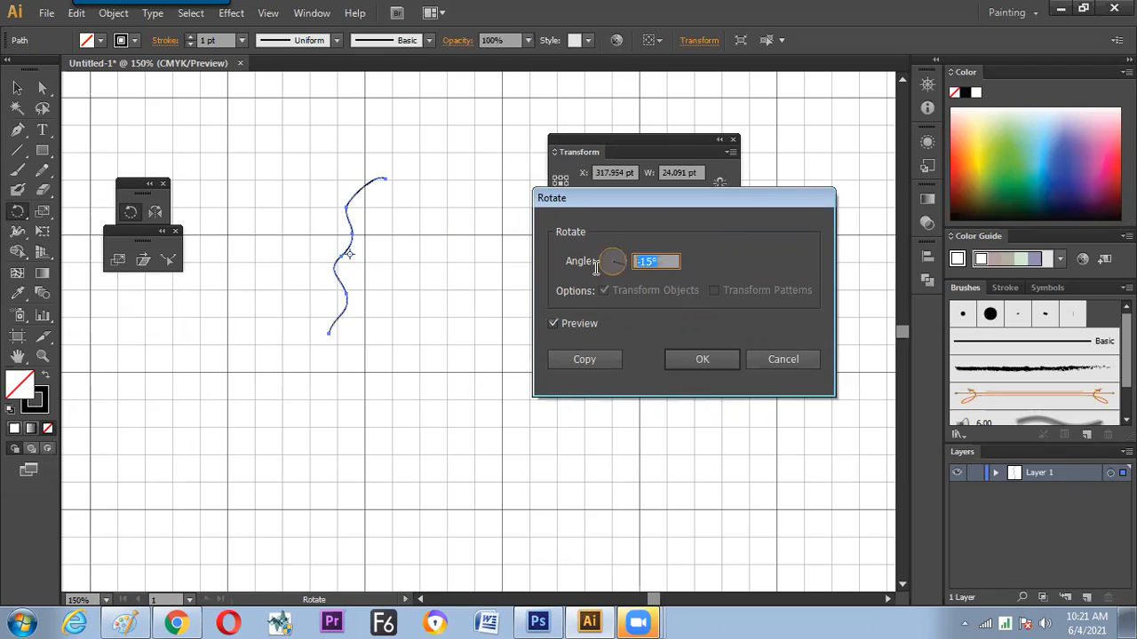
pyautogui.write('-45')
pyautogui.click(583, 320)
pyautogui.click(583, 319)
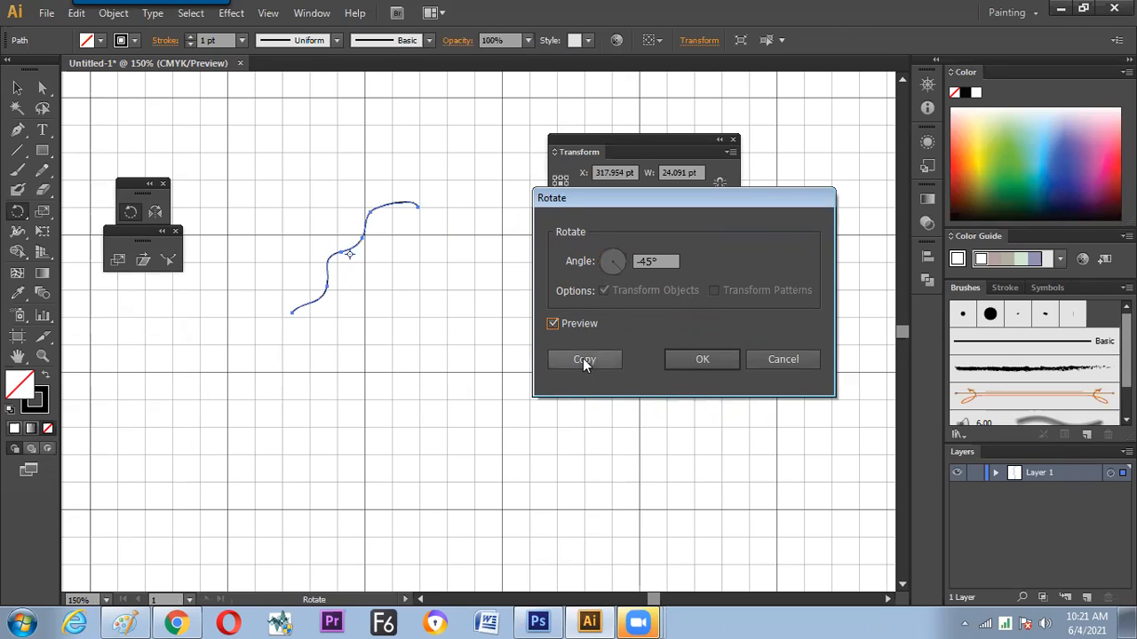
pyautogui.click(583, 360)
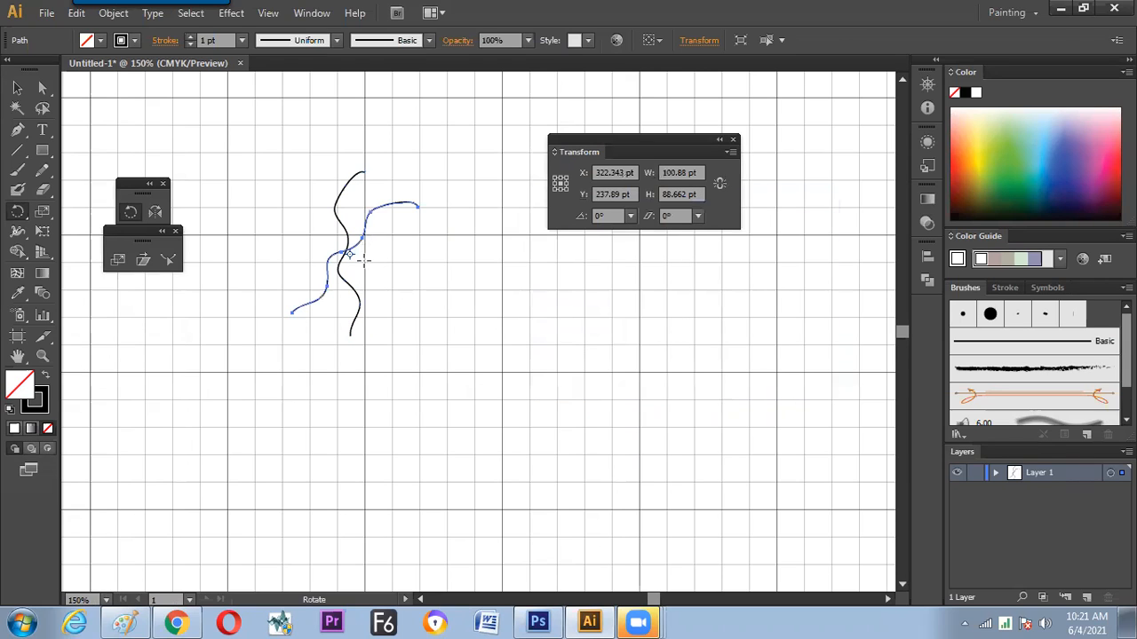
# Repeat the rotated copy until wavy lines radiate all around the centre, and select the whole pattern
pyautogui.press('v')
pyautogui.hotkey('ctrl', 'd')
pyautogui.hotkey('ctrl', 'd')
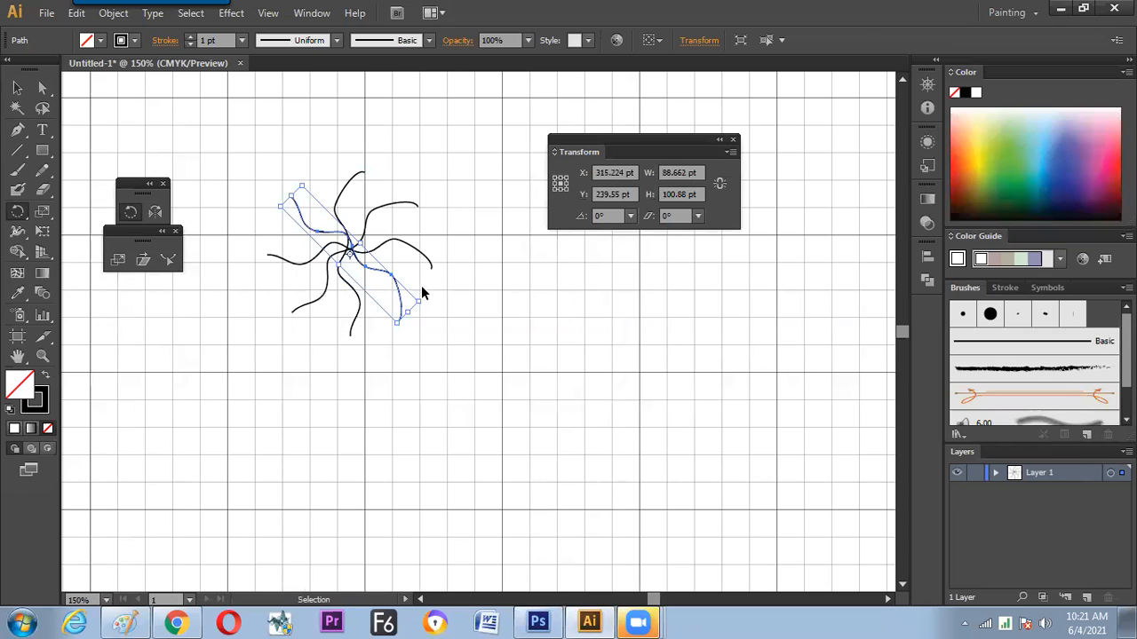
pyautogui.hotkey('ctrl', 'd')
pyautogui.hotkey('ctrl', 'd')
pyautogui.hotkey('ctrl', 'd')
pyautogui.hotkey('ctrl', 'd')
pyautogui.hotkey('ctrl', 'd')
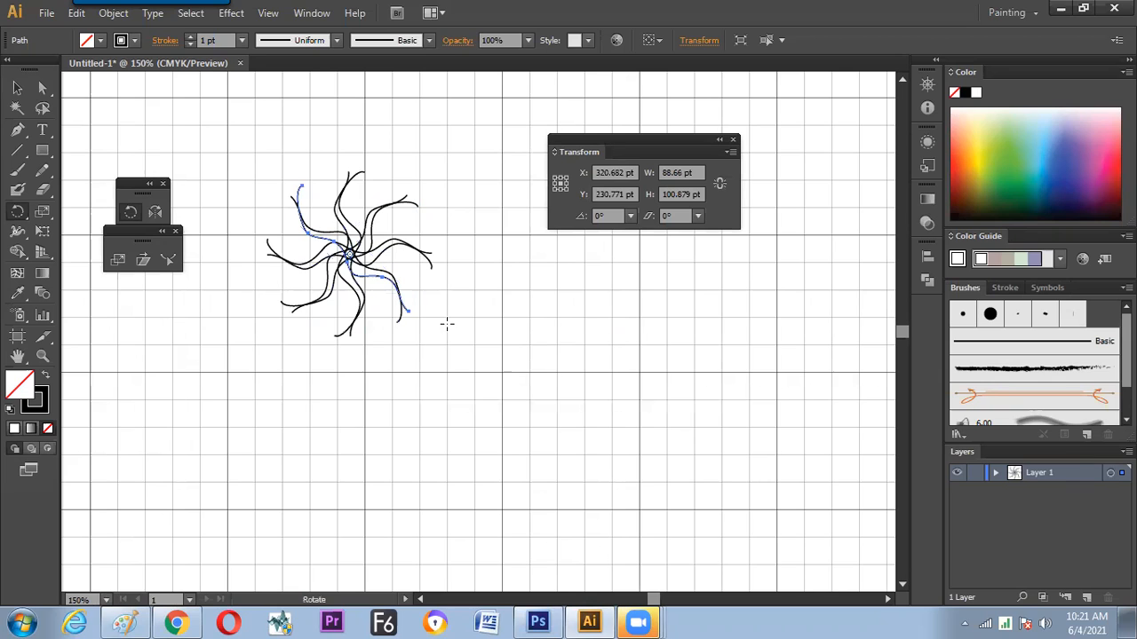
pyautogui.click(457, 372)
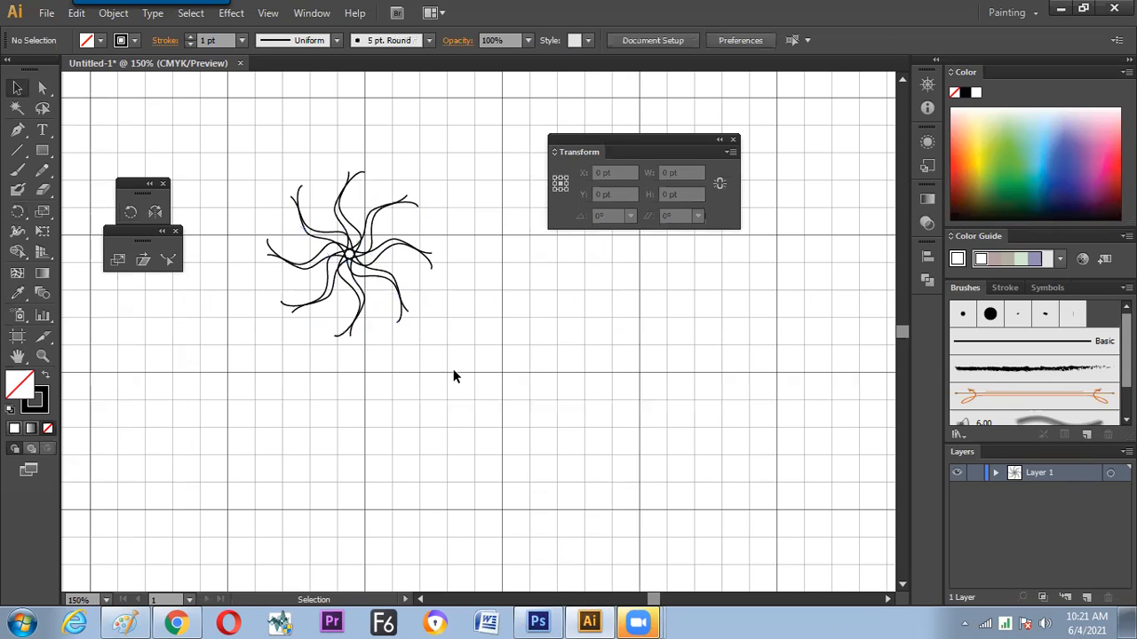
pyautogui.moveTo(463, 337); pyautogui.dragTo(313, 270)
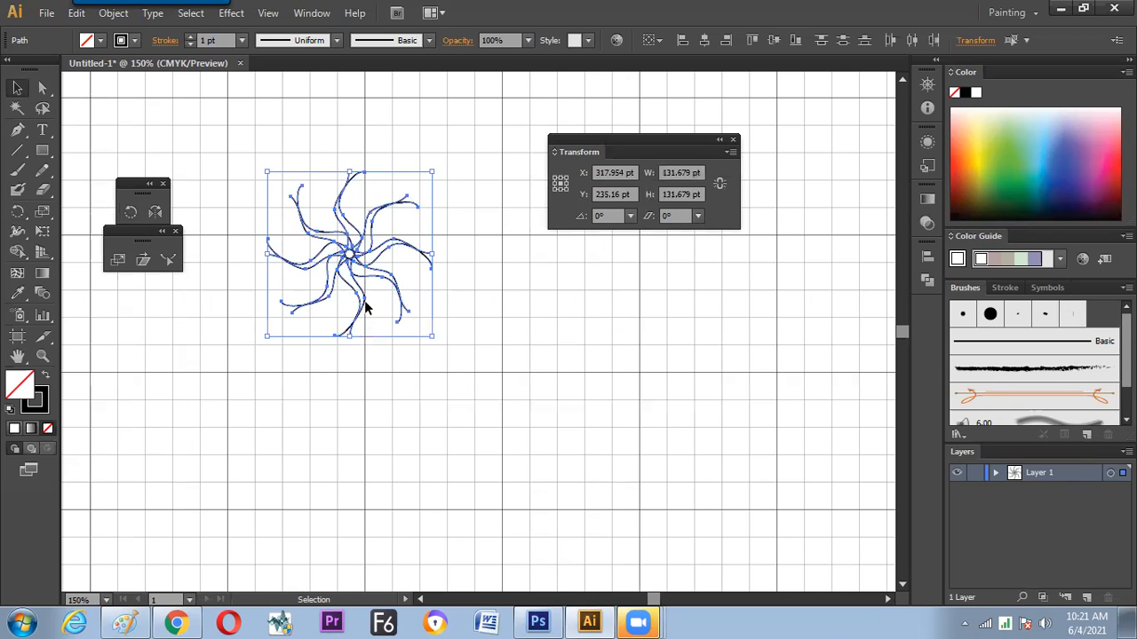
# Switch to Paint and draw a red box below "INPUT Box" with "Copy" handwritten in green inside it
pyautogui.hotkey('alt', 'Tab')
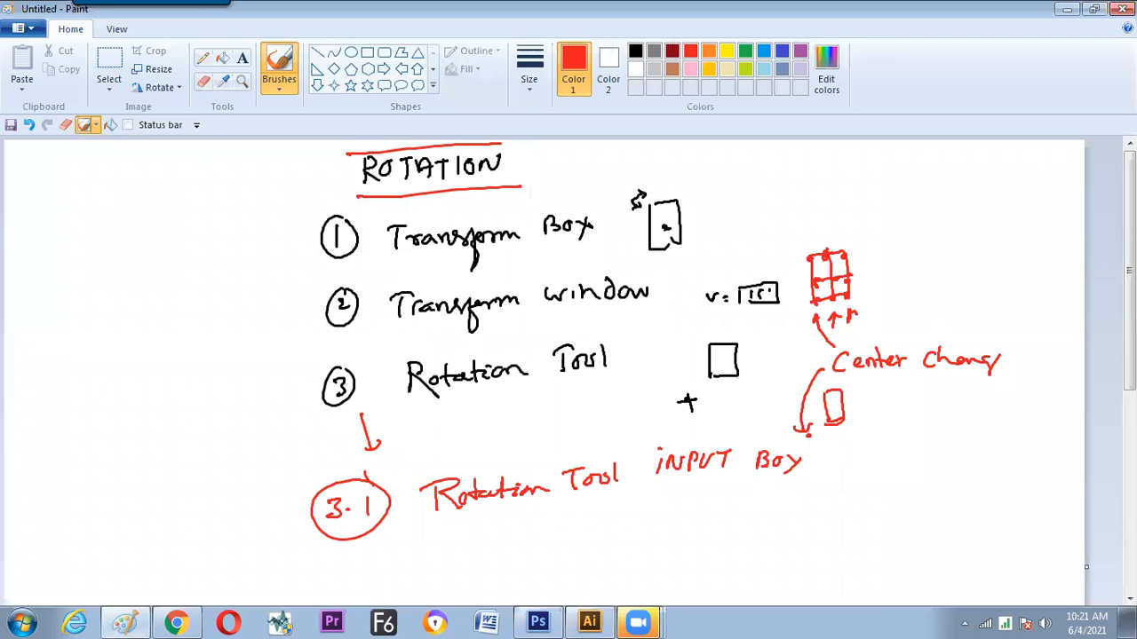
pyautogui.scroll(-3, 838, 361)
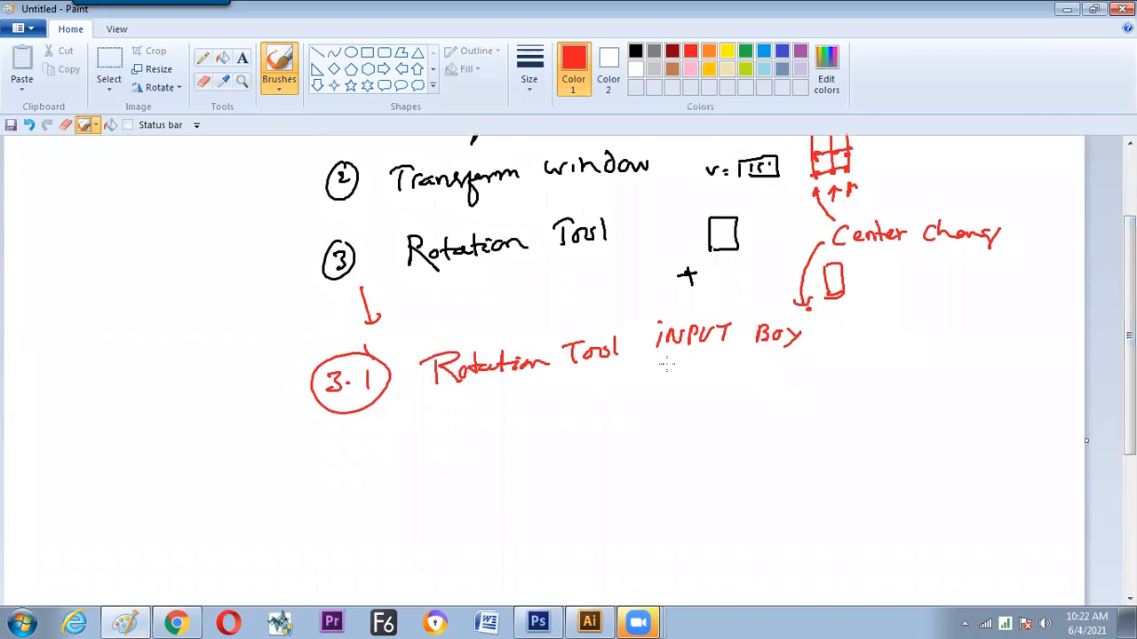
pyautogui.moveTo(657, 396)
pyautogui.mouseDown()
pyautogui.moveTo(693, 384)
pyautogui.moveTo(706, 412)
pyautogui.moveTo(651, 427)
pyautogui.moveTo(669, 405)
pyautogui.moveTo(680, 409)
pyautogui.moveTo(678, 396)
pyautogui.moveTo(697, 417)
pyautogui.mouseUp()
pyautogui.click(745, 50)
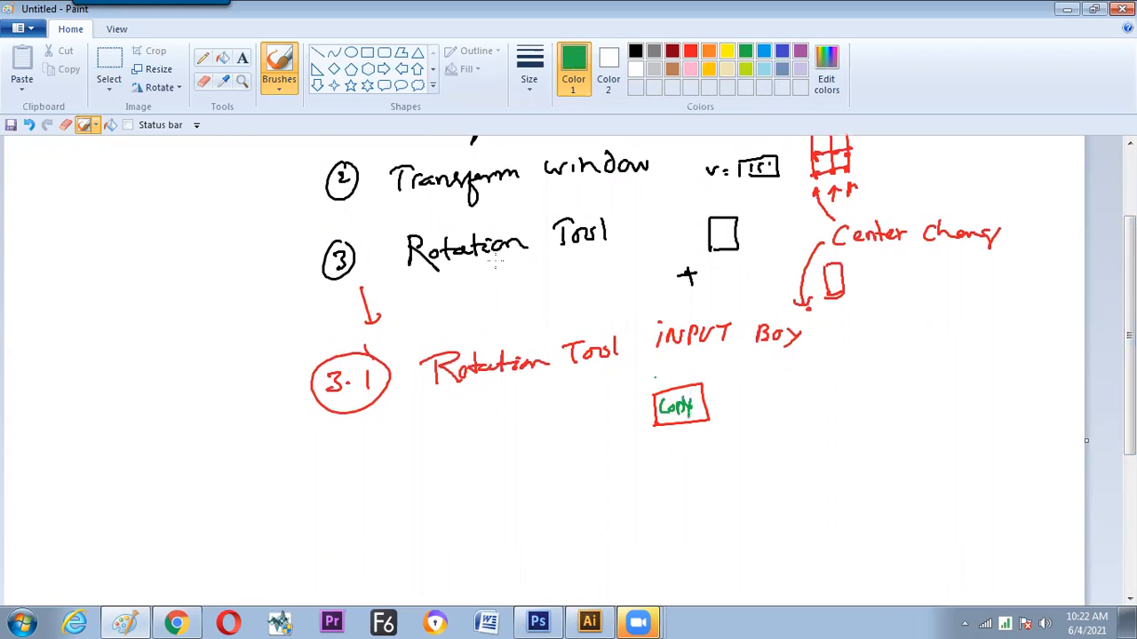
# Draw a green vertical line beside the circled numbers, spanning items 1 to 3.1
pyautogui.scroll(3, 1108, 274)
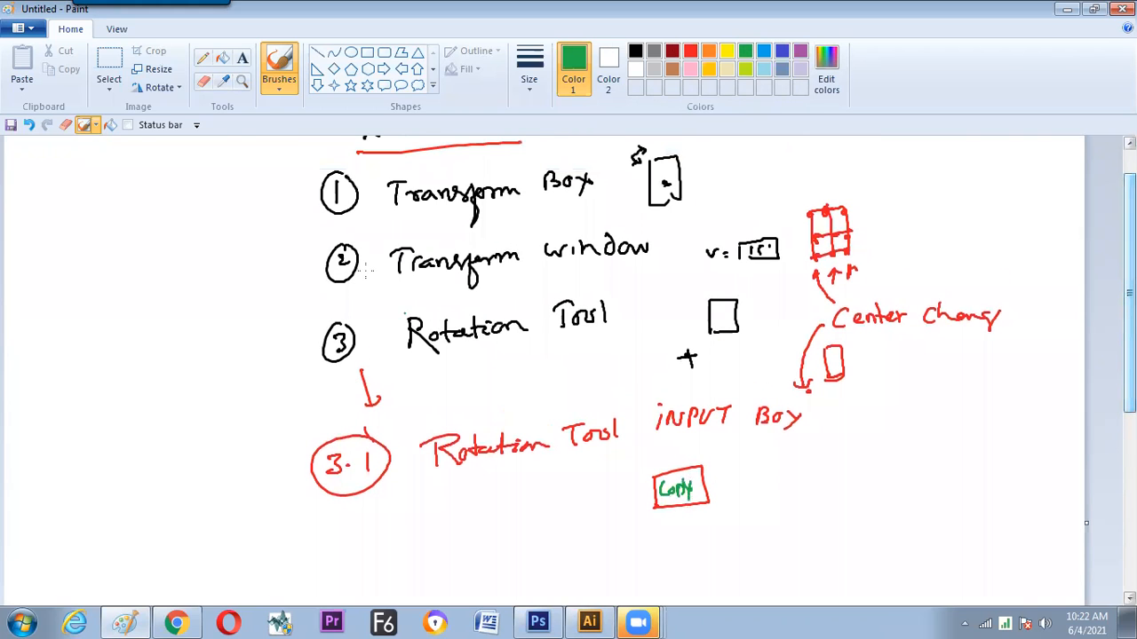
pyautogui.scroll(1, 723, 333)
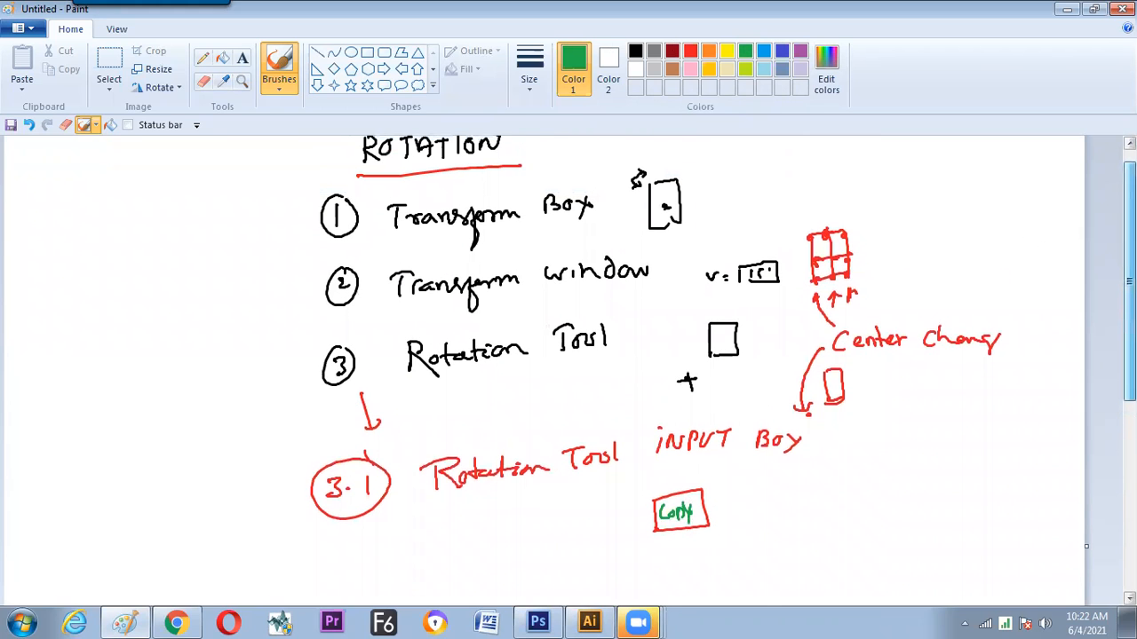
pyautogui.scroll(-1, 294, 246)
pyautogui.moveTo(271, 181); pyautogui.dragTo(280, 486)
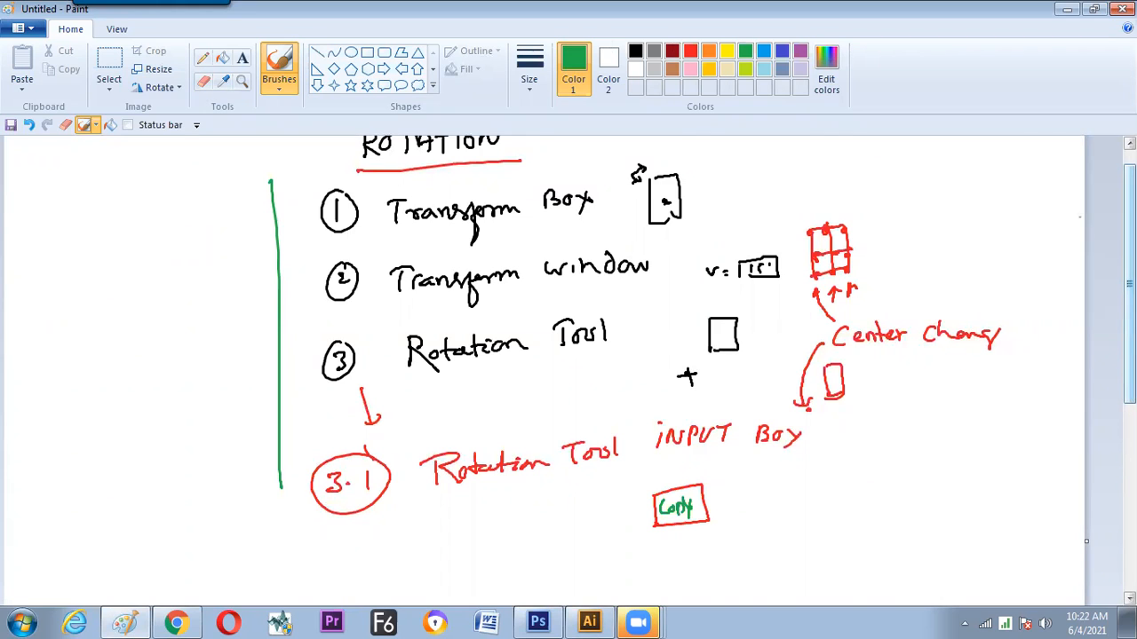
# Handwrite a boxed "Enter" in green beside "INPUT Box", with arrows from "Rotation Tool" to it and from it to "INPUT Box"
pyautogui.scroll(1, 422, 446)
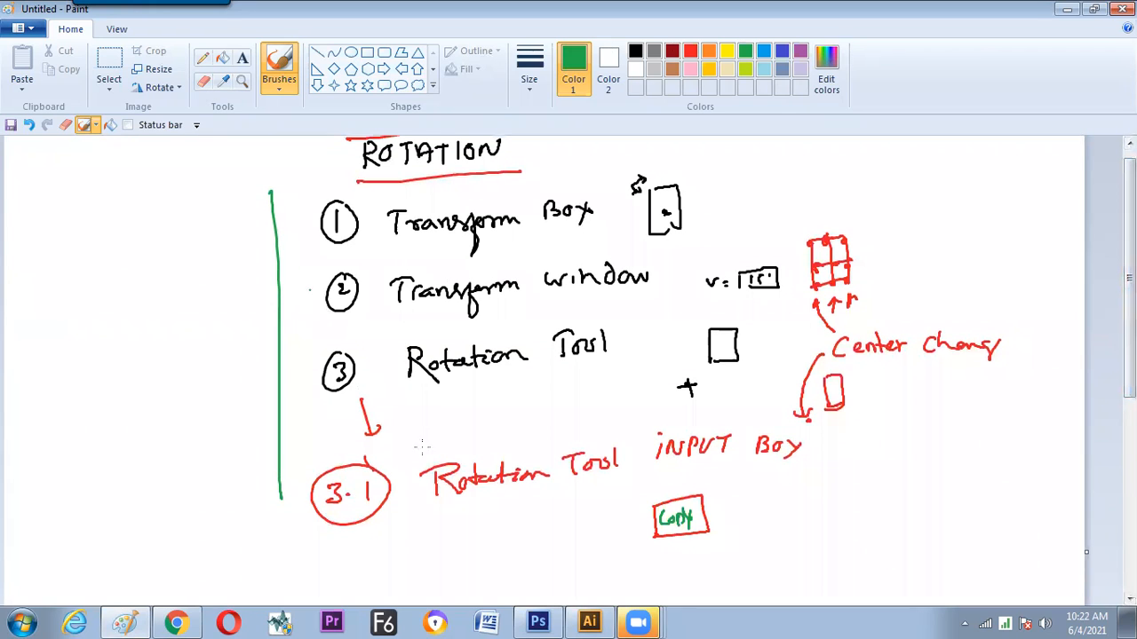
pyautogui.moveTo(871, 452)
pyautogui.mouseDown()
pyautogui.moveTo(899, 436)
pyautogui.moveTo(940, 444)
pyautogui.mouseUp()
pyautogui.moveTo(839, 437)
pyautogui.mouseDown()
pyautogui.moveTo(950, 469)
pyautogui.moveTo(836, 481)
pyautogui.moveTo(835, 435)
pyautogui.mouseUp()
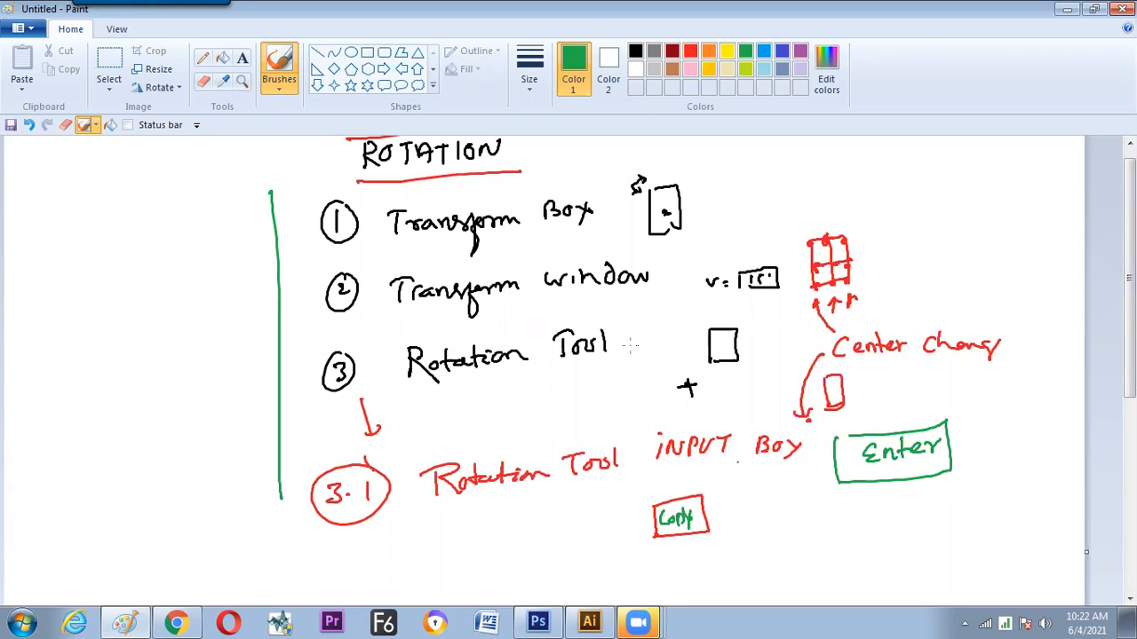
pyautogui.moveTo(621, 387)
pyautogui.mouseDown()
pyautogui.moveTo(679, 414)
pyautogui.moveTo(848, 432)
pyautogui.moveTo(804, 459)
pyautogui.moveTo(812, 469)
pyautogui.mouseUp()
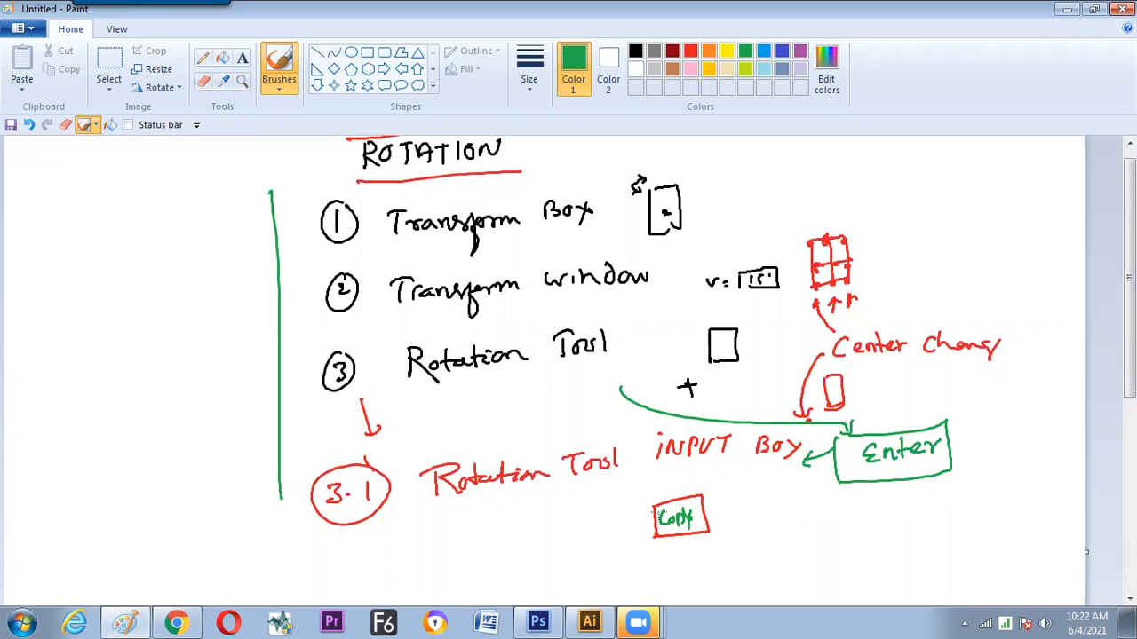
# Handwrite a boxed "va." in green before the "Copy" box and connect the two with a short arrow
pyautogui.moveTo(567, 520); pyautogui.dragTo(568, 549)
pyautogui.moveTo(567, 522)
pyautogui.mouseDown()
pyautogui.moveTo(603, 516)
pyautogui.moveTo(578, 547)
pyautogui.moveTo(581, 530)
pyautogui.mouseUp()
pyautogui.moveTo(588, 531); pyautogui.dragTo(643, 518)
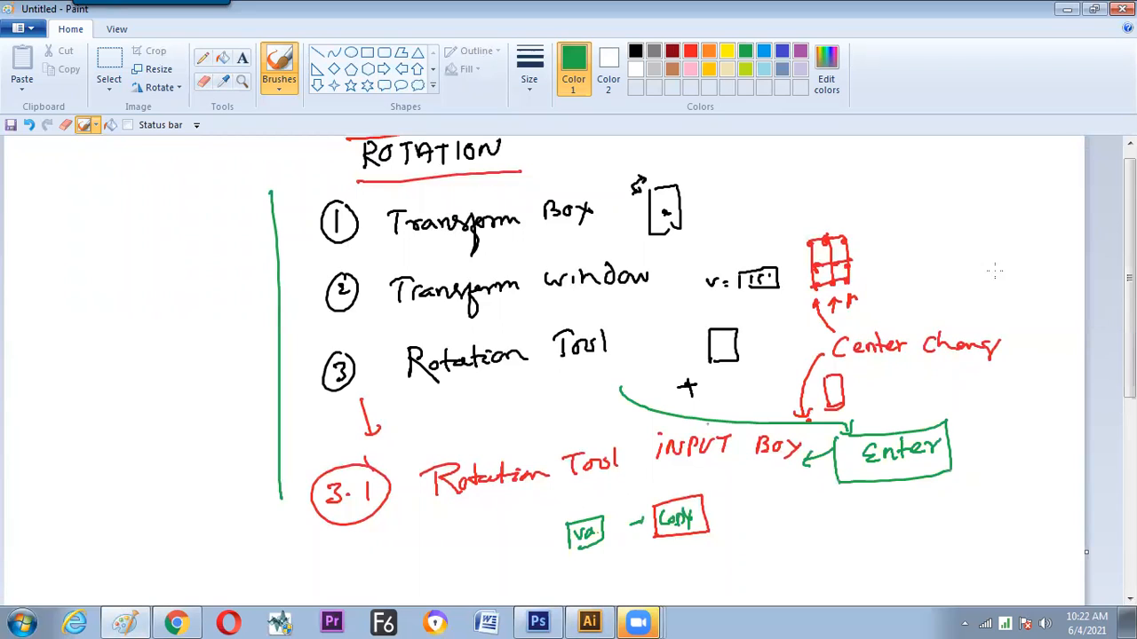
# Handwrite a circled "-ve" in green below item 3.1 with an arrow leading to it, and sketch a small rectangle with a centre dot beside it
pyautogui.scroll(-1, 995, 271)
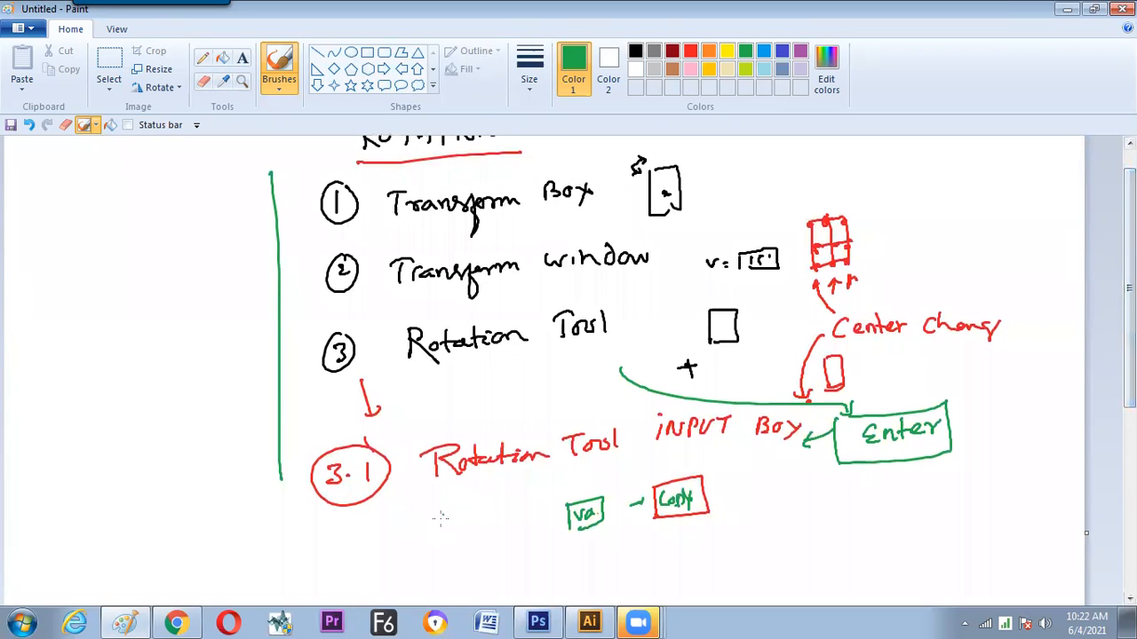
pyautogui.moveTo(428, 557)
pyautogui.mouseDown()
pyautogui.moveTo(465, 540)
pyautogui.moveTo(449, 528)
pyautogui.moveTo(467, 533)
pyautogui.mouseUp()
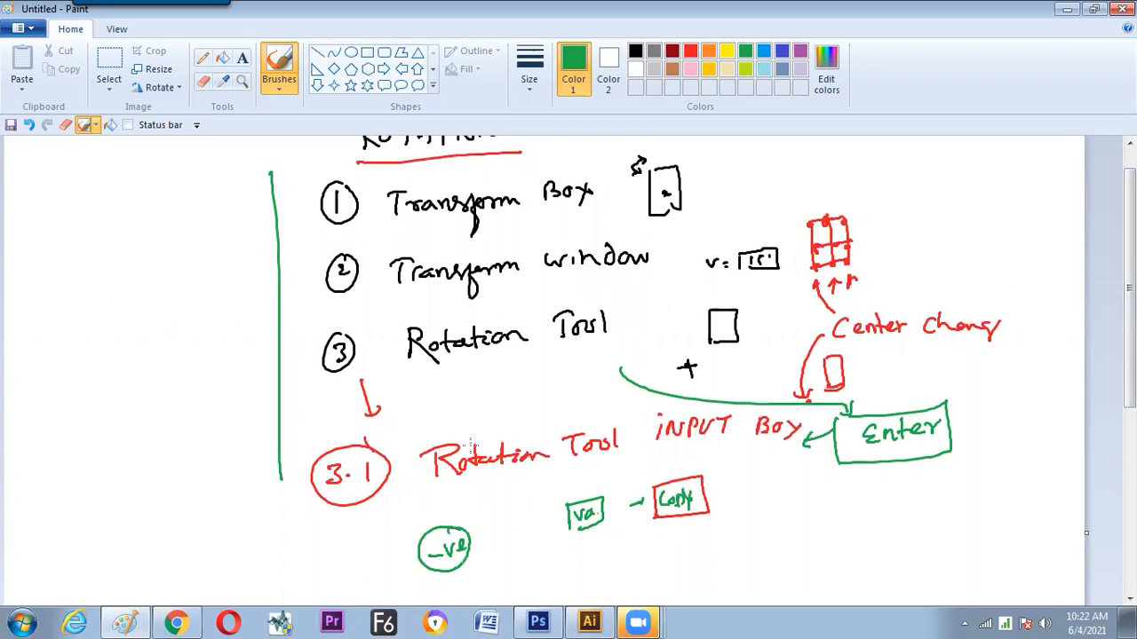
pyautogui.moveTo(440, 491)
pyautogui.mouseDown()
pyautogui.moveTo(439, 515)
pyautogui.moveTo(501, 559)
pyautogui.mouseUp()
pyautogui.moveTo(494, 515)
pyautogui.mouseDown()
pyautogui.moveTo(517, 511)
pyautogui.moveTo(522, 559)
pyautogui.moveTo(511, 541)
pyautogui.moveTo(522, 559)
pyautogui.mouseUp()
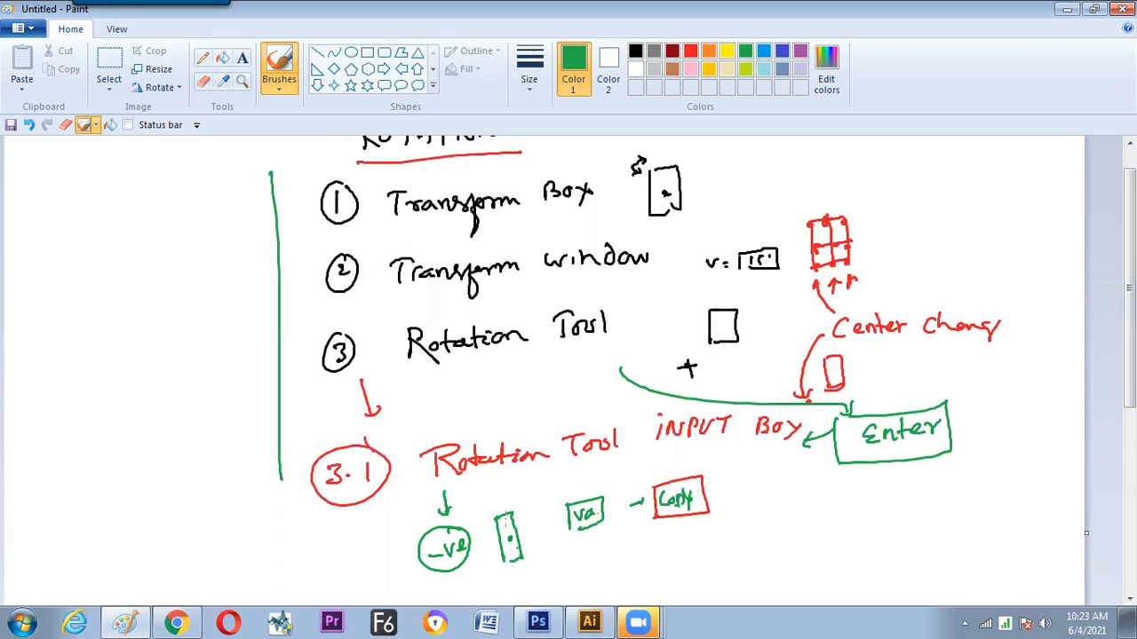
pyautogui.click(489, 496)
pyautogui.moveTo(415, 486); pyautogui.dragTo(437, 475)
pyautogui.hotkey('ctrl', 'z')
pyautogui.hotkey('ctrl', 'z')
# Switch to Illustrator and copy one upright wavy line out of the radial pattern into the empty area beside it
pyautogui.hotkey('alt', 'Tab')
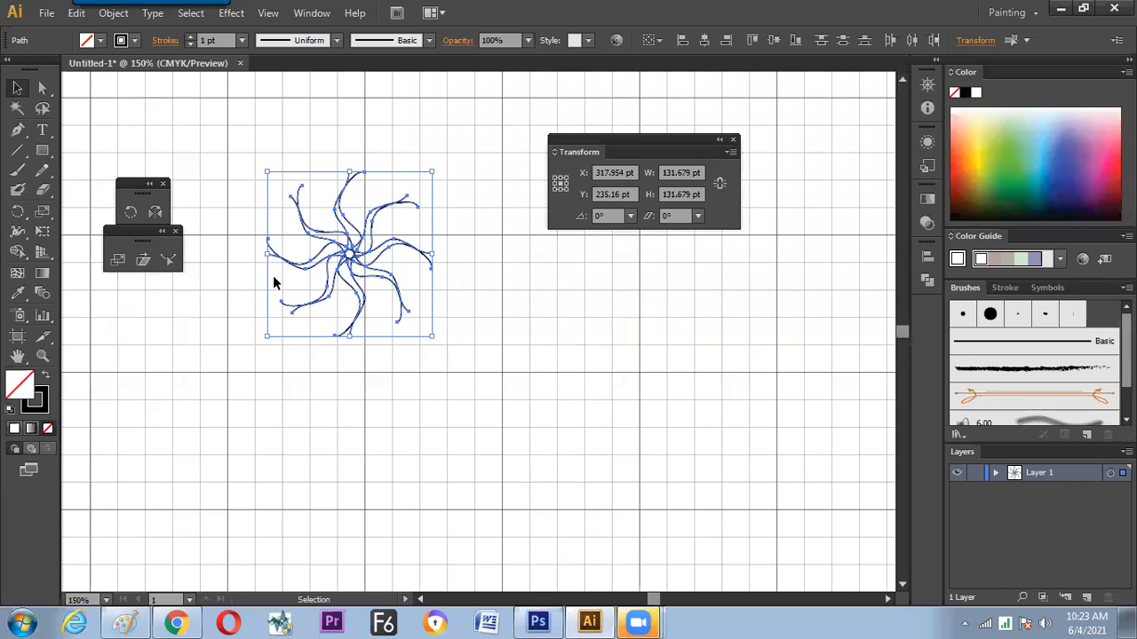
pyautogui.click(241, 269)
pyautogui.moveTo(350, 177); pyautogui.dragTo(573, 278)
pyautogui.moveTo(583, 432)
pyautogui.mouseDown()
pyautogui.moveTo(477, 329)
pyautogui.moveTo(485, 321)
pyautogui.mouseUp()
pyautogui.click(468, 448)
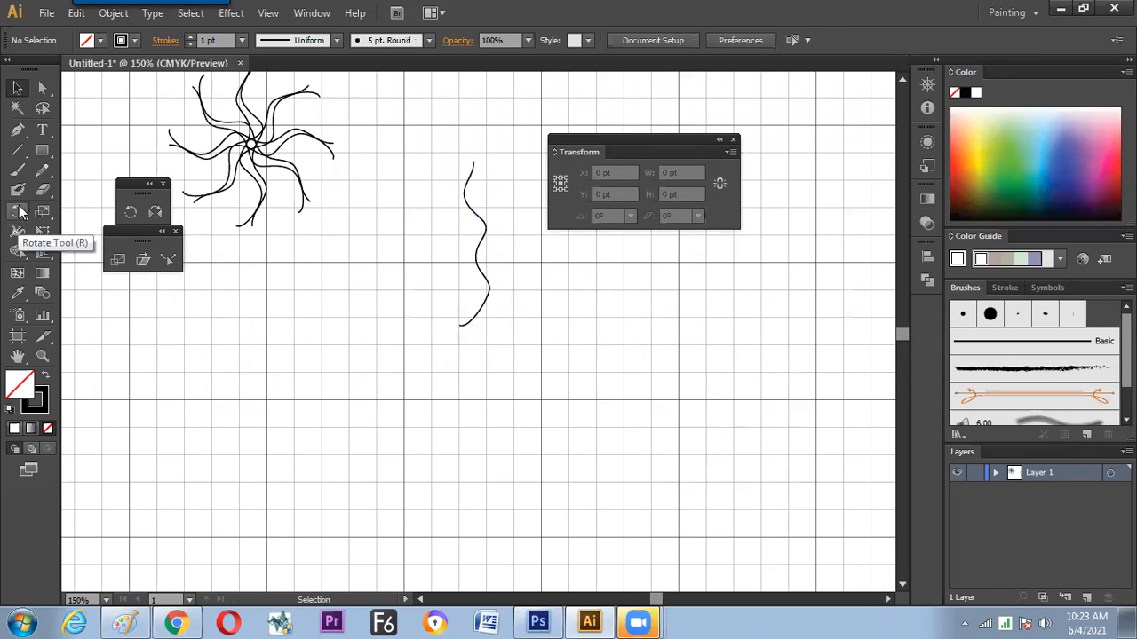
# Try placing an unrotated copy of the wavy line straight below the original, and delete that copy
pyautogui.click(484, 225)
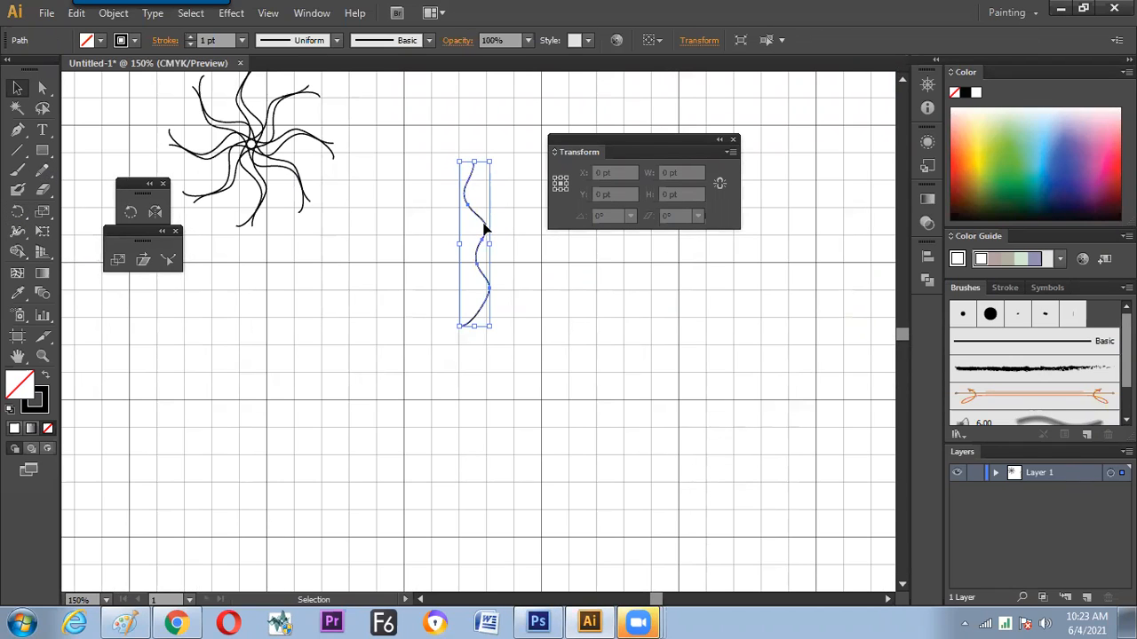
pyautogui.moveTo(482, 228); pyautogui.dragTo(495, 497)
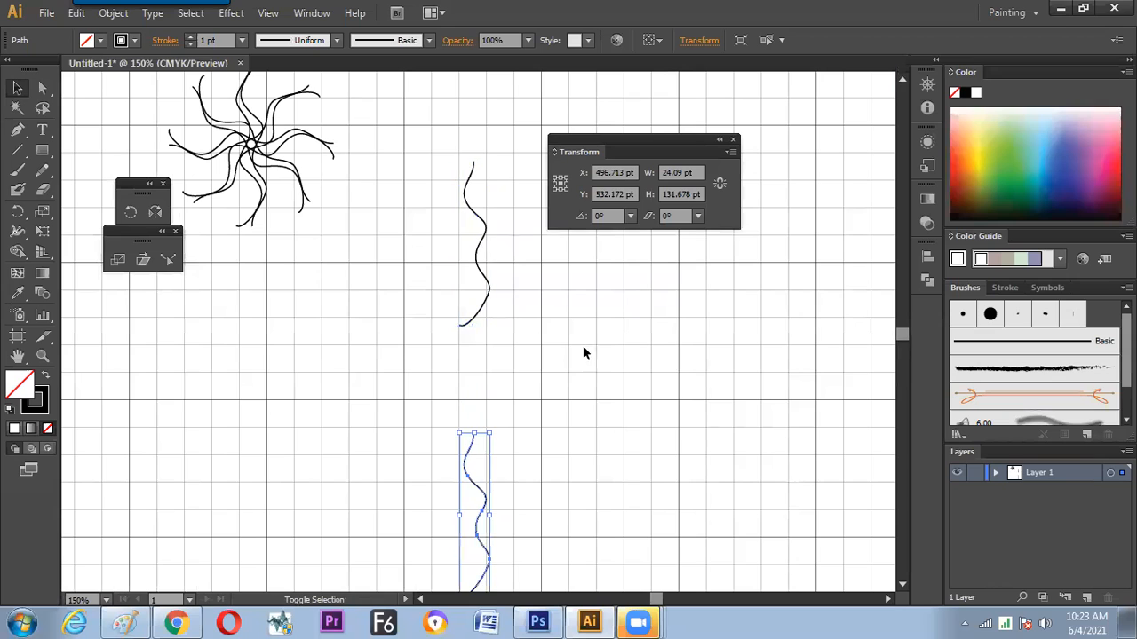
pyautogui.click(470, 404)
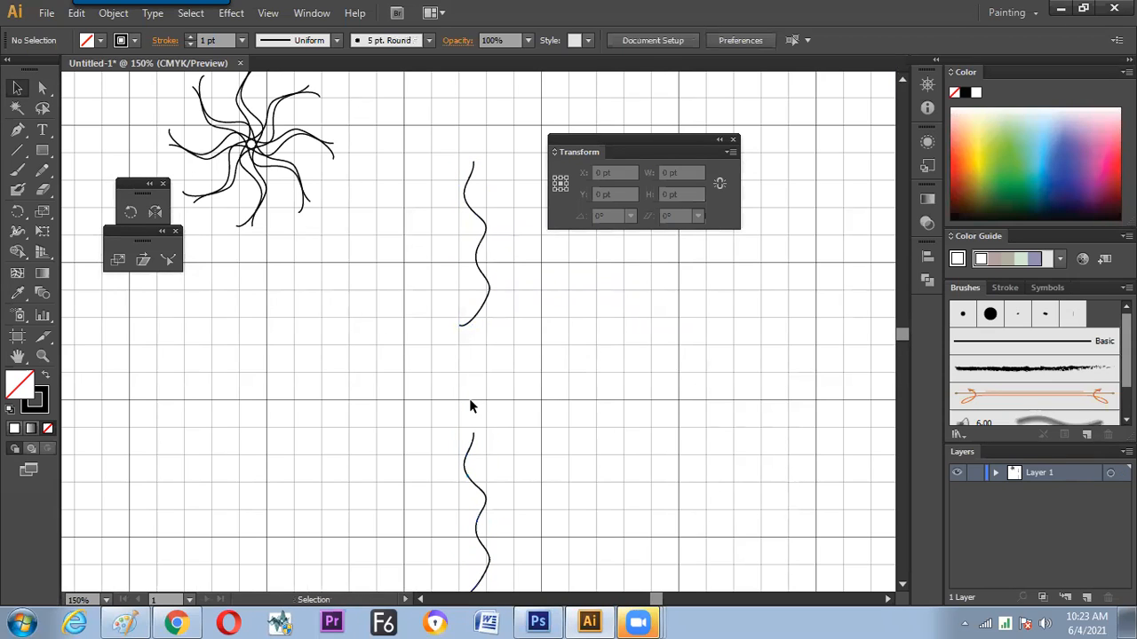
pyautogui.click(471, 453)
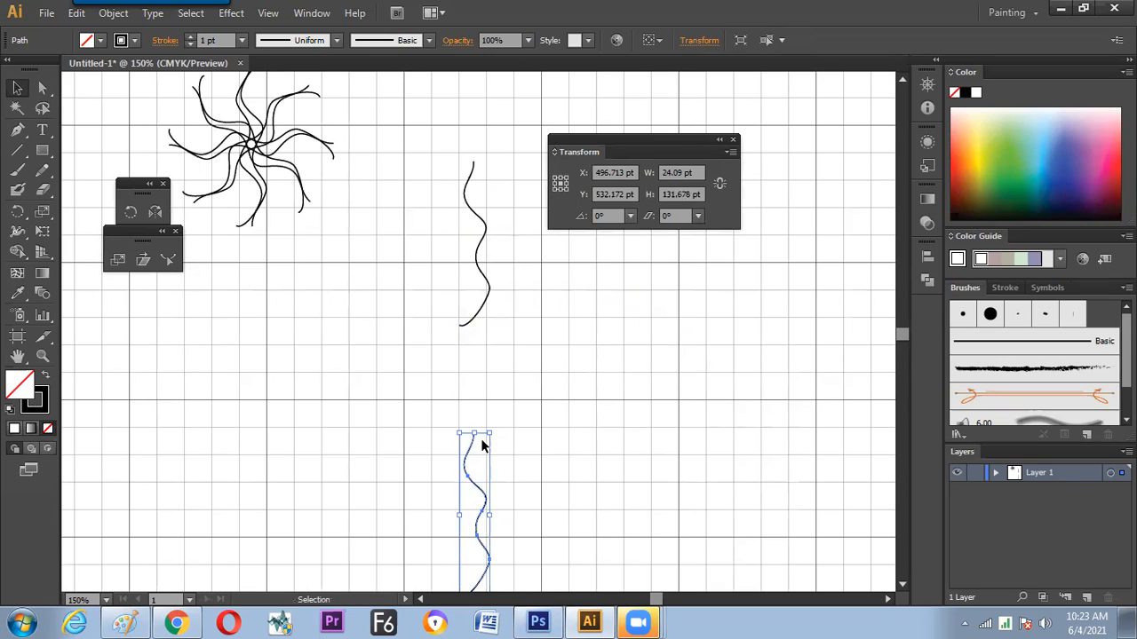
pyautogui.press('Delete')
# Create a copy of the wavy line rotated 180° about a point just below its lower end
pyautogui.moveTo(508, 306); pyautogui.dragTo(447, 355)
pyautogui.click(16, 211)
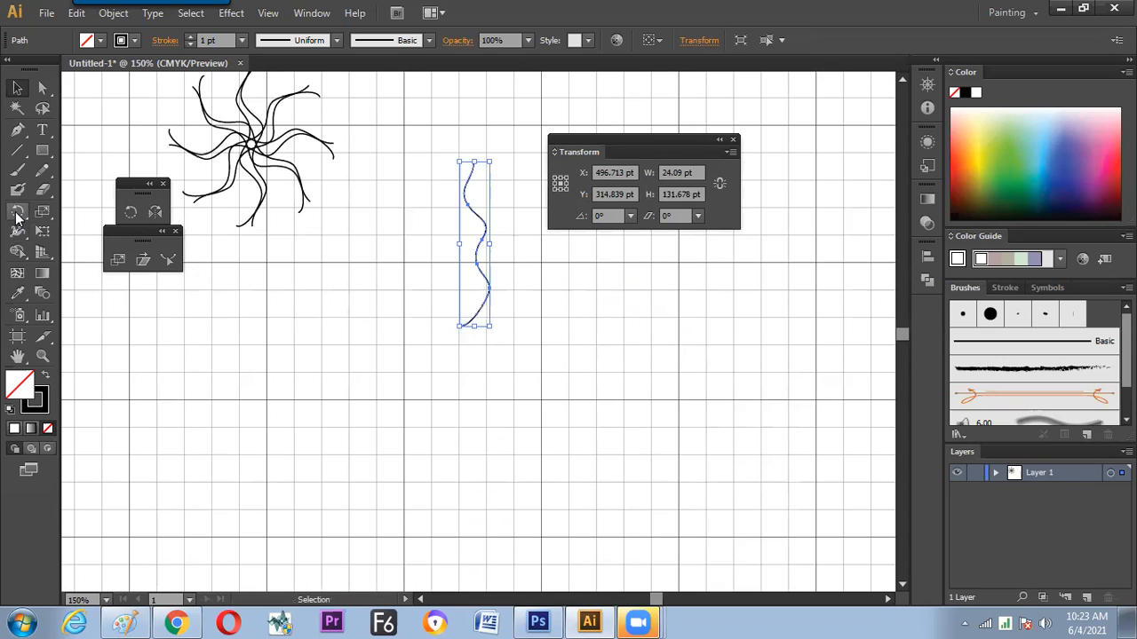
pyautogui.click(471, 372)
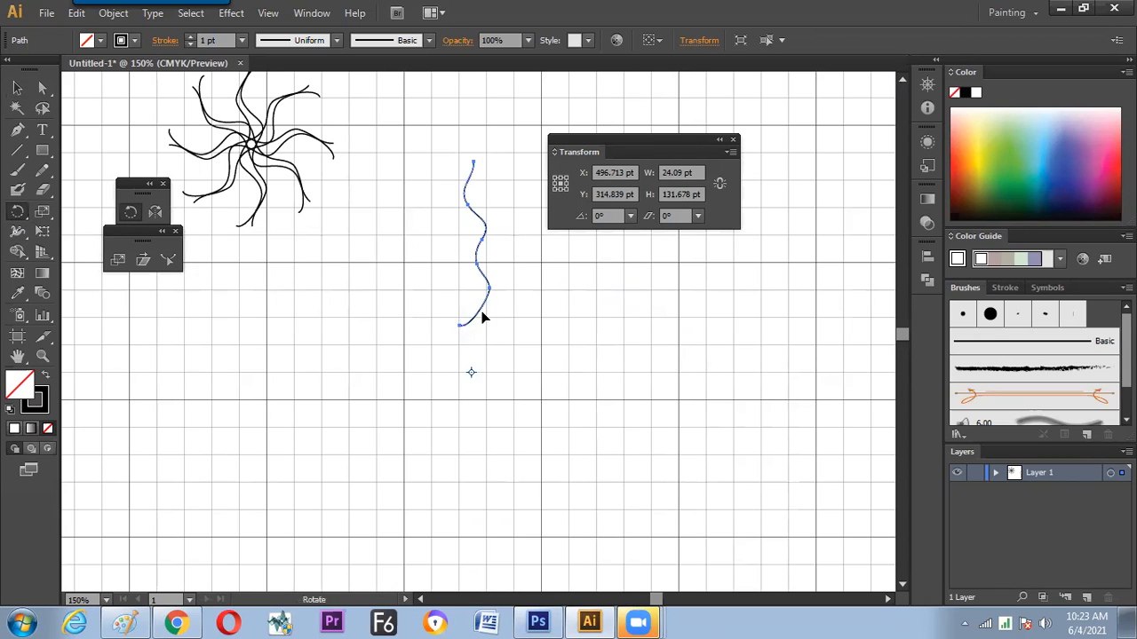
pyautogui.moveTo(489, 297); pyautogui.dragTo(460, 447)
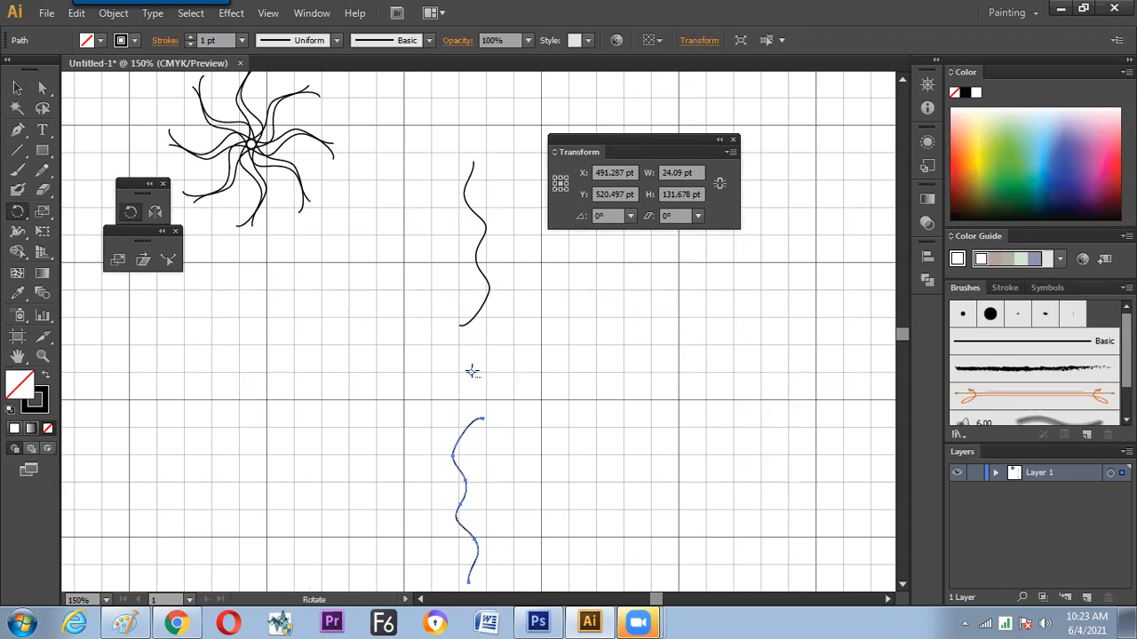
pyautogui.press('v')
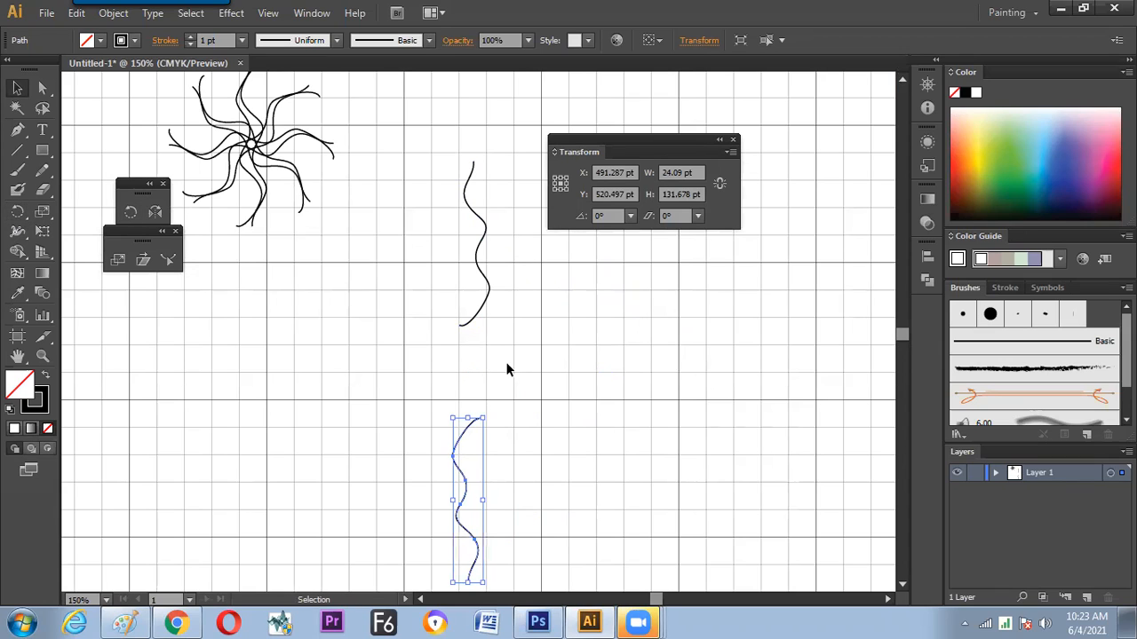
# Copy both wavy lines rotated by -45° about their shared centre, and repeat the rotated copy twice to complete the radial pattern
pyautogui.moveTo(527, 284)
pyautogui.mouseDown()
pyautogui.moveTo(414, 477)
pyautogui.moveTo(428, 460)
pyautogui.mouseUp()
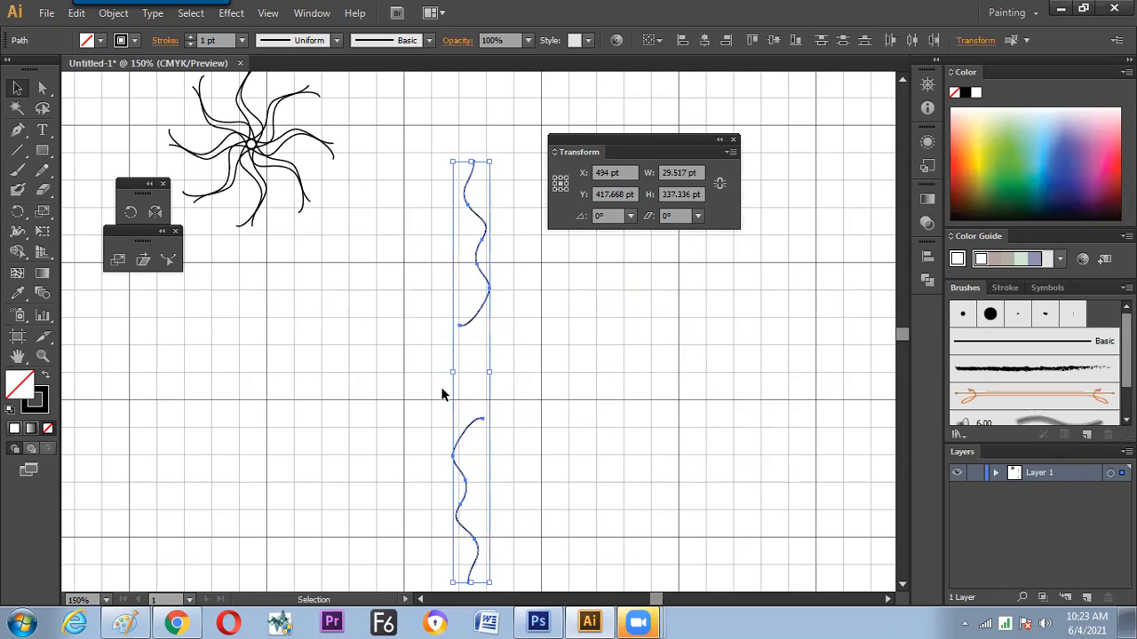
pyautogui.click(16, 211)
pyautogui.press('Return')
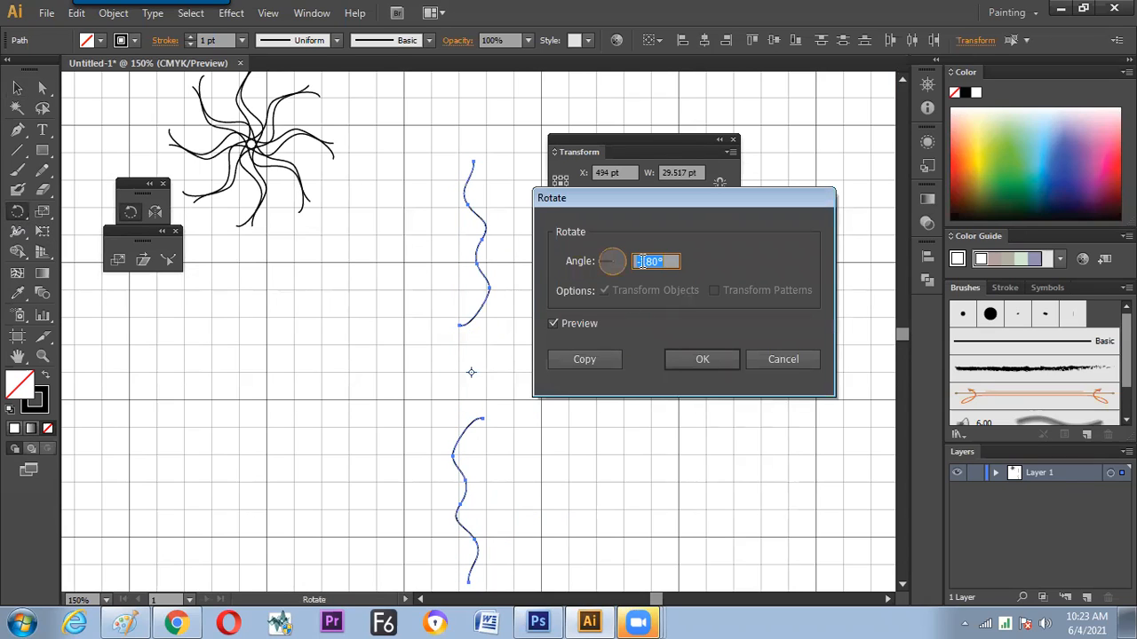
pyautogui.write('-45')
pyautogui.click(585, 359)
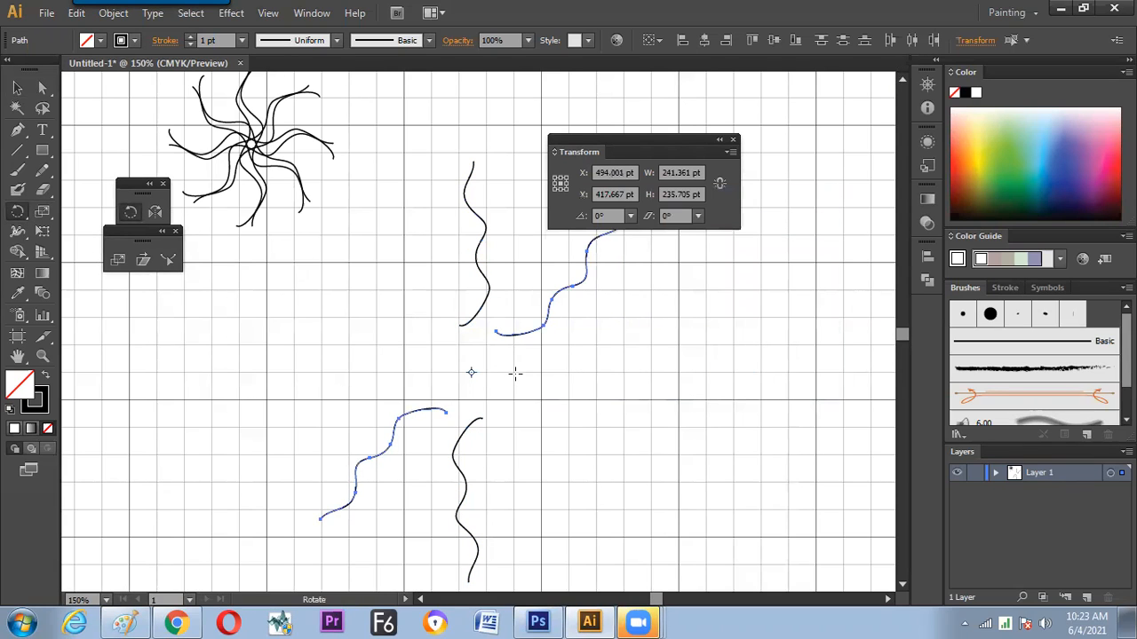
pyautogui.hotkey('ctrl', 'd')
pyautogui.hotkey('ctrl', 'd')
pyautogui.press('r')
pyautogui.press('v')
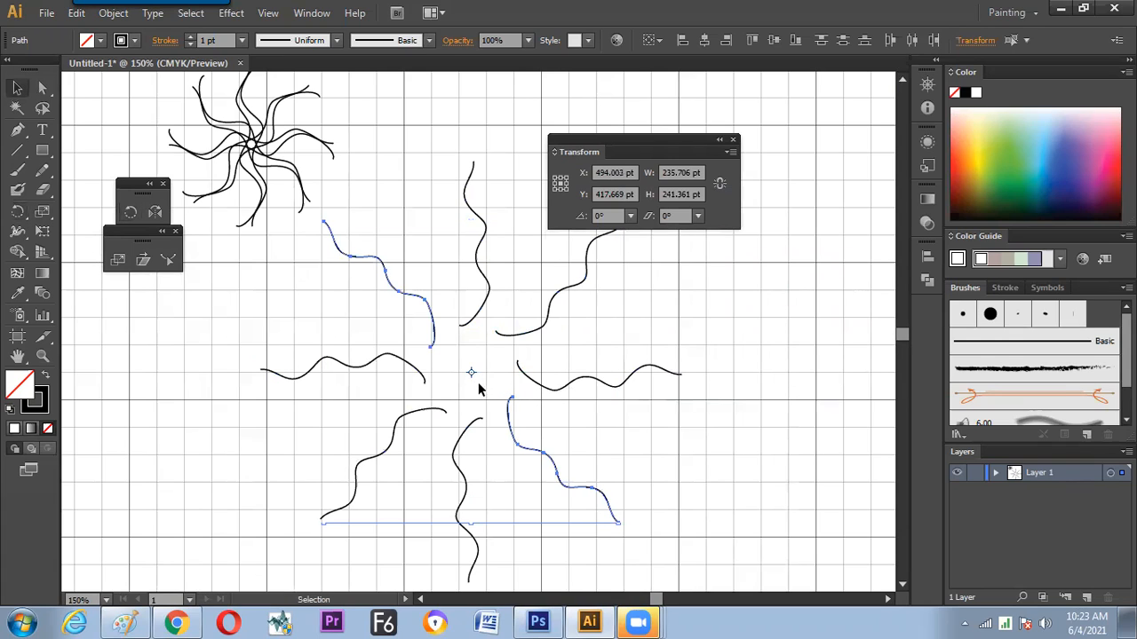
pyautogui.click(487, 313)
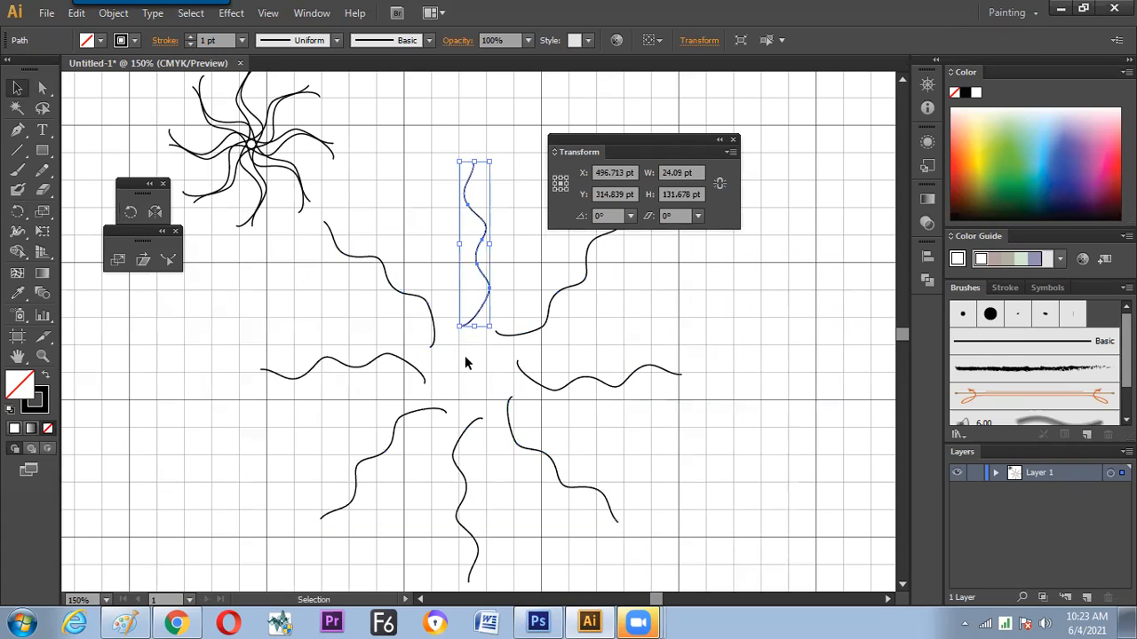
# Switch to Paint and handwrite "Solution: → Make Symetric then Rotate" in green below the circled "-ve", with a short curve linking them
pyautogui.hotkey('alt', 'Tab')
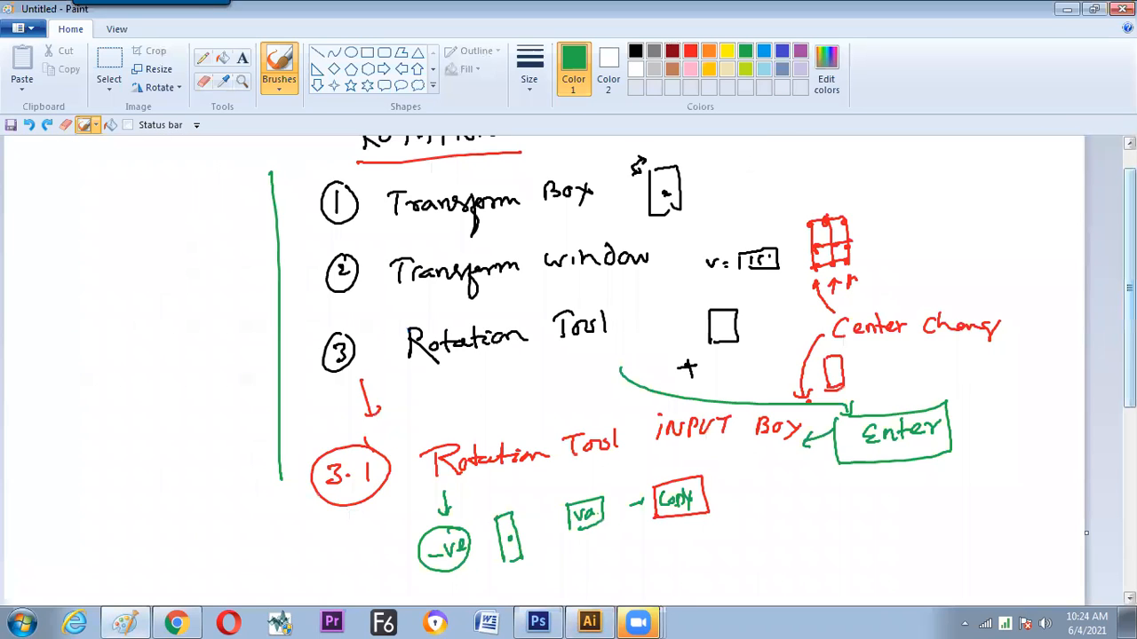
pyautogui.scroll(-3, 444, 484)
pyautogui.moveTo(467, 507); pyautogui.dragTo(554, 514)
pyautogui.moveTo(627, 506)
pyautogui.mouseDown()
pyautogui.moveTo(640, 482)
pyautogui.moveTo(671, 476)
pyautogui.moveTo(678, 490)
pyautogui.moveTo(748, 465)
pyautogui.moveTo(750, 487)
pyautogui.moveTo(808, 449)
pyautogui.moveTo(849, 457)
pyautogui.mouseUp()
pyautogui.moveTo(901, 428); pyautogui.dragTo(897, 456)
pyautogui.moveTo(909, 430)
pyautogui.mouseDown()
pyautogui.moveTo(956, 441)
pyautogui.moveTo(915, 435)
pyautogui.mouseUp()
pyautogui.moveTo(853, 484)
pyautogui.mouseDown()
pyautogui.moveTo(897, 474)
pyautogui.moveTo(942, 478)
pyautogui.mouseUp()
pyautogui.moveTo(566, 501); pyautogui.dragTo(592, 501)
pyautogui.moveTo(582, 494); pyautogui.dragTo(584, 507)
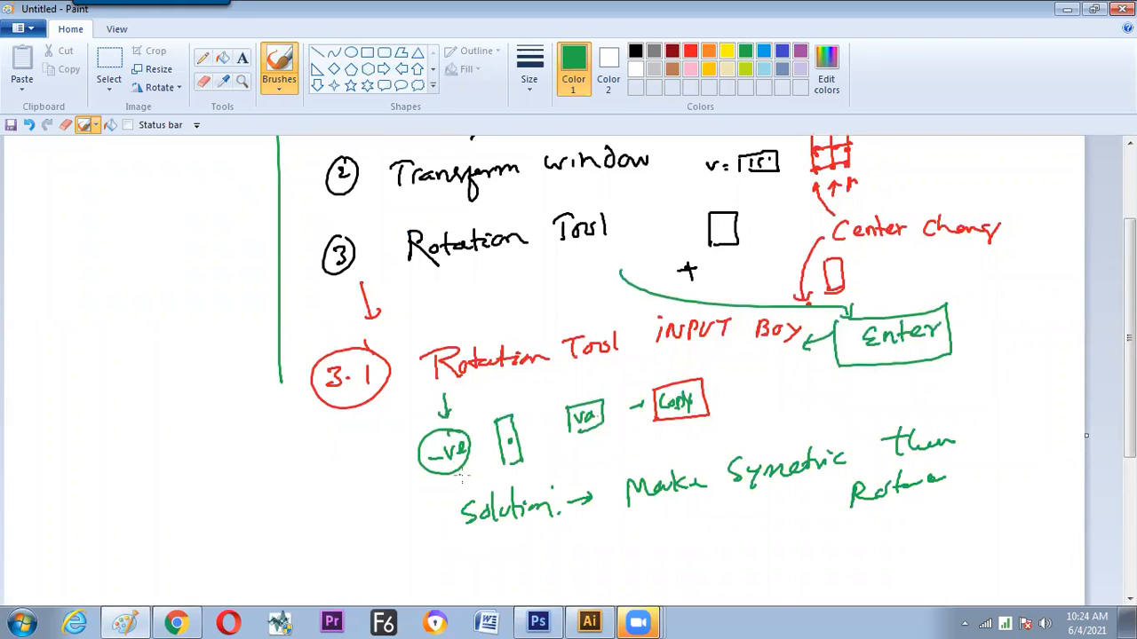
pyautogui.moveTo(478, 484)
pyautogui.mouseDown()
pyautogui.moveTo(464, 484)
pyautogui.moveTo(488, 482)
pyautogui.mouseUp()
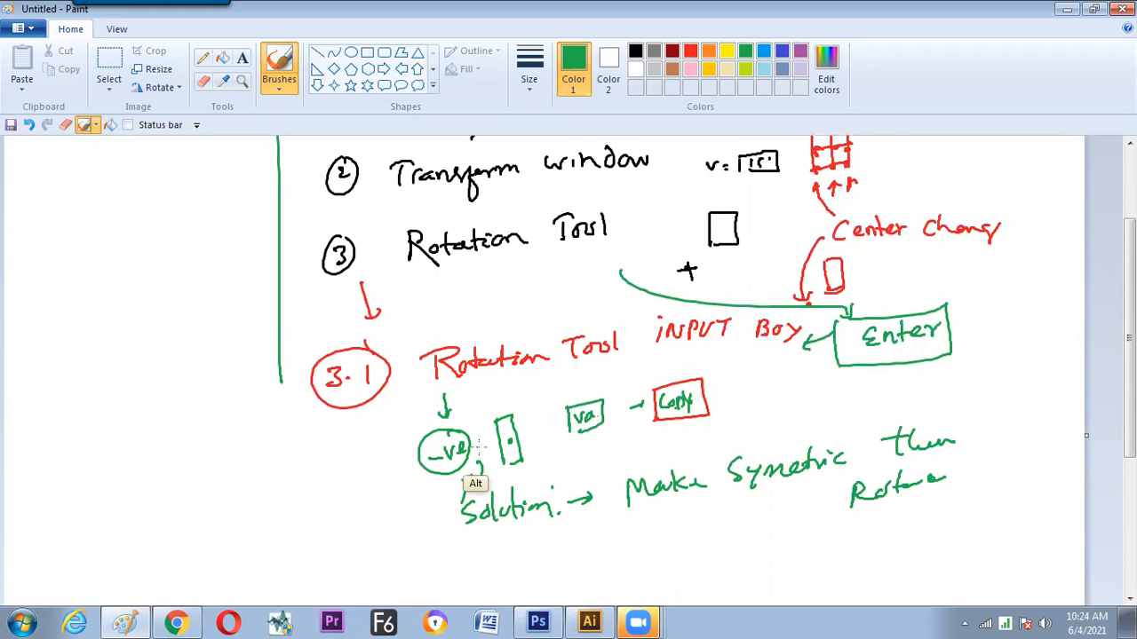
# Switch to Illustrator, move the Transform panel clear of the eight-line wavy pattern, and scale the whole pattern down proportionally
pyautogui.hotkey('alt', 'Tab')
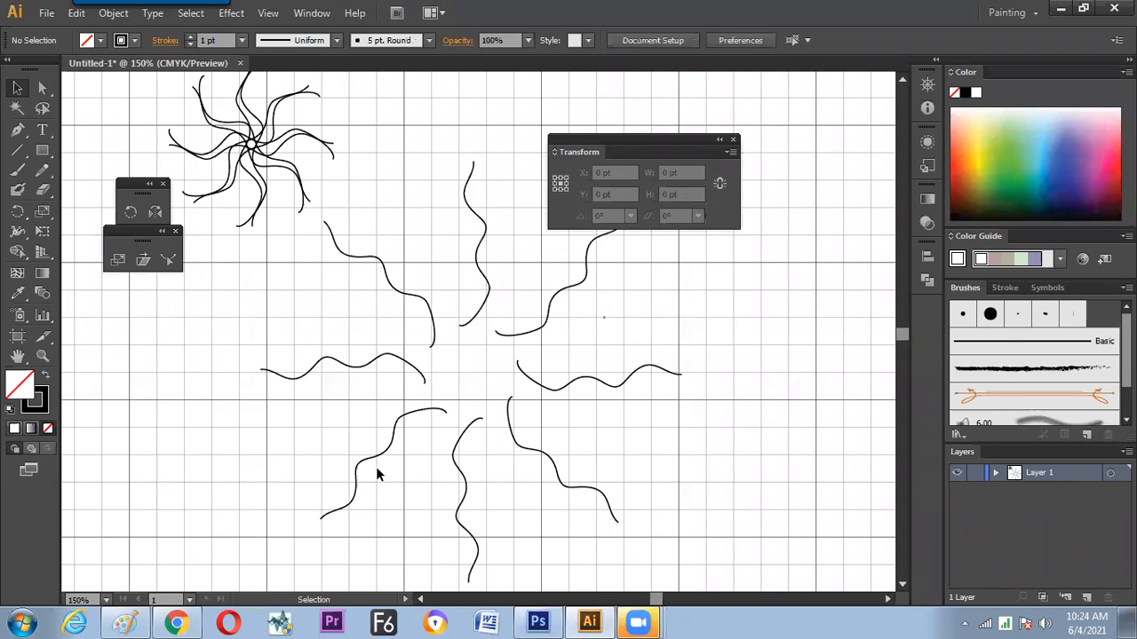
pyautogui.moveTo(378, 470); pyautogui.dragTo(529, 293)
pyautogui.moveTo(681, 150)
pyautogui.mouseDown()
pyautogui.moveTo(875, 113)
pyautogui.moveTo(880, 124)
pyautogui.mouseUp()
pyautogui.moveTo(681, 163)
pyautogui.mouseDown()
pyautogui.moveTo(535, 313)
pyautogui.moveTo(545, 307)
pyautogui.moveTo(543, 234)
pyautogui.mouseUp()
pyautogui.click(596, 306)
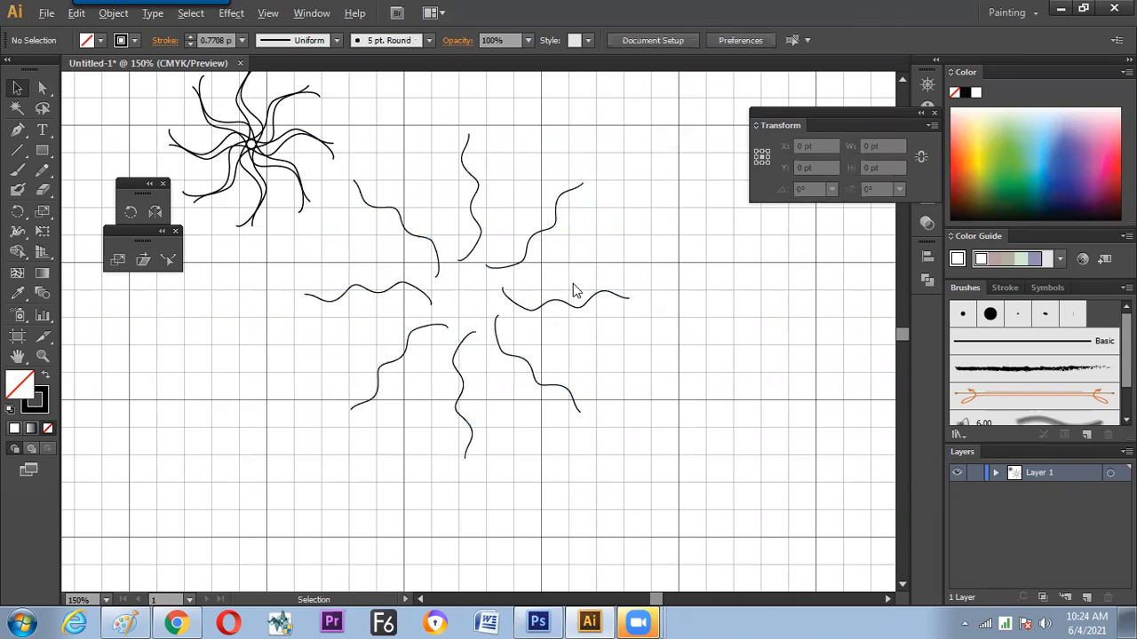
# Switch to Paint and handwrite a circled "2" in green directly after the "Copy" box
pyautogui.hotkey('alt', 'Tab')
pyautogui.scroll(2, 1094, 320)
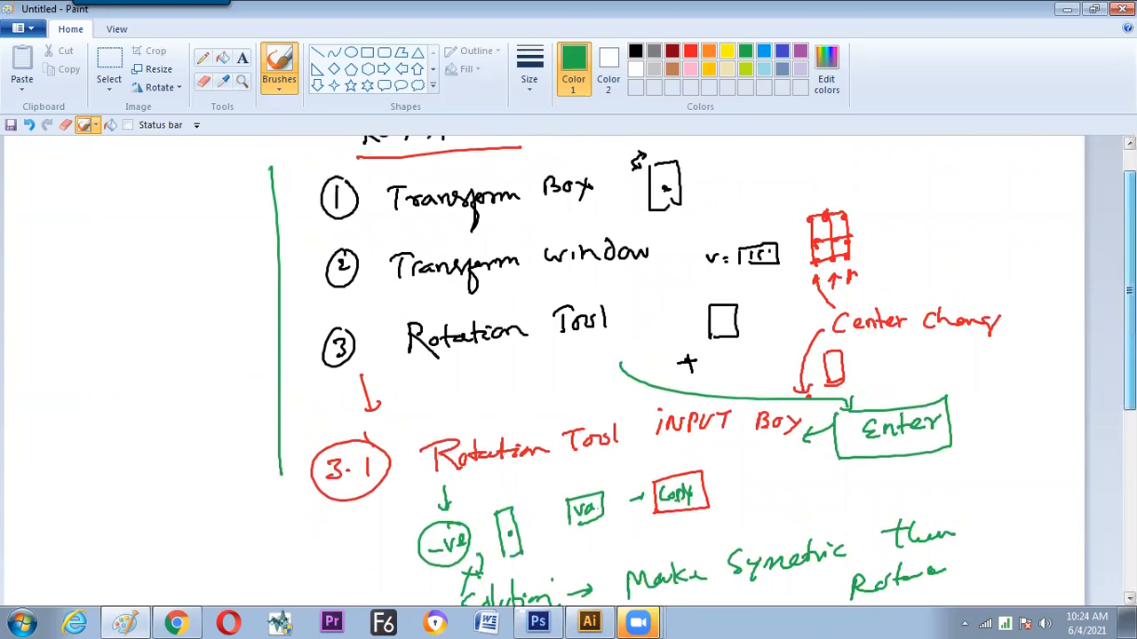
pyautogui.scroll(-3, 1094, 321)
pyautogui.scroll(-1, 1097, 329)
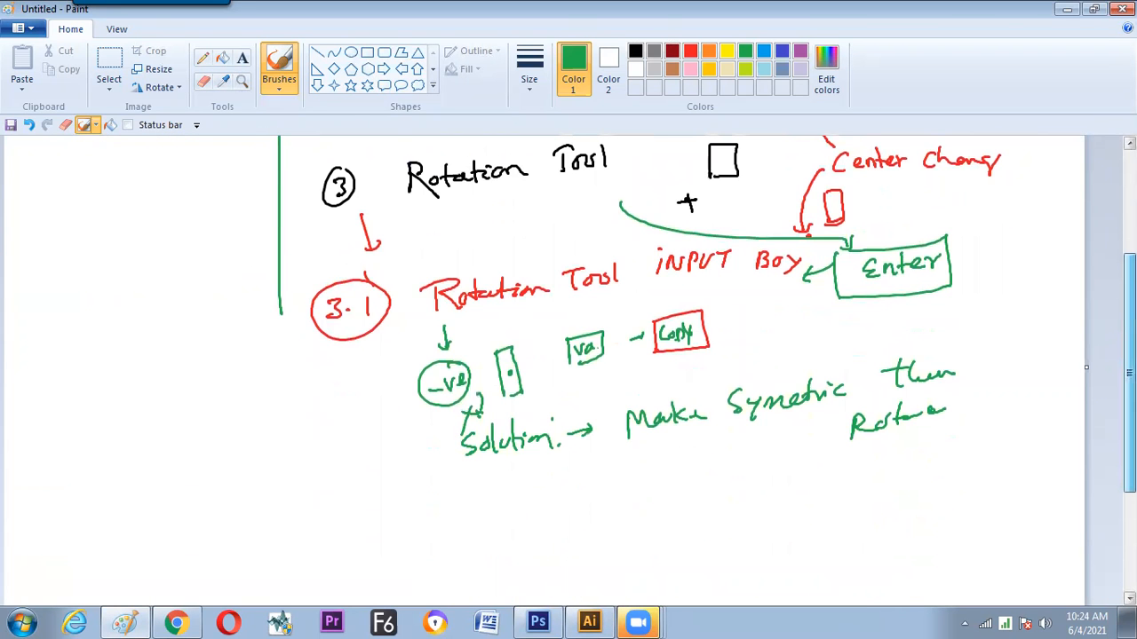
pyautogui.scroll(4, 543, 368)
pyautogui.scroll(1, 674, 373)
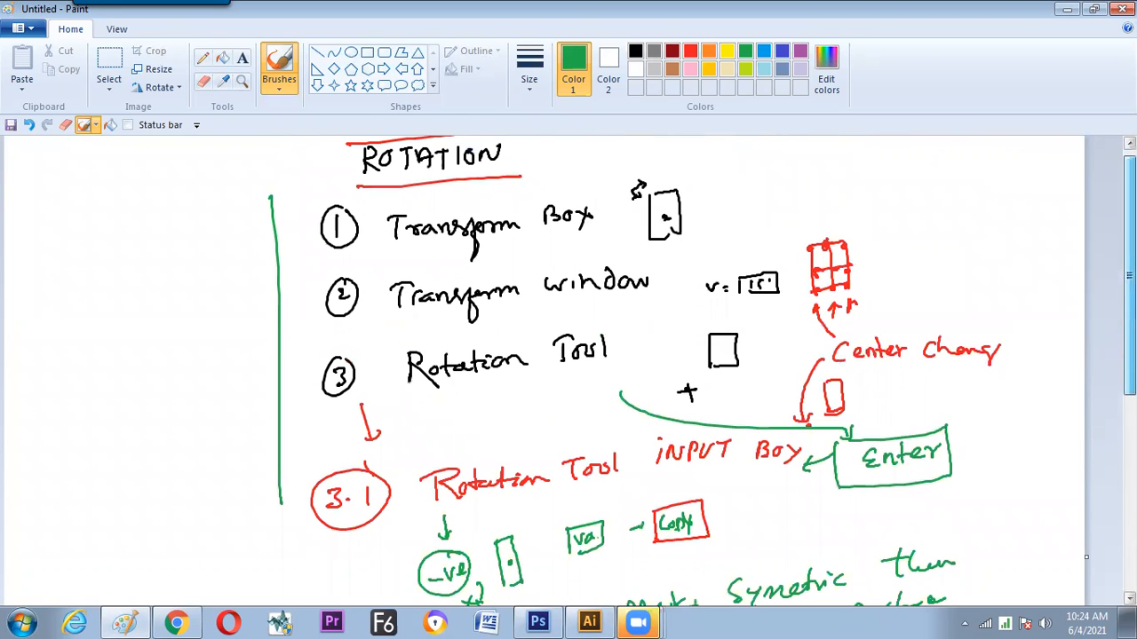
pyautogui.scroll(1, 569, 368)
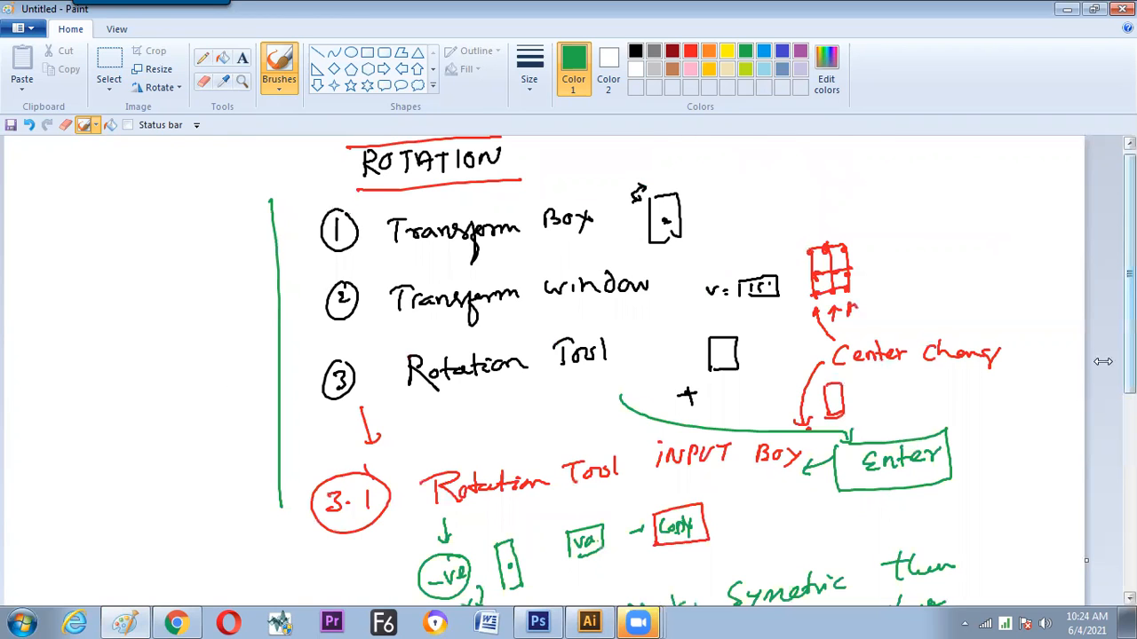
pyautogui.scroll(-5, 653, 358)
pyautogui.moveTo(727, 325)
pyautogui.mouseDown()
pyautogui.moveTo(736, 330)
pyautogui.moveTo(716, 316)
pyautogui.mouseUp()
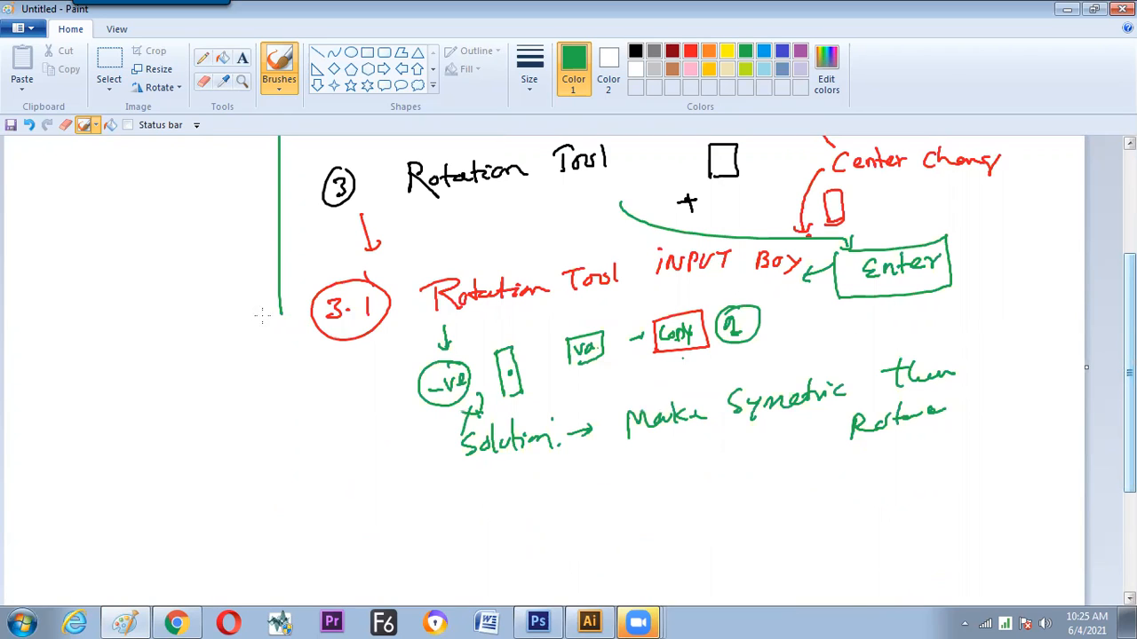
pyautogui.moveTo(245, 332)
pyautogui.mouseDown()
pyautogui.moveTo(229, 304)
pyautogui.moveTo(329, 385)
pyautogui.moveTo(295, 401)
pyautogui.mouseUp()
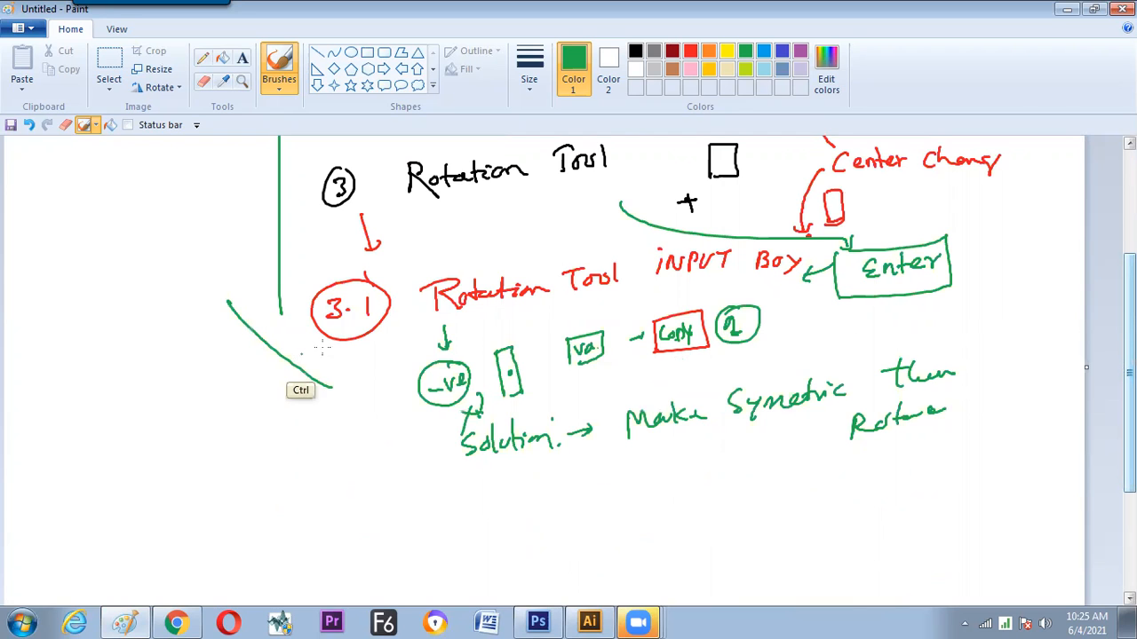
pyautogui.hotkey('ctrl', 'z')
# Sketch a green radial pattern of short strokes around a centre dot in the blank area beside the long green vertical line
pyautogui.scroll(5, 622, 355)
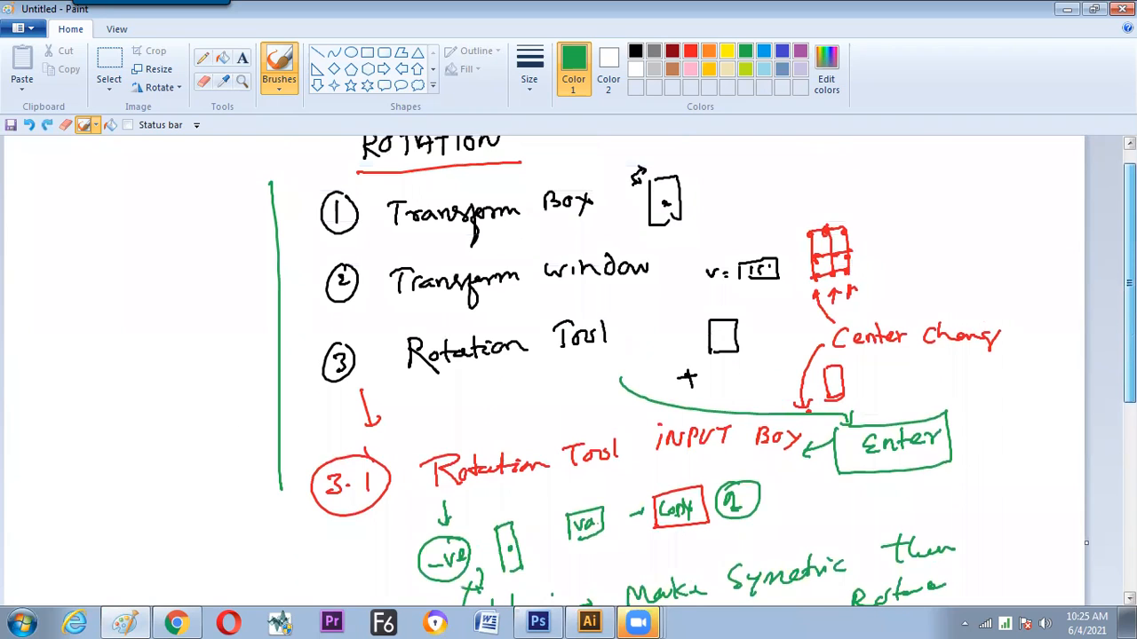
pyautogui.scroll(1, 361, 311)
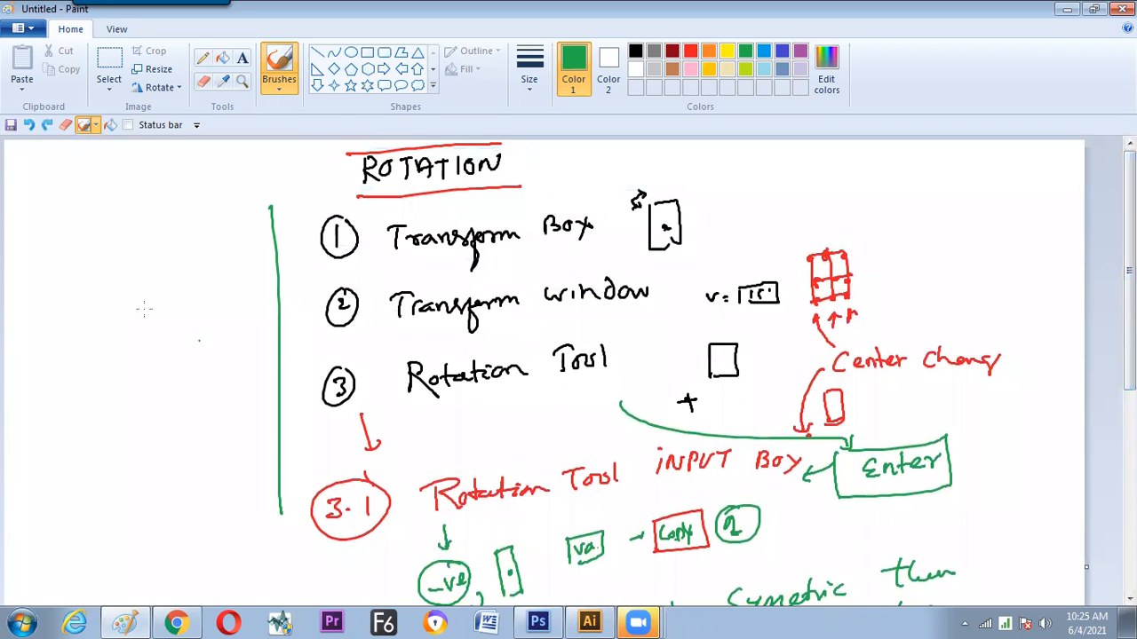
pyautogui.moveTo(111, 261); pyautogui.dragTo(112, 316)
pyautogui.moveTo(105, 255); pyautogui.dragTo(109, 263)
pyautogui.moveTo(126, 315)
pyautogui.mouseDown()
pyautogui.moveTo(151, 301)
pyautogui.moveTo(167, 333)
pyautogui.mouseUp()
pyautogui.moveTo(137, 364); pyautogui.dragTo(153, 388)
pyautogui.moveTo(58, 373); pyautogui.dragTo(85, 359)
pyautogui.moveTo(85, 347); pyautogui.dragTo(55, 330)
pyautogui.moveTo(91, 320); pyautogui.dragTo(67, 295)
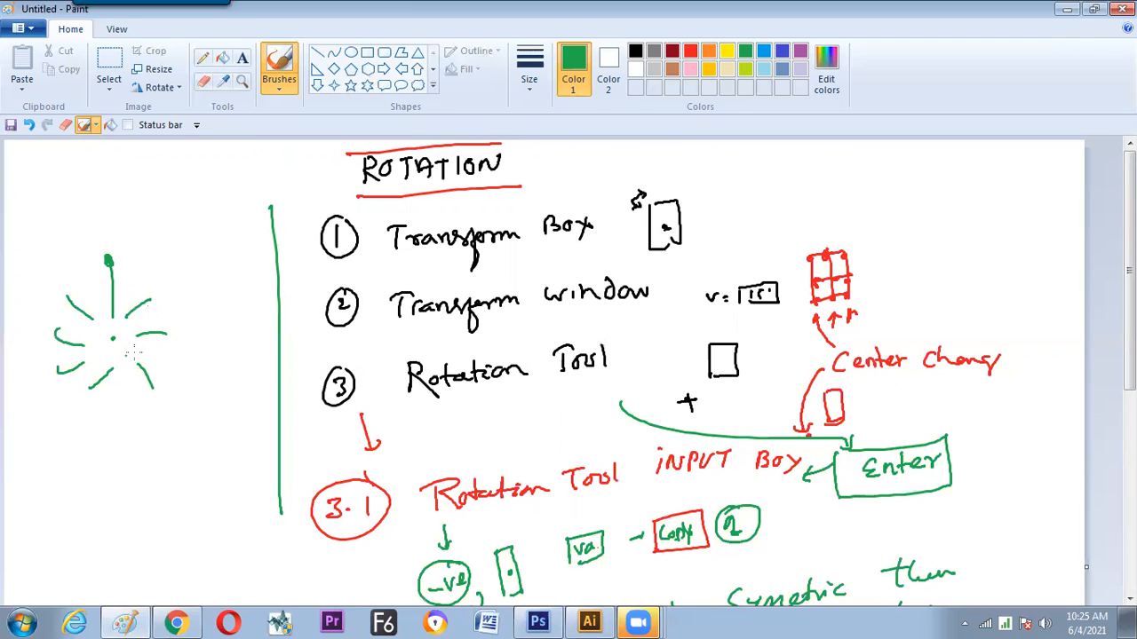
pyautogui.moveTo(285, 327); pyautogui.dragTo(307, 337)
pyautogui.moveTo(298, 325); pyautogui.dragTo(280, 369)
pyautogui.hotkey('ctrl', 'z')
# Handwrite "20 COPY" and an equal-spacing note ending in "dist" in green below the radial sketch
pyautogui.hotkey('ctrl', 'z')
pyautogui.moveTo(119, 419)
pyautogui.mouseDown()
pyautogui.moveTo(135, 434)
pyautogui.moveTo(141, 419)
pyautogui.mouseUp()
pyautogui.hotkey('ctrl', 'z')
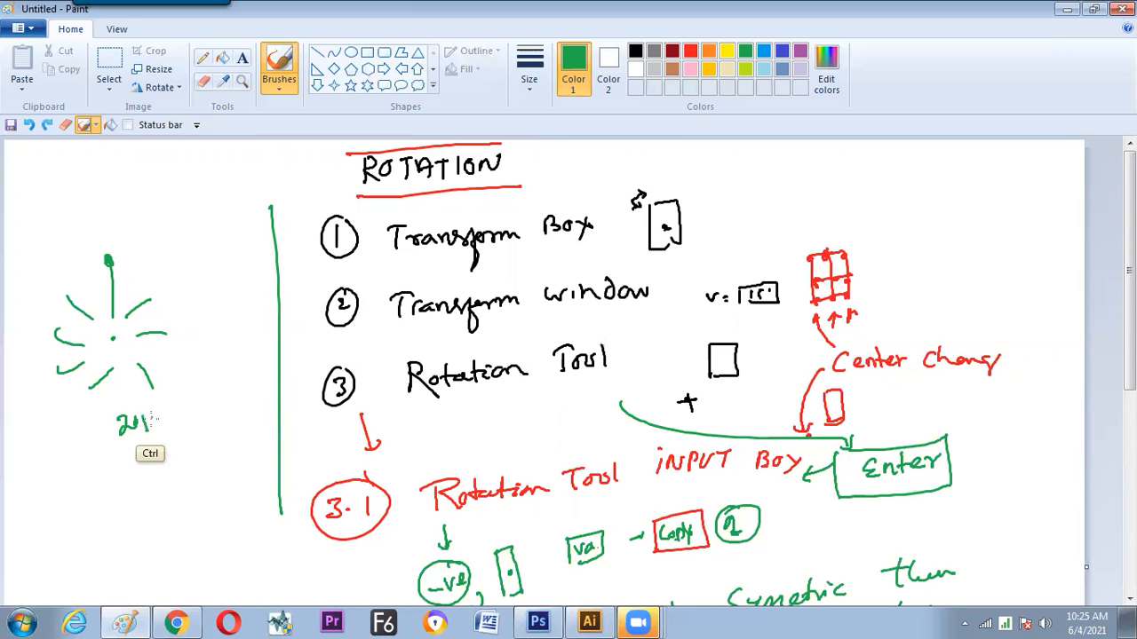
pyautogui.moveTo(159, 412)
pyautogui.mouseDown()
pyautogui.moveTo(157, 426)
pyautogui.moveTo(174, 424)
pyautogui.moveTo(172, 459)
pyautogui.mouseUp()
pyautogui.moveTo(179, 447)
pyautogui.mouseDown()
pyautogui.moveTo(232, 399)
pyautogui.moveTo(244, 410)
pyautogui.moveTo(261, 384)
pyautogui.mouseUp()
pyautogui.moveTo(234, 437); pyautogui.dragTo(224, 453)
pyautogui.moveTo(227, 444); pyautogui.dragTo(232, 431)
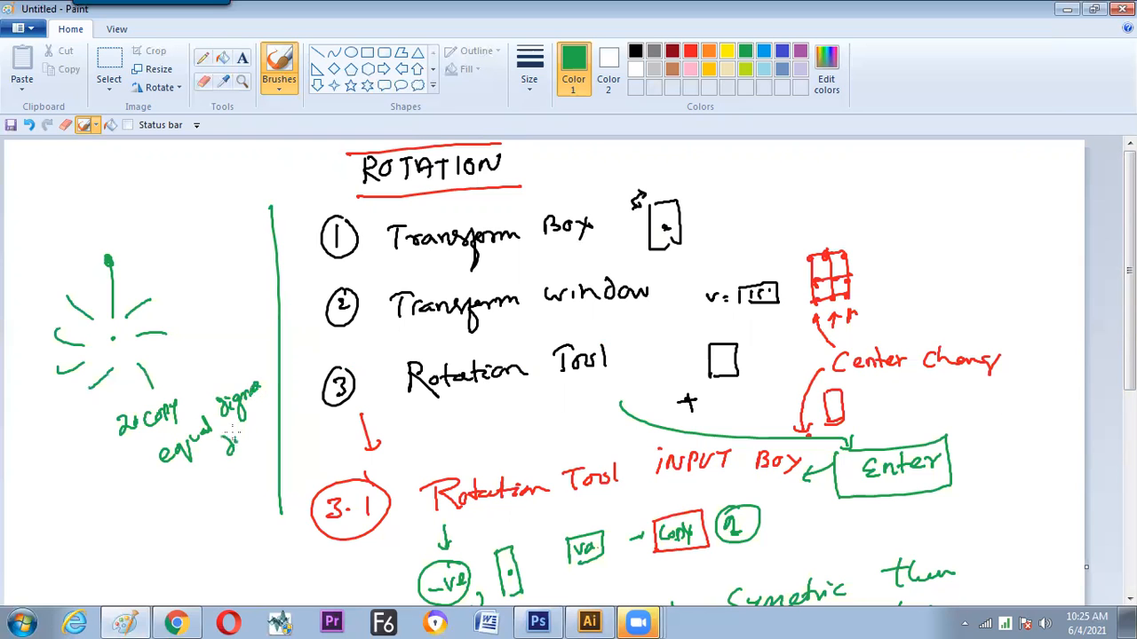
# Switch to Illustrator and copy the upright wavy line from the larger radial pattern to the empty area near the artboard's upper edge
pyautogui.hotkey('alt', 'Tab')
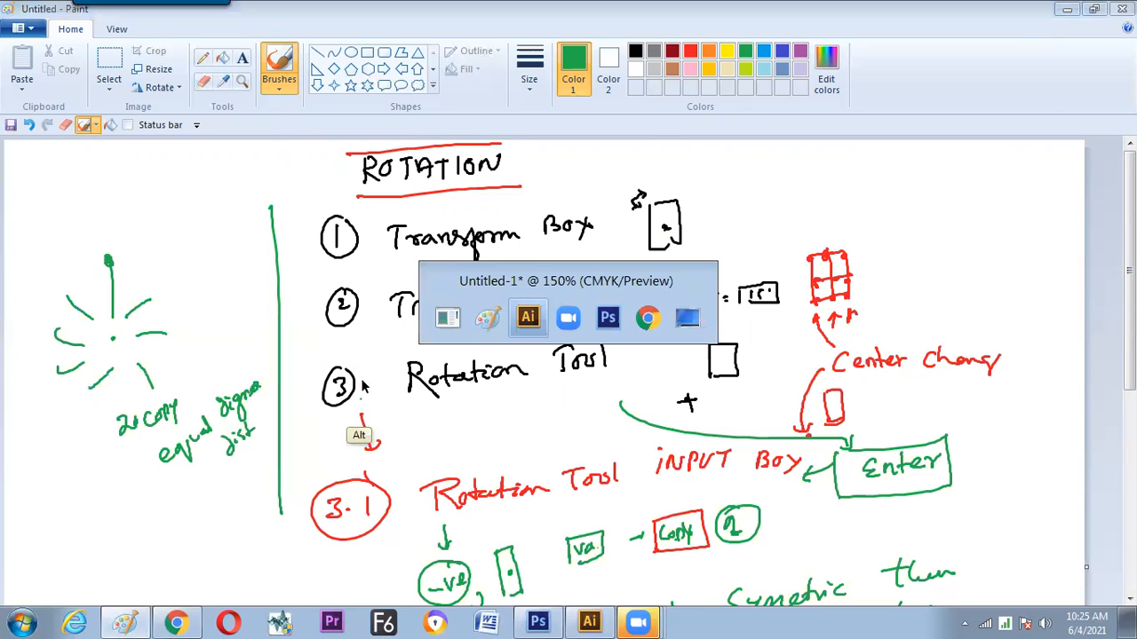
pyautogui.moveTo(343, 434)
pyautogui.mouseDown()
pyautogui.moveTo(418, 229)
pyautogui.moveTo(307, 497)
pyautogui.moveTo(197, 480)
pyautogui.moveTo(312, 515)
pyautogui.mouseUp()
pyautogui.moveTo(319, 473); pyautogui.dragTo(447, 206)
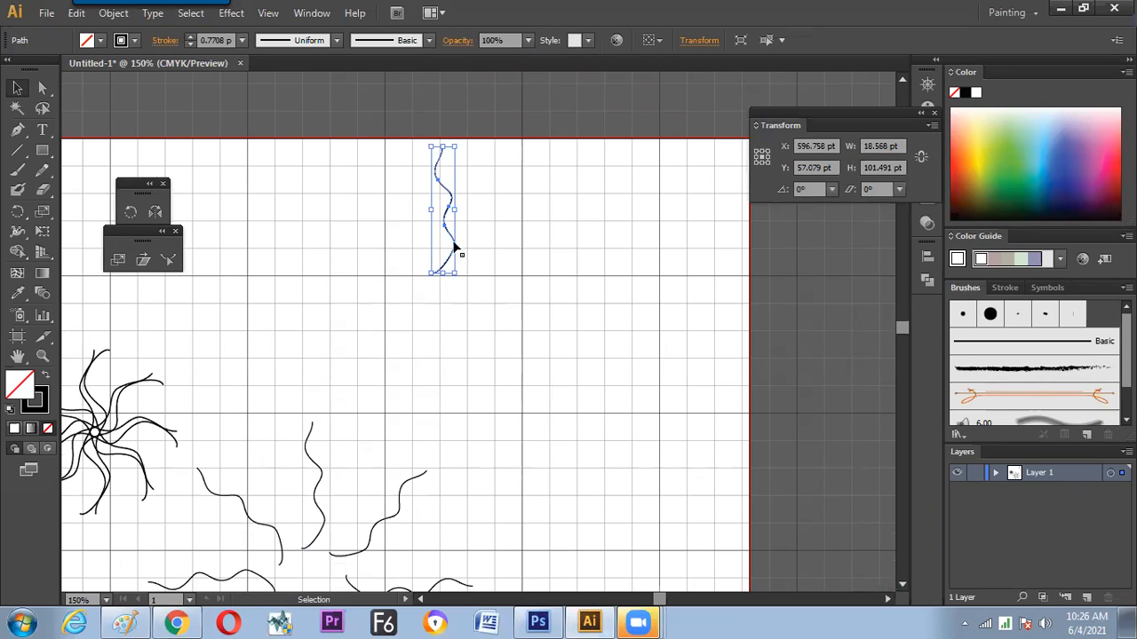
pyautogui.click(441, 334)
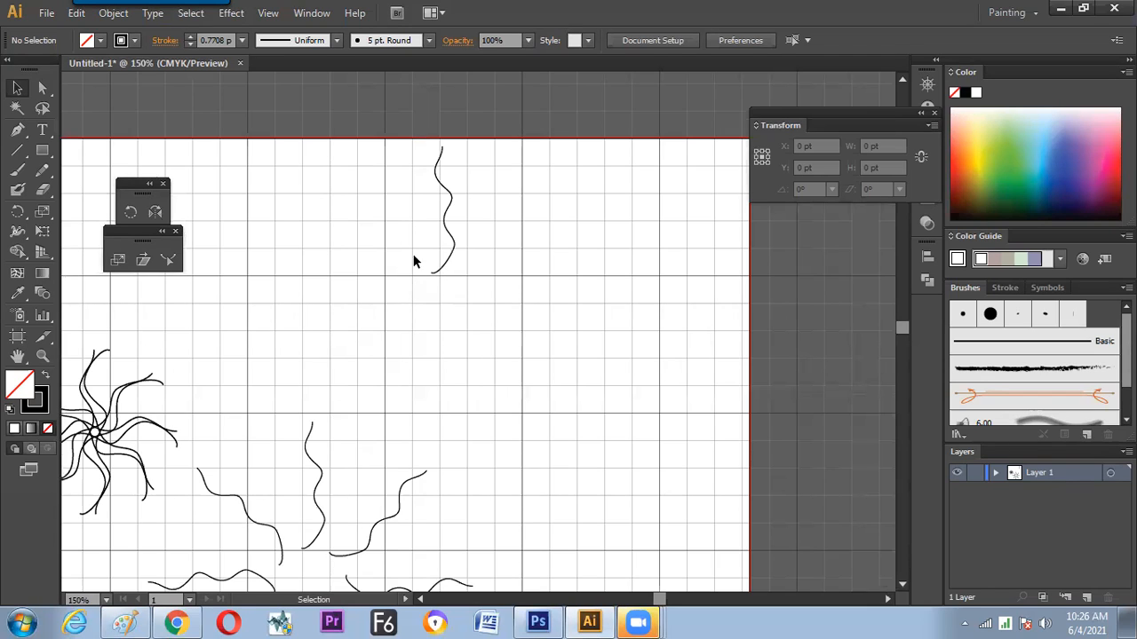
# Draw a small Pencil dot directly below the upright wavy line near the artboard's upper edge and select both objects
pyautogui.click(42, 170)
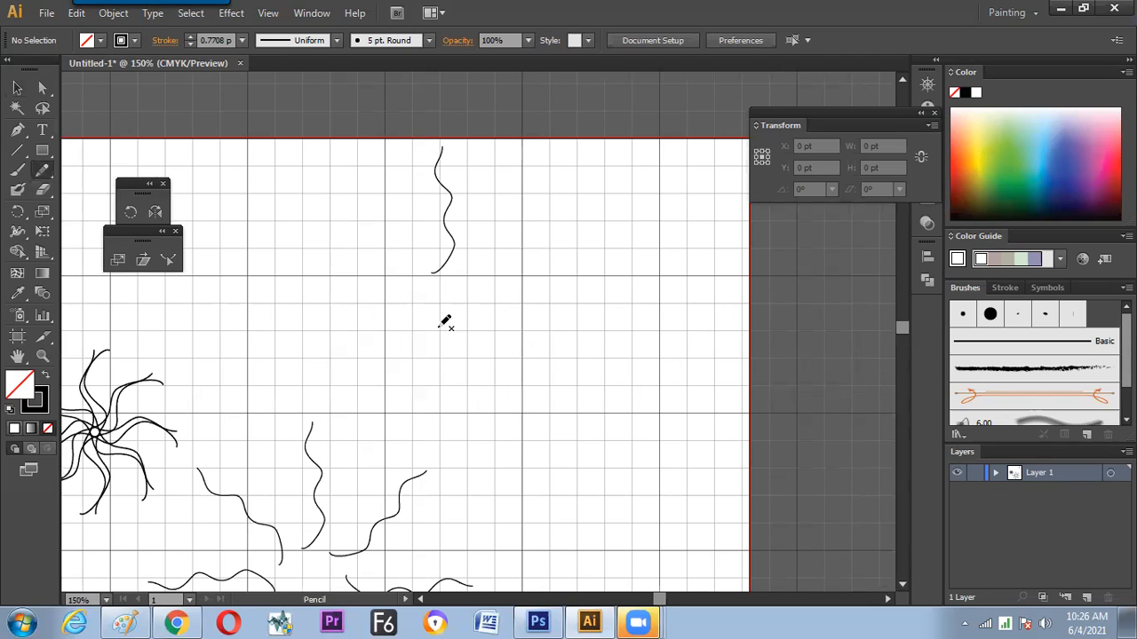
pyautogui.click(434, 329)
pyautogui.press('v')
pyautogui.moveTo(487, 223); pyautogui.dragTo(421, 385)
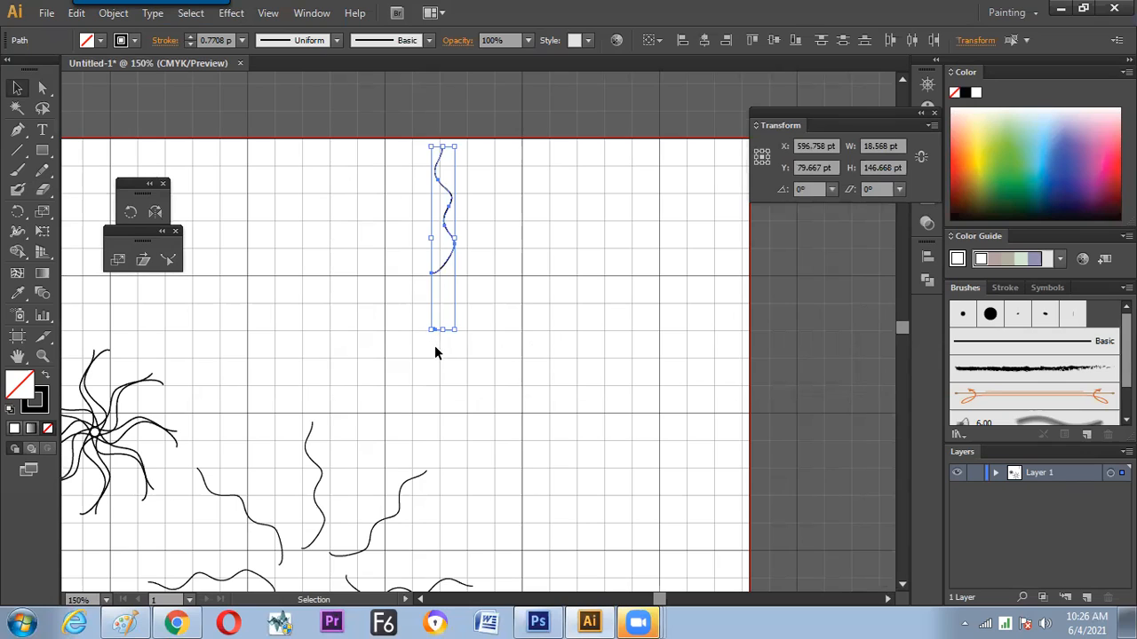
# Adjust the dot's position under the wavy line, then select both objects with the transform reference point at bottom centre
pyautogui.click(440, 338)
pyautogui.click(438, 332)
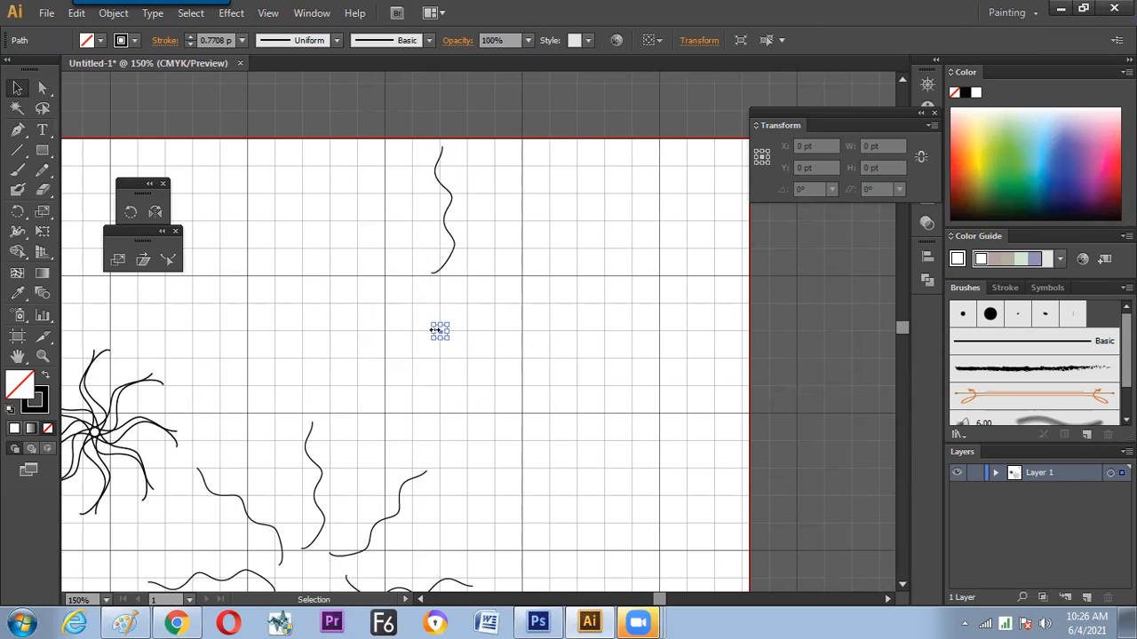
pyautogui.click(446, 343)
pyautogui.click(440, 333)
pyautogui.click(439, 341)
pyautogui.moveTo(494, 208)
pyautogui.mouseDown()
pyautogui.moveTo(413, 347)
pyautogui.moveTo(448, 331)
pyautogui.mouseUp()
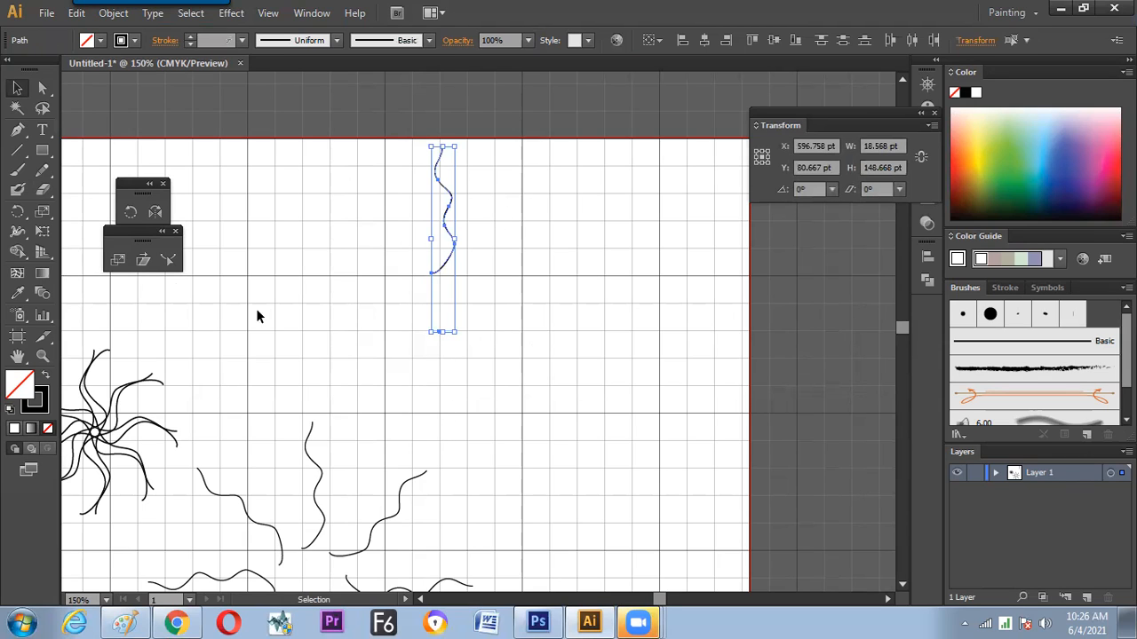
pyautogui.click(761, 163)
# Rotate the wavy line and dot 20° about the bottom-centre reference point, and undo the rotation
pyautogui.click(810, 189)
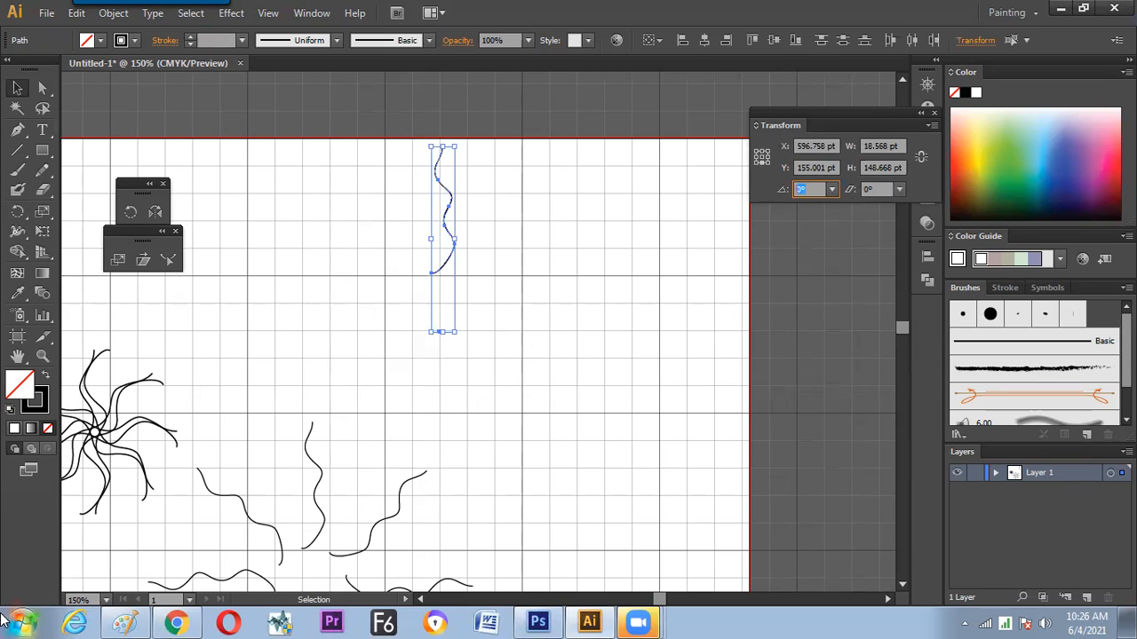
pyautogui.write('20')
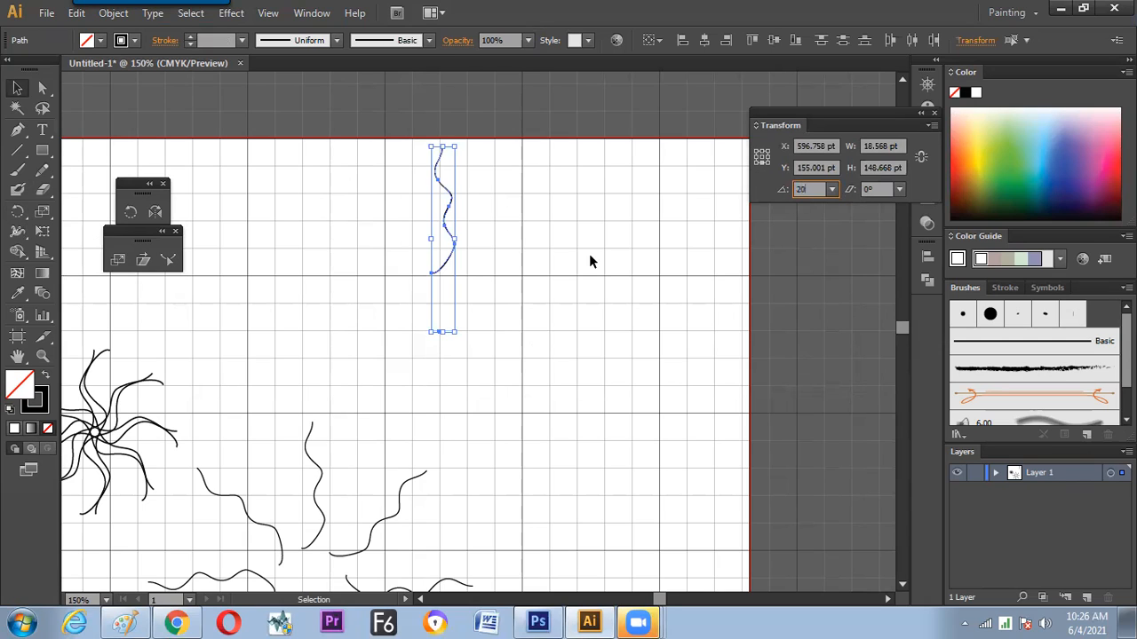
pyautogui.press('Tab')
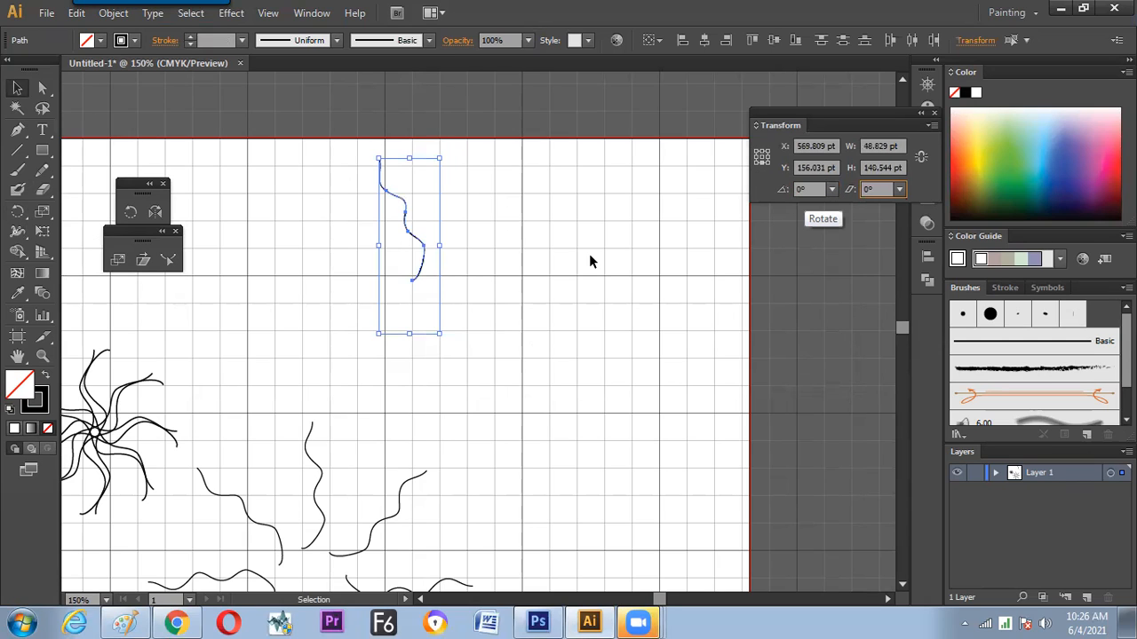
pyautogui.hotkey('shift', 'Tab')
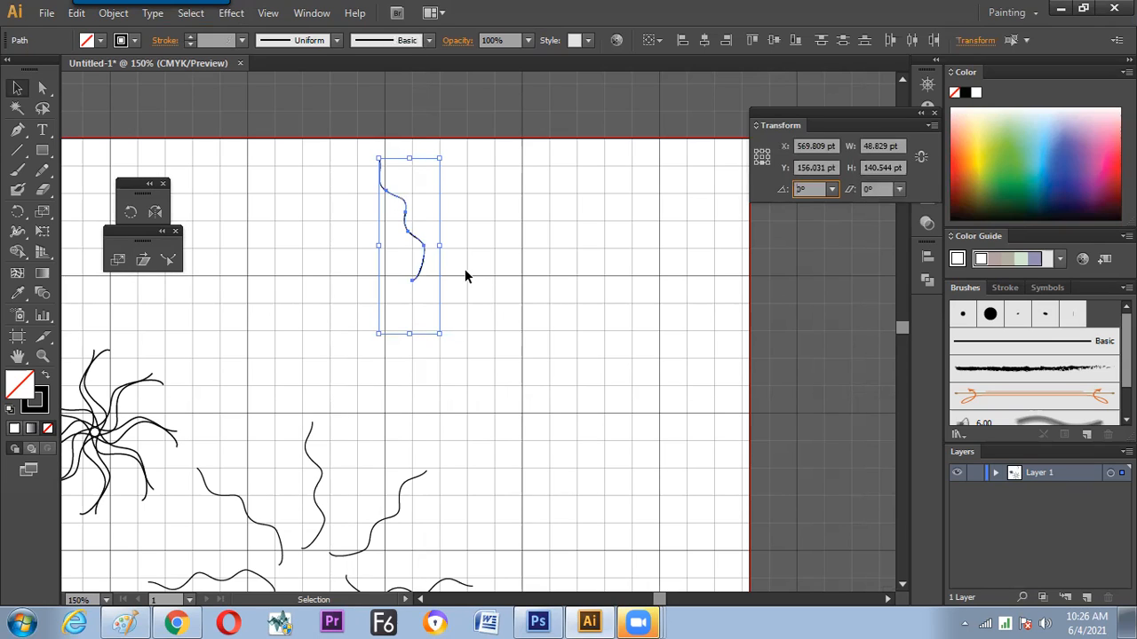
pyautogui.click(398, 347)
pyautogui.moveTo(465, 266); pyautogui.dragTo(461, 280)
pyautogui.hotkey('ctrl', 'z')
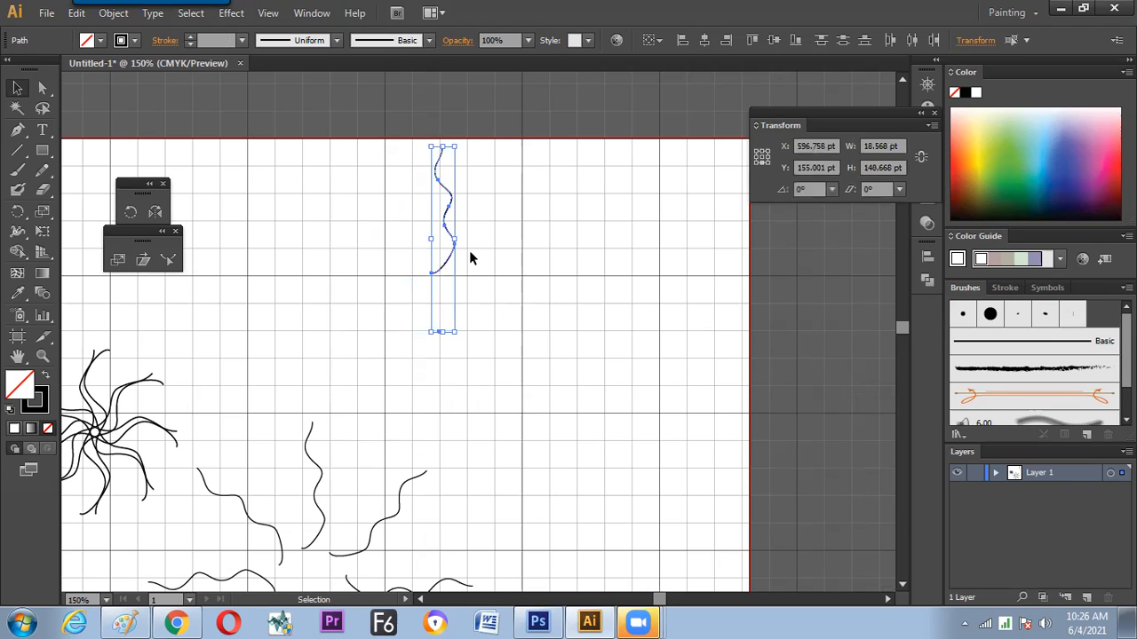
# Group the upright wavy line with the dot below it
pyautogui.rightClick(495, 380)
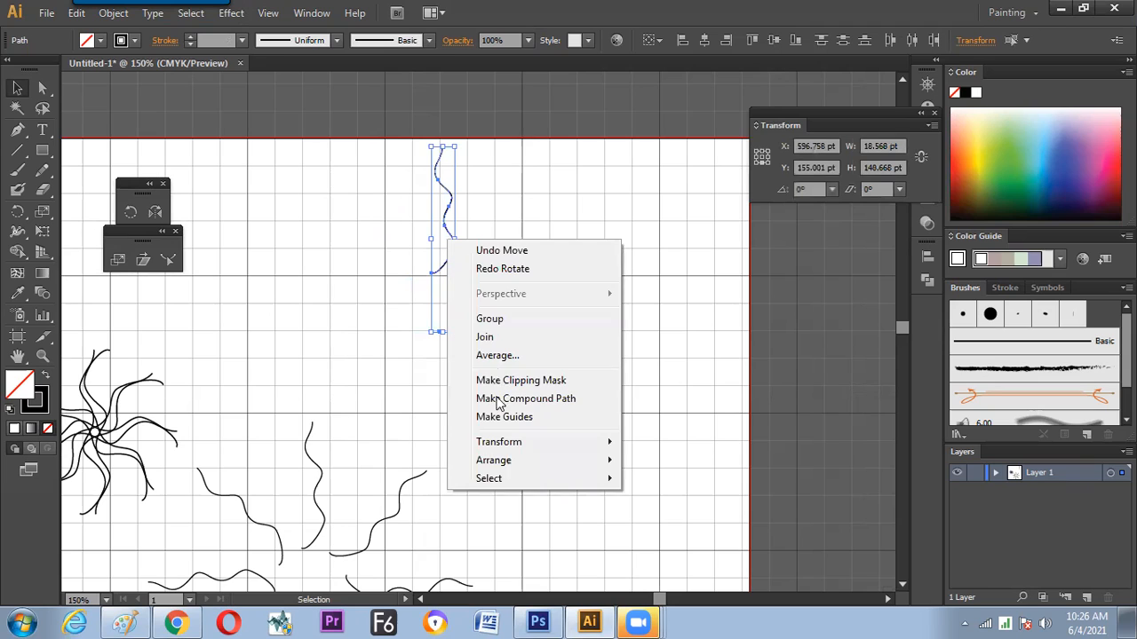
pyautogui.click(490, 318)
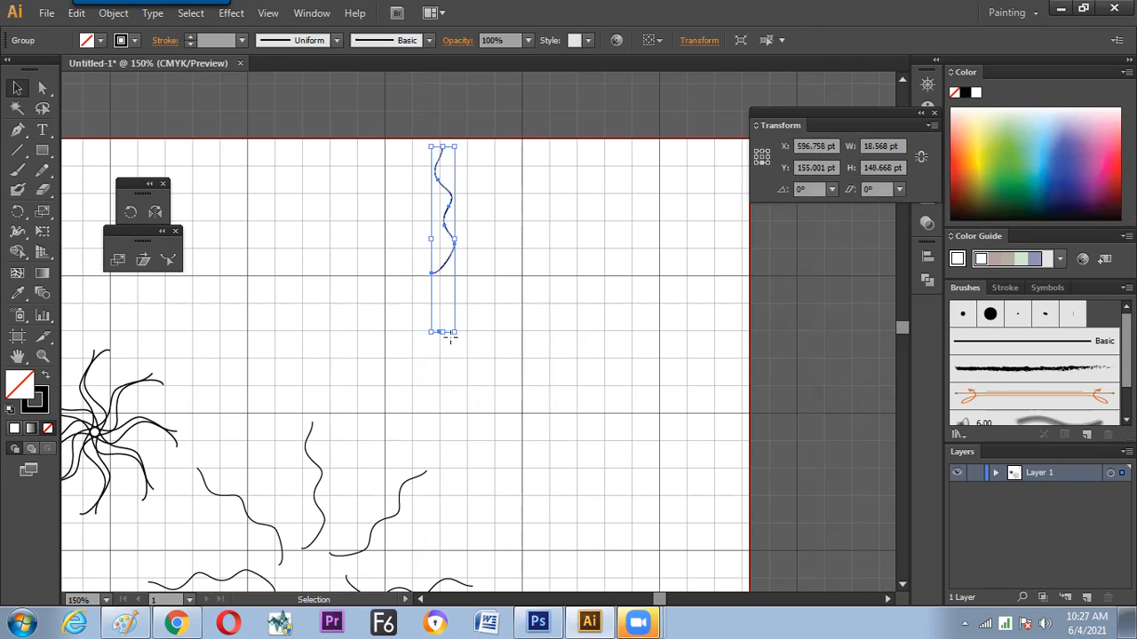
# Rotate the group 20° about its bottom-centre reference point, repeat the transformation several times, and undo the rotations
pyautogui.press('r')
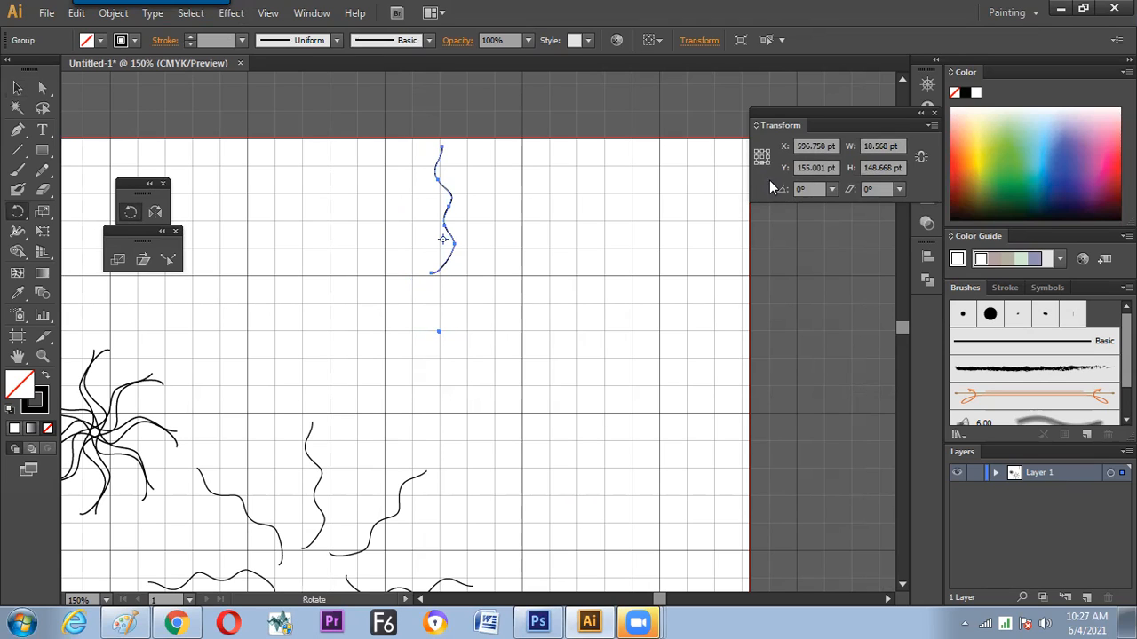
pyautogui.click(804, 189)
pyautogui.press('Return')
pyautogui.press('v')
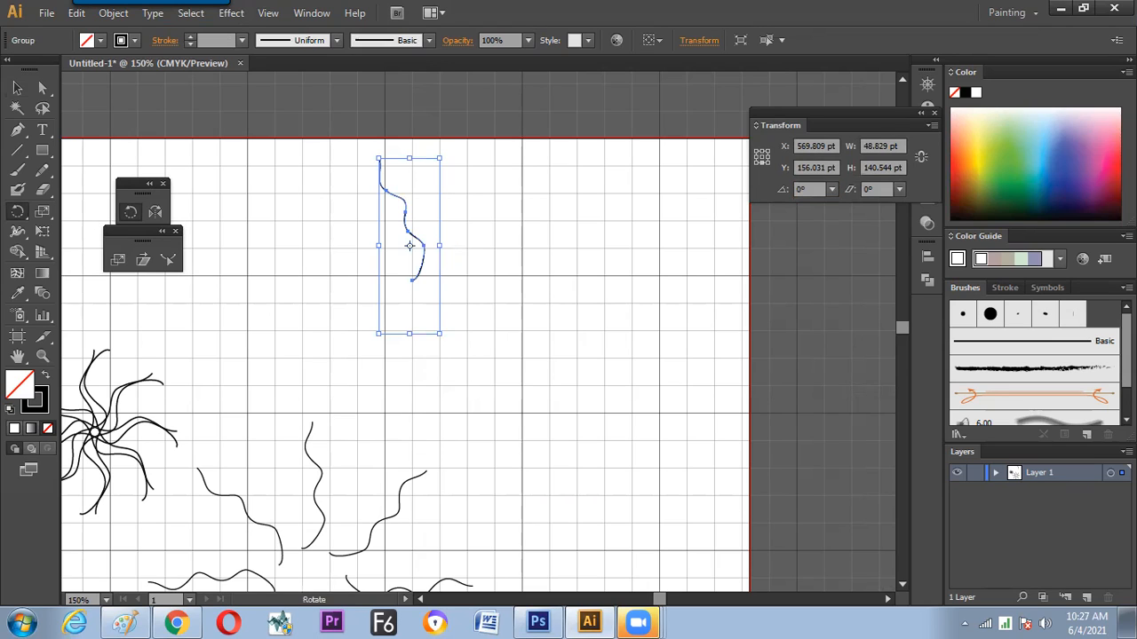
pyautogui.hotkey('ctrl', 'd')
pyautogui.hotkey('ctrl', 'd')
pyautogui.hotkey('ctrl', 'd')
pyautogui.hotkey('ctrl', 'd')
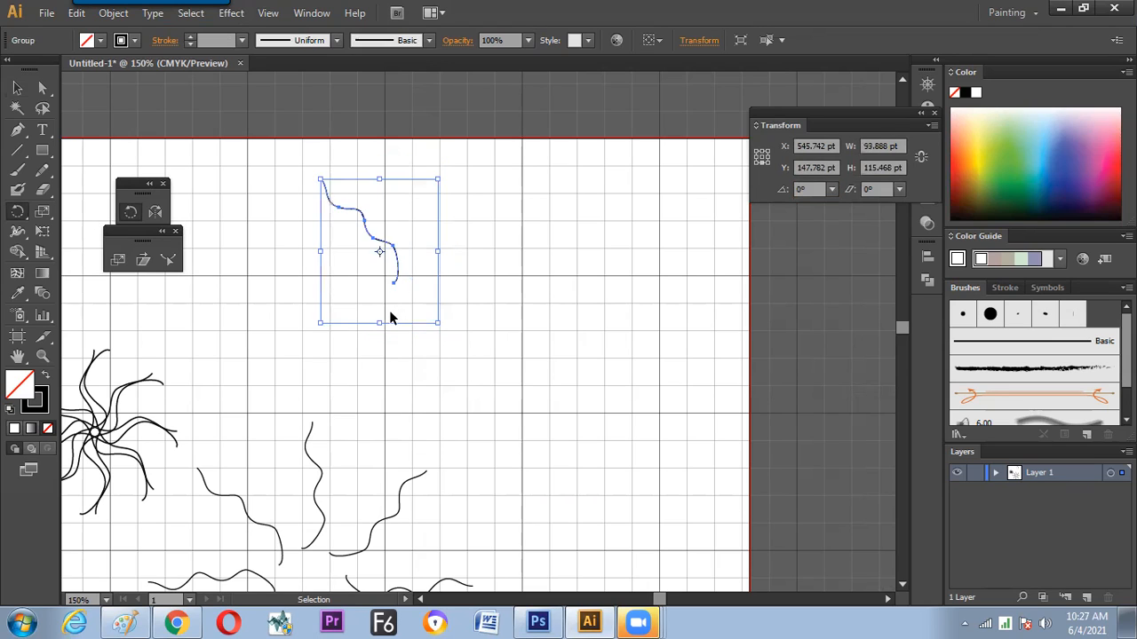
pyautogui.hotkey('ctrl', 'd')
pyautogui.hotkey('ctrl', 'd')
pyautogui.hotkey('ctrl', 'd')
pyautogui.hotkey('ctrl', 'd')
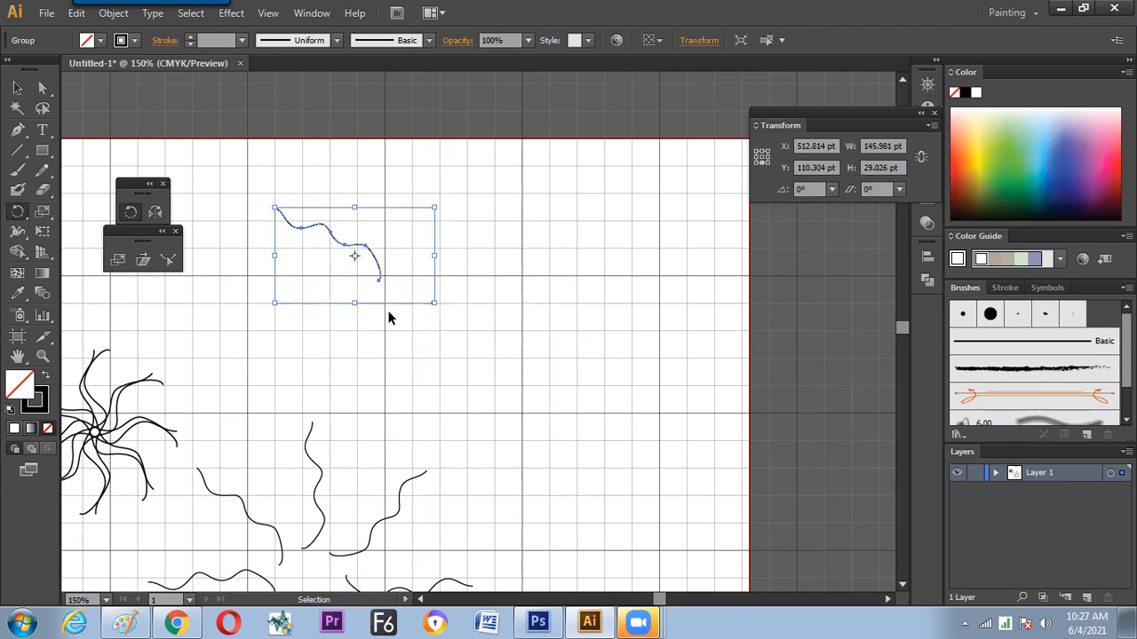
pyautogui.press('r')
pyautogui.click(17, 88)
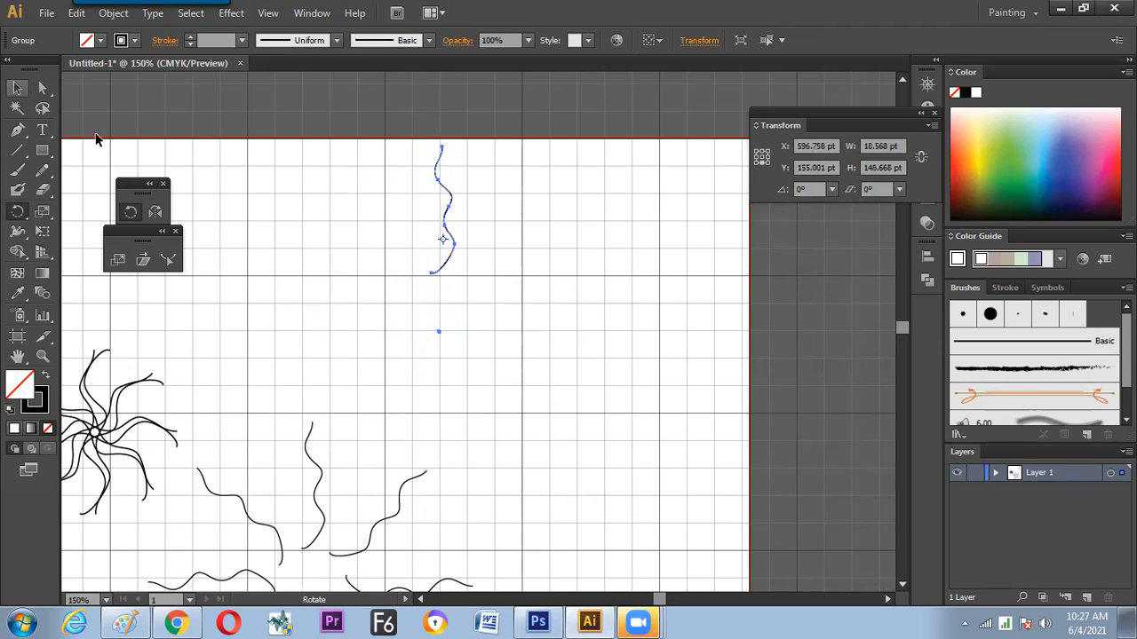
# Delete the grouped wavy line and dot, and undo the deletion
pyautogui.moveTo(406, 324); pyautogui.dragTo(456, 360)
pyautogui.click(449, 356)
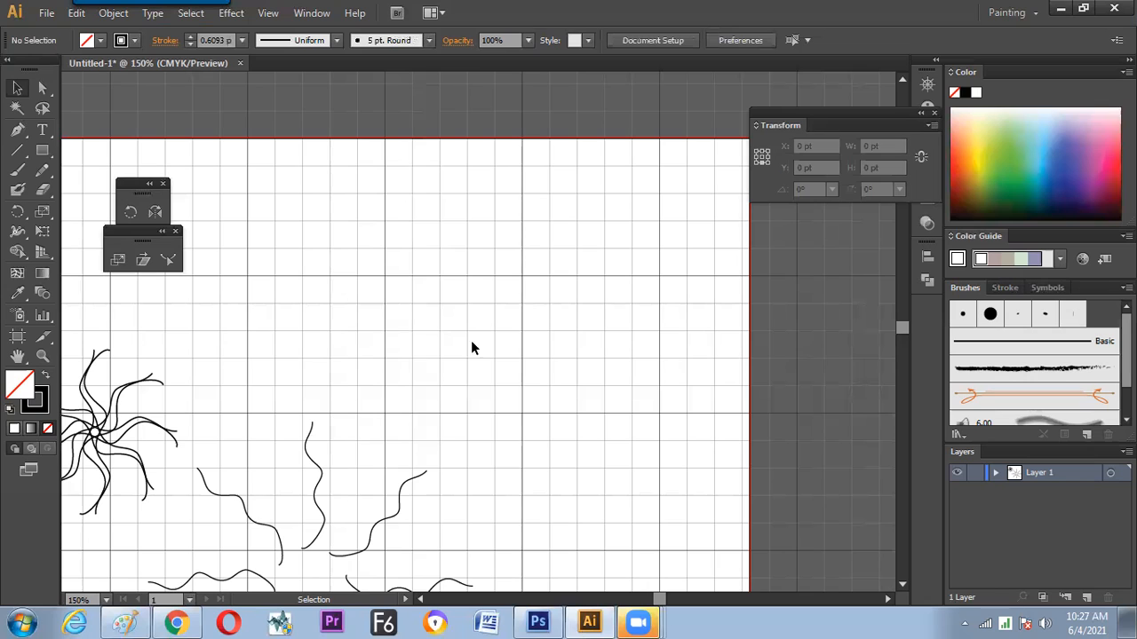
pyautogui.click(459, 253)
pyautogui.rightClick(460, 253)
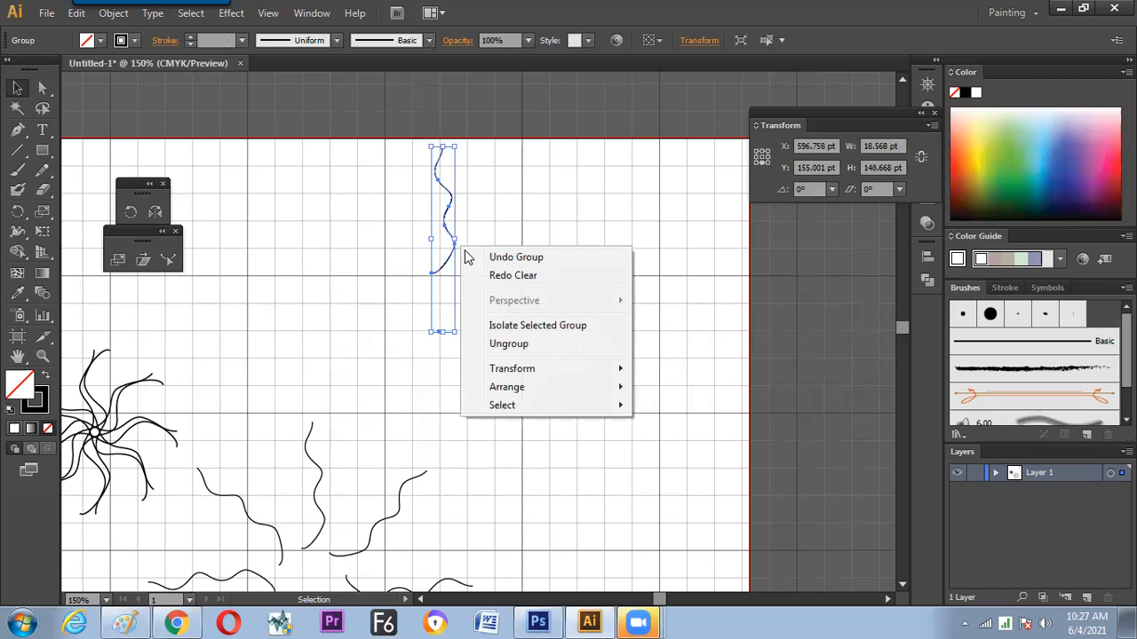
pyautogui.click(426, 371)
pyautogui.click(447, 261)
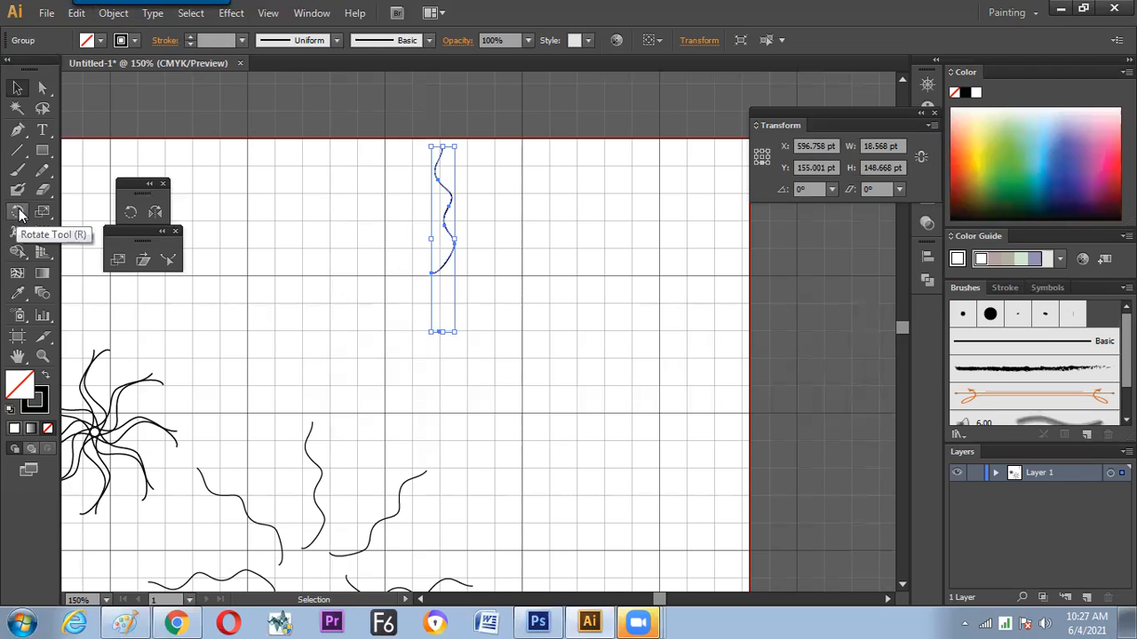
pyautogui.click(19, 214)
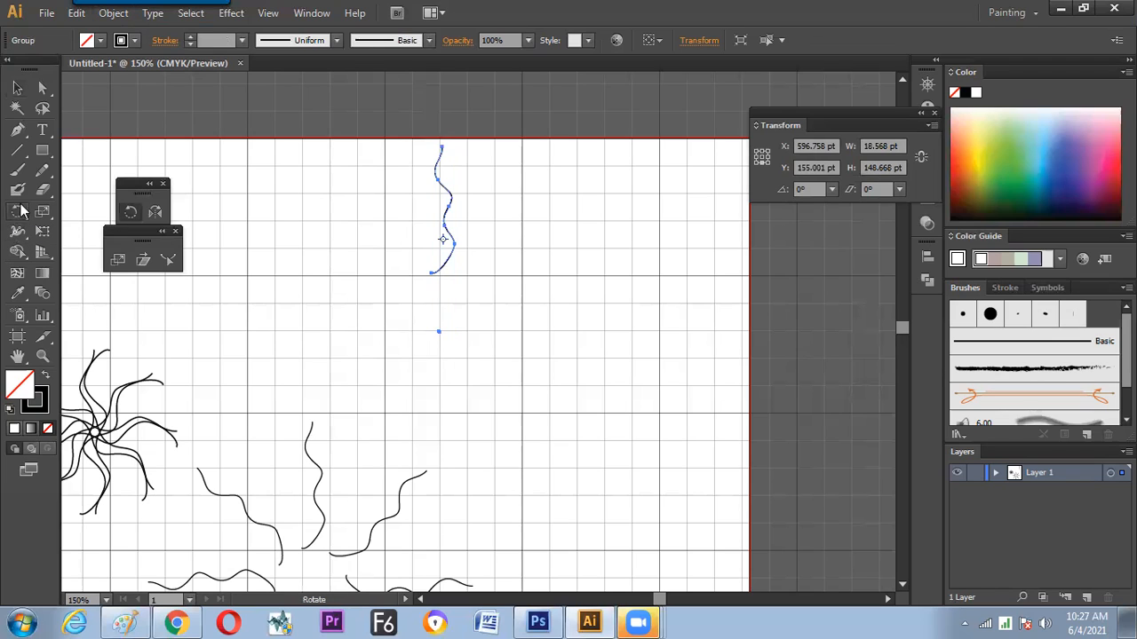
pyautogui.click(18, 89)
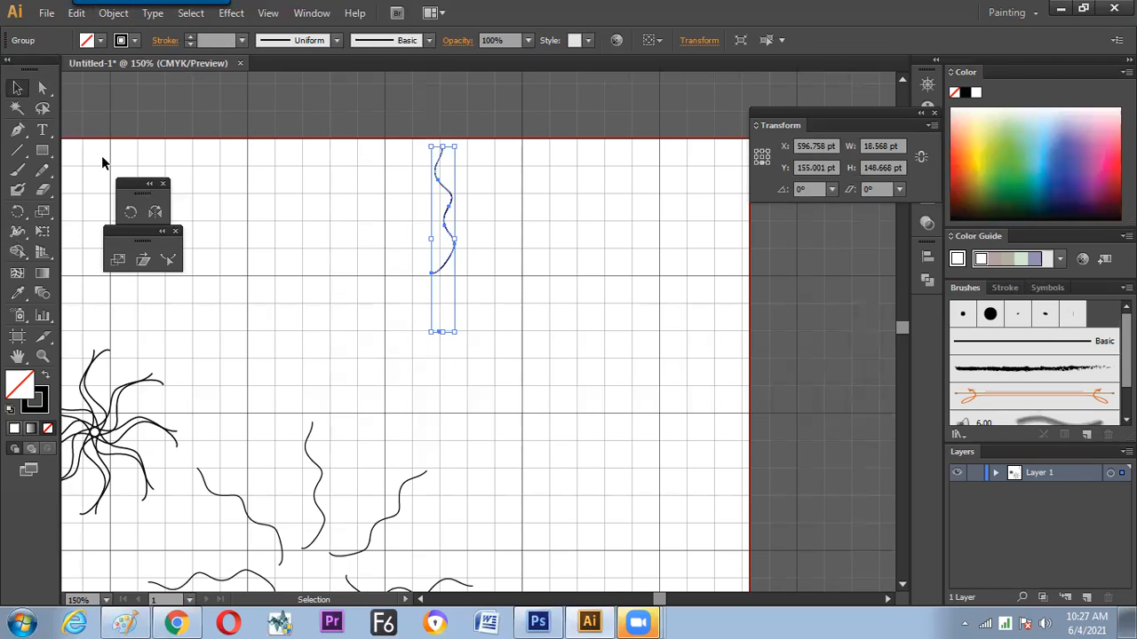
# Open the Transform effect for the group, enable its preview and set the rotation angle to 20°
pyautogui.click(235, 13)
pyautogui.moveTo(266, 149)
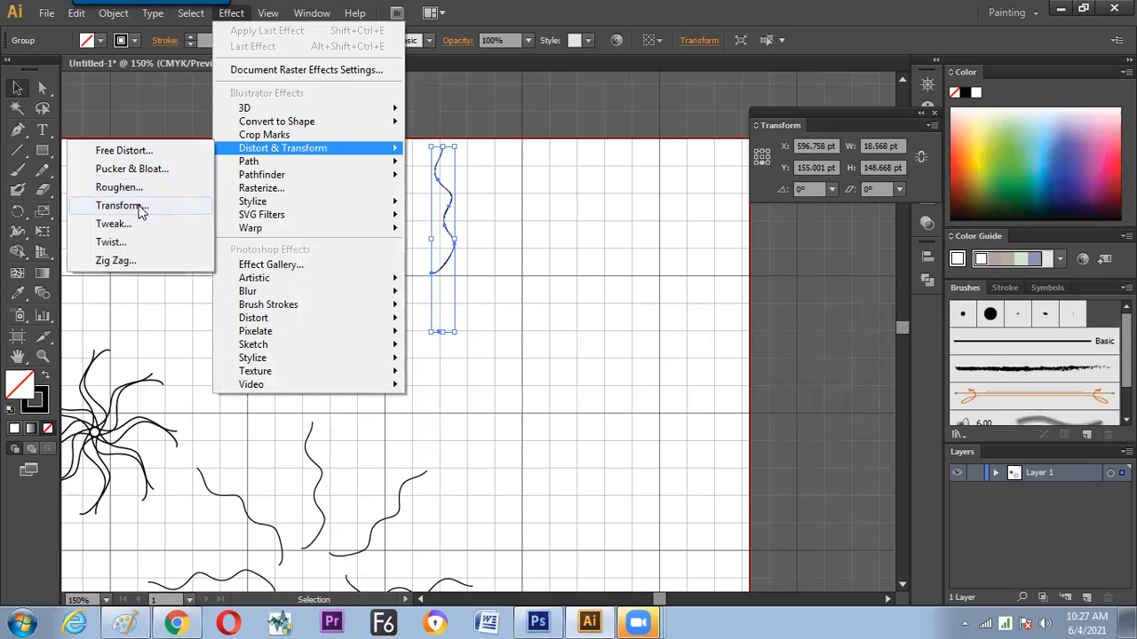
pyautogui.click(142, 208)
pyautogui.moveTo(802, 113); pyautogui.dragTo(740, 62)
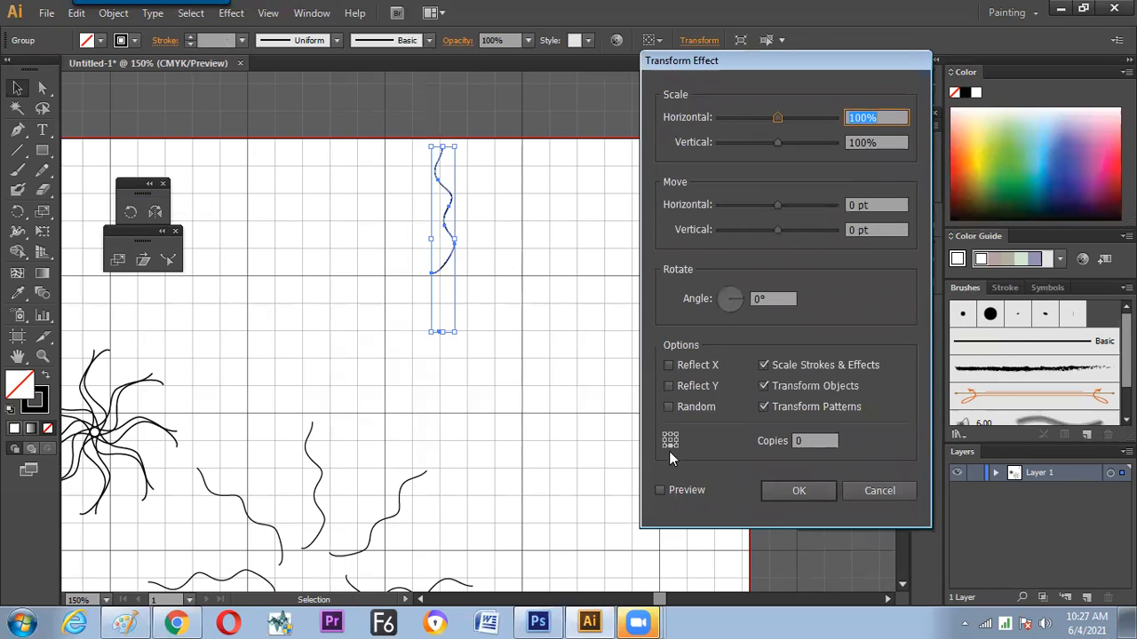
pyautogui.click(662, 490)
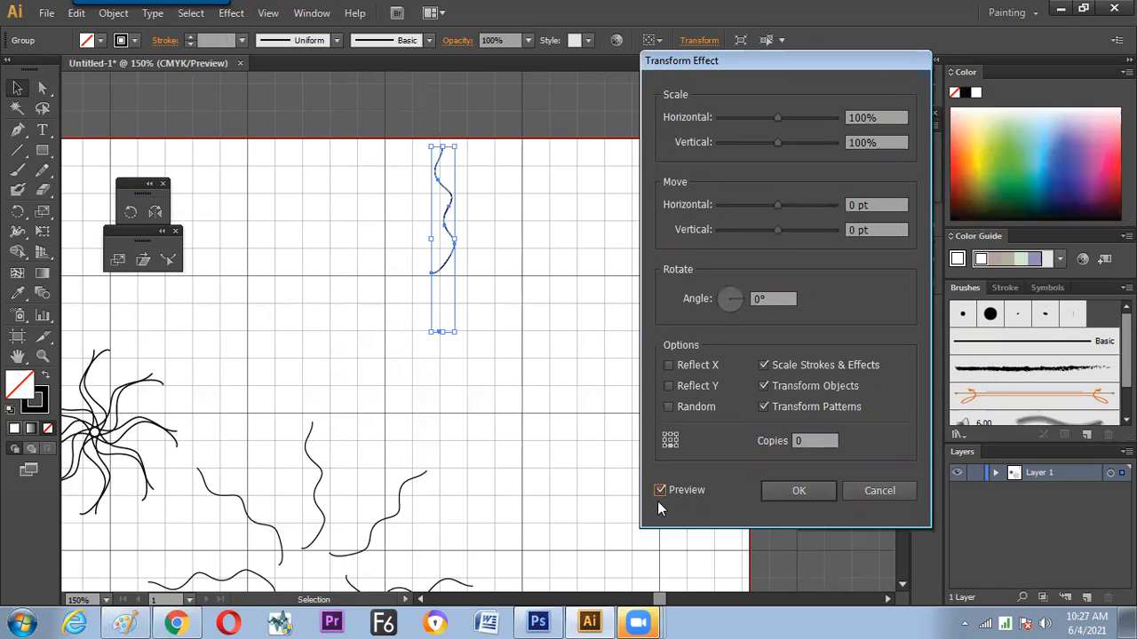
pyautogui.doubleClick(771, 299)
pyautogui.write('20')
# Raise the number of copies in the Transform effect to 17
pyautogui.click(805, 441)
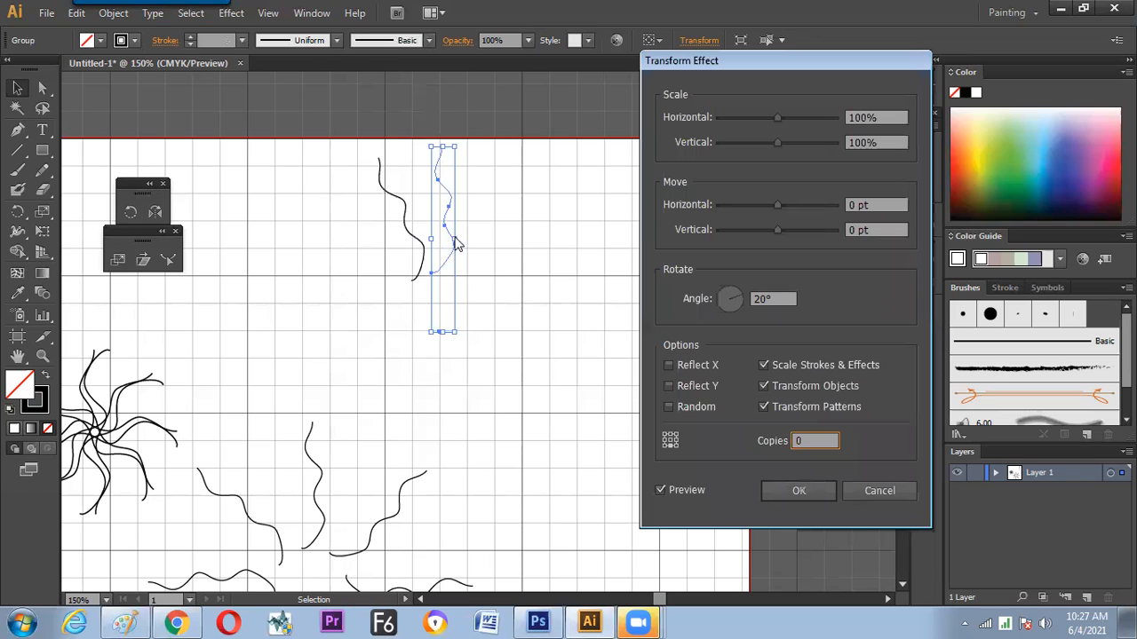
pyautogui.doubleClick(815, 441)
pyautogui.press('Up')
pyautogui.press('Up')
pyautogui.press('Up')
pyautogui.press('Up')
pyautogui.press('Up')
pyautogui.press('Up')
pyautogui.press('Up')
pyautogui.press('Up')
pyautogui.press('Up')
pyautogui.press('Up')
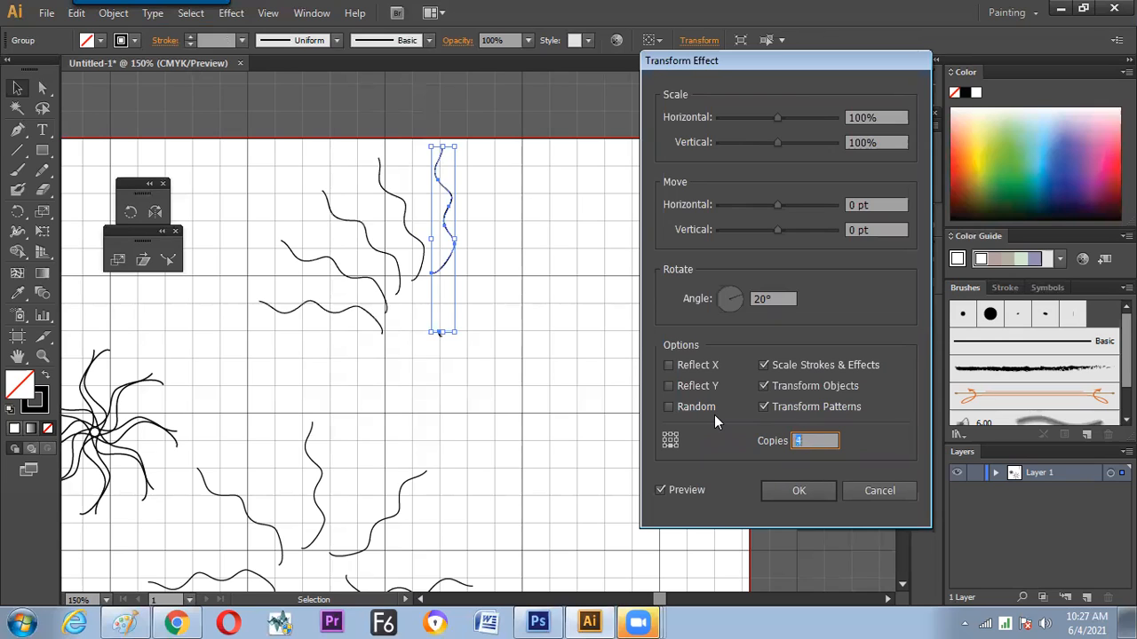
pyautogui.press('Up')
pyautogui.press('Up')
pyautogui.press('Up')
pyautogui.press('Up')
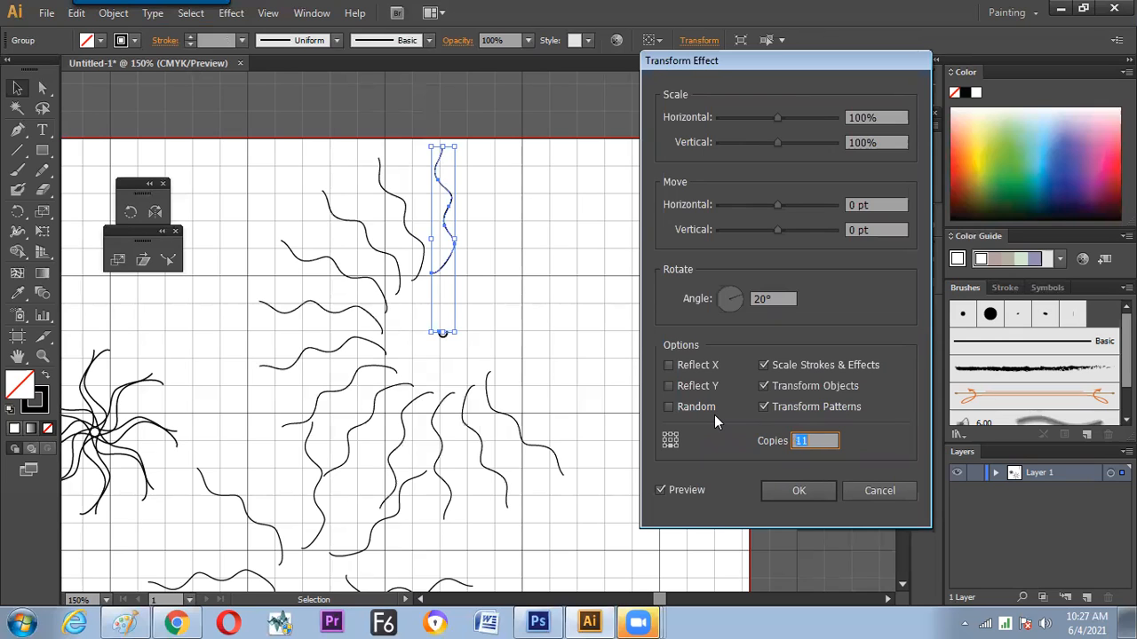
pyautogui.press('Up')
pyautogui.press('Up')
pyautogui.press('Up')
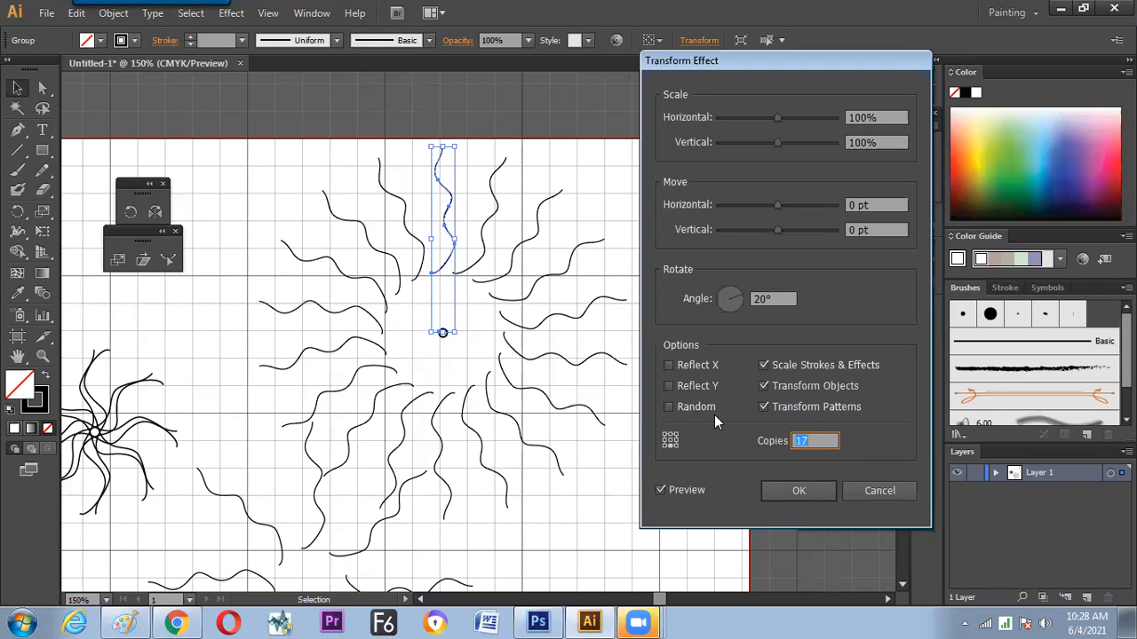
# Switch to Paint and handwrite "Effect" with a small arrow in green below the 20-copy note
pyautogui.click(124, 622)
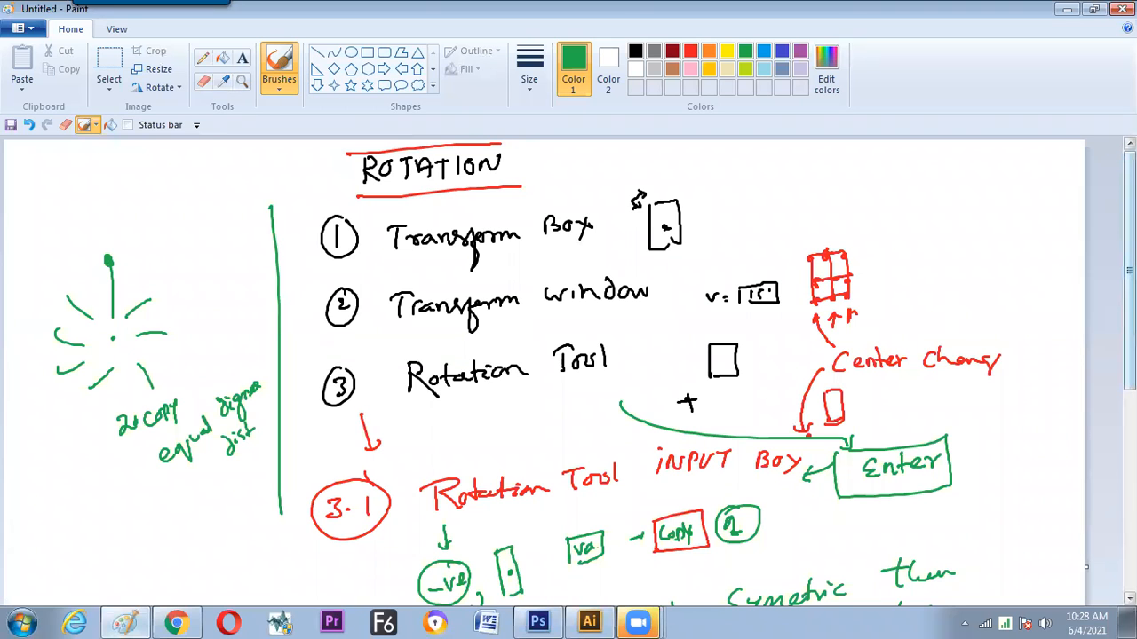
pyautogui.scroll(-3, 568, 373)
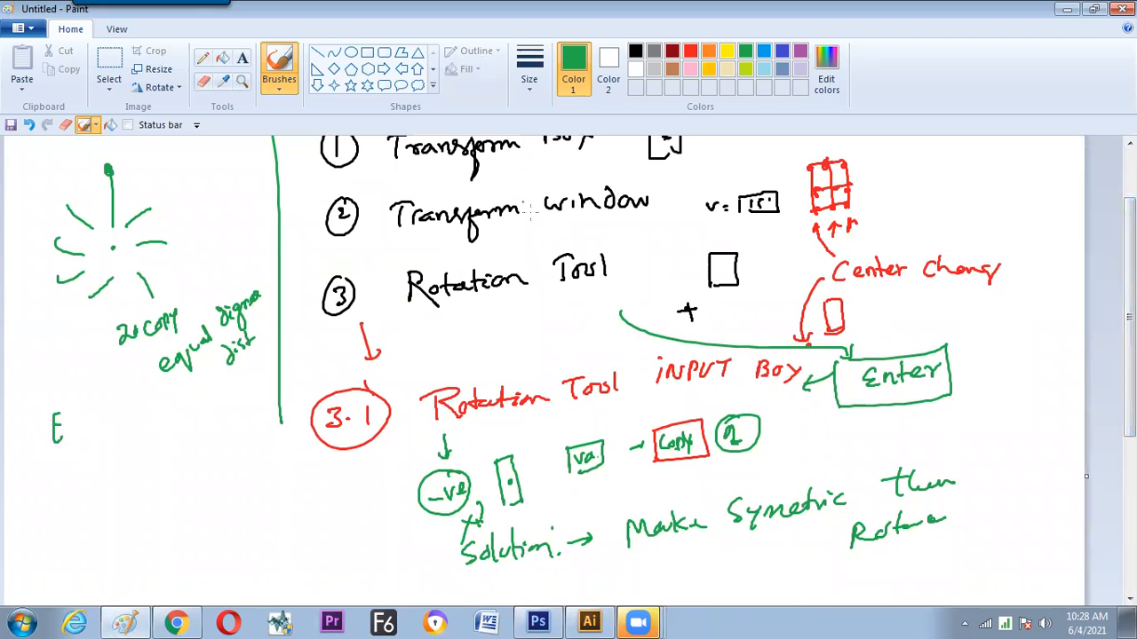
pyautogui.scroll(2, 1110, 327)
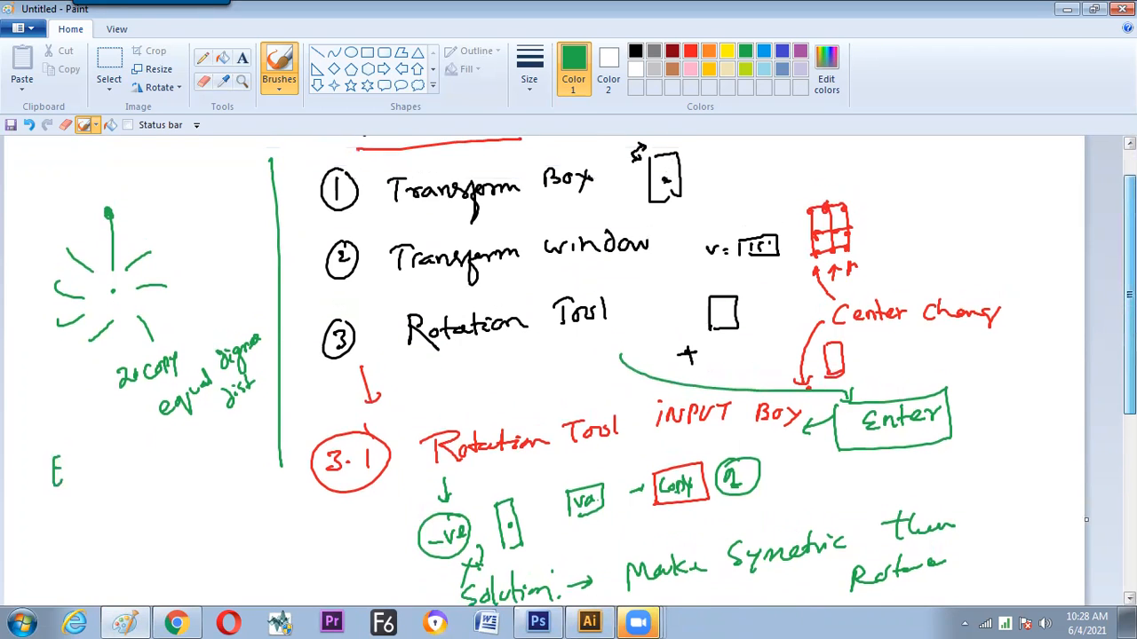
pyautogui.moveTo(1128, 293); pyautogui.dragTo(1129, 301)
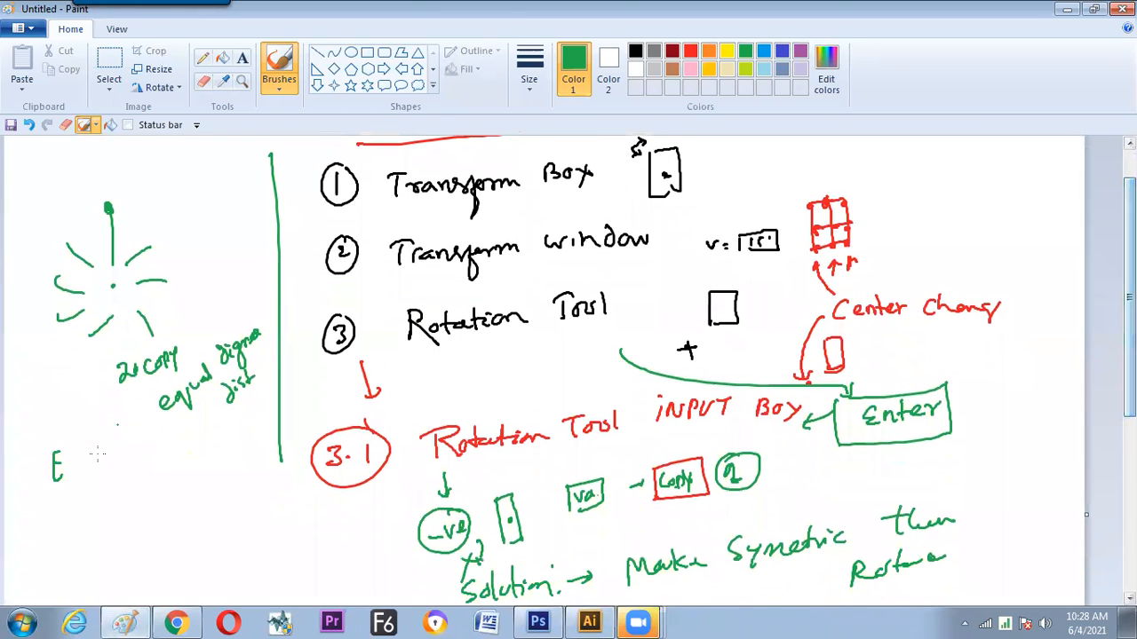
pyautogui.moveTo(74, 445); pyautogui.dragTo(82, 474)
pyautogui.moveTo(71, 462); pyautogui.dragTo(97, 464)
pyautogui.moveTo(99, 456); pyautogui.dragTo(109, 461)
pyautogui.moveTo(102, 453); pyautogui.dragTo(114, 451)
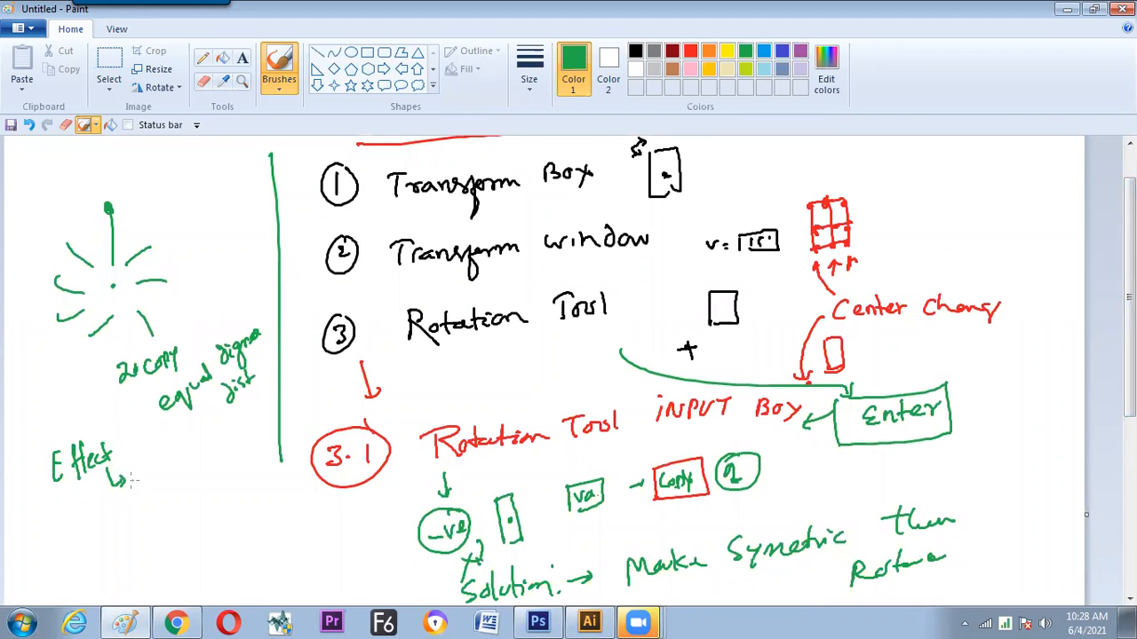
# Switch to Illustrator and cancel the Transform effect
pyautogui.hotkey('alt', 'Tab')
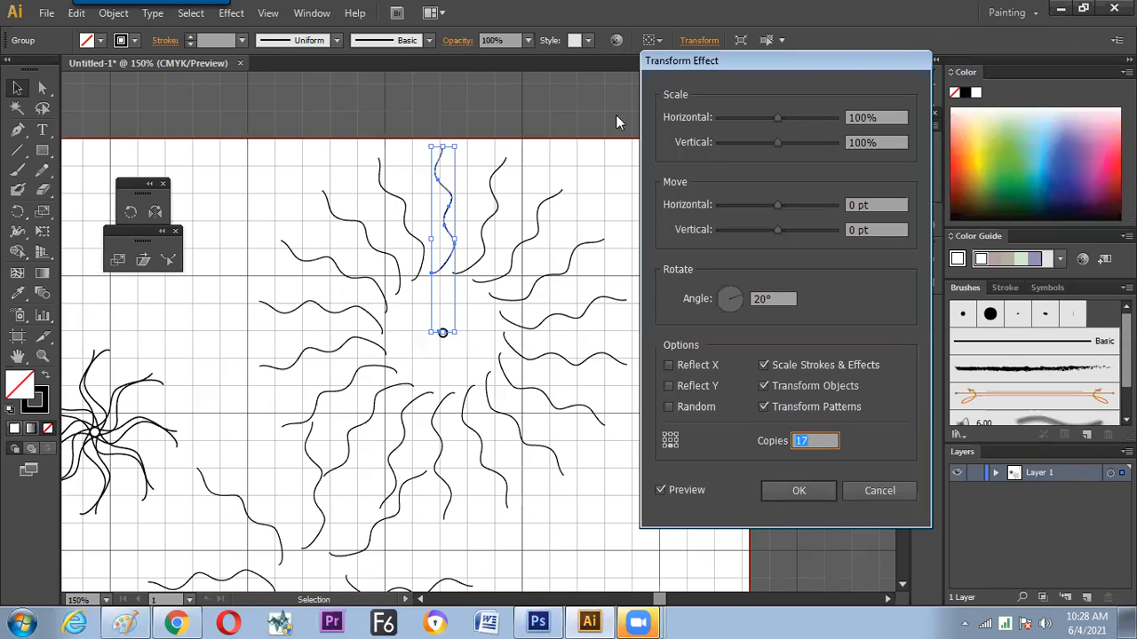
pyautogui.click(879, 491)
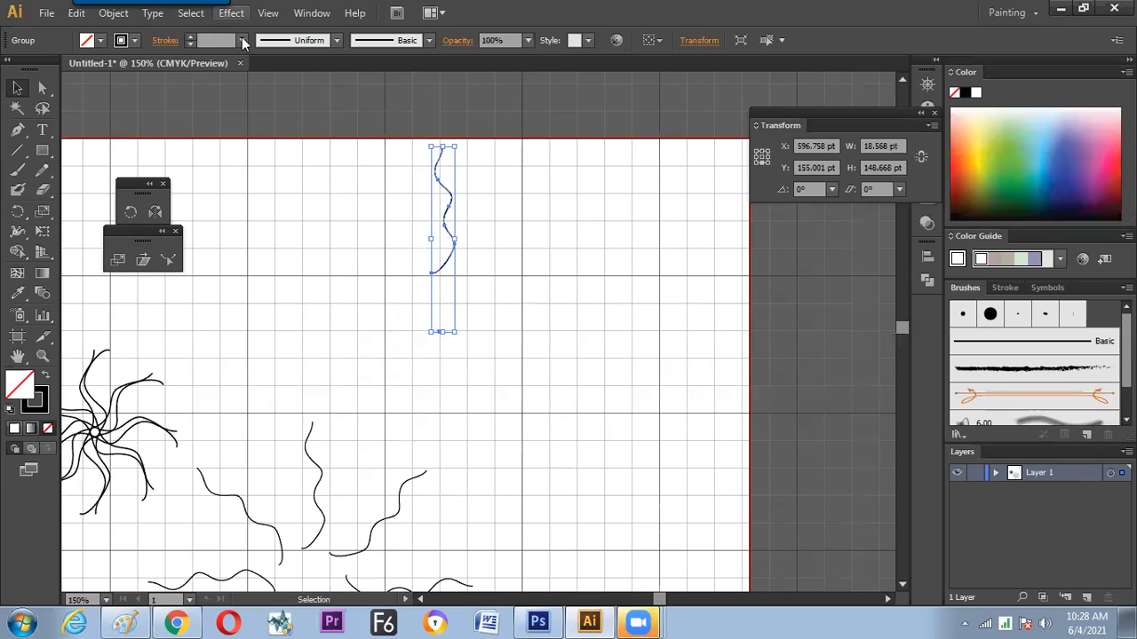
# Look up the Distort & Transform effects, switch to Paint and handwrite "Distort & Transform" with an arrow to an underlined "TRANSFORM" beside "Effect"
pyautogui.click(231, 15)
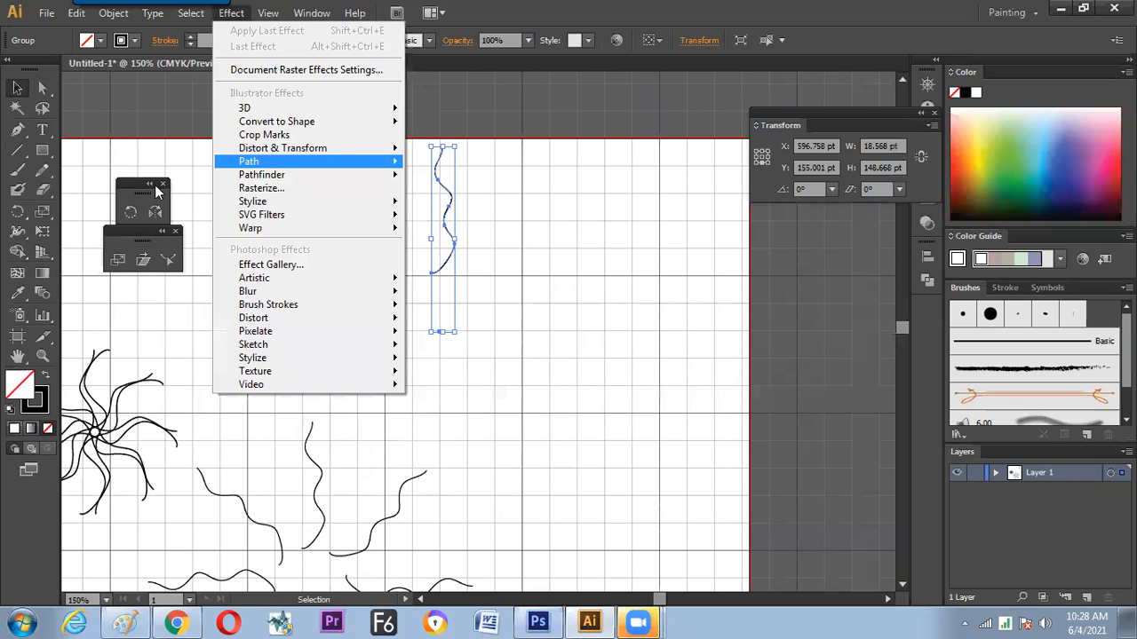
pyautogui.moveTo(283, 148)
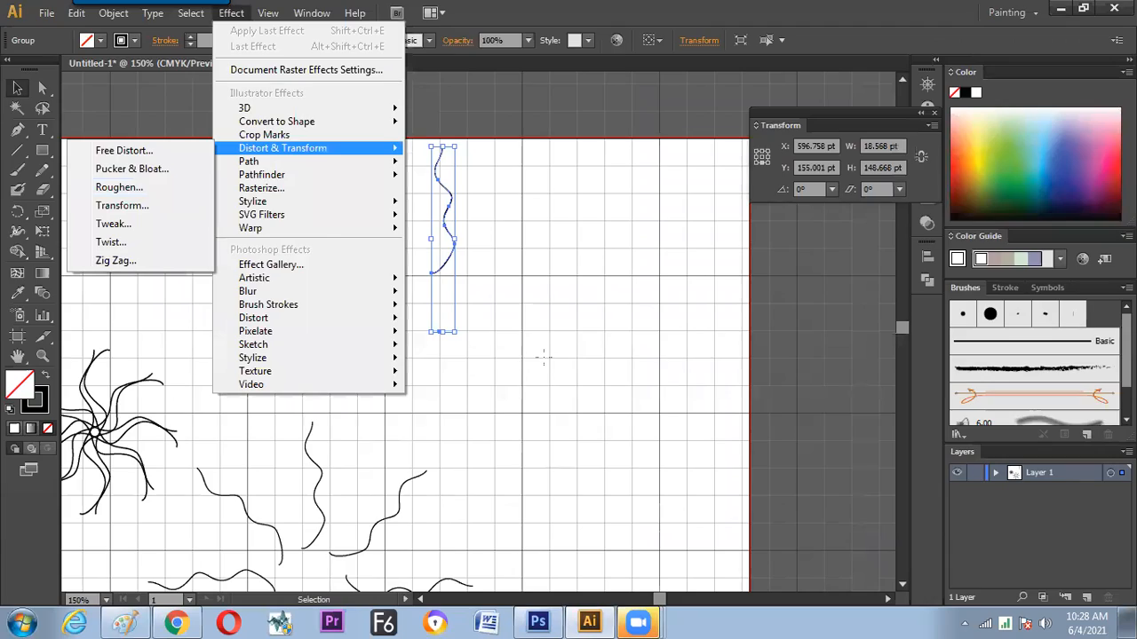
pyautogui.hotkey('alt', 'Tab')
pyautogui.moveTo(142, 480)
pyautogui.mouseDown()
pyautogui.moveTo(176, 472)
pyautogui.moveTo(184, 453)
pyautogui.moveTo(217, 446)
pyautogui.moveTo(245, 422)
pyautogui.moveTo(271, 430)
pyautogui.moveTo(294, 405)
pyautogui.mouseUp()
pyautogui.moveTo(207, 471); pyautogui.dragTo(209, 488)
pyautogui.moveTo(202, 483); pyautogui.dragTo(215, 484)
pyautogui.moveTo(183, 539)
pyautogui.mouseDown()
pyautogui.moveTo(172, 513)
pyautogui.moveTo(191, 519)
pyautogui.moveTo(223, 494)
pyautogui.moveTo(228, 507)
pyautogui.moveTo(276, 470)
pyautogui.moveTo(282, 483)
pyautogui.mouseUp()
pyautogui.moveTo(190, 551); pyautogui.dragTo(309, 491)
pyautogui.moveTo(132, 524); pyautogui.dragTo(253, 468)
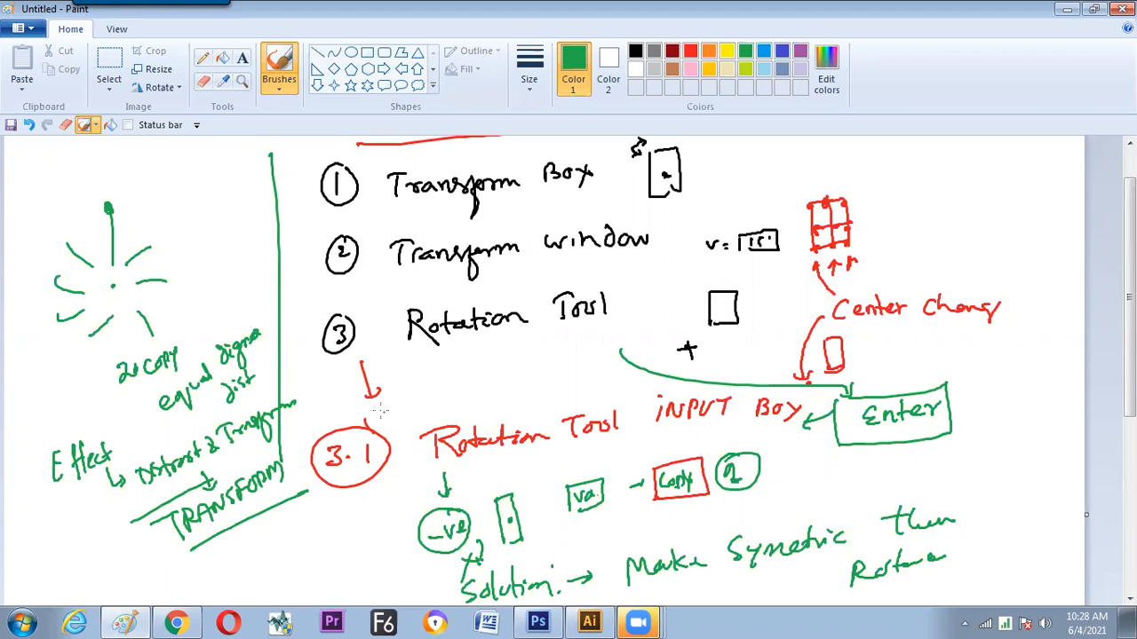
# Draw a green arrow pointing to the radial sketch and outline the handwritten word "Effect"
pyautogui.moveTo(295, 299)
pyautogui.mouseDown()
pyautogui.moveTo(233, 276)
pyautogui.moveTo(194, 292)
pyautogui.mouseUp()
pyautogui.moveTo(47, 505)
pyautogui.mouseDown()
pyautogui.moveTo(78, 492)
pyautogui.moveTo(128, 437)
pyautogui.moveTo(45, 444)
pyautogui.moveTo(69, 511)
pyautogui.mouseUp()
pyautogui.hotkey('alt', 'Tab')
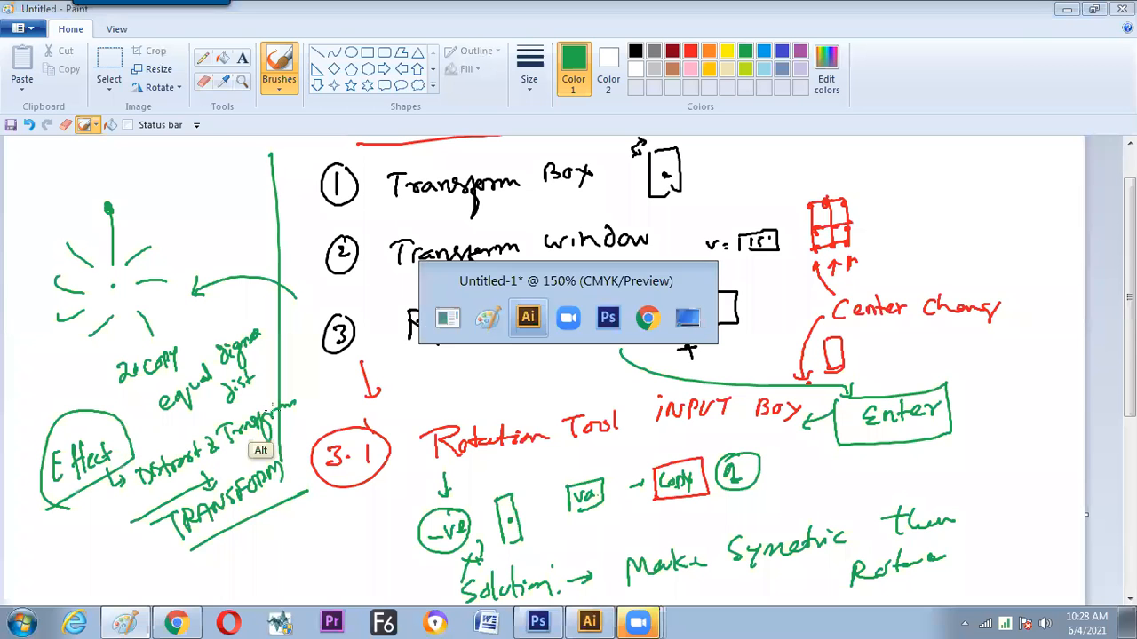
pyautogui.click(233, 13)
pyautogui.moveTo(287, 148)
pyautogui.click(154, 207)
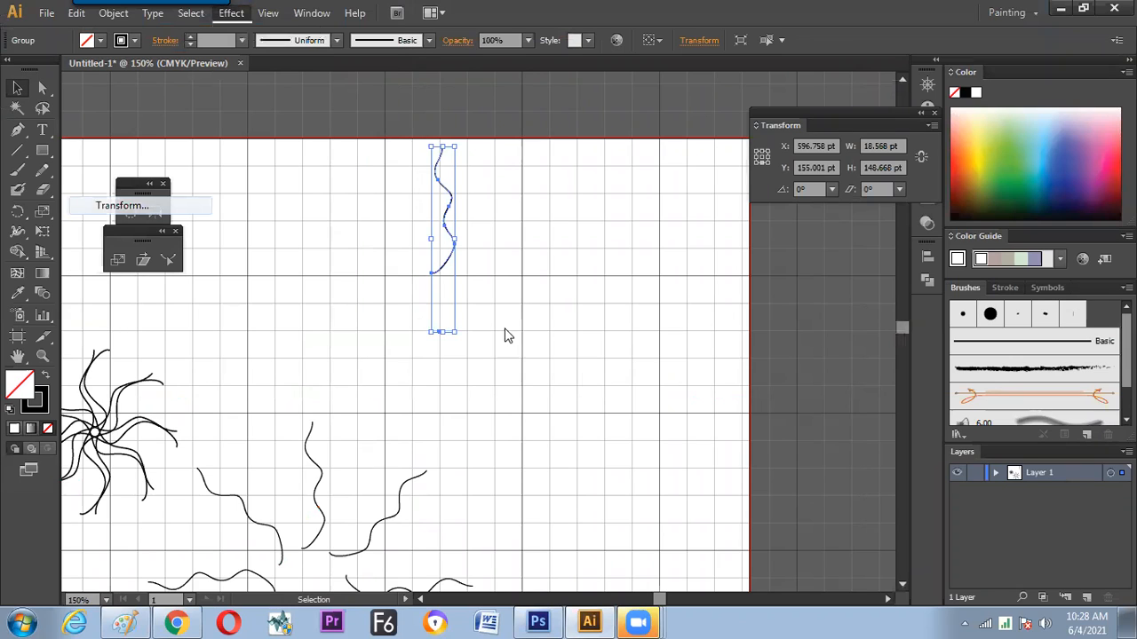
pyautogui.click(661, 489)
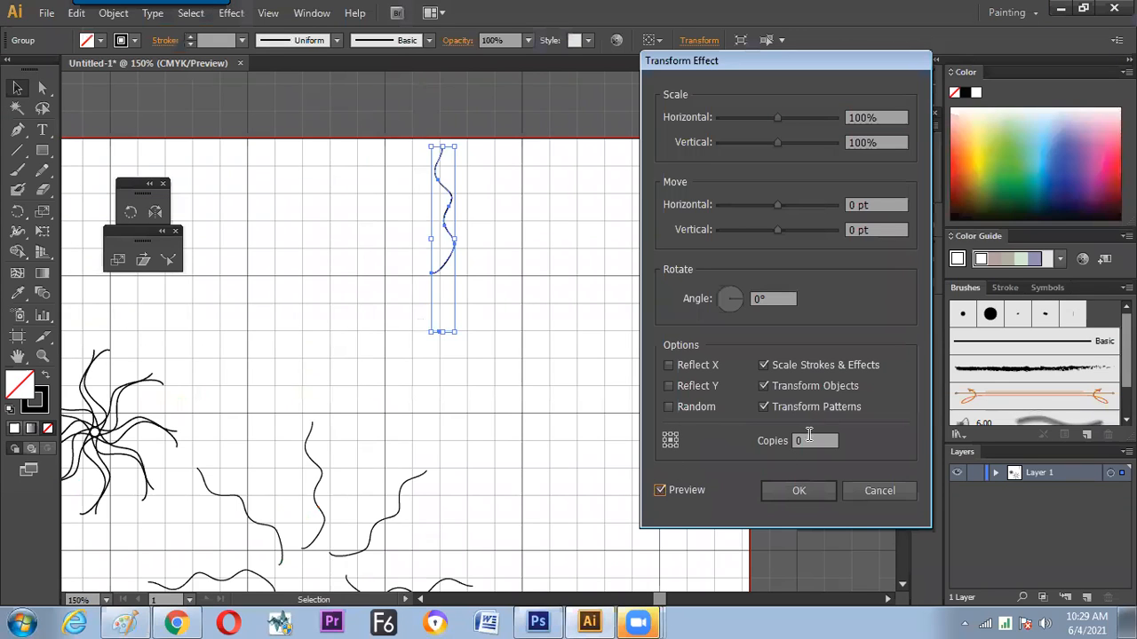
pyautogui.click(771, 300)
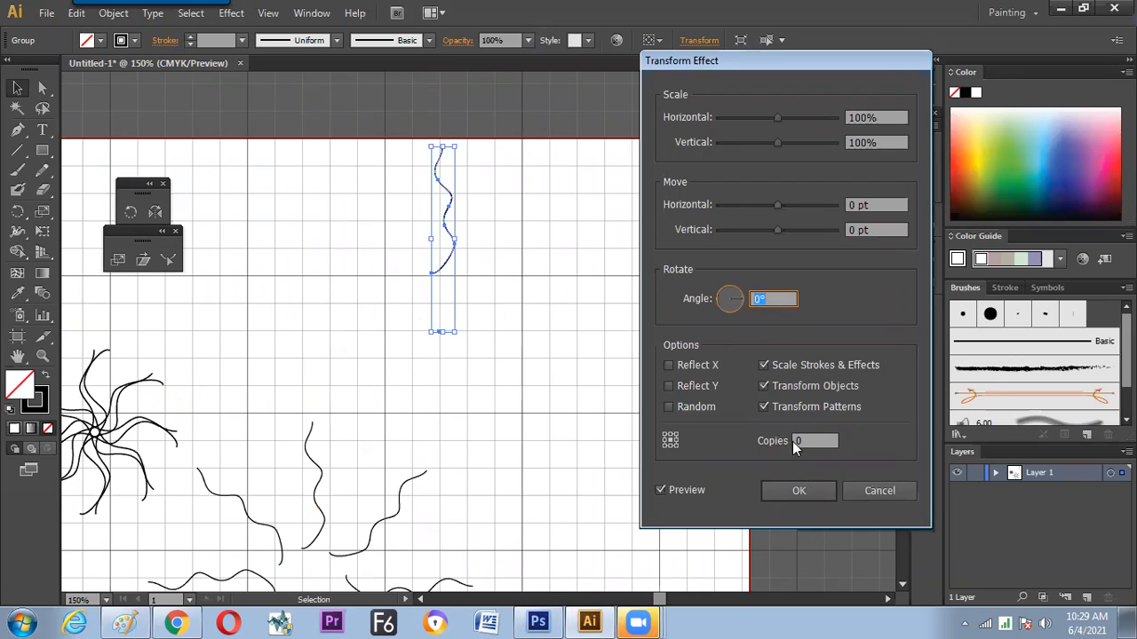
pyautogui.click(866, 487)
# Look over the object Transform commands available for the wavy-line group, and clear the selection
pyautogui.moveTo(487, 187); pyautogui.dragTo(413, 332)
pyautogui.click(114, 12)
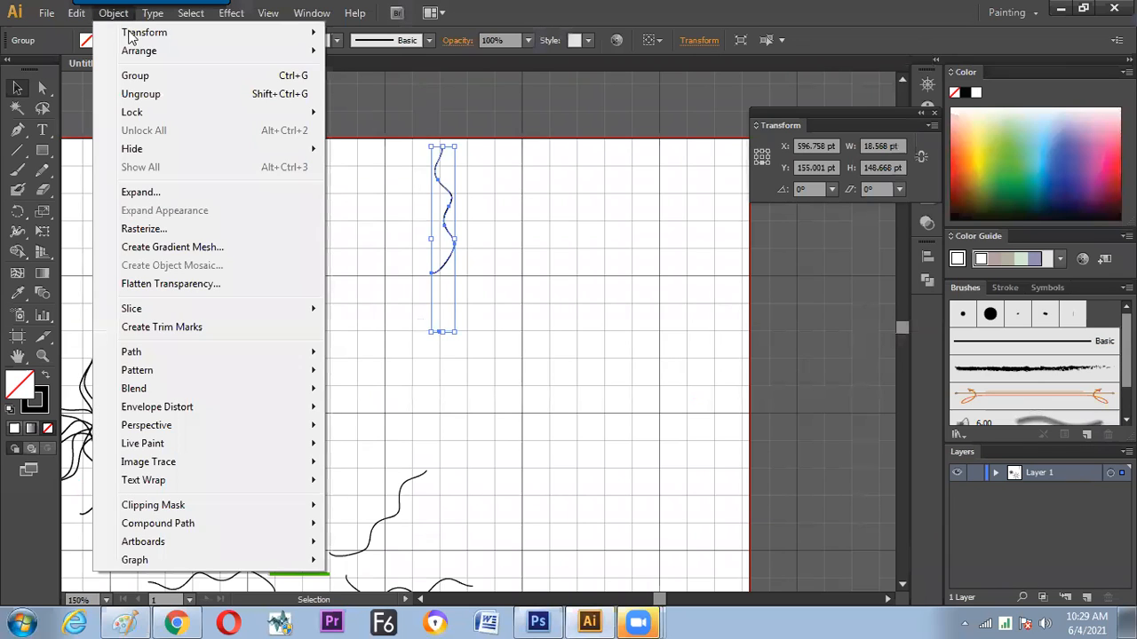
pyautogui.moveTo(218, 33)
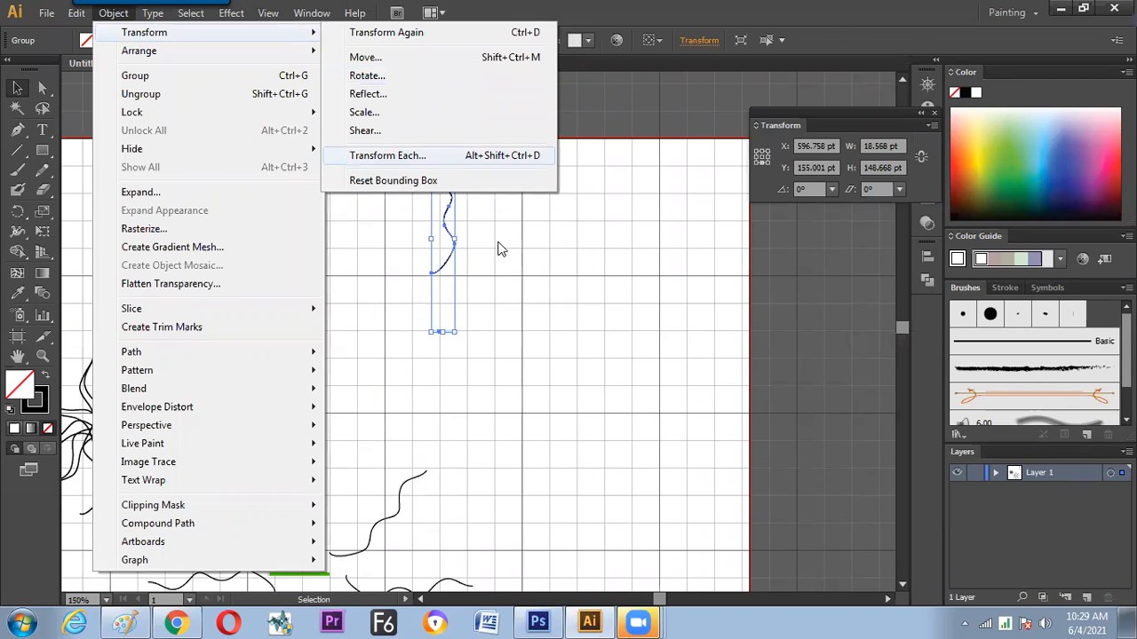
pyautogui.click(521, 261)
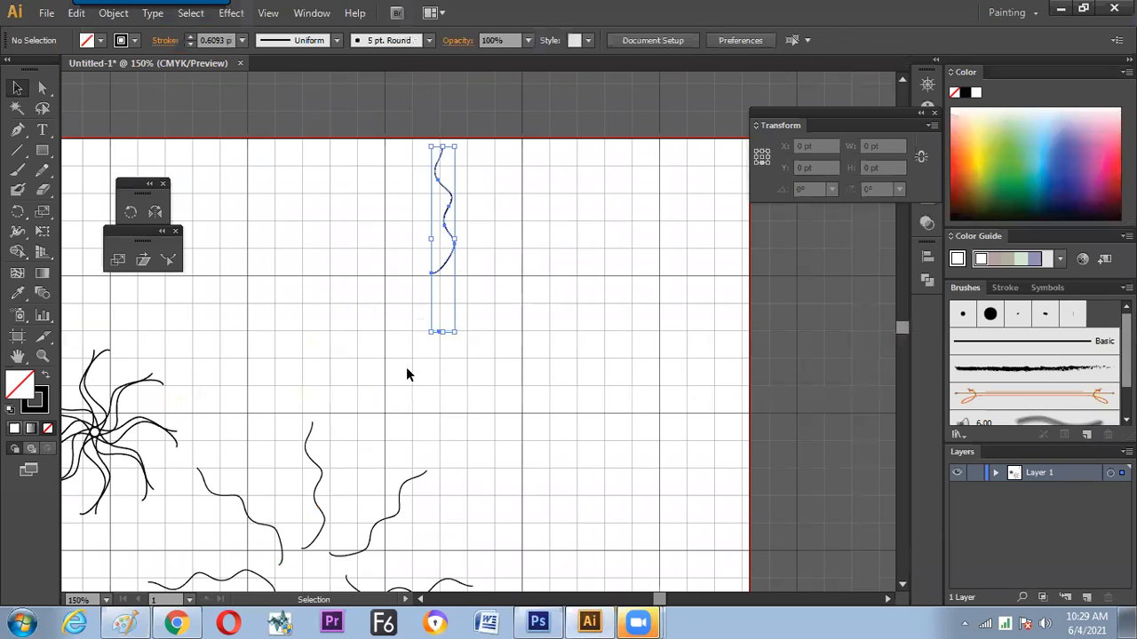
# Switch to Paint, mark "Effect" with a green arrow and handwrite a boxed "Value / Number" below the "TRANSFORM" note
pyautogui.hotkey('alt', 'Tab')
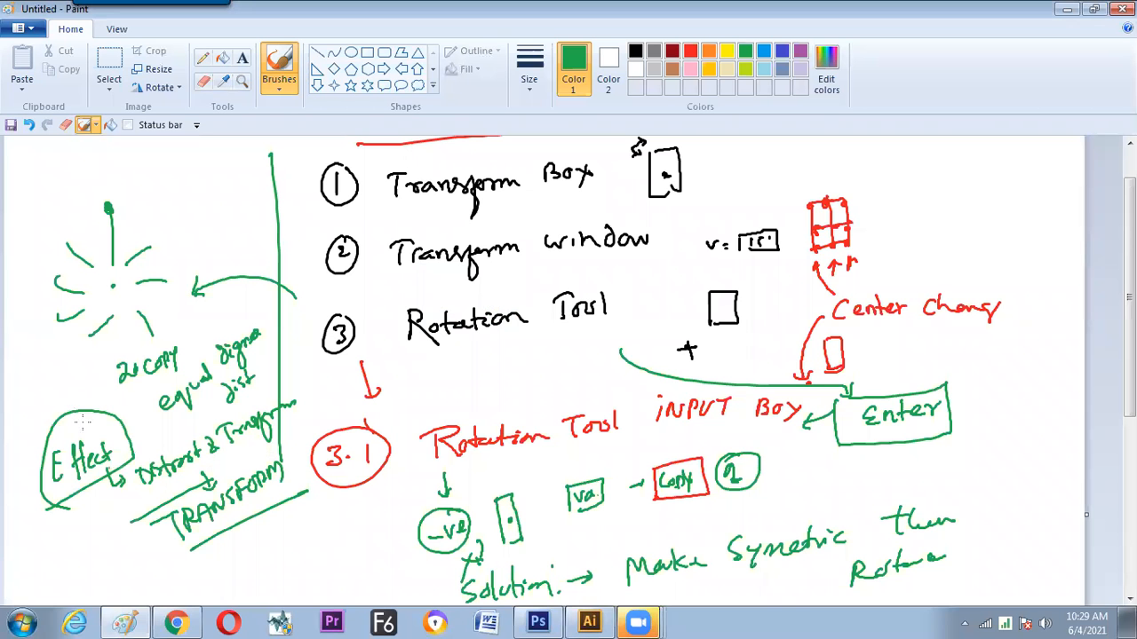
pyautogui.moveTo(106, 382); pyautogui.dragTo(76, 413)
pyautogui.scroll(-3, 1130, 293)
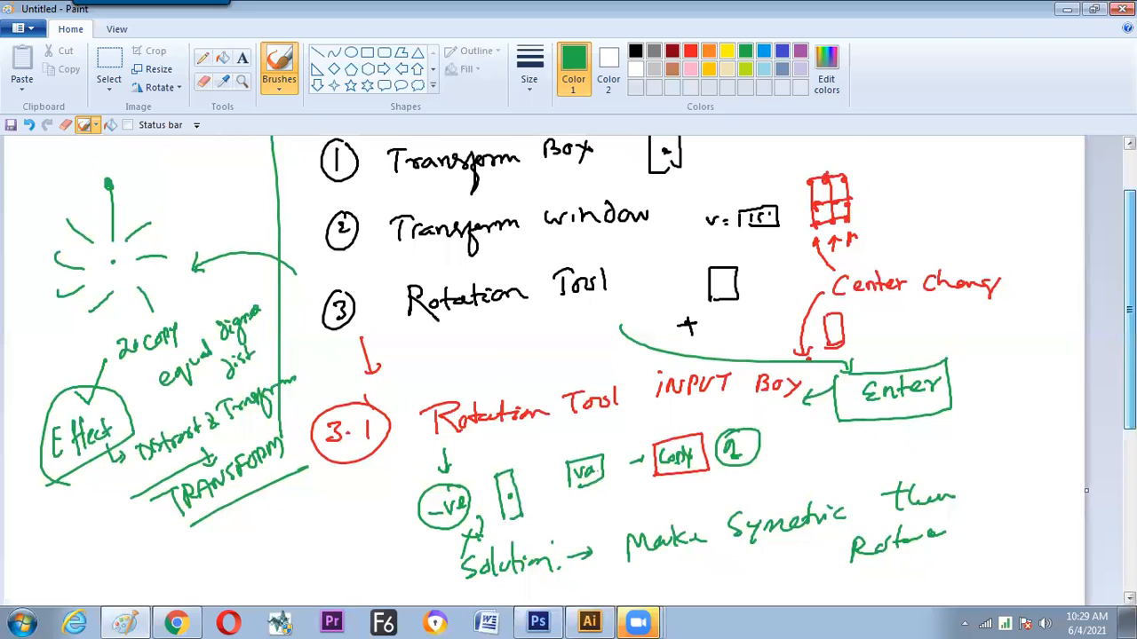
pyautogui.moveTo(102, 470); pyautogui.dragTo(105, 502)
pyautogui.moveTo(41, 488)
pyautogui.mouseDown()
pyautogui.moveTo(55, 505)
pyautogui.moveTo(72, 480)
pyautogui.moveTo(88, 494)
pyautogui.moveTo(202, 431)
pyautogui.mouseUp()
pyautogui.moveTo(18, 490)
pyautogui.mouseDown()
pyautogui.moveTo(220, 426)
pyautogui.moveTo(225, 455)
pyautogui.moveTo(58, 540)
pyautogui.moveTo(18, 502)
pyautogui.mouseUp()
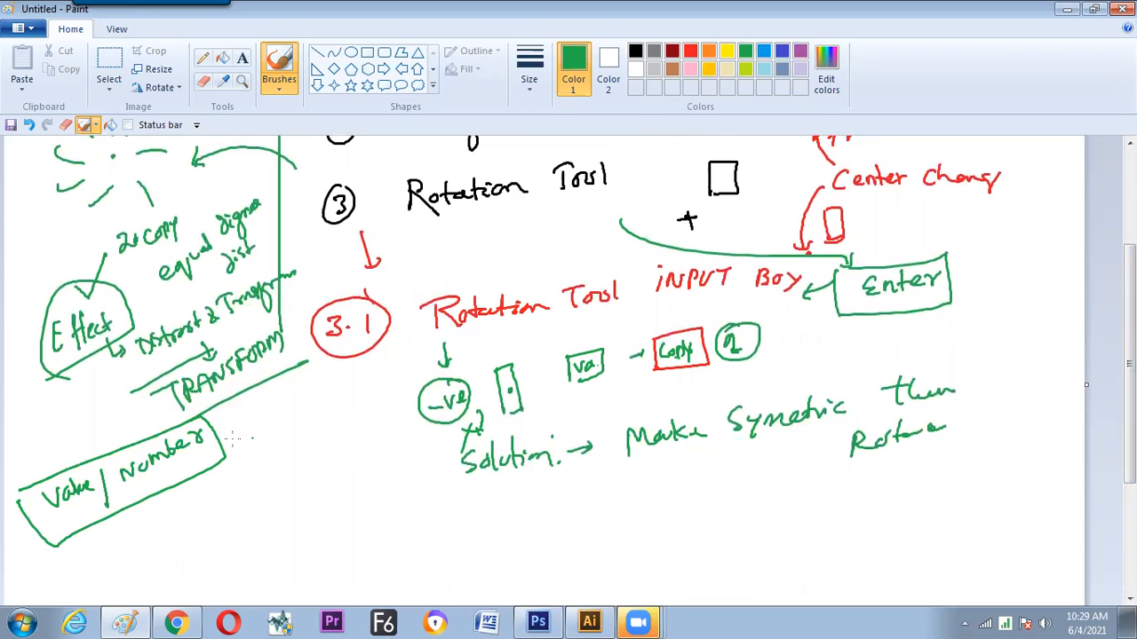
pyautogui.moveTo(180, 473); pyautogui.dragTo(195, 459)
pyautogui.moveTo(103, 496); pyautogui.dragTo(120, 513)
# Switch to Illustrator and create a new blank document with the default name and settings
pyautogui.hotkey('alt', 'Tab')
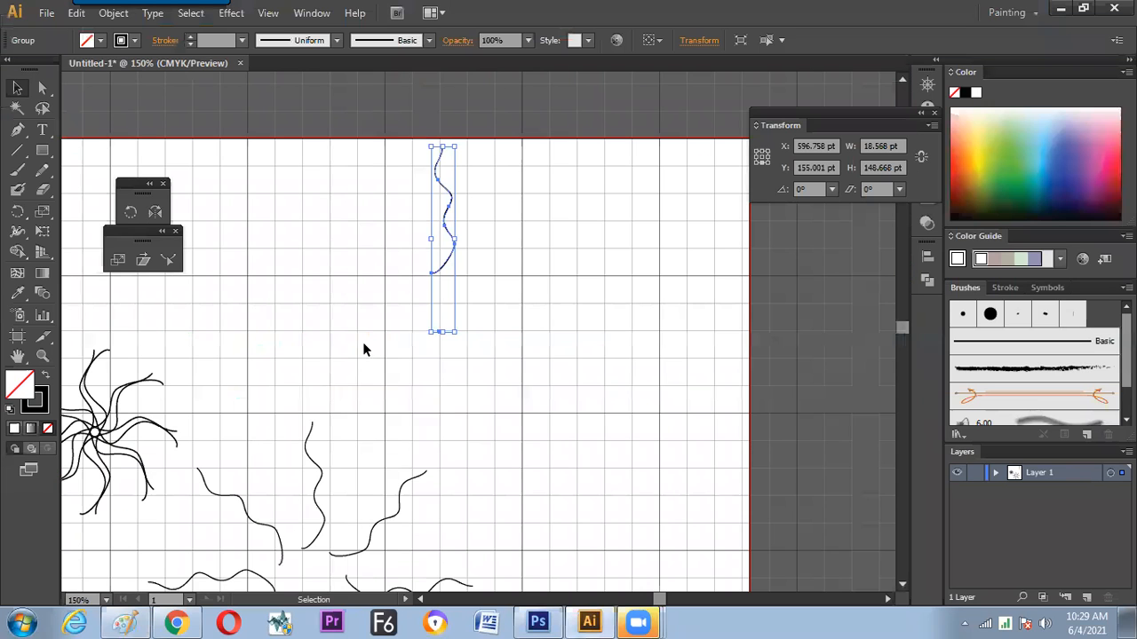
pyautogui.moveTo(493, 216); pyautogui.dragTo(410, 316)
pyautogui.click(474, 295)
pyautogui.hotkey('ctrl', 'n')
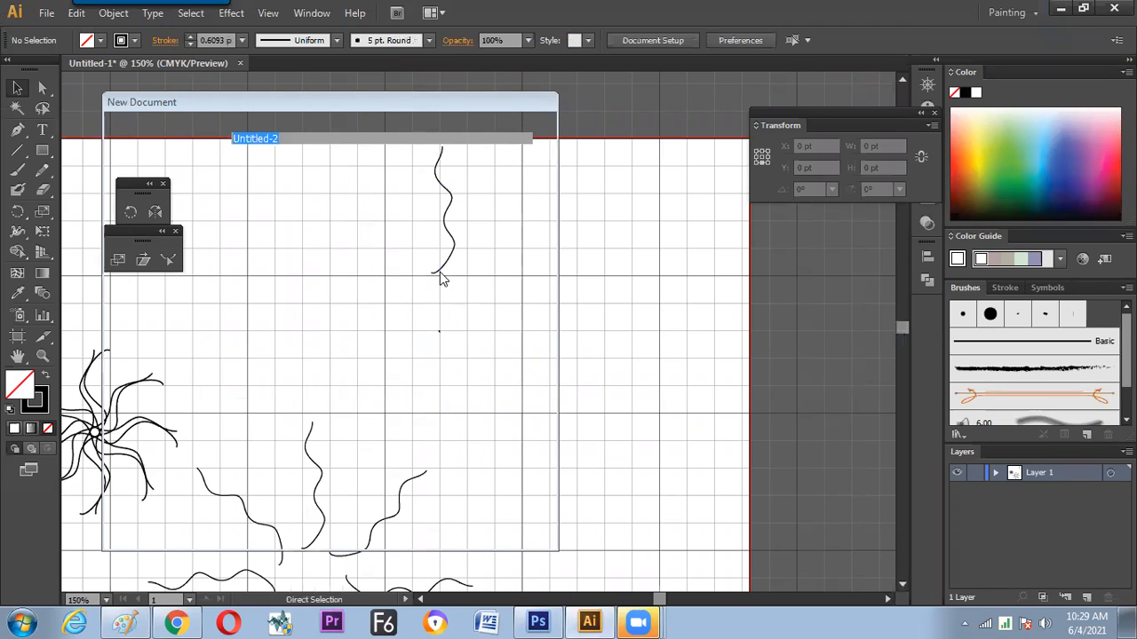
pyautogui.press('Return')
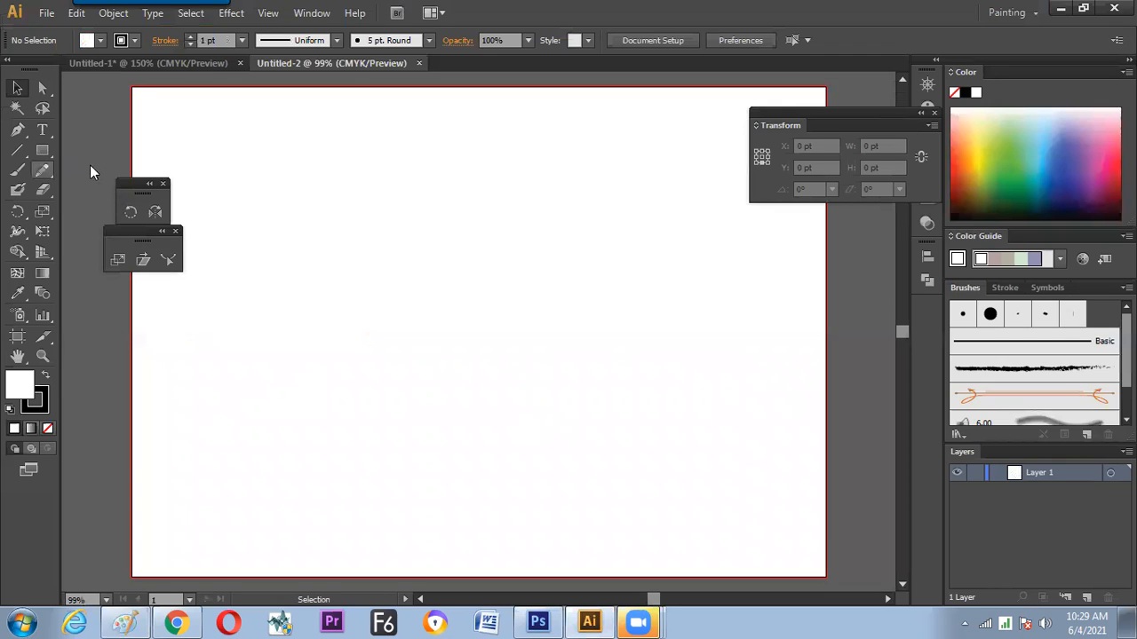
# Draw a narrow upright ellipse about 16 pt wide and 145 pt high in the upper middle of the artboard, and deselect it
pyautogui.moveTo(42, 150); pyautogui.dragTo(101, 170)
pyautogui.moveTo(188, 190); pyautogui.dragTo(189, 190)
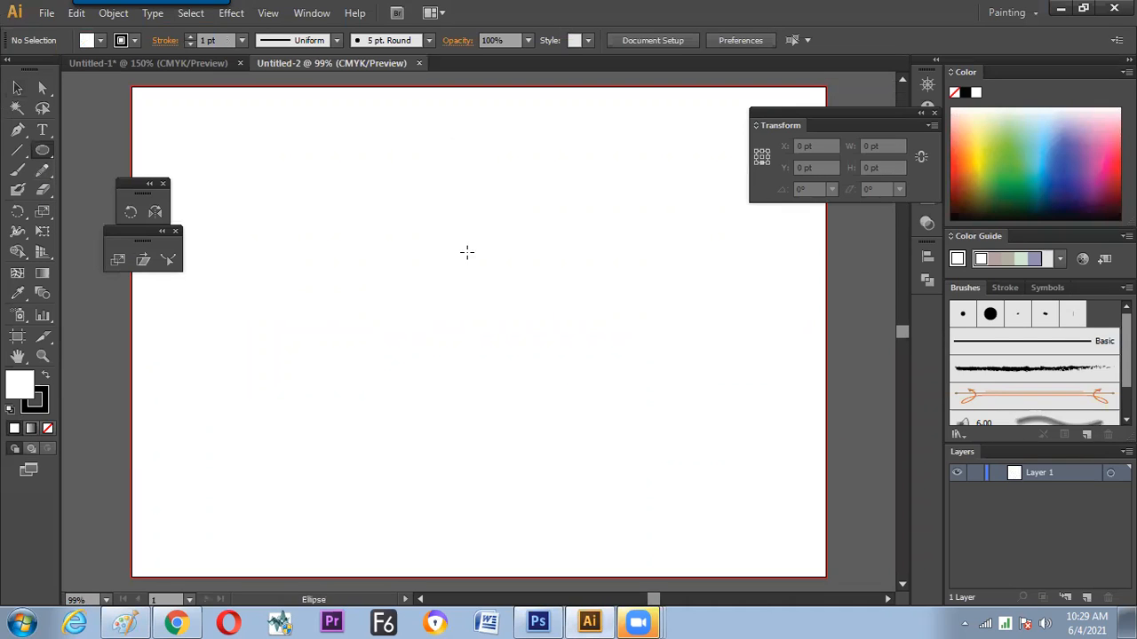
pyautogui.moveTo(458, 265); pyautogui.dragTo(471, 144)
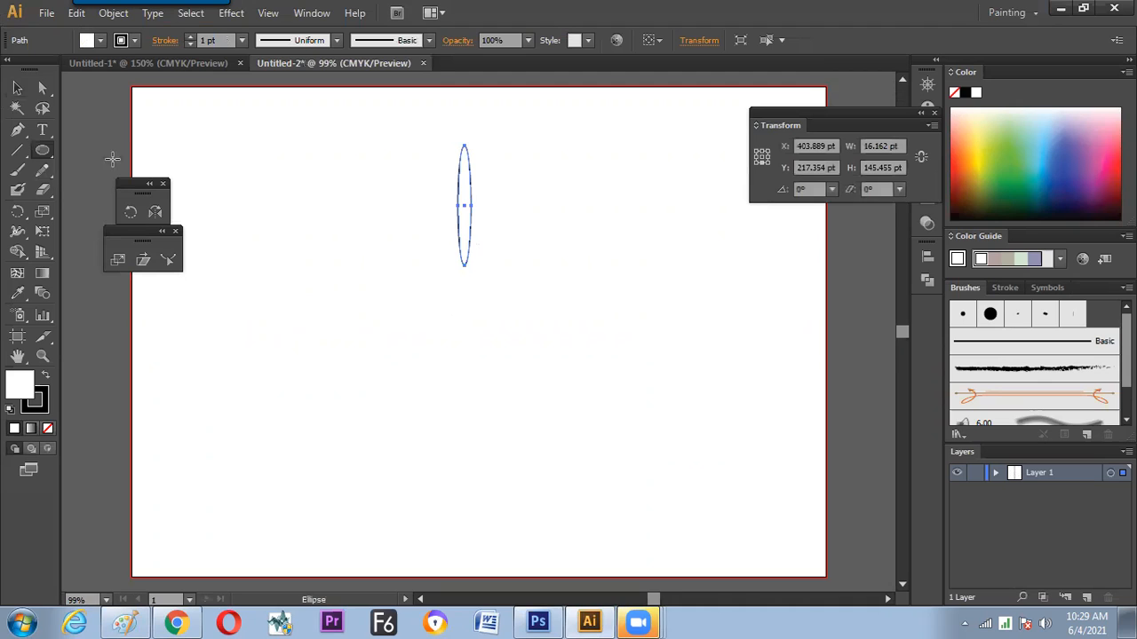
pyautogui.click(18, 89)
pyautogui.click(507, 207)
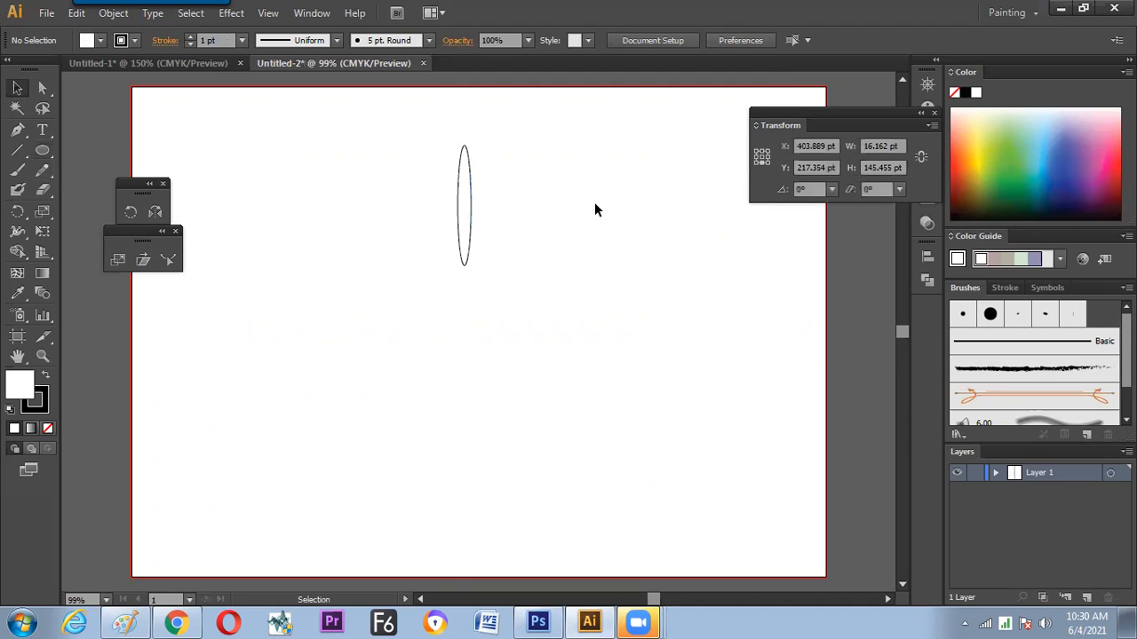
# Open the Transform effect for the ellipse and set the number of copies to 23
pyautogui.hotkey('ctrl', 'a')
pyautogui.click(231, 12)
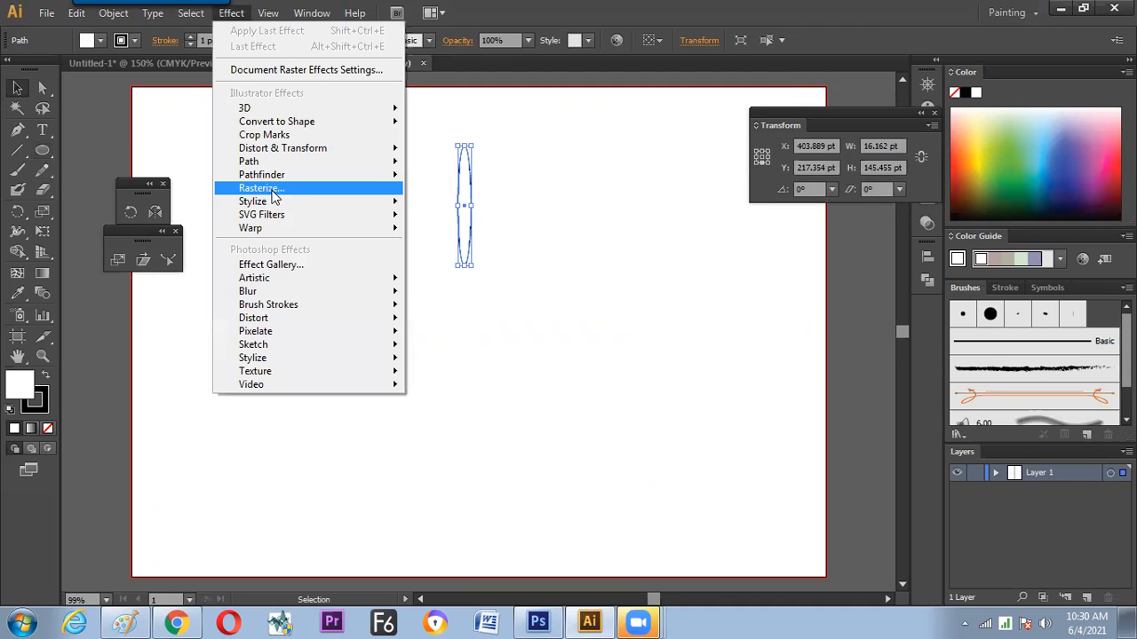
pyautogui.moveTo(279, 147)
pyautogui.click(158, 206)
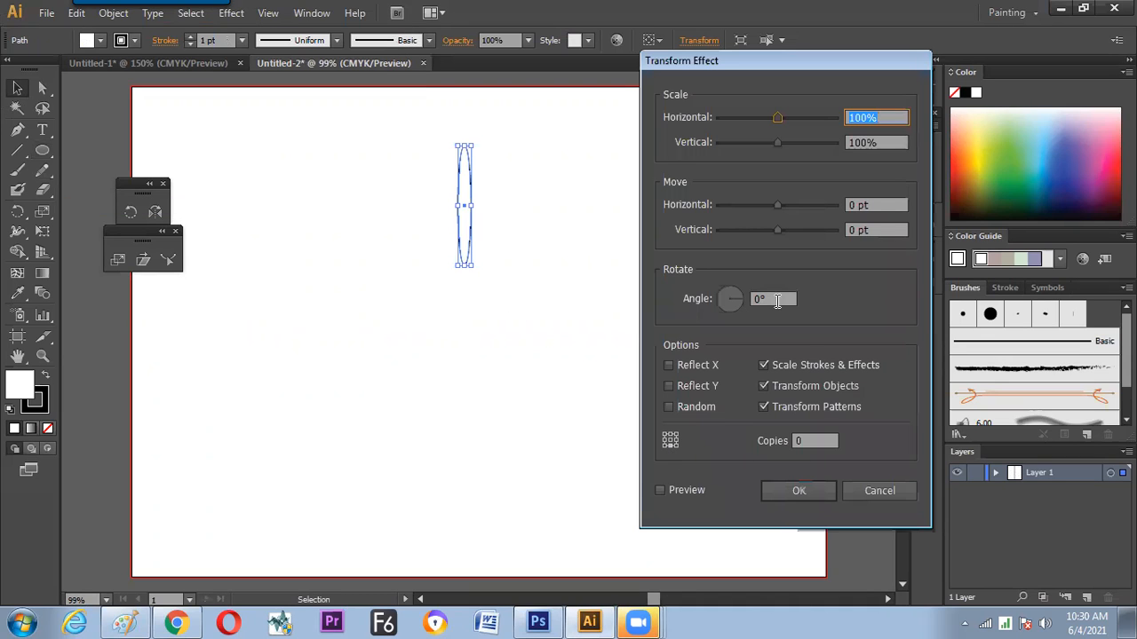
pyautogui.click(776, 298)
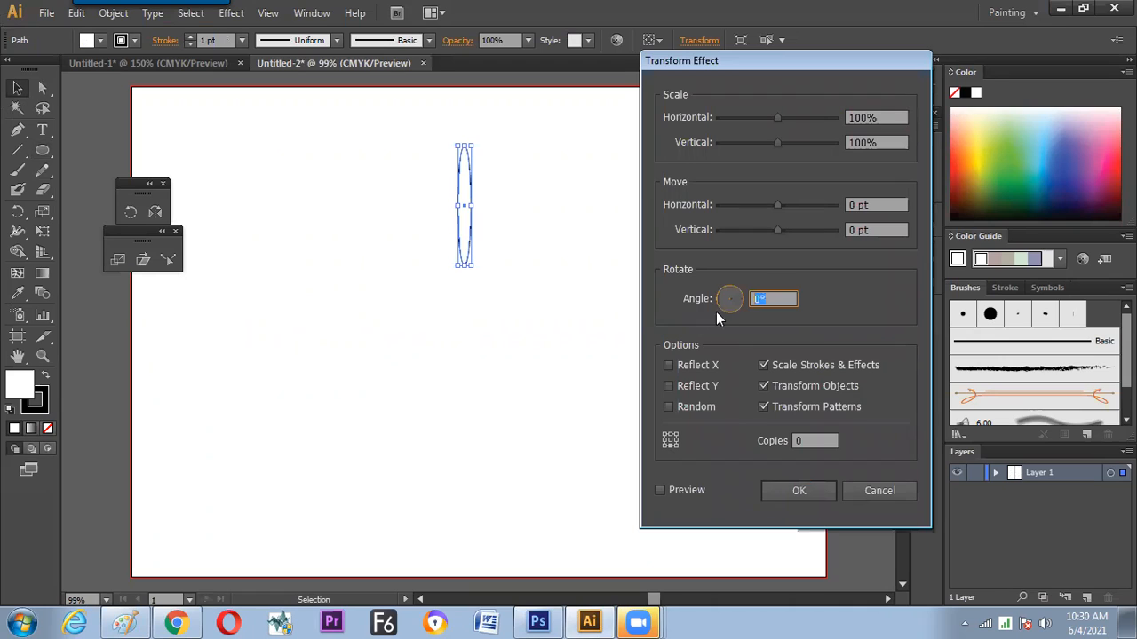
pyautogui.click(800, 440)
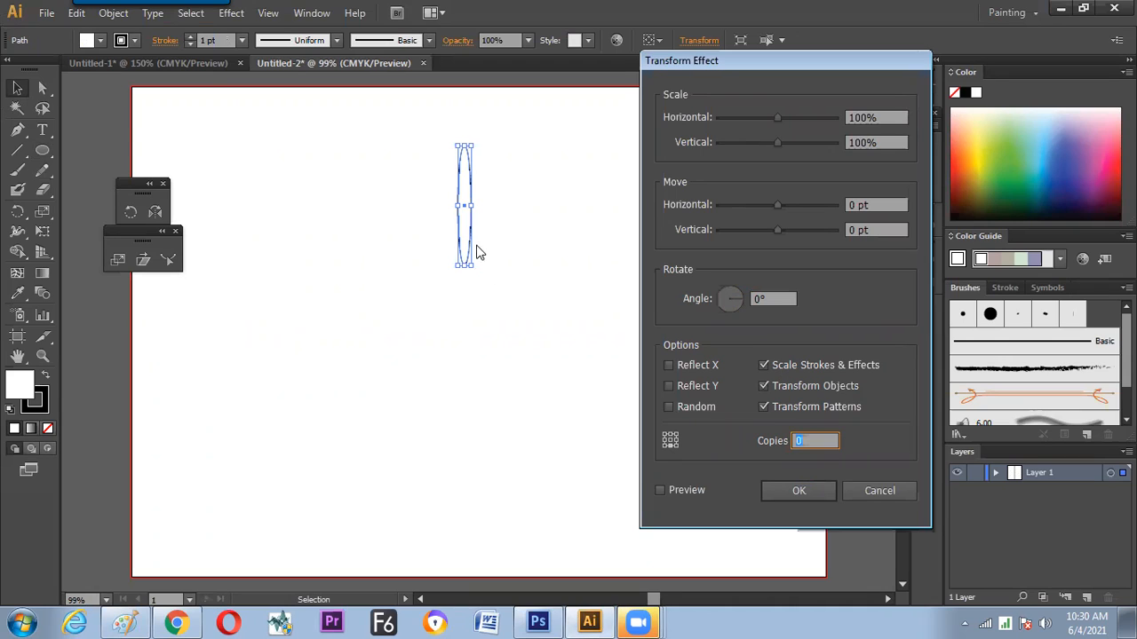
pyautogui.write('23')
# Set the Transform effect's rotation angle to 360/24
pyautogui.click(769, 301)
pyautogui.moveTo(777, 298); pyautogui.dragTo(684, 306)
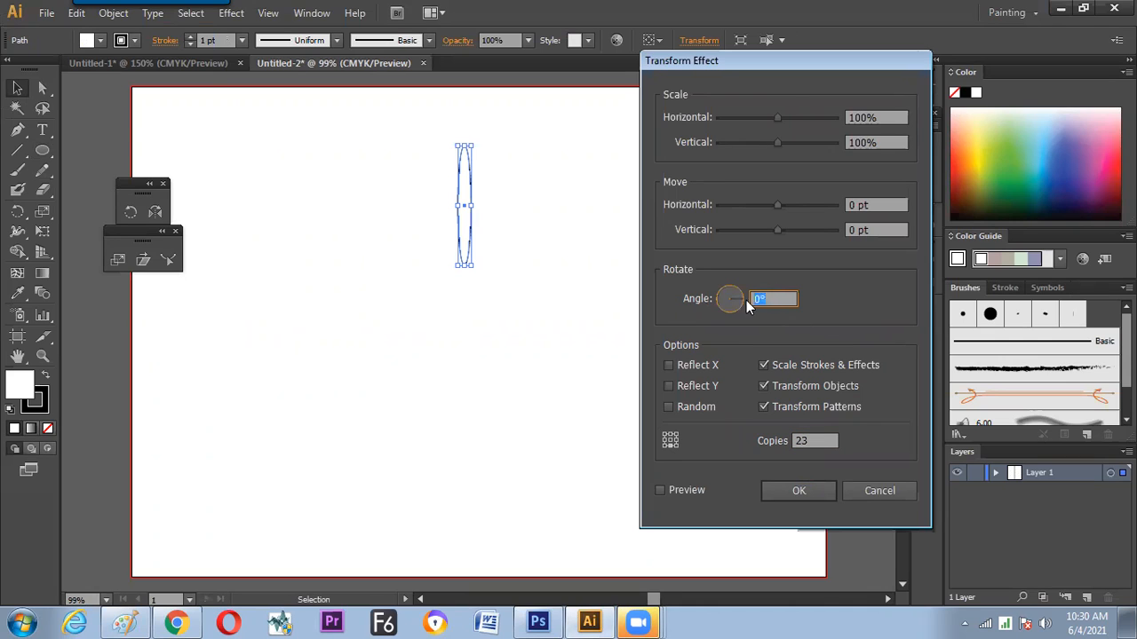
pyautogui.write('3')
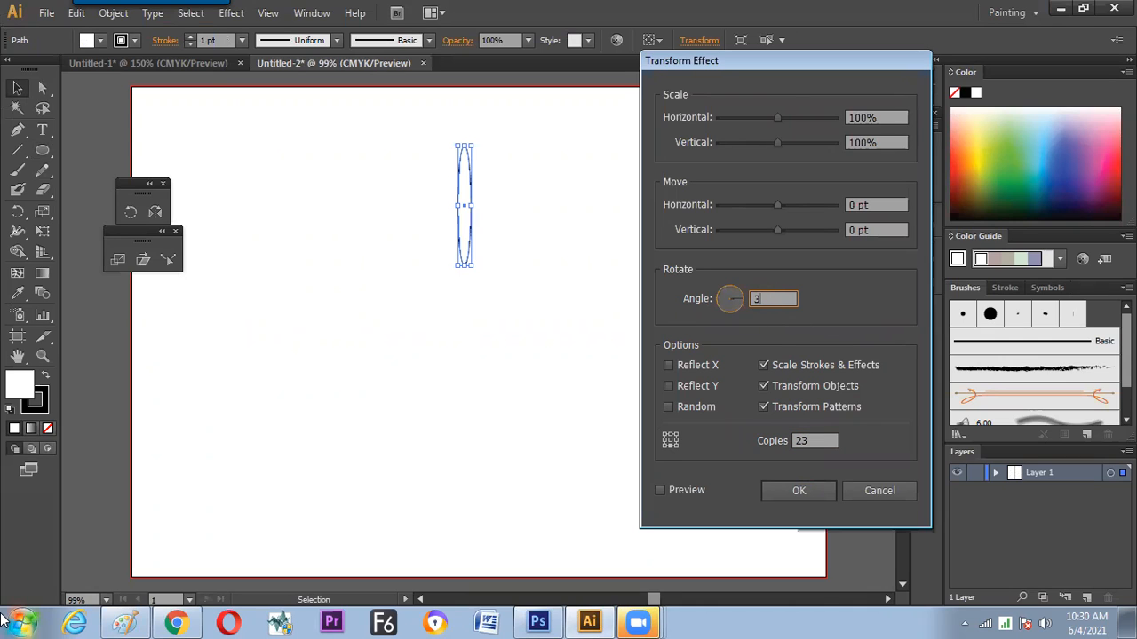
pyautogui.write('60/')
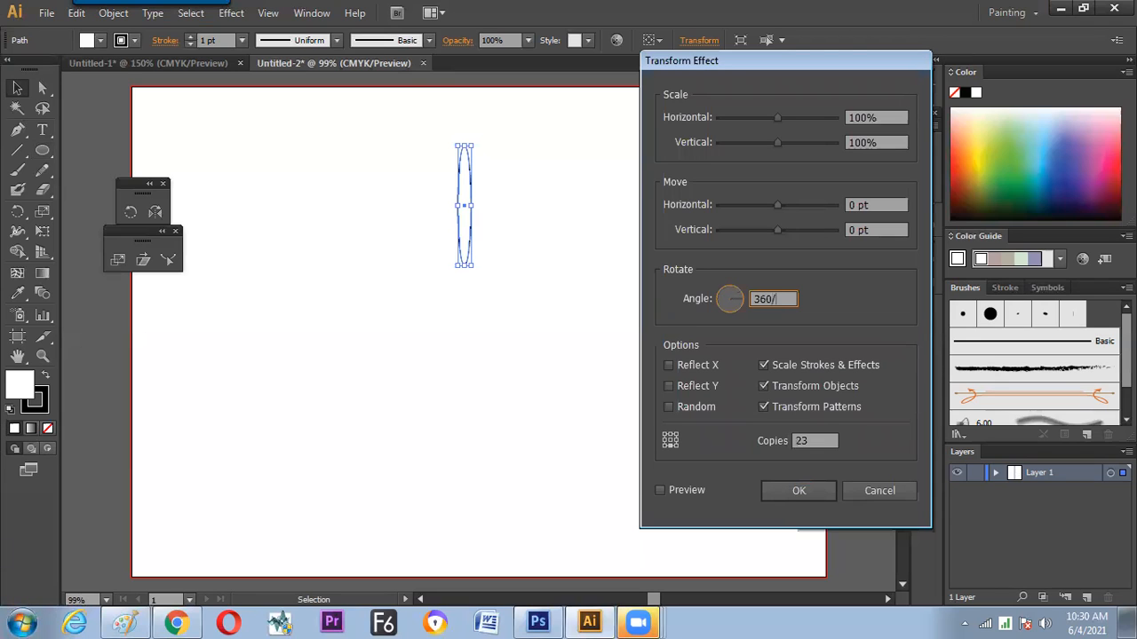
pyautogui.write('24')
pyautogui.click(764, 406)
pyautogui.press('Tab')
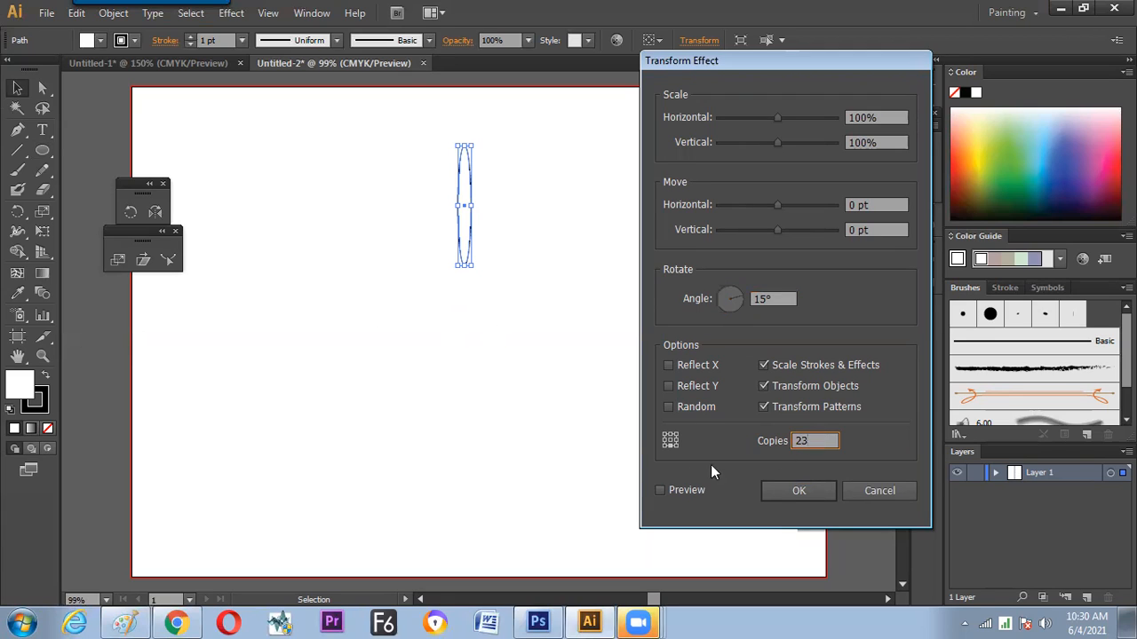
# Preview and apply the Transform effect to the ellipse, and clear the selection
pyautogui.click(660, 490)
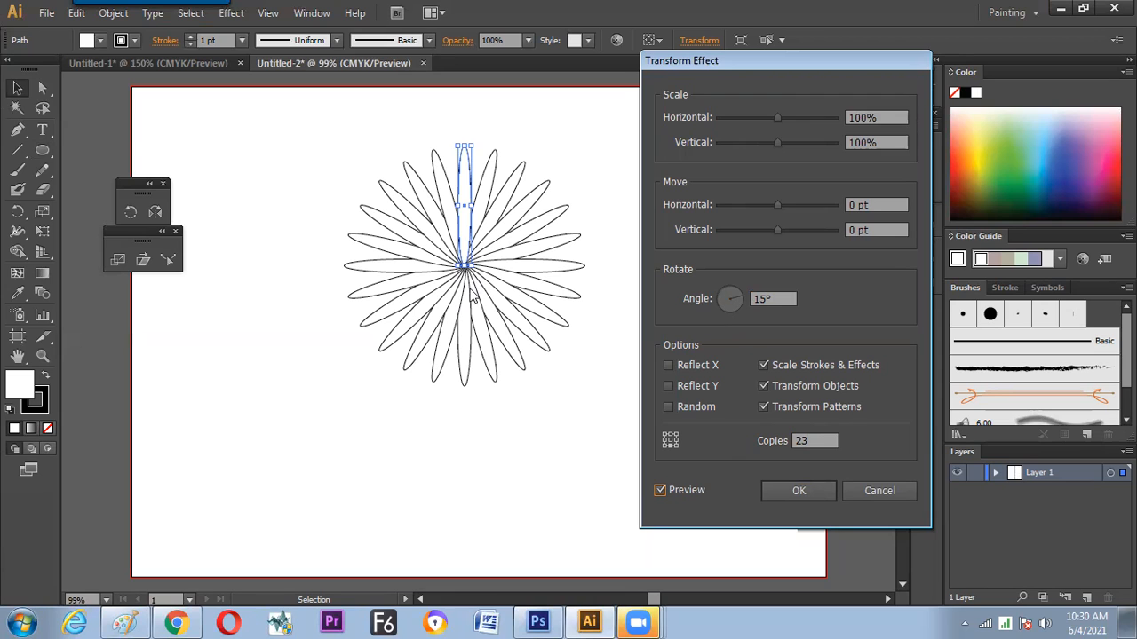
pyautogui.click(794, 489)
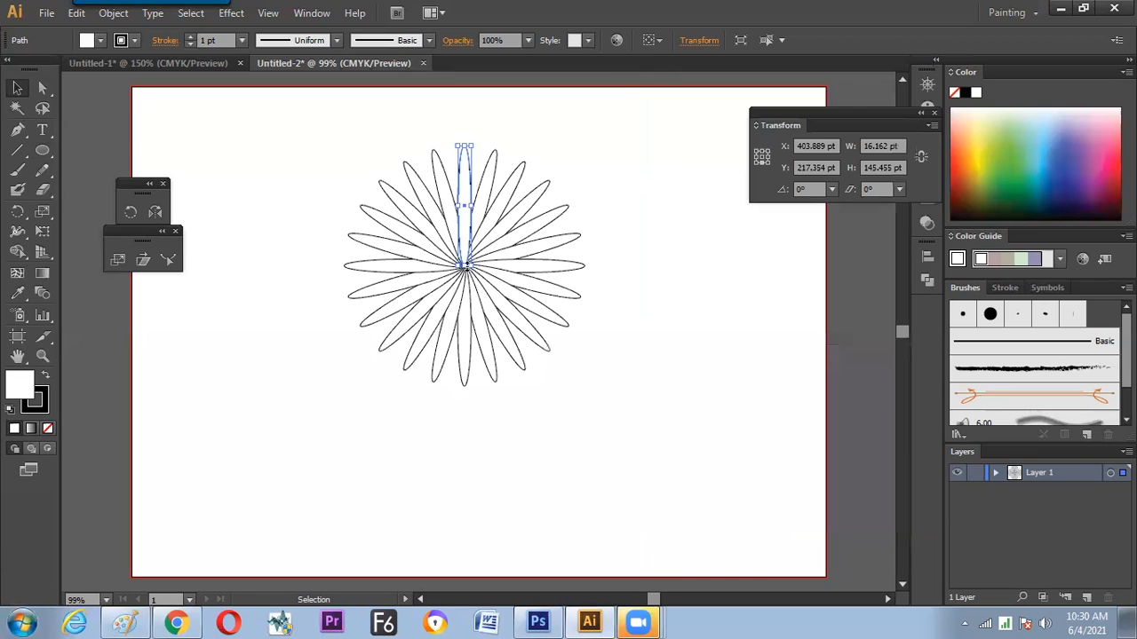
pyautogui.click(569, 288)
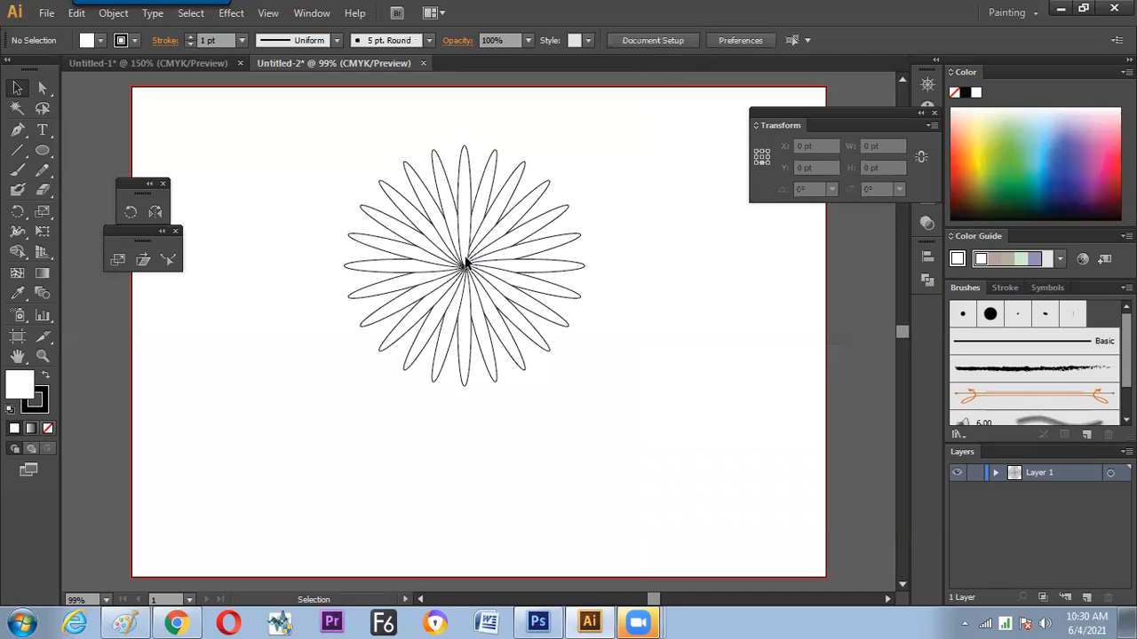
# Move the radial ellipse flower left and slightly up, to about X 321 pt, Y 208 pt, and keep it selected
pyautogui.moveTo(464, 264); pyautogui.dragTo(396, 257)
pyautogui.click(570, 322)
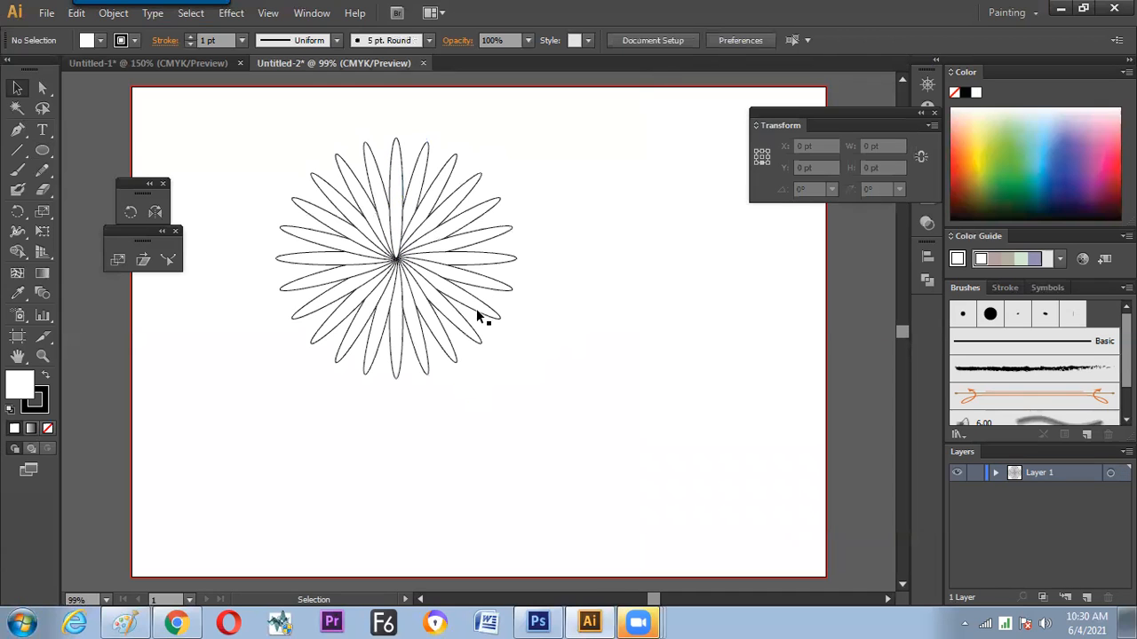
pyautogui.click(397, 258)
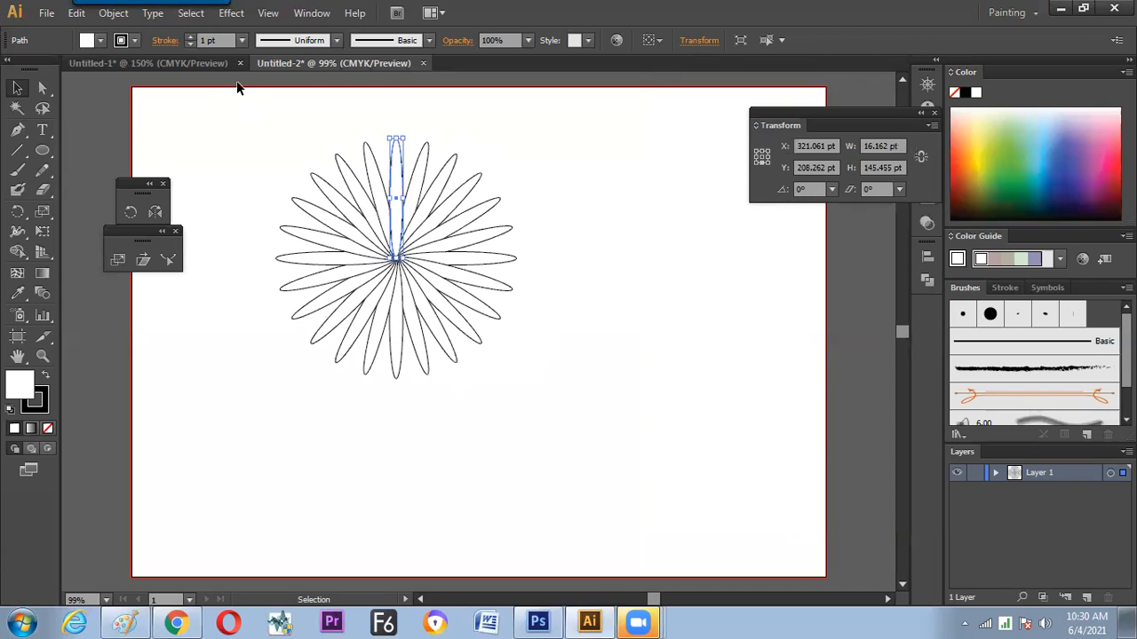
# In Untitled-1, rotate a copy of the upper wavy-line group about its lower dot and repeat the transformation until there are seven copies
pyautogui.click(205, 63)
pyautogui.moveTo(469, 216)
pyautogui.mouseDown()
pyautogui.moveTo(409, 256)
pyautogui.moveTo(394, 296)
pyautogui.moveTo(465, 261)
pyautogui.mouseUp()
pyautogui.press('r')
pyautogui.click(439, 332)
pyautogui.hotkey('ctrl', 'd')
pyautogui.hotkey('ctrl', 'd')
pyautogui.hotkey('ctrl', 'd')
pyautogui.hotkey('ctrl', 'd')
pyautogui.hotkey('ctrl', 'd')
pyautogui.hotkey('ctrl', 'd')
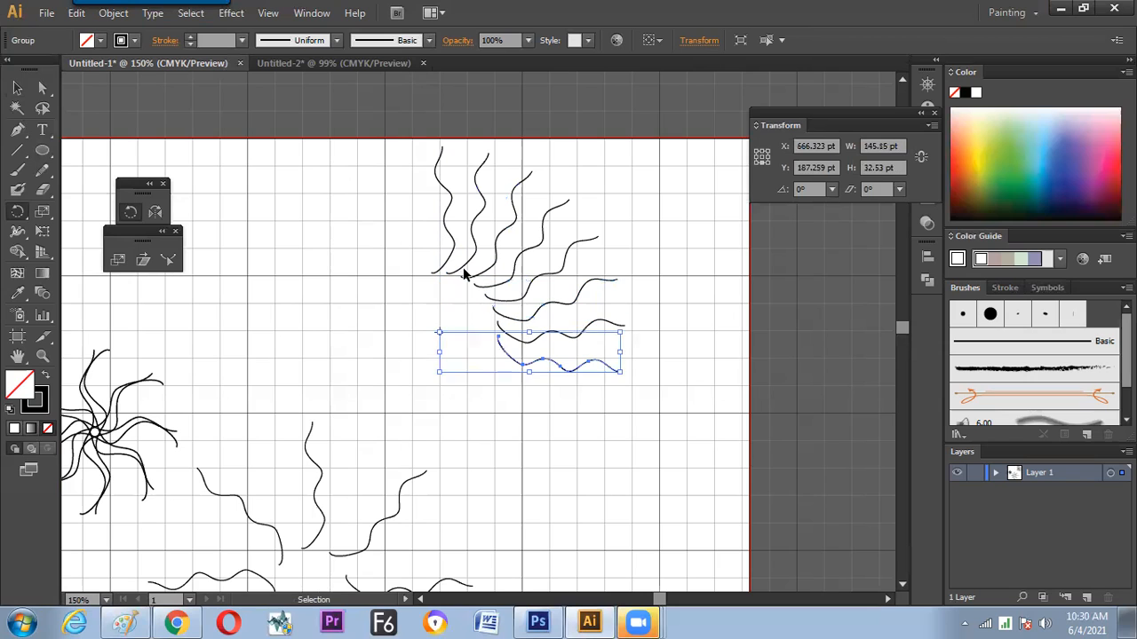
pyautogui.press('v')
pyautogui.click(579, 213)
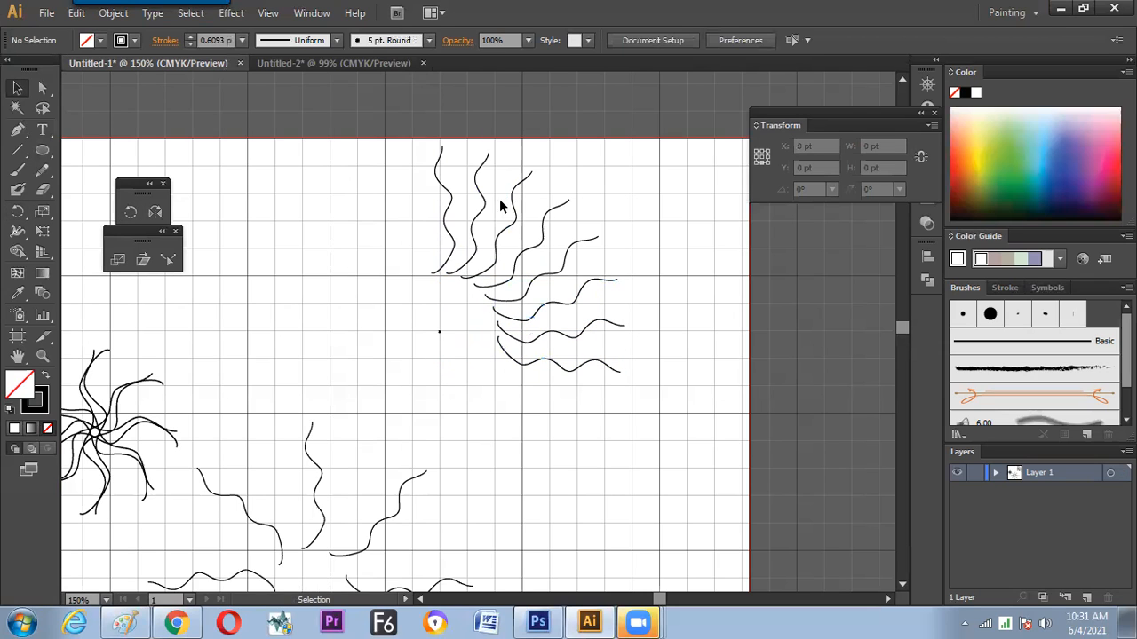
pyautogui.moveTo(471, 198); pyautogui.dragTo(549, 316)
pyautogui.click(511, 237)
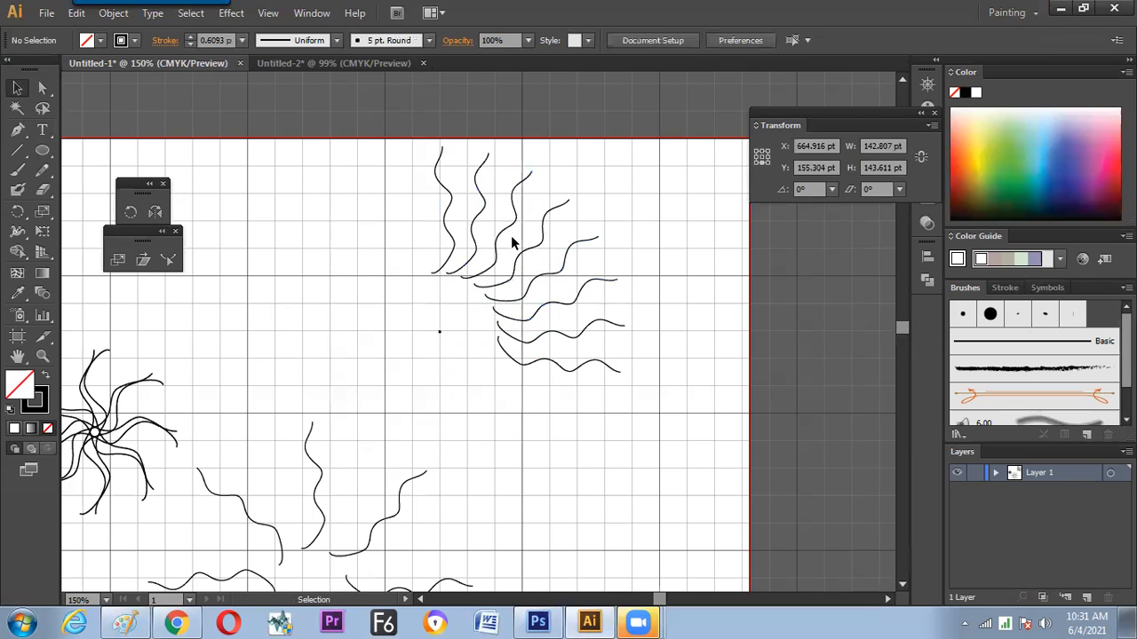
# Delete the rotated wavy-line copies in Untitled-1, keeping only the original upper wavy line and its lower dot
pyautogui.moveTo(615, 406)
pyautogui.mouseDown()
pyautogui.moveTo(485, 186)
pyautogui.moveTo(502, 262)
pyautogui.mouseUp()
pyautogui.press('Delete')
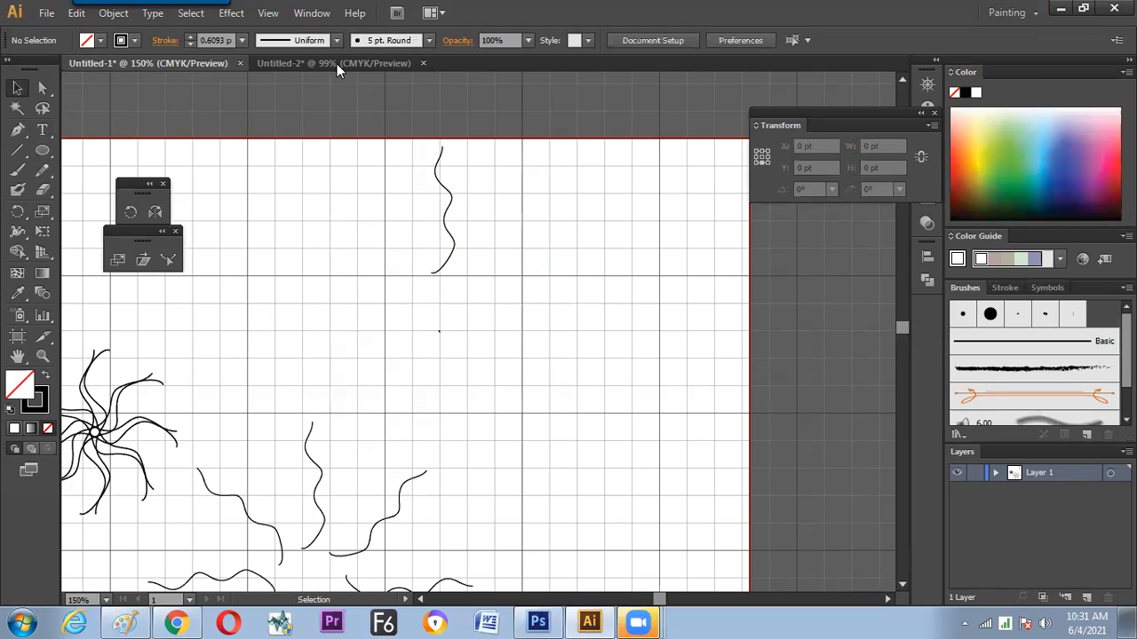
# In Untitled-2, move the ellipse flower slightly left to about X 312 pt, Y 209 pt, and display its Appearance attributes
pyautogui.click(337, 64)
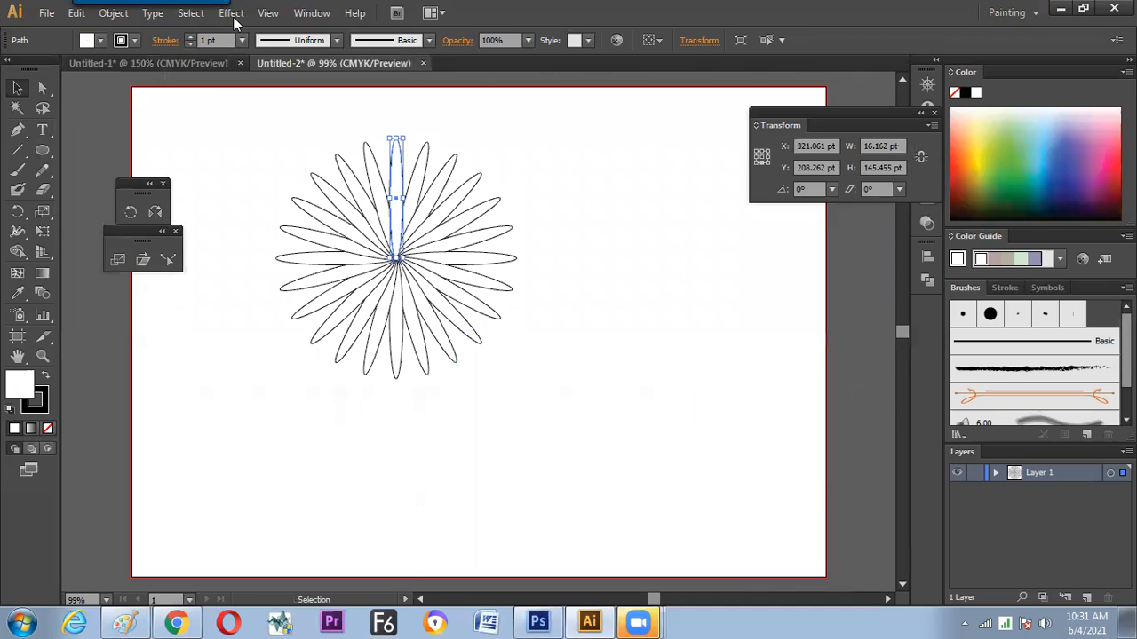
pyautogui.click(233, 14)
pyautogui.click(636, 249)
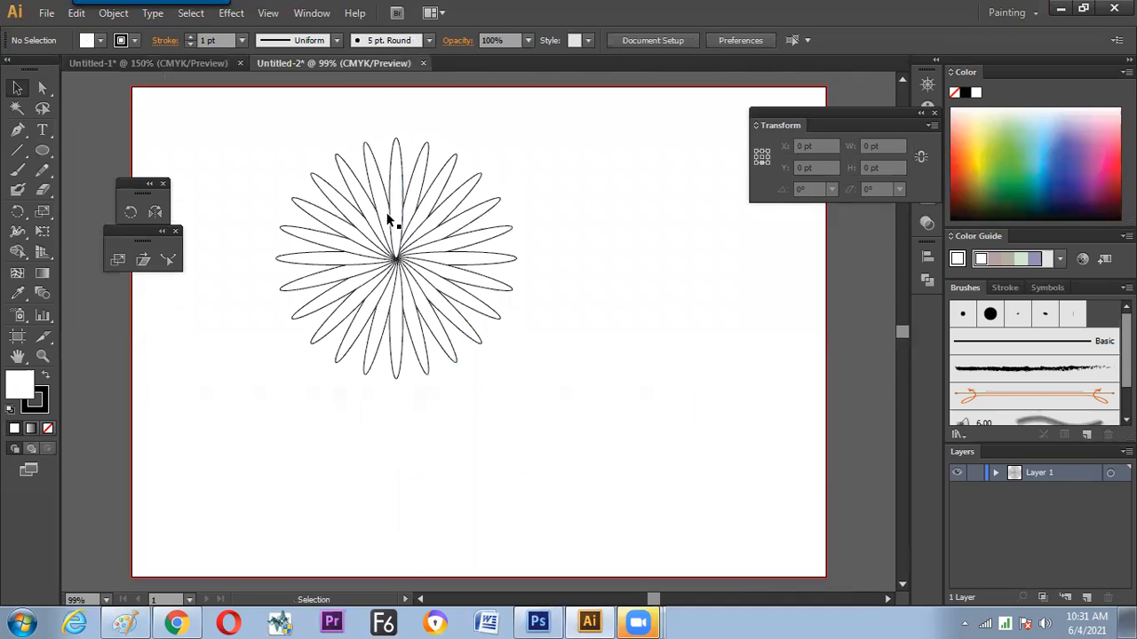
pyautogui.click(400, 261)
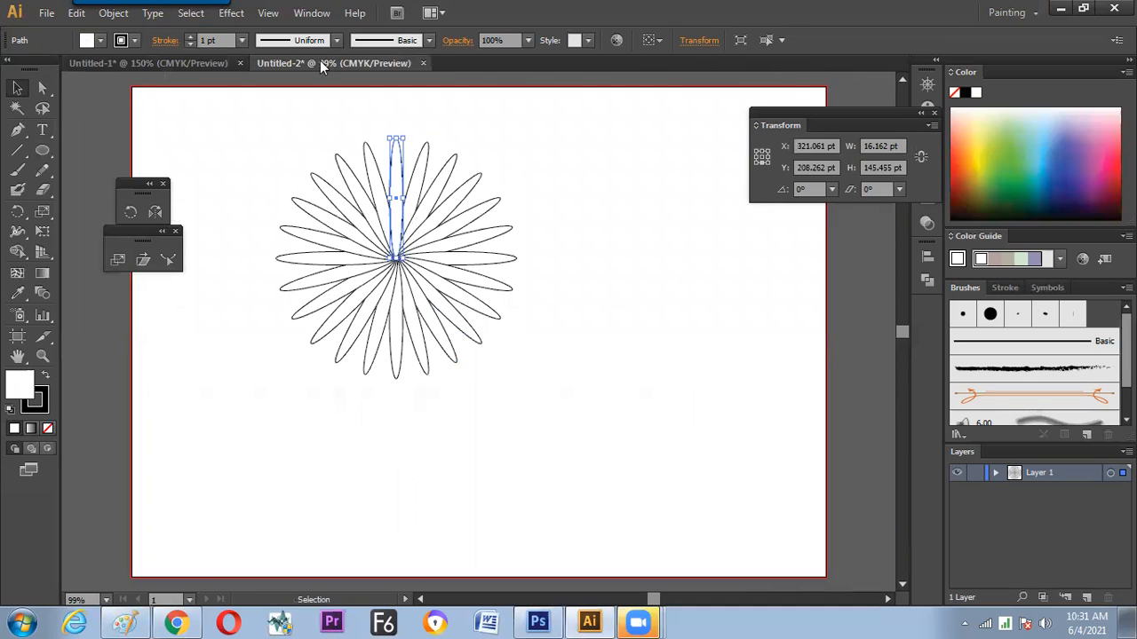
pyautogui.click(312, 12)
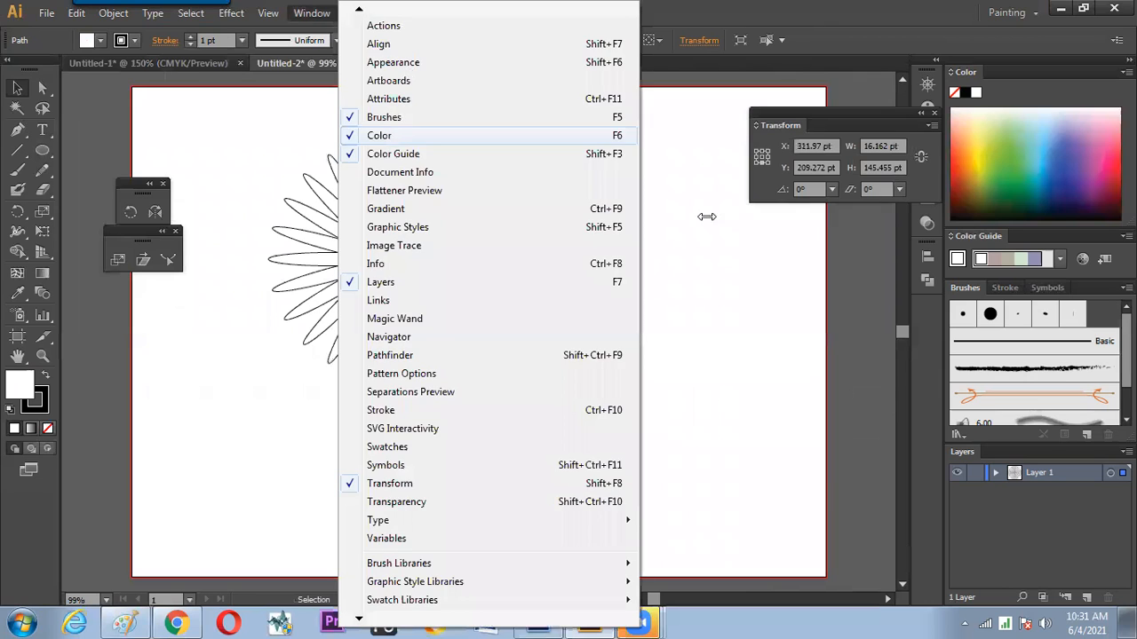
pyautogui.hotkey('shift', 'F6')
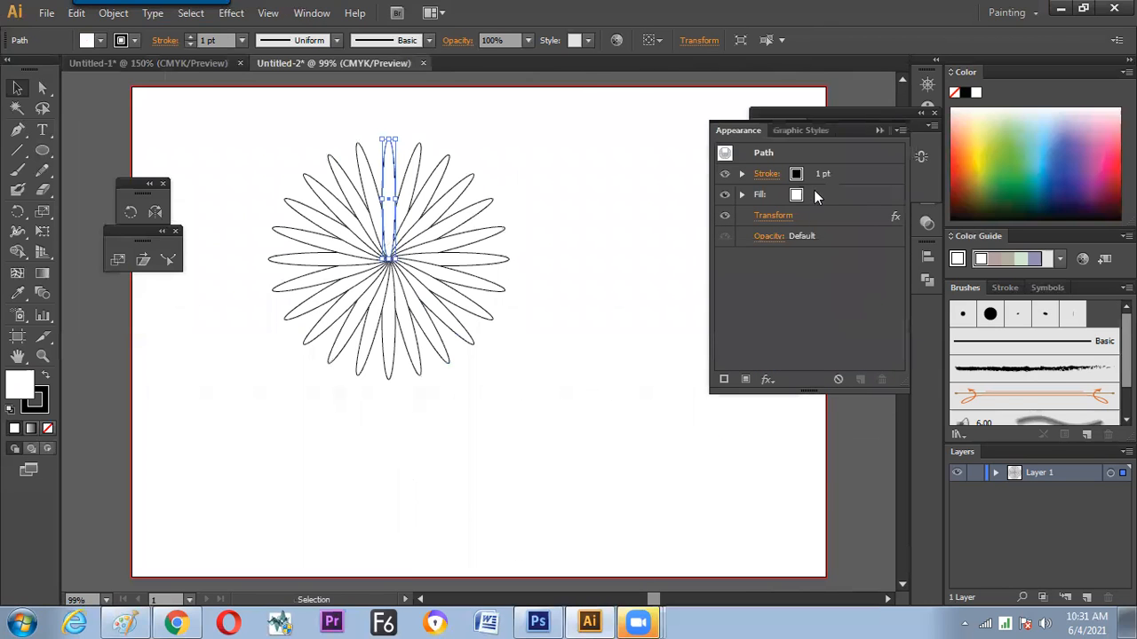
# Toggle the visibility of the ellipse's Transform effect off and back on
pyautogui.click(725, 216)
pyautogui.click(726, 215)
pyautogui.click(726, 215)
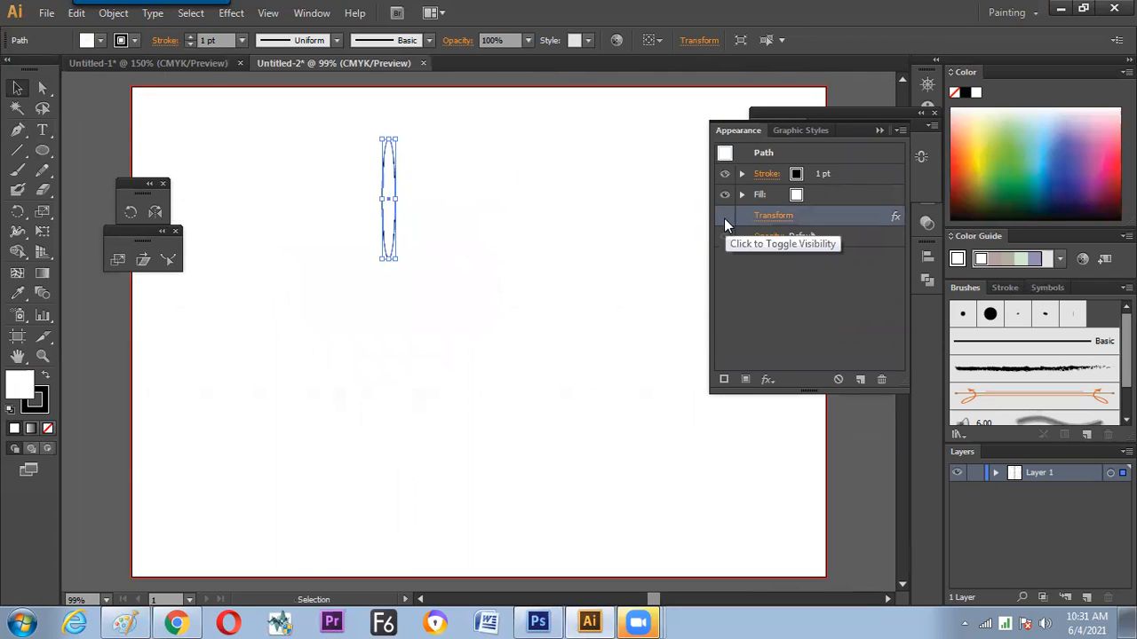
pyautogui.click(723, 217)
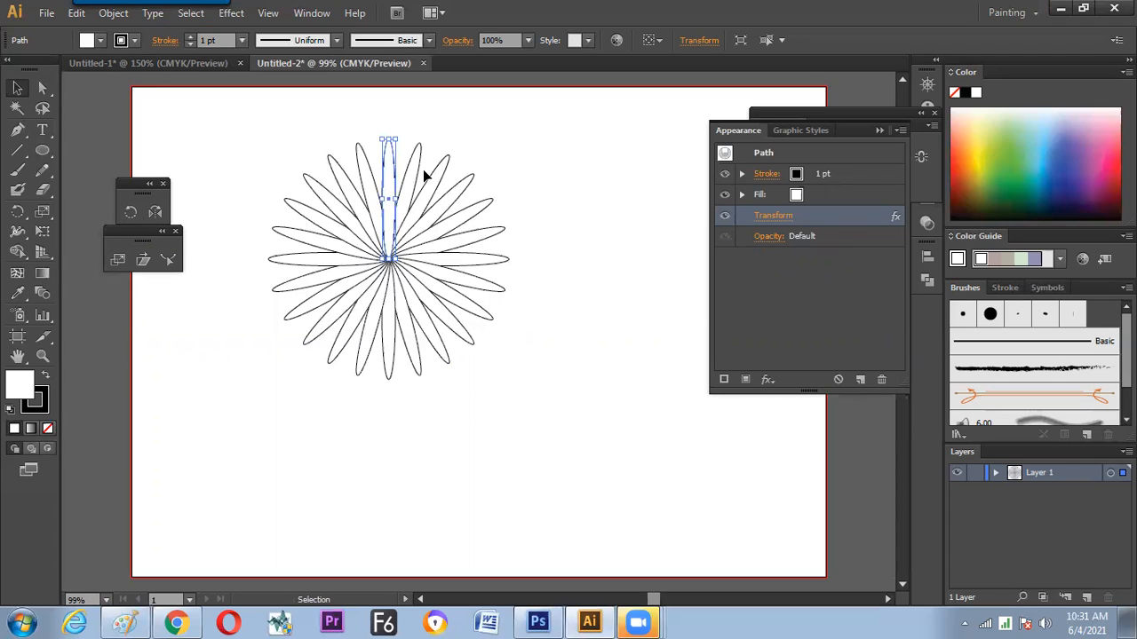
# Reopen the ellipse's Transform effect with preview on and try a rotation angle of 40°
pyautogui.click(783, 215)
pyautogui.click(659, 490)
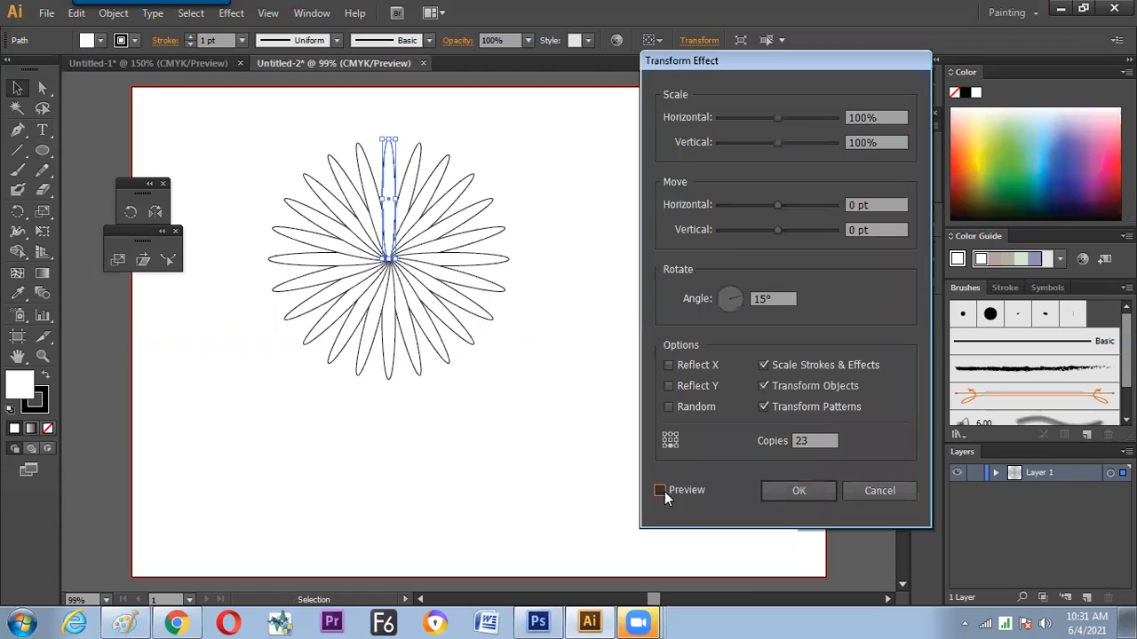
pyautogui.moveTo(743, 300); pyautogui.dragTo(716, 292)
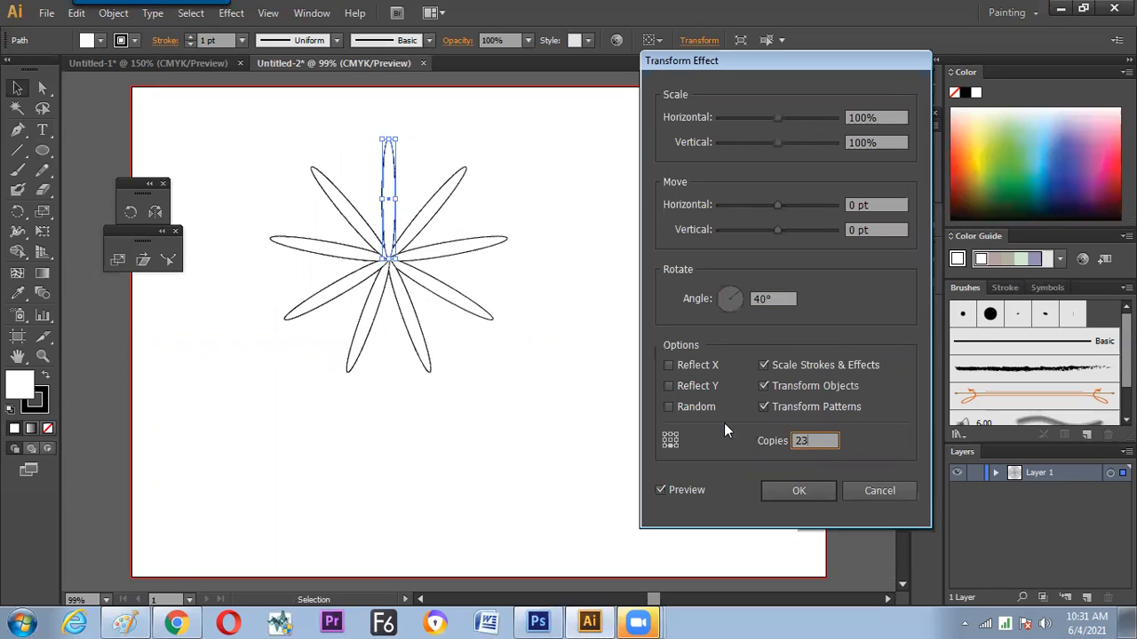
# Set the Transform effect's rotation angle to 360/24 and turn off the preview
pyautogui.click(773, 299)
pyautogui.write('36')
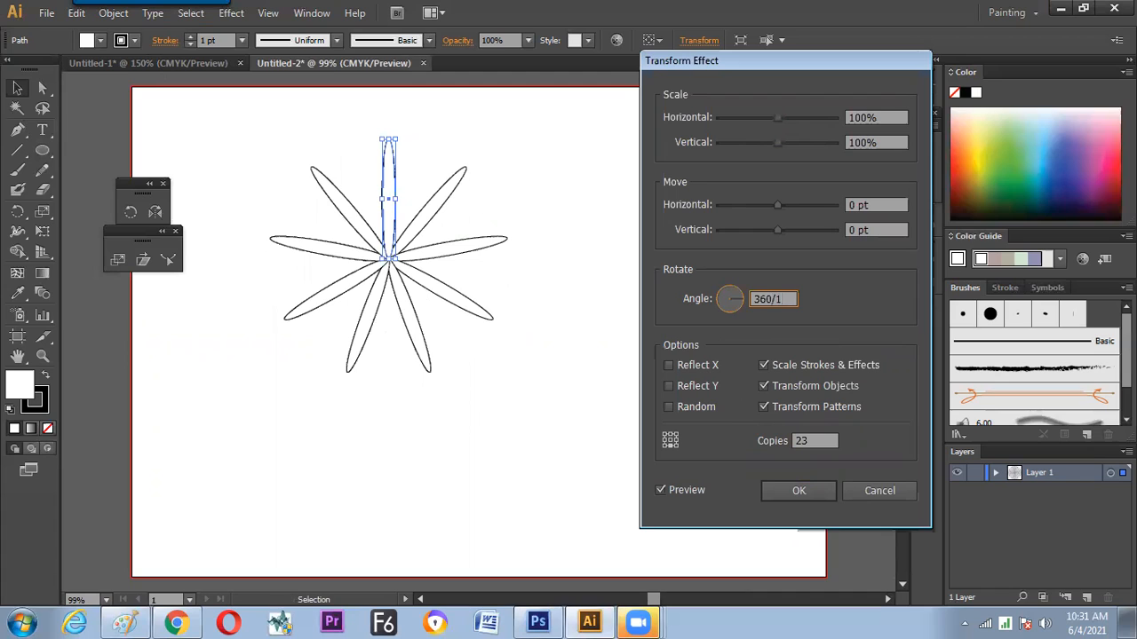
pyautogui.write('0/24')
pyautogui.click(679, 489)
pyautogui.moveTo(816, 442); pyautogui.dragTo(793, 442)
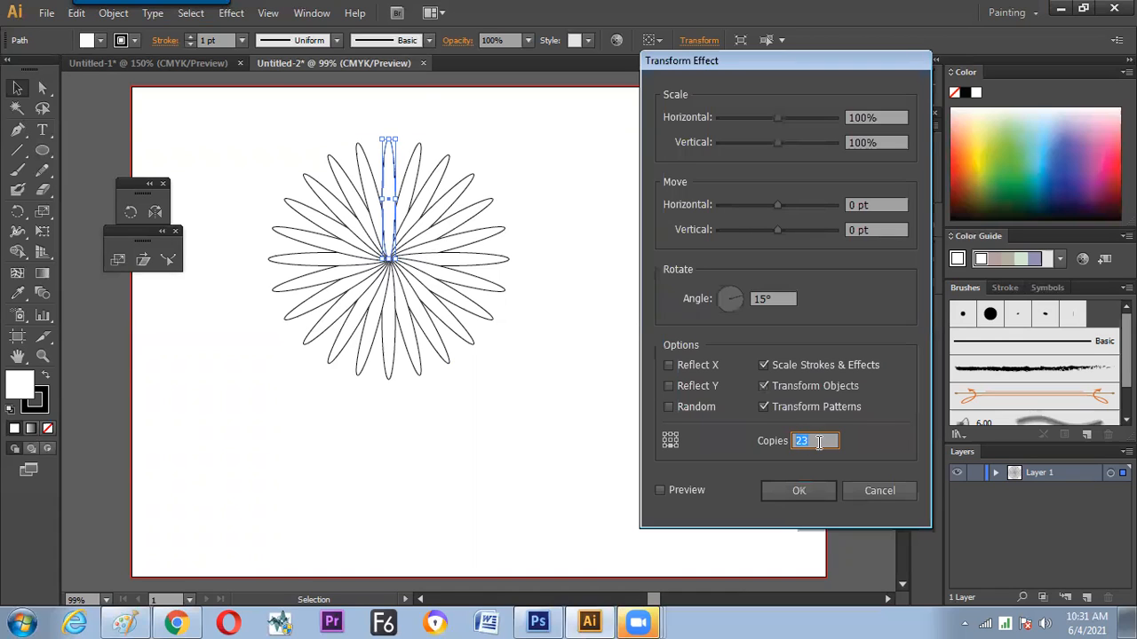
pyautogui.click(782, 303)
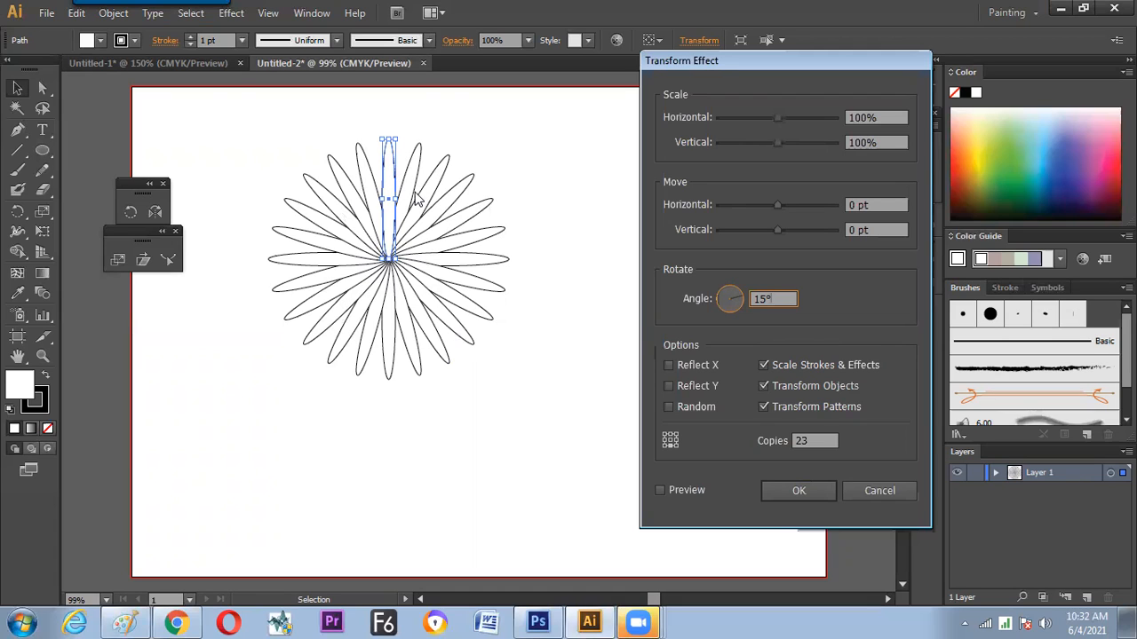
# Try 5 copies in the Transform effect with the preview turned on
pyautogui.moveTo(811, 442); pyautogui.dragTo(2, 597)
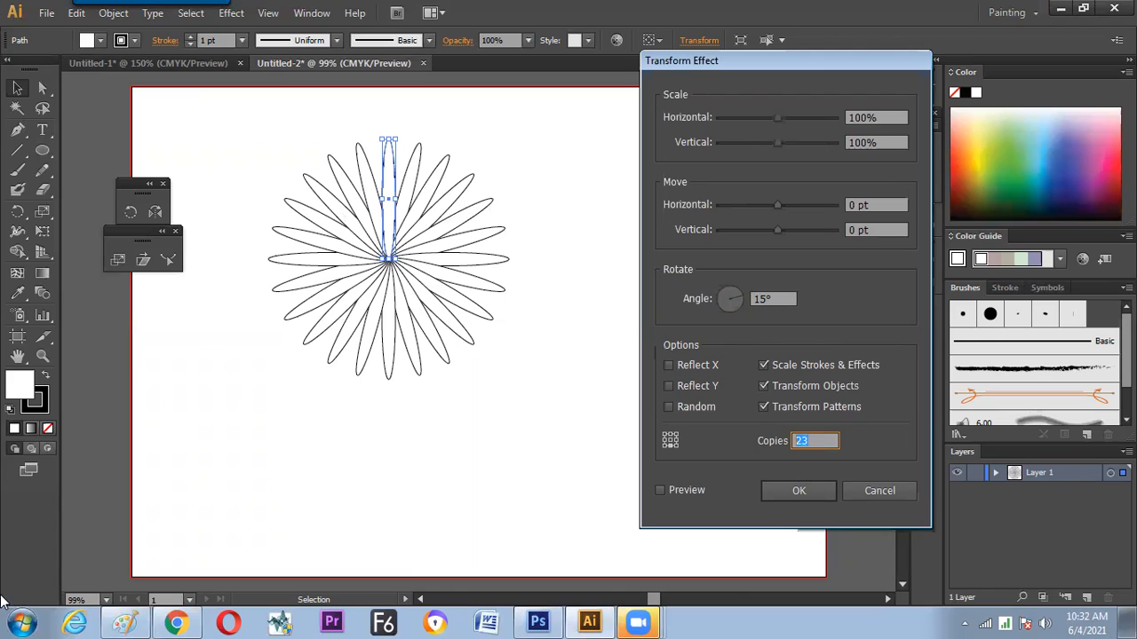
pyautogui.write('5')
pyautogui.click(677, 491)
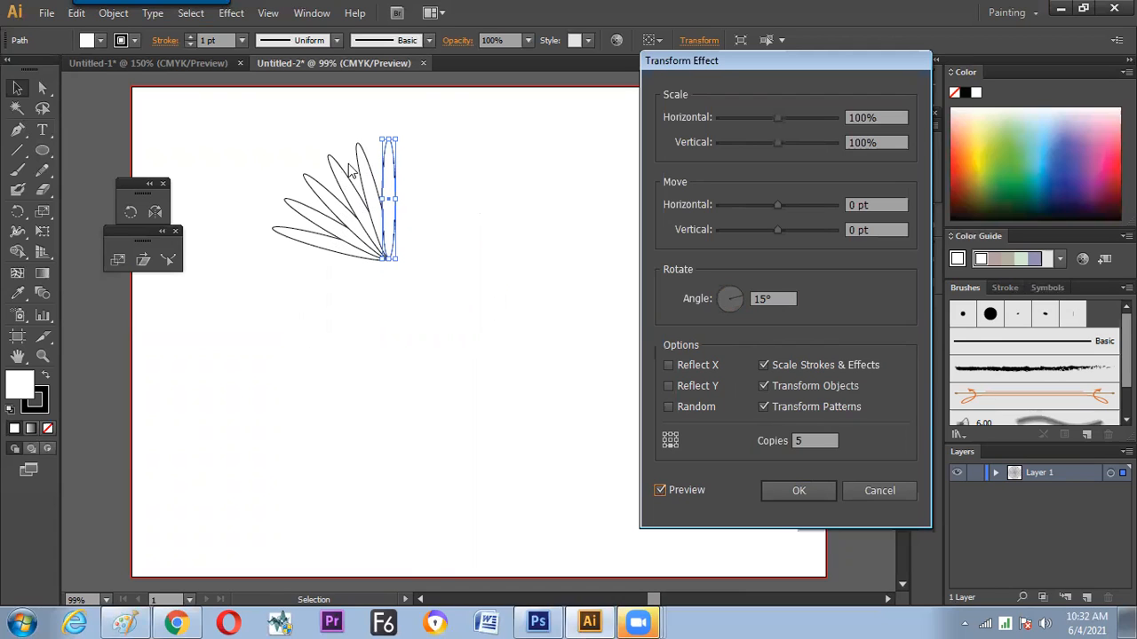
# Raise the Transform effect's number of copies step by step to 23
pyautogui.click(806, 441)
pyautogui.press('Up')
pyautogui.press('Up')
pyautogui.press('Up')
pyautogui.press('Up')
pyautogui.press('Up')
pyautogui.press('Up')
pyautogui.press('Up')
pyautogui.press('Up')
pyautogui.press('Up')
pyautogui.press('Up')
pyautogui.press('Up')
pyautogui.press('Up')
pyautogui.press('Up')
pyautogui.press('Up')
pyautogui.press('Up')
pyautogui.press('Up')
pyautogui.press('Up')
pyautogui.press('Up')
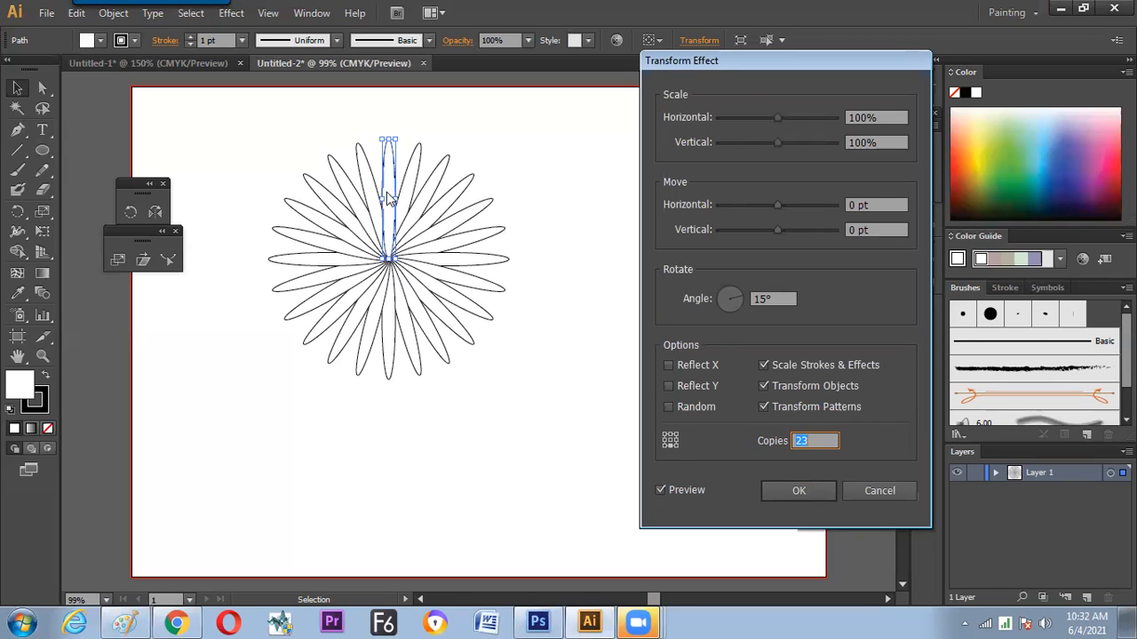
# Try vertical move offsets of 6 pt and below zero in the Transform effect, and reset the offset to 0 pt
pyautogui.moveTo(779, 228); pyautogui.dragTo(781, 228)
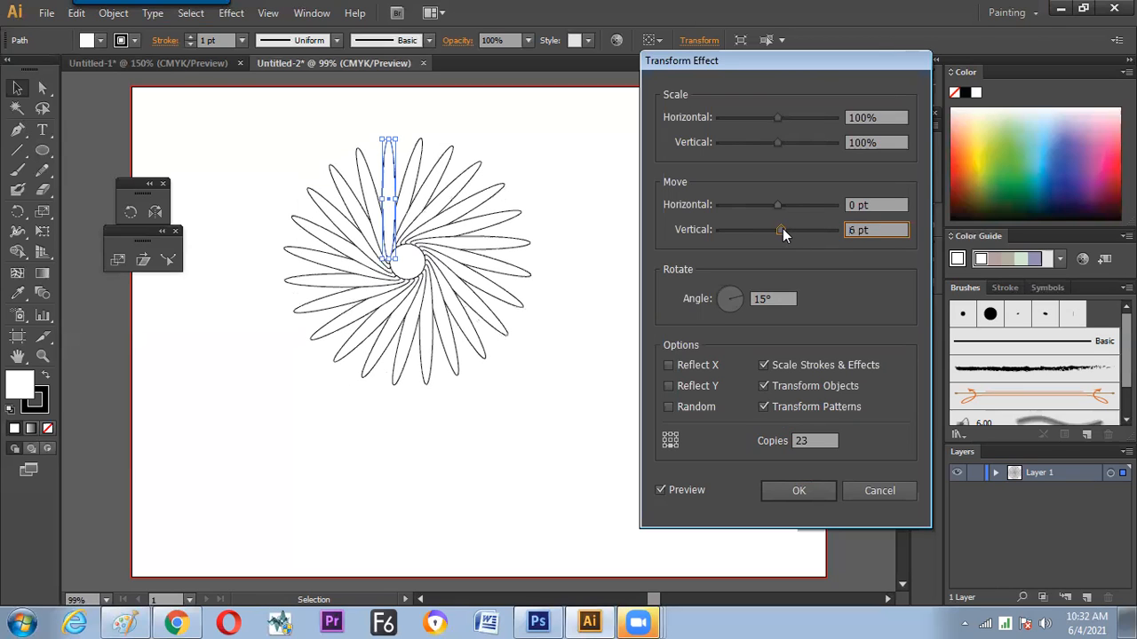
pyautogui.moveTo(775, 232)
pyautogui.mouseDown()
pyautogui.moveTo(792, 230)
pyautogui.moveTo(767, 230)
pyautogui.moveTo(777, 230)
pyautogui.mouseUp()
pyautogui.write('0')
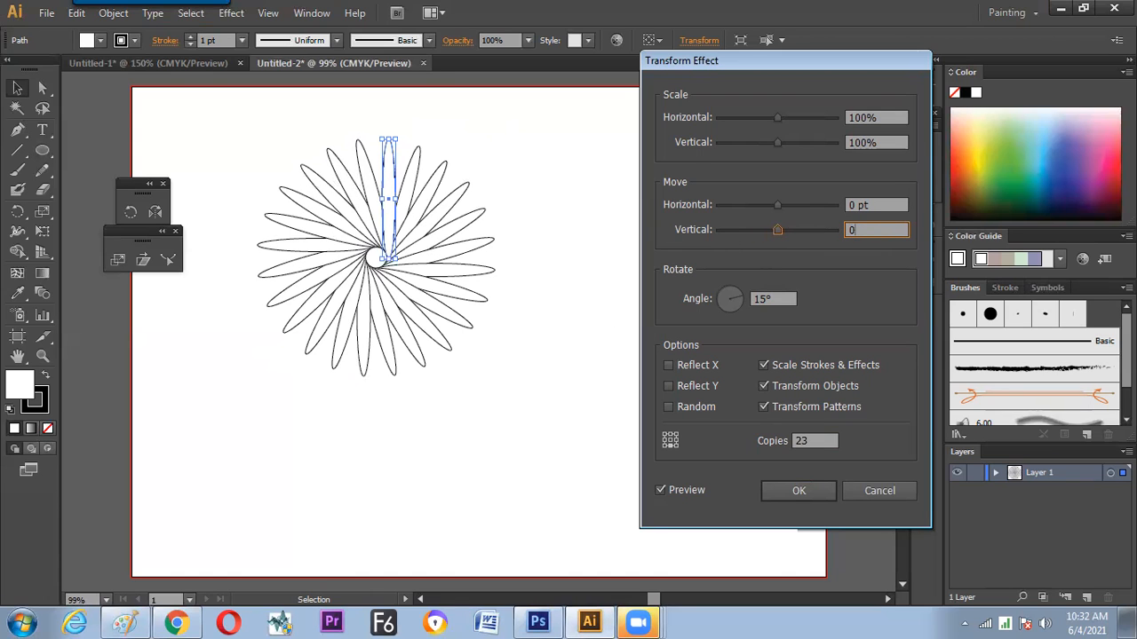
pyautogui.hotkey('shift', 'Tab')
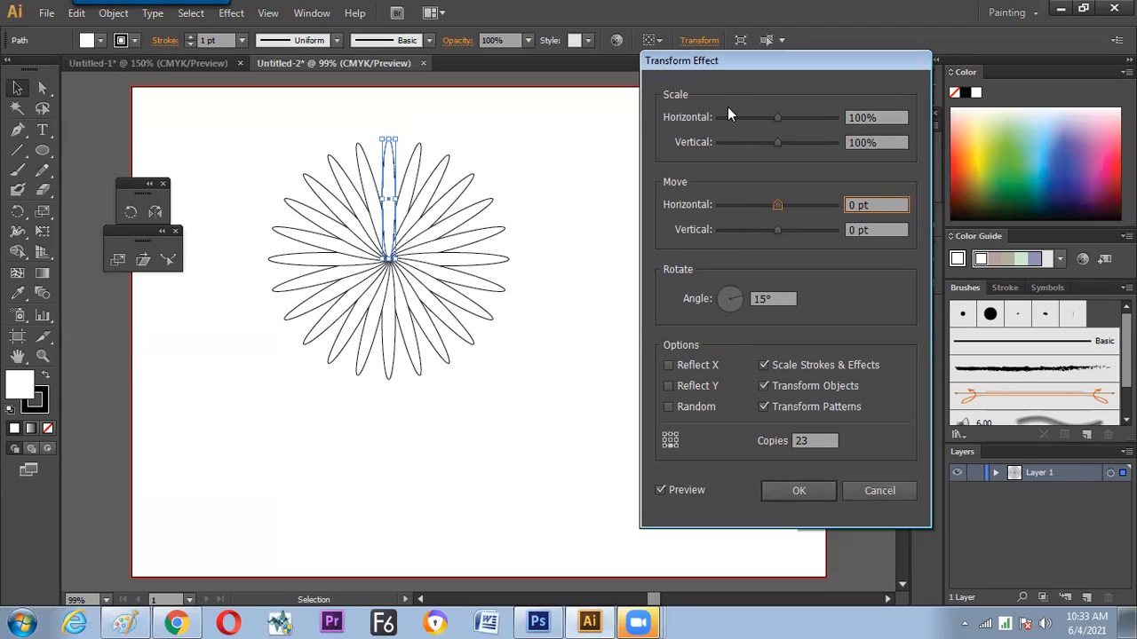
# Apply the Transform effect and move the ellipse flower further left and slightly up on the artboard
pyautogui.click(786, 490)
pyautogui.click(527, 253)
pyautogui.moveTo(393, 258); pyautogui.dragTo(356, 253)
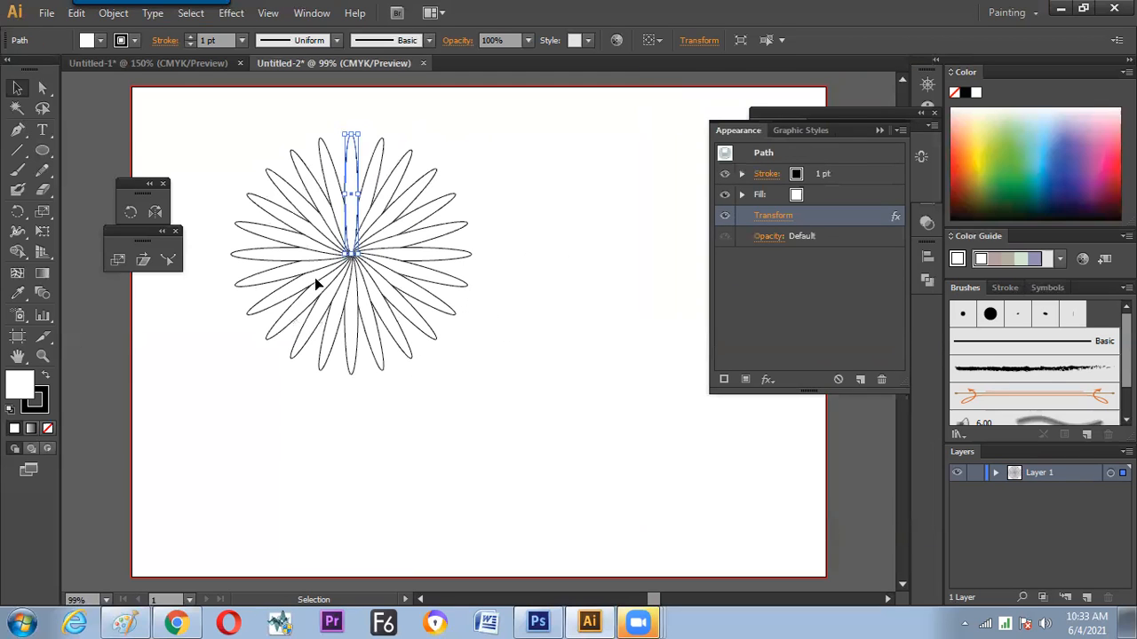
# Configure the Polar Grid tool with 0 concentric dividers and 24 radial dividers
pyautogui.click(18, 151)
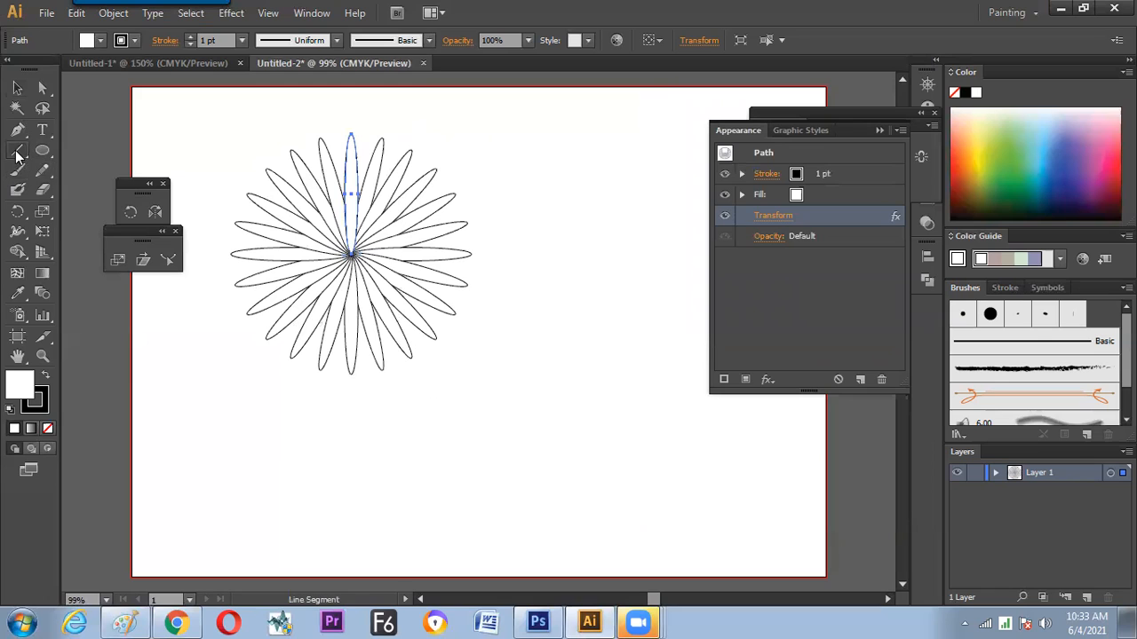
pyautogui.click(17, 152)
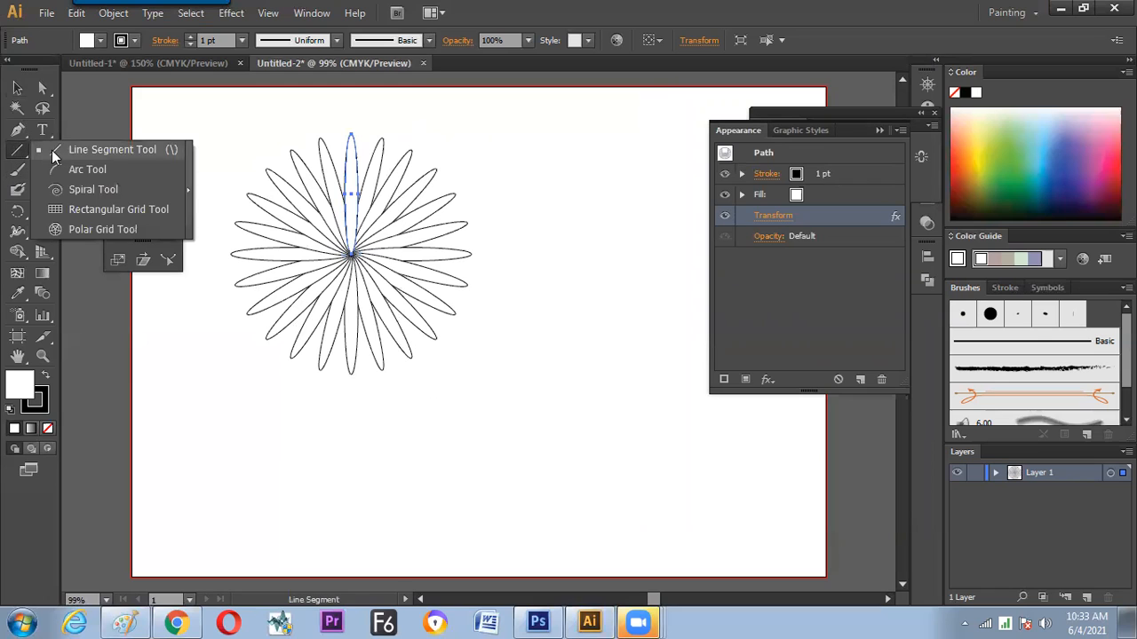
pyautogui.click(97, 232)
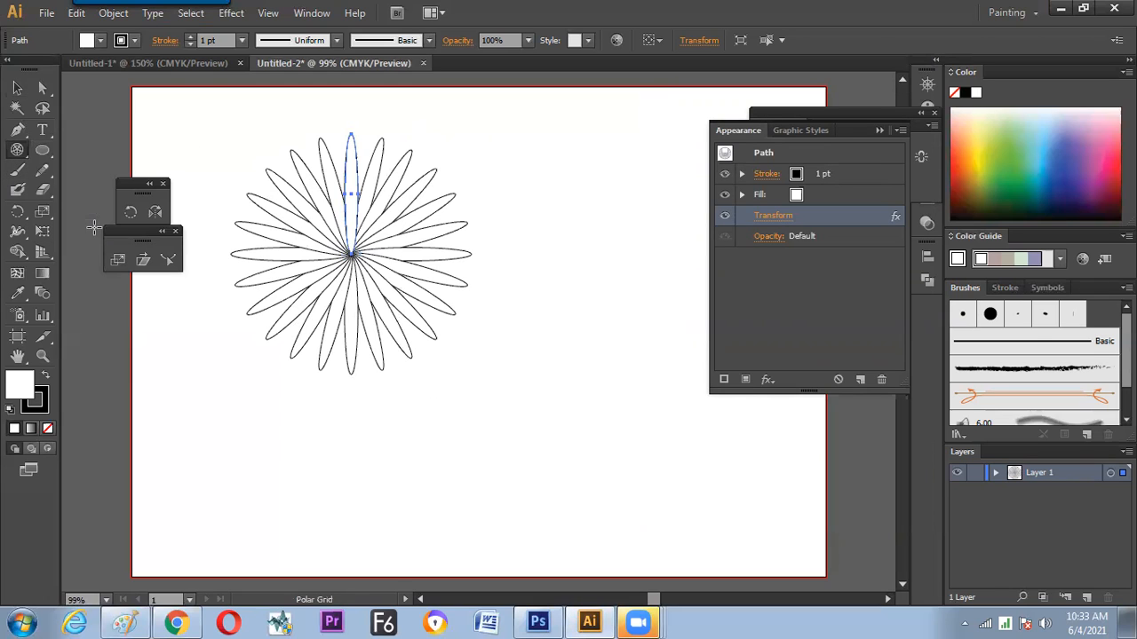
pyautogui.doubleClick(18, 151)
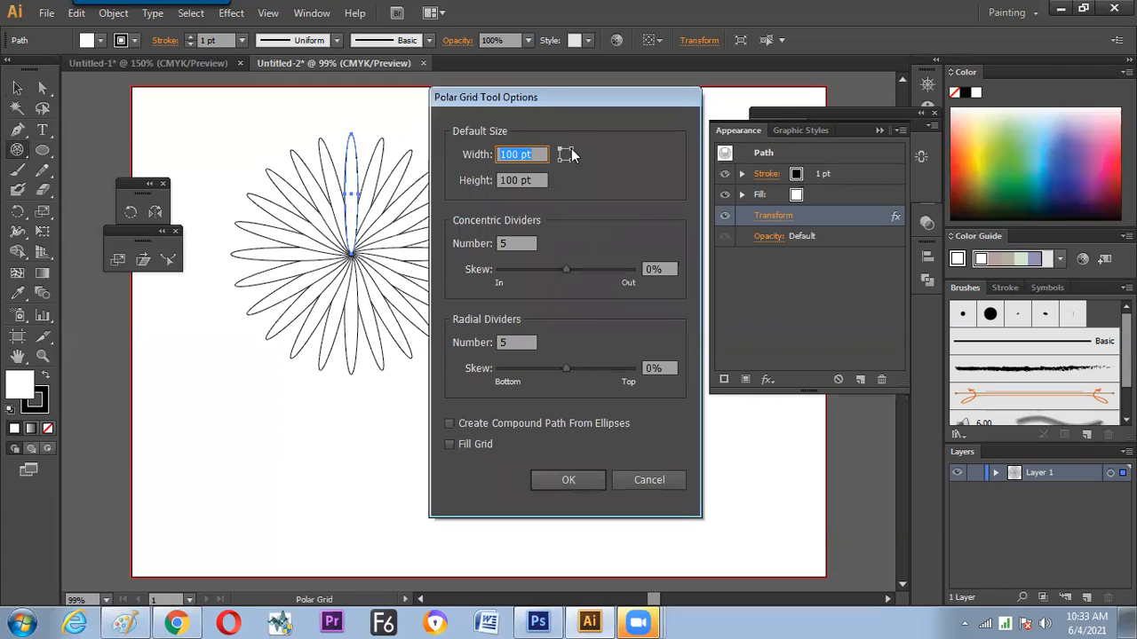
pyautogui.moveTo(599, 104); pyautogui.dragTo(699, 85)
pyautogui.click(615, 224)
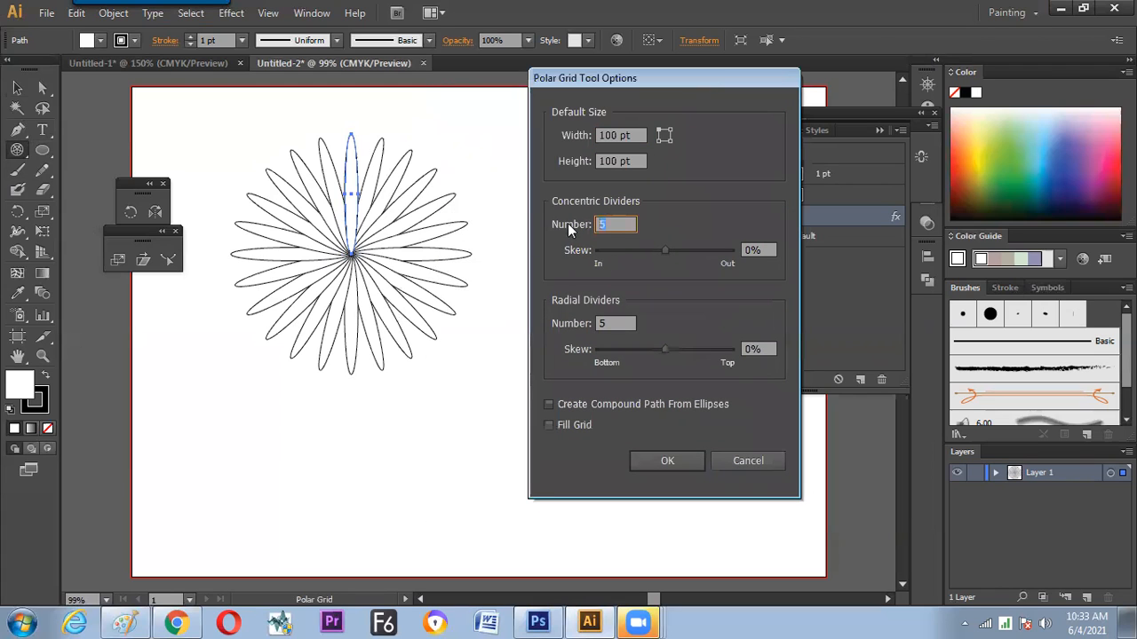
pyautogui.write('0')
pyautogui.click(611, 323)
pyautogui.write('24')
pyautogui.click(619, 222)
pyautogui.click(668, 463)
# Draw a circular polar grid beside the ellipse flower, align it roughly with the flower's center, and clear the selection
pyautogui.moveTo(594, 259); pyautogui.dragTo(705, 369)
pyautogui.click(17, 89)
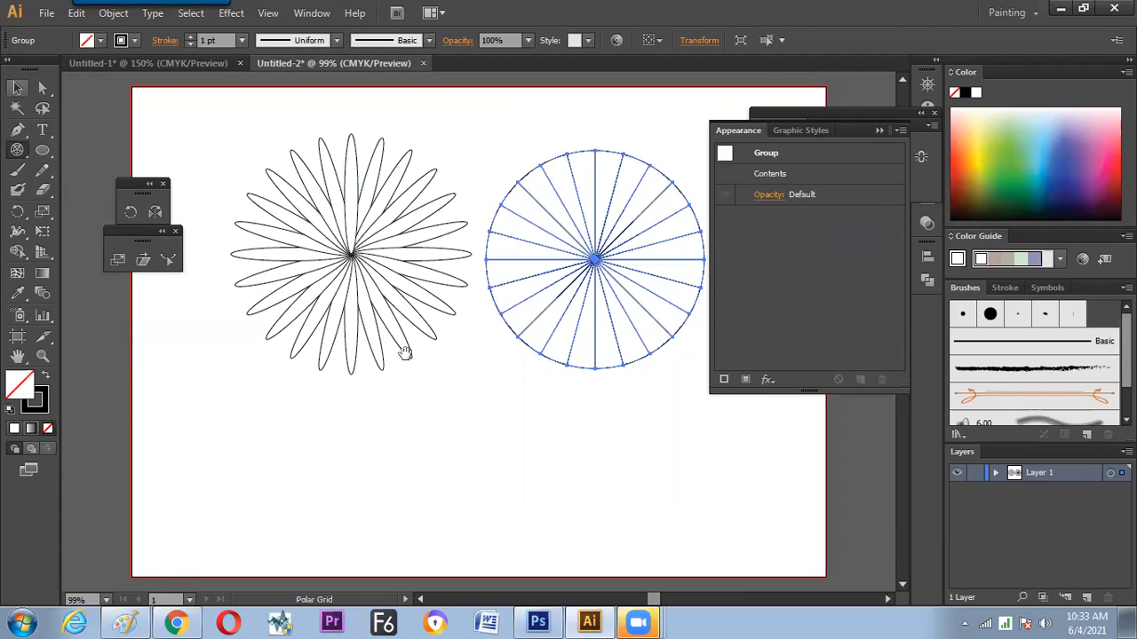
pyautogui.moveTo(405, 353); pyautogui.dragTo(335, 348)
pyautogui.click(418, 379)
pyautogui.moveTo(526, 261); pyautogui.dragTo(541, 254)
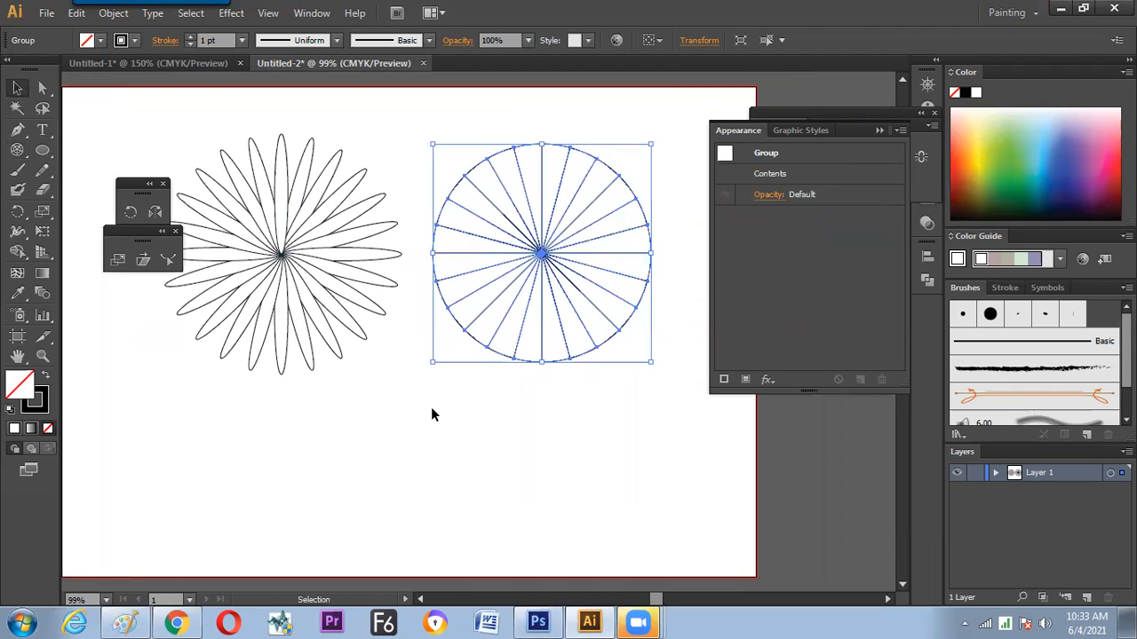
pyautogui.click(440, 387)
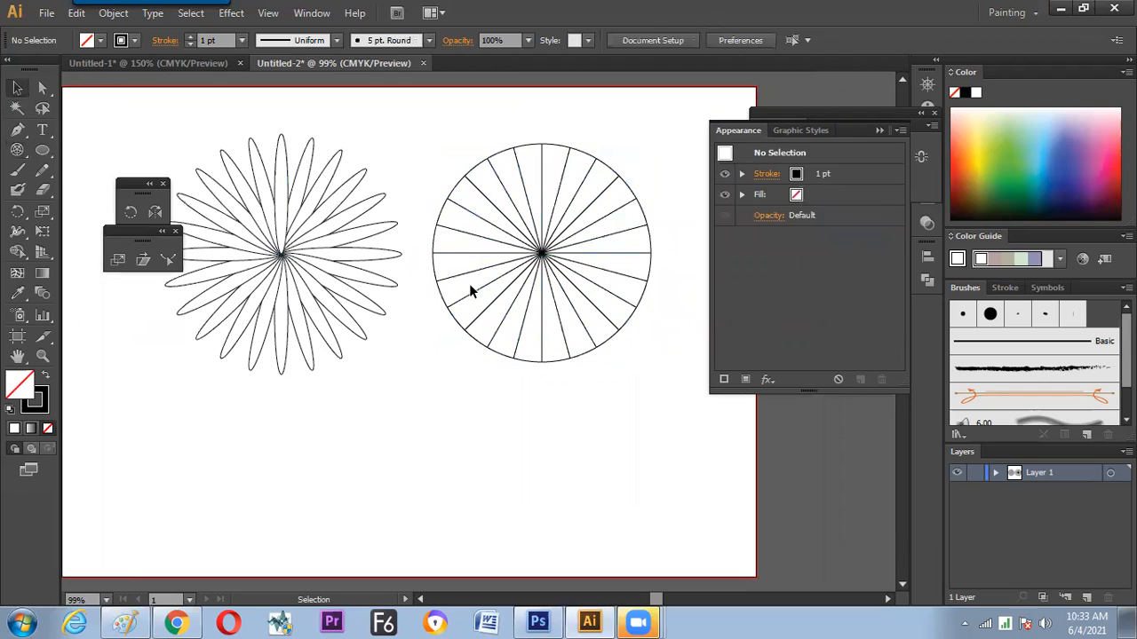
# Ungroup the polar grid and clear the selection
pyautogui.click(546, 258)
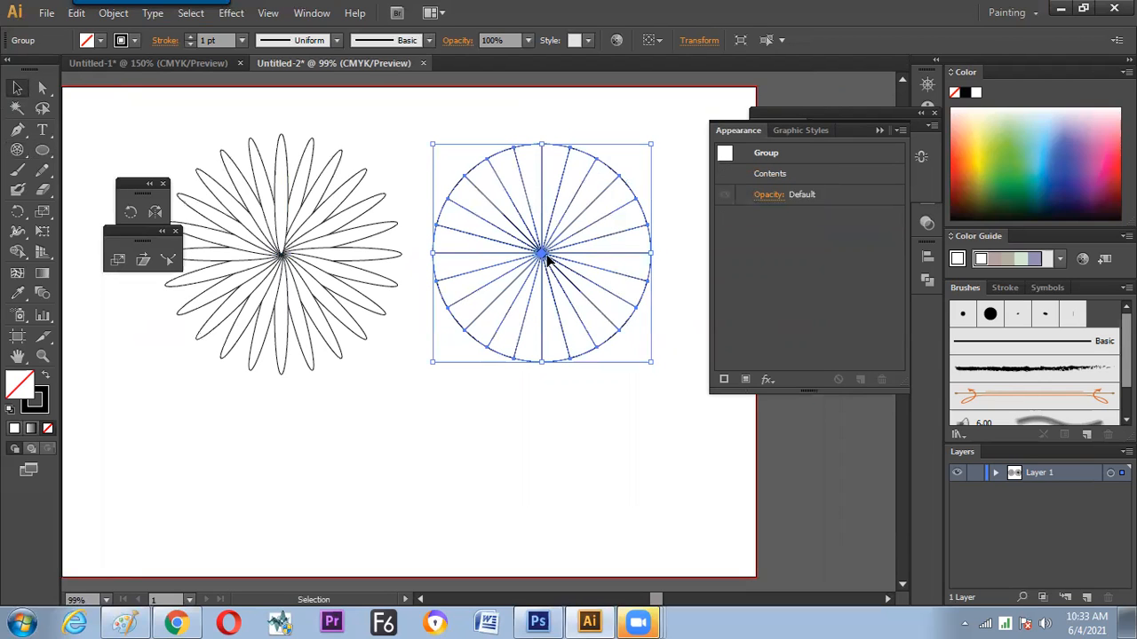
pyautogui.rightClick(544, 255)
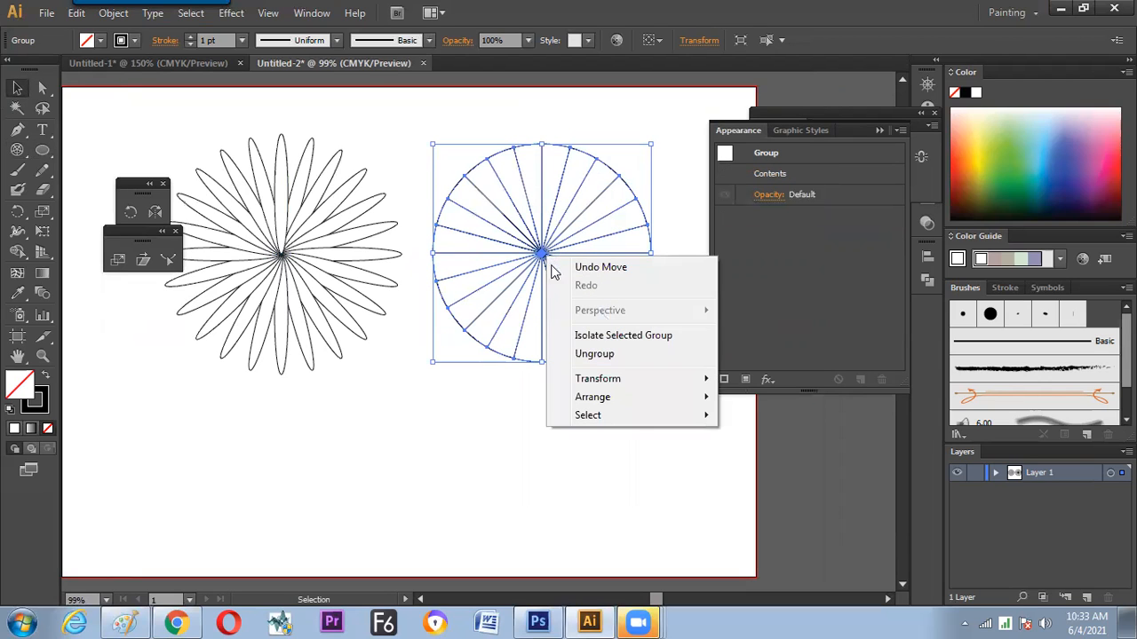
pyautogui.click(586, 354)
pyautogui.click(436, 412)
# Expand the appearance of the ellipse flower into separate shapes
pyautogui.click(284, 245)
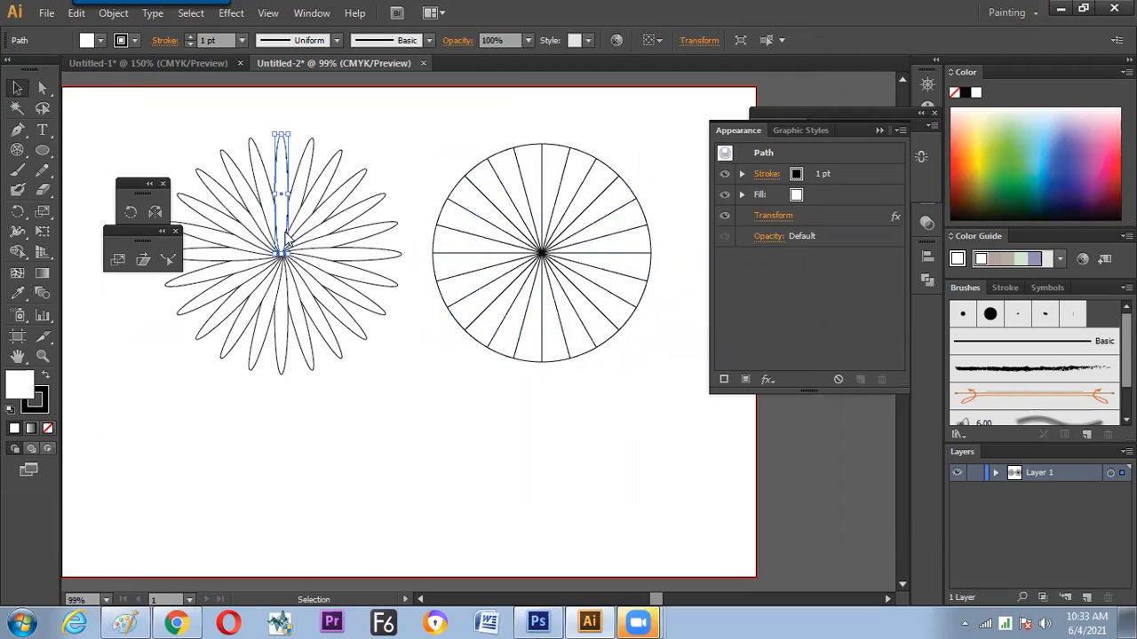
pyautogui.rightClick(285, 231)
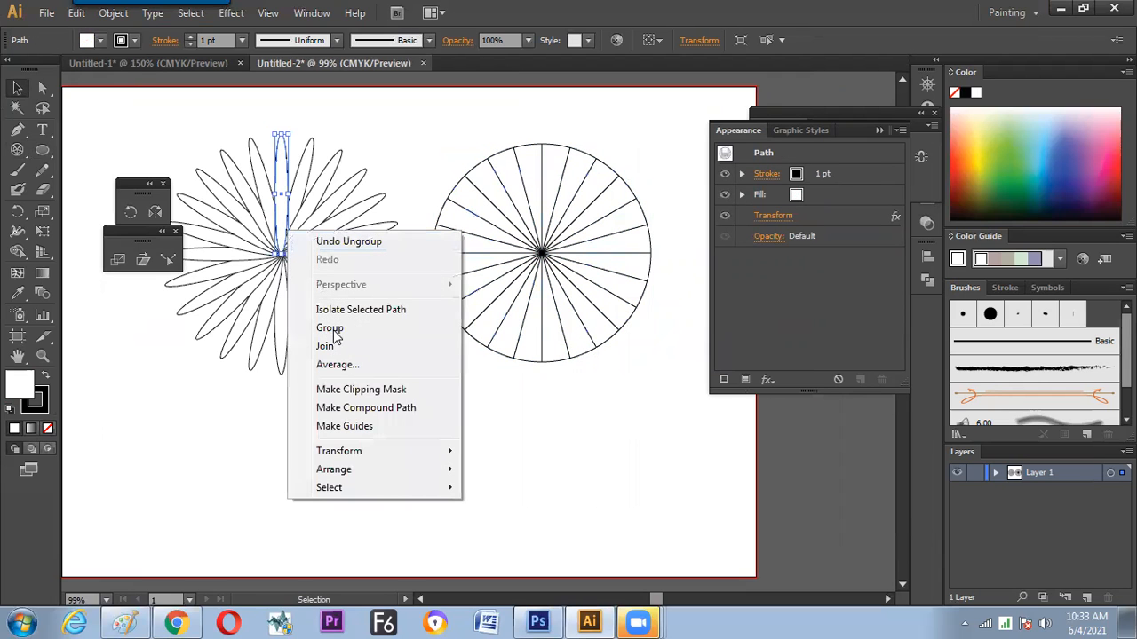
pyautogui.click(113, 16)
pyautogui.click(178, 214)
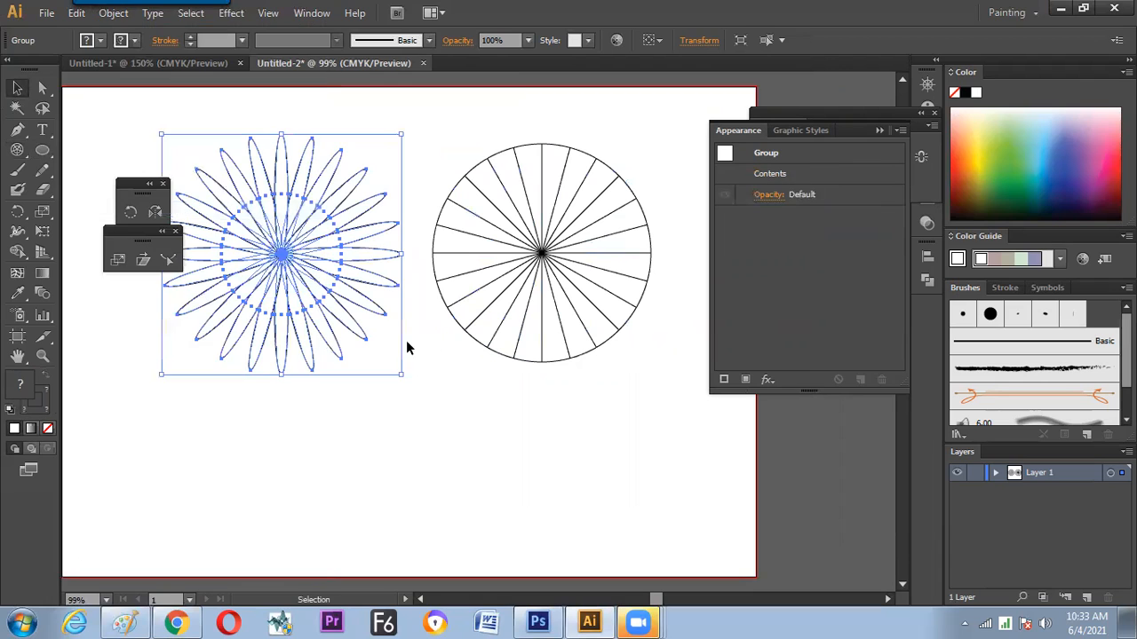
# Ungroup the expanded ellipse flower and select a single petal on its lower right side
pyautogui.rightClick(284, 273)
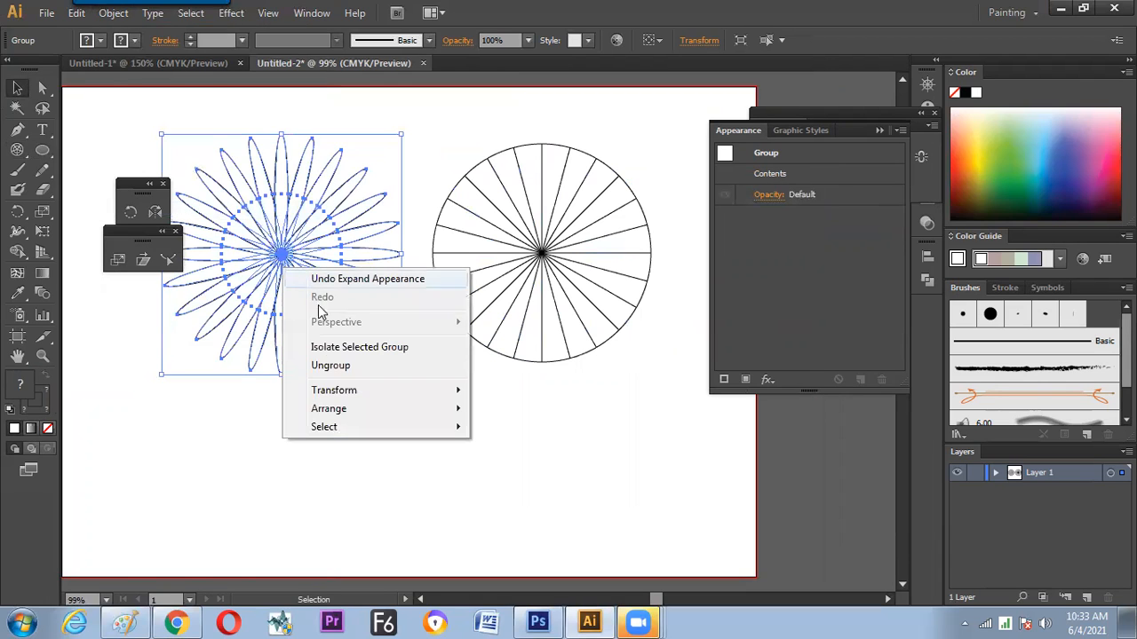
pyautogui.click(329, 368)
pyautogui.click(339, 287)
pyautogui.click(353, 295)
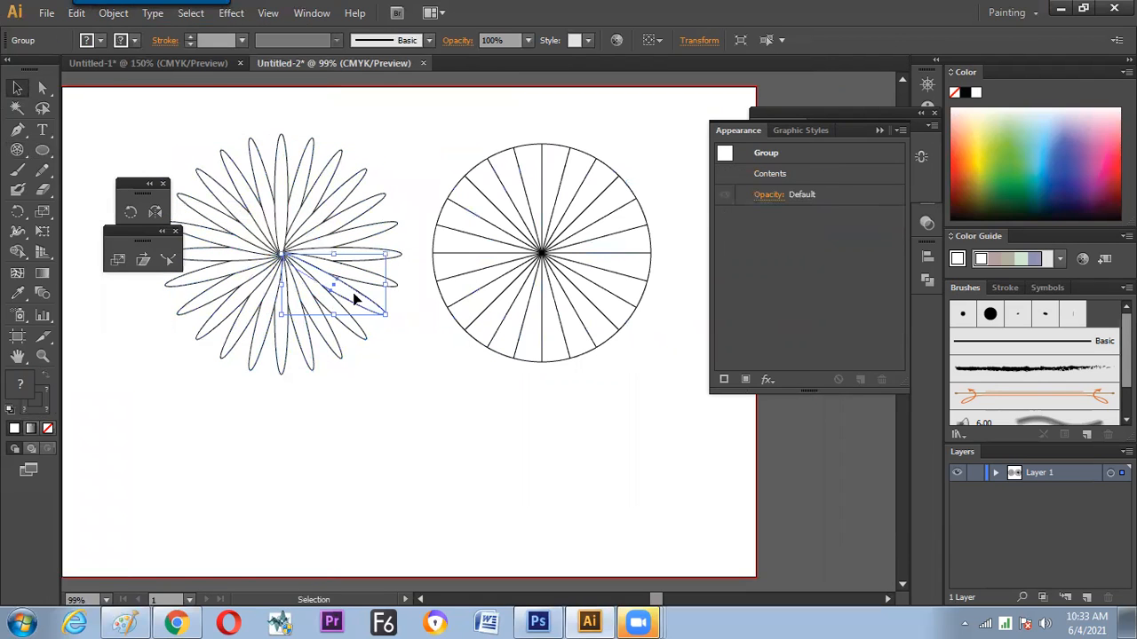
# Ungroup the polar grid once more and delete its outer circle, leaving only the radial lines
pyautogui.click(464, 310)
pyautogui.click(538, 256)
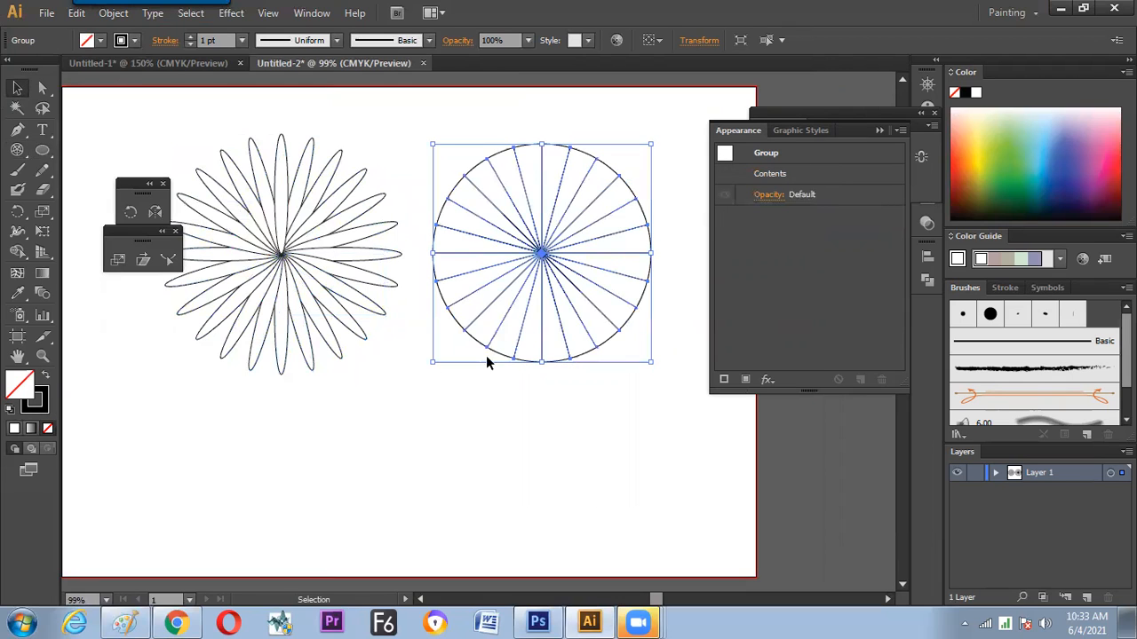
pyautogui.rightClick(530, 274)
pyautogui.click(542, 370)
pyautogui.click(447, 319)
pyautogui.moveTo(449, 324); pyautogui.dragTo(318, 538)
pyautogui.press('Delete')
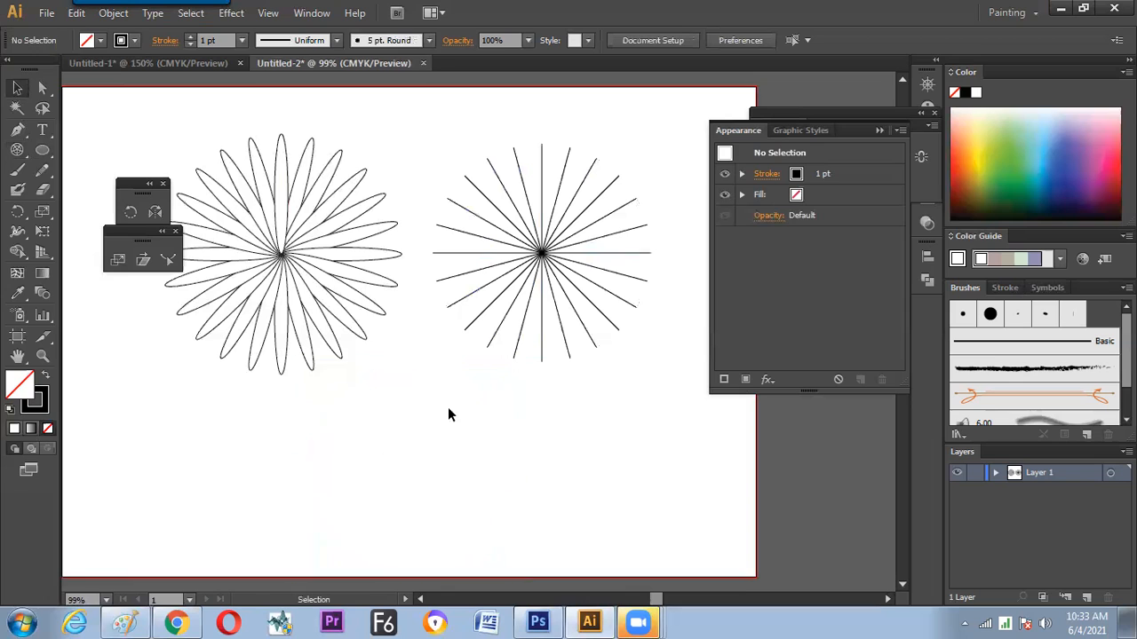
# Apply the elliptical width profile tapered at both ends and a 9 pt stroke to all the radial lines, and clear the selection
pyautogui.moveTo(469, 144)
pyautogui.mouseDown()
pyautogui.moveTo(594, 311)
pyautogui.moveTo(581, 347)
pyautogui.mouseUp()
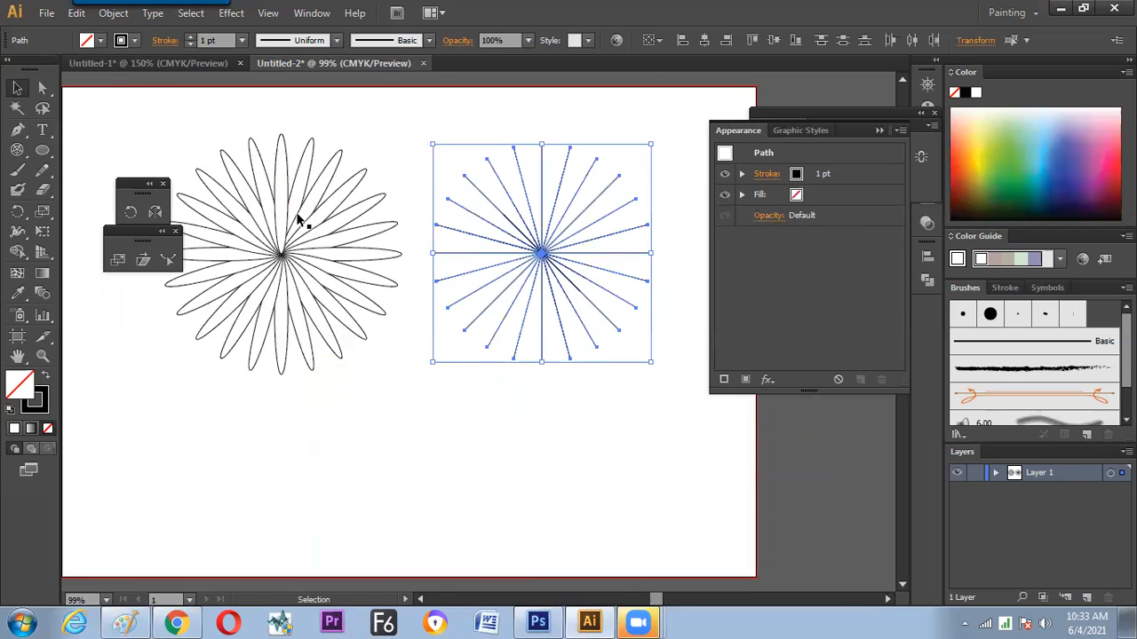
pyautogui.click(333, 40)
pyautogui.click(278, 86)
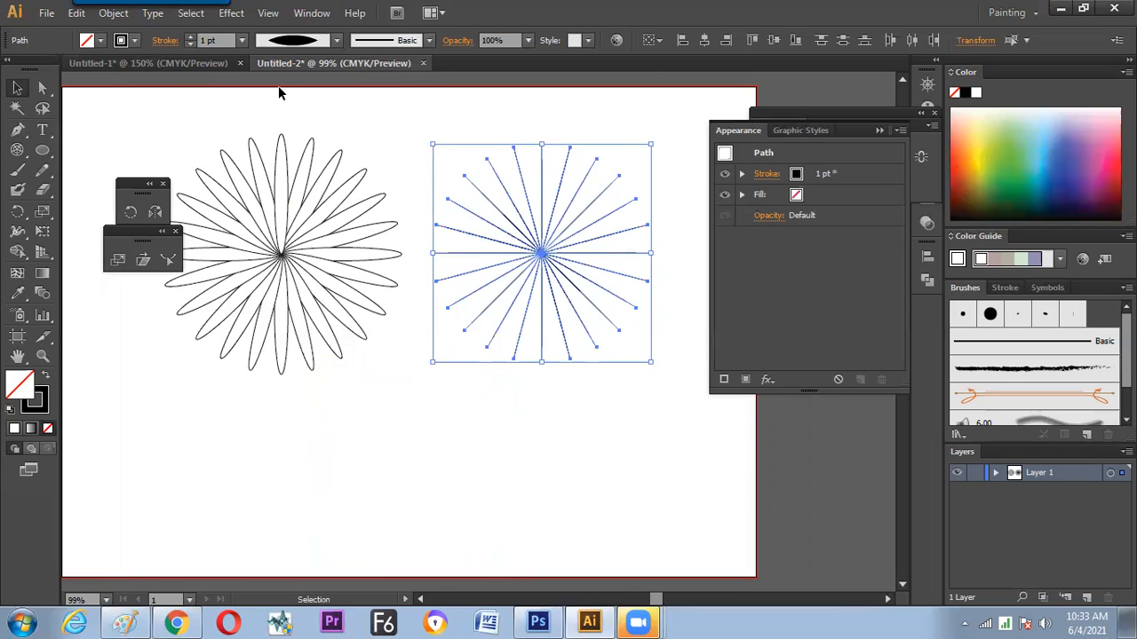
pyautogui.click(244, 41)
pyautogui.click(261, 197)
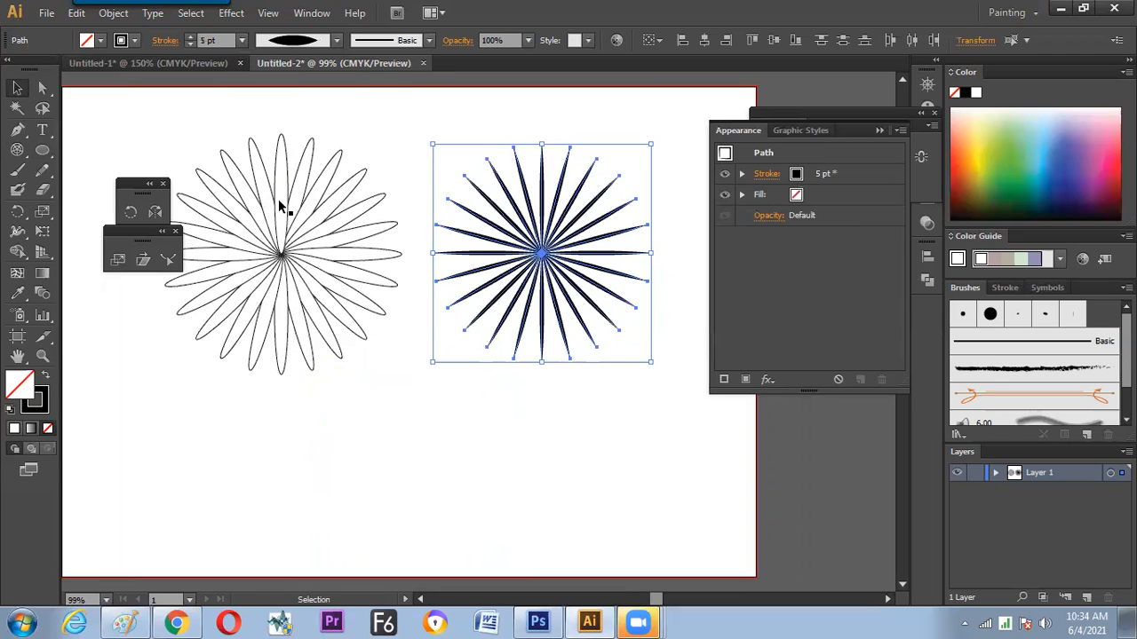
pyautogui.click(242, 40)
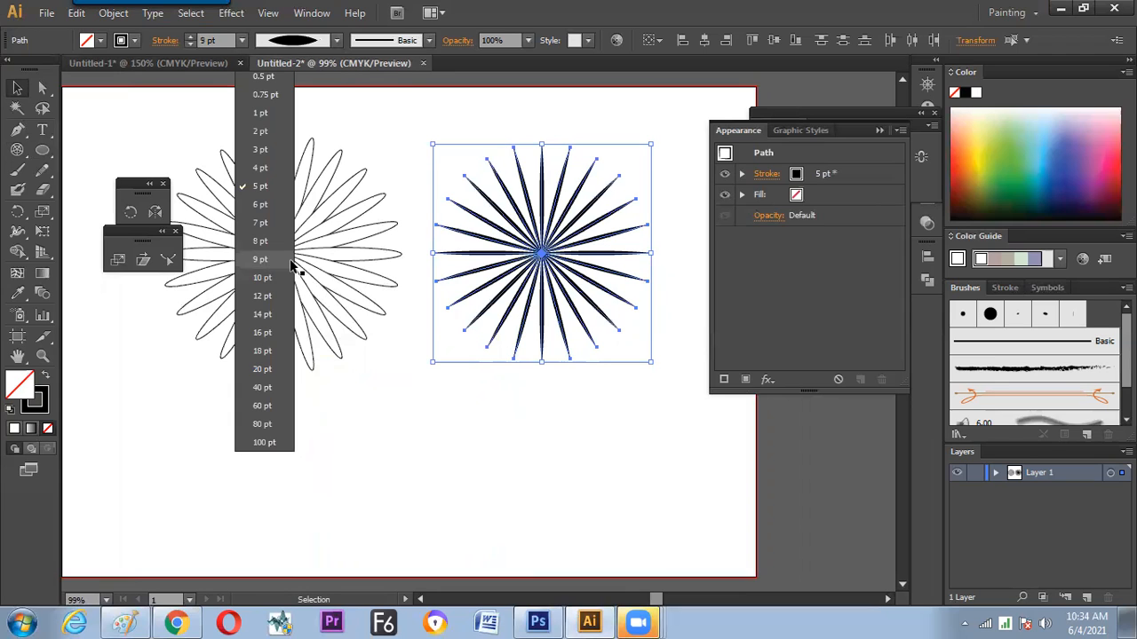
pyautogui.click(453, 447)
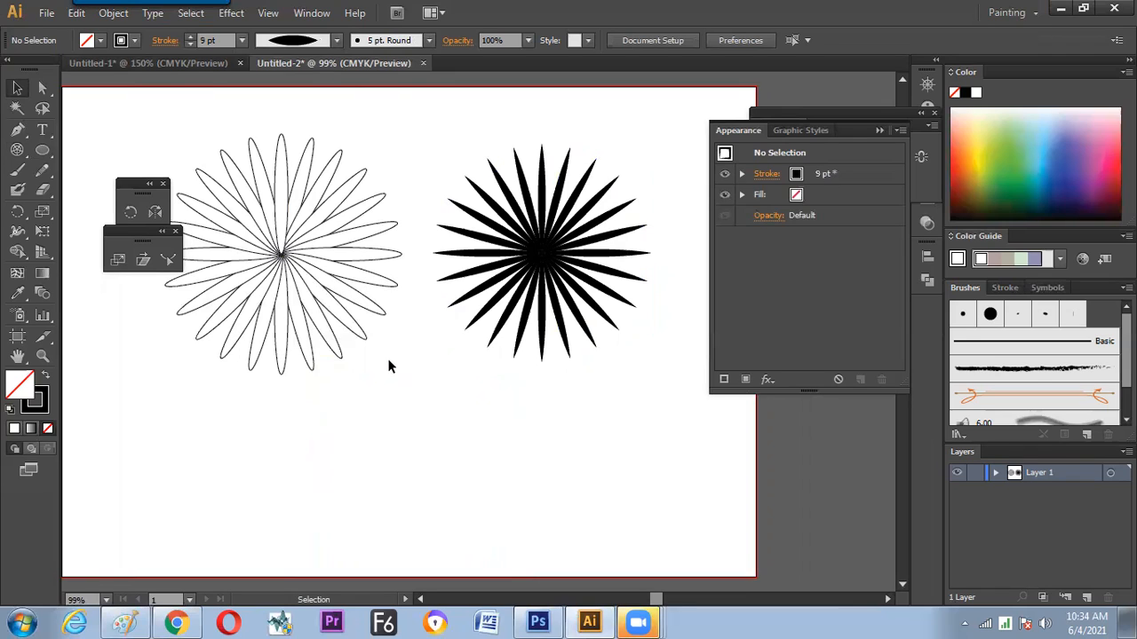
# Try to rotate a single spoke on the upper left side of the black starburst
pyautogui.click(134, 211)
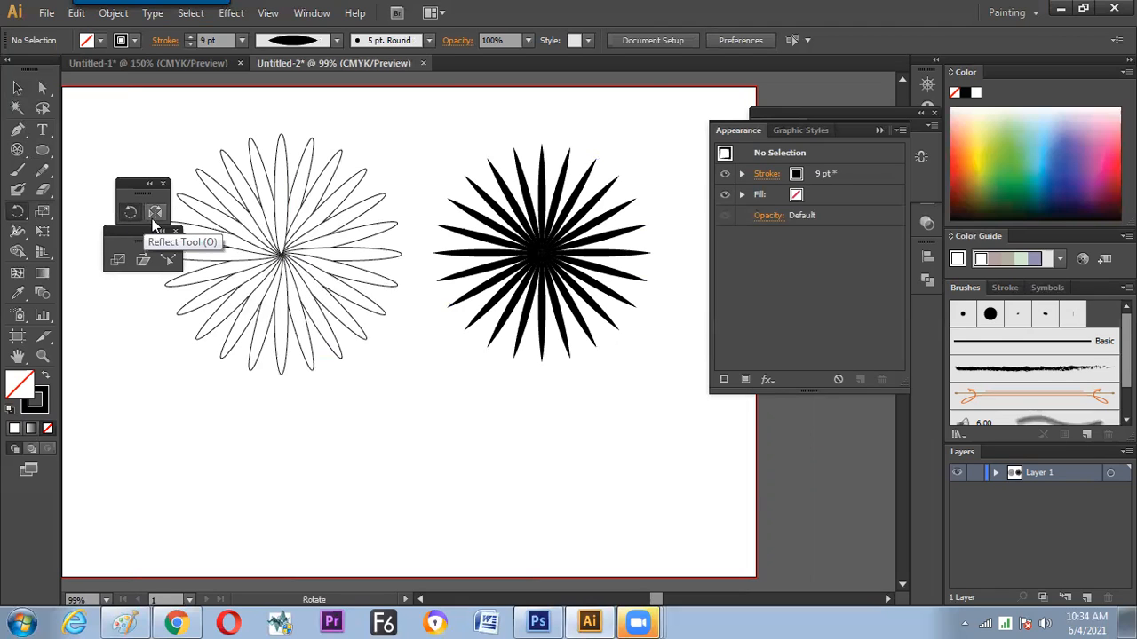
pyautogui.click(17, 88)
pyautogui.click(477, 242)
pyautogui.moveTo(484, 213); pyautogui.dragTo(491, 191)
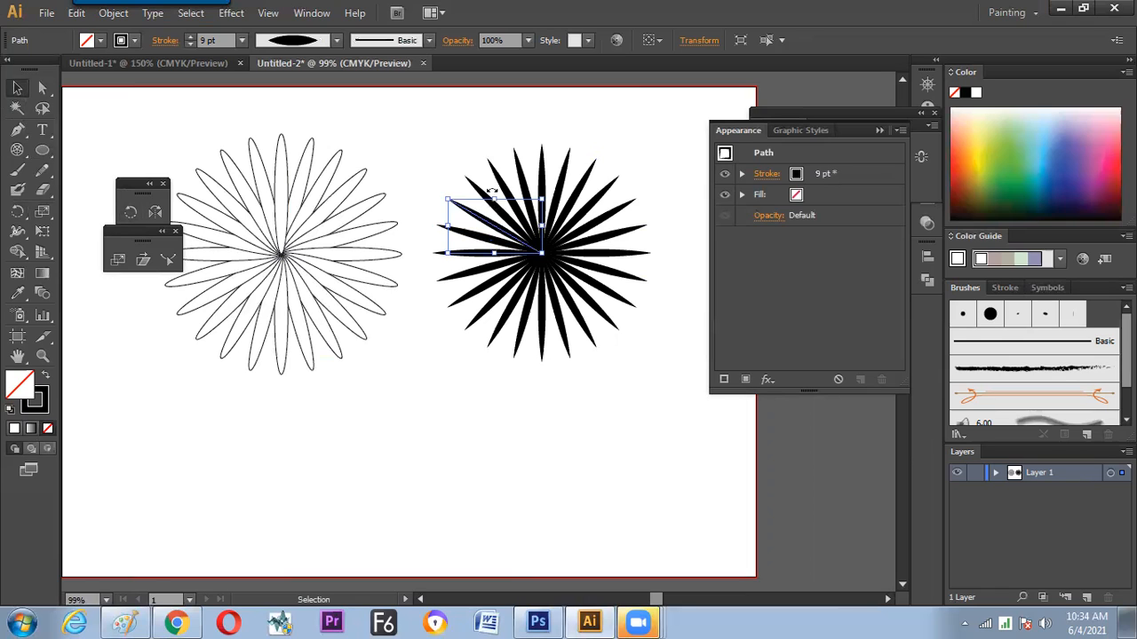
pyautogui.click(482, 384)
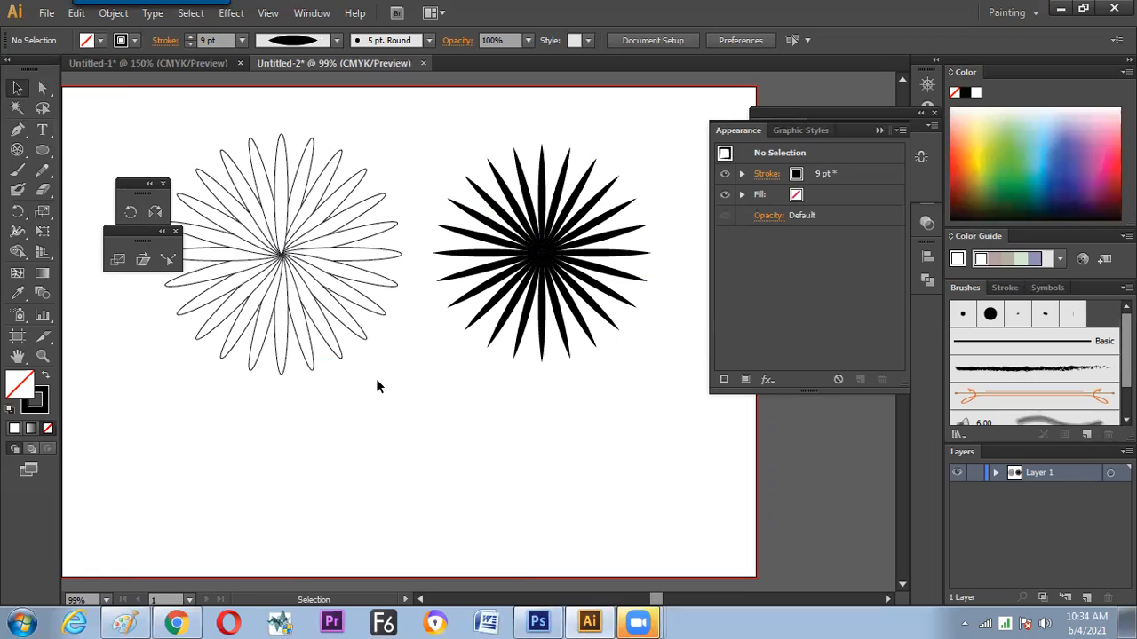
pyautogui.press('space')
pyautogui.moveTo(351, 414)
pyautogui.mouseDown()
pyautogui.moveTo(353, 388)
pyautogui.moveTo(352, 402)
pyautogui.mouseUp()
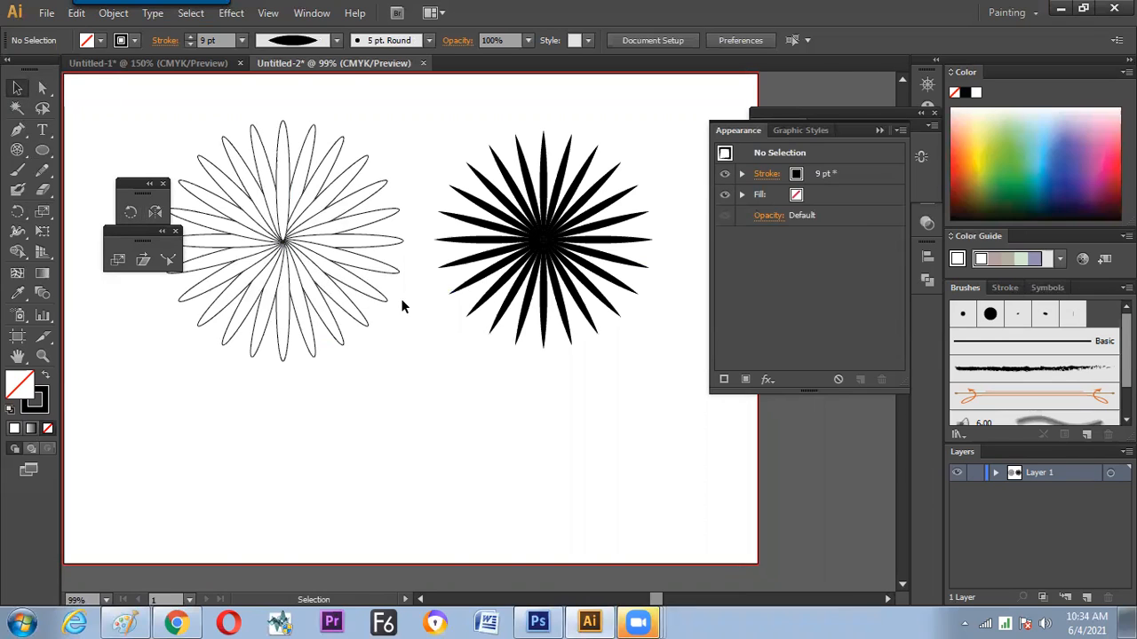
pyautogui.click(481, 179)
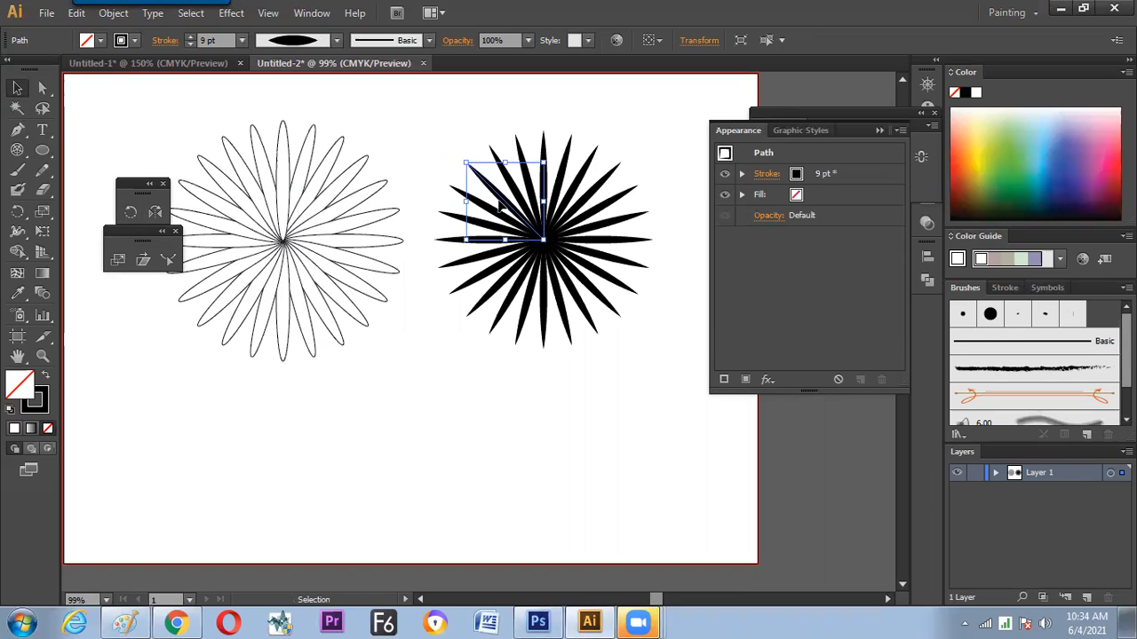
pyautogui.press('a')
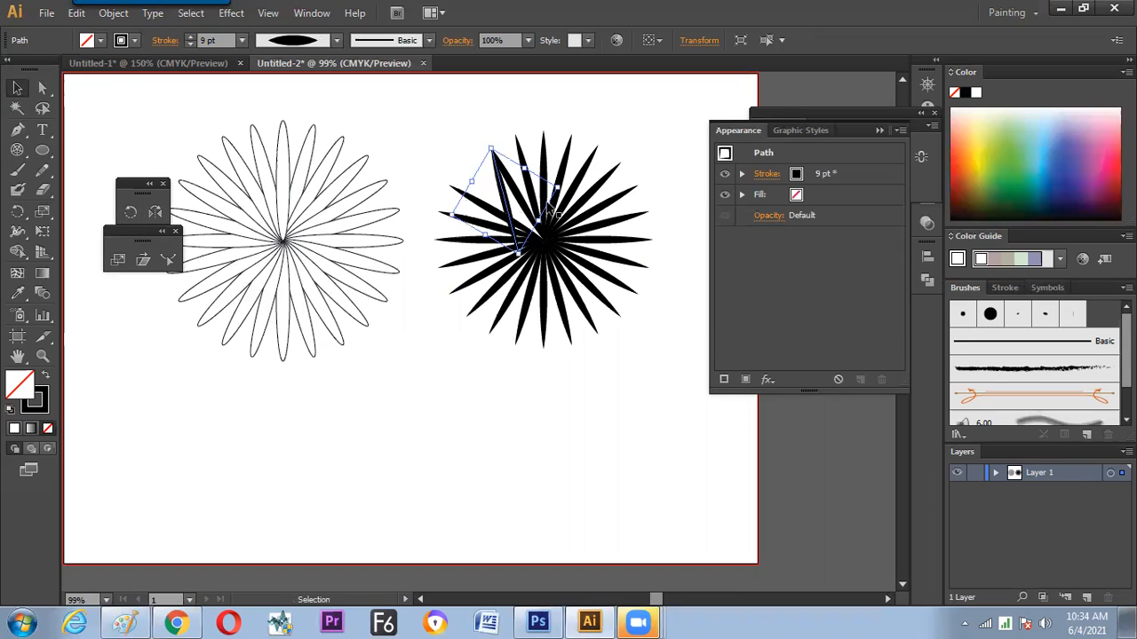
pyautogui.press('v')
# Try to rotate all the starburst's spokes together as one object, and undo the rotation
pyautogui.moveTo(421, 130); pyautogui.dragTo(615, 330)
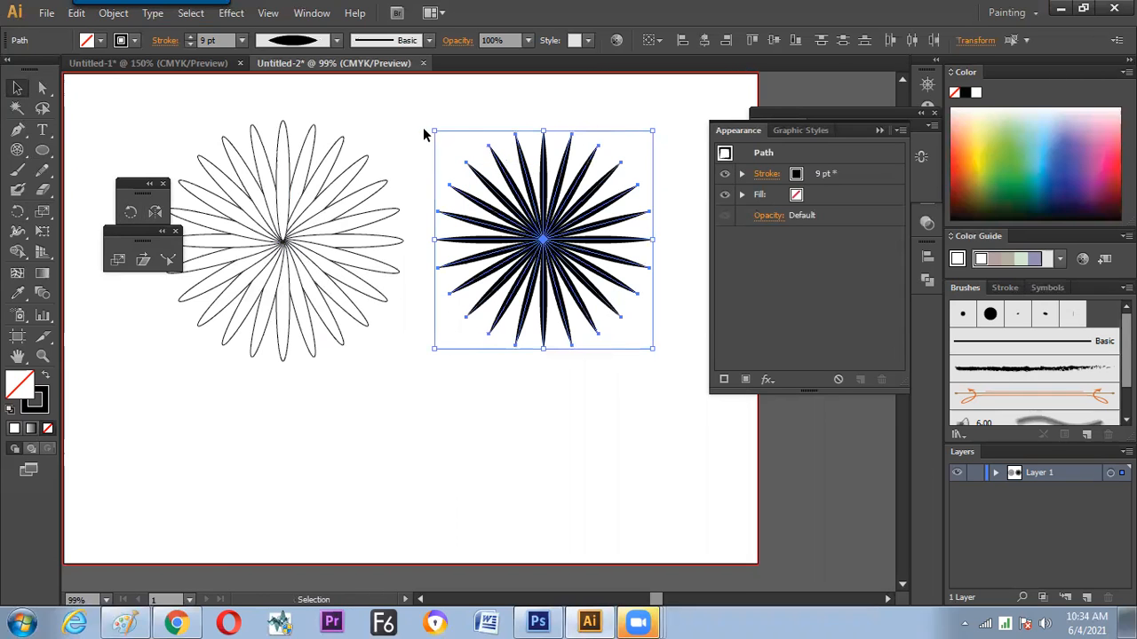
pyautogui.moveTo(426, 130); pyautogui.dragTo(506, 107)
pyautogui.hotkey('ctrl', 'z')
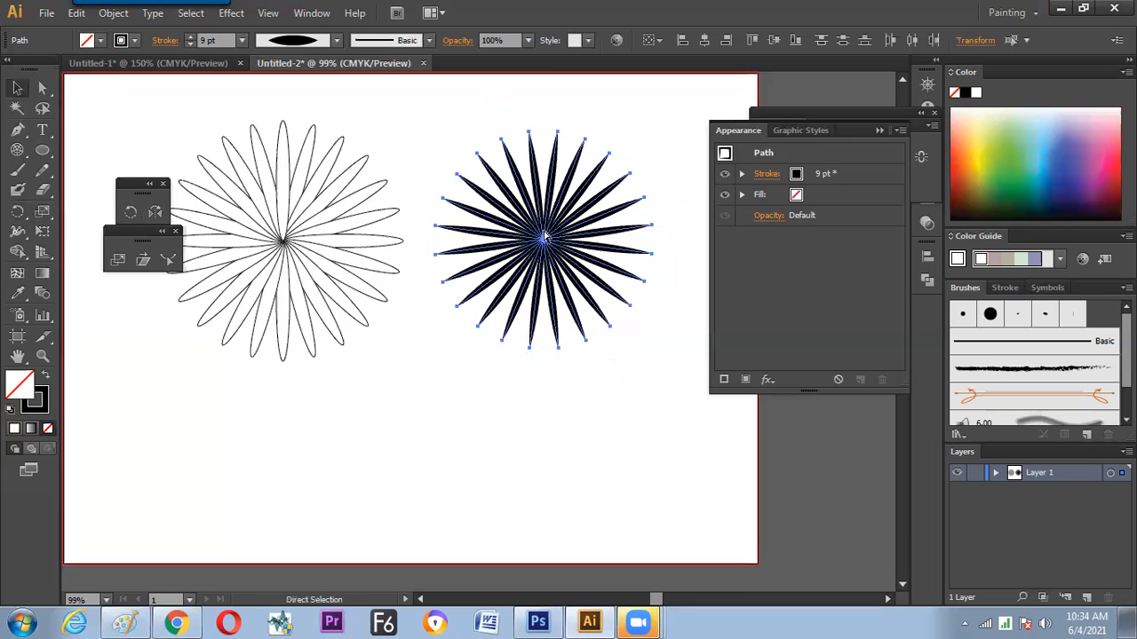
pyautogui.click(493, 176)
pyautogui.click(509, 175)
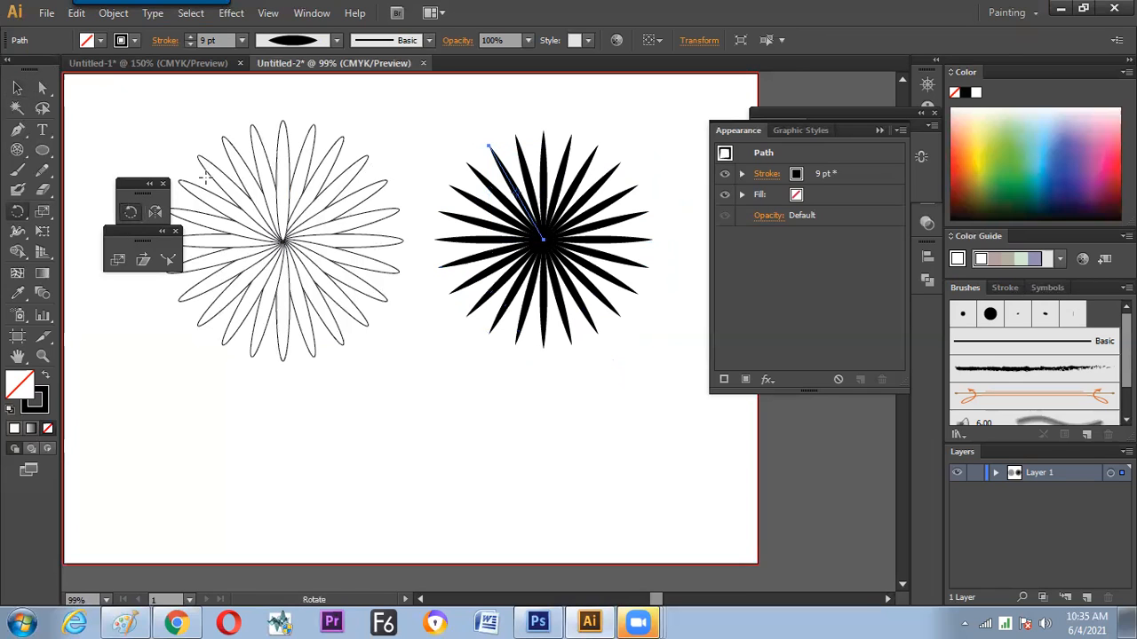
# Open Transform Each for all the starburst's spokes and turn on its preview
pyautogui.click(17, 88)
pyautogui.moveTo(549, 251); pyautogui.dragTo(628, 358)
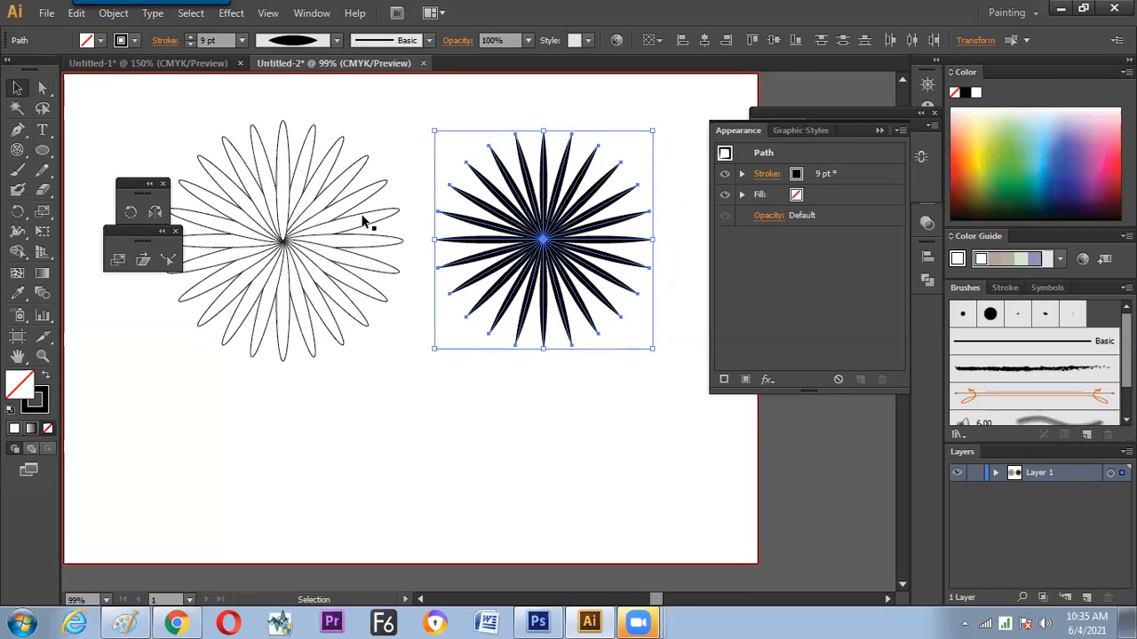
pyautogui.click(114, 13)
pyautogui.moveTo(129, 33)
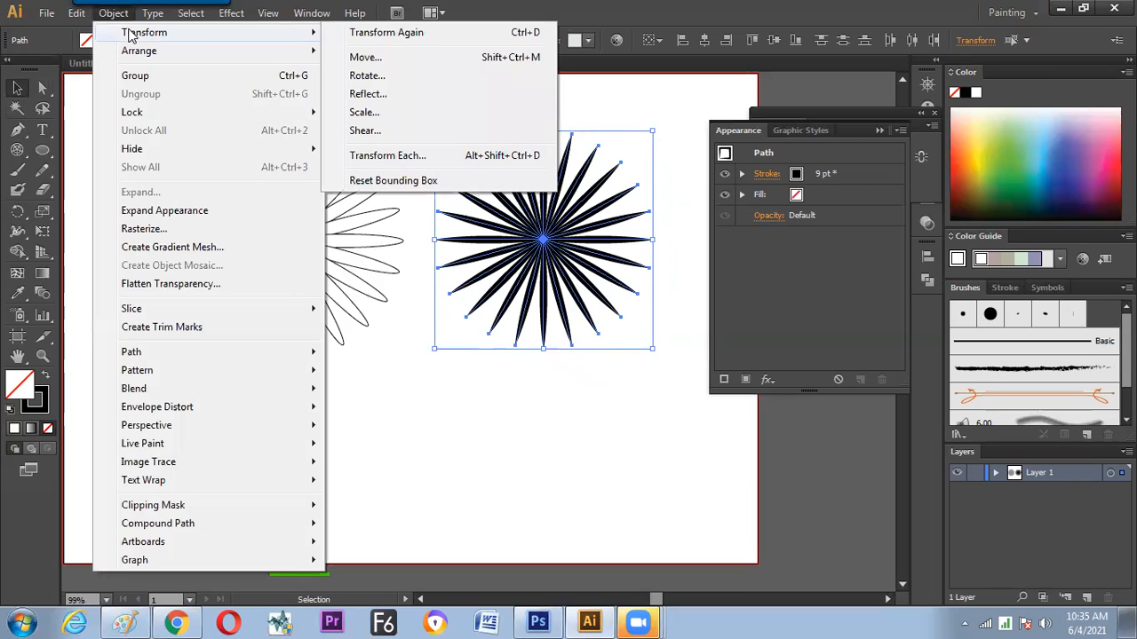
pyautogui.click(390, 158)
pyautogui.moveTo(784, 65); pyautogui.dragTo(853, 36)
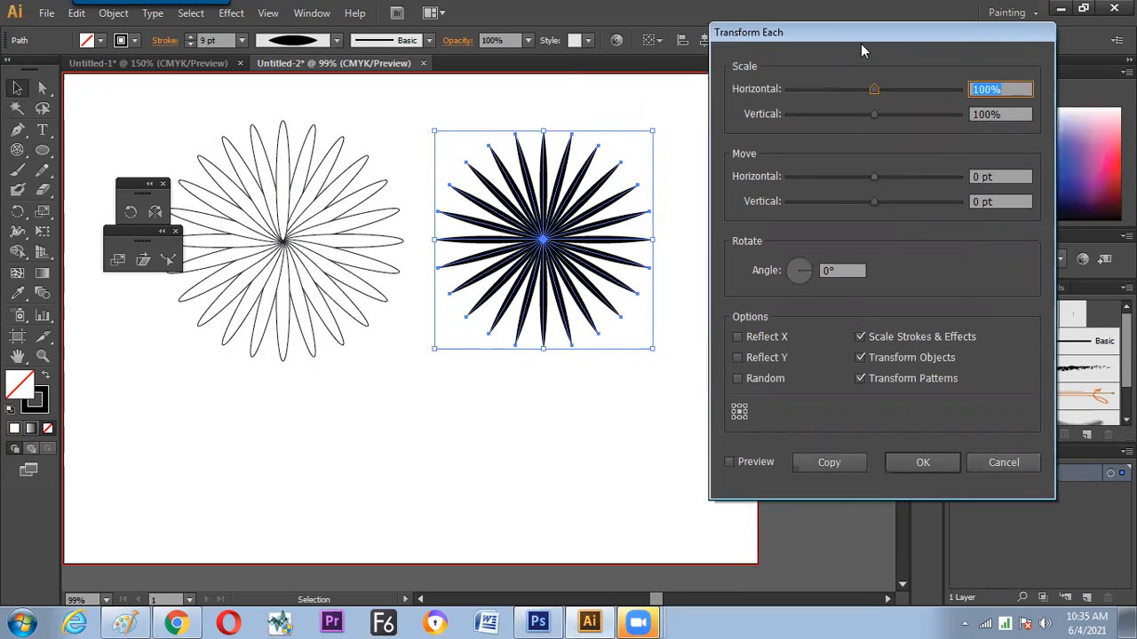
pyautogui.click(747, 467)
pyautogui.click(835, 270)
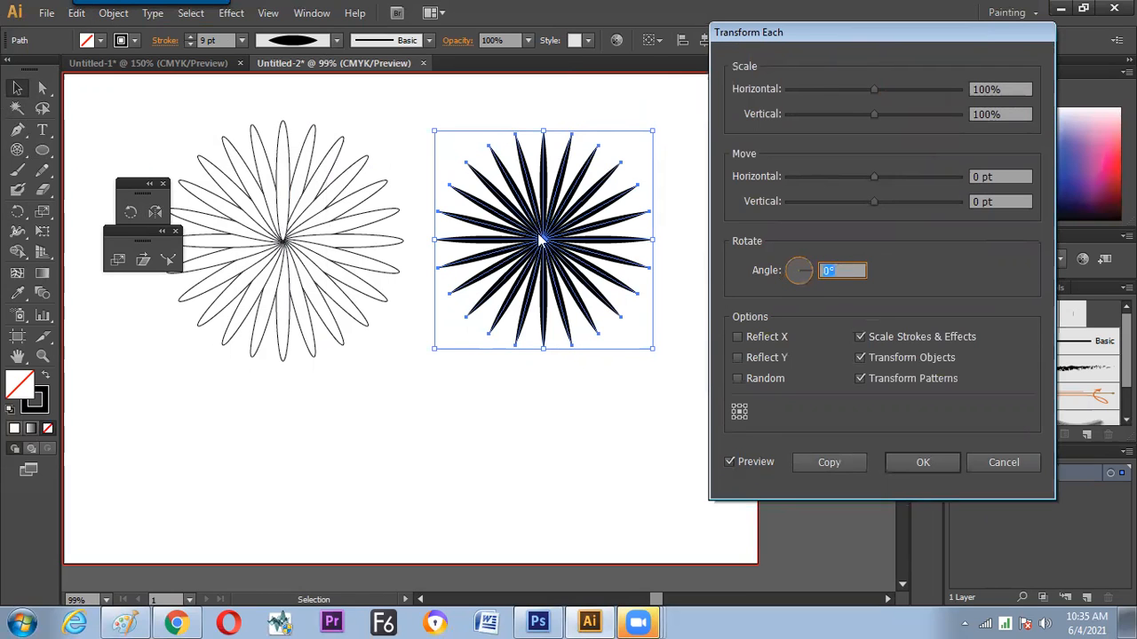
# Preview positive and negative rotation angles for the individual spokes, and set the angle to -45°
pyautogui.press('Up')
pyautogui.press('Up')
pyautogui.press('Up')
pyautogui.press('Up')
pyautogui.press('Up')
pyautogui.press('Up')
pyautogui.press('Up')
pyautogui.press('Up')
pyautogui.press('Up')
pyautogui.press('Up')
pyautogui.press('Up')
pyautogui.press('Up')
pyautogui.press('Up')
pyautogui.press('Up')
pyautogui.press('Up')
pyautogui.press('Up')
pyautogui.press('Up')
pyautogui.press('Up')
pyautogui.press('Up')
pyautogui.press('Up')
pyautogui.press('Up')
pyautogui.press('Up')
pyautogui.press('Up')
pyautogui.press('Up')
pyautogui.press('Up')
pyautogui.press('Up')
pyautogui.press('Up')
pyautogui.press('Up')
pyautogui.press('Up')
pyautogui.press('Up')
pyautogui.press('Up')
pyautogui.press('Up')
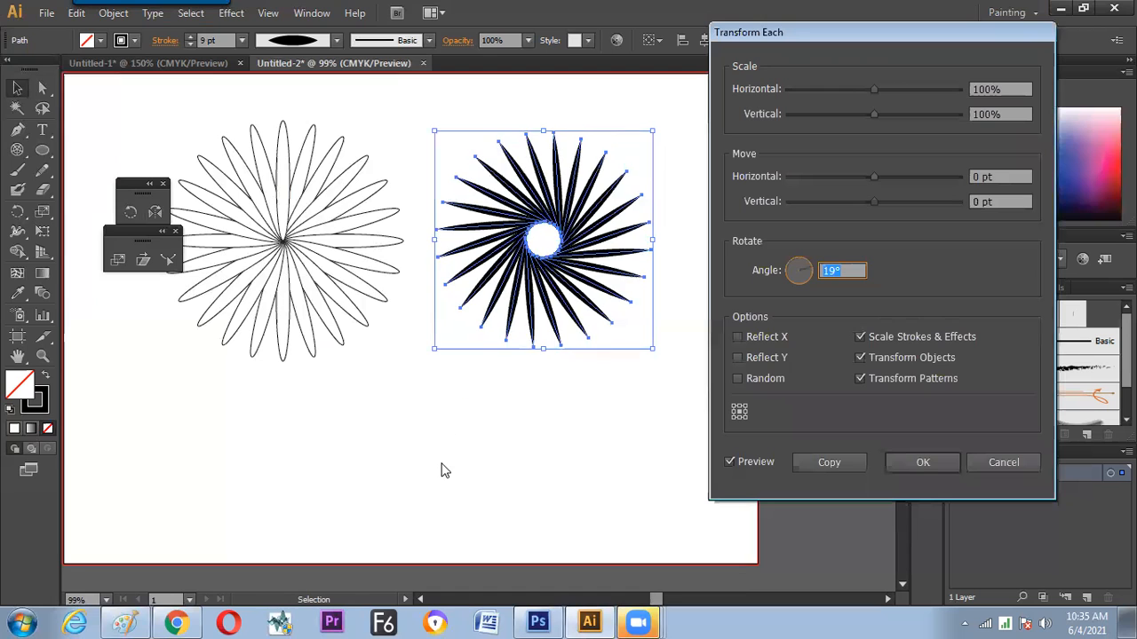
pyautogui.press('Up')
pyautogui.press('Up')
pyautogui.press('Up')
pyautogui.press('Up')
pyautogui.press('Up')
pyautogui.press('Up')
pyautogui.press('Up')
pyautogui.press('Up')
pyautogui.press('Up')
pyautogui.press('Up')
pyautogui.press('Up')
pyautogui.press('Up')
pyautogui.press('Up')
pyautogui.press('Up')
pyautogui.press('Up')
pyautogui.press('Up')
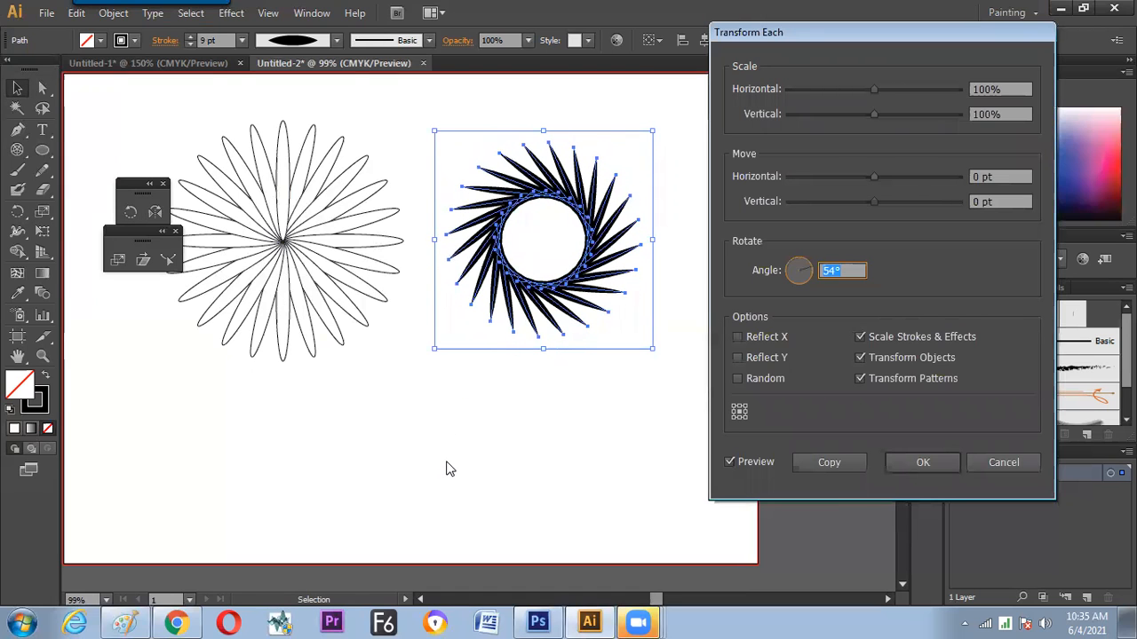
pyautogui.press('Up')
pyautogui.press('Up')
pyautogui.press('Up')
pyautogui.press('Up')
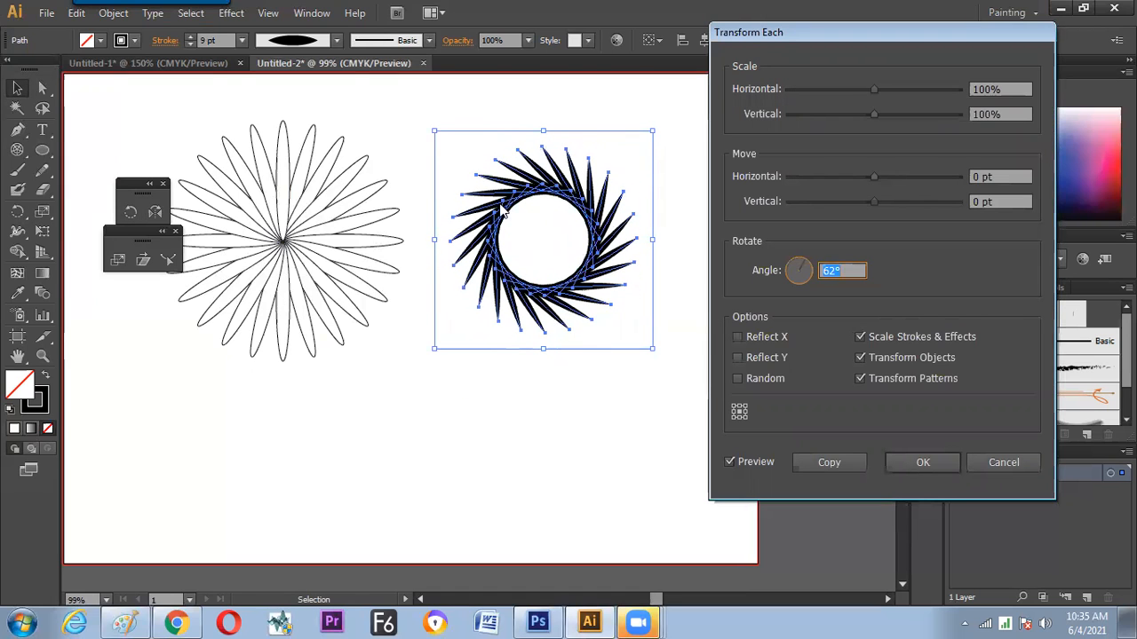
pyautogui.press('Down')
pyautogui.press('Down')
pyautogui.press('Down')
pyautogui.press('Down')
pyautogui.press('Down')
pyautogui.press('Down')
pyautogui.press('Down')
pyautogui.press('Down')
pyautogui.press('Down')
pyautogui.press('Down')
pyautogui.press('Down')
pyautogui.press('Down')
pyautogui.press('Down')
pyautogui.press('Down')
pyautogui.press('Down')
pyautogui.press('Down')
pyautogui.press('Down')
pyautogui.press('Down')
pyautogui.press('Down')
pyautogui.press('Down')
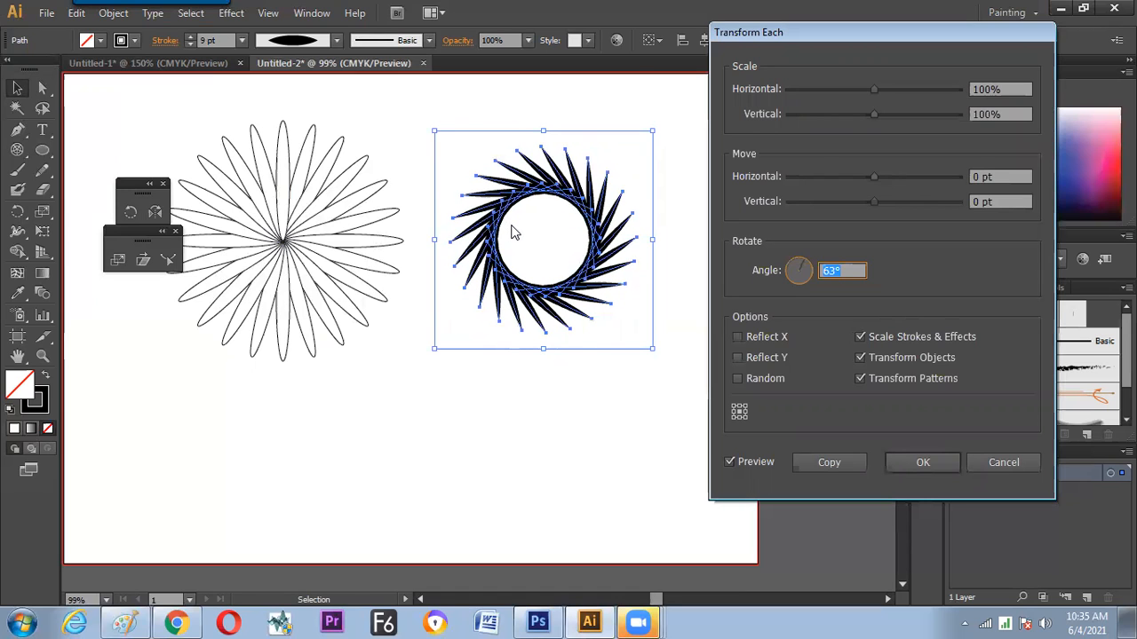
pyautogui.press('Down')
pyautogui.press('Down')
pyautogui.press('Down')
pyautogui.press('Down')
pyautogui.press('Down')
pyautogui.press('Down')
pyautogui.press('Down')
pyautogui.press('Down')
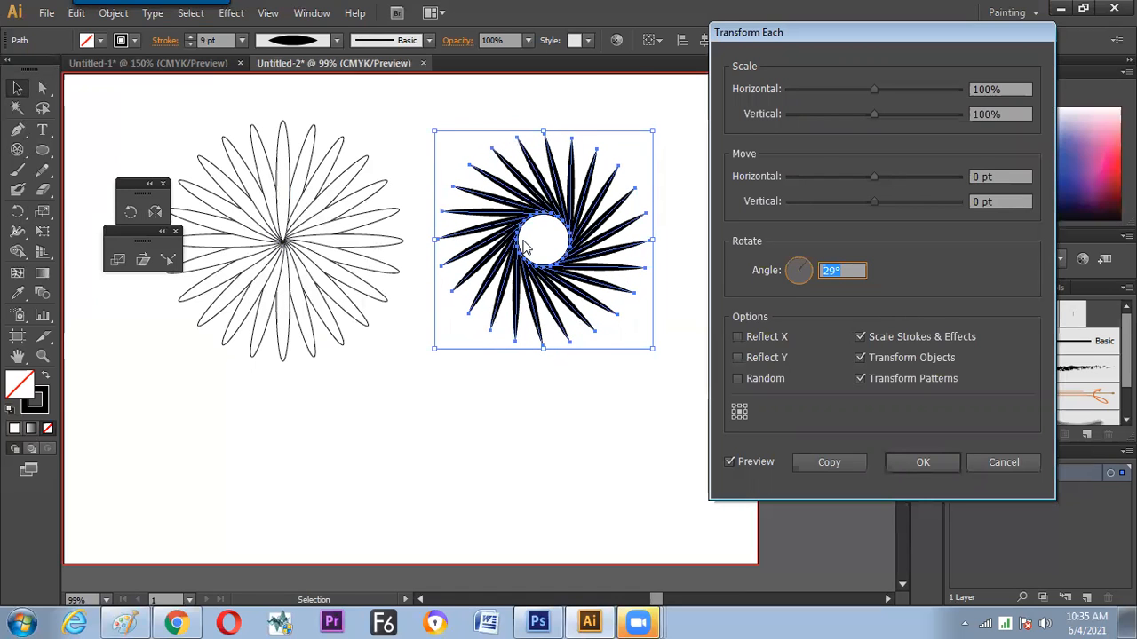
pyautogui.press('Down')
pyautogui.press('Down')
pyautogui.press('Down')
pyautogui.press('Down')
pyautogui.press('Down')
pyautogui.press('Down')
pyautogui.press('Down')
pyautogui.press('Down')
pyautogui.press('Down')
pyautogui.press('Down')
pyautogui.press('Down')
pyautogui.press('Down')
pyautogui.press('Down')
pyautogui.press('Down')
pyautogui.press('Down')
pyautogui.press('Down')
pyautogui.press('Down')
pyautogui.press('Down')
pyautogui.press('Down')
pyautogui.press('Down')
pyautogui.press('Down')
pyautogui.press('Down')
pyautogui.press('Down')
pyautogui.press('Down')
pyautogui.press('Down')
pyautogui.press('Down')
pyautogui.press('Down')
pyautogui.press('Down')
pyautogui.press('Down')
pyautogui.press('Down')
pyautogui.press('Down')
pyautogui.press('Down')
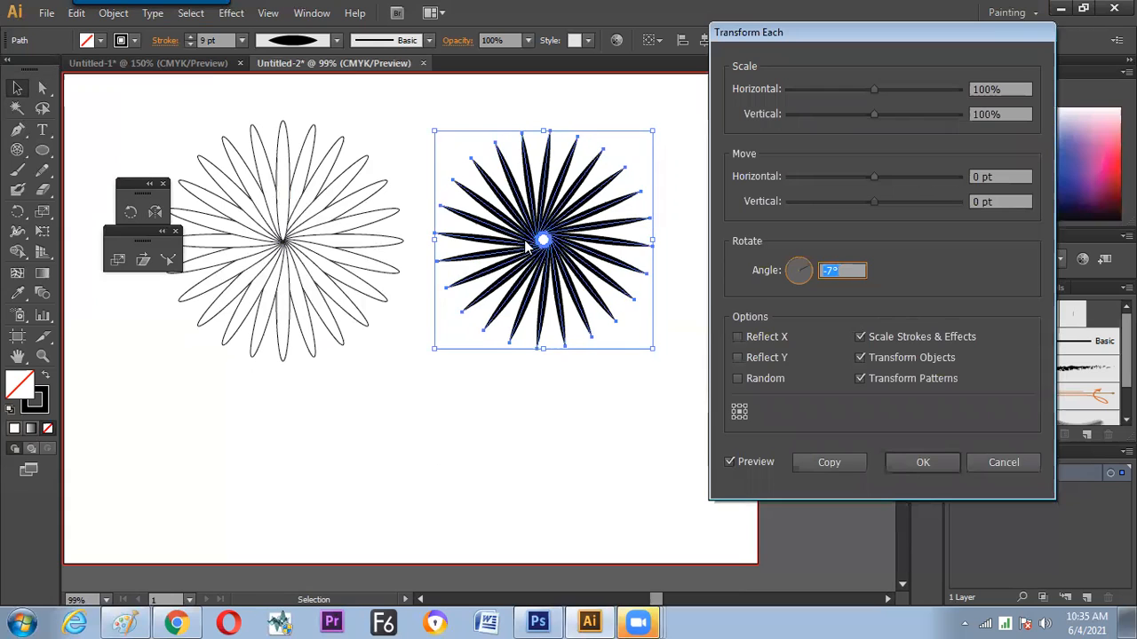
pyautogui.press('Down')
pyautogui.press('Down')
pyautogui.press('Down')
pyautogui.press('Down')
pyautogui.press('Down')
pyautogui.press('Down')
pyautogui.press('Down')
pyautogui.press('Down')
pyautogui.press('Down')
pyautogui.press('Down')
pyautogui.press('Down')
pyautogui.press('Down')
pyautogui.press('Down')
pyautogui.press('Down')
pyautogui.press('Down')
pyautogui.press('Down')
pyautogui.press('Down')
pyautogui.press('Down')
pyautogui.press('Down')
pyautogui.press('Down')
pyautogui.press('Down')
pyautogui.press('Down')
pyautogui.press('Down')
pyautogui.press('Down')
pyautogui.press('Down')
pyautogui.press('Down')
pyautogui.press('Down')
pyautogui.press('Down')
pyautogui.press('Down')
pyautogui.press('Down')
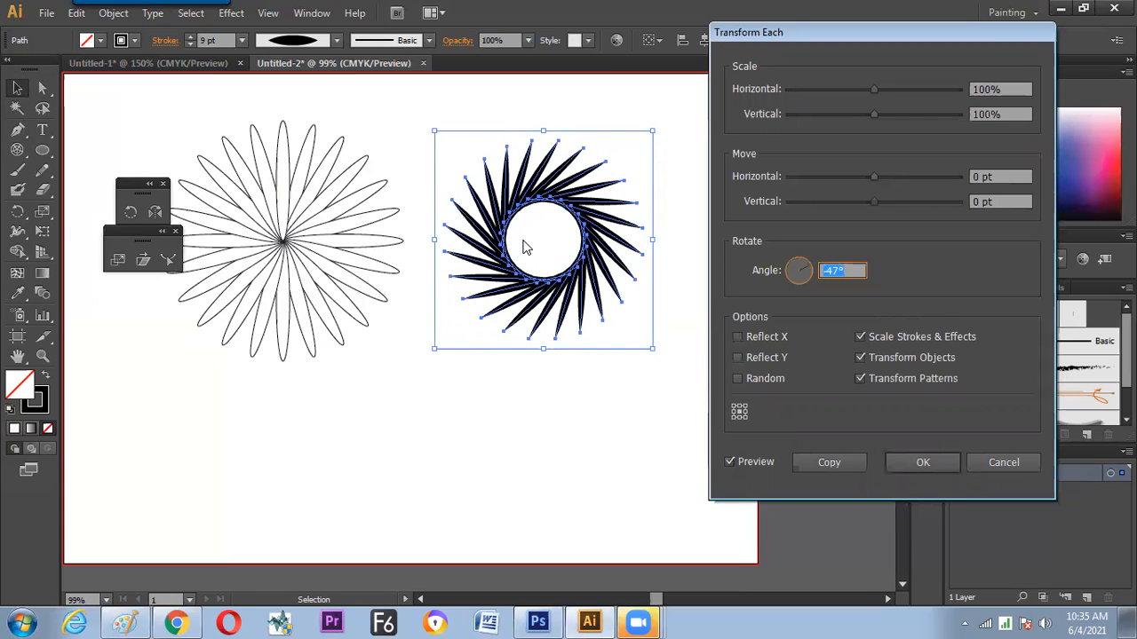
pyautogui.press('Down')
pyautogui.press('Down')
pyautogui.press('Down')
pyautogui.press('Down')
pyautogui.press('Down')
pyautogui.press('Down')
pyautogui.press('Down')
pyautogui.press('Down')
pyautogui.press('Up')
pyautogui.write('-45')
# Try edge and corner reference points for the spokes' rotation, and return the reference point to the center
pyautogui.click(740, 419)
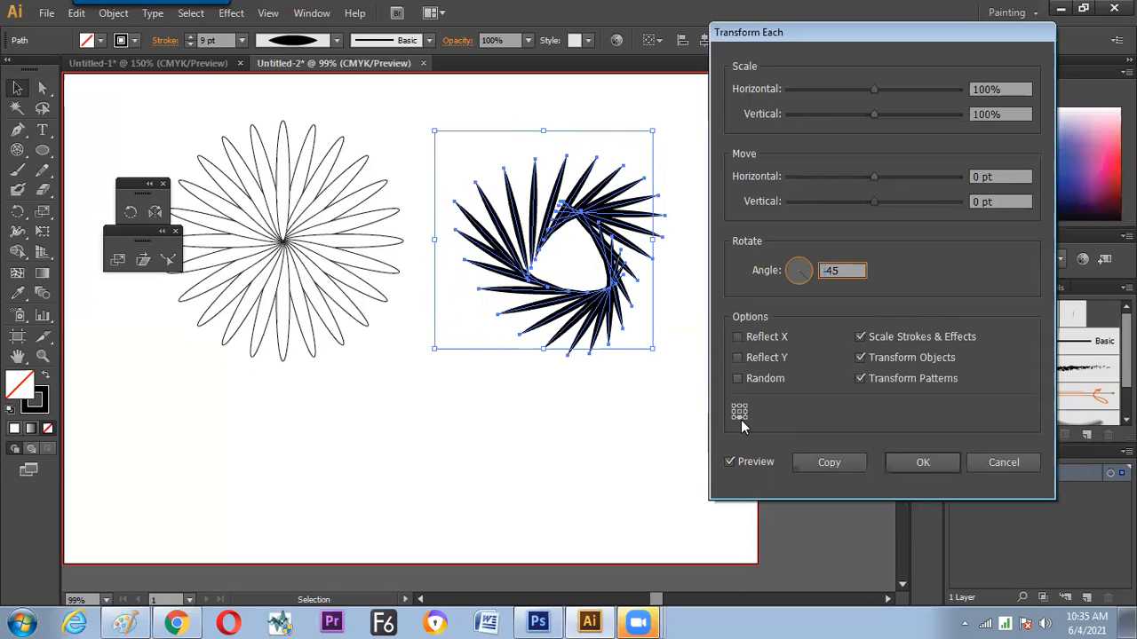
pyautogui.click(740, 413)
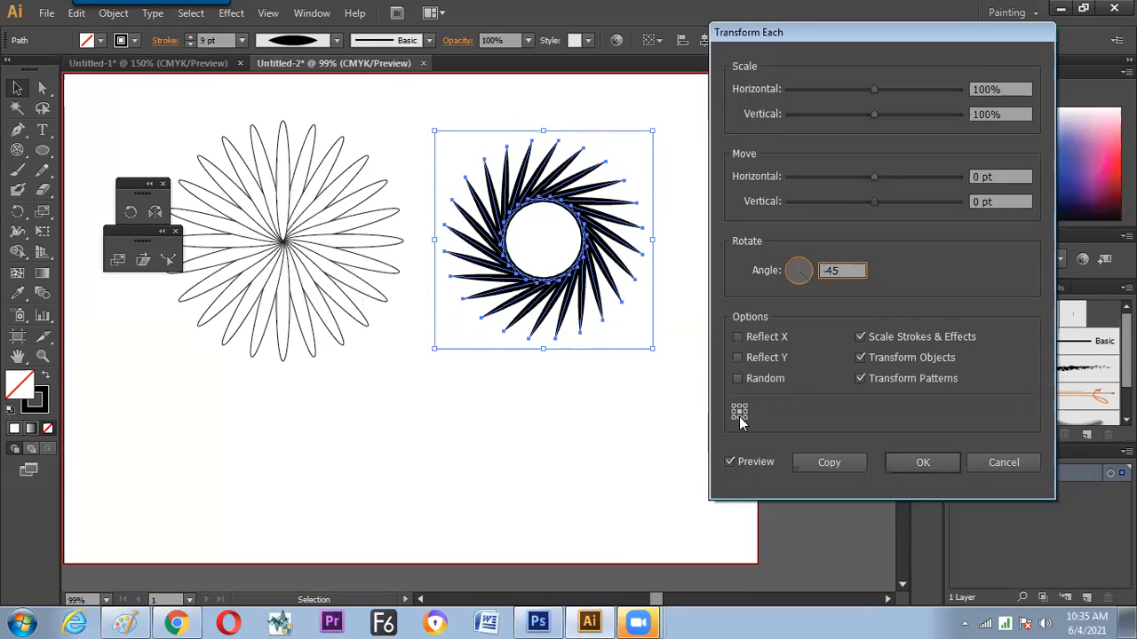
pyautogui.click(738, 419)
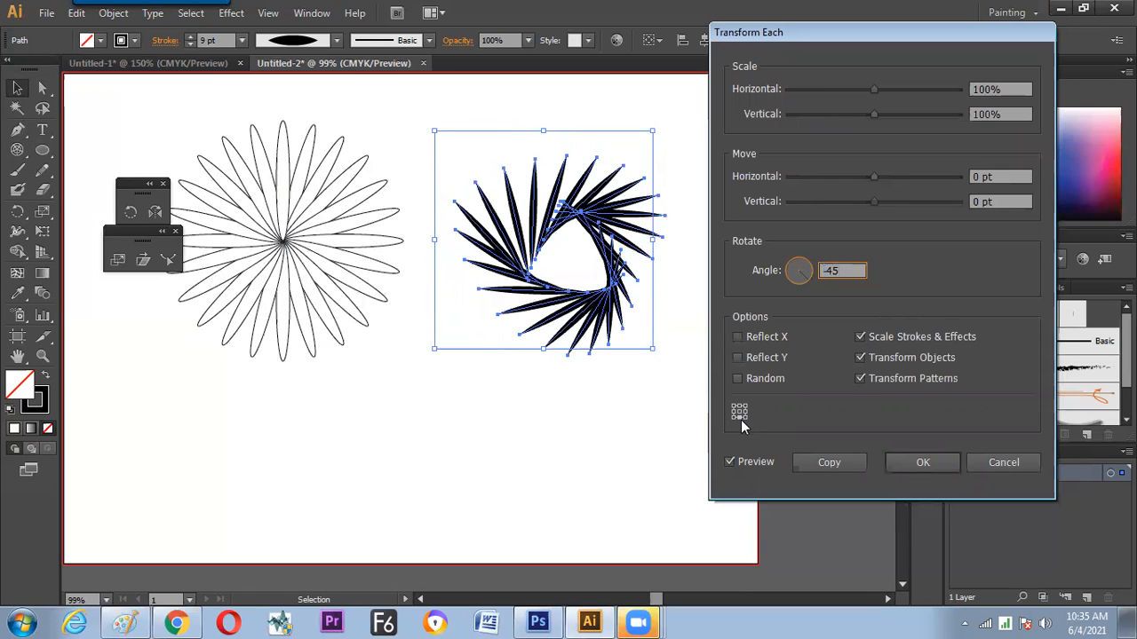
pyautogui.click(746, 418)
pyautogui.click(741, 413)
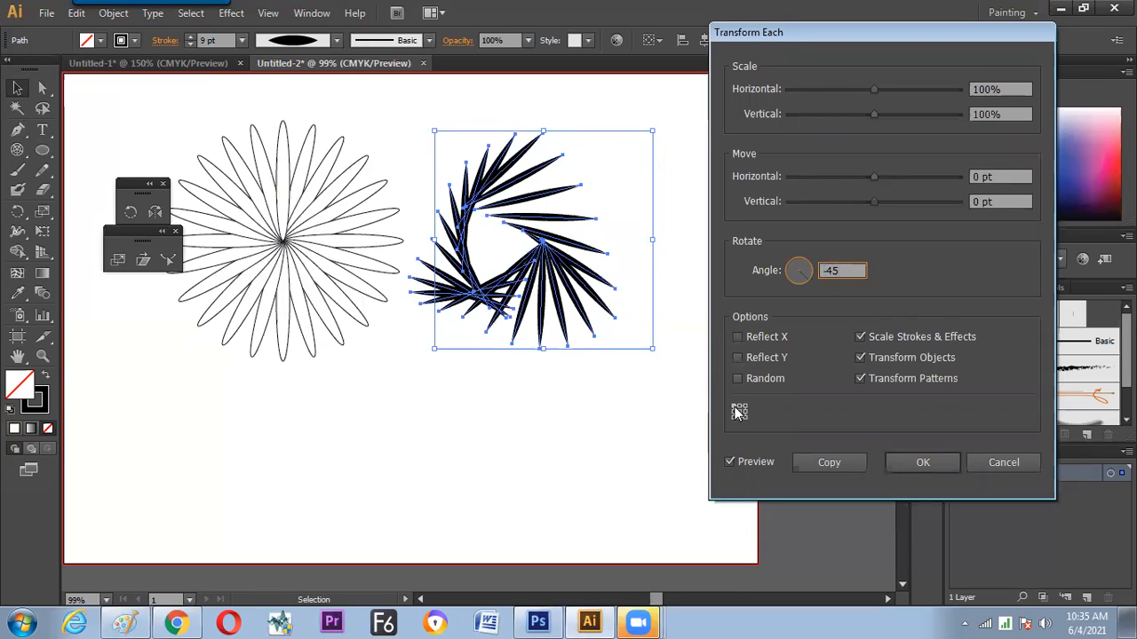
pyautogui.click(741, 414)
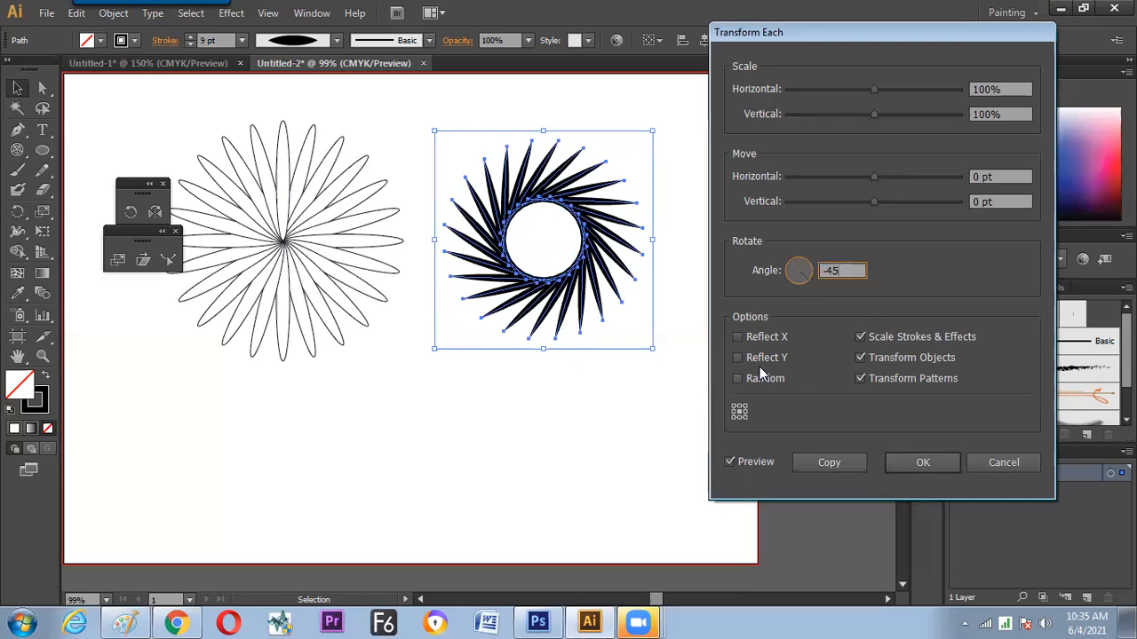
# Try scaling the individual spokes to 97% horizontally and 110% vertically
pyautogui.moveTo(873, 90); pyautogui.dragTo(808, 89)
pyautogui.moveTo(874, 114)
pyautogui.mouseDown()
pyautogui.moveTo(812, 115)
pyautogui.moveTo(882, 114)
pyautogui.mouseUp()
pyautogui.moveTo(808, 89); pyautogui.dragTo(871, 88)
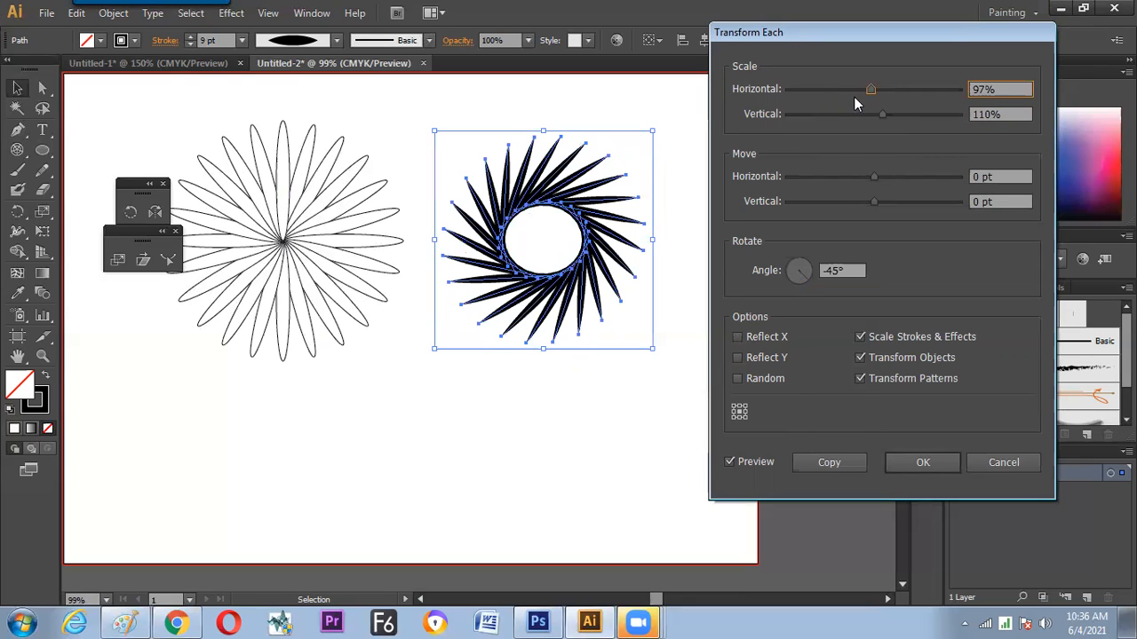
# Reset the horizontal and vertical scale to 100% and create the rotated spokes as a copy
pyautogui.moveTo(1006, 86); pyautogui.dragTo(730, 87)
pyautogui.write('100')
pyautogui.press('Tab')
pyautogui.write('100')
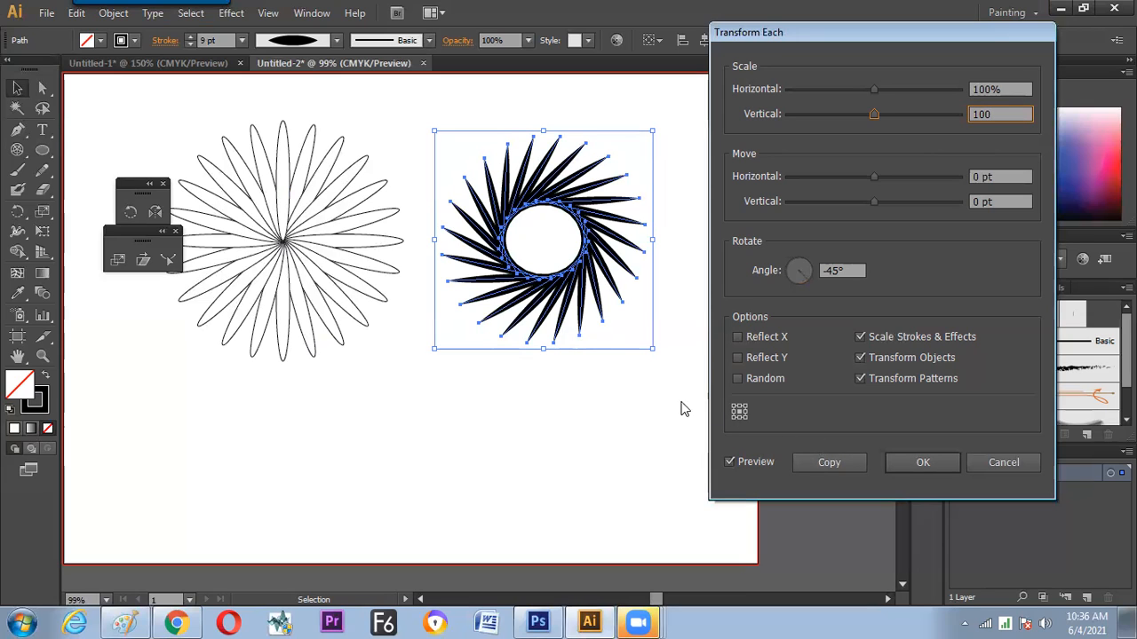
pyautogui.click(821, 462)
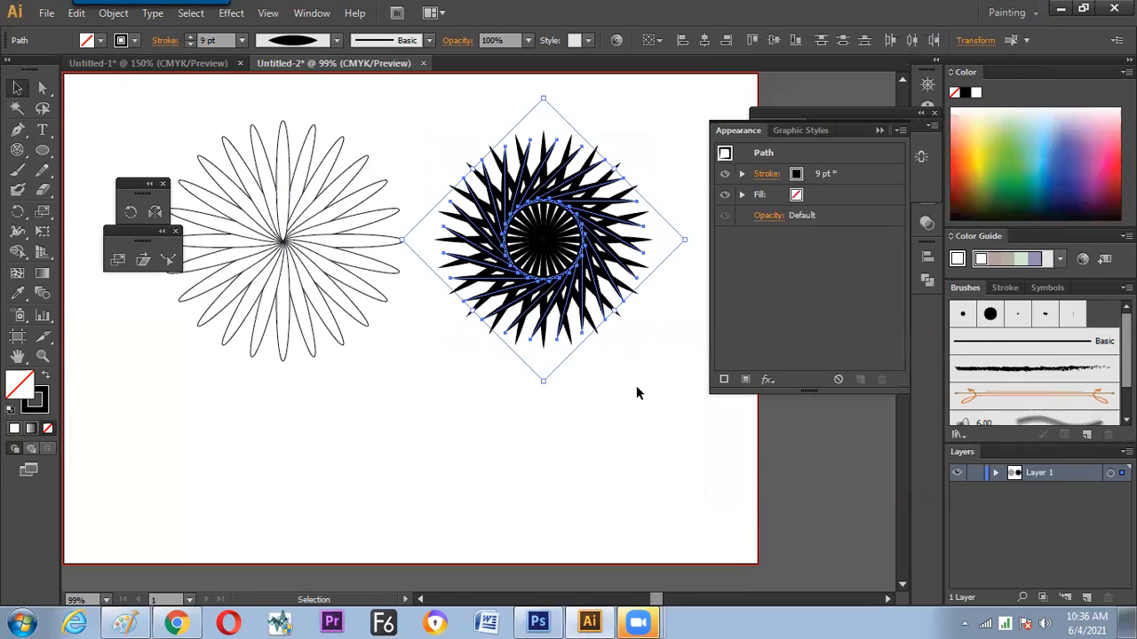
# Set the copied rotated spokes' stroke to white and group them
pyautogui.click(136, 39)
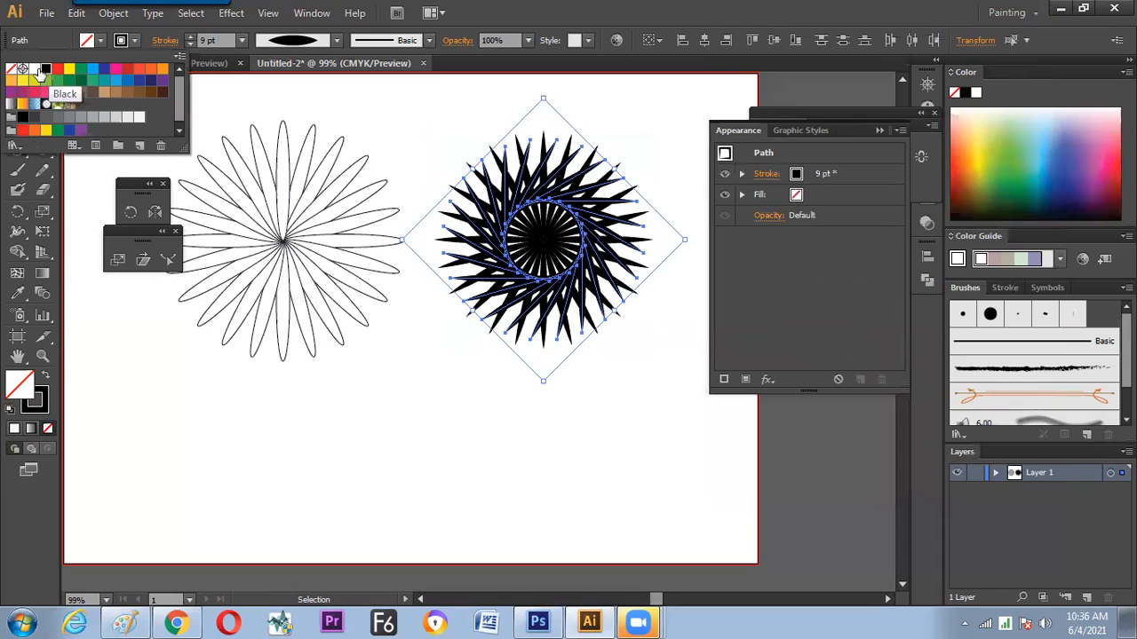
pyautogui.click(34, 68)
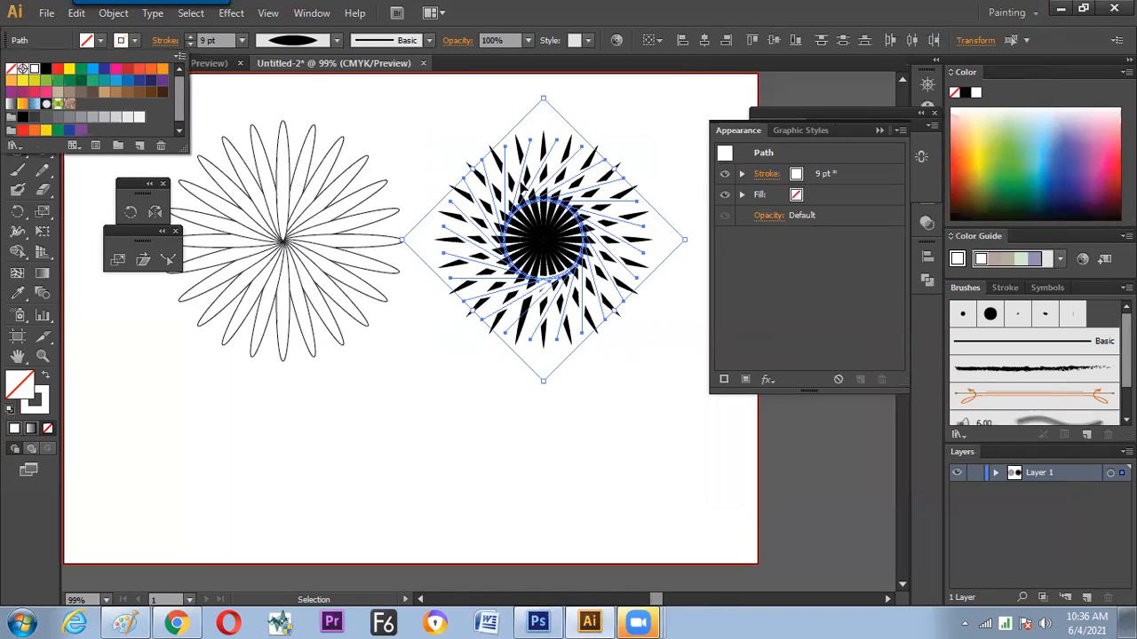
pyautogui.click(524, 184)
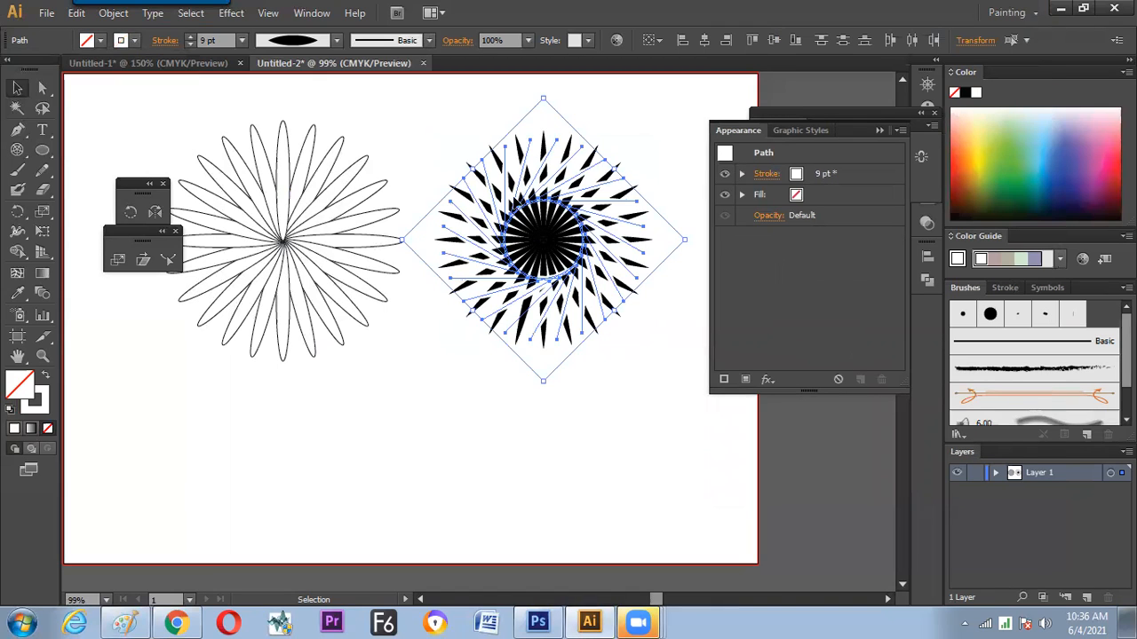
pyautogui.rightClick(515, 197)
pyautogui.click(555, 280)
pyautogui.click(420, 494)
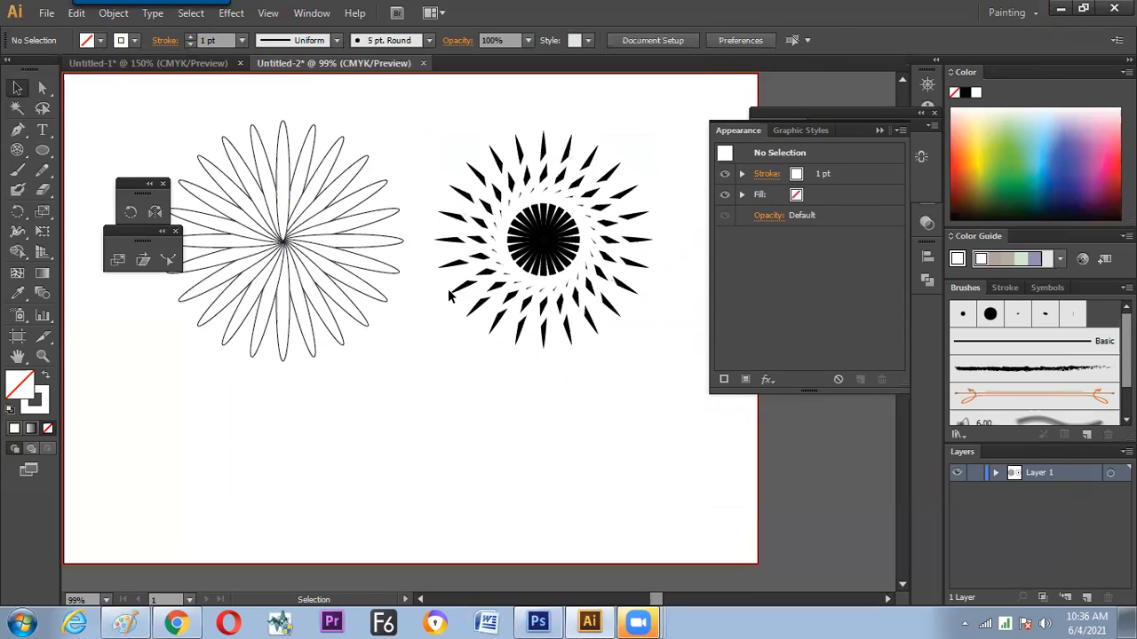
# Recolor the stroke of the grouped rotated spokes to orange and deselect the group
pyautogui.click(468, 264)
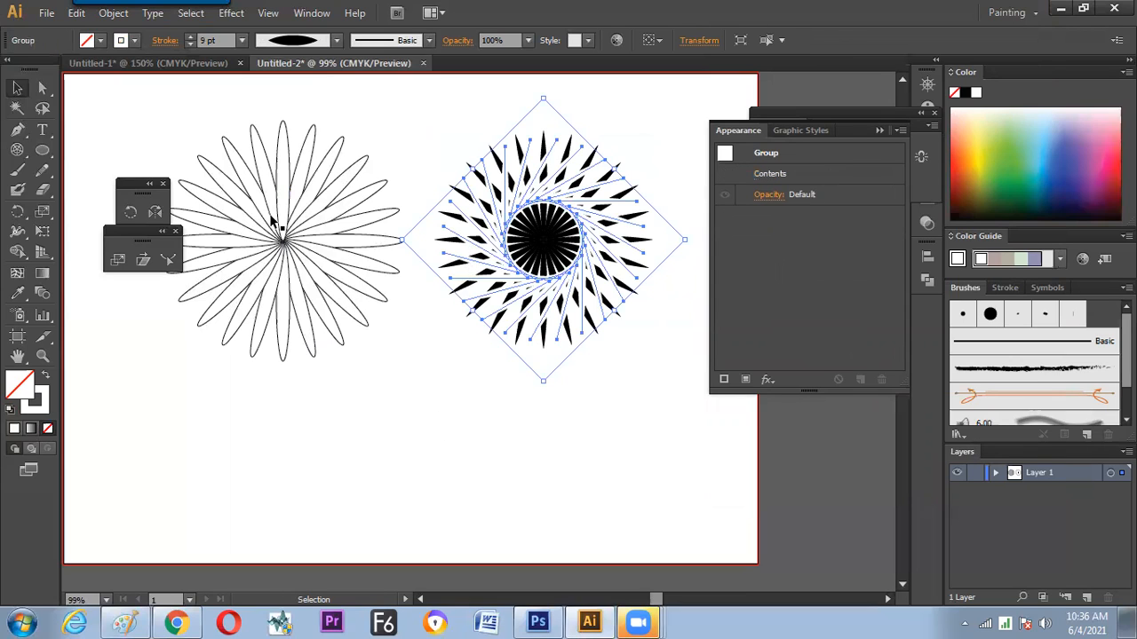
pyautogui.click(134, 40)
pyautogui.click(162, 69)
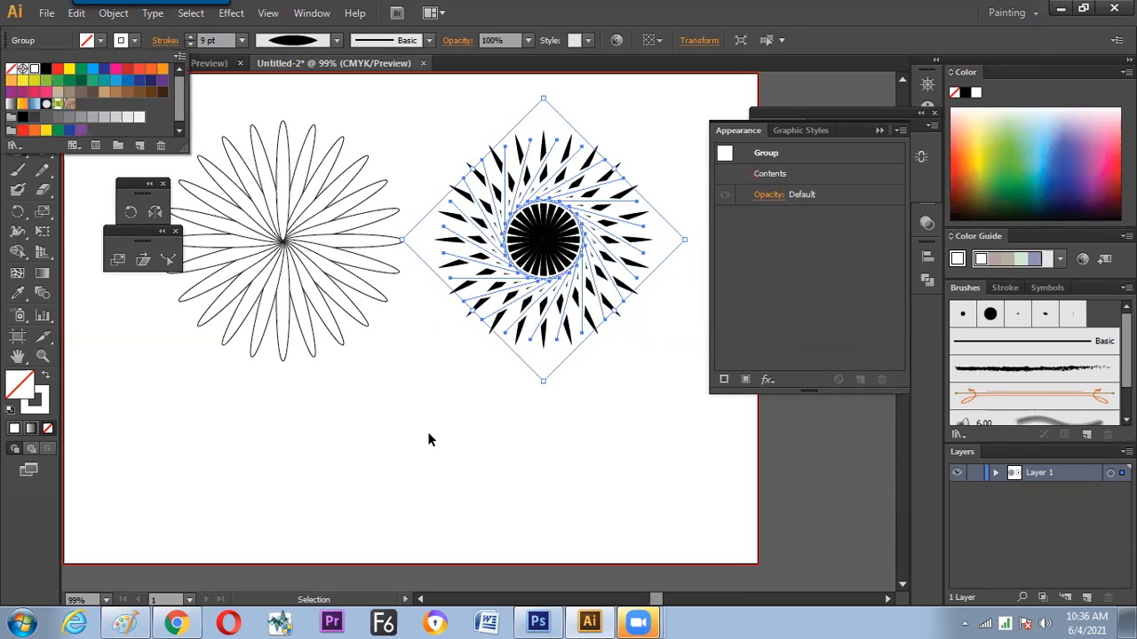
pyautogui.click(405, 487)
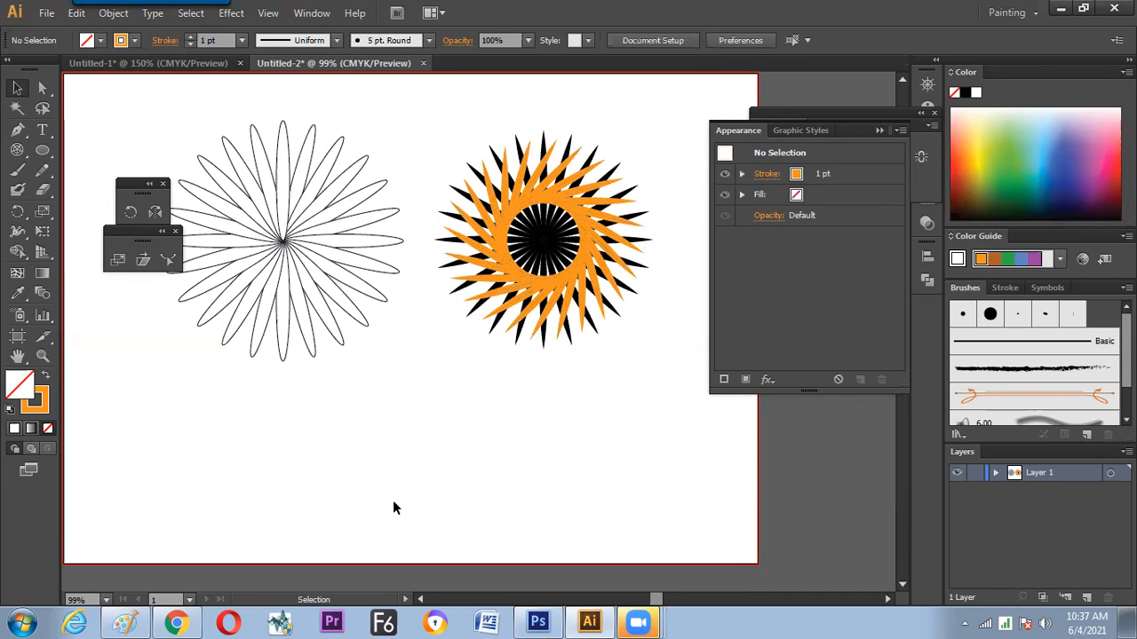
# Switch to the Paint notes and write a circled 5 beside the Effect rotation note
pyautogui.click(128, 622)
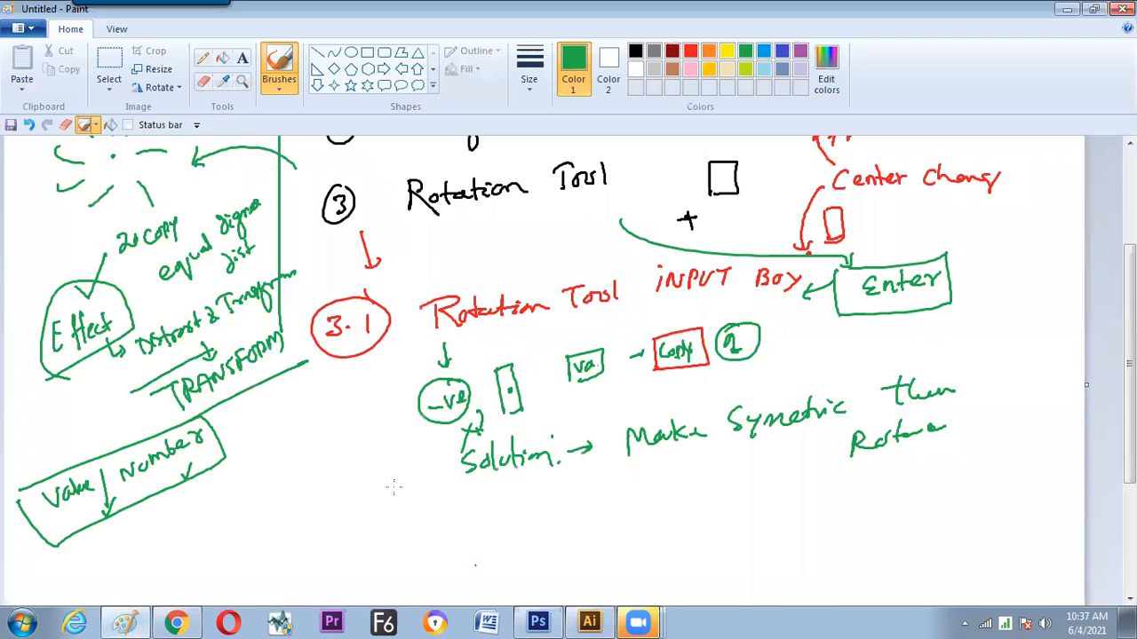
pyautogui.scroll(3, 394, 485)
pyautogui.moveTo(29, 440)
pyautogui.mouseDown()
pyautogui.moveTo(44, 429)
pyautogui.moveTo(29, 451)
pyautogui.mouseUp()
pyautogui.moveTo(40, 419); pyautogui.dragTo(27, 410)
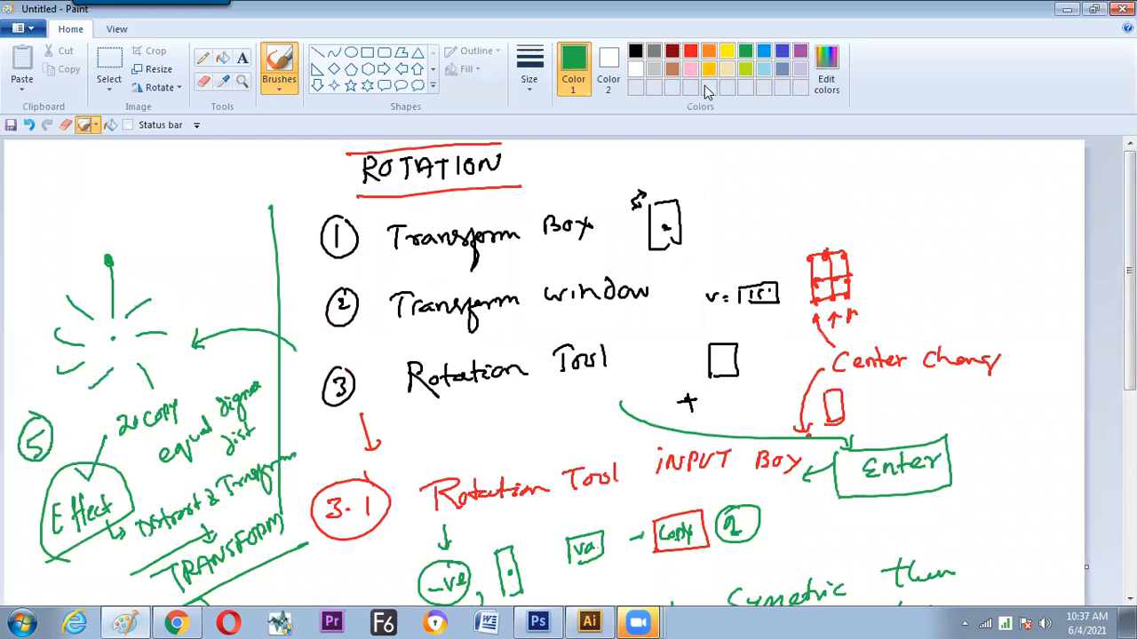
# Add a circled number 6 in red in the empty area below the existing rotation notes
pyautogui.click(692, 50)
pyautogui.scroll(-5, 238, 408)
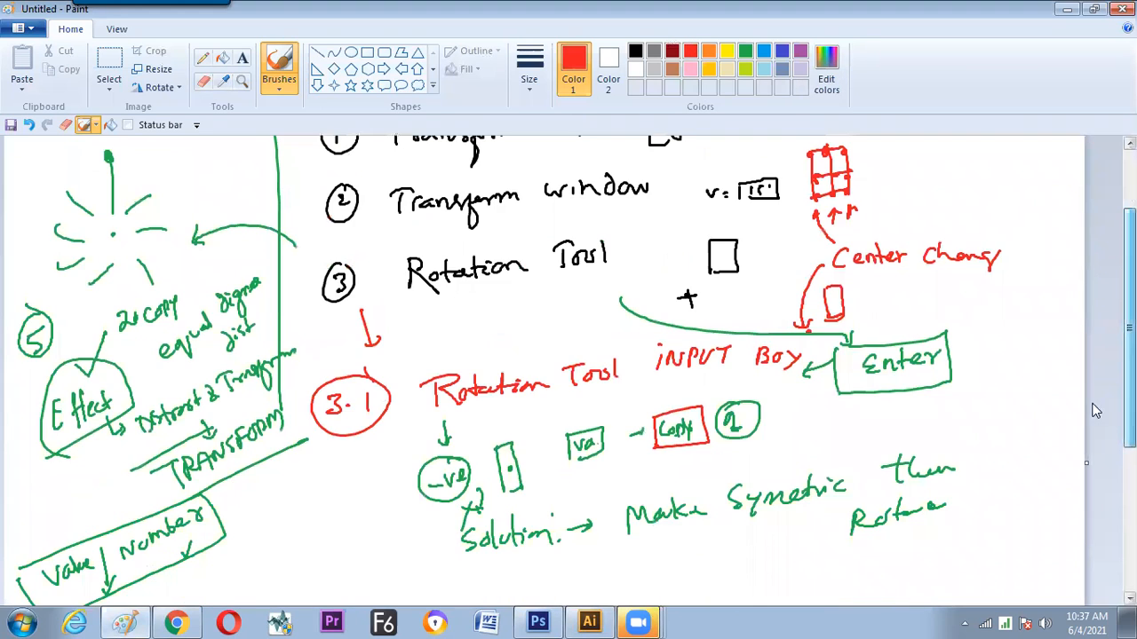
pyautogui.moveTo(253, 380); pyautogui.dragTo(219, 423)
pyautogui.moveTo(251, 392); pyautogui.dragTo(222, 427)
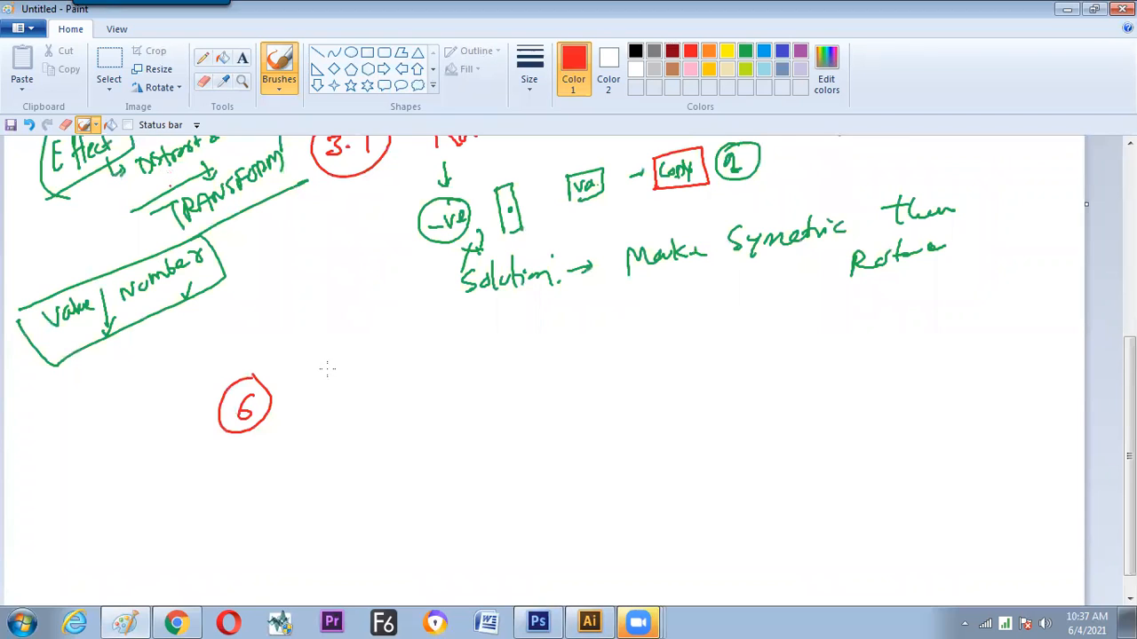
# Handwrite "To Rotate a group object from its own center" beside the circled 6 and add a check mark to the number
pyautogui.moveTo(301, 394); pyautogui.dragTo(331, 401)
pyautogui.moveTo(373, 411)
pyautogui.mouseDown()
pyautogui.moveTo(397, 397)
pyautogui.moveTo(409, 380)
pyautogui.moveTo(405, 399)
pyautogui.moveTo(435, 380)
pyautogui.moveTo(460, 397)
pyautogui.mouseUp()
pyautogui.moveTo(554, 389)
pyautogui.mouseDown()
pyautogui.moveTo(541, 388)
pyautogui.moveTo(744, 383)
pyautogui.mouseUp()
pyautogui.moveTo(753, 365)
pyautogui.mouseDown()
pyautogui.moveTo(753, 389)
pyautogui.moveTo(751, 376)
pyautogui.mouseUp()
pyautogui.moveTo(827, 381); pyautogui.dragTo(922, 375)
pyautogui.moveTo(928, 346); pyautogui.dragTo(934, 375)
pyautogui.moveTo(952, 359); pyautogui.dragTo(944, 376)
pyautogui.moveTo(353, 447); pyautogui.dragTo(394, 457)
pyautogui.moveTo(442, 444); pyautogui.dragTo(444, 456)
pyautogui.moveTo(449, 452); pyautogui.dragTo(489, 449)
pyautogui.moveTo(494, 426); pyautogui.dragTo(494, 451)
pyautogui.moveTo(487, 437); pyautogui.dragTo(517, 450)
pyautogui.moveTo(520, 448); pyautogui.dragTo(532, 437)
pyautogui.moveTo(267, 373); pyautogui.dragTo(309, 350)
# Handwrite the command path "Object - Transform - Transform each" under note 6 and draw a boxed 6 beside it
pyautogui.scroll(-1, 294, 471)
pyautogui.moveTo(421, 479); pyautogui.dragTo(437, 479)
pyautogui.moveTo(446, 465); pyautogui.dragTo(493, 490)
pyautogui.moveTo(509, 476); pyautogui.dragTo(502, 490)
pyautogui.moveTo(514, 469); pyautogui.dragTo(531, 467)
pyautogui.moveTo(523, 460)
pyautogui.mouseDown()
pyautogui.moveTo(524, 488)
pyautogui.moveTo(556, 475)
pyautogui.mouseUp()
pyautogui.moveTo(581, 452); pyautogui.dragTo(606, 450)
pyautogui.moveTo(594, 452)
pyautogui.mouseDown()
pyautogui.moveTo(595, 482)
pyautogui.moveTo(624, 458)
pyautogui.mouseUp()
pyautogui.moveTo(628, 463)
pyautogui.mouseDown()
pyautogui.moveTo(668, 457)
pyautogui.moveTo(674, 491)
pyautogui.mouseUp()
pyautogui.moveTo(680, 463); pyautogui.dragTo(711, 462)
pyautogui.moveTo(723, 460); pyautogui.dragTo(743, 458)
pyautogui.moveTo(797, 435)
pyautogui.mouseDown()
pyautogui.moveTo(793, 464)
pyautogui.moveTo(816, 428)
pyautogui.mouseUp()
pyautogui.moveTo(808, 455); pyautogui.dragTo(914, 439)
pyautogui.moveTo(934, 435); pyautogui.dragTo(1016, 428)
pyautogui.moveTo(1026, 427); pyautogui.dragTo(1034, 427)
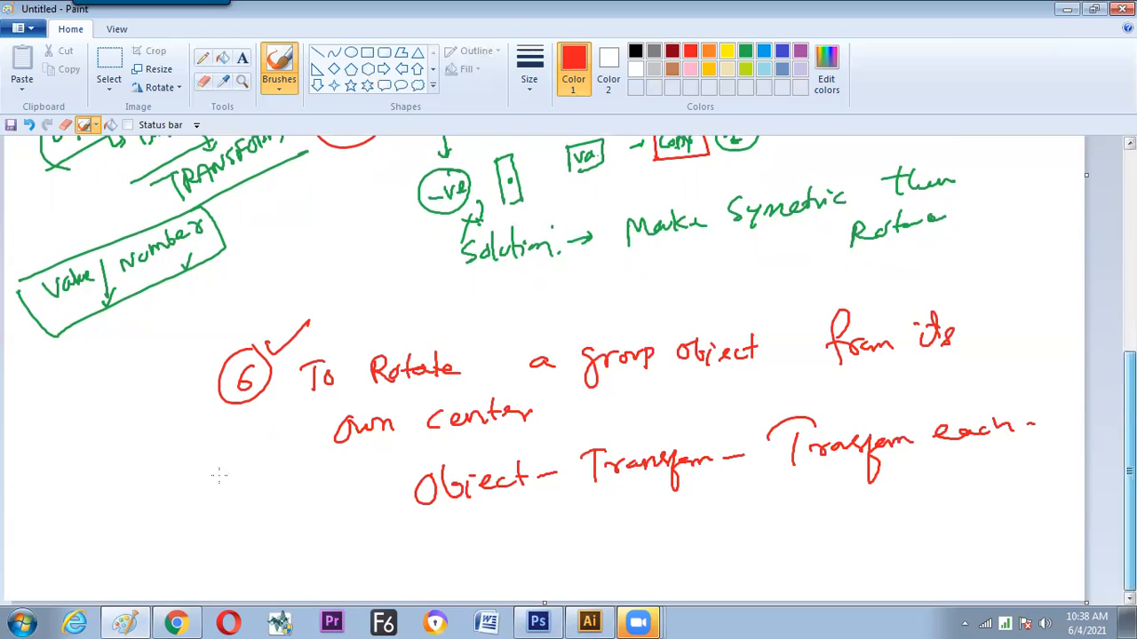
pyautogui.moveTo(49, 495); pyautogui.dragTo(105, 506)
pyautogui.moveTo(90, 494)
pyautogui.mouseDown()
pyautogui.moveTo(78, 519)
pyautogui.moveTo(107, 508)
pyautogui.mouseUp()
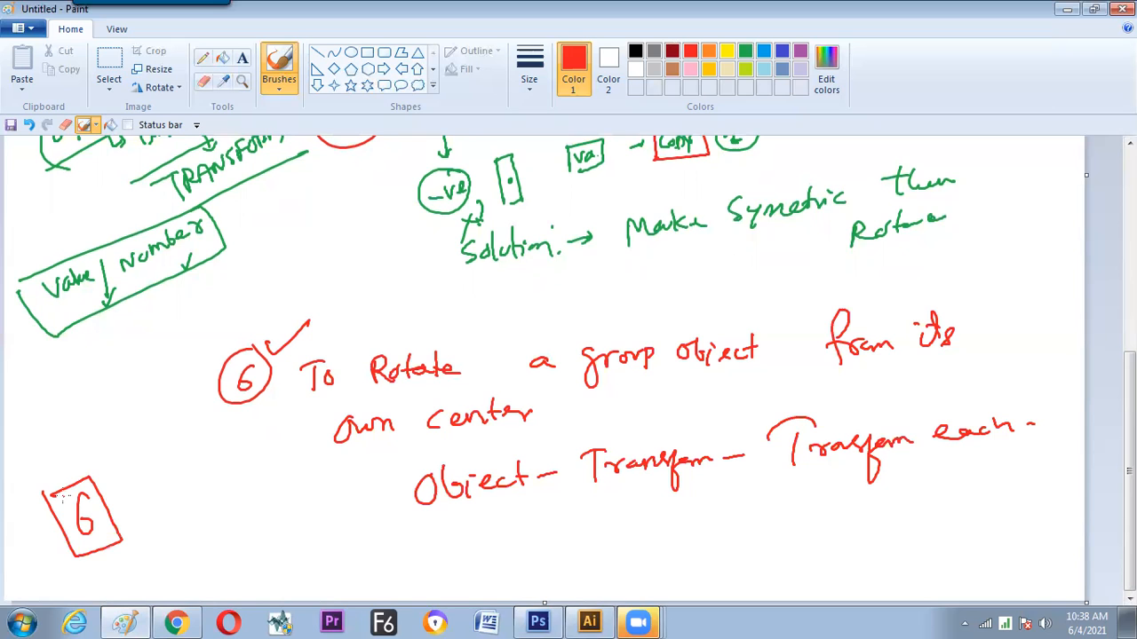
# Switch back to Illustrator and select the orange spoke group
pyautogui.hotkey('alt', 'Tab')
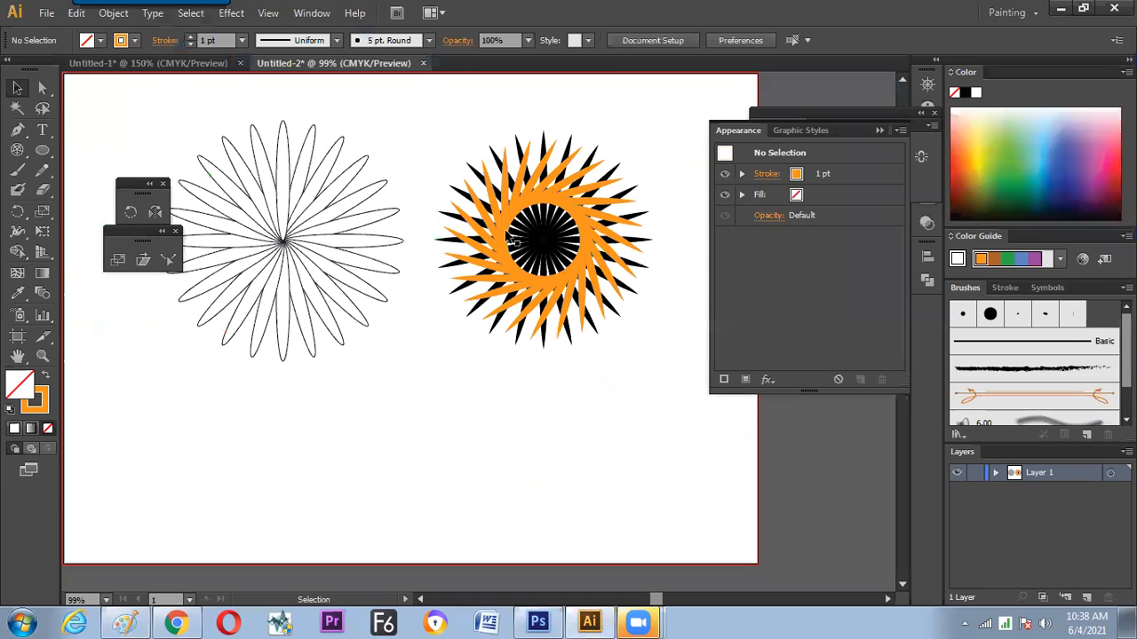
pyautogui.click(487, 245)
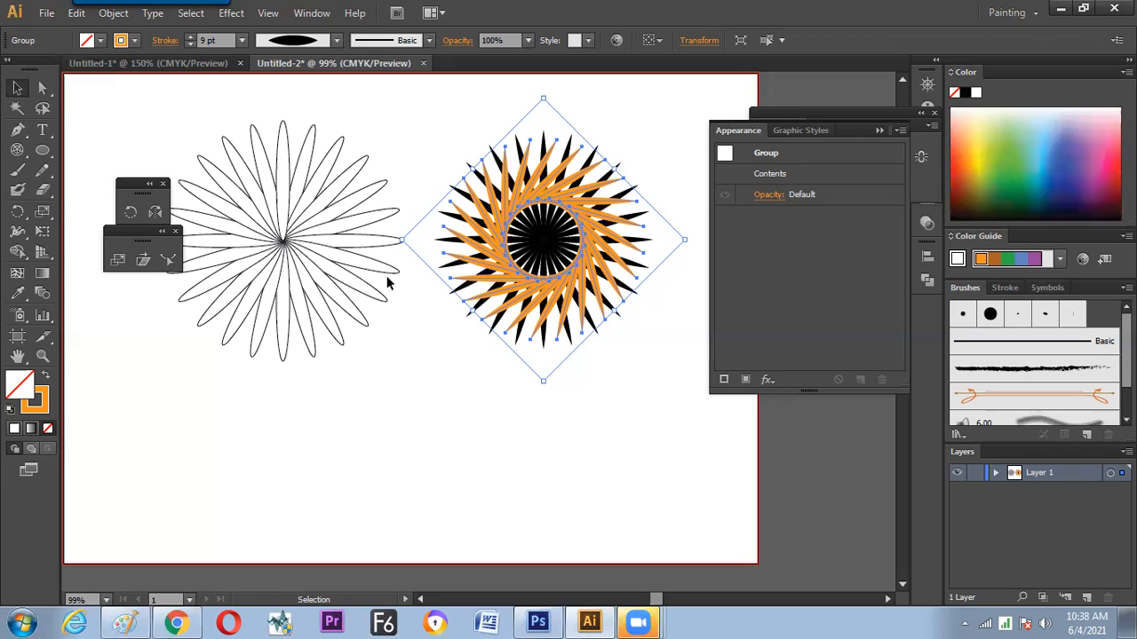
# Deselect the orange spoke group, switch to Paint and review the handwritten notes on the six rotation methods
pyautogui.hotkey('ctrl', 'shift', 'a')
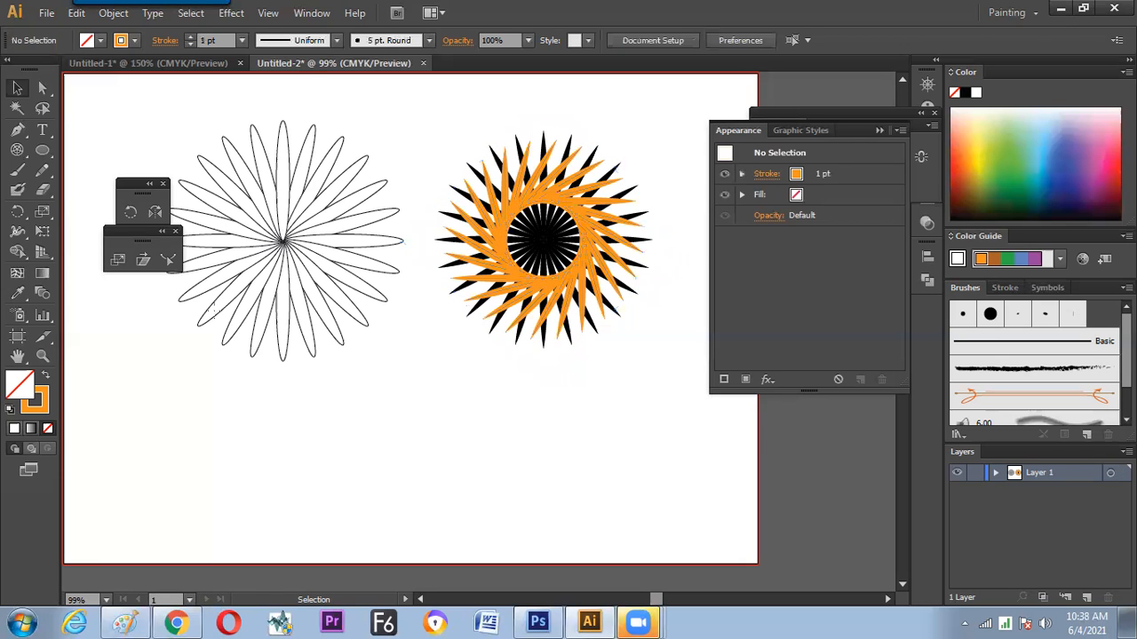
pyautogui.click(146, 622)
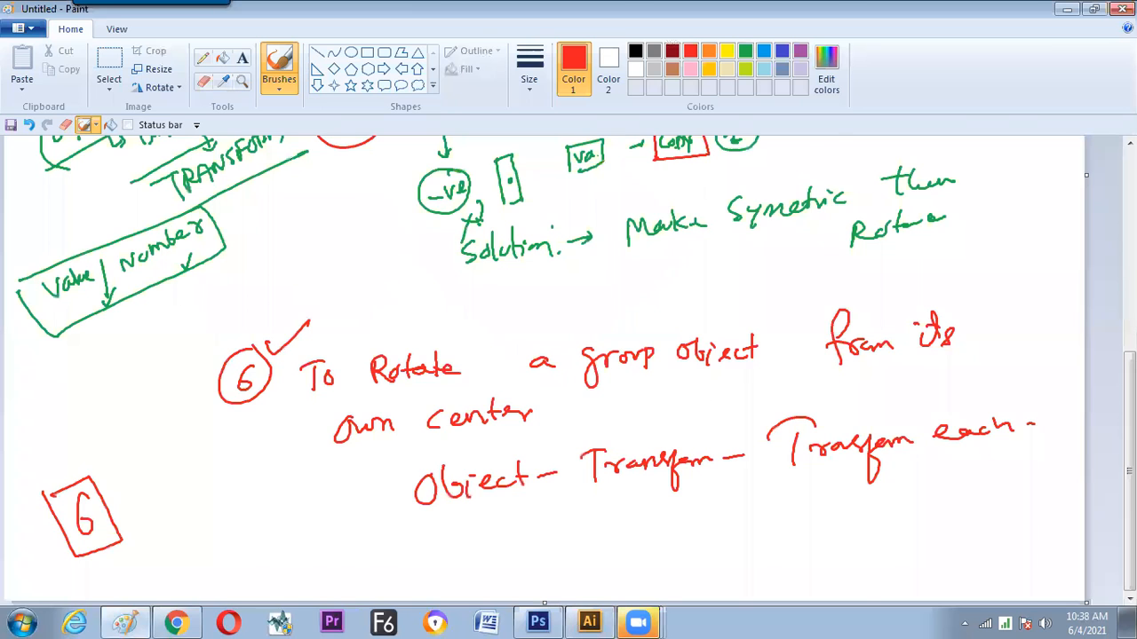
pyautogui.scroll(8, 569, 372)
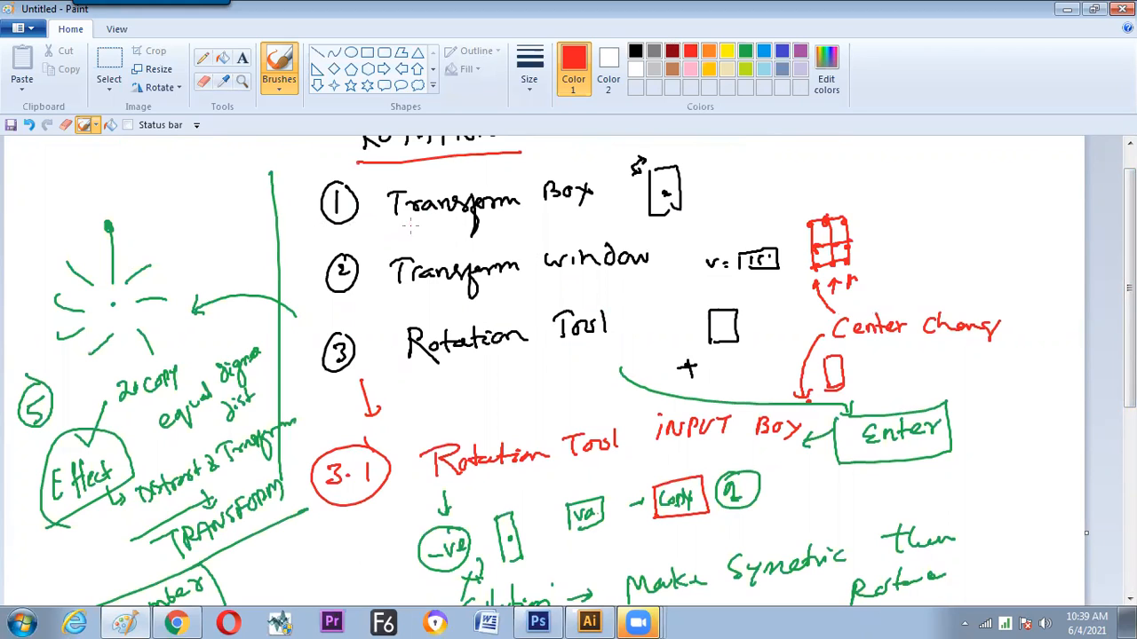
pyautogui.scroll(-1, 471, 259)
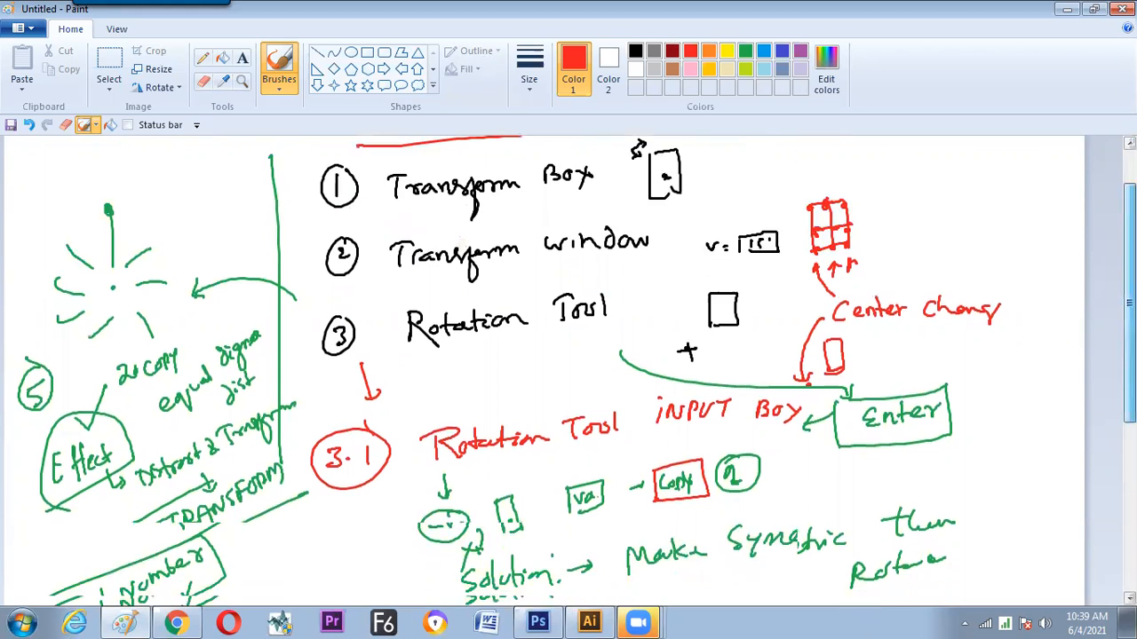
pyautogui.scroll(-8, 471, 260)
pyautogui.scroll(9, 470, 259)
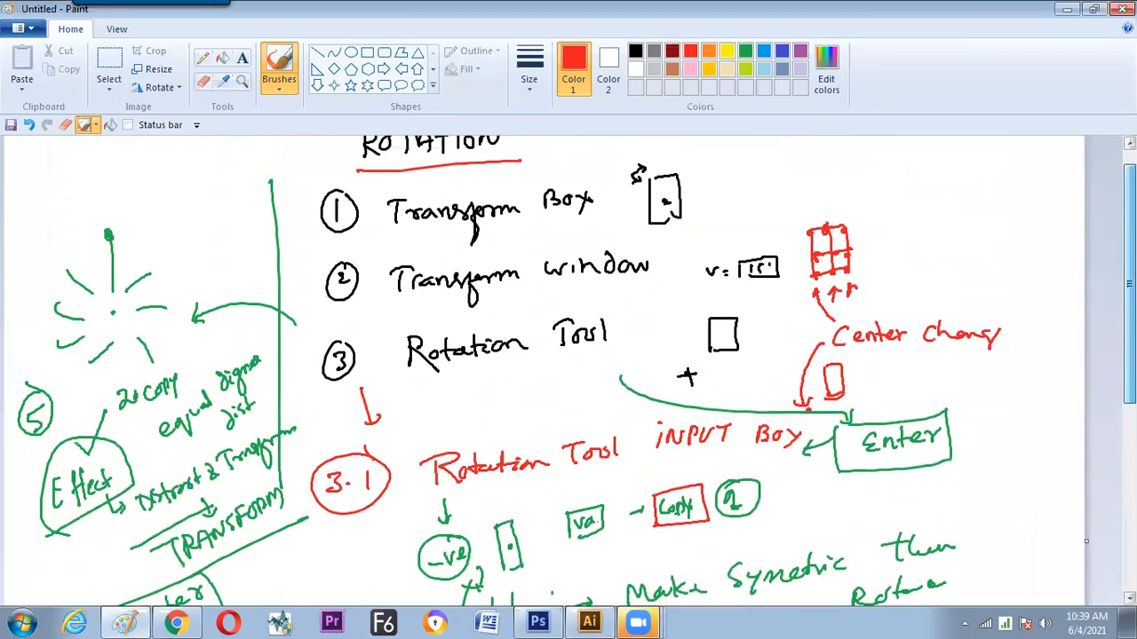
pyautogui.scroll(2, 470, 259)
pyautogui.scroll(-2, 1094, 223)
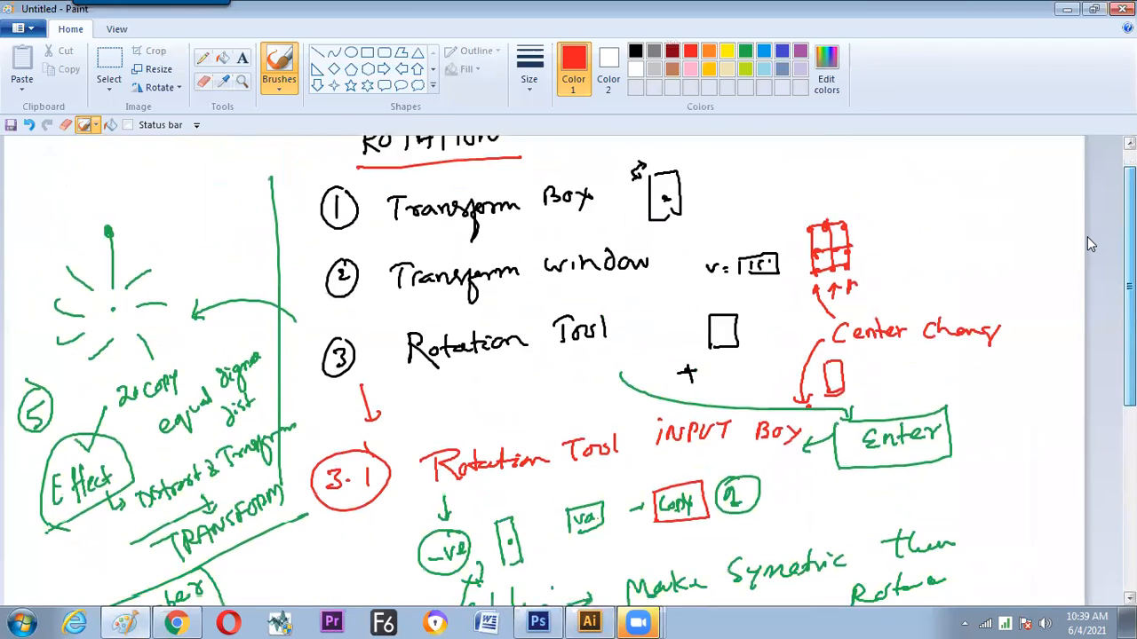
pyautogui.moveTo(1087, 238); pyautogui.dragTo(1035, 336)
# Switch back to Illustrator and create a new A4 landscape document with the default settings
pyautogui.hotkey('alt', 'Tab')
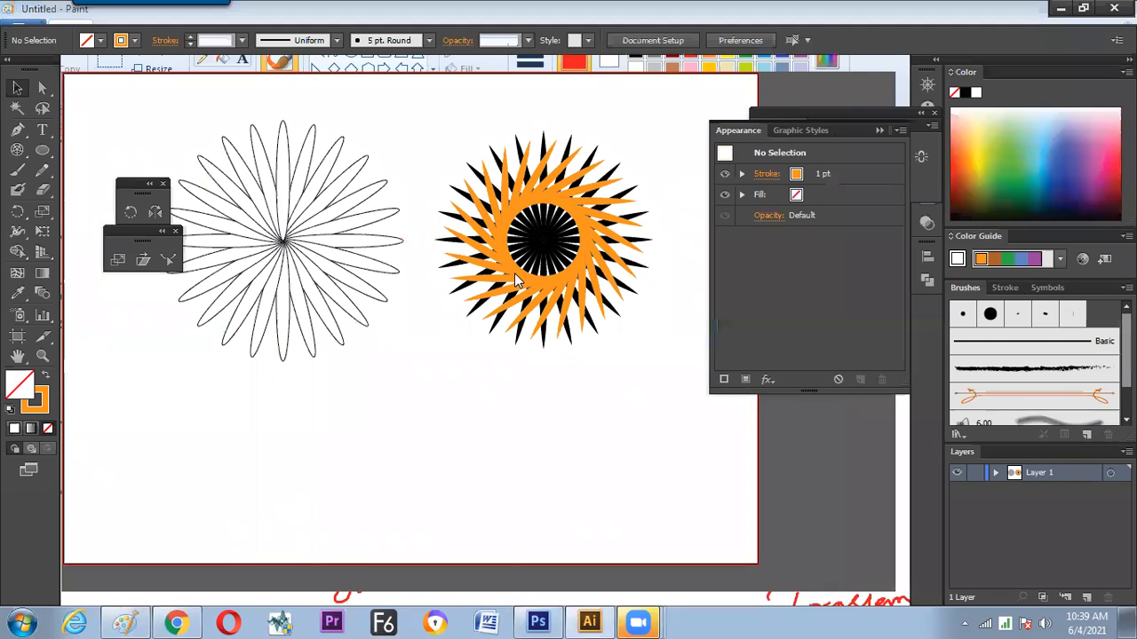
pyautogui.click(512, 275)
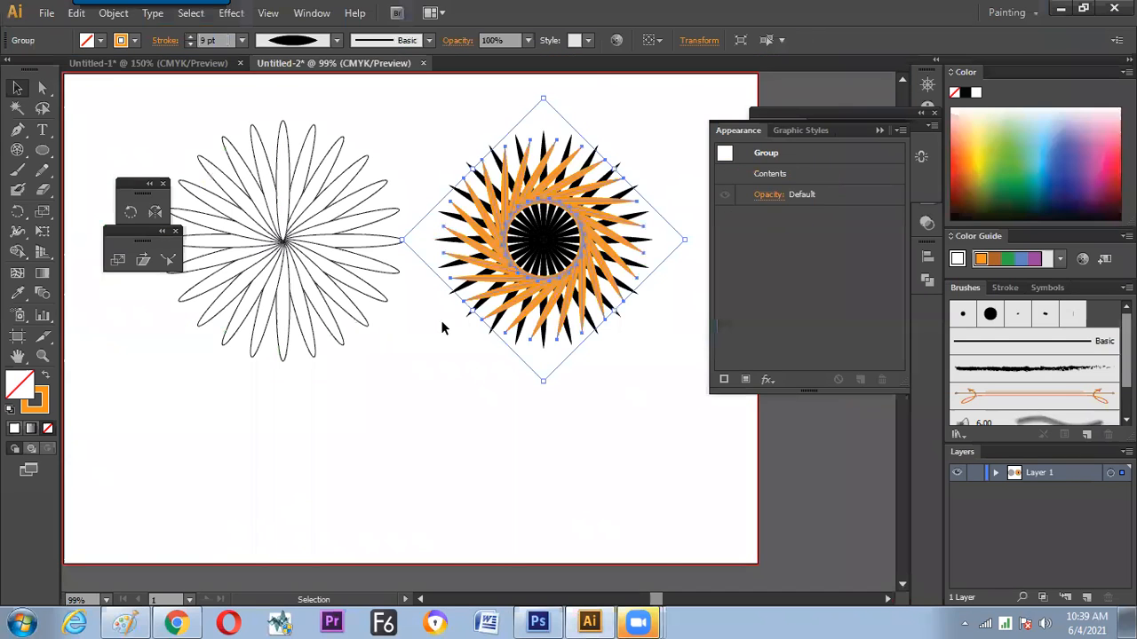
pyautogui.click(419, 358)
pyautogui.click(496, 276)
pyautogui.hotkey('ctrl', 'n')
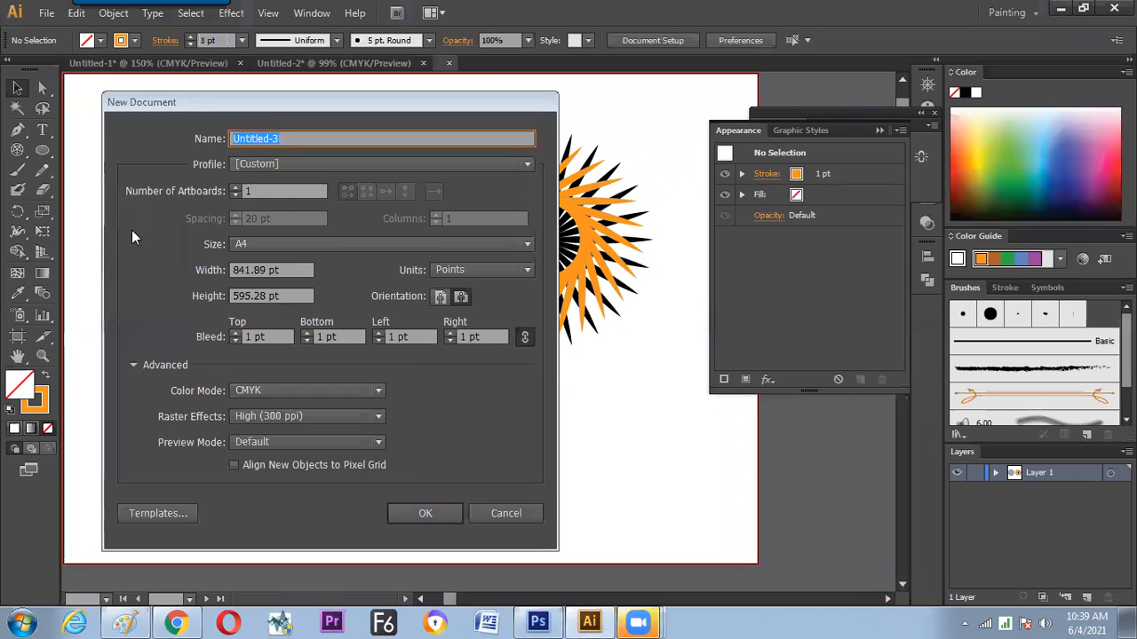
pyautogui.press('Return')
# Draw a vertical curly line with the Pencil tool, about 52 pt wide and 288 pt high, and select it
pyautogui.click(44, 174)
pyautogui.moveTo(341, 230)
pyautogui.mouseDown()
pyautogui.moveTo(325, 297)
pyautogui.moveTo(327, 388)
pyautogui.moveTo(354, 359)
pyautogui.mouseUp()
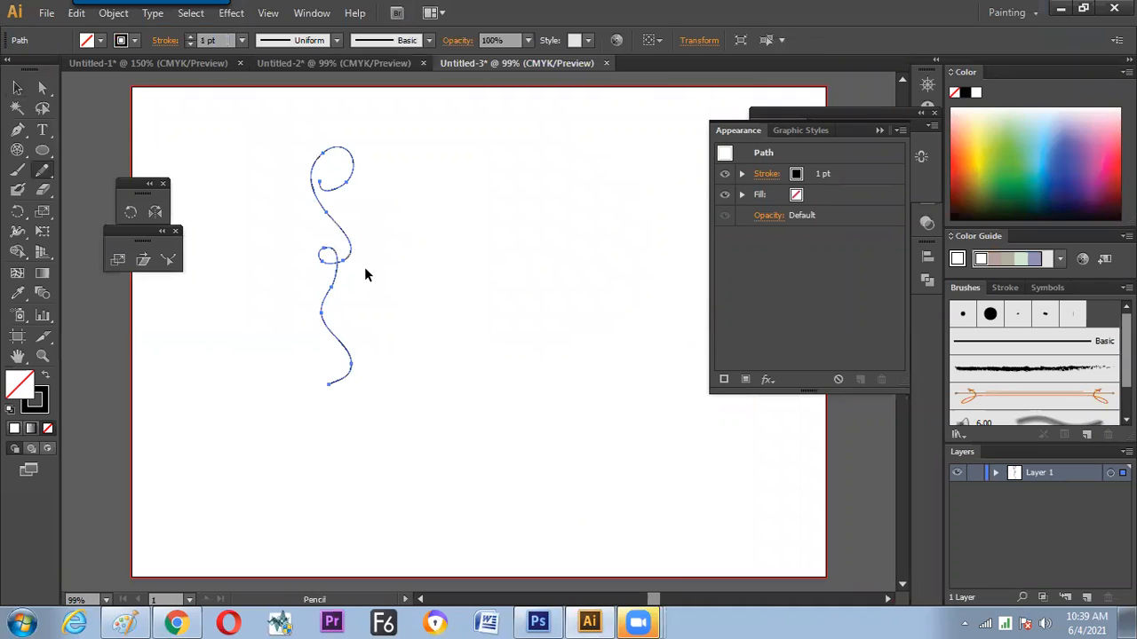
pyautogui.press('v')
pyautogui.click(261, 344)
pyautogui.hotkey('ctrl', 'a')
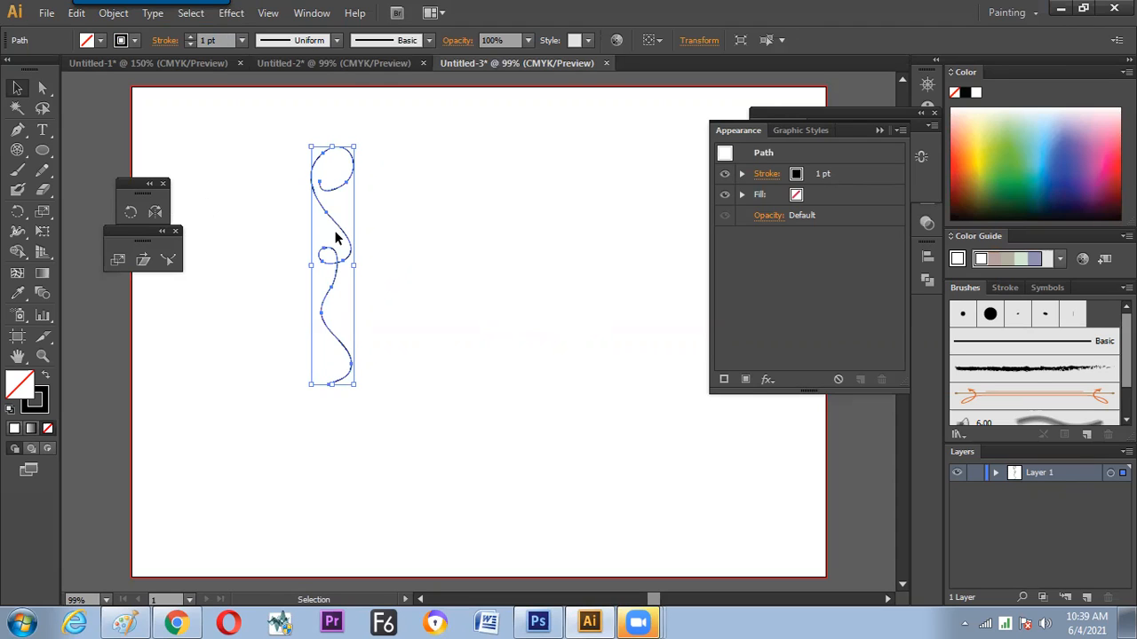
# Check the flip commands in the curl's Transform options and set its reference point to the middle right
pyautogui.click(699, 40)
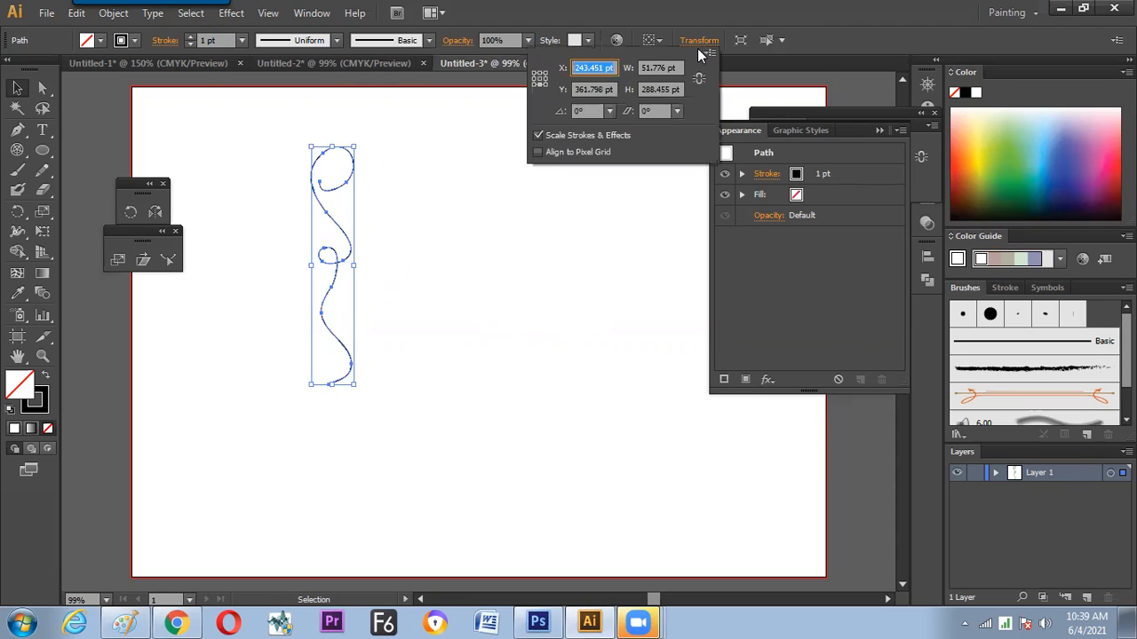
pyautogui.click(712, 54)
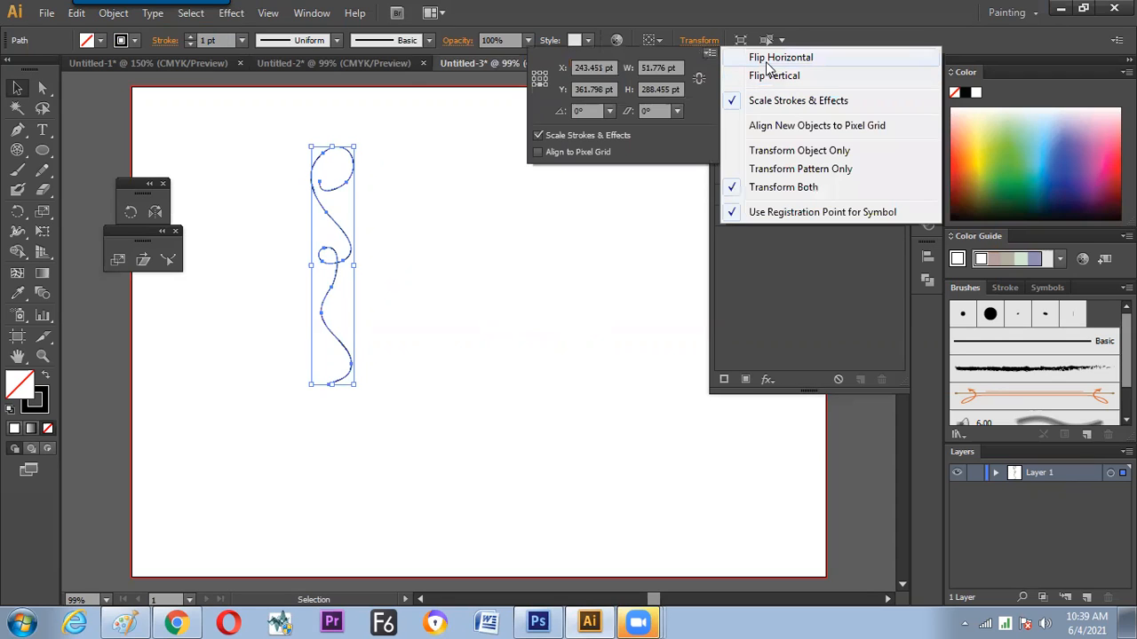
pyautogui.click(551, 78)
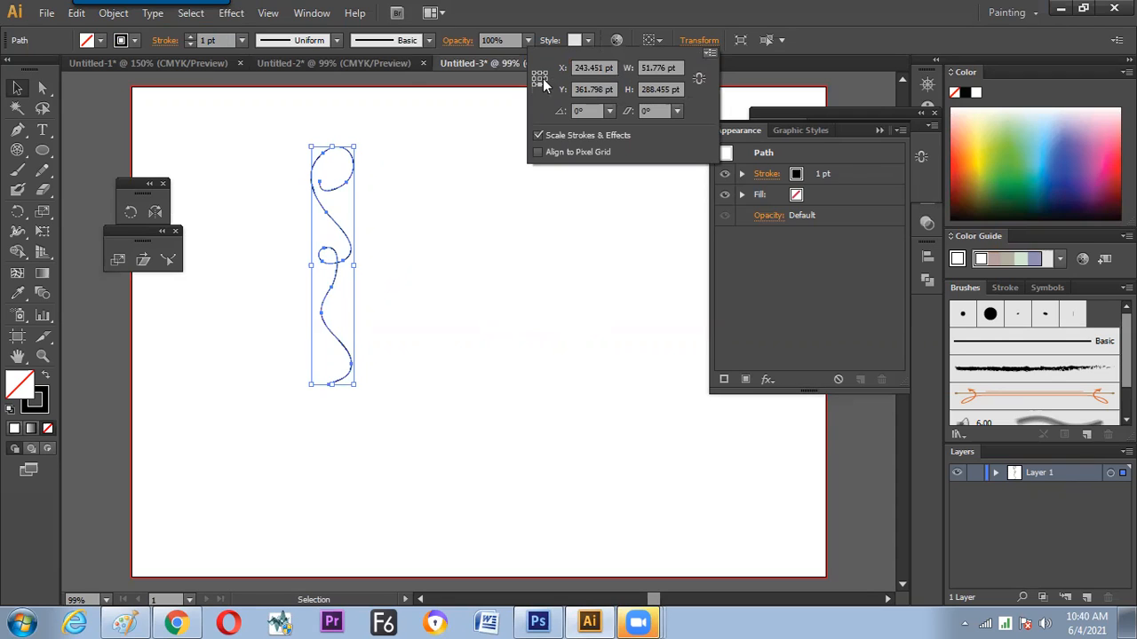
pyautogui.click(545, 74)
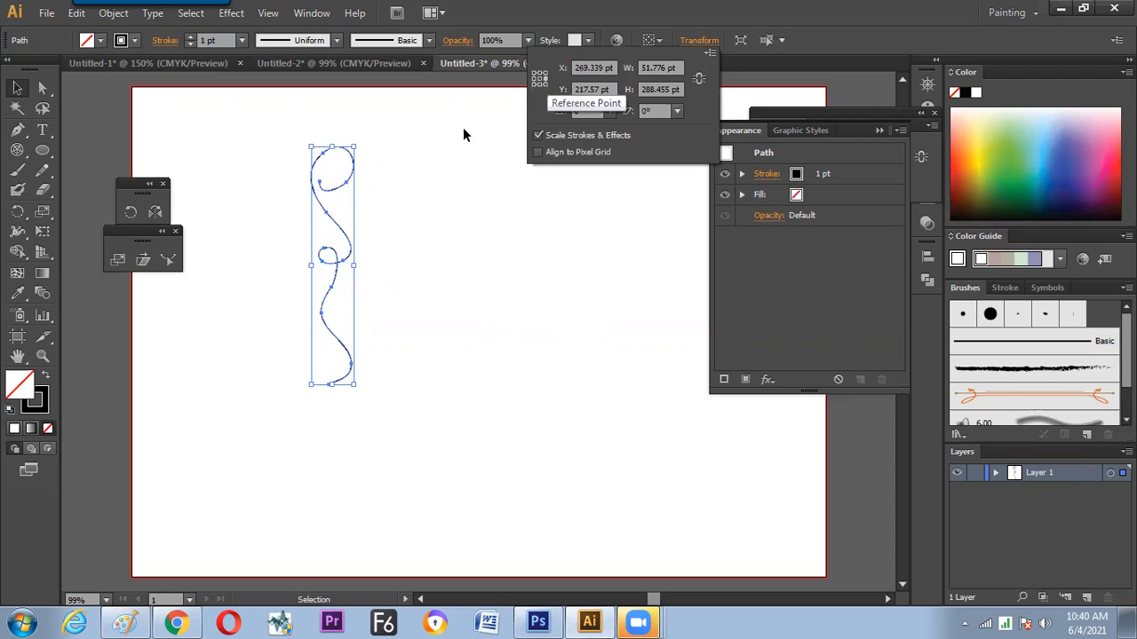
# Reflect a copy of the curl across a vertical axis through the right edge of its upper loop
pyautogui.click(162, 220)
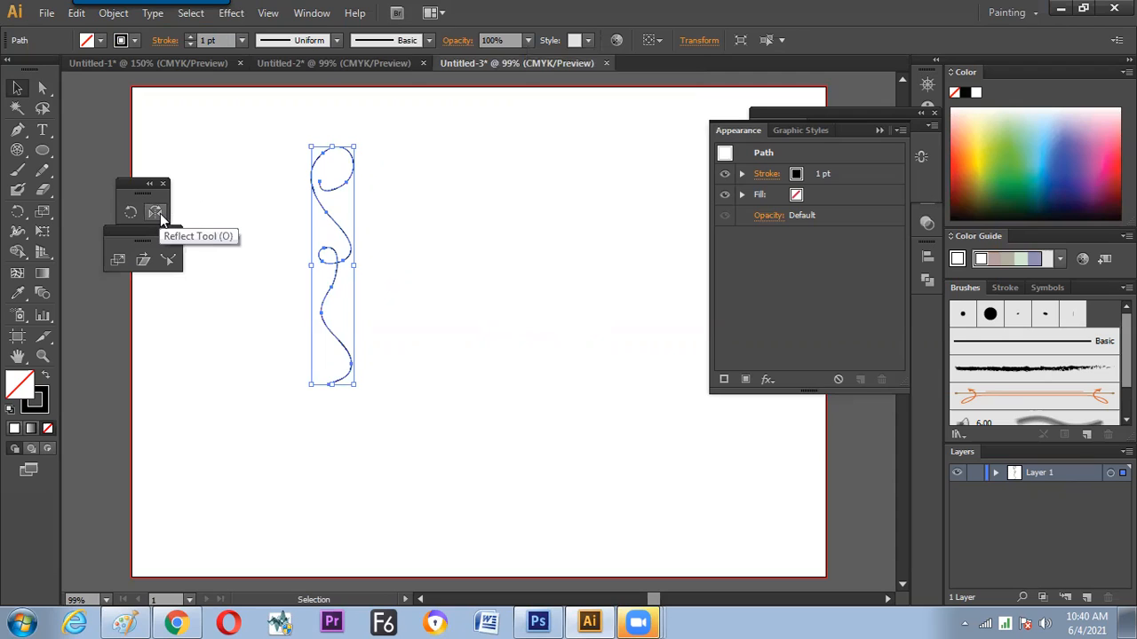
pyautogui.click(158, 213)
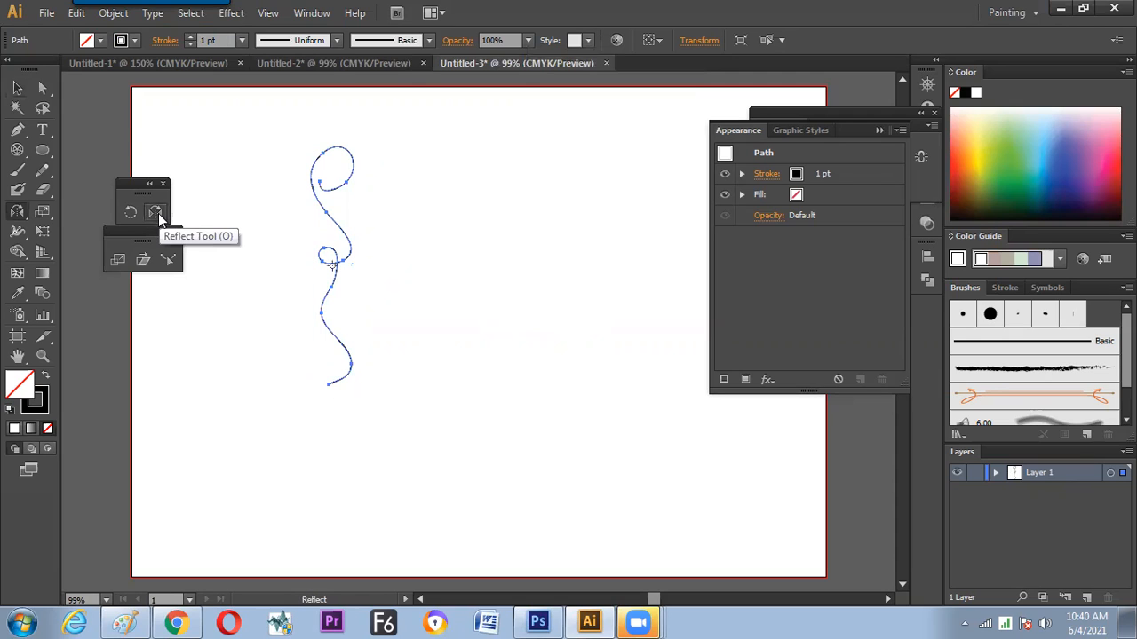
pyautogui.click(354, 163)
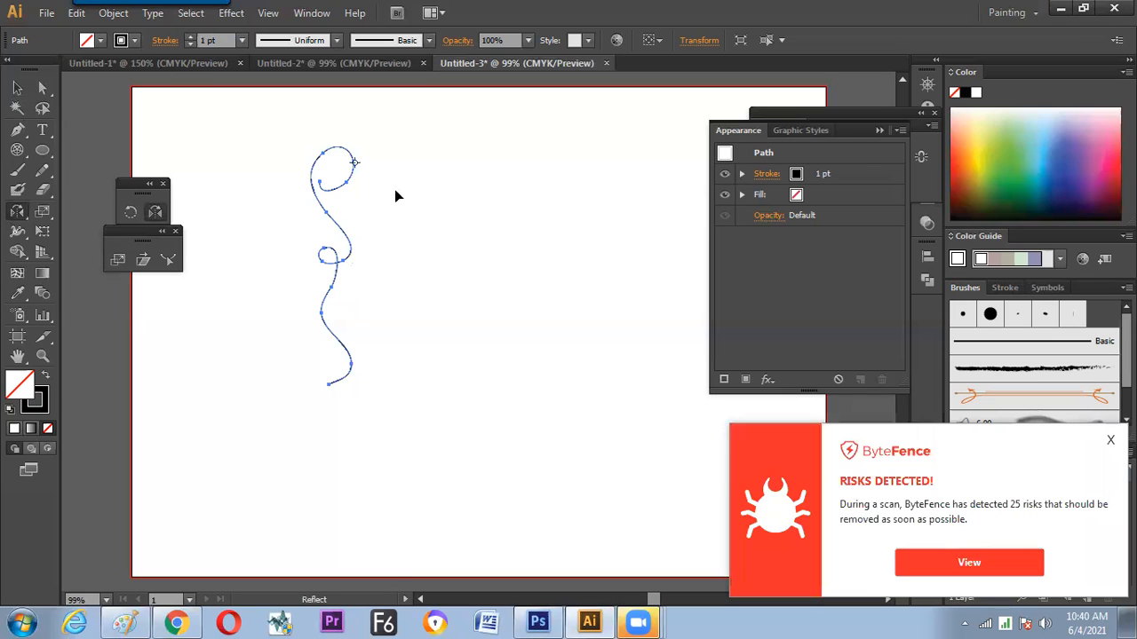
pyautogui.moveTo(301, 218); pyautogui.dragTo(396, 224)
pyautogui.press('alt')
pyautogui.press('shift')
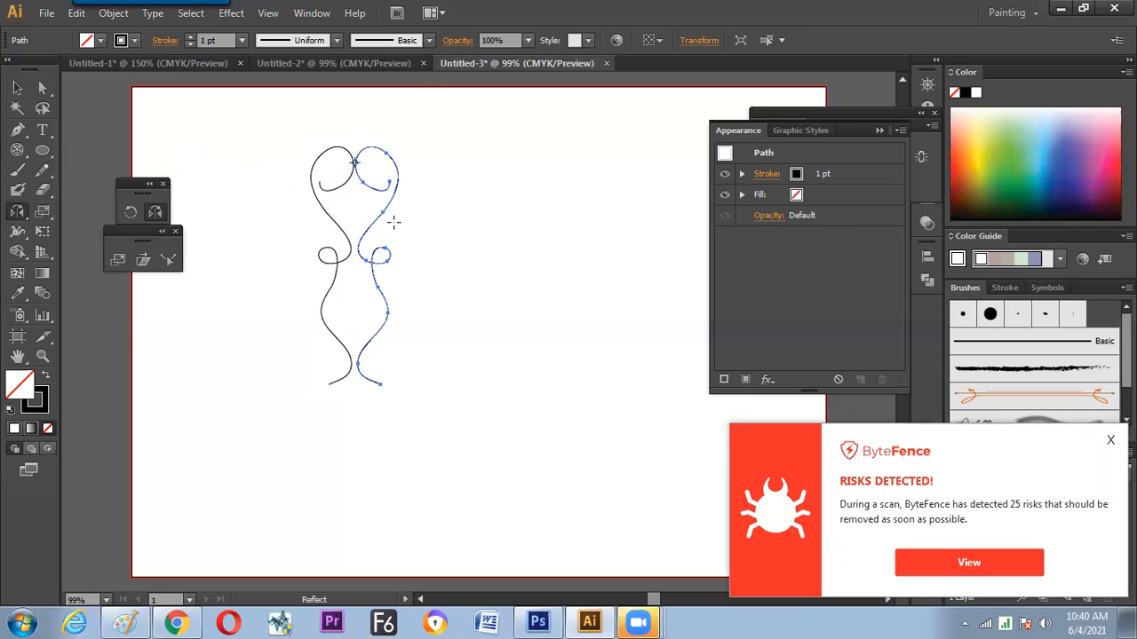
# Move both curls slightly up and left, and reflect a copy of them downward across their lower ends
pyautogui.press('v')
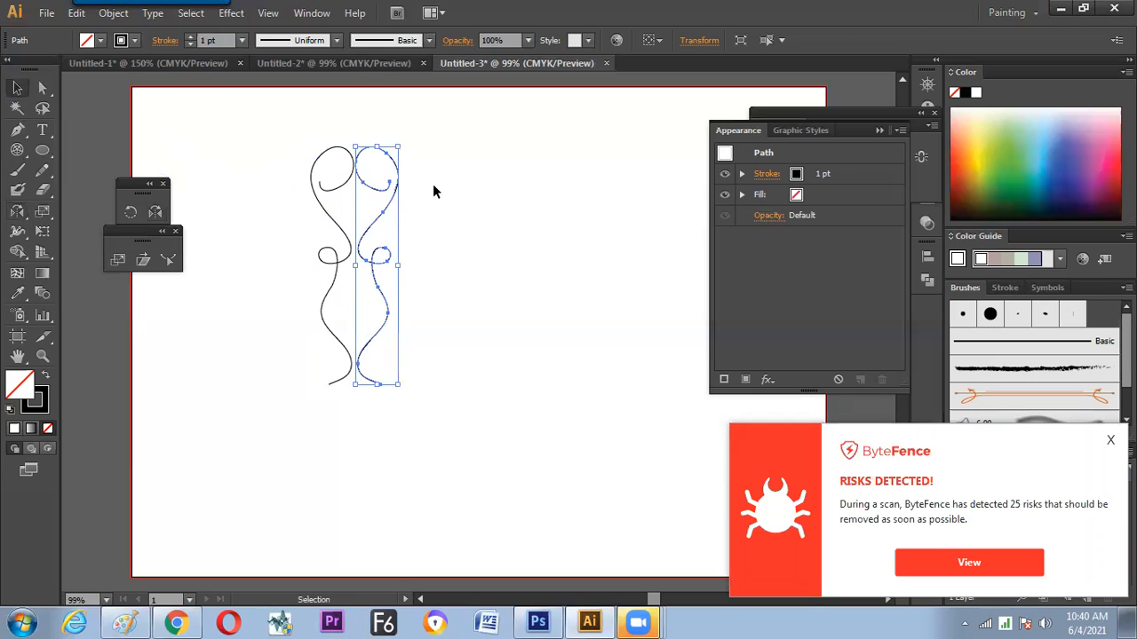
pyautogui.hotkey('ctrl', 'a')
pyautogui.moveTo(394, 190); pyautogui.dragTo(372, 161)
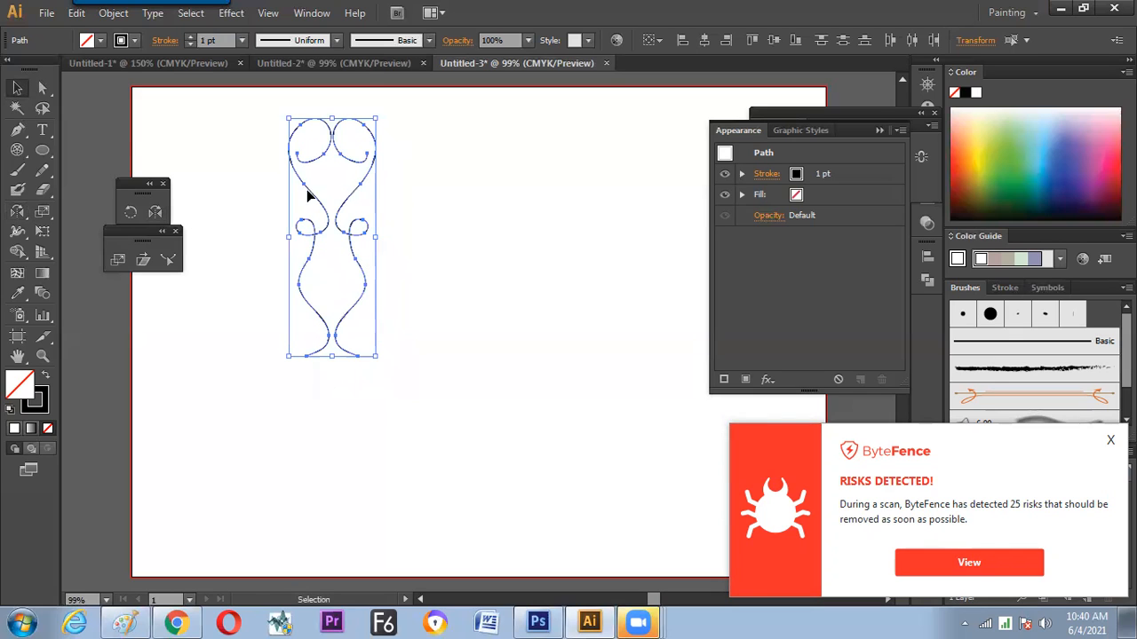
pyautogui.click(162, 211)
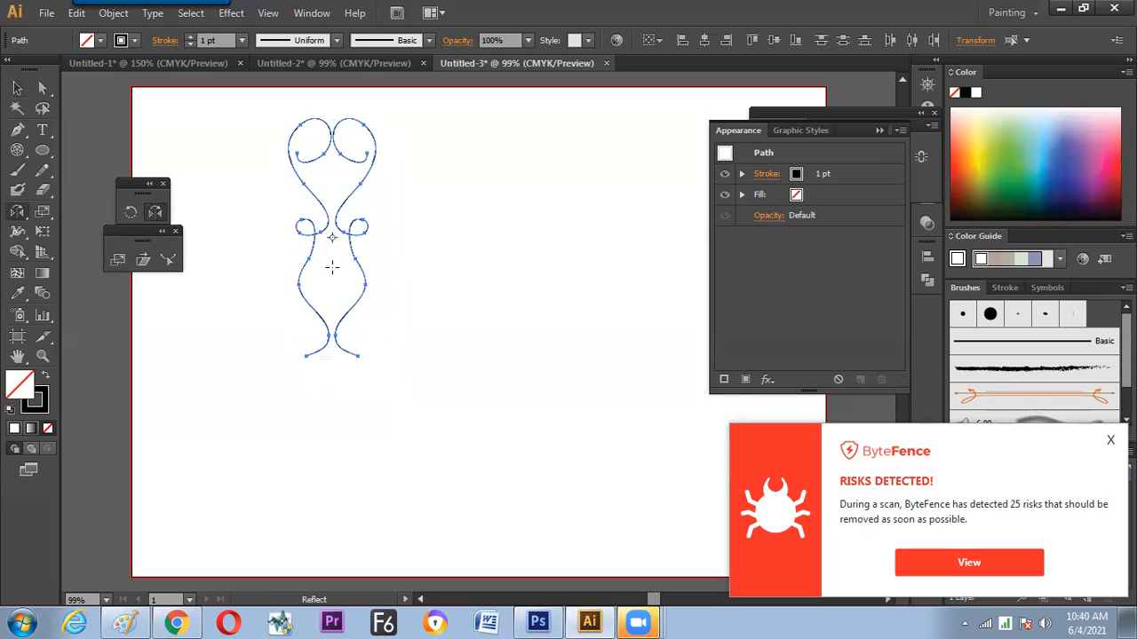
pyautogui.click(305, 355)
pyautogui.moveTo(369, 300); pyautogui.dragTo(253, 399)
pyautogui.press('v')
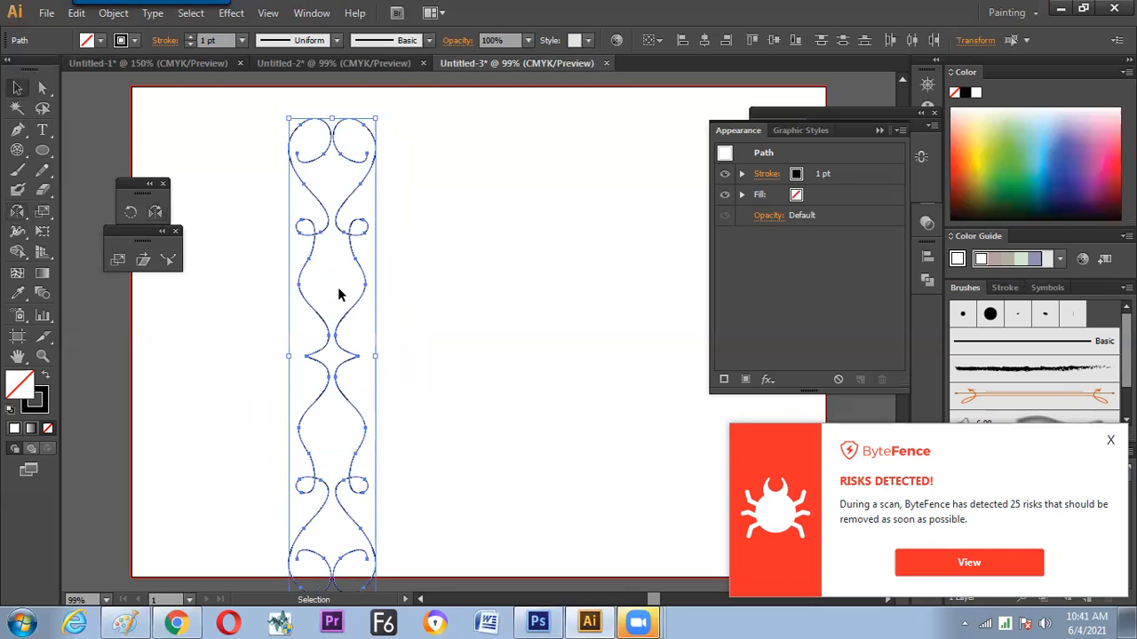
# Scale the four-part curl motif down to under half its size and place a single curl copy to its left
pyautogui.moveTo(377, 117)
pyautogui.mouseDown()
pyautogui.moveTo(359, 245)
pyautogui.moveTo(322, 184)
pyautogui.moveTo(340, 175)
pyautogui.moveTo(209, 161)
pyautogui.moveTo(337, 327)
pyautogui.moveTo(357, 385)
pyautogui.mouseUp()
pyautogui.click(340, 177)
pyautogui.click(240, 190)
# Duplicate the motif edge to edge on its right and repeat the copy until the row has ten columns
pyautogui.keyDown('alt'); pyautogui.moveTo(322, 260); pyautogui.dragTo(357, 264); pyautogui.keyUp('alt')
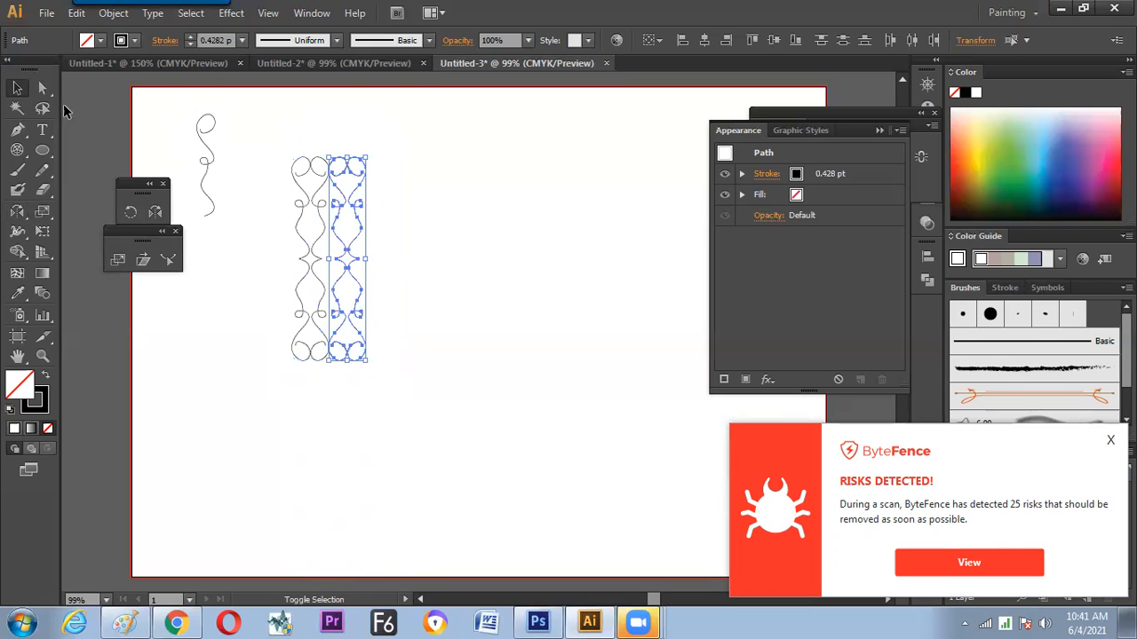
pyautogui.hotkey('ctrl', 'd')
pyautogui.hotkey('ctrl', 'd')
pyautogui.hotkey('ctrl', 'd')
pyautogui.hotkey('ctrl', 'd')
pyautogui.hotkey('ctrl', 'd')
pyautogui.hotkey('ctrl', 'd')
pyautogui.hotkey('ctrl', 'd')
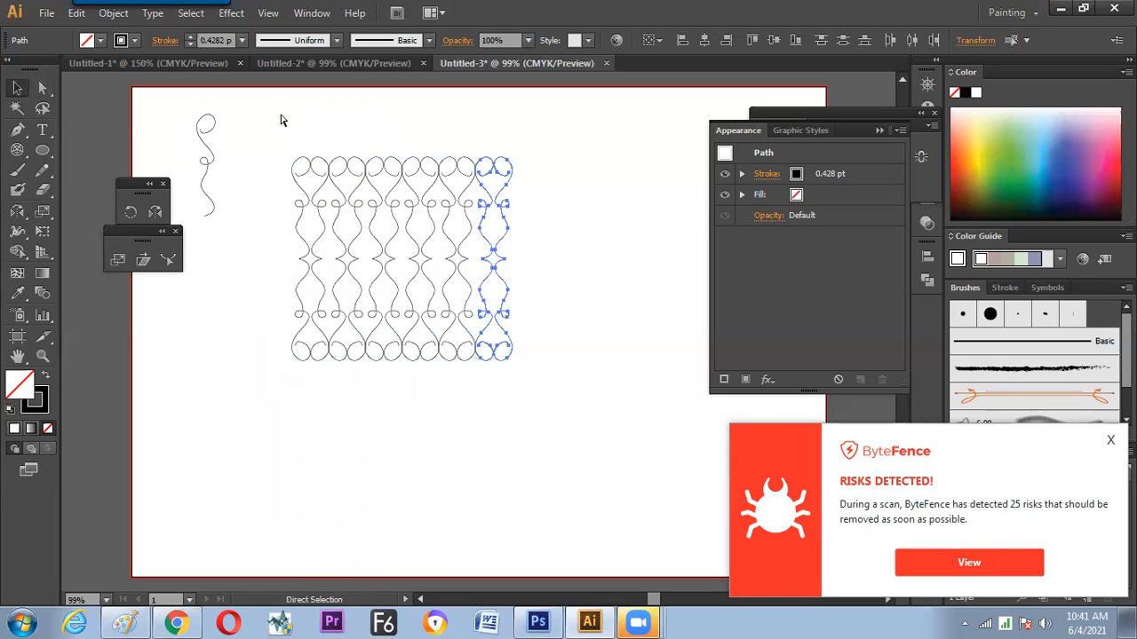
pyautogui.hotkey('ctrl', 'd')
pyautogui.click(238, 256)
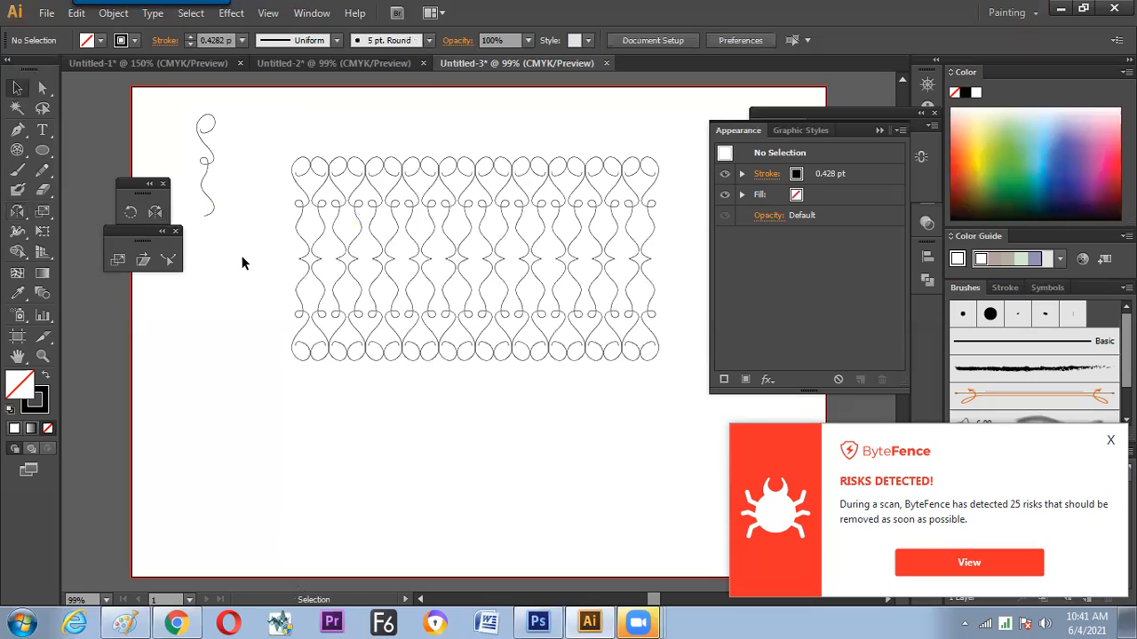
# Set the stroke weight of the ten-column pattern to 1 pt
pyautogui.moveTo(259, 199); pyautogui.dragTo(682, 320)
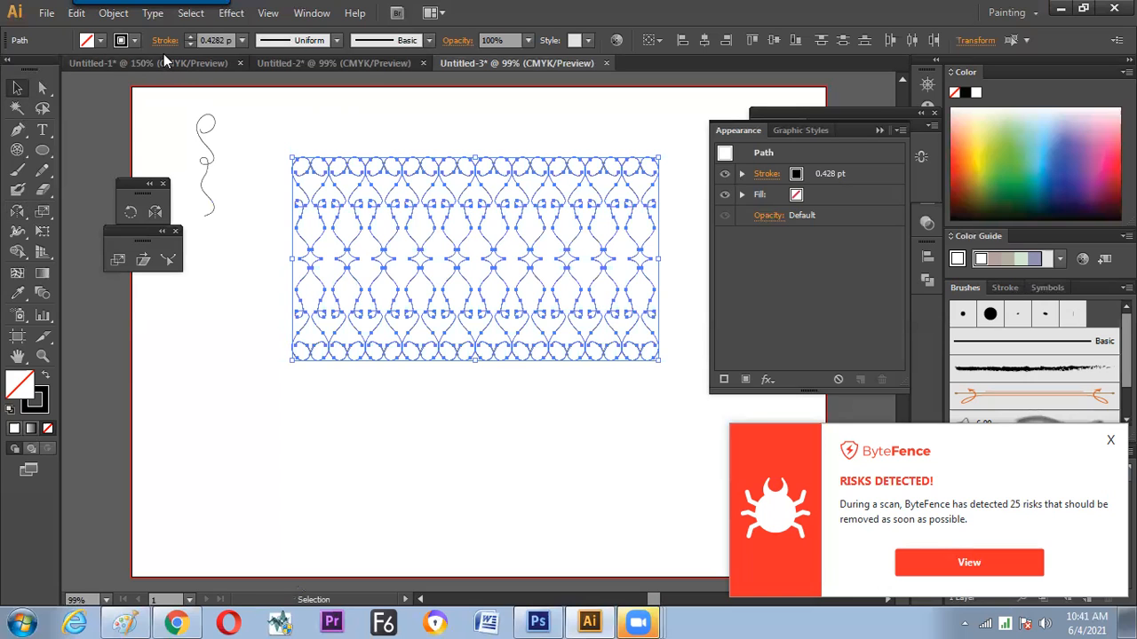
pyautogui.click(241, 40)
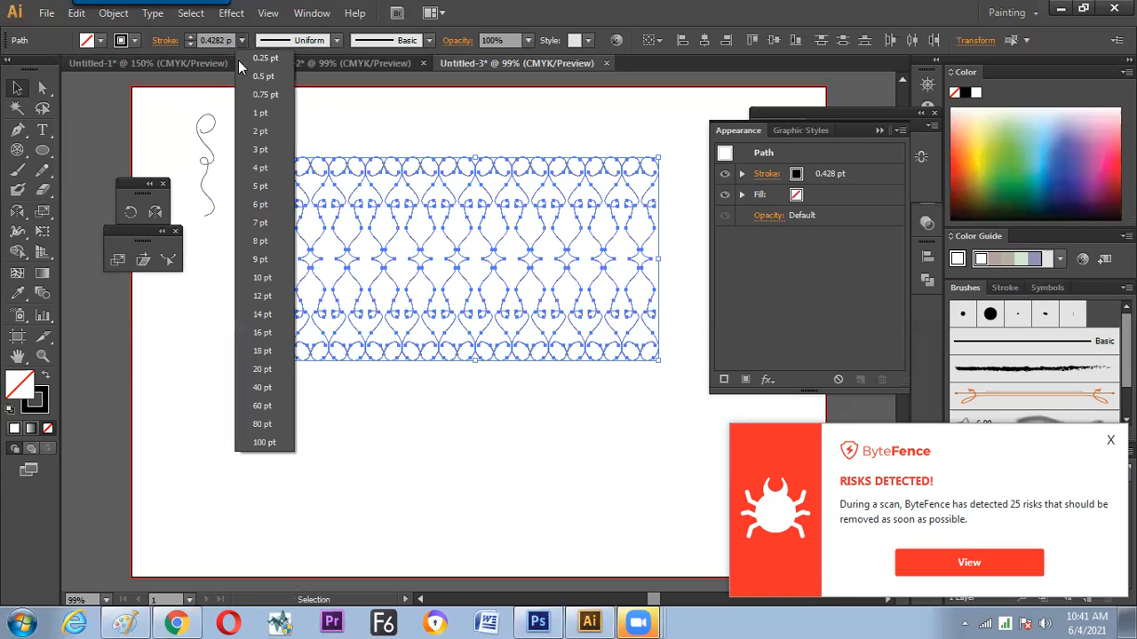
pyautogui.click(254, 109)
pyautogui.click(247, 124)
# Set the ten-column pattern's stroke weight to 4 pt and apply the width profile that tapers at both ends
pyautogui.moveTo(268, 119); pyautogui.dragTo(663, 361)
pyautogui.click(242, 40)
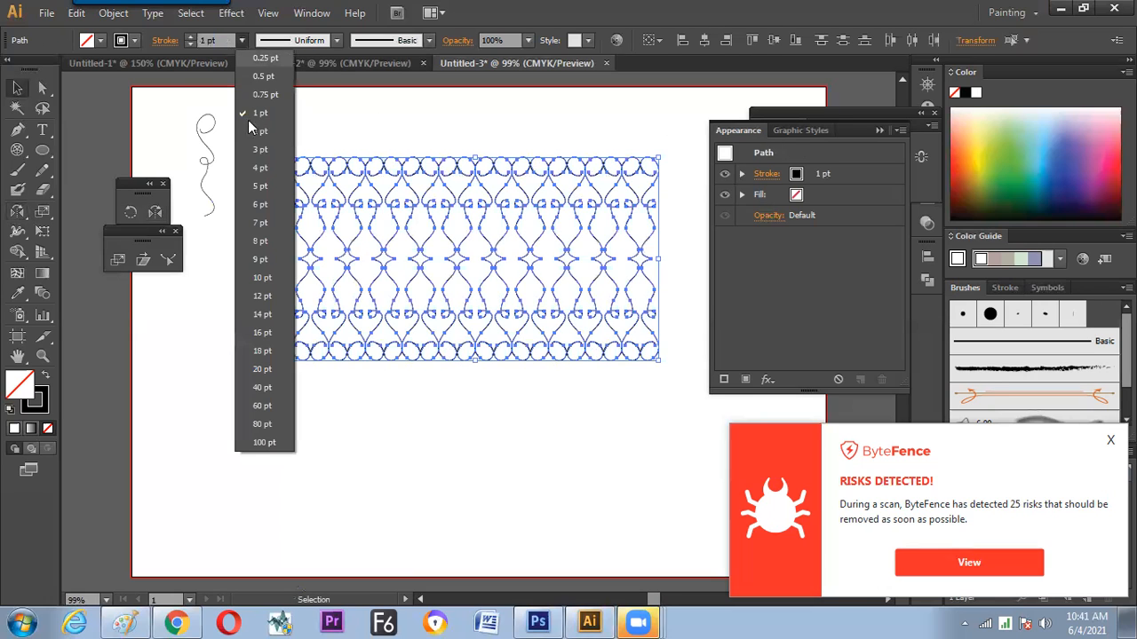
pyautogui.click(336, 41)
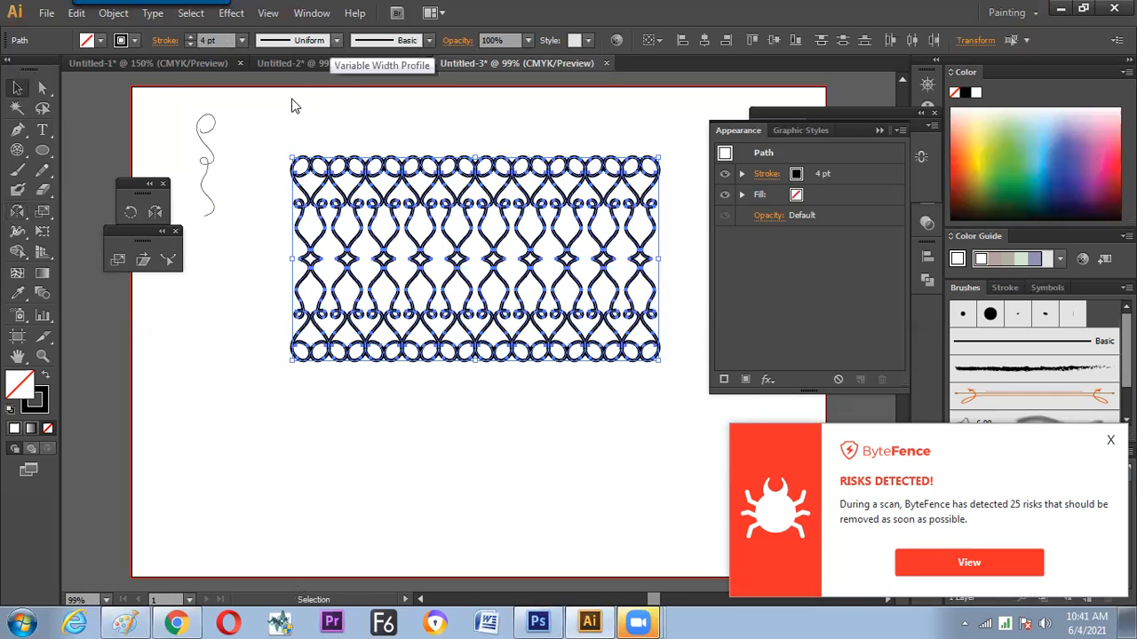
pyautogui.click(238, 315)
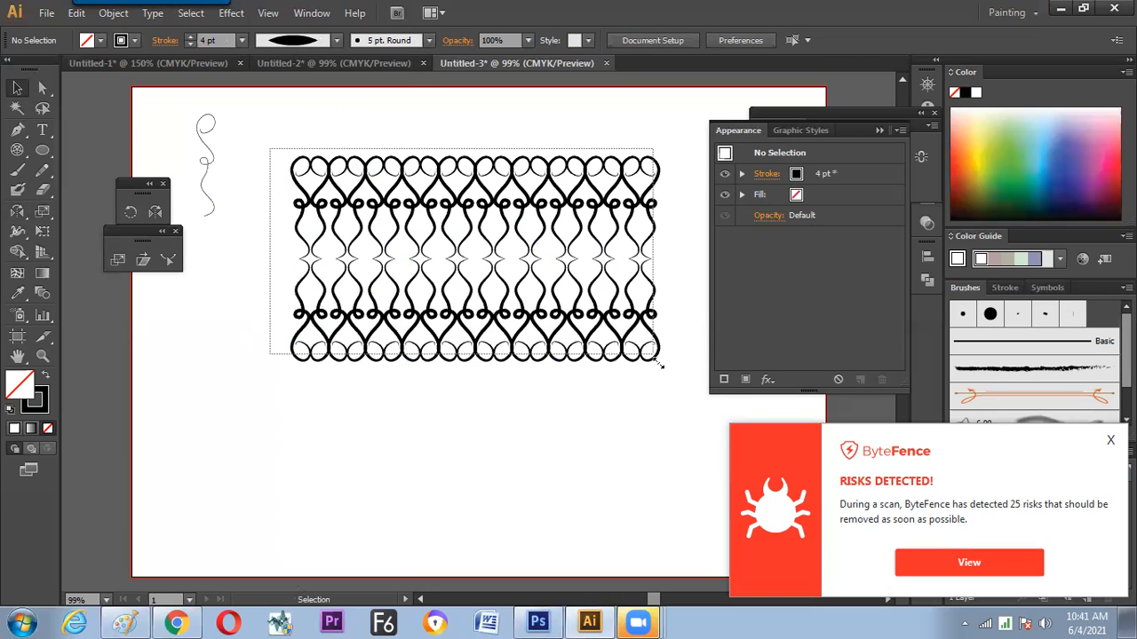
# Scale the whole ten-column pattern down to about a third of its size, keeping its upper-left corner in place
pyautogui.moveTo(659, 364); pyautogui.dragTo(658, 363)
pyautogui.moveTo(506, 246); pyautogui.dragTo(423, 230)
pyautogui.click(507, 278)
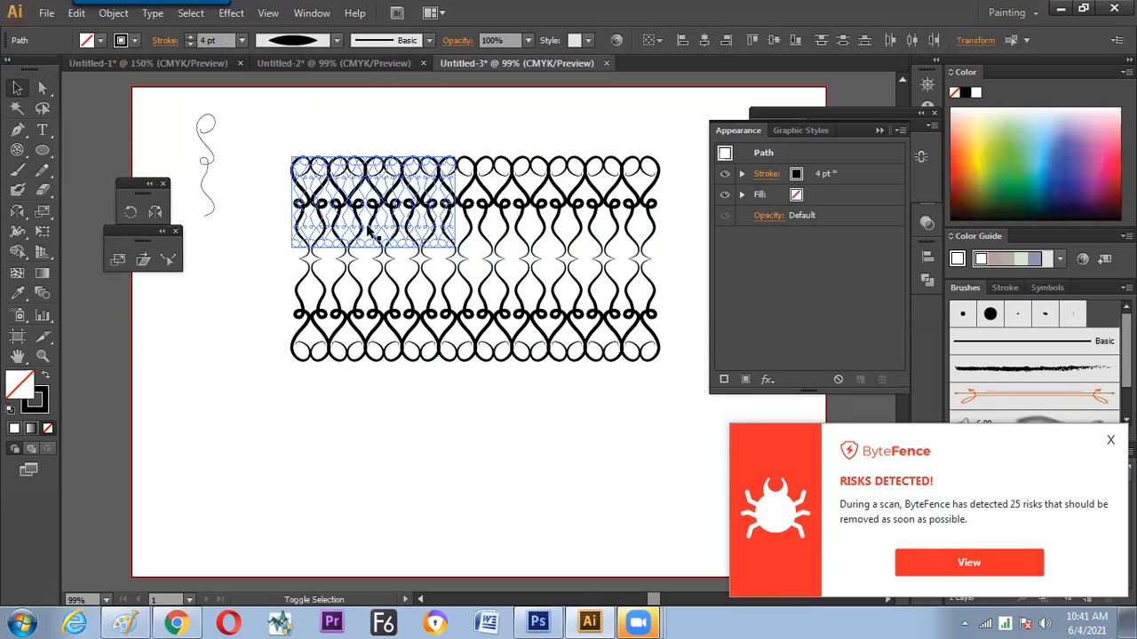
pyautogui.click(350, 223)
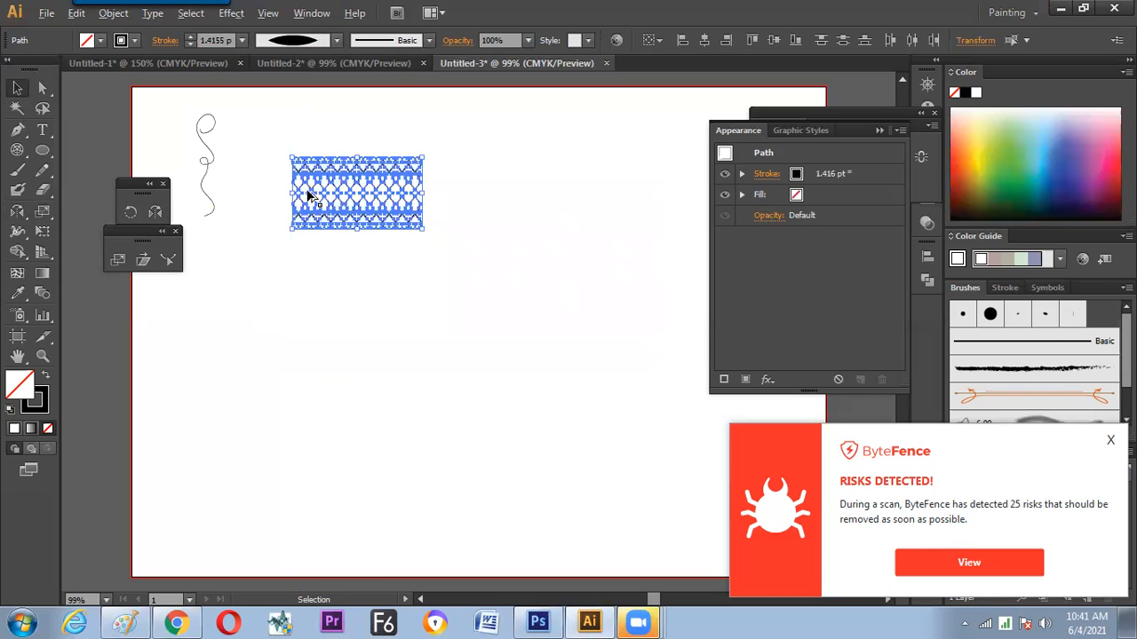
# Duplicate the scaled pattern block edge to edge toward the right to extend it into a long border
pyautogui.hotkey('ctrl', 'd')
pyautogui.hotkey('ctrl', 'd')
pyautogui.hotkey('ctrl', 'd')
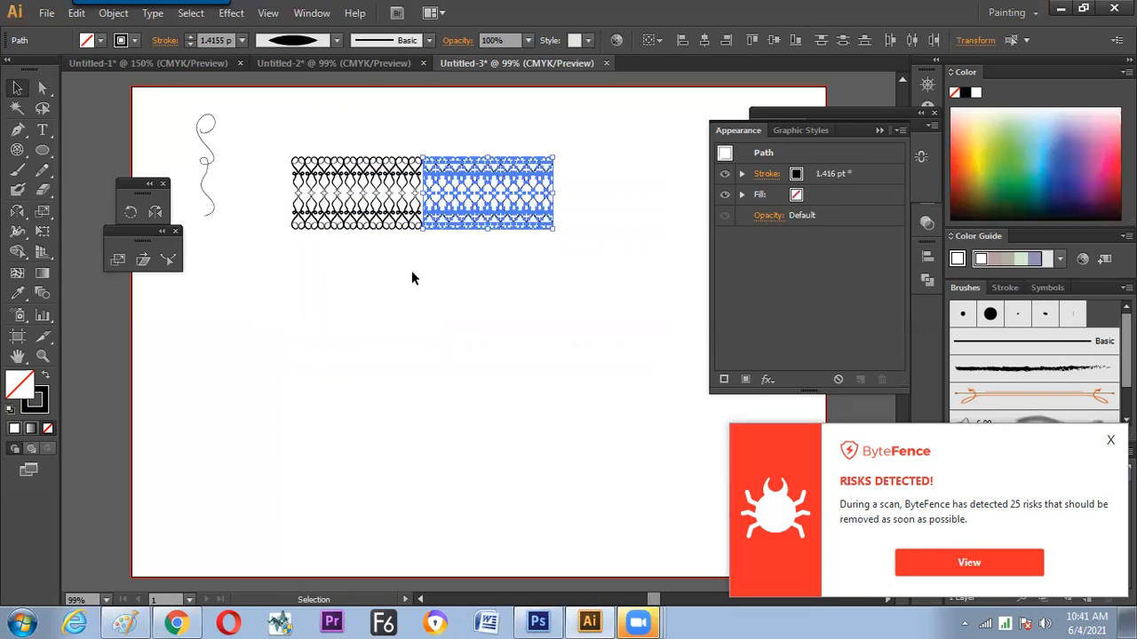
pyautogui.click(402, 327)
# Select the entire border row, scale it down slightly and position it near the artboard's upper edge beside the single curl
pyautogui.press('space')
pyautogui.moveTo(378, 340)
pyautogui.mouseDown()
pyautogui.moveTo(382, 355)
pyautogui.moveTo(366, 325)
pyautogui.mouseUp()
pyautogui.moveTo(376, 287); pyautogui.dragTo(307, 273)
pyautogui.moveTo(198, 111); pyautogui.dragTo(579, 255)
pyautogui.moveTo(203, 130); pyautogui.dragTo(234, 134)
pyautogui.press('space')
pyautogui.moveTo(368, 193); pyautogui.dragTo(401, 221)
pyautogui.moveTo(432, 178); pyautogui.dragTo(370, 134)
pyautogui.click(352, 258)
pyautogui.press('space')
pyautogui.moveTo(315, 284); pyautogui.dragTo(351, 281)
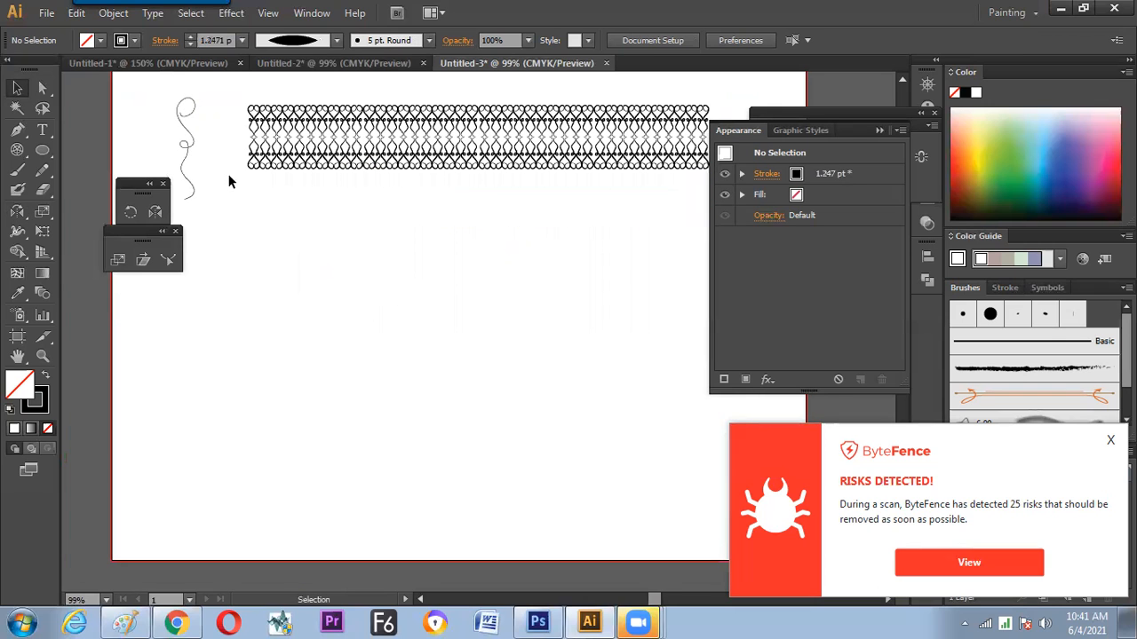
# Duplicate the border row downward edge to edge and repeat the copy to build a stack of five rows
pyautogui.click(188, 147)
pyautogui.click(284, 222)
pyautogui.moveTo(242, 93); pyautogui.dragTo(696, 175)
pyautogui.moveTo(464, 165); pyautogui.dragTo(462, 231)
pyautogui.hotkey('ctrl', 'd')
pyautogui.hotkey('ctrl', 'd')
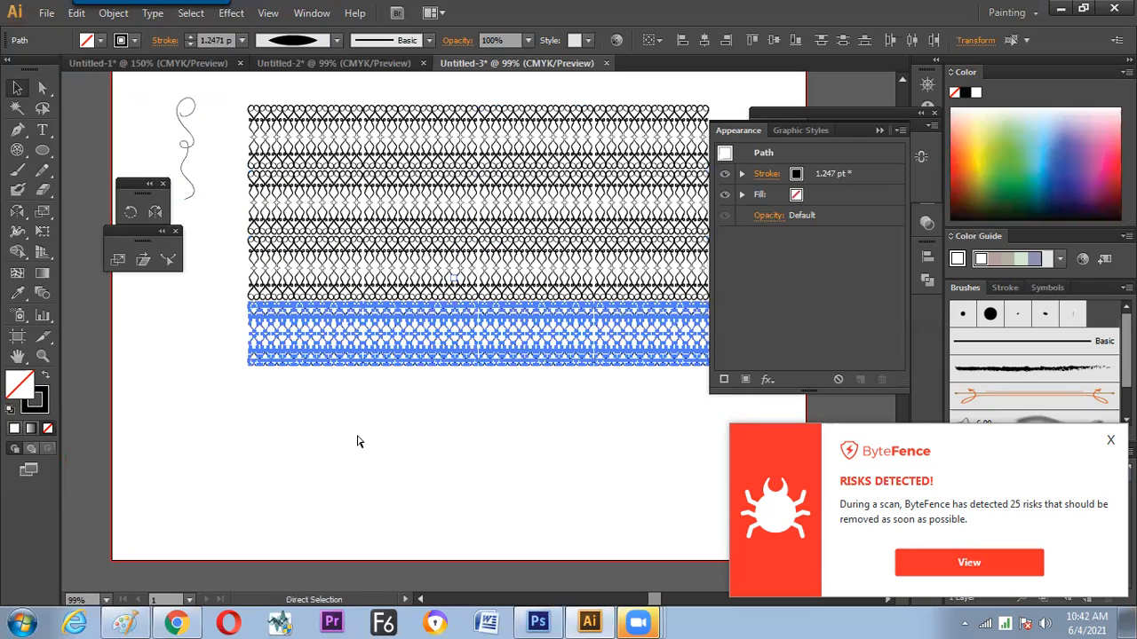
pyautogui.hotkey('ctrl', 'd')
pyautogui.click(310, 518)
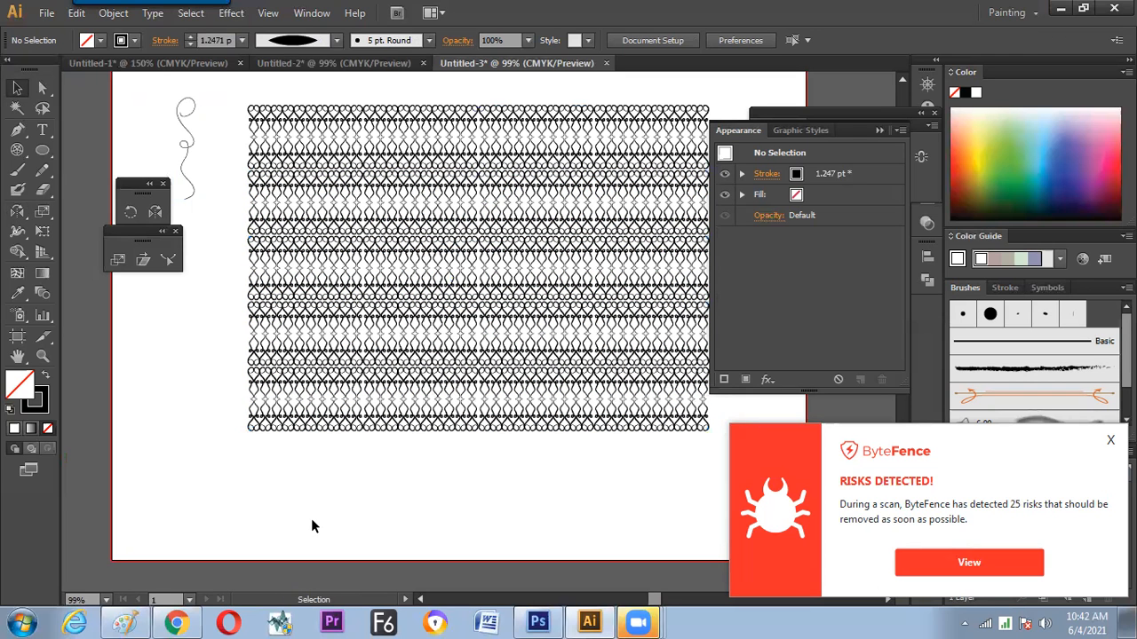
# Delete the upper four rows of the stacked pattern, keeping only the lowest row
pyautogui.moveTo(388, 331); pyautogui.dragTo(342, 327)
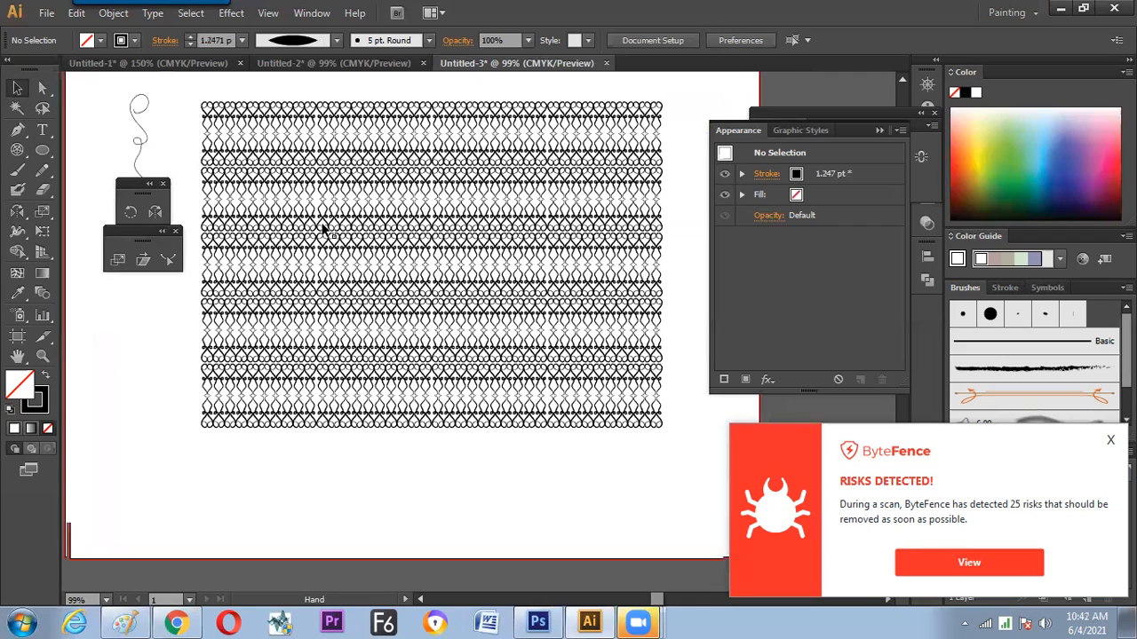
pyautogui.click(341, 280)
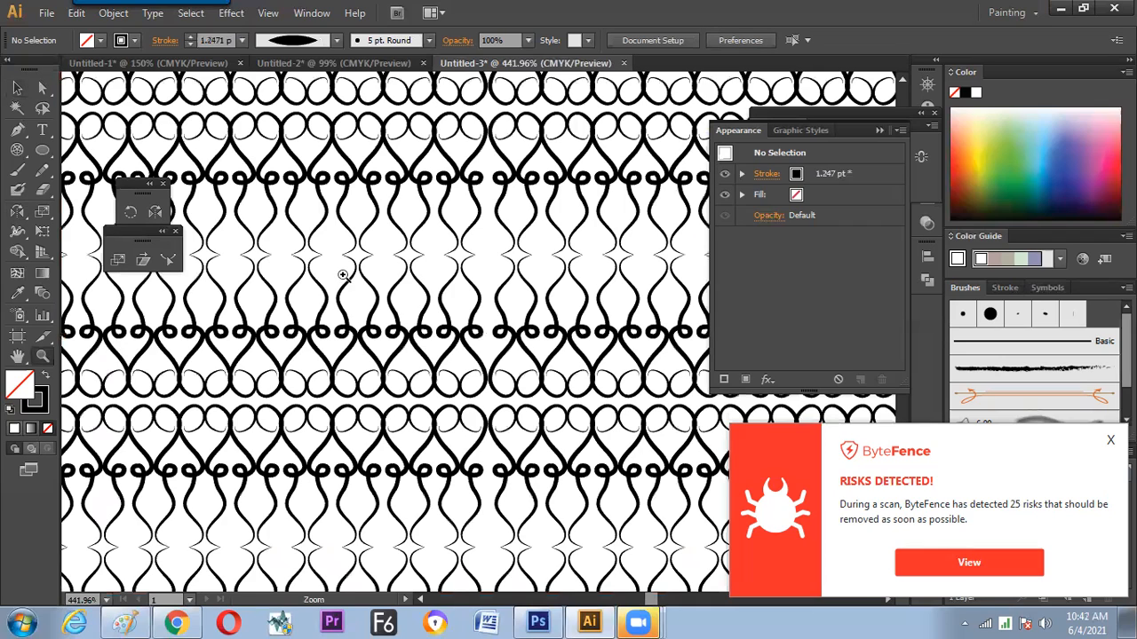
pyautogui.hotkey('ctrl', '-')
pyautogui.hotkey('ctrl', '-')
pyautogui.hotkey('ctrl', '-')
pyautogui.hotkey('ctrl', '-')
pyautogui.hotkey('ctrl', '-')
pyautogui.hotkey('ctrl', '-')
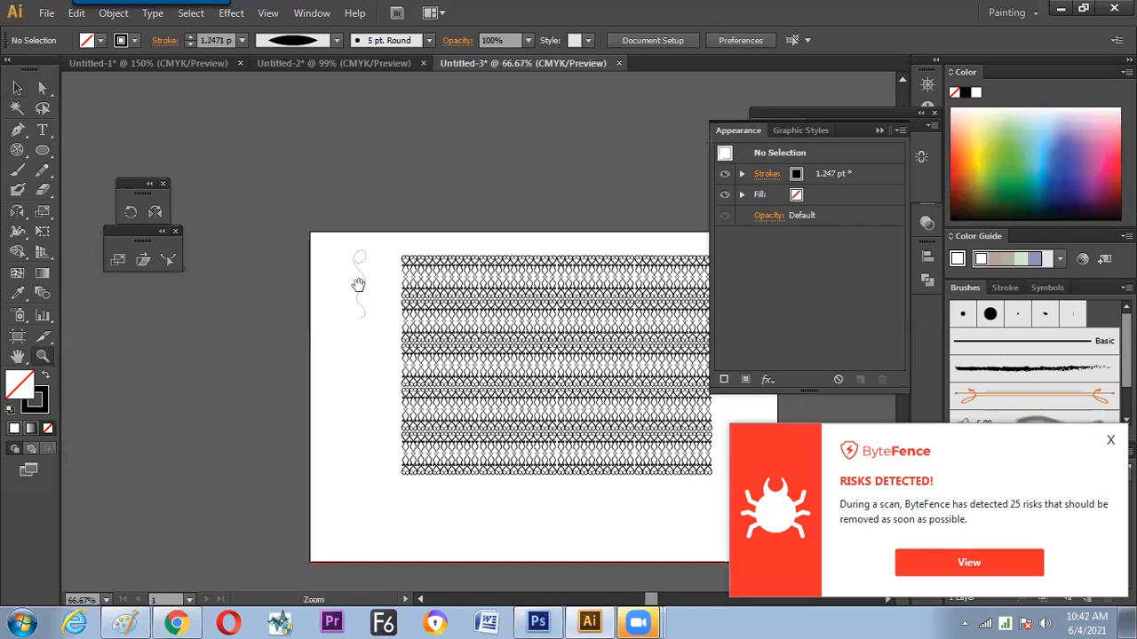
pyautogui.press('v')
pyautogui.moveTo(305, 187); pyautogui.dragTo(554, 379)
pyautogui.press('Delete')
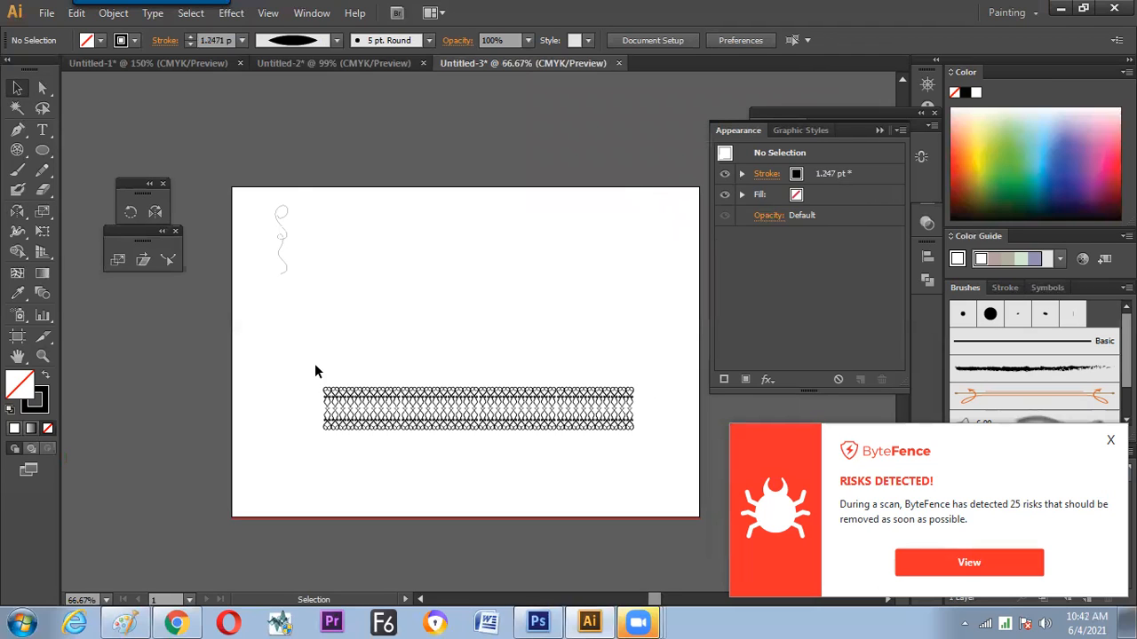
pyautogui.doubleClick(553, 415)
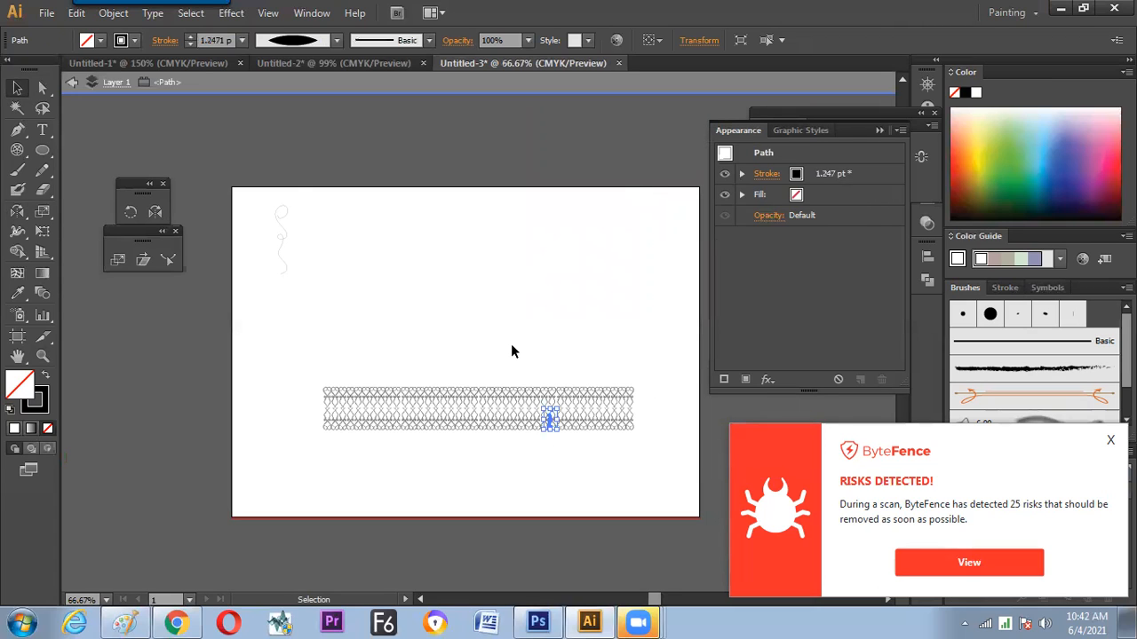
pyautogui.click(434, 302)
pyautogui.doubleClick(438, 322)
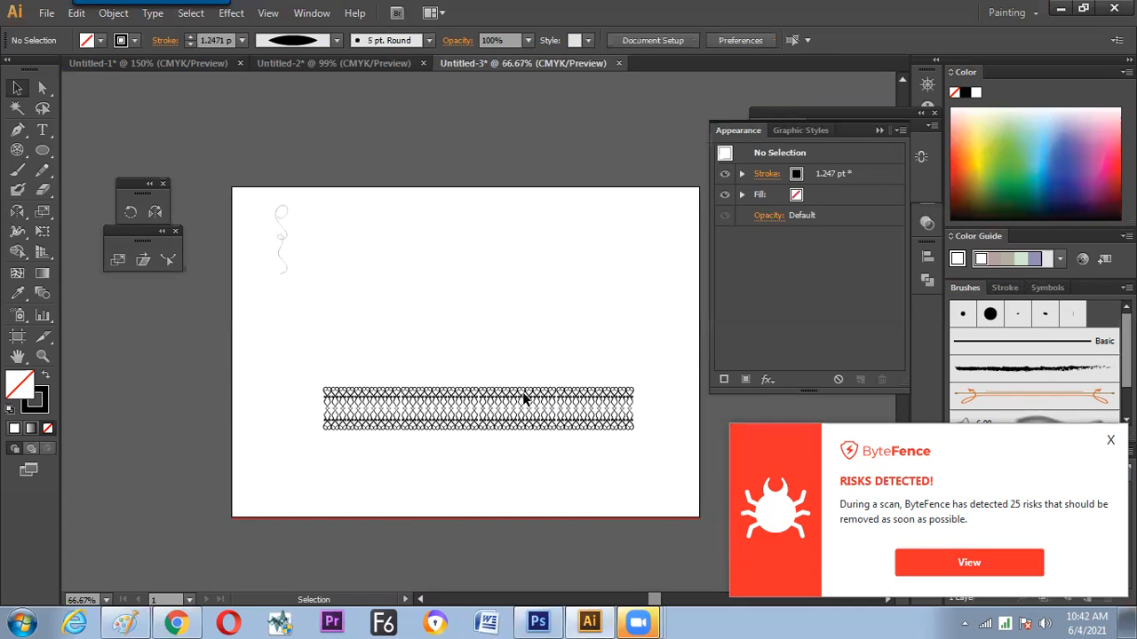
# Trim the remaining row to one short block and place it beside the single curl near the artboard's upper edge
pyautogui.press('Delete')
pyautogui.moveTo(642, 485); pyautogui.dragTo(333, 264)
pyautogui.keyDown('alt'); pyautogui.scroll(3, 328, 277); pyautogui.keyUp('alt')
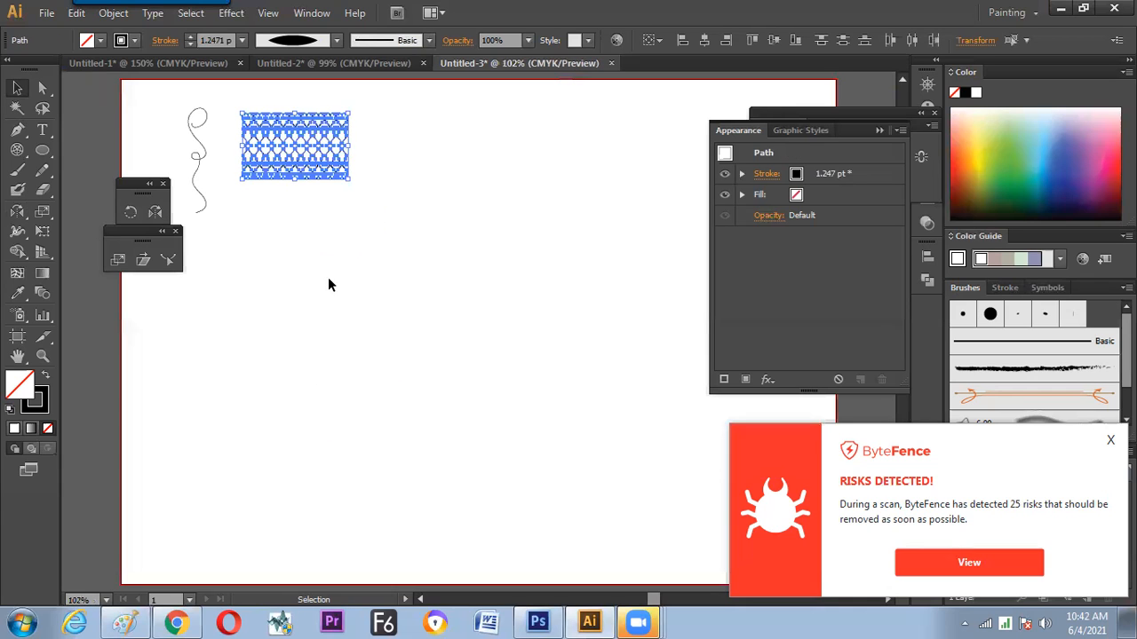
pyautogui.click(368, 349)
pyautogui.keyDown('alt'); pyautogui.scroll(2, 362, 337); pyautogui.keyUp('alt')
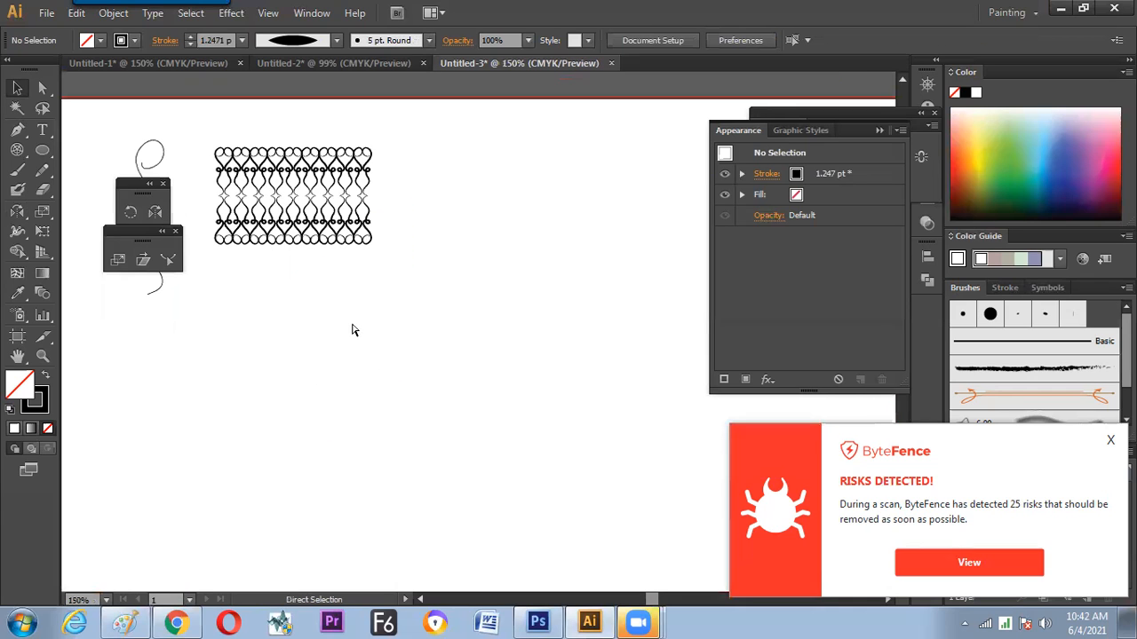
# Place a copy of one small curl from the pattern block in the empty area below the block
pyautogui.moveTo(235, 287)
pyautogui.keyDown('alt'); pyautogui.mouseDown()
pyautogui.moveTo(238, 429)
pyautogui.moveTo(255, 279)
pyautogui.mouseUp(); pyautogui.keyUp('alt')
pyautogui.click(282, 417)
pyautogui.scroll(-2, 284, 413)
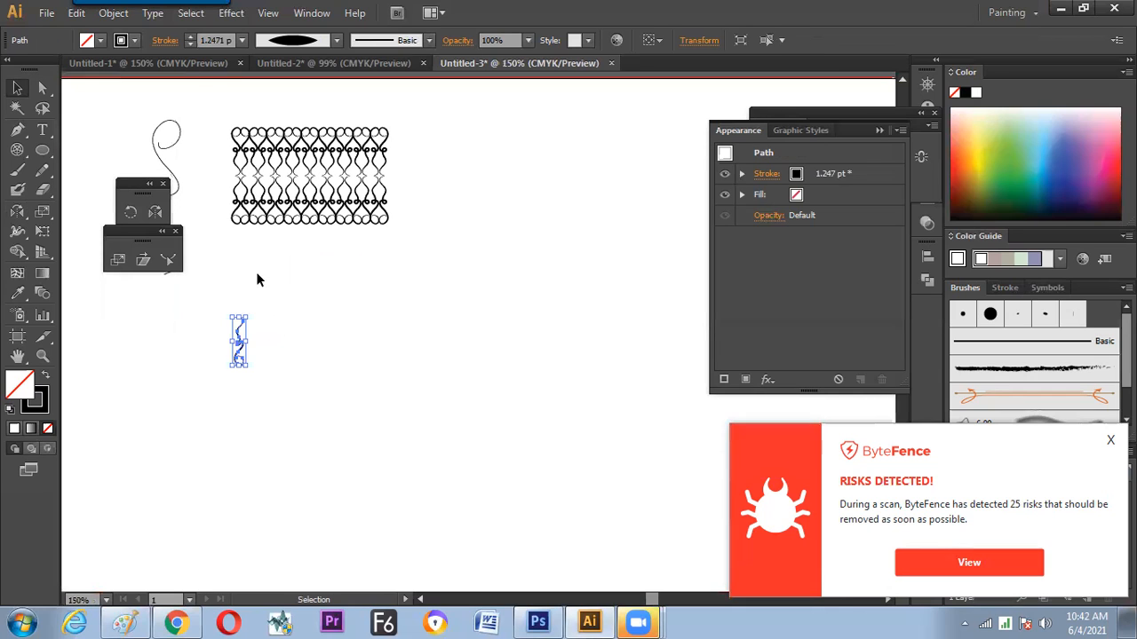
# Apply a Transform effect to the small curl with Reflect X and 1 copy, mirroring it across its inner vertical edge
pyautogui.click(231, 12)
pyautogui.moveTo(258, 108)
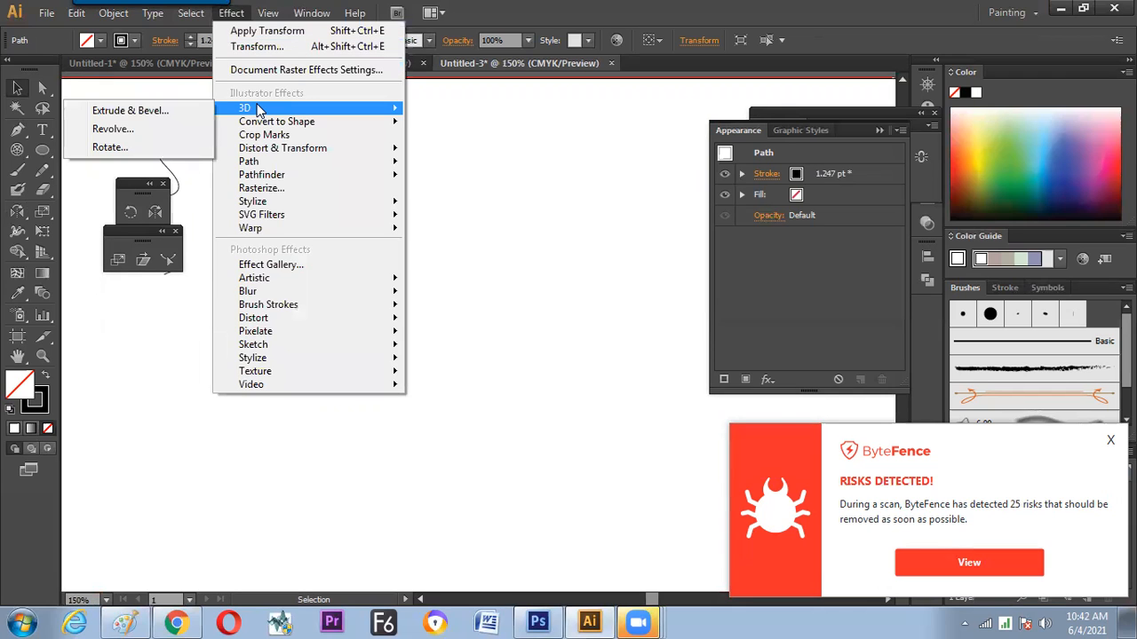
pyautogui.moveTo(267, 148)
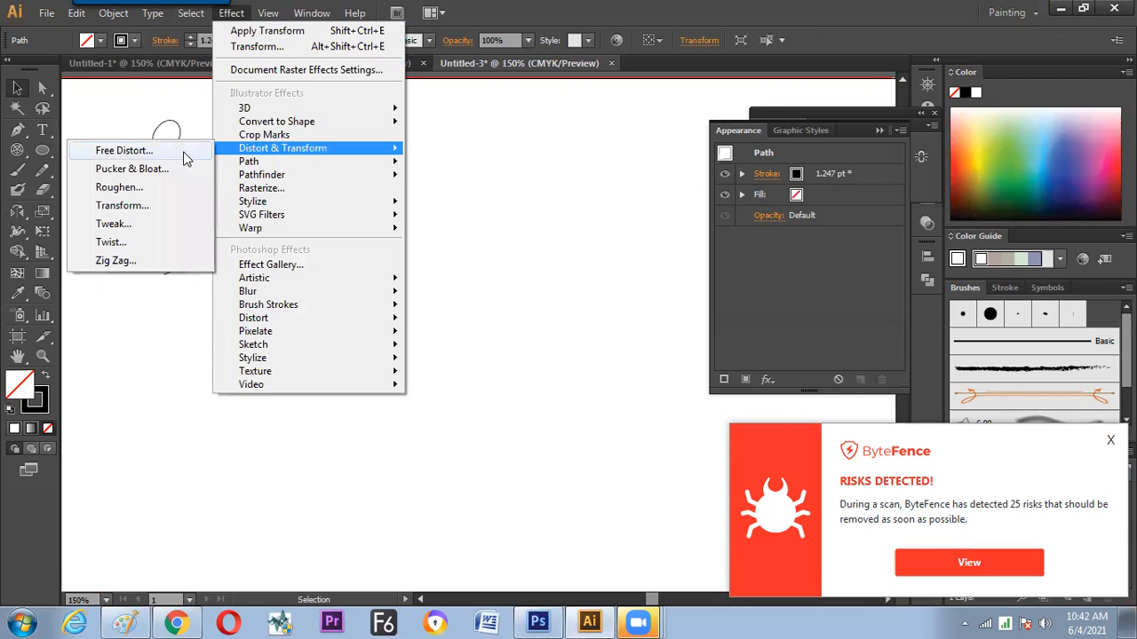
pyautogui.click(146, 206)
pyautogui.moveTo(775, 34); pyautogui.dragTo(623, 31)
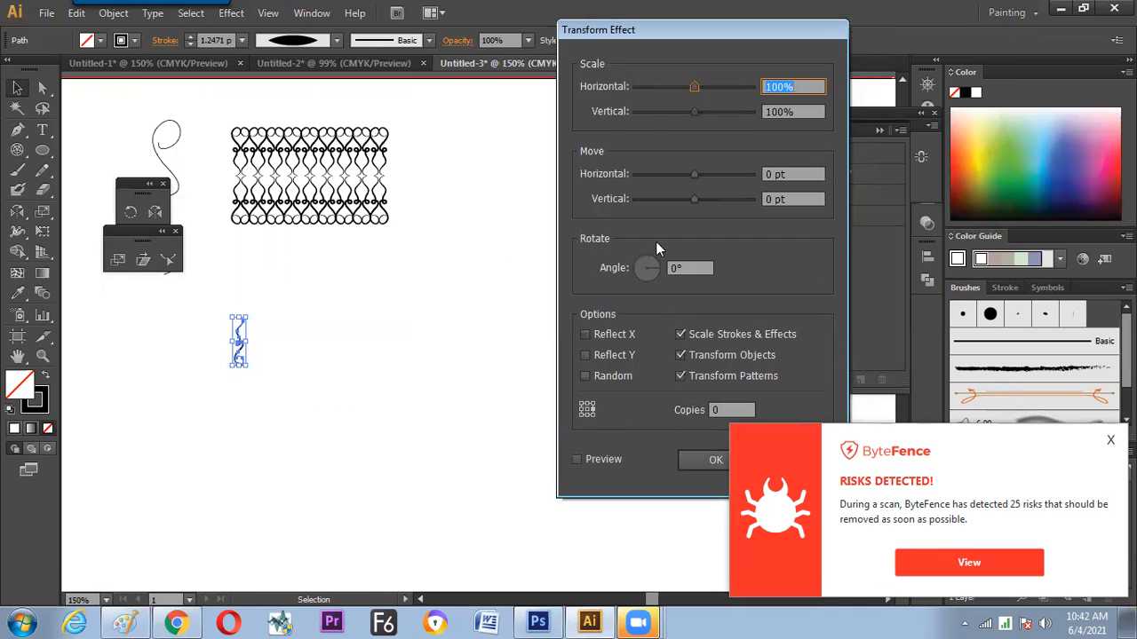
pyautogui.moveTo(643, 34); pyautogui.dragTo(579, 28)
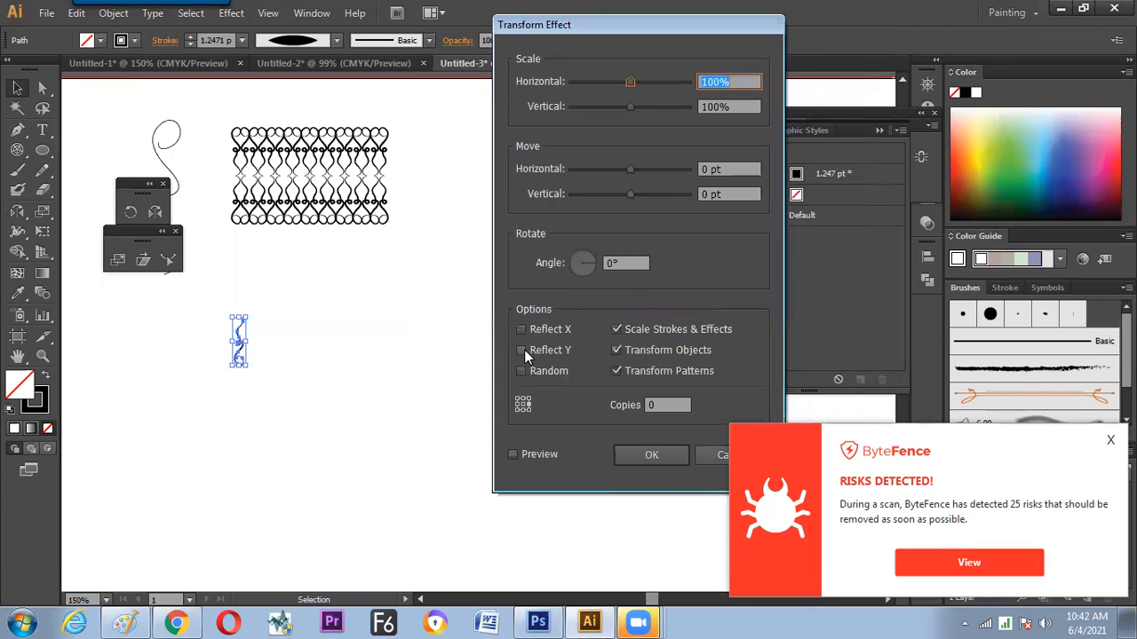
pyautogui.click(522, 330)
pyautogui.click(514, 454)
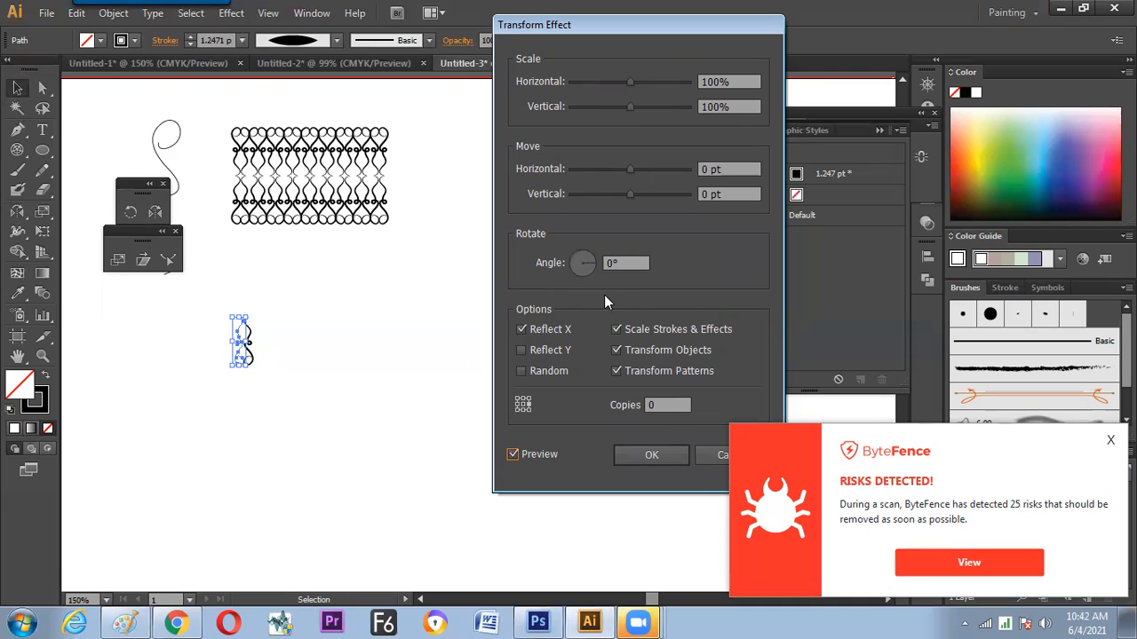
pyautogui.doubleClick(661, 404)
pyautogui.write('1')
pyautogui.click(647, 455)
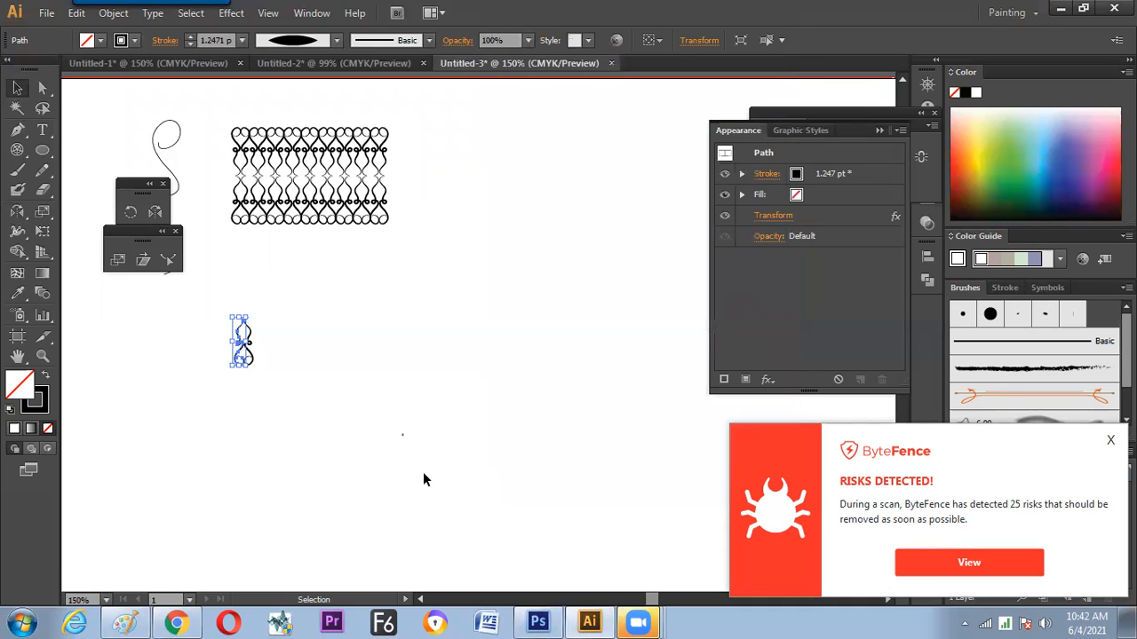
pyautogui.click(382, 425)
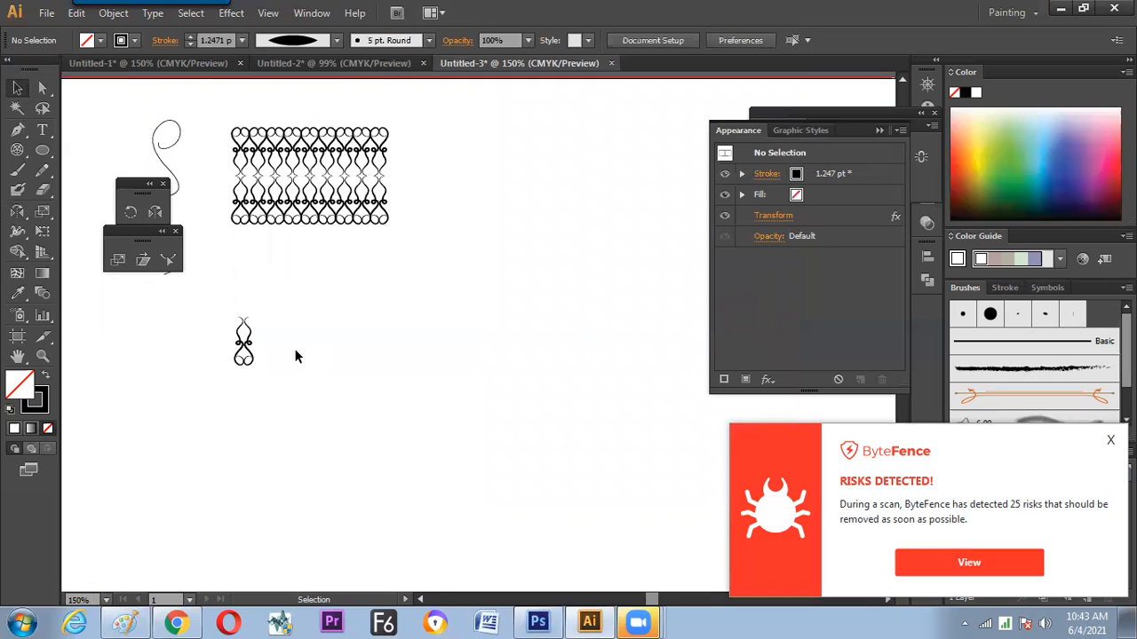
# Move the mirrored curl pair slightly down and to the right
pyautogui.moveTo(245, 346); pyautogui.dragTo(284, 378)
pyautogui.hotkey('ctrl', 'z')
pyautogui.click(289, 375)
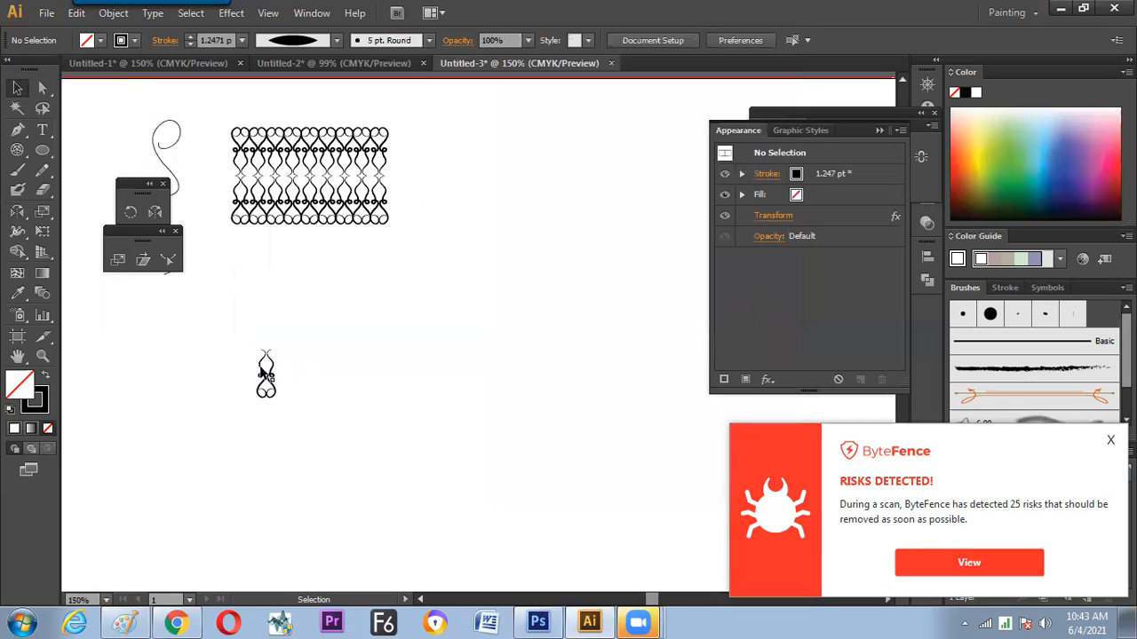
# Add a second Transform effect to the curl with Reflect Y and 1 copy, mirroring the pair upward across its upper edge
pyautogui.click(265, 375)
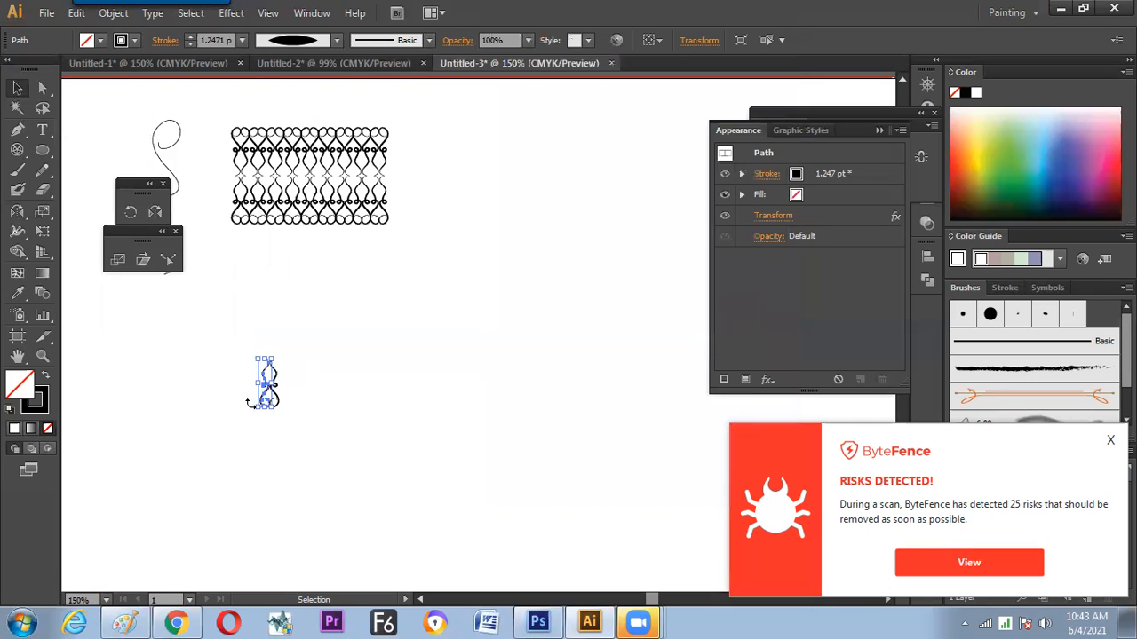
pyautogui.click(233, 14)
pyautogui.moveTo(260, 113)
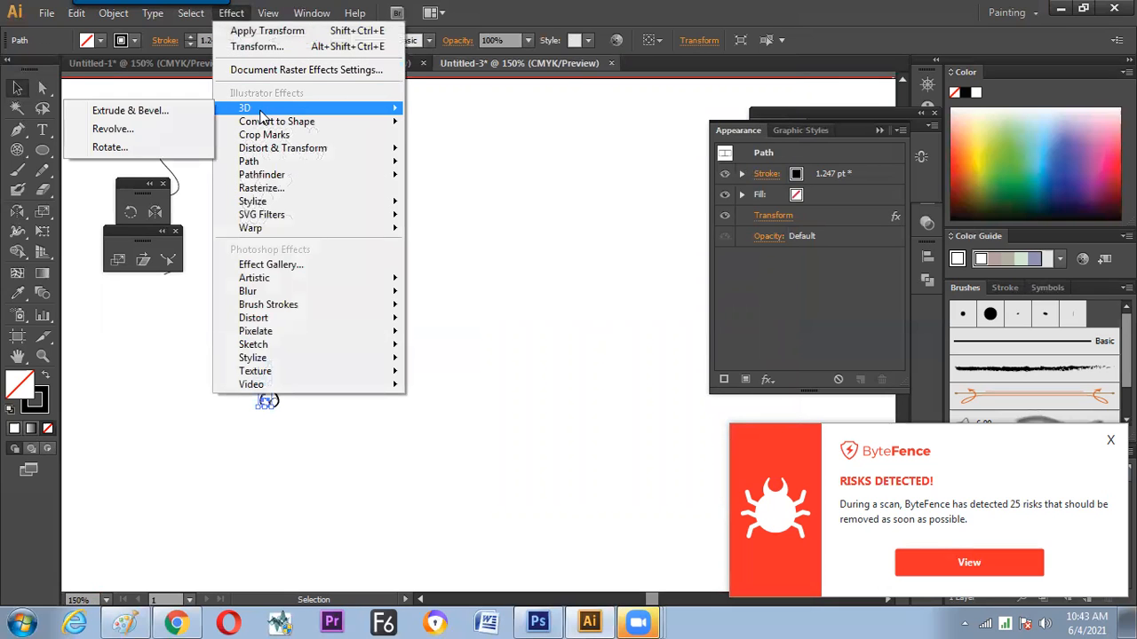
pyautogui.moveTo(266, 151)
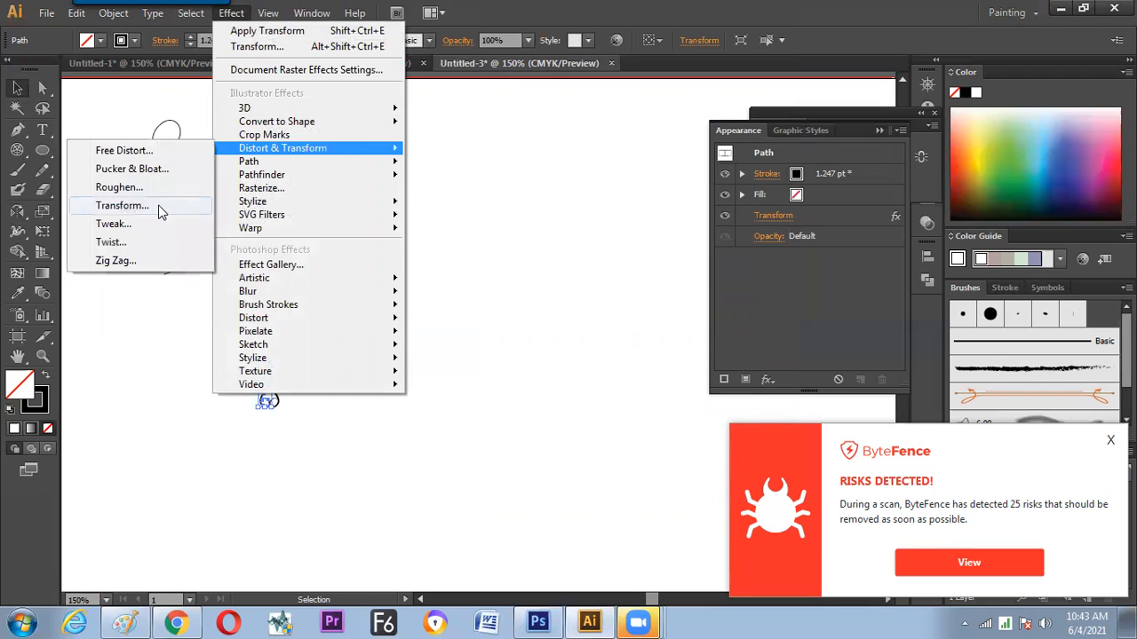
pyautogui.click(121, 205)
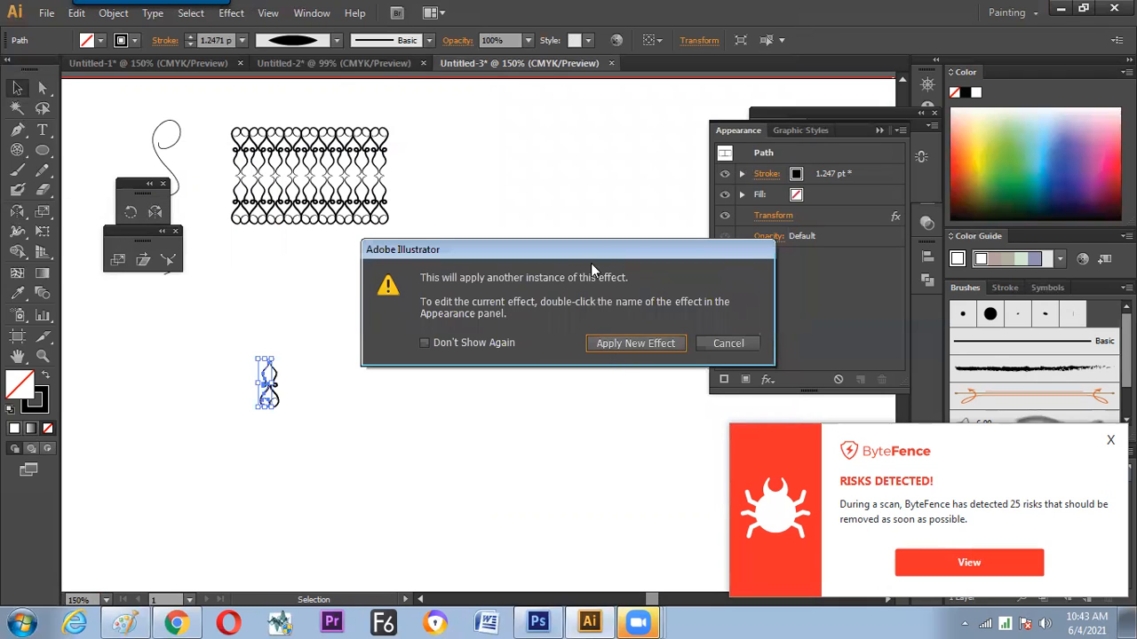
pyautogui.moveTo(591, 263); pyautogui.dragTo(558, 232)
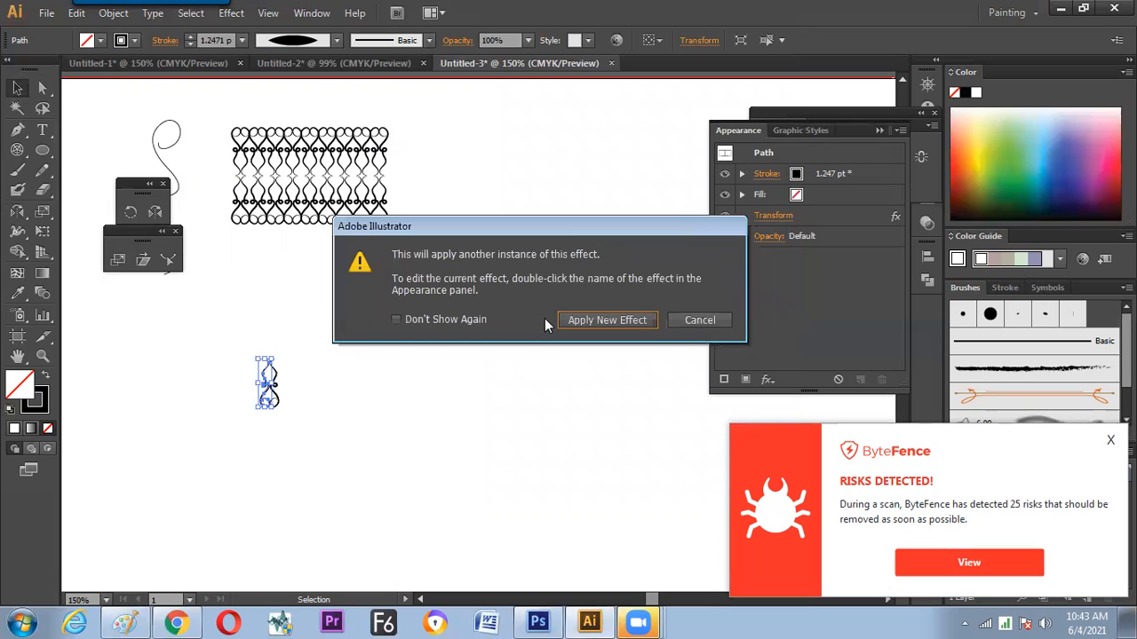
pyautogui.click(580, 320)
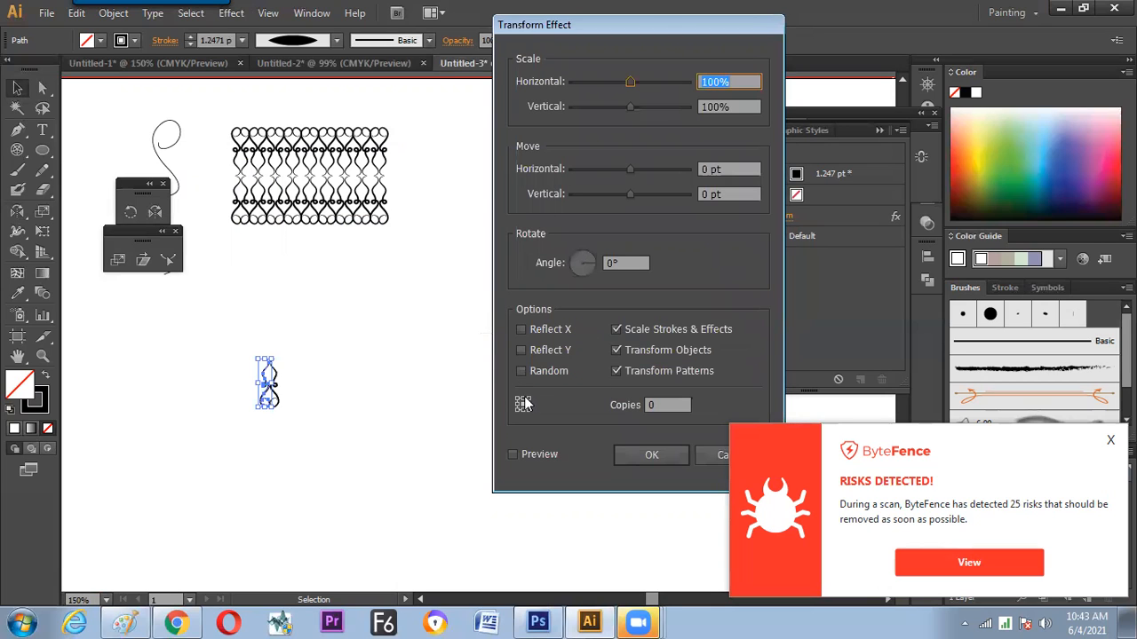
pyautogui.click(522, 457)
pyautogui.click(522, 350)
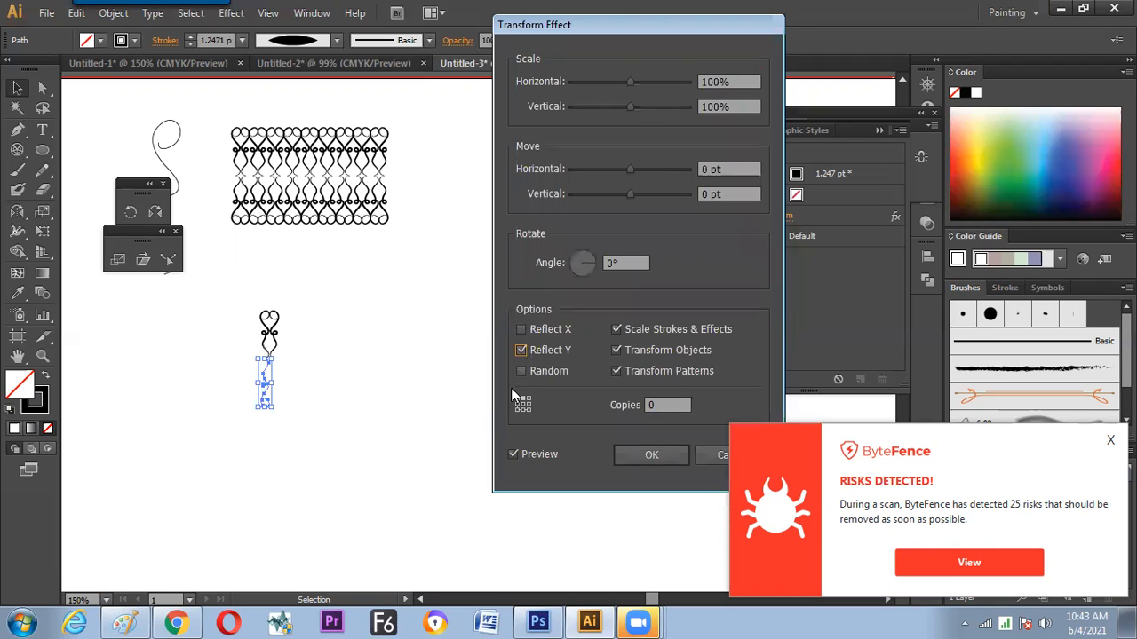
pyautogui.click(648, 407)
pyautogui.write('1')
pyautogui.click(637, 454)
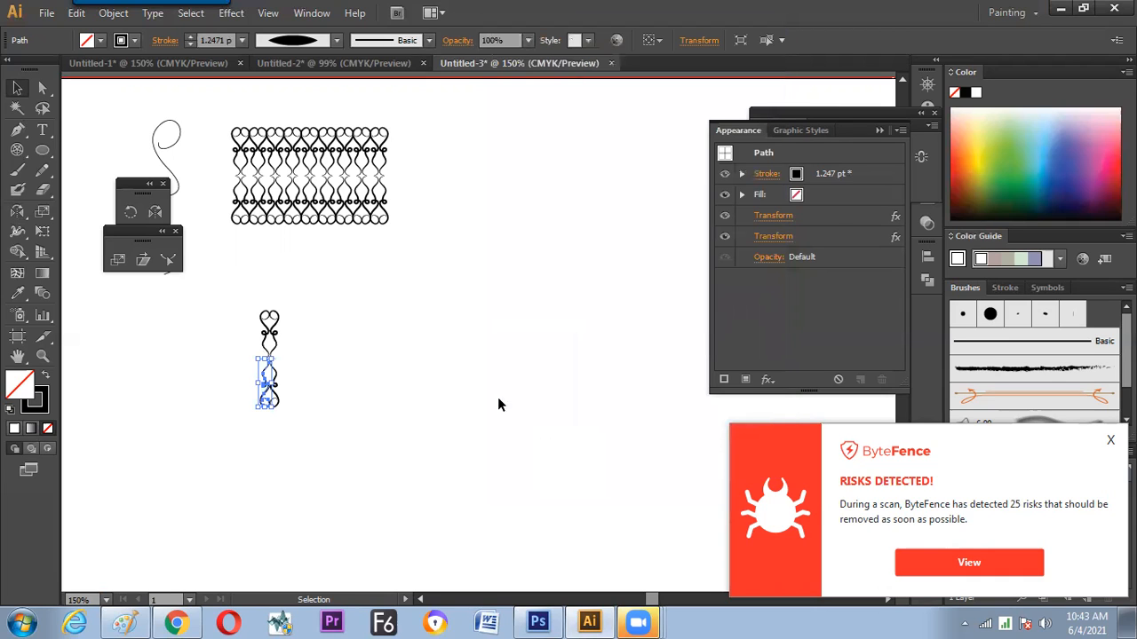
pyautogui.click(462, 387)
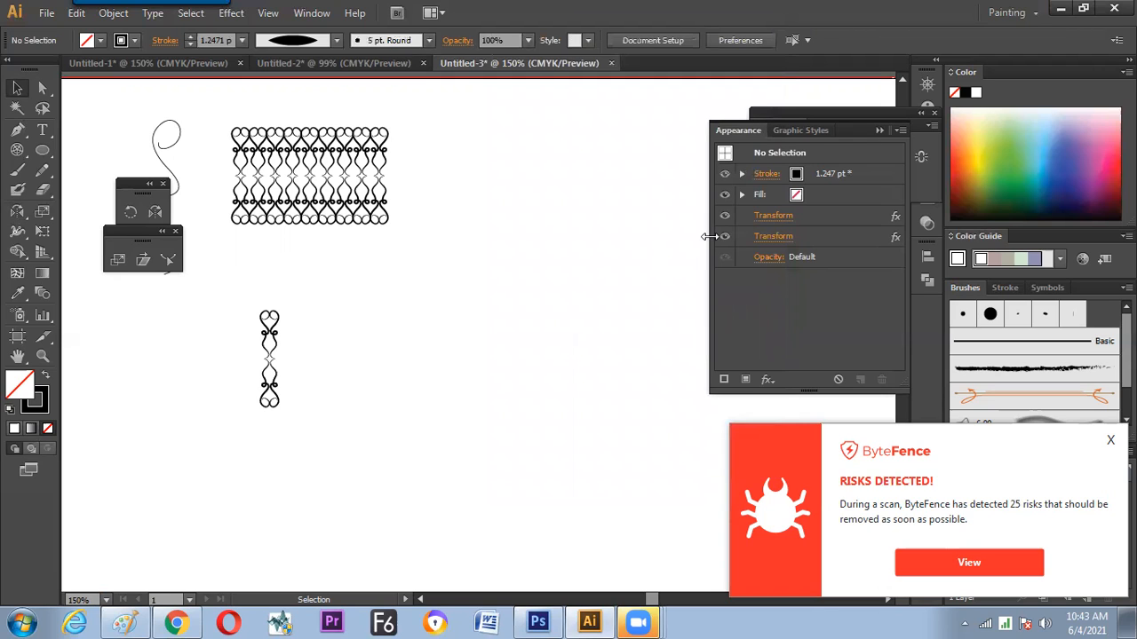
# Detach the Appearance panel from its group and select the four-way mirrored curl to show its two Transform effects
pyautogui.moveTo(737, 133); pyautogui.dragTo(556, 140)
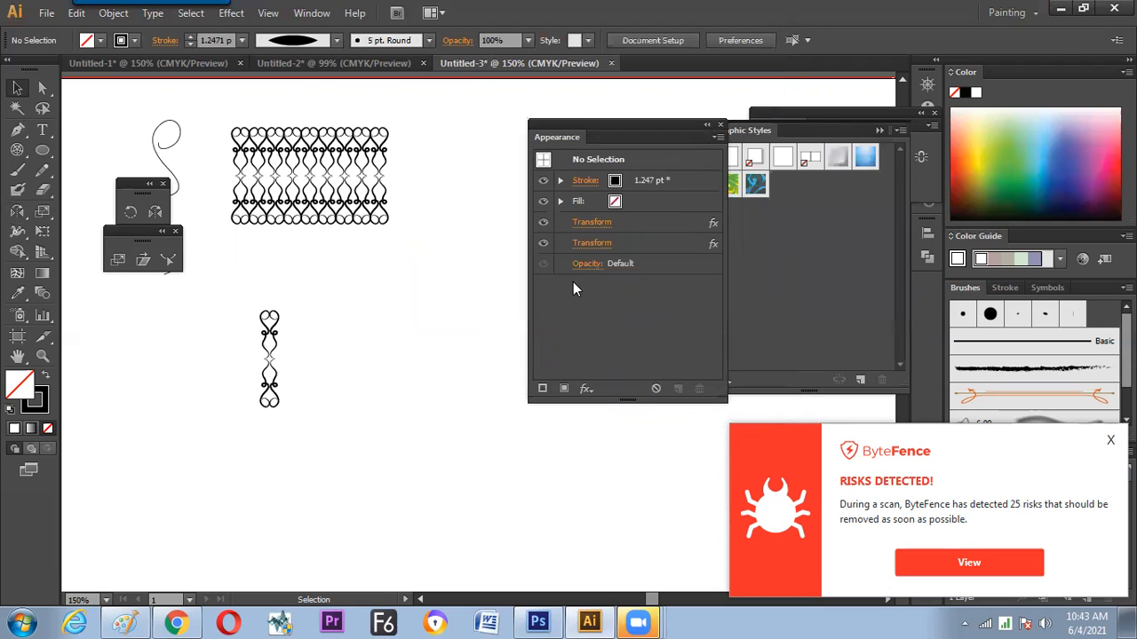
pyautogui.click(271, 354)
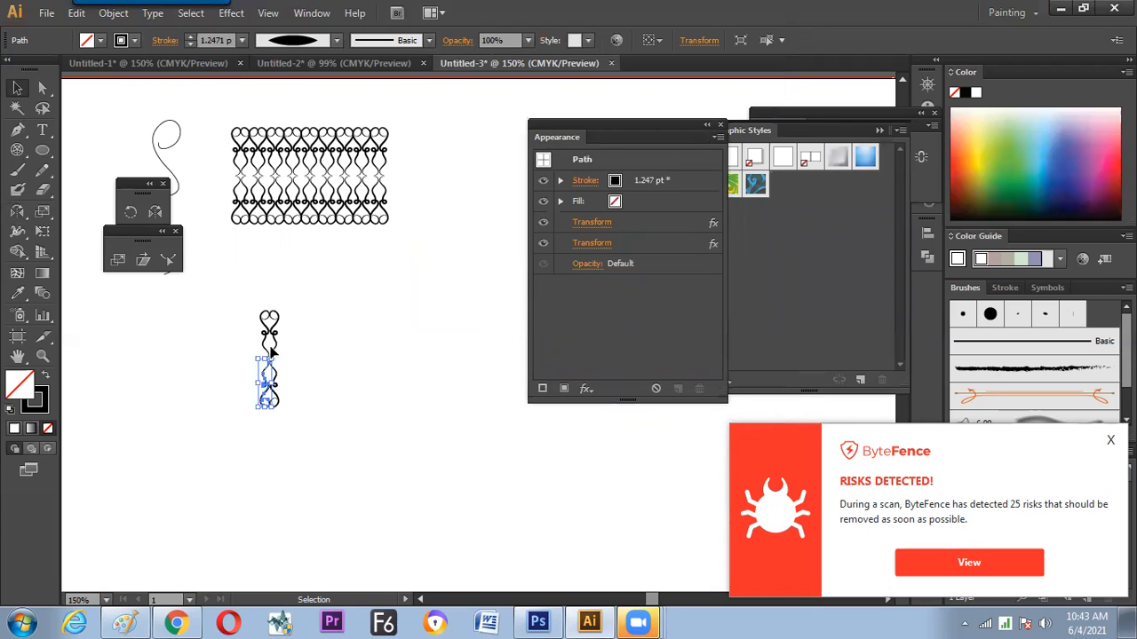
pyautogui.press('Delete')
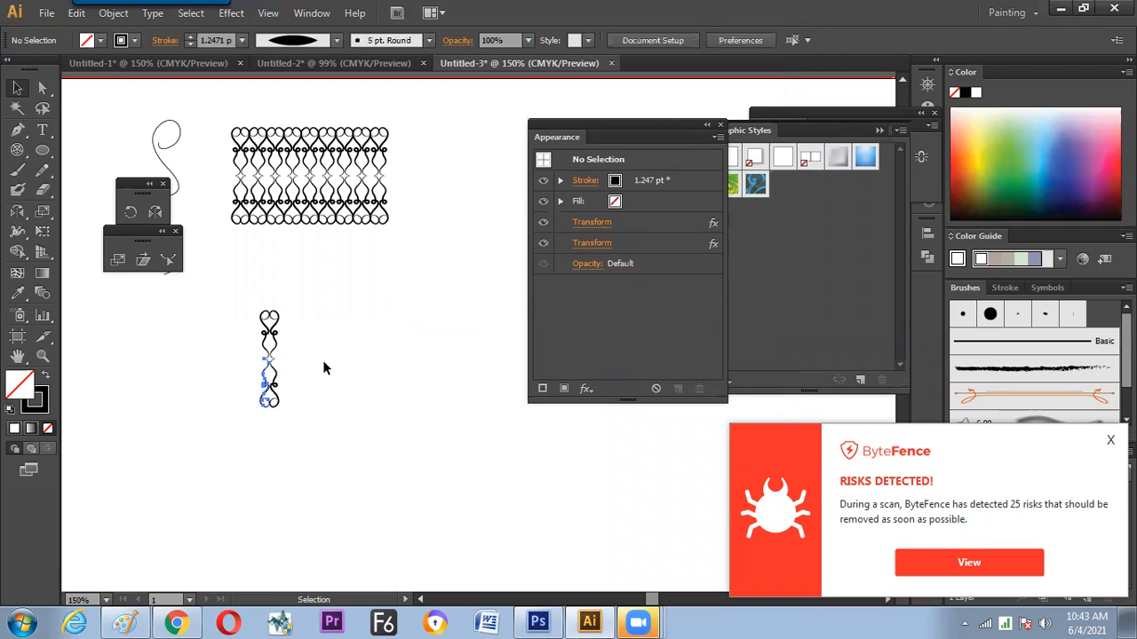
# Extend the lower end of the original curl freehand with the Pencil tool, adding a sideways loop and a wavy tail
pyautogui.hotkey('ctrl', '=')
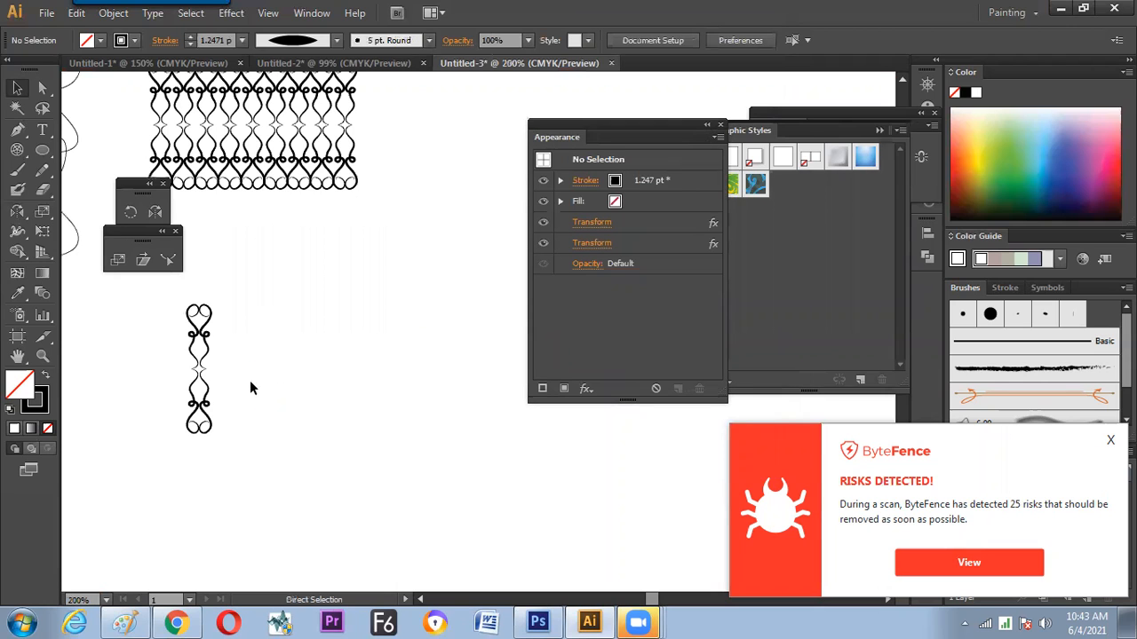
pyautogui.hotkey('ctrl', '=')
pyautogui.moveTo(254, 405); pyautogui.dragTo(459, 371)
pyautogui.click(254, 405)
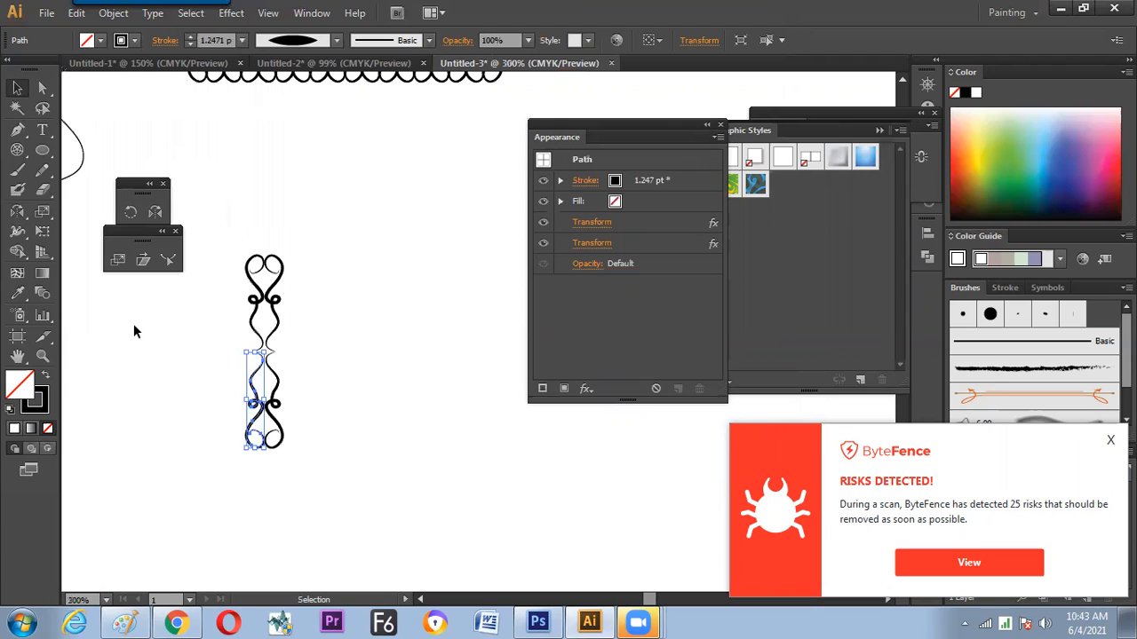
pyautogui.click(39, 175)
pyautogui.moveTo(259, 434)
pyautogui.mouseDown()
pyautogui.moveTo(200, 465)
pyautogui.moveTo(278, 463)
pyautogui.mouseUp()
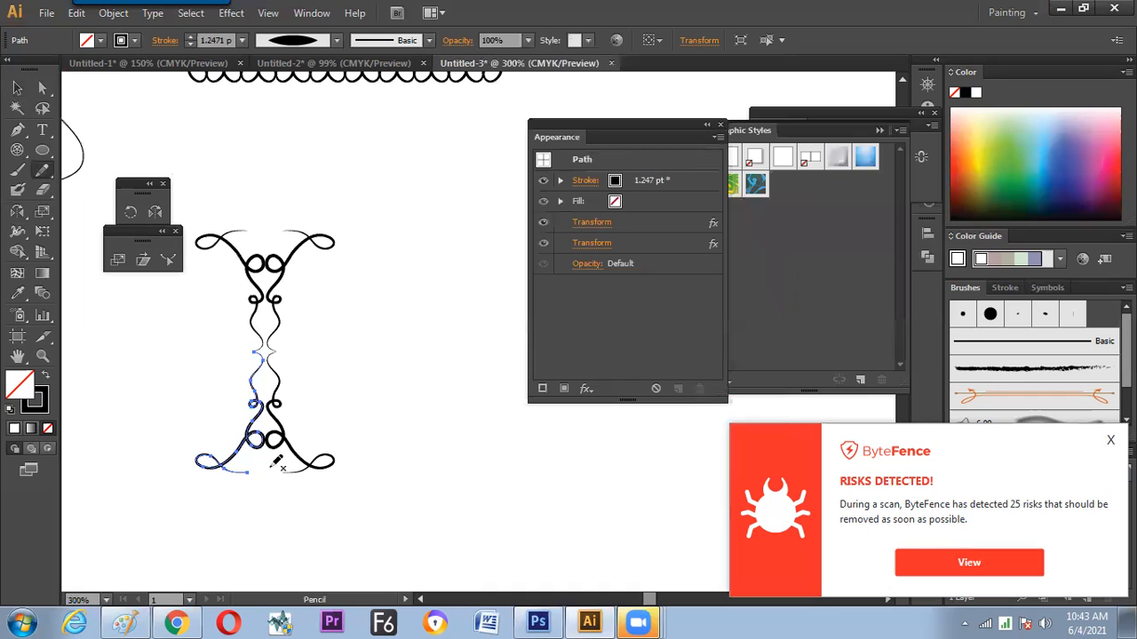
pyautogui.moveTo(246, 471)
pyautogui.mouseDown()
pyautogui.moveTo(228, 498)
pyautogui.moveTo(247, 524)
pyautogui.mouseUp()
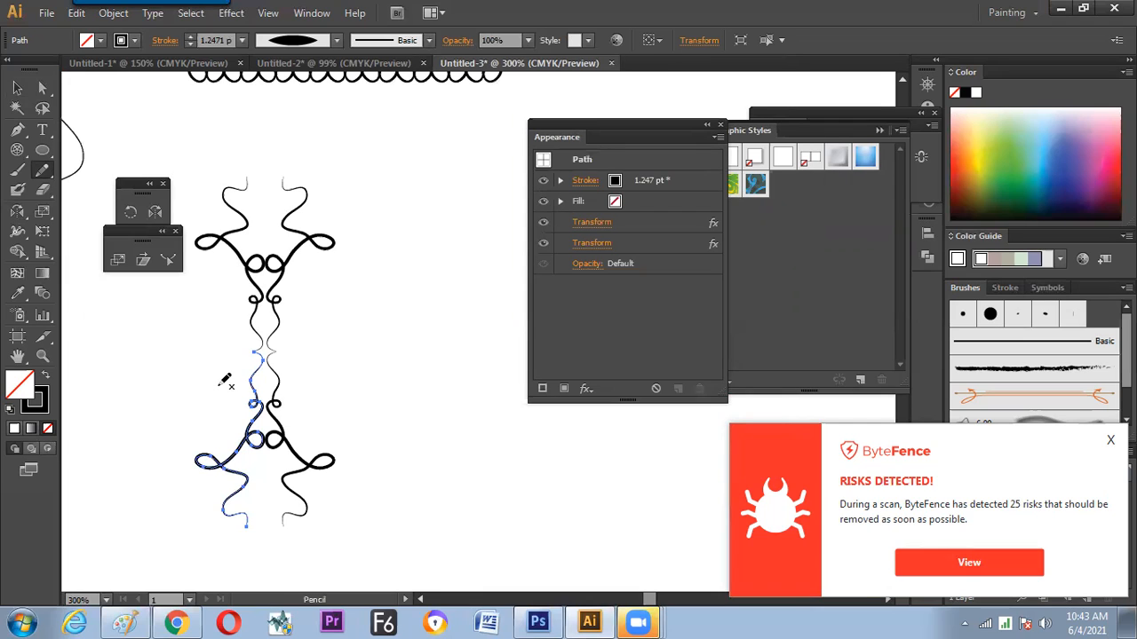
# Add a third Transform effect to the original curl and preview it with a rotation angle of 360/45 degrees
pyautogui.click(17, 88)
pyautogui.click(360, 309)
pyautogui.click(251, 397)
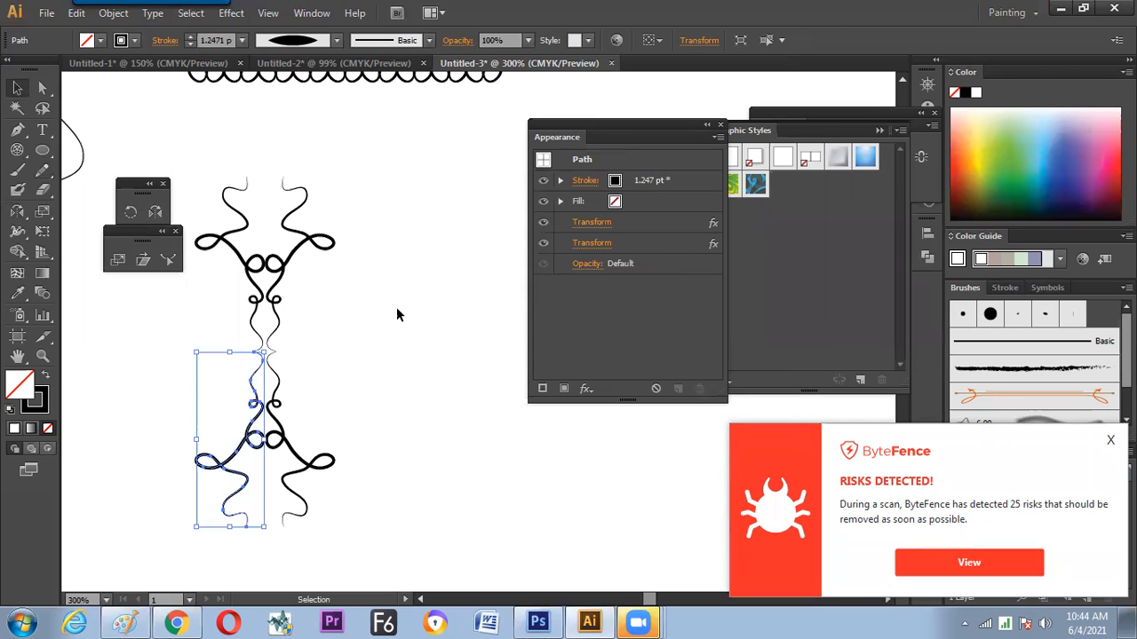
pyautogui.click(230, 13)
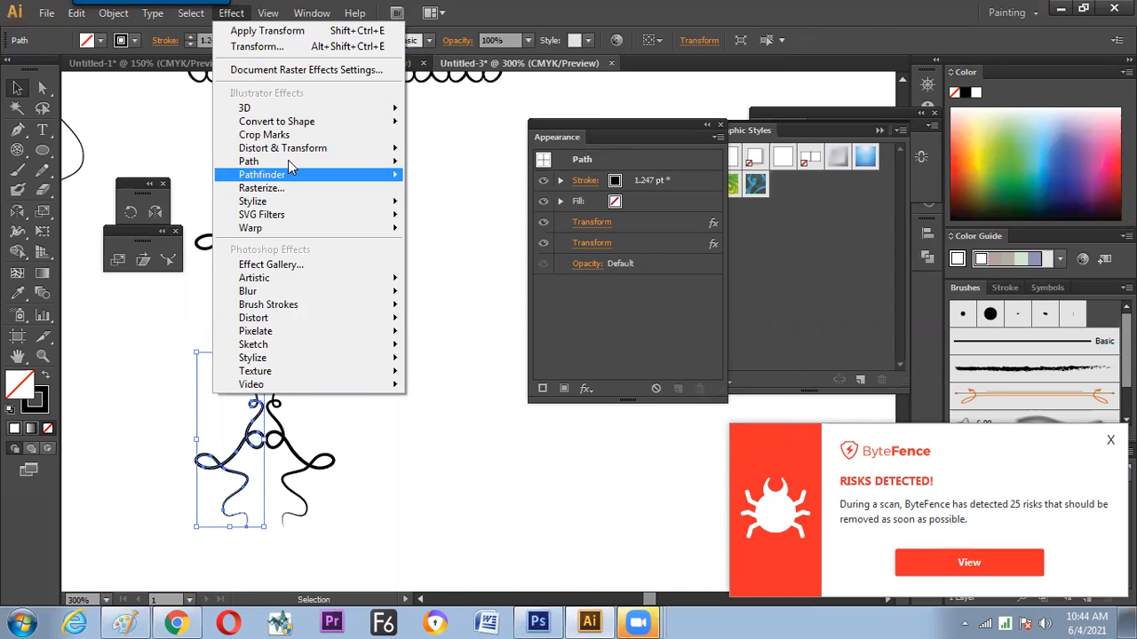
pyautogui.moveTo(282, 149)
pyautogui.click(131, 205)
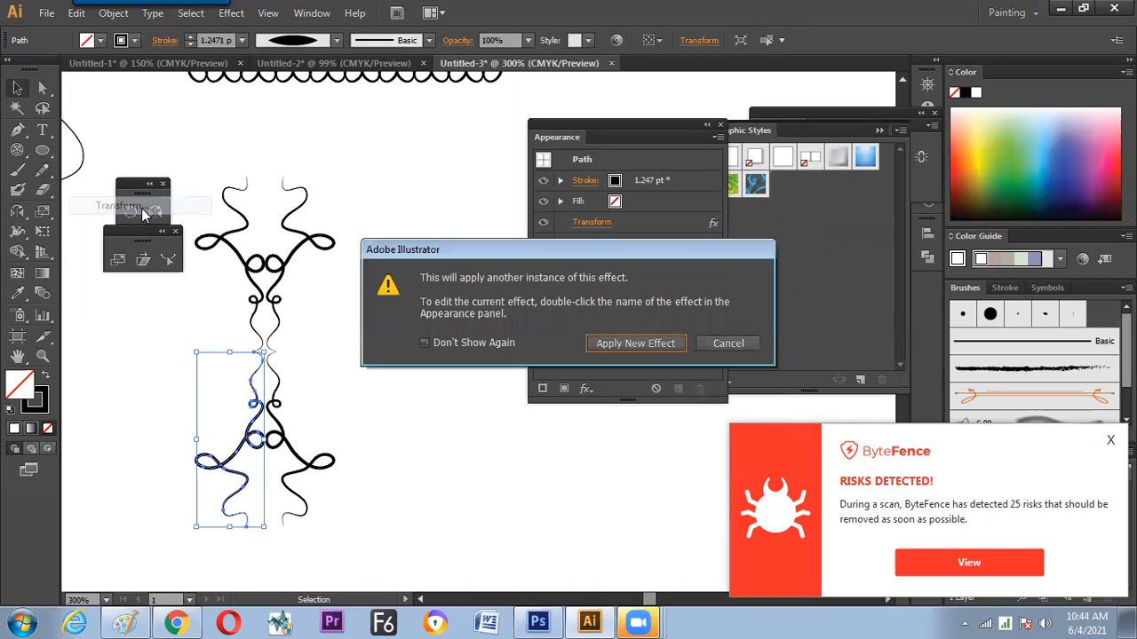
pyautogui.click(618, 348)
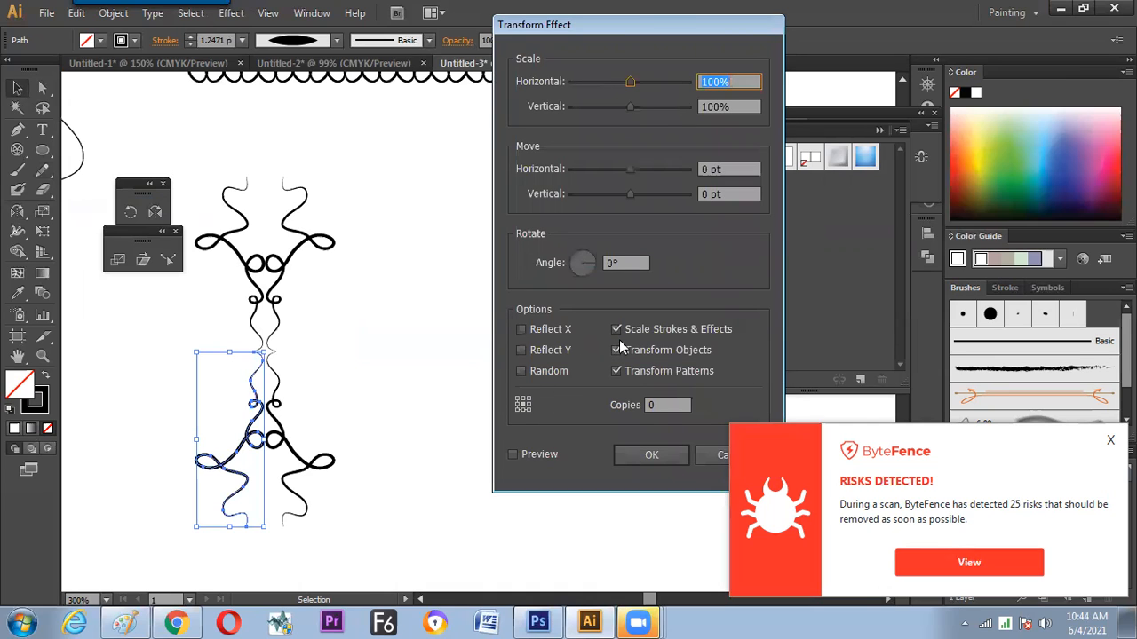
pyautogui.click(662, 405)
pyautogui.click(620, 264)
pyautogui.write('360/45')
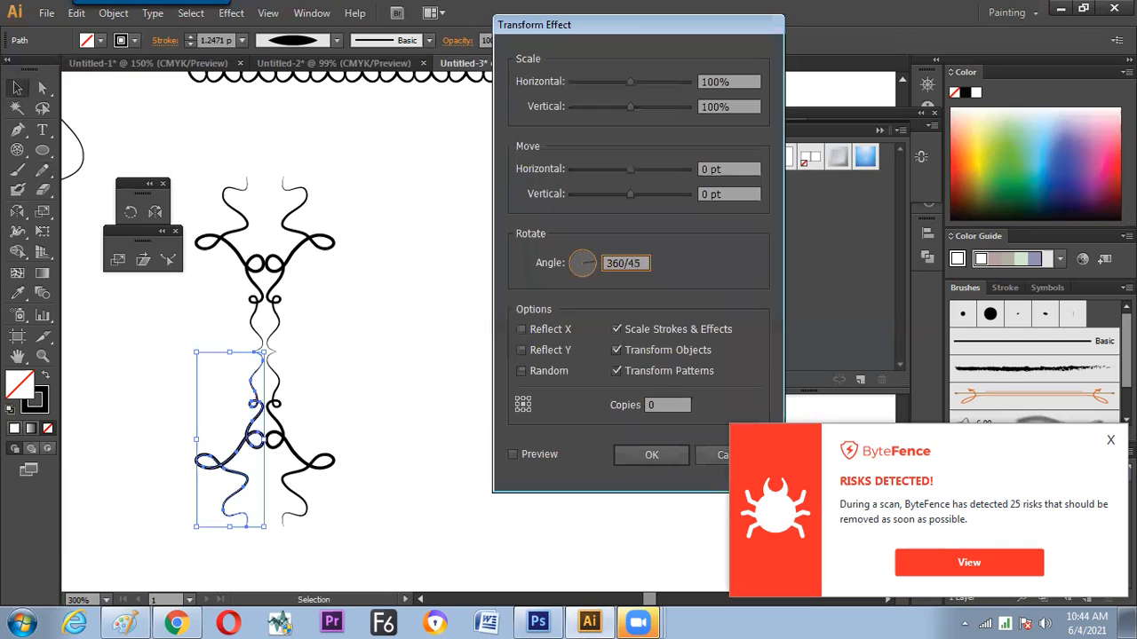
pyautogui.press('Tab')
pyautogui.click(521, 455)
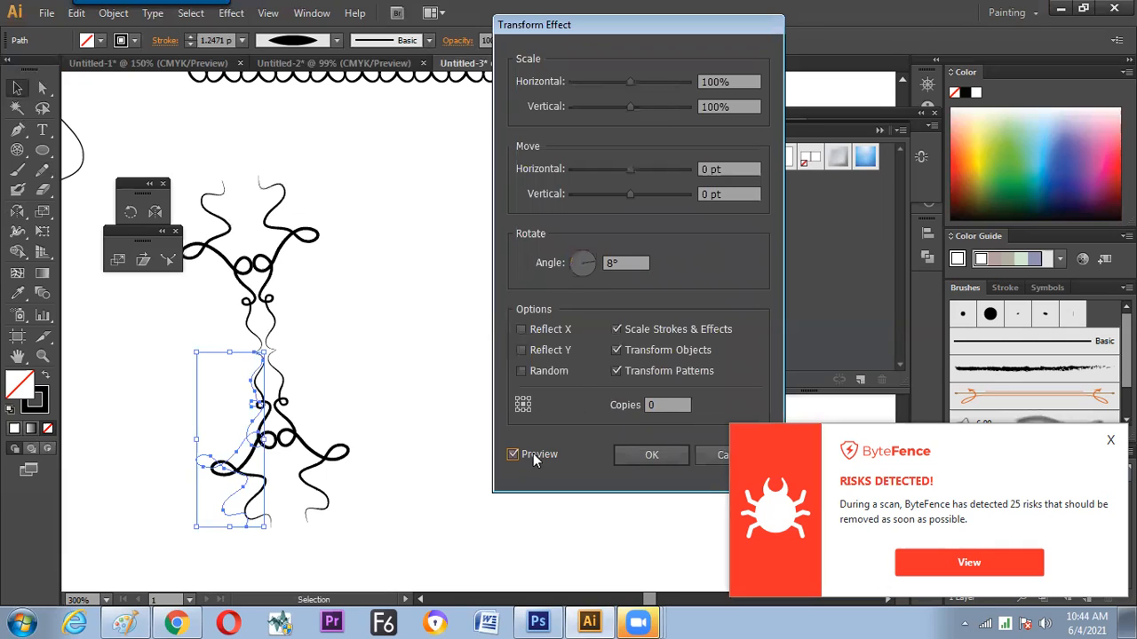
# Set the effect's rotation angle to 360/5 degrees with 4 copies and apply it, forming a radial ornament
pyautogui.hotkey('shift', 'Tab')
pyautogui.hotkey('shift', 'Tab')
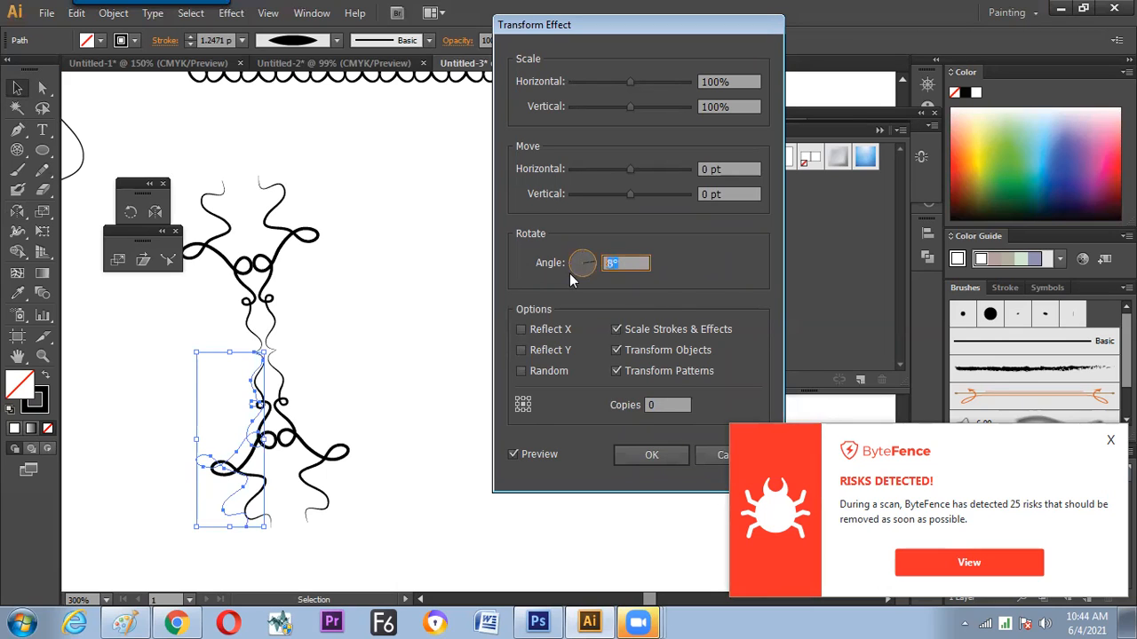
pyautogui.click(669, 405)
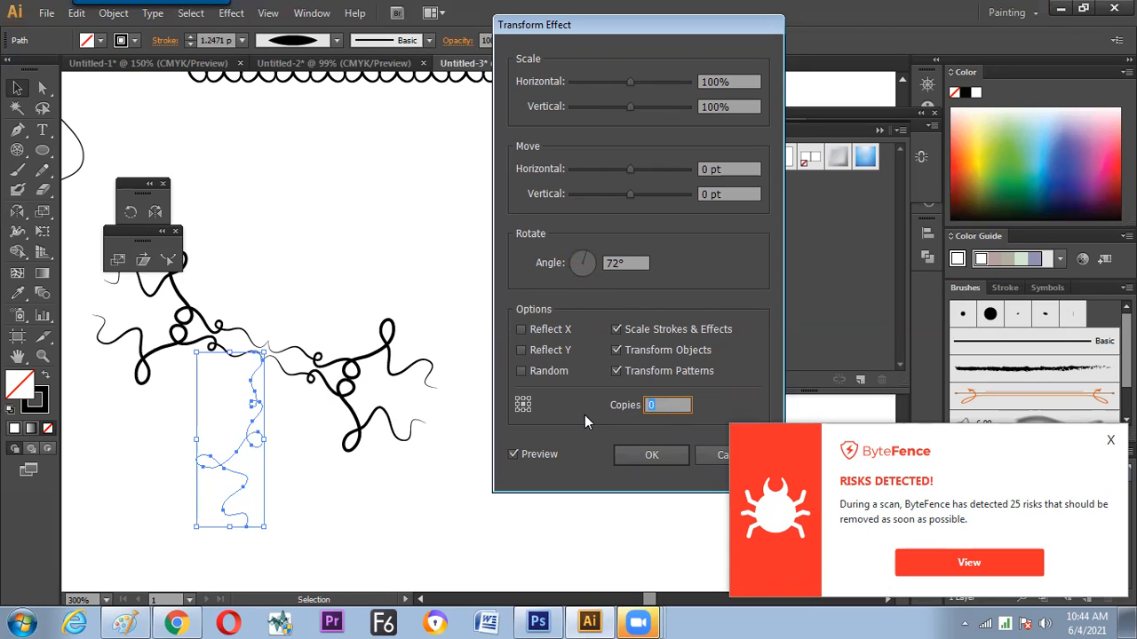
pyautogui.press('Up')
pyautogui.press('Up')
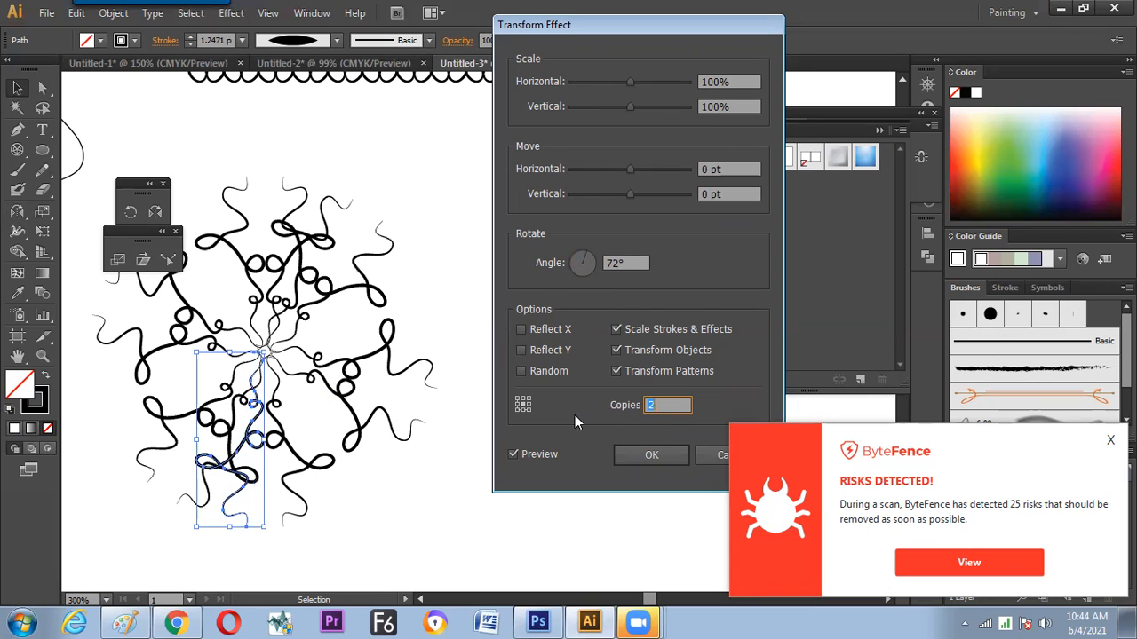
pyautogui.press('Up')
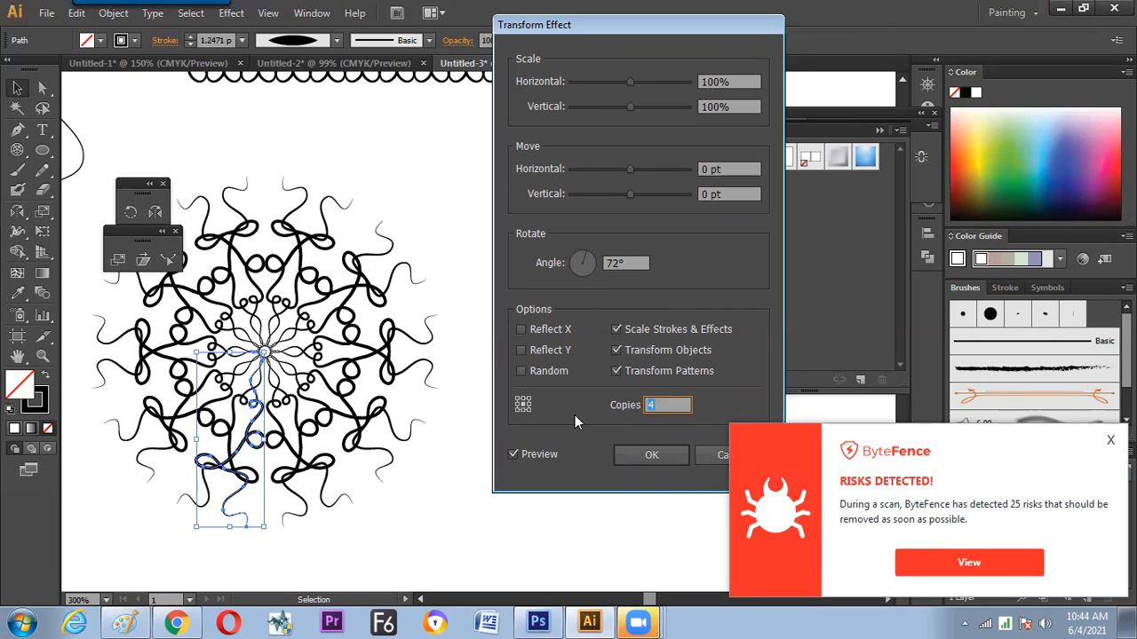
pyautogui.click(651, 455)
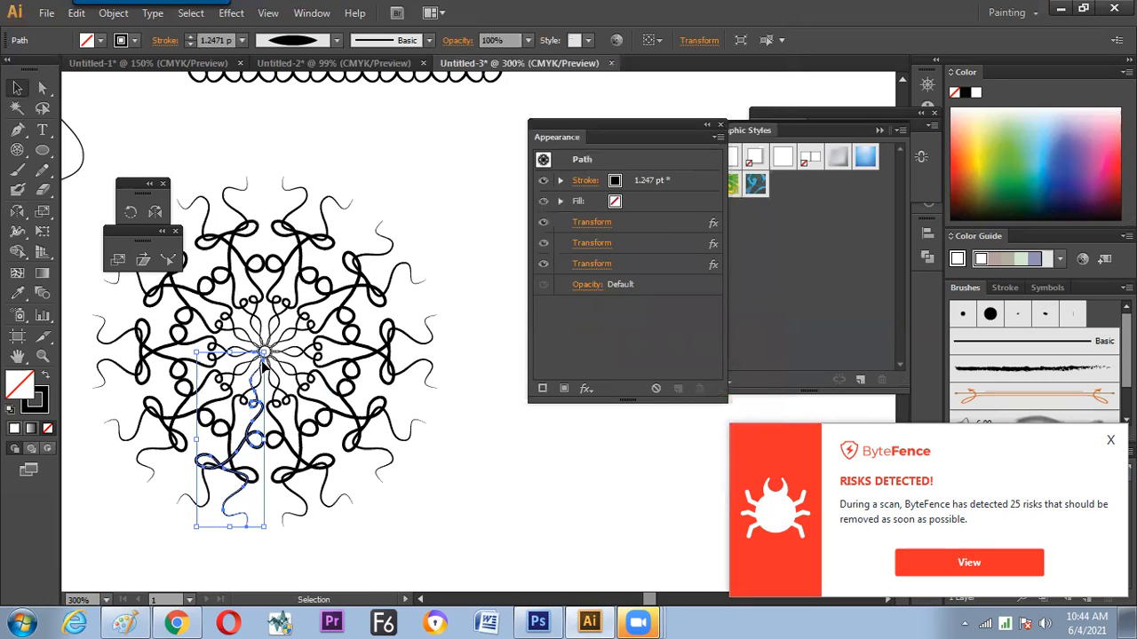
# Move the radial ornament up and to the right, then extend the curl's lower end with a small loop and tail using the Pencil tool
pyautogui.click(324, 317)
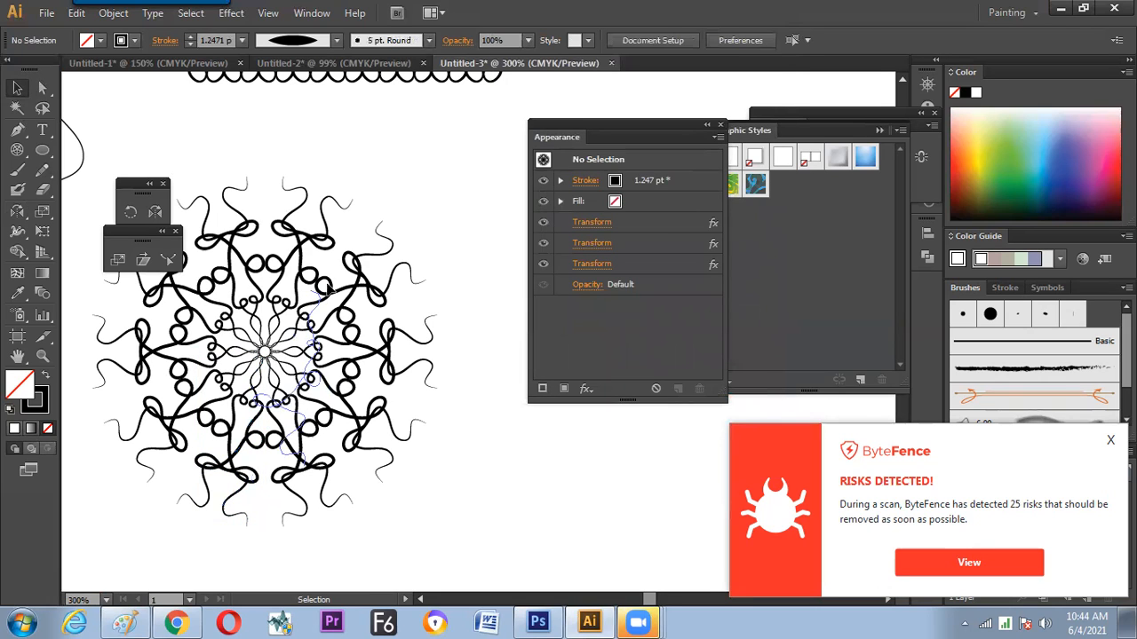
pyautogui.moveTo(260, 470); pyautogui.dragTo(334, 378)
pyautogui.click(42, 172)
pyautogui.moveTo(306, 444)
pyautogui.mouseDown()
pyautogui.moveTo(332, 449)
pyautogui.moveTo(334, 505)
pyautogui.mouseUp()
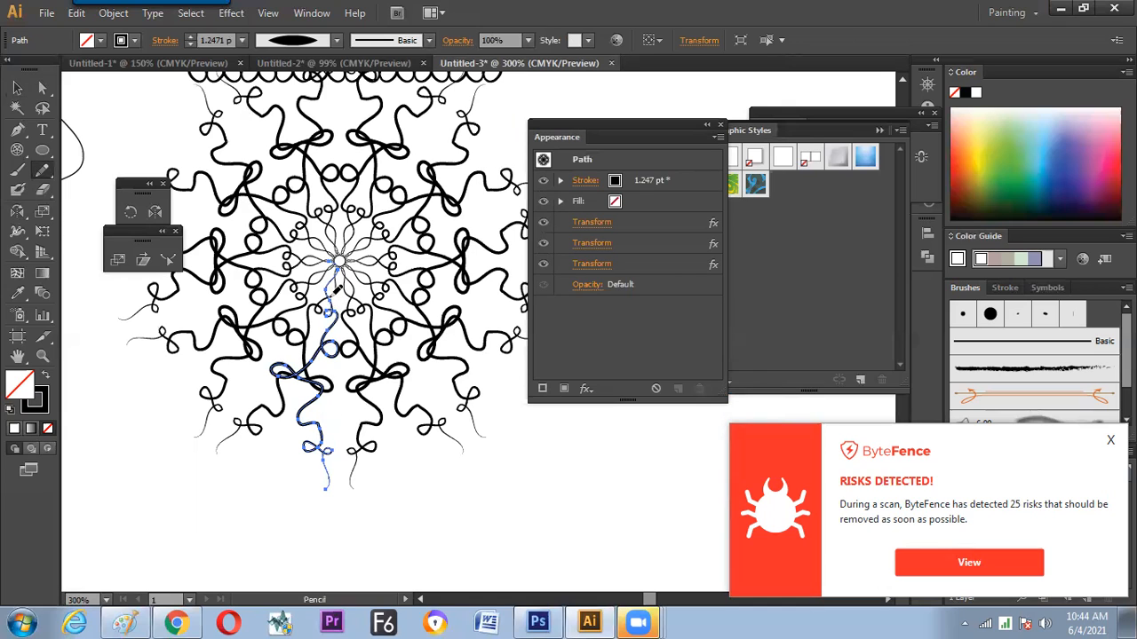
# Redraw the lower part of the curl with the Pencil tool as a shorter curve whose end sweeps to the left
pyautogui.press('v')
pyautogui.press('n')
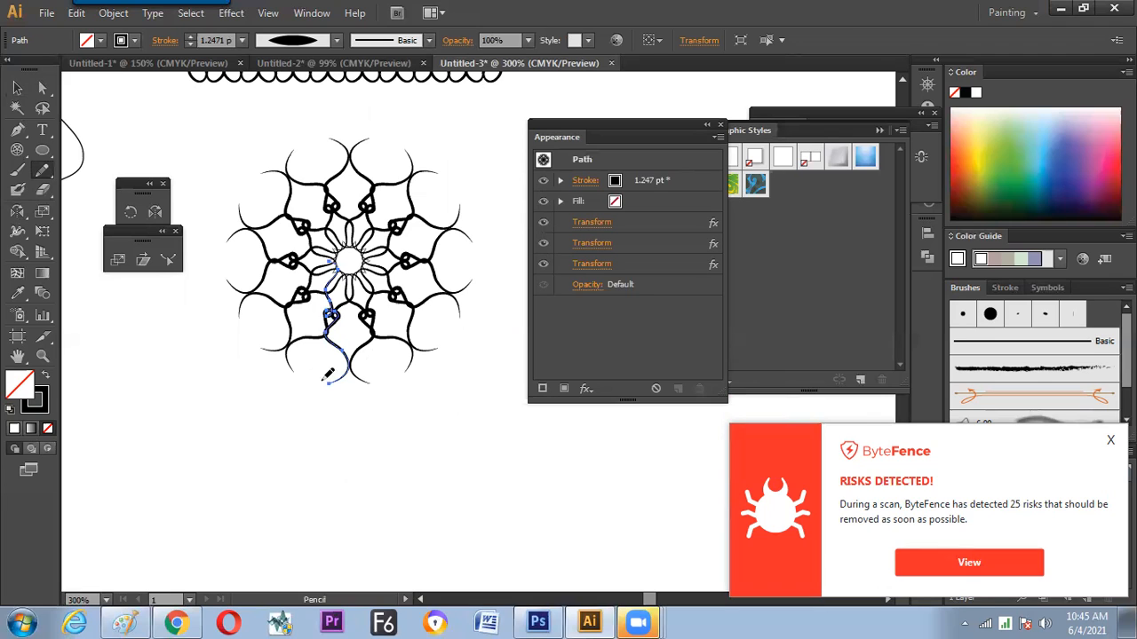
pyautogui.moveTo(330, 382); pyautogui.dragTo(308, 382)
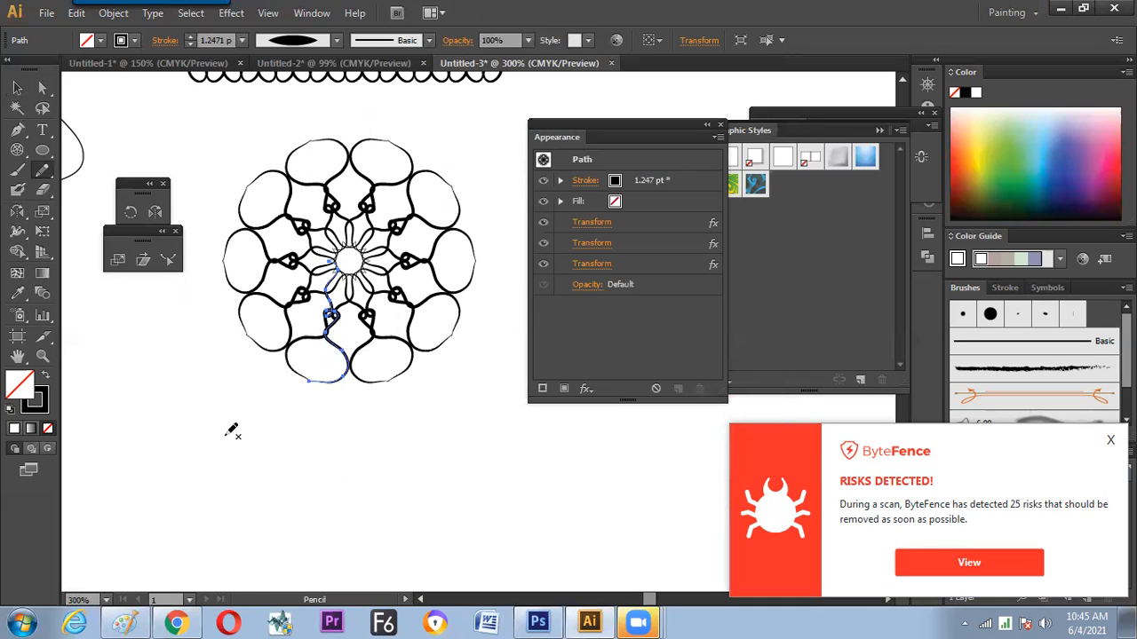
# Hide the three Transform effects one by one to examine the bare path, then show them all again
pyautogui.click(542, 222)
pyautogui.click(543, 242)
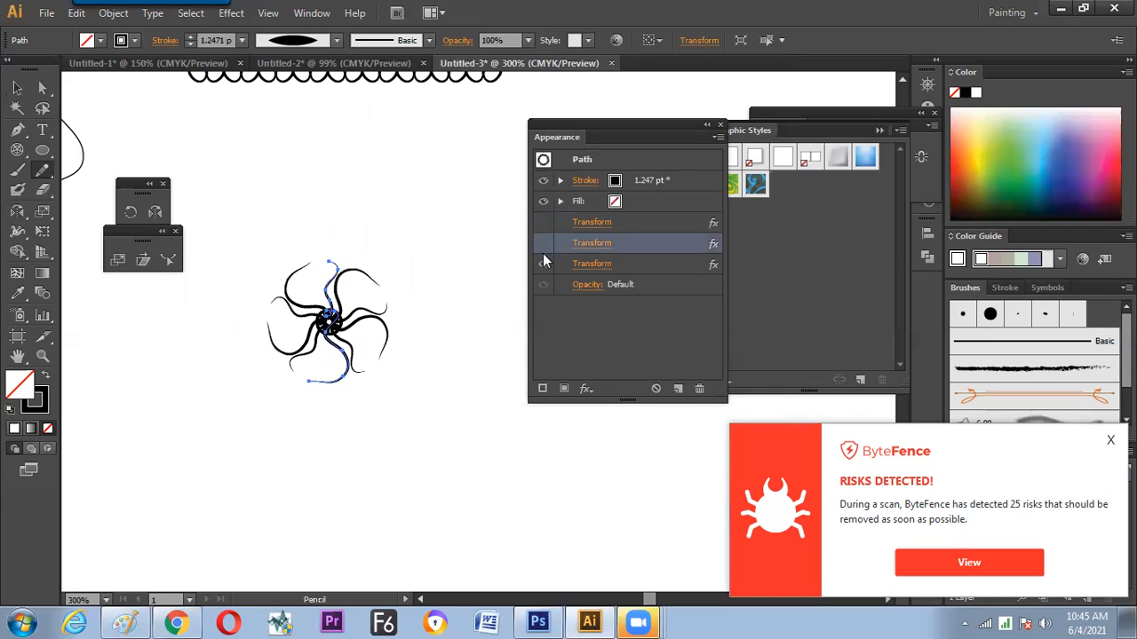
pyautogui.click(542, 265)
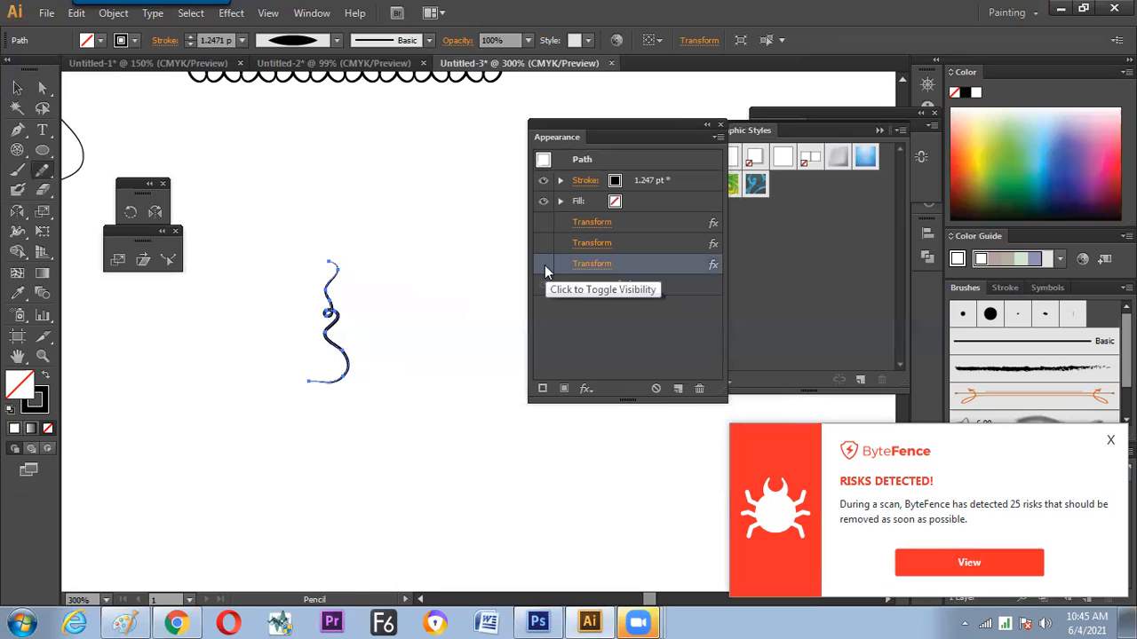
pyautogui.click(543, 265)
pyautogui.click(542, 243)
pyautogui.click(542, 222)
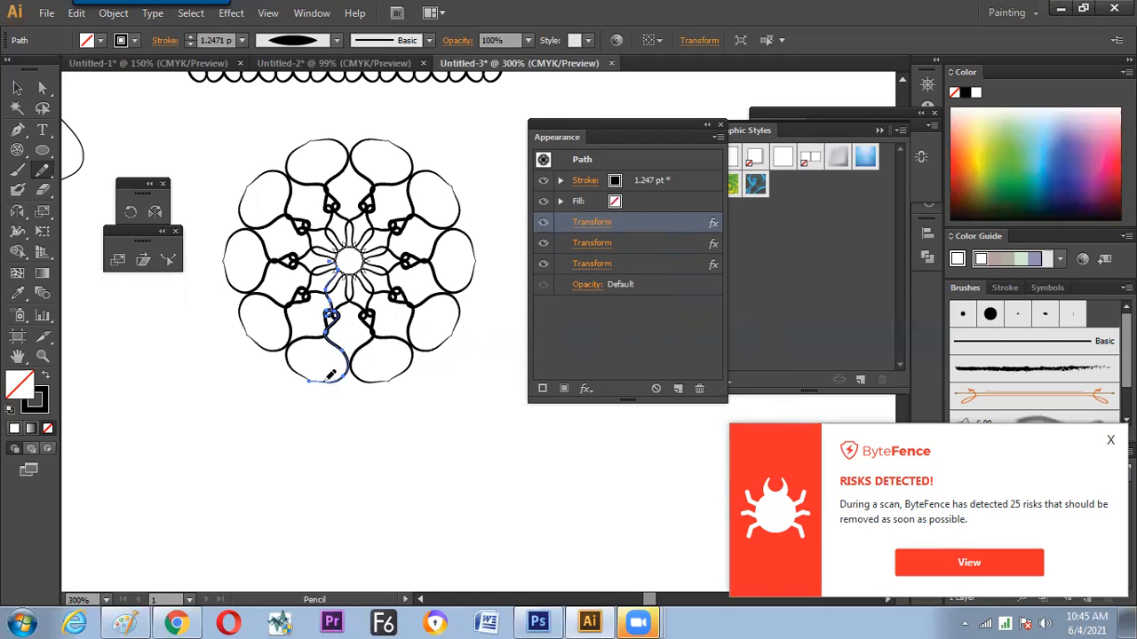
# Redraw the curl's lower part with the Pencil tool, first as a long wavy tail, then as a short upturned hook
pyautogui.moveTo(347, 373)
pyautogui.mouseDown()
pyautogui.moveTo(312, 401)
pyautogui.moveTo(299, 464)
pyautogui.mouseUp()
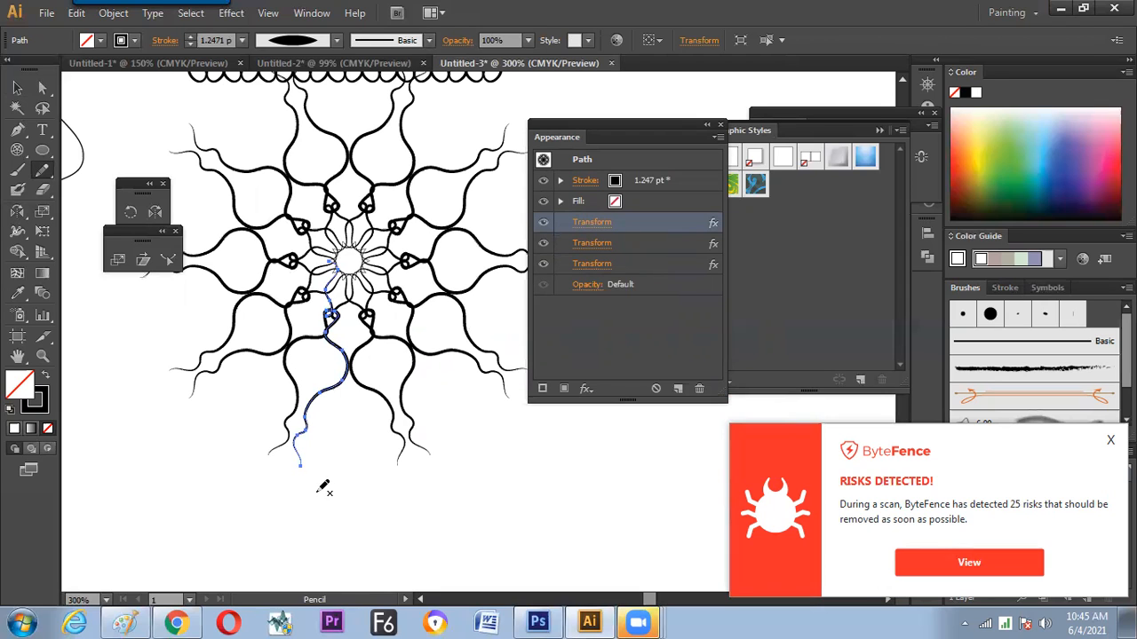
pyautogui.moveTo(341, 350)
pyautogui.mouseDown()
pyautogui.moveTo(316, 369)
pyautogui.moveTo(311, 349)
pyautogui.mouseUp()
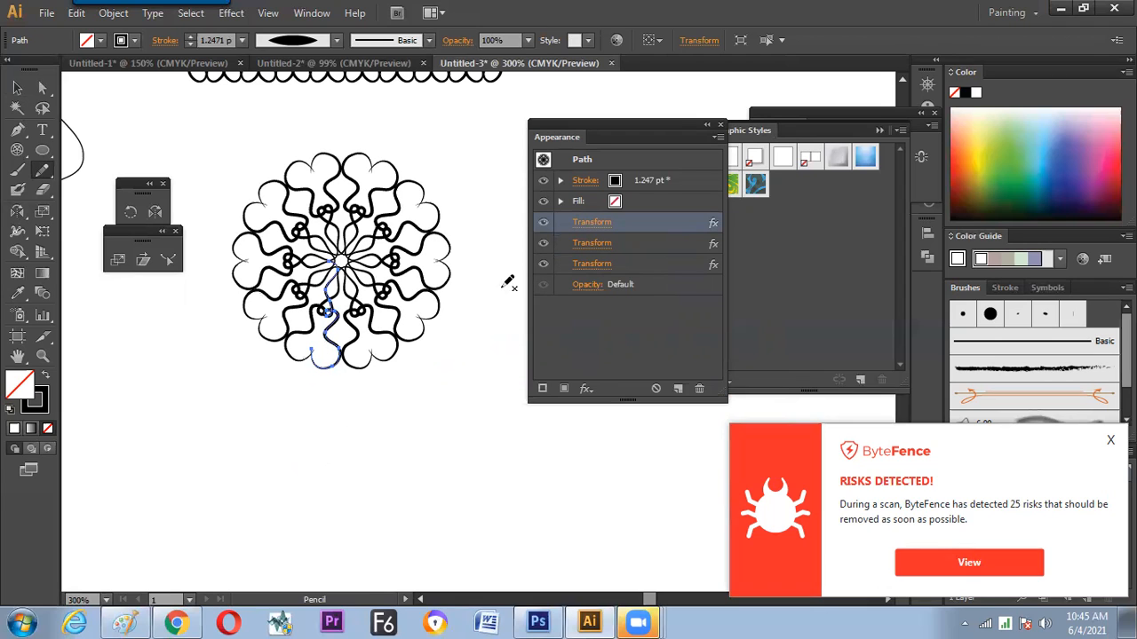
# Inspect the rotation settings of the third Transform effect with preview on and leave them unchanged
pyautogui.click(630, 264)
pyautogui.click(609, 266)
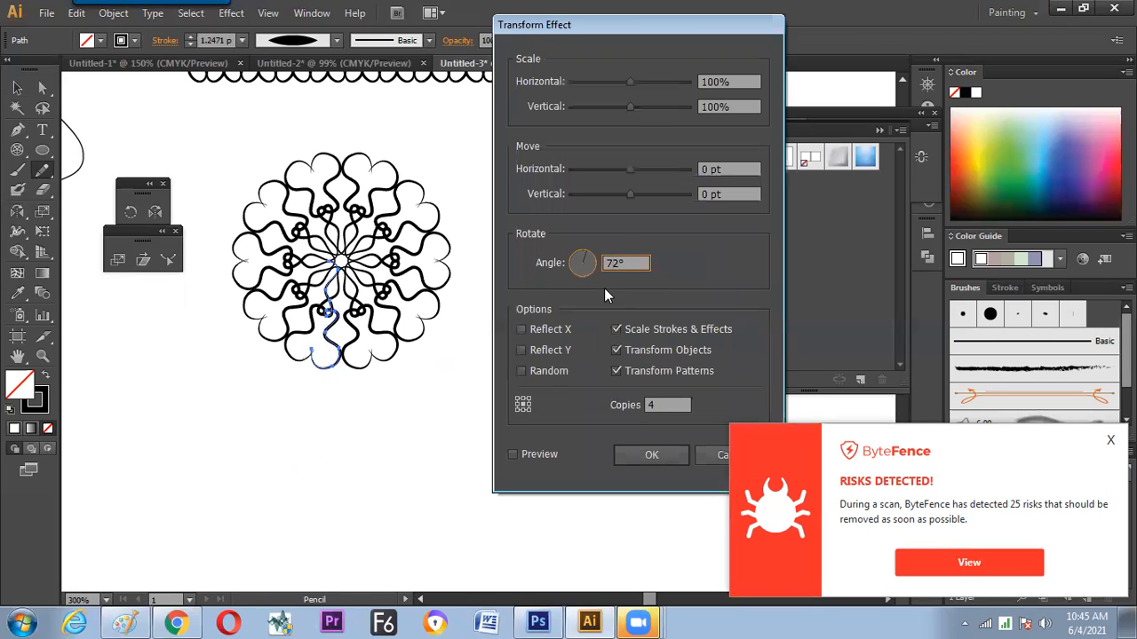
pyautogui.moveTo(637, 41); pyautogui.dragTo(582, 38)
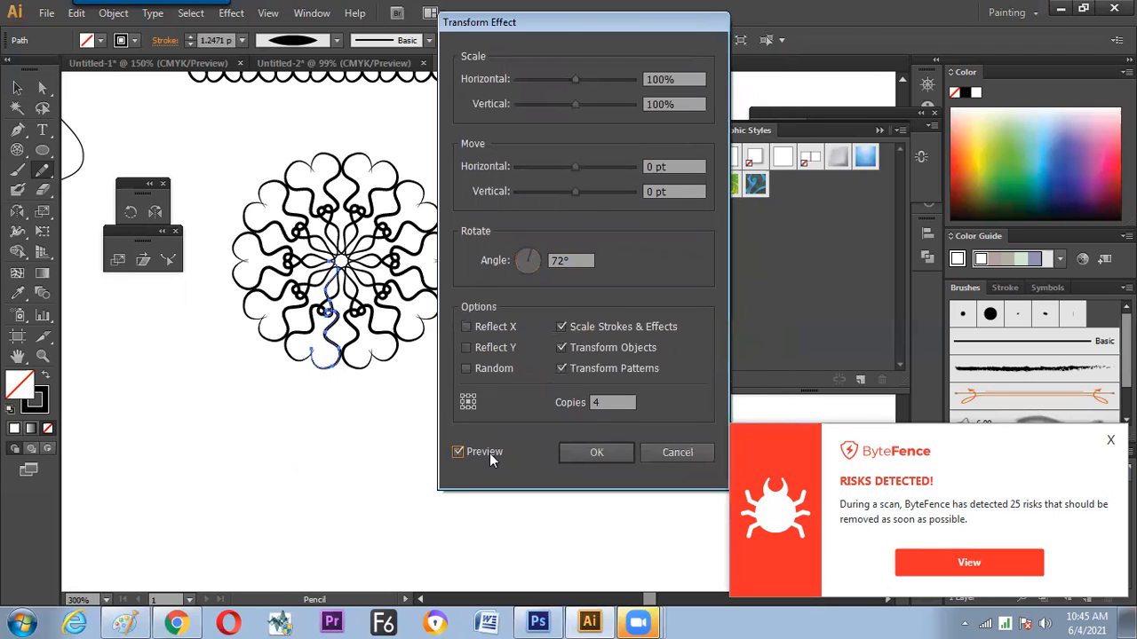
pyautogui.click(670, 453)
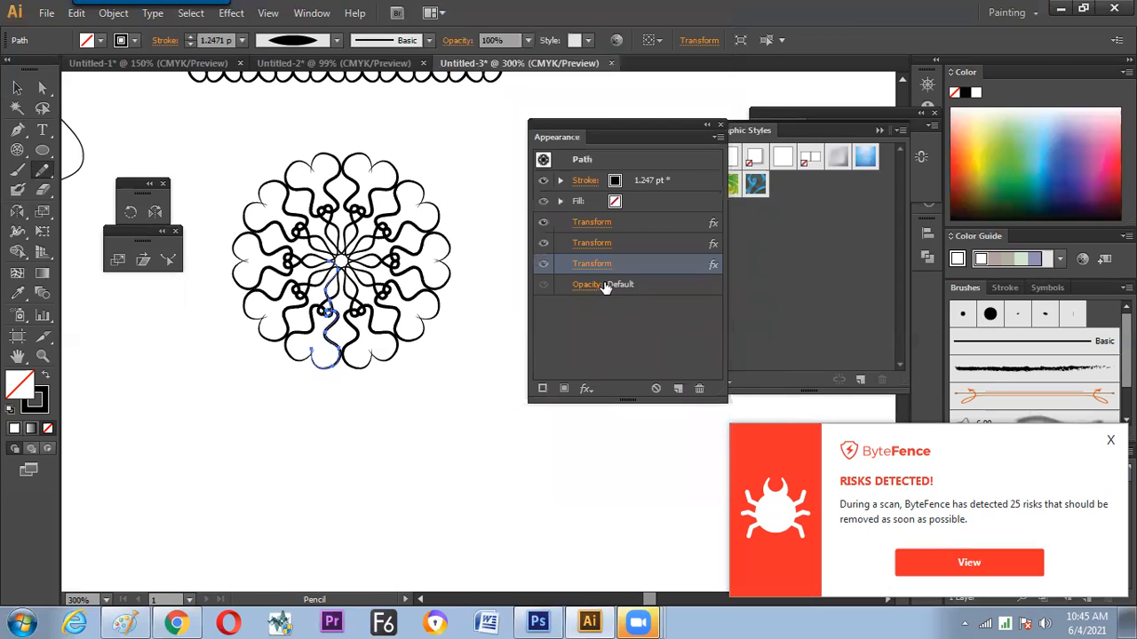
# Open the first Transform effect with preview on and compare several reference points, ending with the upper-left one
pyautogui.click(640, 222)
pyautogui.click(594, 222)
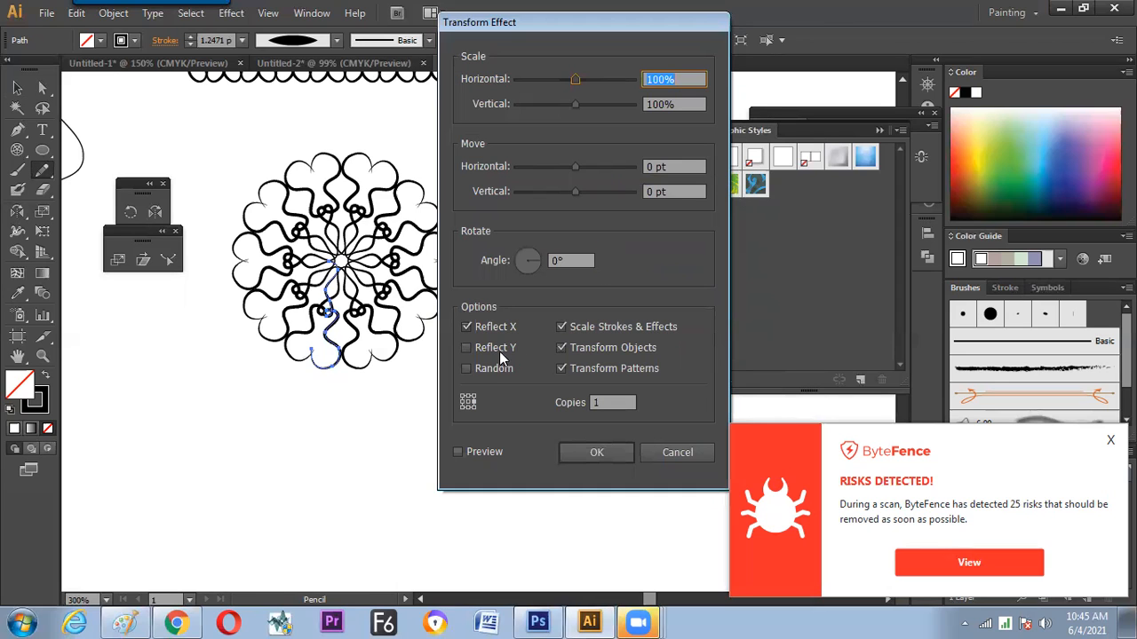
pyautogui.moveTo(597, 28); pyautogui.dragTo(674, 18)
pyautogui.click(534, 440)
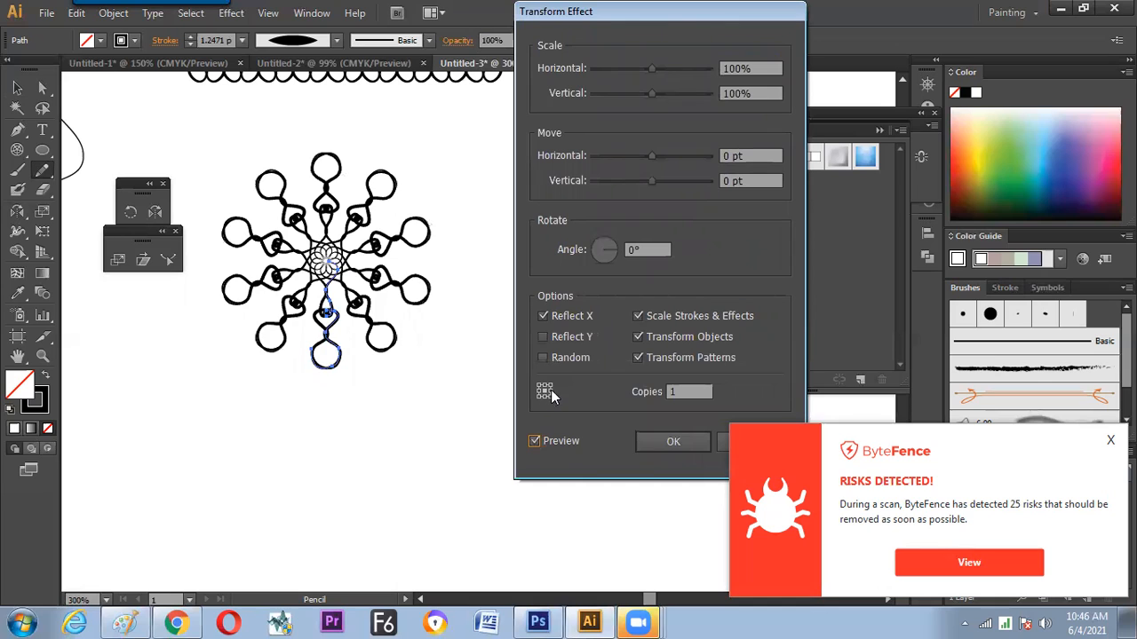
pyautogui.click(550, 392)
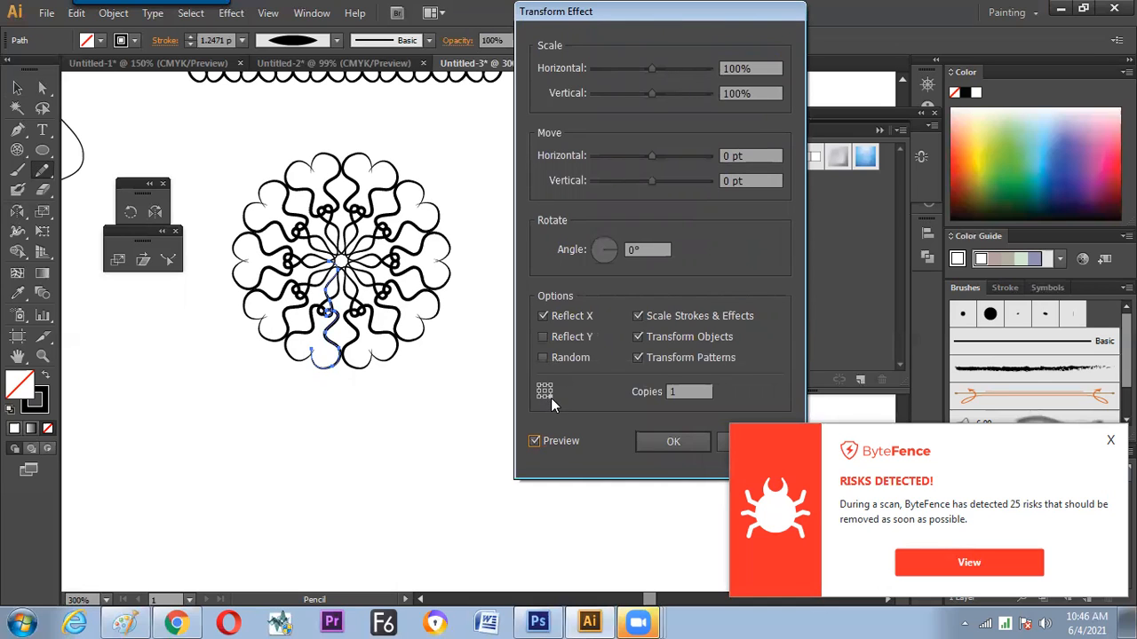
pyautogui.click(545, 394)
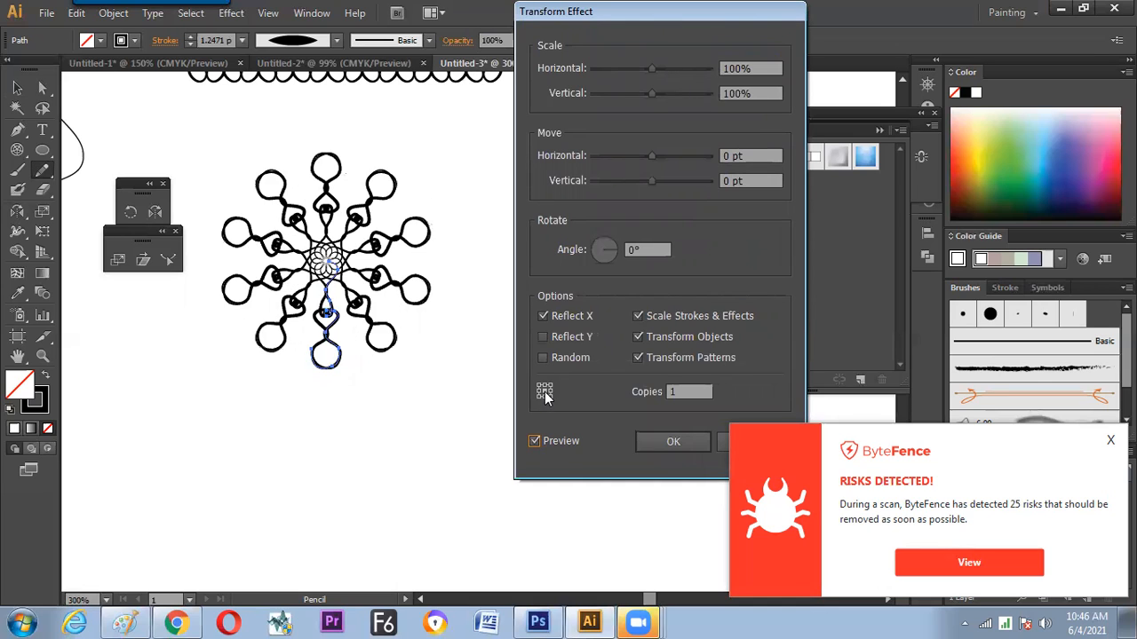
pyautogui.click(539, 390)
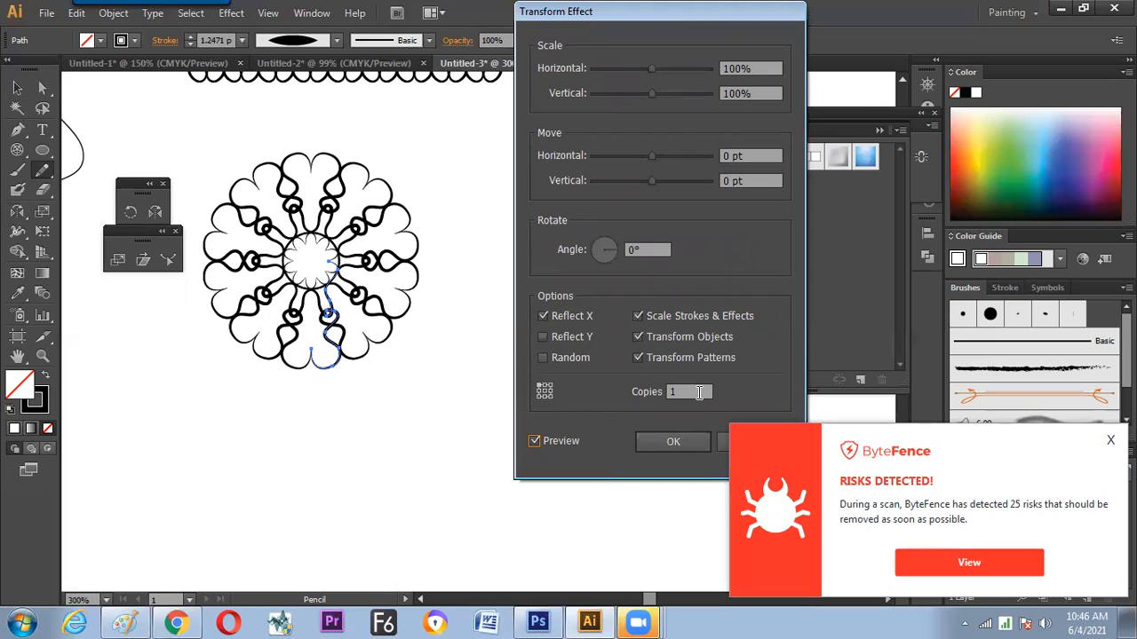
# Try adding Reflect Y to the first Transform effect's Reflect X, then turn Reflect Y off again
pyautogui.hotkey('shift', 'Tab')
pyautogui.press('Up')
pyautogui.press('Down')
pyautogui.click(544, 337)
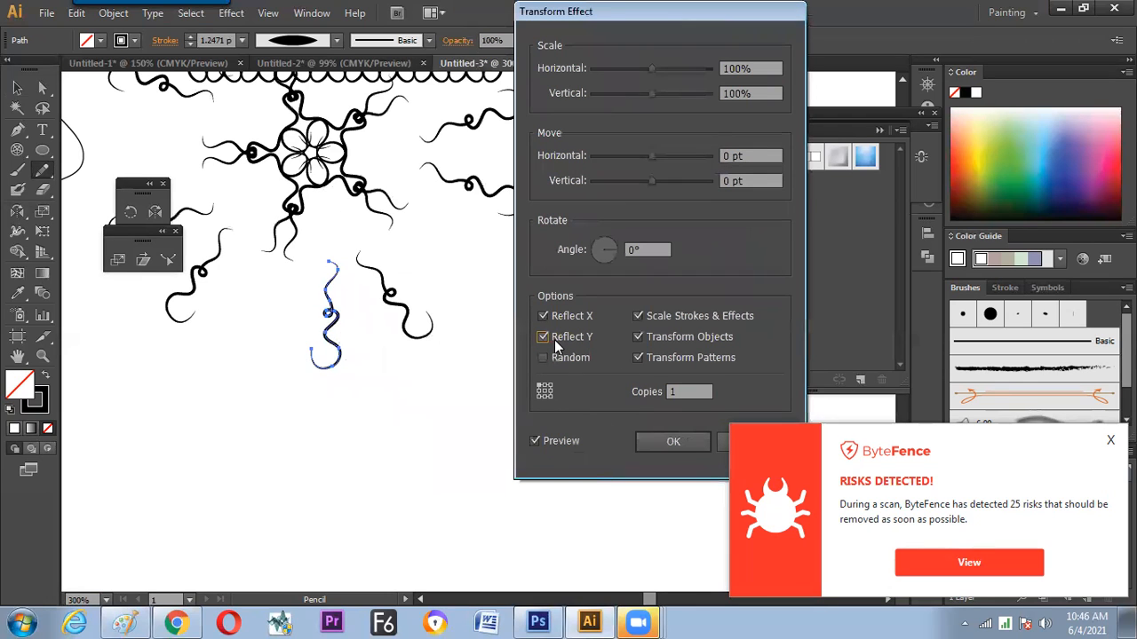
pyautogui.click(543, 338)
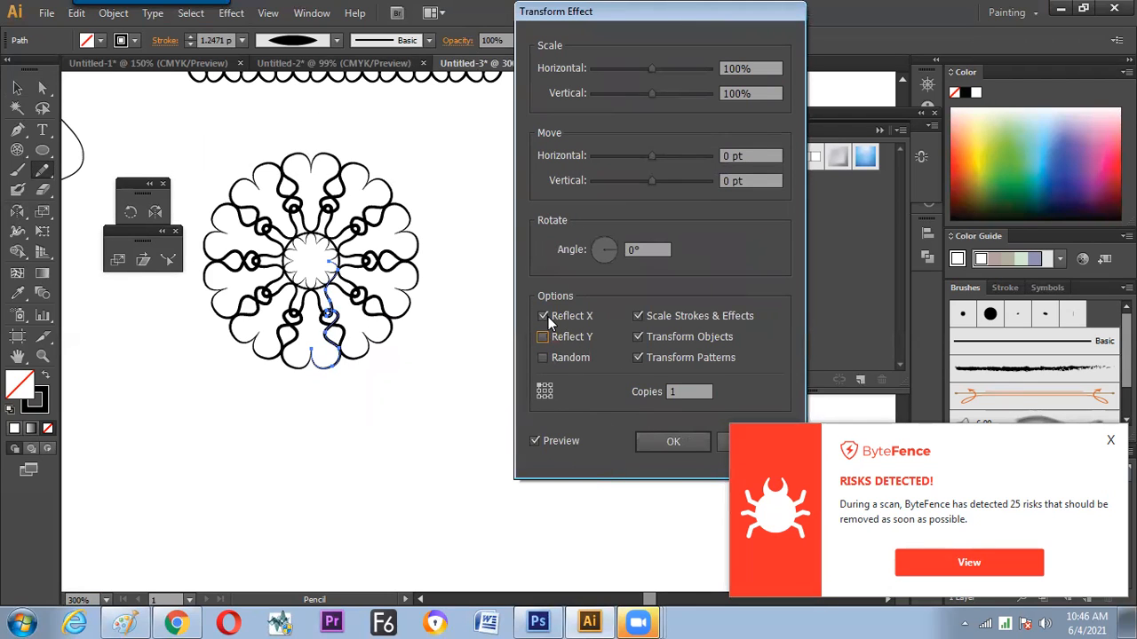
# Try Reflect Y in place of Reflect X, then Random alone with 2 copies
pyautogui.click(543, 337)
pyautogui.click(543, 316)
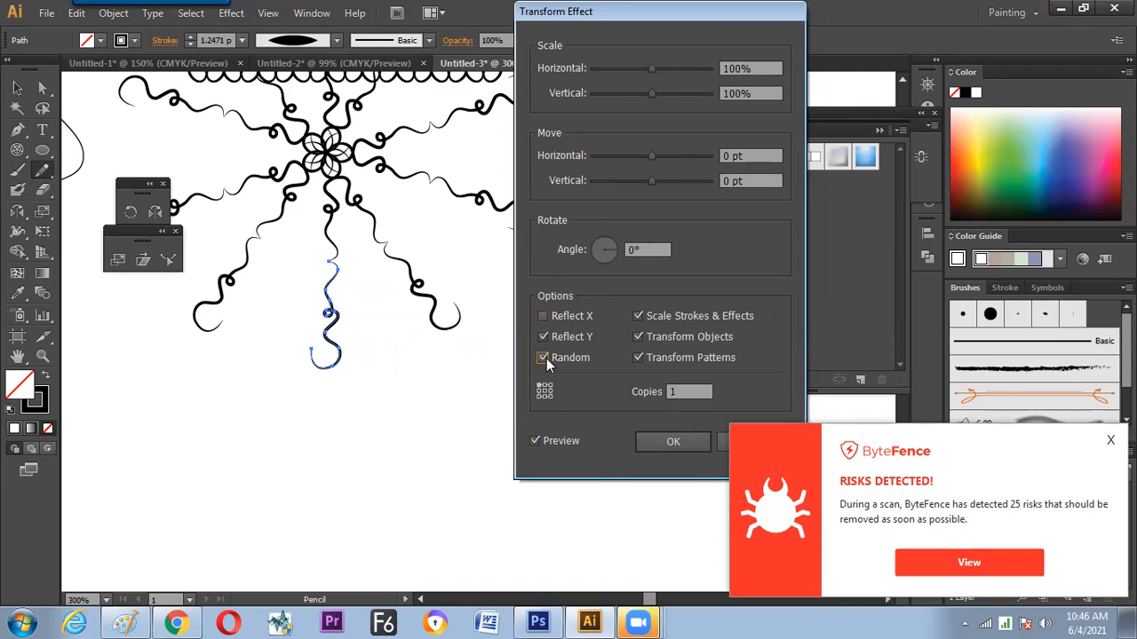
pyautogui.click(542, 335)
pyautogui.doubleClick(671, 392)
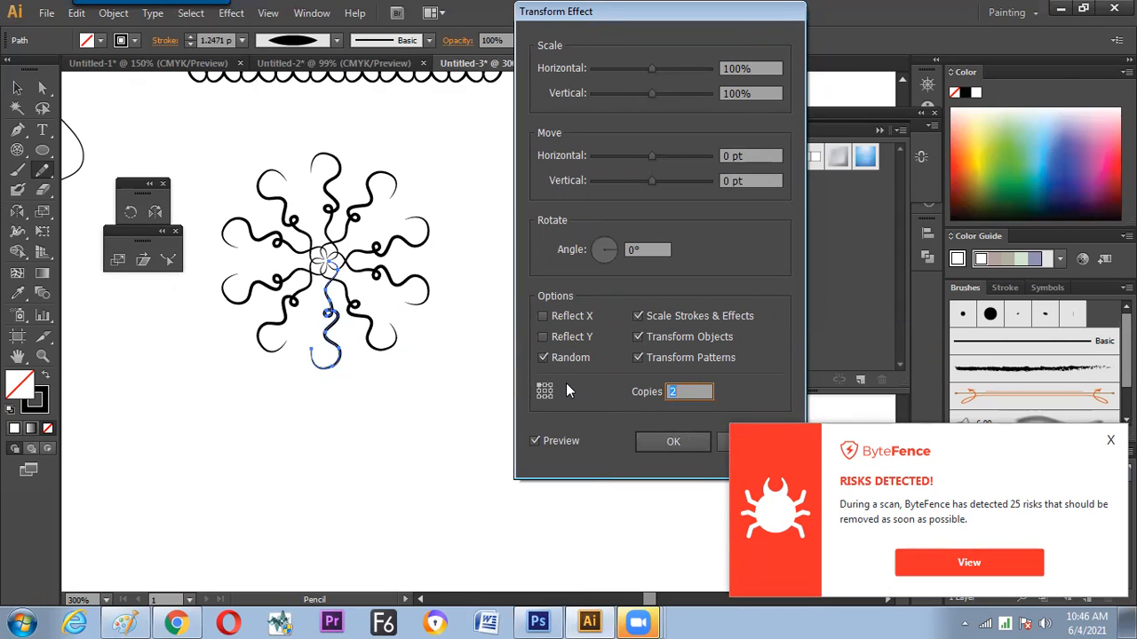
pyautogui.press('Down')
# Return the effect to Reflect X only with 1 copy and the center reference point, turning off Random and Reflect Y
pyautogui.click(543, 336)
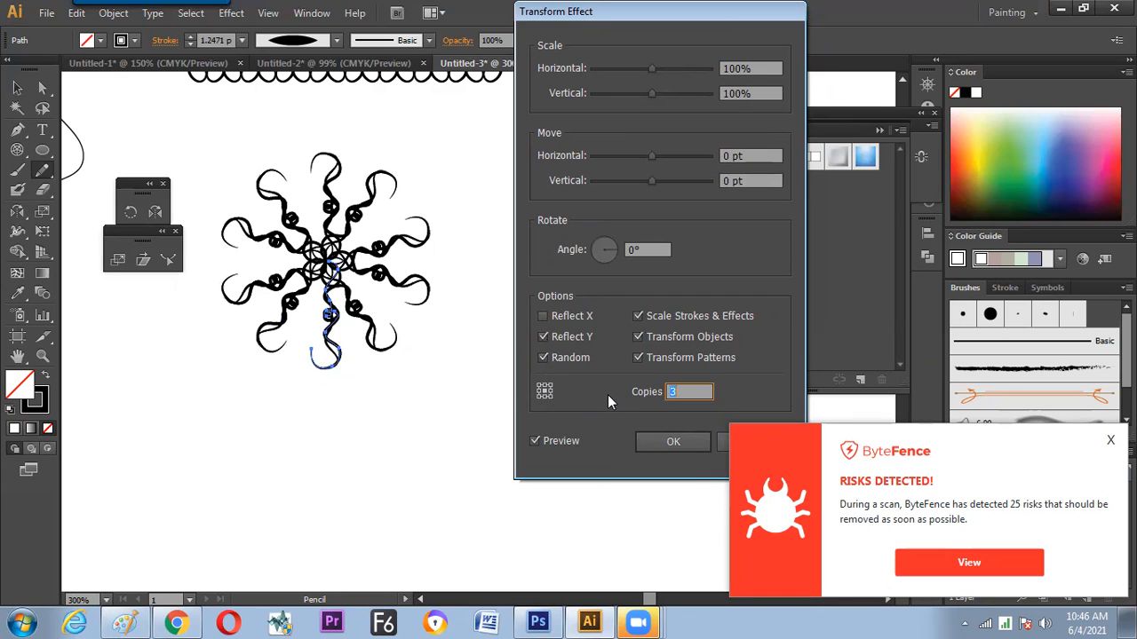
pyautogui.press('Down')
pyautogui.click(543, 358)
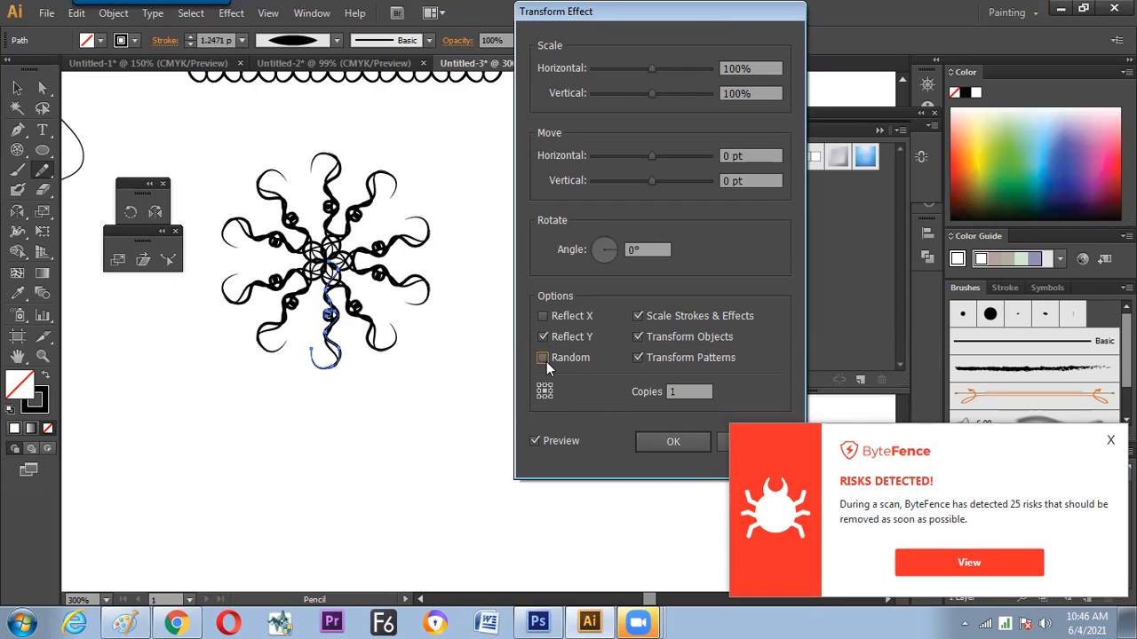
pyautogui.click(542, 316)
pyautogui.click(545, 338)
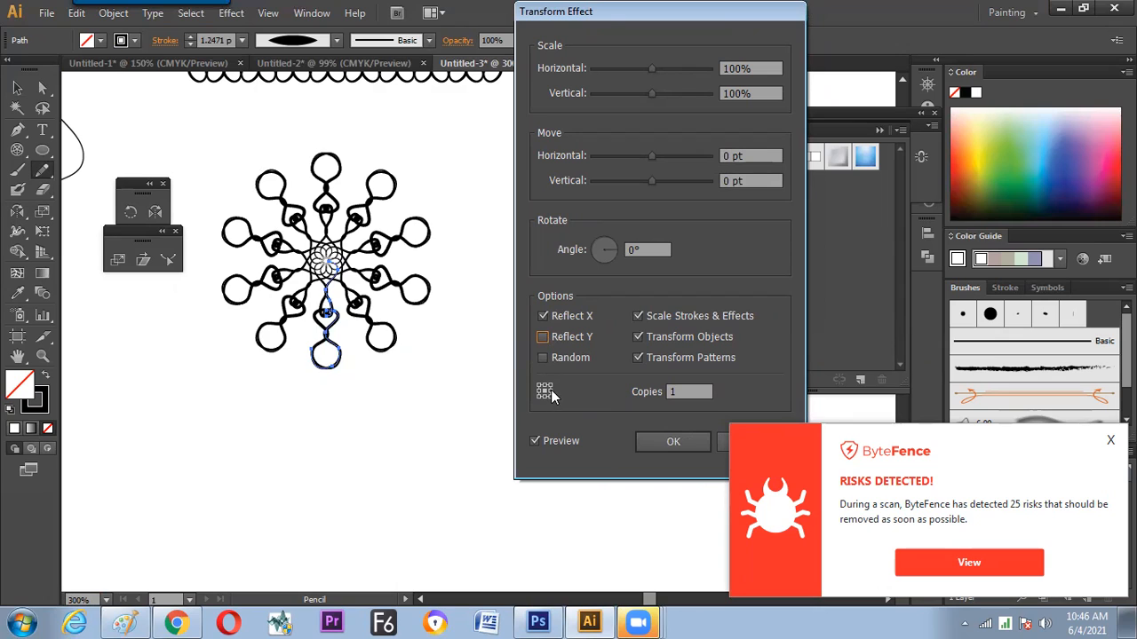
# Set the first Transform effect's reference point to the middle right and apply it with only Reflect X turned on
pyautogui.click(551, 391)
pyautogui.click(535, 441)
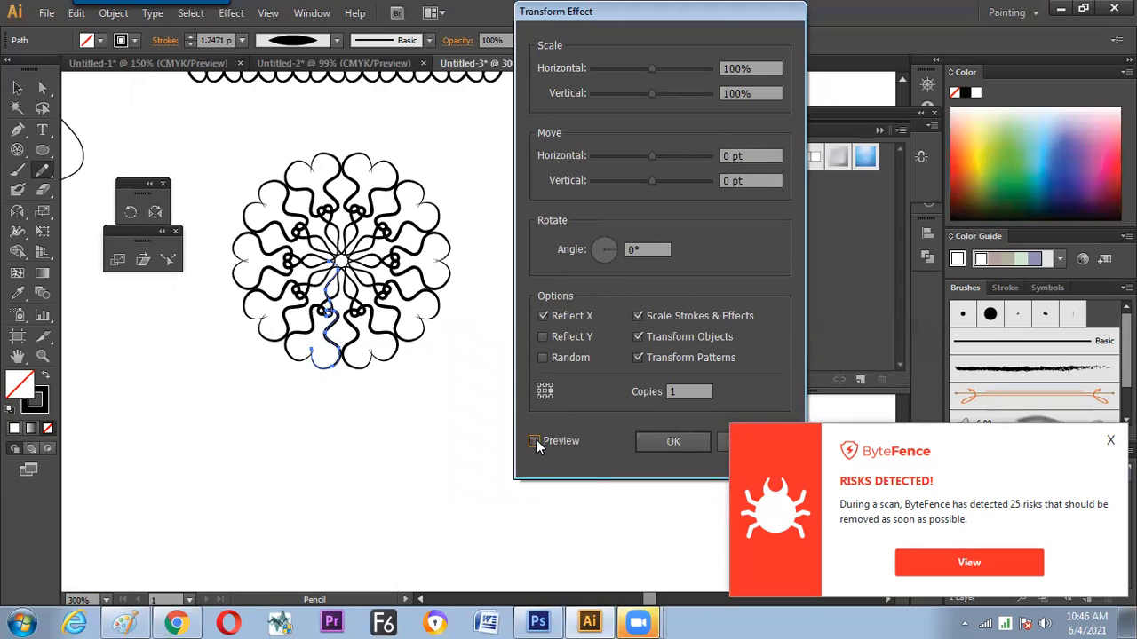
pyautogui.click(544, 338)
pyautogui.click(544, 338)
pyautogui.click(673, 441)
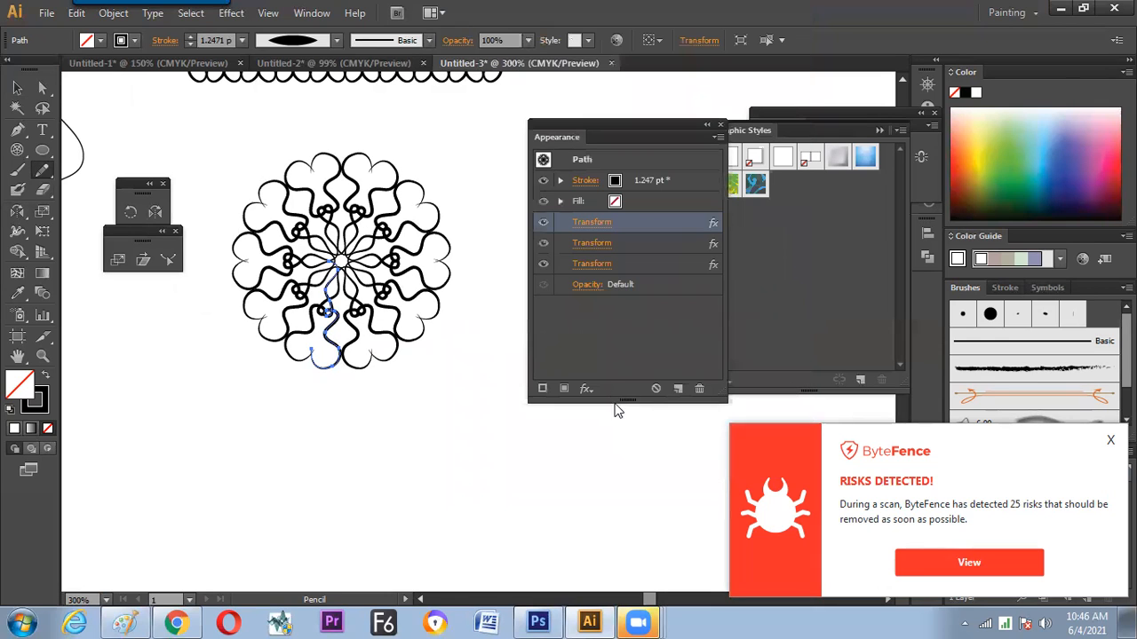
# Toggle the second Transform effect's visibility off and on, then open its settings with preview on
pyautogui.click(544, 244)
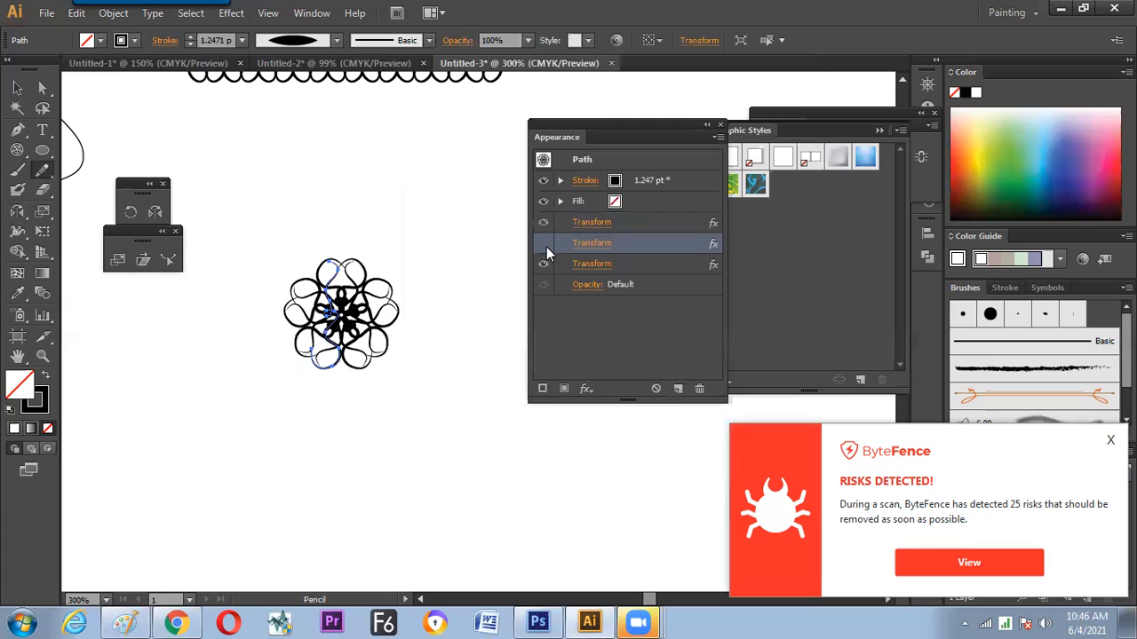
pyautogui.click(542, 245)
pyautogui.click(603, 243)
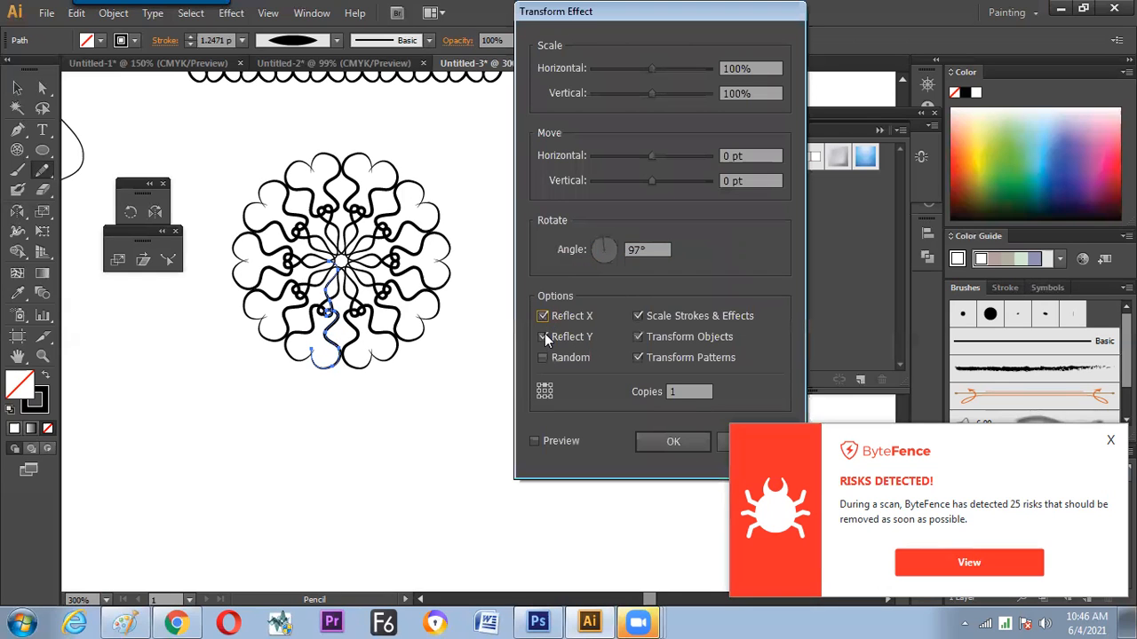
pyautogui.click(547, 437)
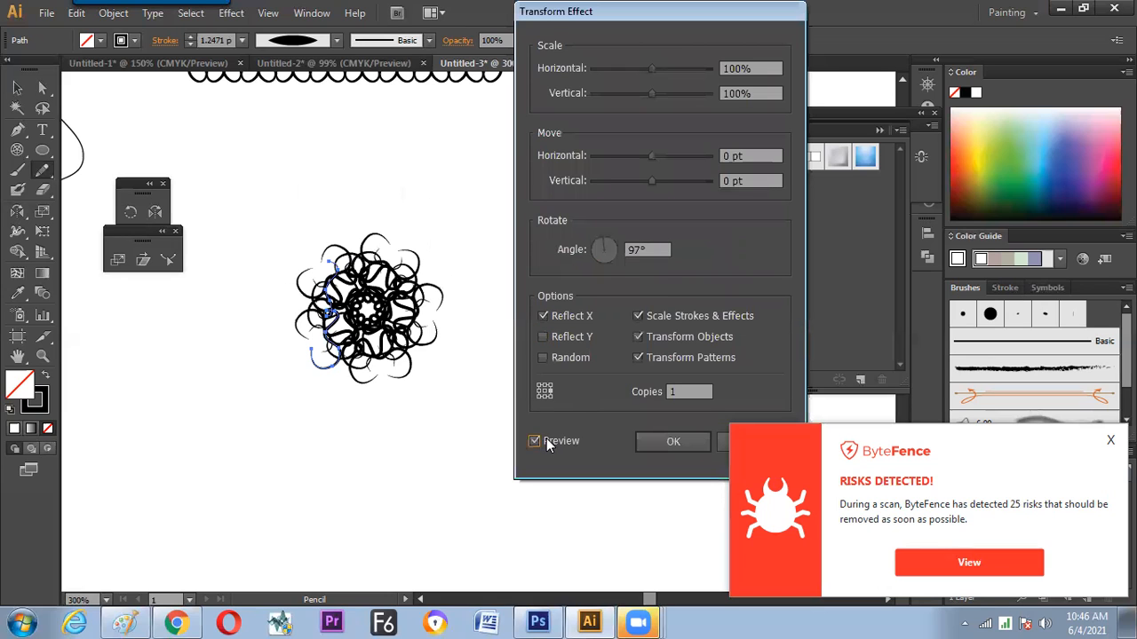
# Try Reflect Y in place of Reflect X in the second Transform effect, then return to Reflect X only
pyautogui.click(542, 337)
pyautogui.click(544, 315)
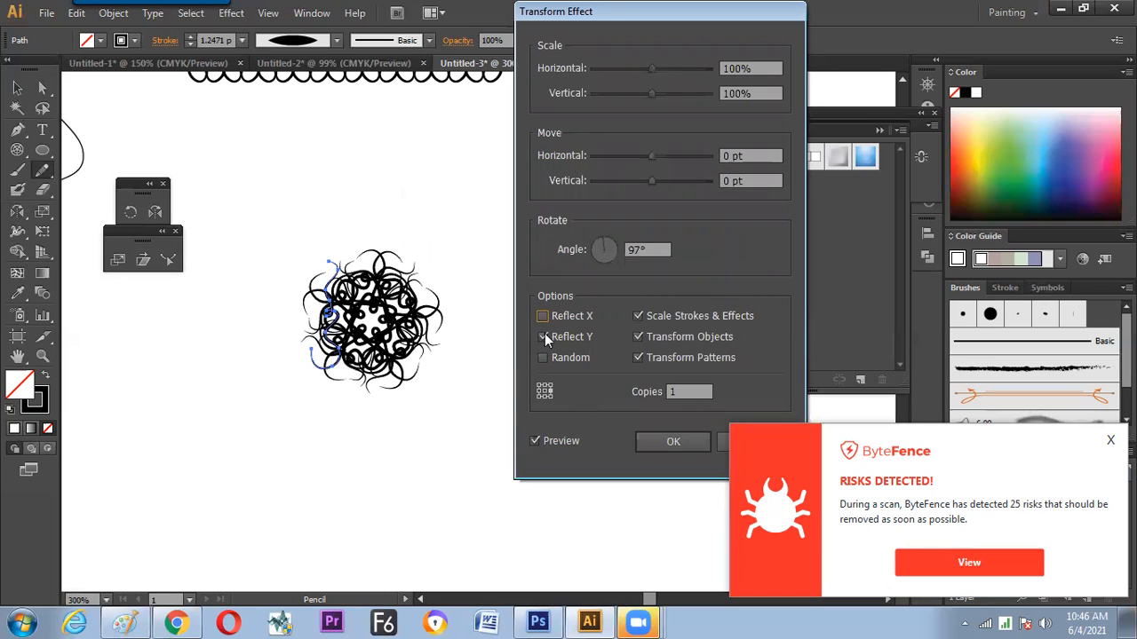
pyautogui.click(543, 317)
pyautogui.click(543, 337)
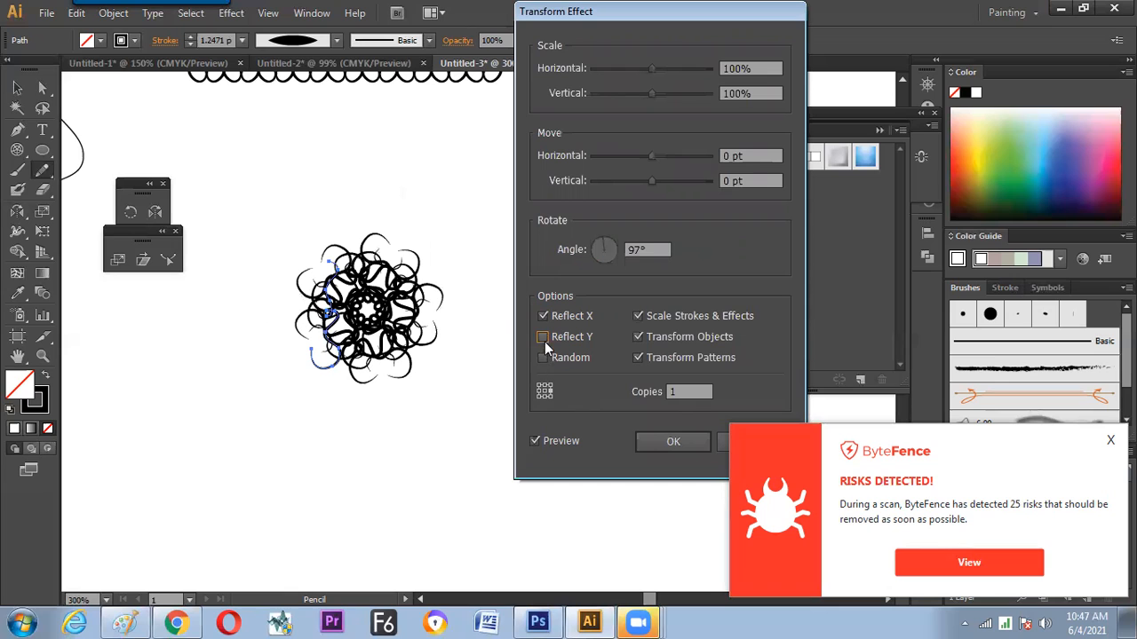
# Compare several reference points for the second Transform effect, switch it to Reflect Y only and apply it
pyautogui.click(545, 393)
pyautogui.click(551, 392)
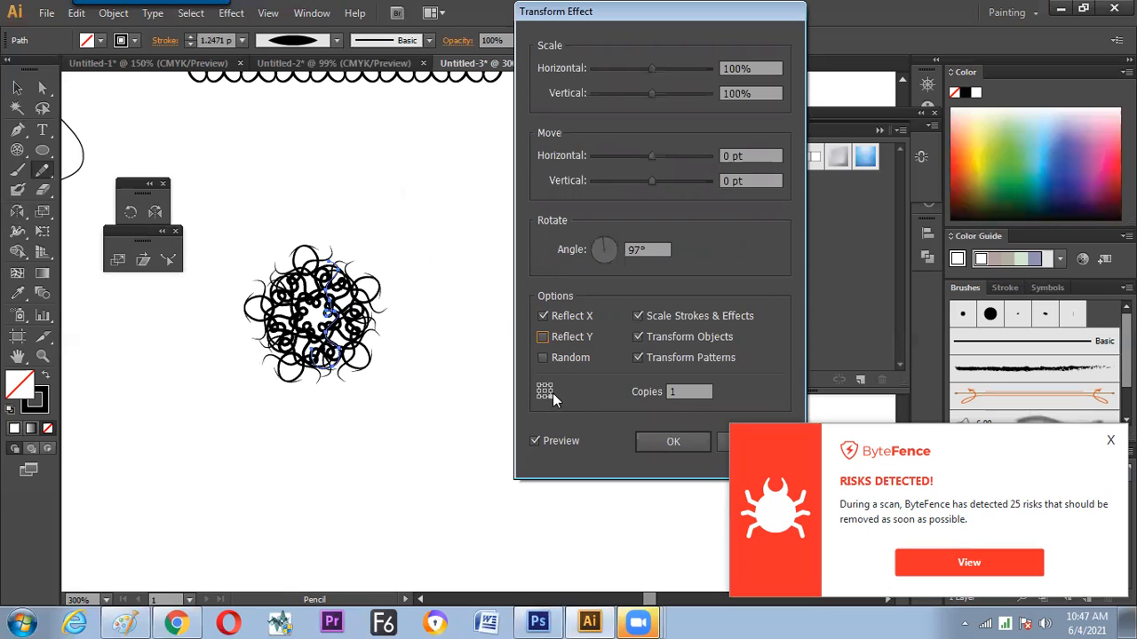
pyautogui.click(543, 337)
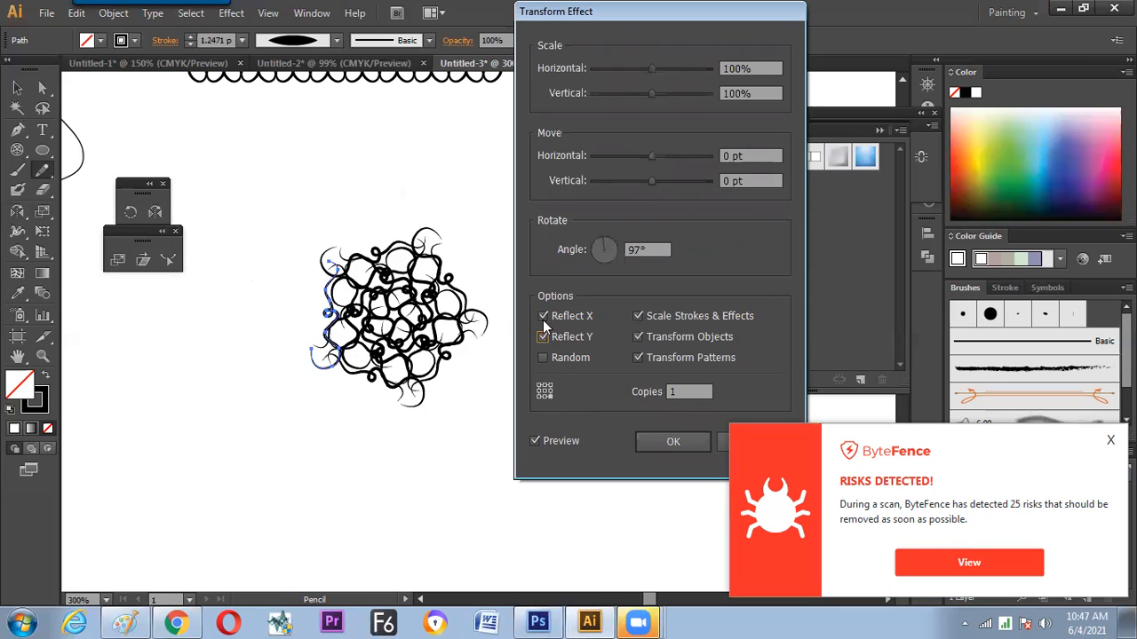
pyautogui.click(542, 317)
pyautogui.click(544, 394)
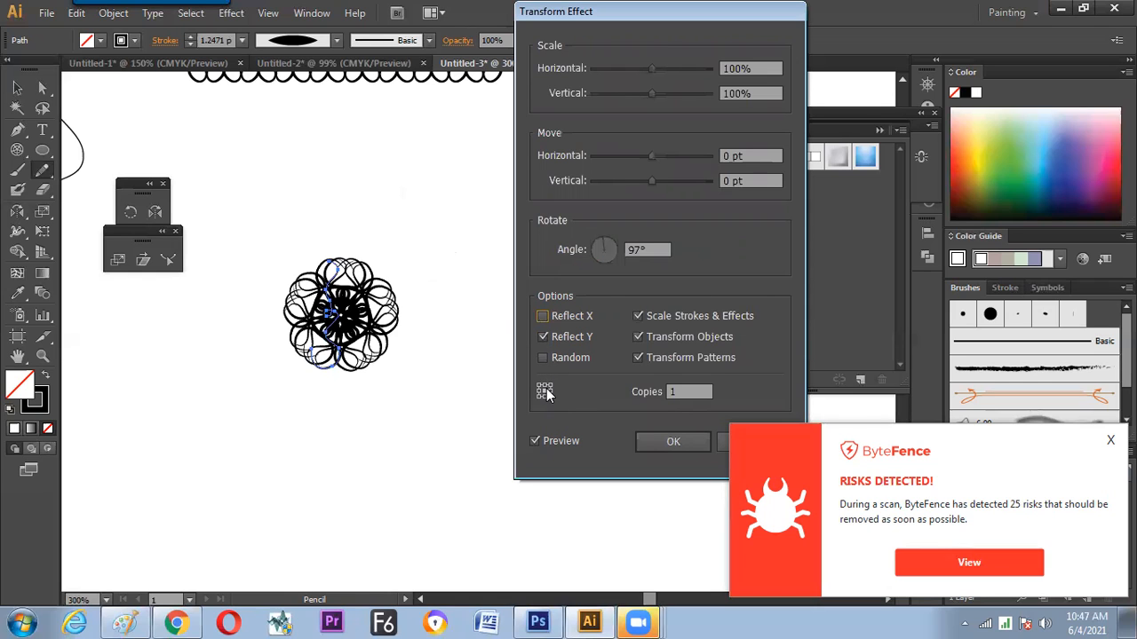
pyautogui.click(550, 391)
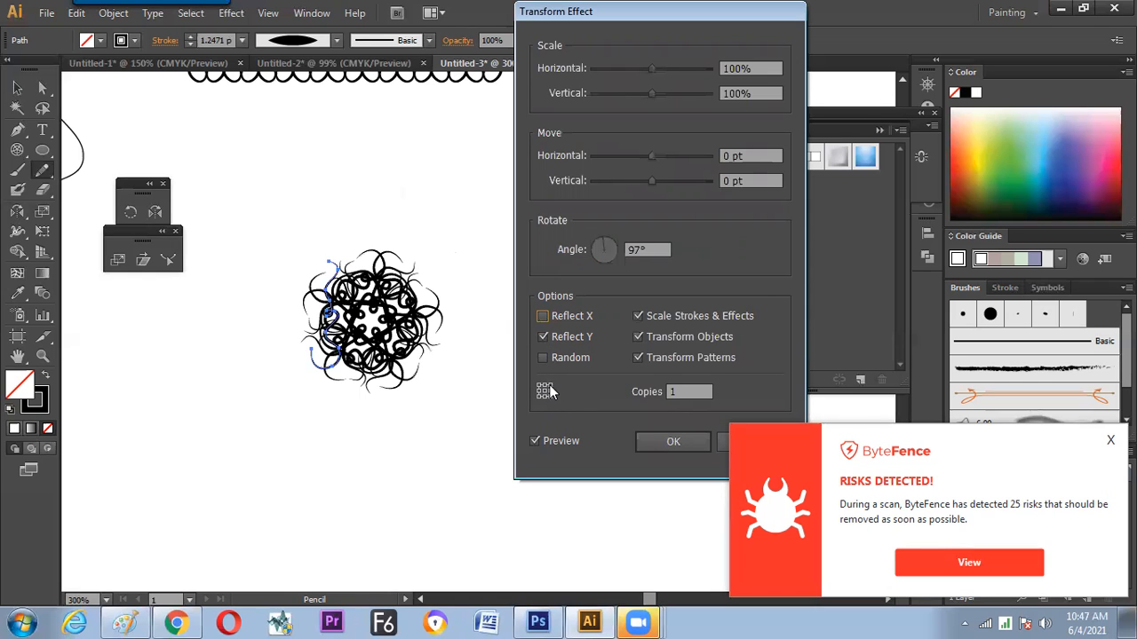
pyautogui.click(545, 393)
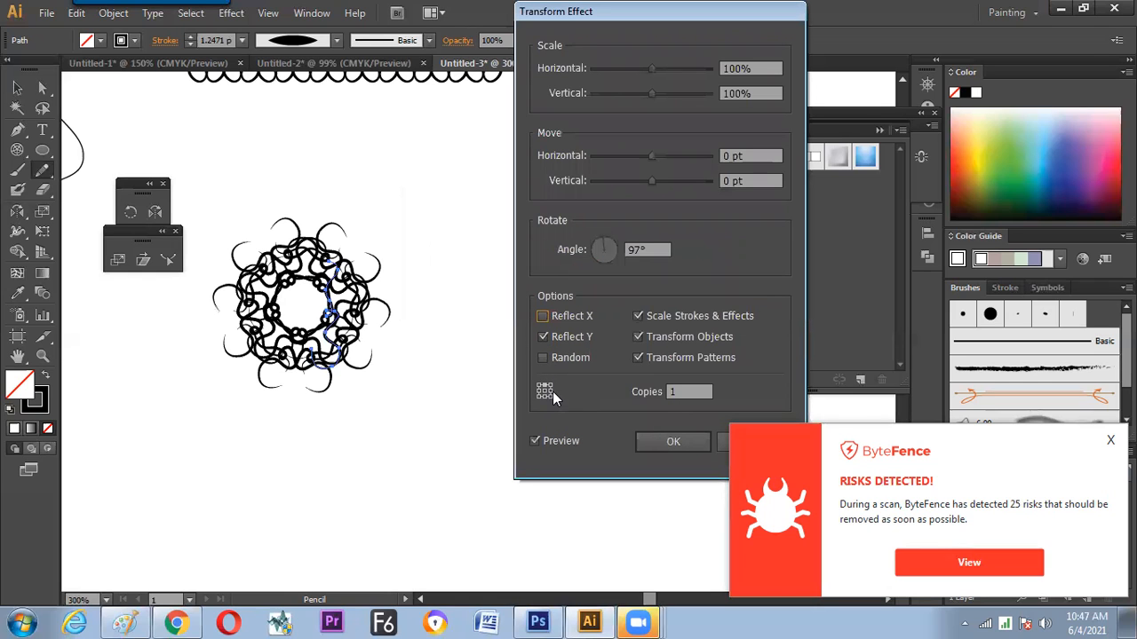
pyautogui.click(667, 442)
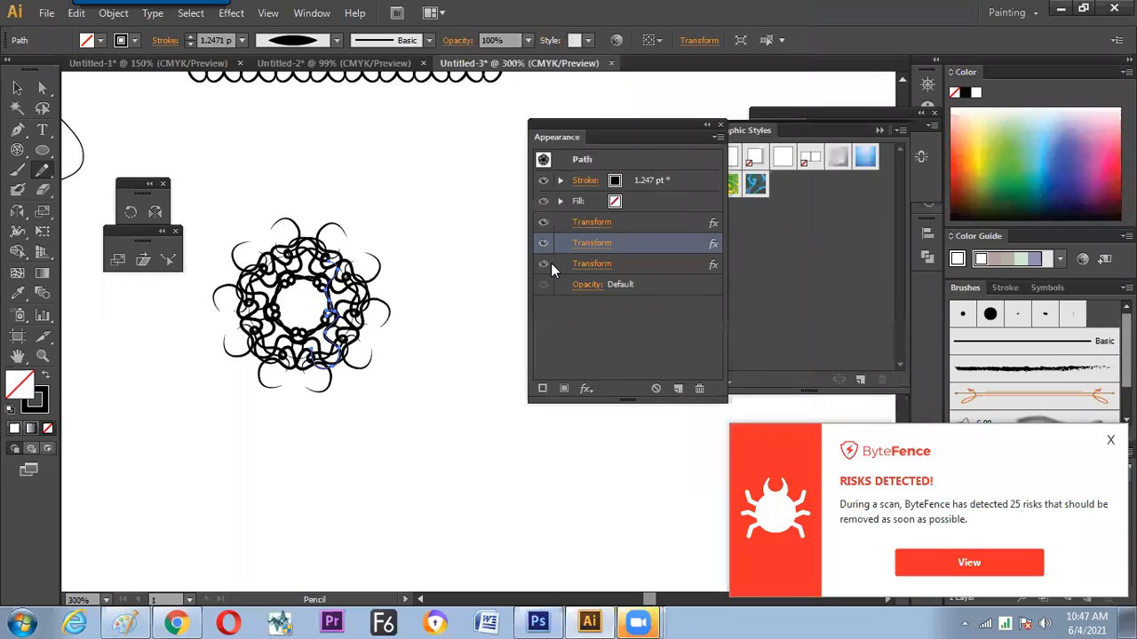
pyautogui.click(593, 242)
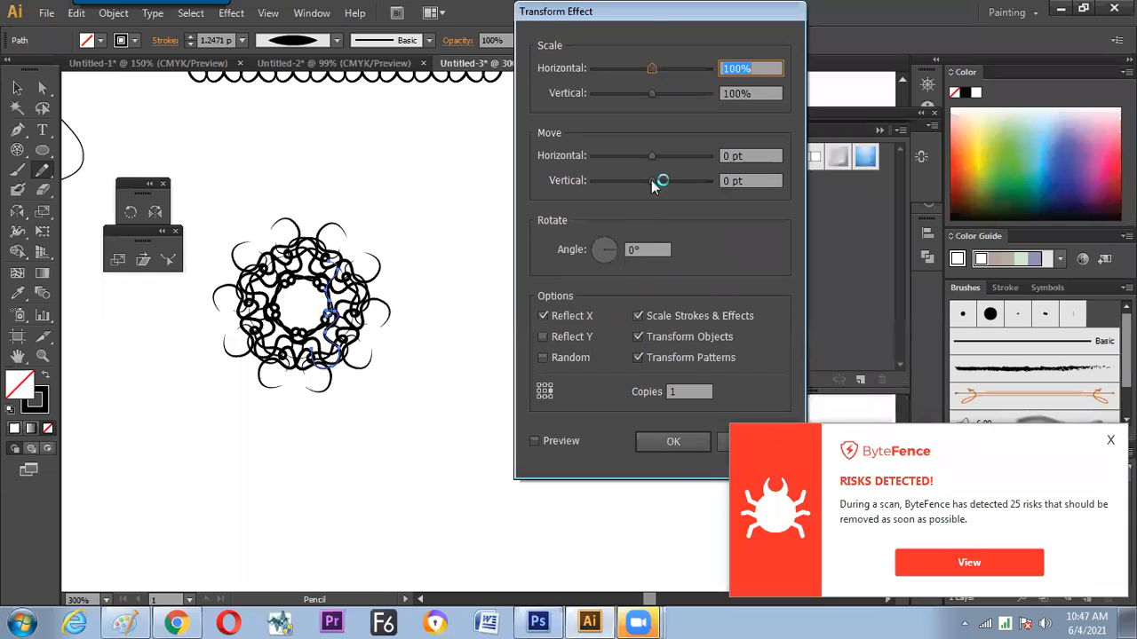
pyautogui.moveTo(633, 20); pyautogui.dragTo(461, 35)
pyautogui.click(582, 456)
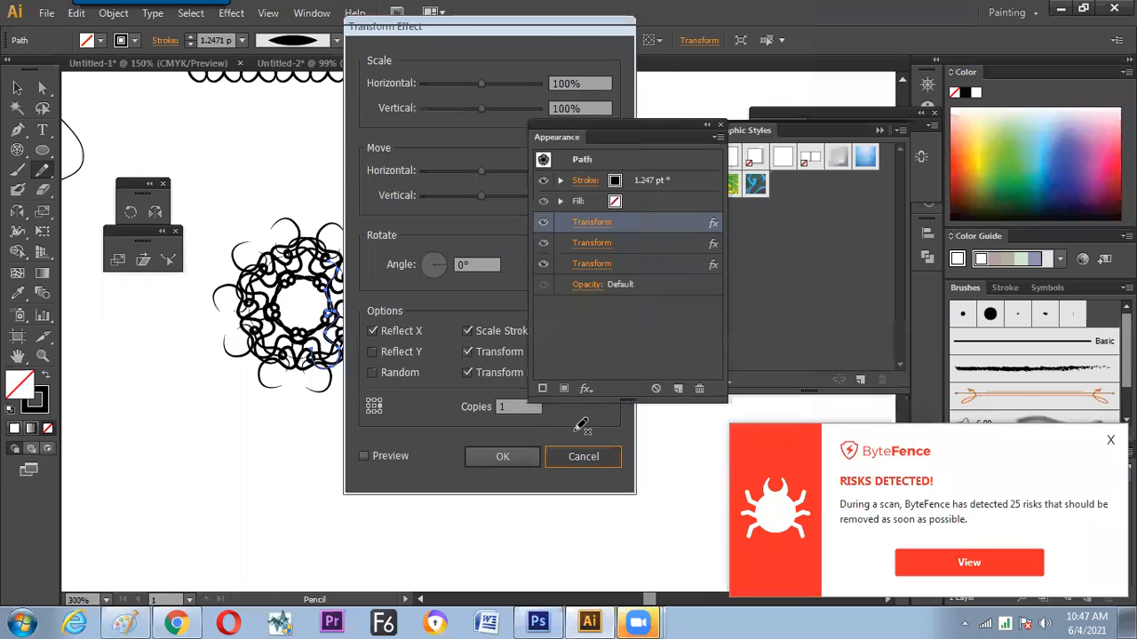
# Select the radial ornament below the repeated border and delete it
pyautogui.press('space')
pyautogui.moveTo(376, 218); pyautogui.dragTo(396, 310)
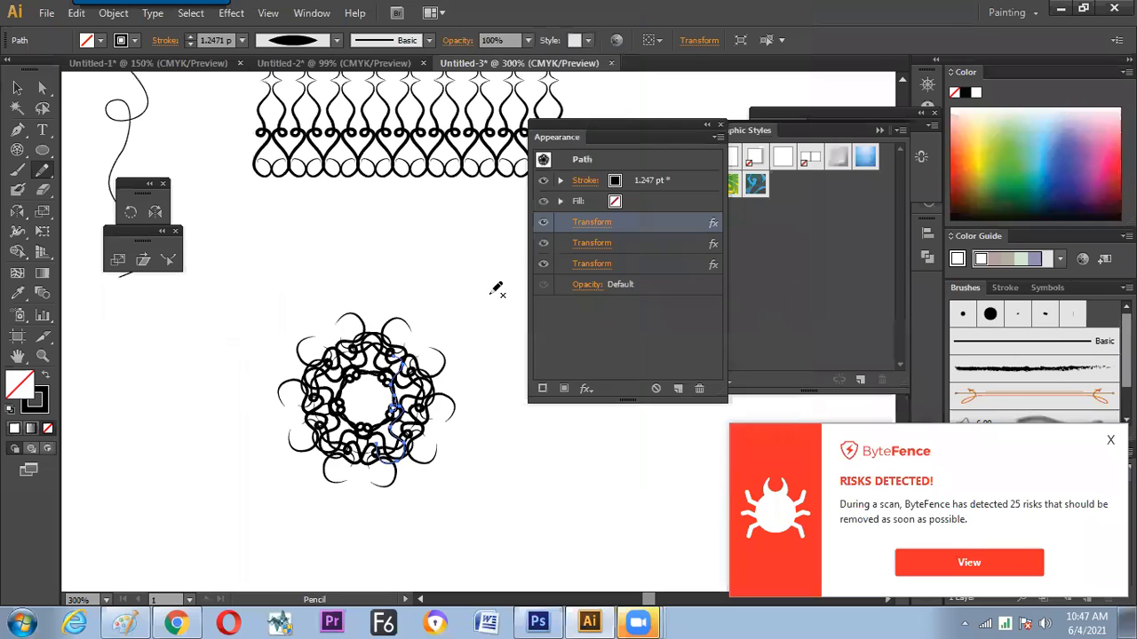
pyautogui.click(16, 88)
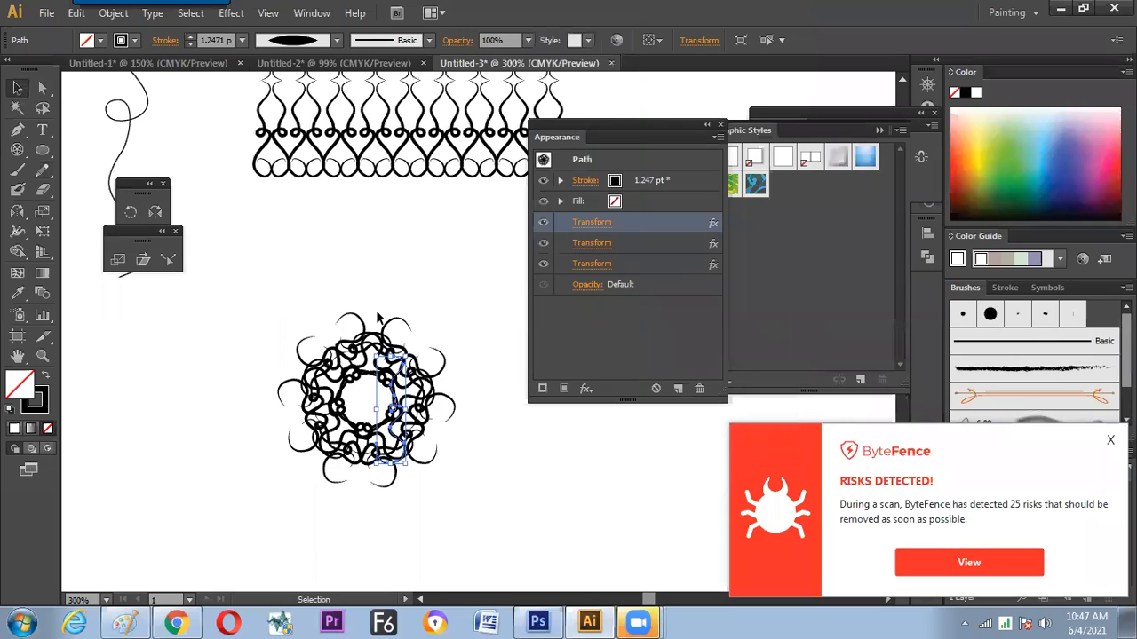
pyautogui.click(430, 305)
pyautogui.click(426, 332)
pyautogui.press('Delete')
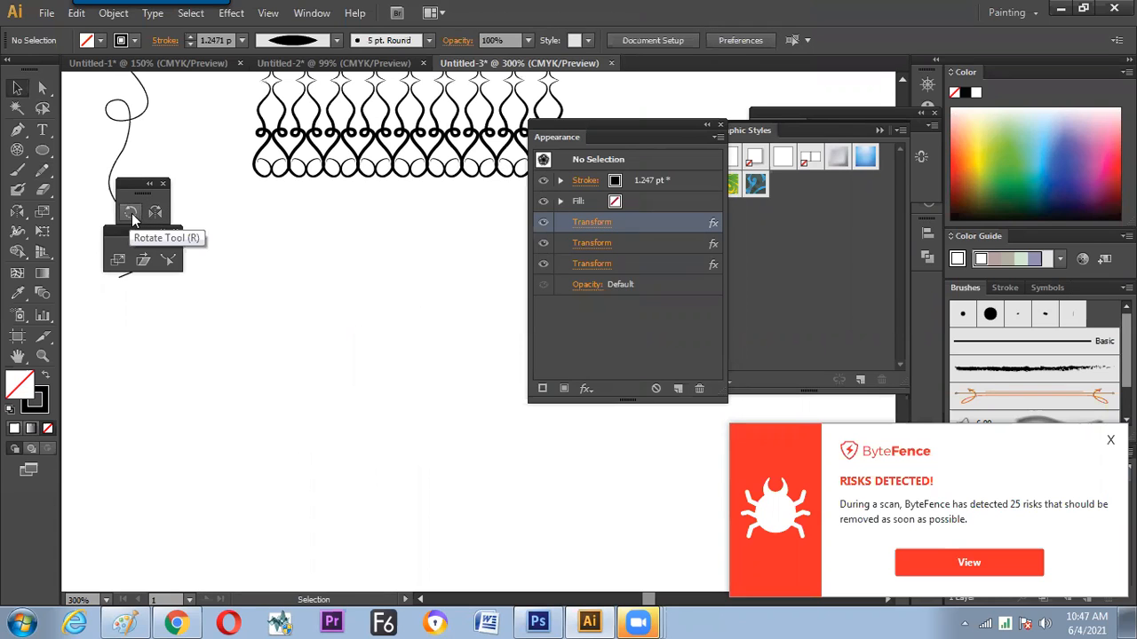
# Switch to Paint and review the handwritten rotation notes from the listed methods down to rotating a group object
pyautogui.hotkey('alt', 'Tab')
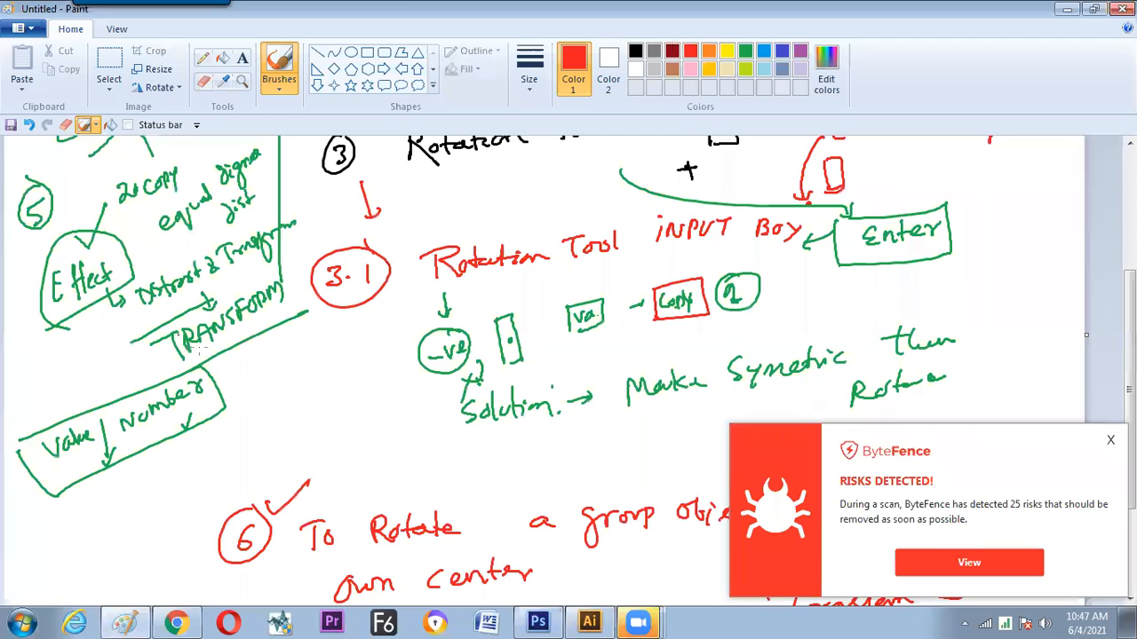
pyautogui.moveTo(1131, 291); pyautogui.dragTo(1130, 202)
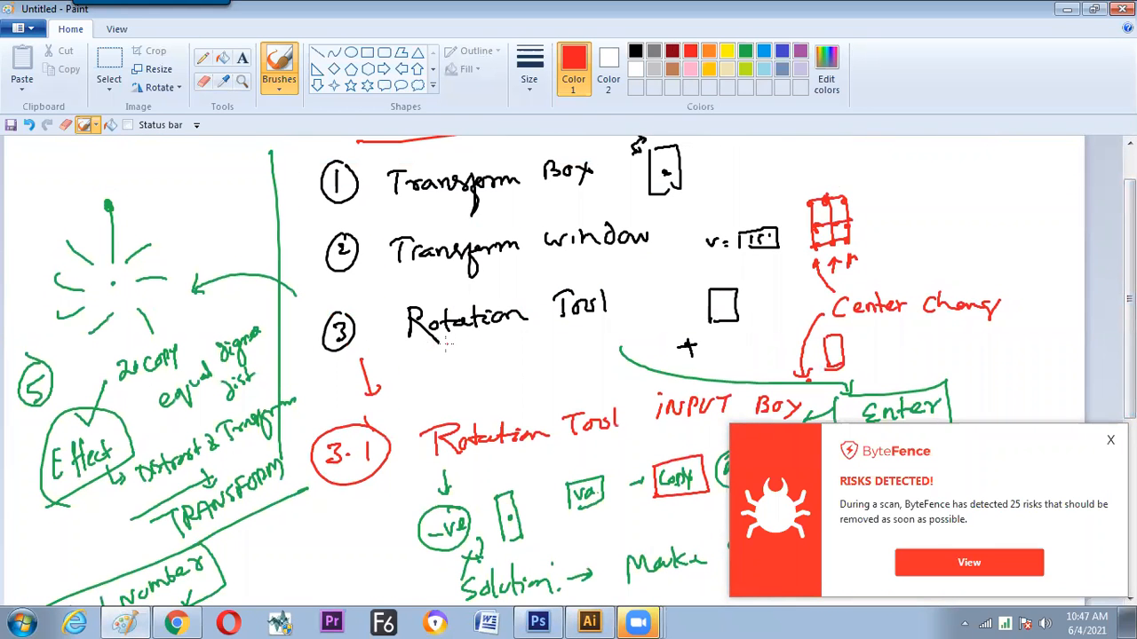
pyautogui.hotkey('alt', 'Tab')
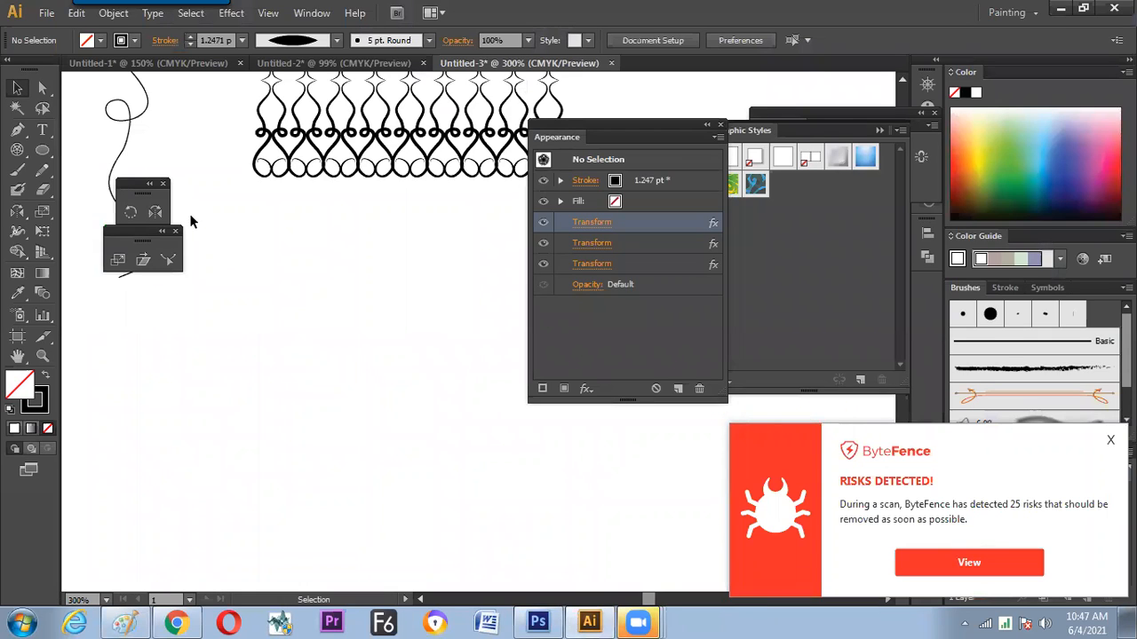
pyautogui.click(125, 622)
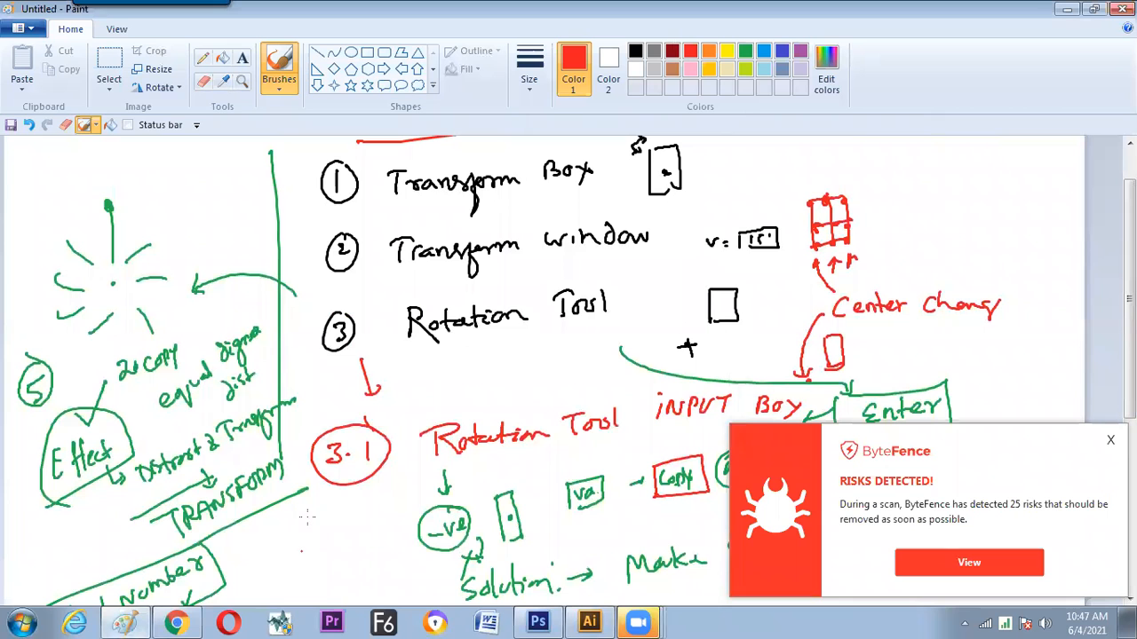
pyautogui.scroll(-5, 1087, 388)
pyautogui.scroll(-3, 1085, 381)
pyautogui.scroll(8, 1084, 355)
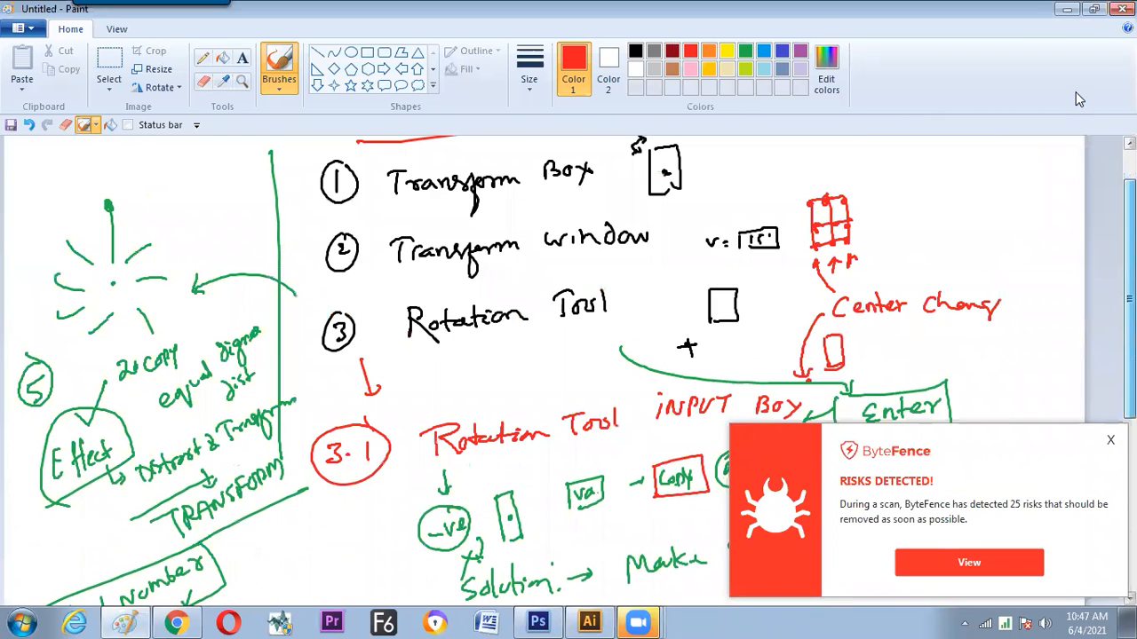
pyautogui.scroll(1, 1043, 264)
pyautogui.scroll(-9, 880, 347)
pyautogui.scroll(1, 880, 347)
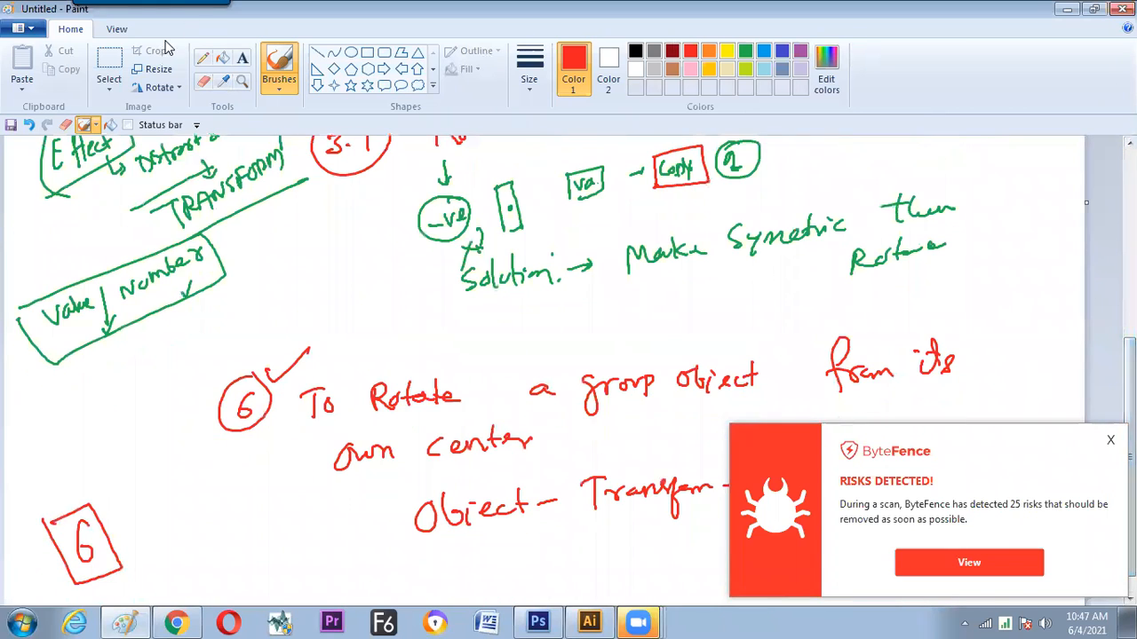
# Widen the Paint canvas to the right to add blank space beside the rotation notes
pyautogui.click(117, 29)
pyautogui.click(56, 60)
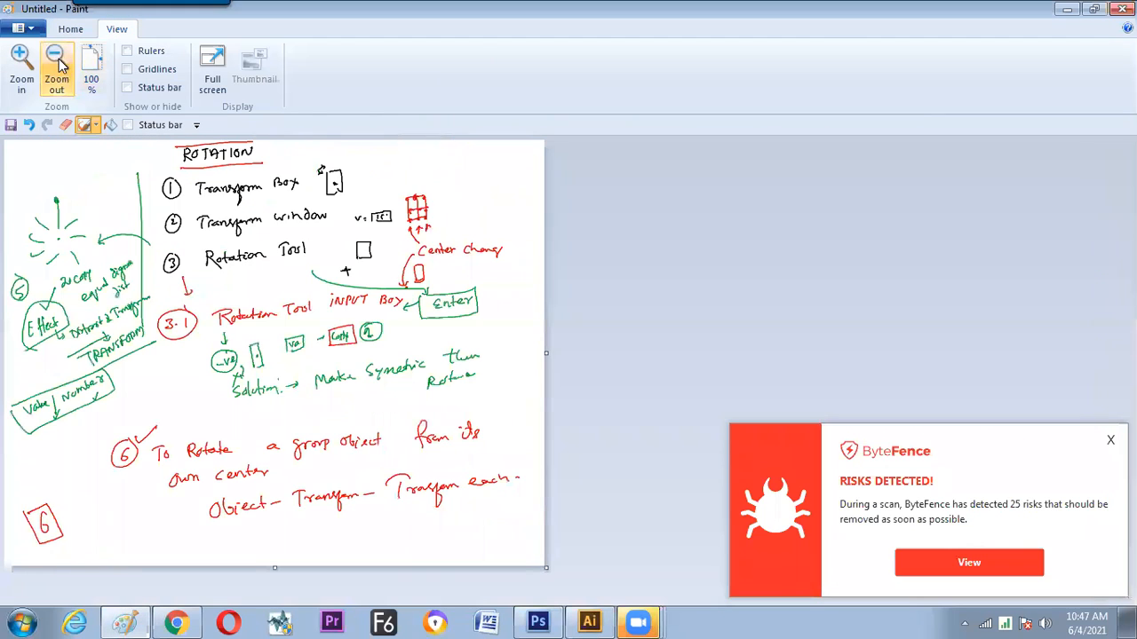
pyautogui.moveTo(545, 352); pyautogui.dragTo(780, 352)
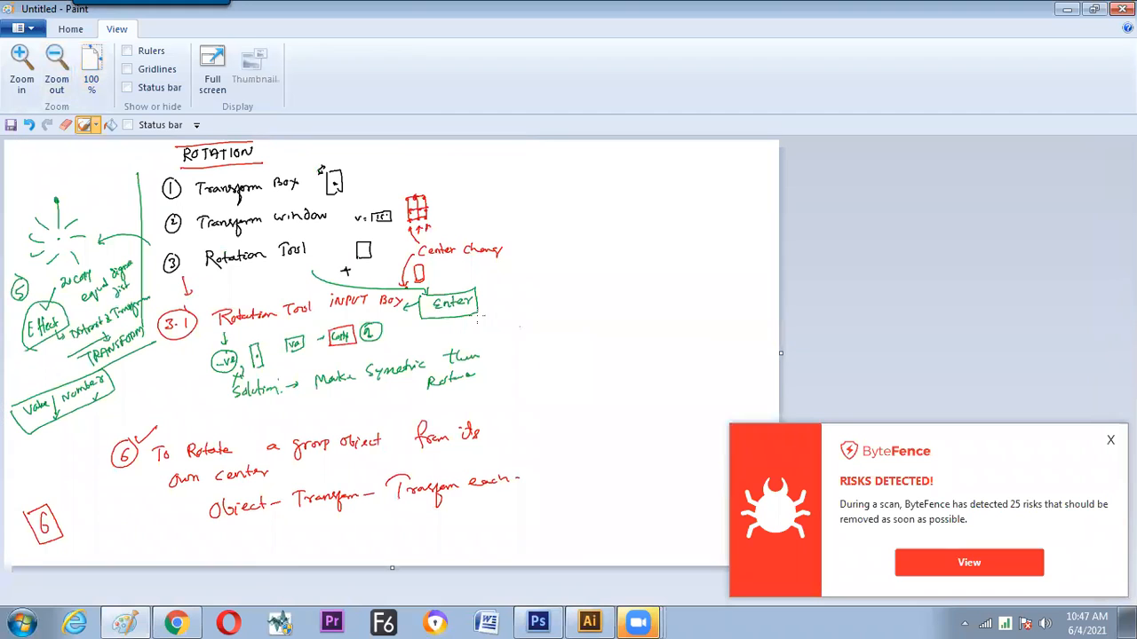
# Handwrite an underlined red heading "Task" in the new blank area, followed by "Make ROTATION & REFLACTON"
pyautogui.click(21, 60)
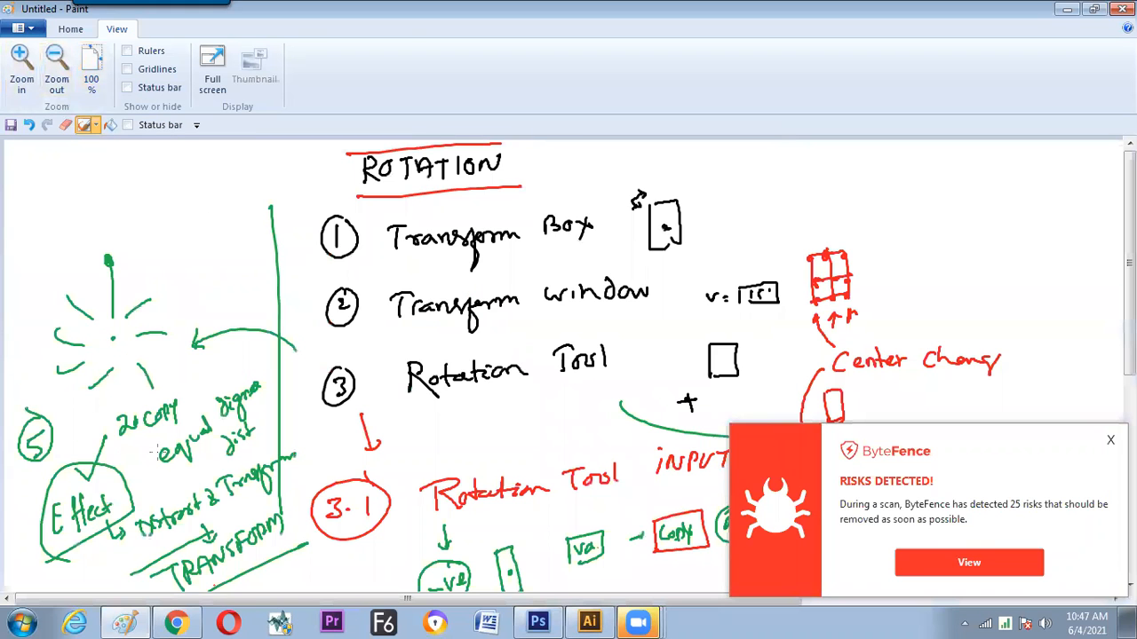
pyautogui.moveTo(217, 600); pyautogui.dragTo(533, 600)
pyautogui.moveTo(627, 197); pyautogui.dragTo(623, 226)
pyautogui.moveTo(606, 205)
pyautogui.mouseDown()
pyautogui.moveTo(638, 196)
pyautogui.moveTo(653, 210)
pyautogui.moveTo(647, 220)
pyautogui.mouseUp()
pyautogui.moveTo(663, 197)
pyautogui.mouseDown()
pyautogui.moveTo(663, 219)
pyautogui.moveTo(676, 216)
pyautogui.mouseUp()
pyautogui.moveTo(618, 238); pyautogui.dragTo(687, 226)
pyautogui.moveTo(676, 247)
pyautogui.mouseDown()
pyautogui.moveTo(675, 264)
pyautogui.moveTo(746, 250)
pyautogui.mouseUp()
pyautogui.moveTo(782, 213)
pyautogui.mouseDown()
pyautogui.moveTo(783, 245)
pyautogui.moveTo(814, 248)
pyautogui.moveTo(810, 215)
pyautogui.mouseUp()
pyautogui.moveTo(822, 211); pyautogui.dragTo(840, 208)
pyautogui.moveTo(834, 210)
pyautogui.mouseDown()
pyautogui.moveTo(837, 236)
pyautogui.moveTo(866, 222)
pyautogui.mouseUp()
pyautogui.moveTo(850, 218)
pyautogui.mouseDown()
pyautogui.moveTo(882, 192)
pyautogui.moveTo(884, 211)
pyautogui.moveTo(933, 186)
pyautogui.mouseUp()
pyautogui.moveTo(872, 236)
pyautogui.mouseDown()
pyautogui.moveTo(864, 254)
pyautogui.moveTo(875, 256)
pyautogui.mouseUp()
pyautogui.click(817, 281)
pyautogui.moveTo(817, 283)
pyautogui.mouseDown()
pyautogui.moveTo(827, 309)
pyautogui.moveTo(840, 304)
pyautogui.mouseUp()
pyautogui.moveTo(838, 284)
pyautogui.mouseDown()
pyautogui.moveTo(840, 295)
pyautogui.moveTo(851, 279)
pyautogui.mouseUp()
pyautogui.moveTo(840, 283)
pyautogui.mouseDown()
pyautogui.moveTo(838, 304)
pyautogui.moveTo(870, 279)
pyautogui.mouseUp()
pyautogui.moveTo(875, 269)
pyautogui.mouseDown()
pyautogui.moveTo(893, 297)
pyautogui.moveTo(904, 281)
pyautogui.mouseUp()
pyautogui.moveTo(918, 259)
pyautogui.mouseDown()
pyautogui.moveTo(918, 283)
pyautogui.moveTo(934, 254)
pyautogui.mouseUp()
pyautogui.moveTo(927, 257)
pyautogui.mouseDown()
pyautogui.moveTo(928, 281)
pyautogui.moveTo(940, 252)
pyautogui.mouseUp()
pyautogui.moveTo(954, 263); pyautogui.dragTo(970, 233)
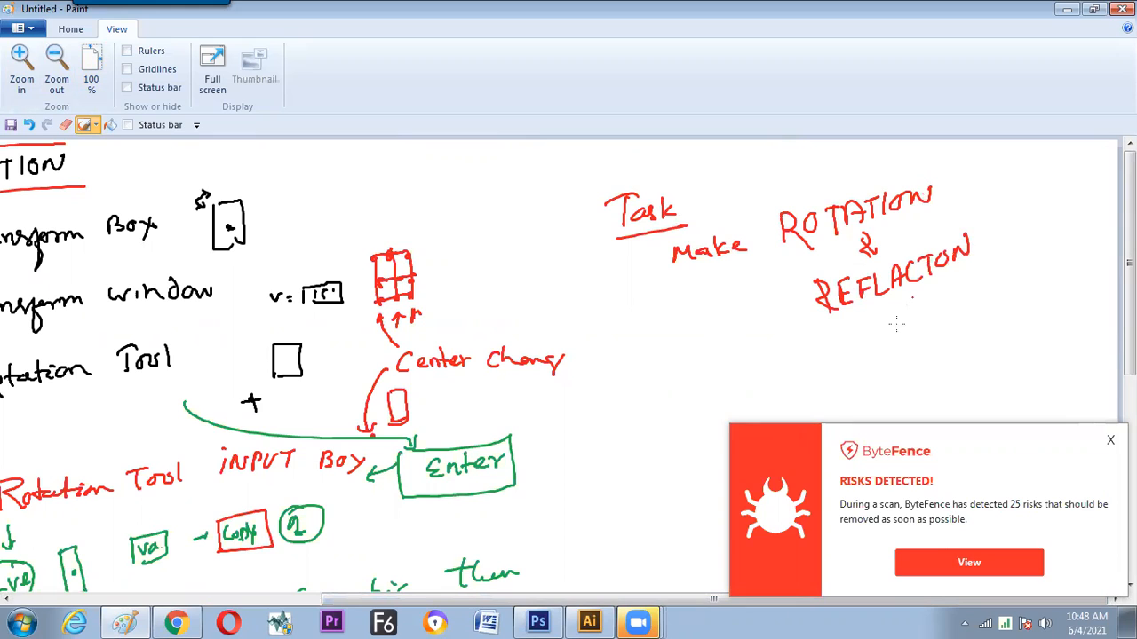
# Continue the red task note below with the handwritten text "Combine Togather & Form a" and its closing word
pyautogui.moveTo(785, 341); pyautogui.dragTo(786, 367)
pyautogui.moveTo(790, 356)
pyautogui.mouseDown()
pyautogui.moveTo(843, 329)
pyautogui.moveTo(870, 333)
pyautogui.mouseUp()
pyautogui.moveTo(935, 309)
pyautogui.mouseDown()
pyautogui.moveTo(947, 321)
pyautogui.moveTo(1004, 292)
pyautogui.moveTo(1021, 258)
pyautogui.mouseUp()
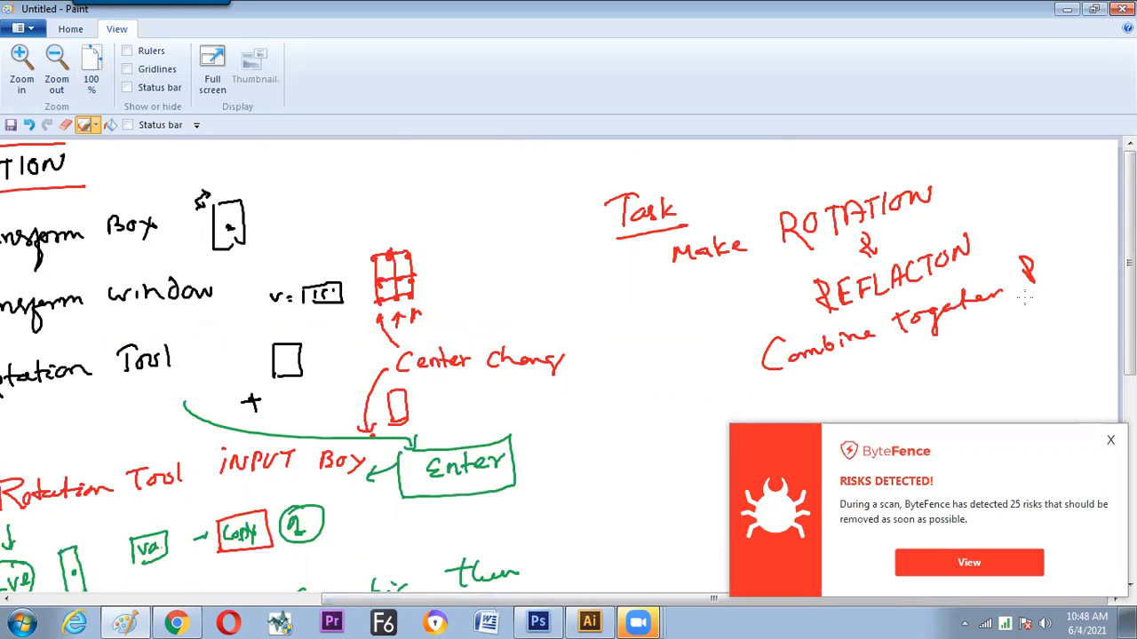
pyautogui.moveTo(951, 360); pyautogui.dragTo(973, 349)
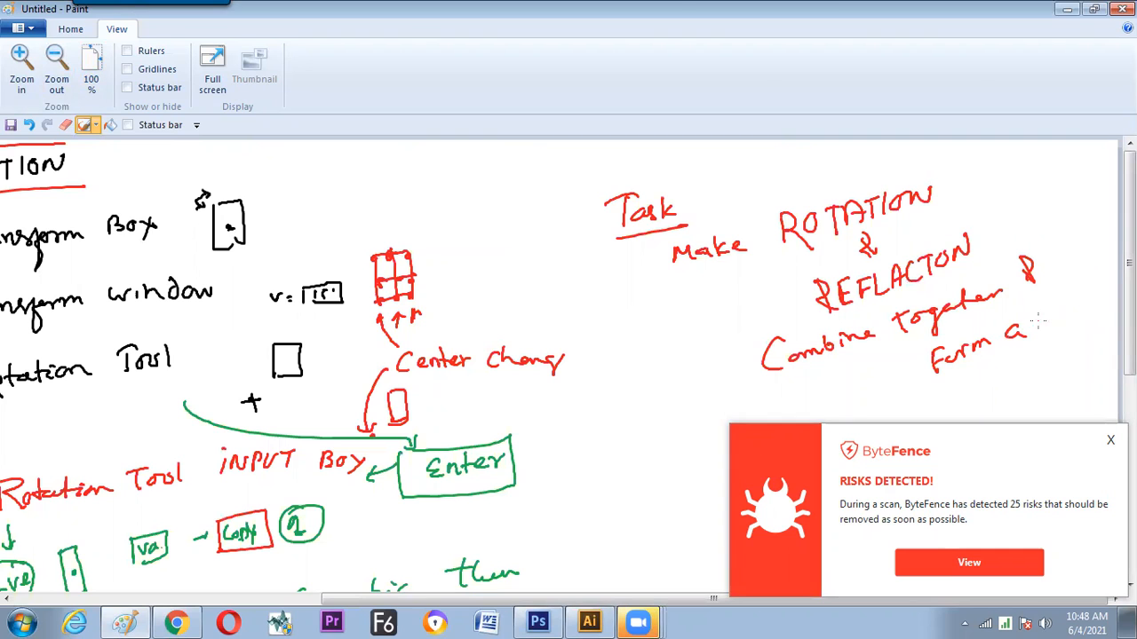
pyautogui.moveTo(1050, 313); pyautogui.dragTo(1083, 295)
# Switch back to Illustrator and create a new document named Untitled-4 with the offered settings
pyautogui.hotkey('alt', 'Tab')
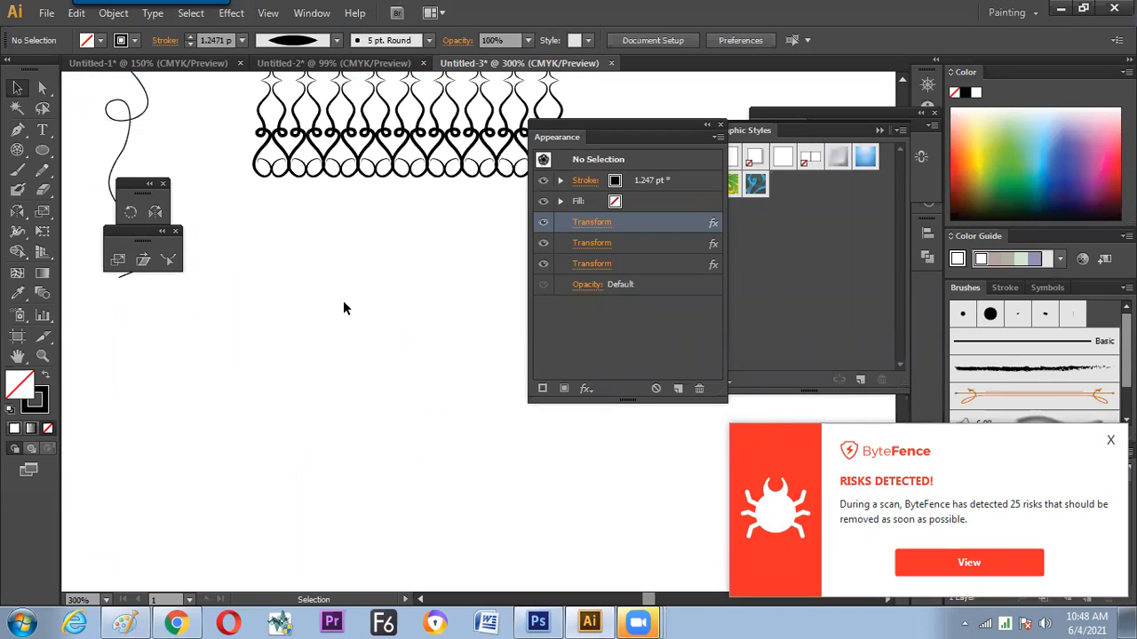
pyautogui.click(43, 172)
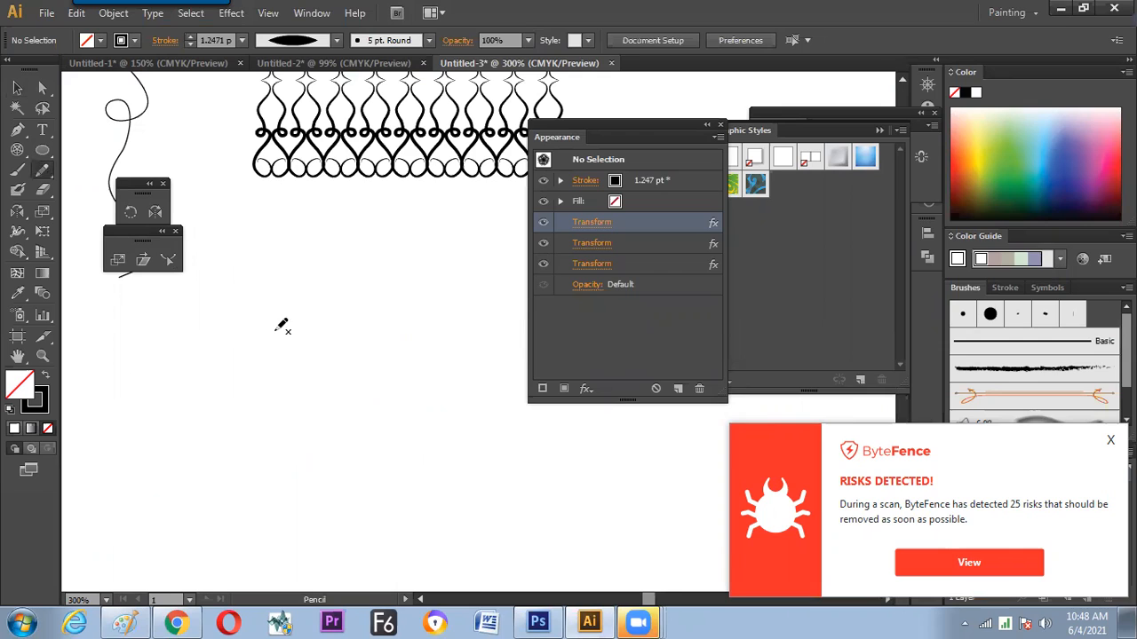
pyautogui.hotkey('ctrl', 'n')
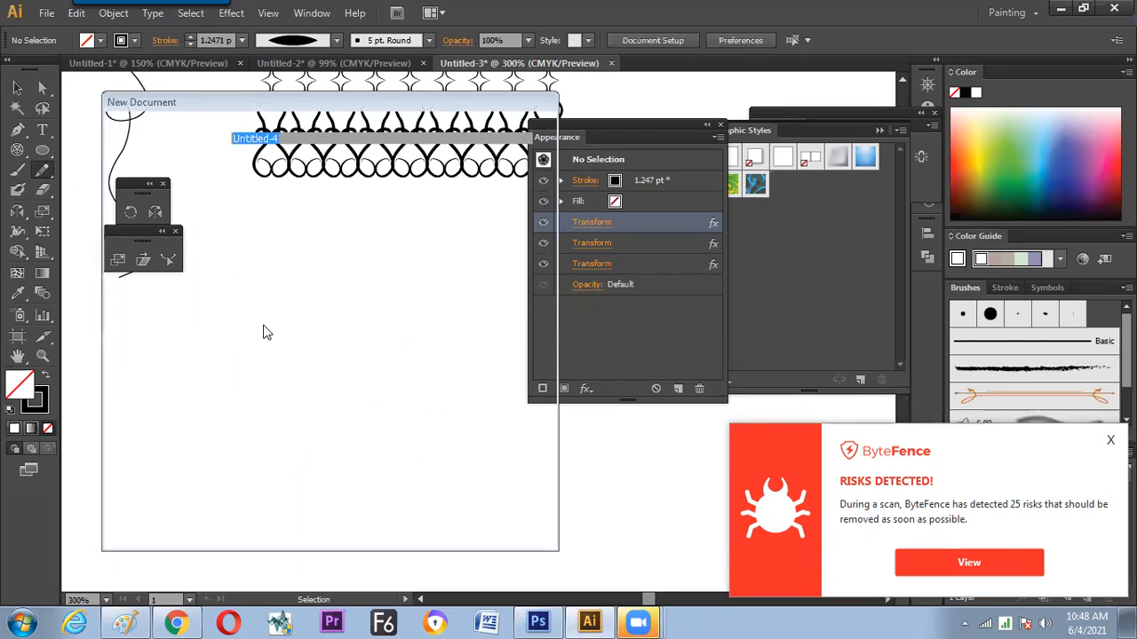
pyautogui.press('Return')
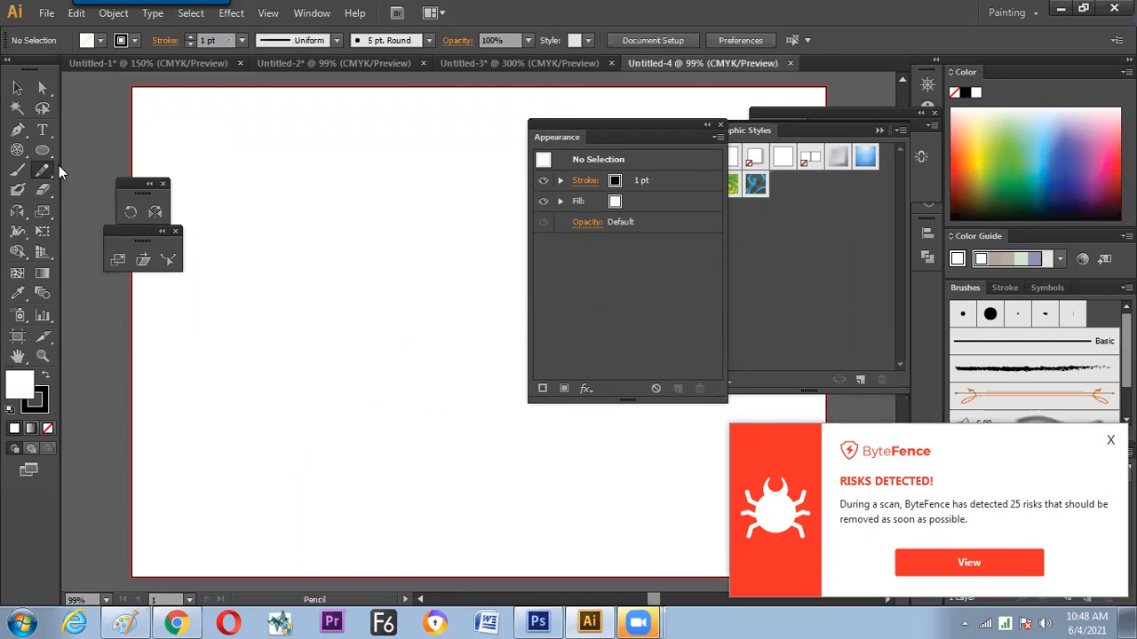
# Draw a short curved path with the Pencil tool in the upper-left area of the new artboard
pyautogui.moveTo(278, 280)
pyautogui.mouseDown()
pyautogui.moveTo(297, 246)
pyautogui.moveTo(324, 233)
pyautogui.mouseUp()
pyautogui.press('v')
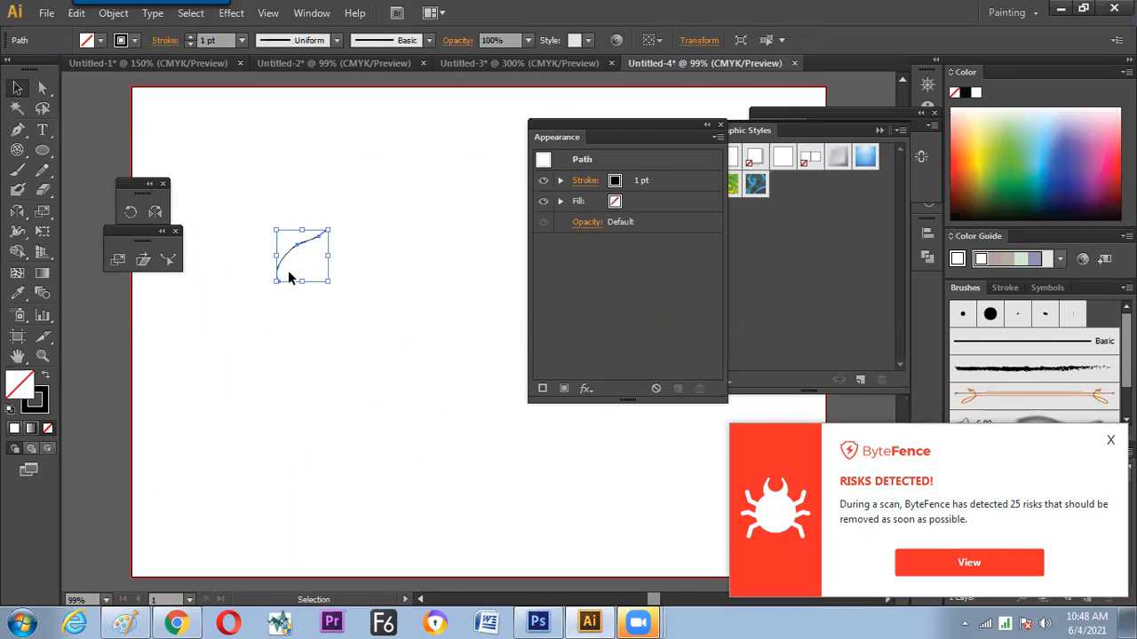
# Give the curved path the lens-shaped variable width profile, tapered at both ends, and a 10 pt stroke weight
pyautogui.click(337, 40)
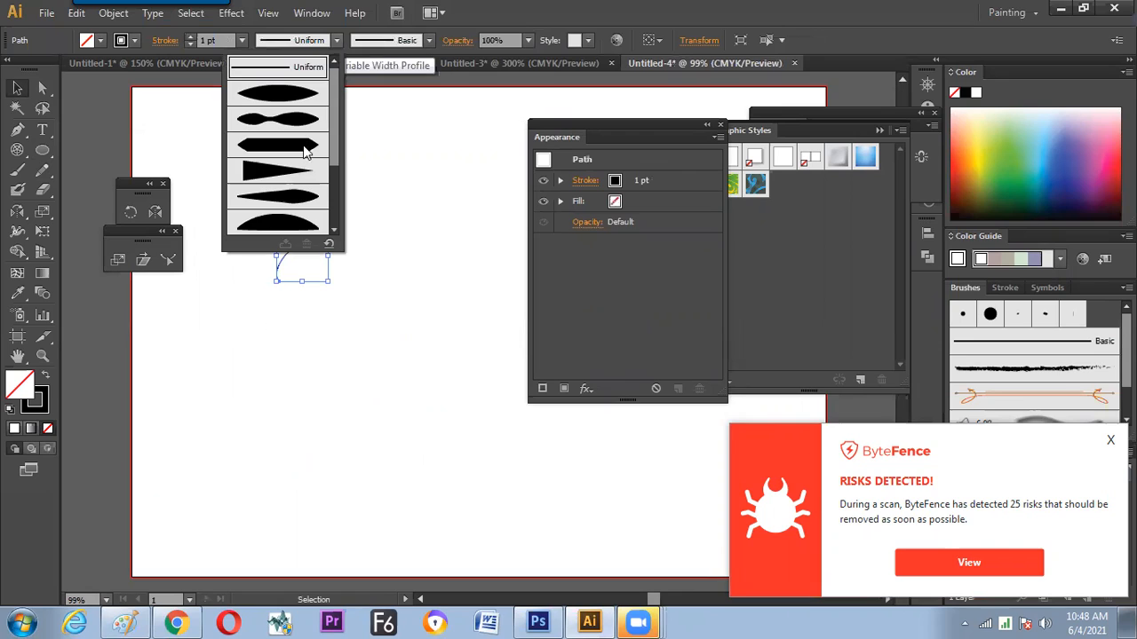
pyautogui.click(236, 77)
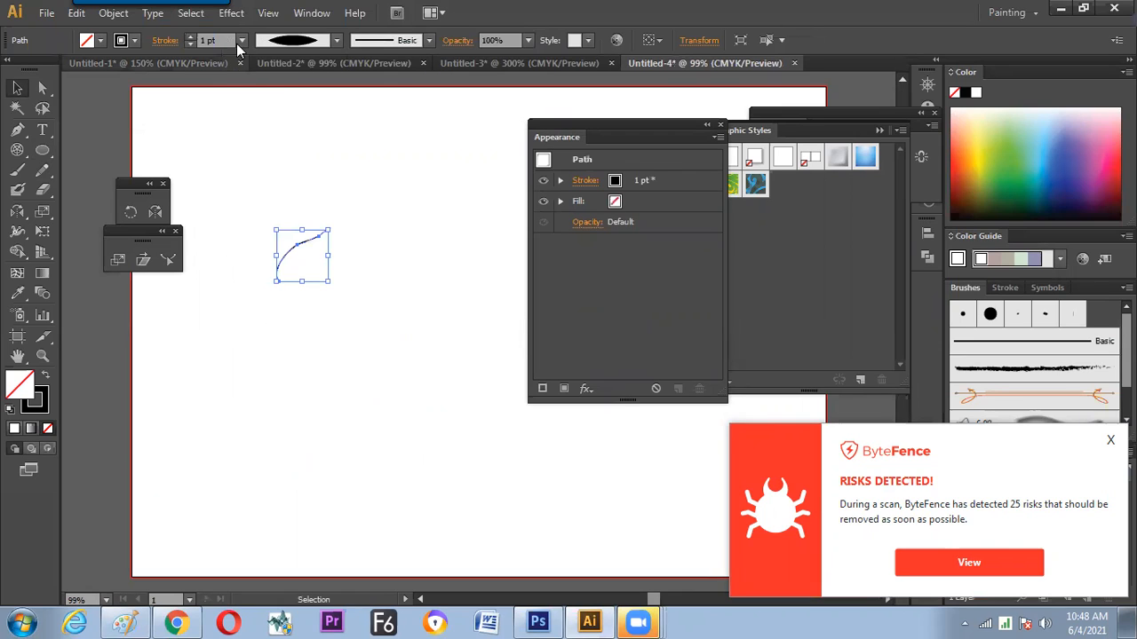
pyautogui.click(259, 193)
pyautogui.click(241, 41)
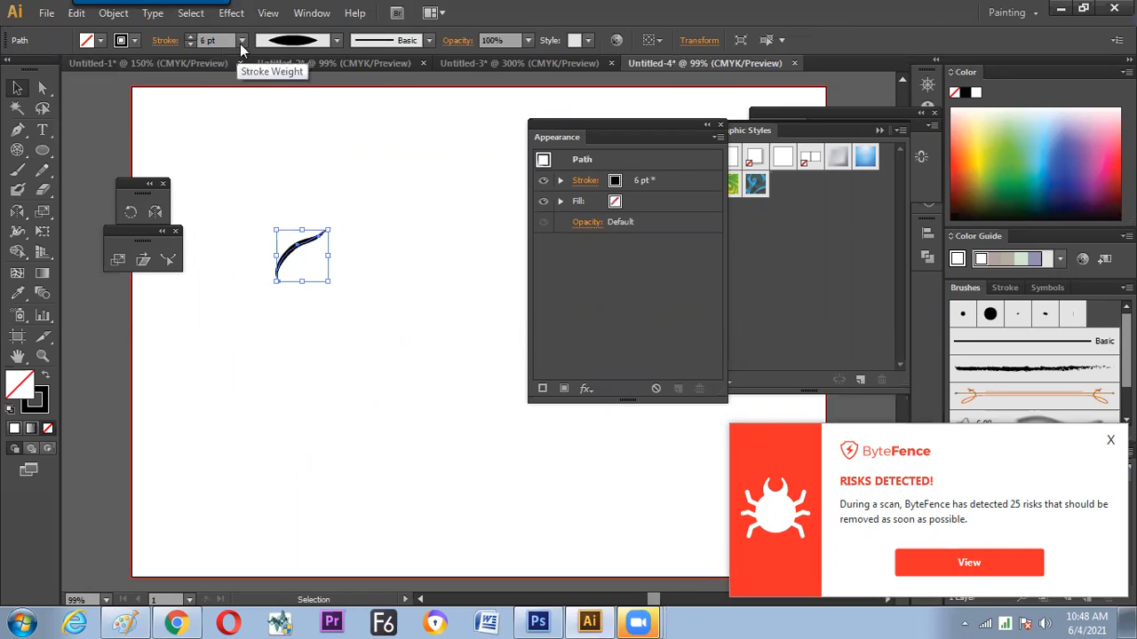
pyautogui.click(269, 274)
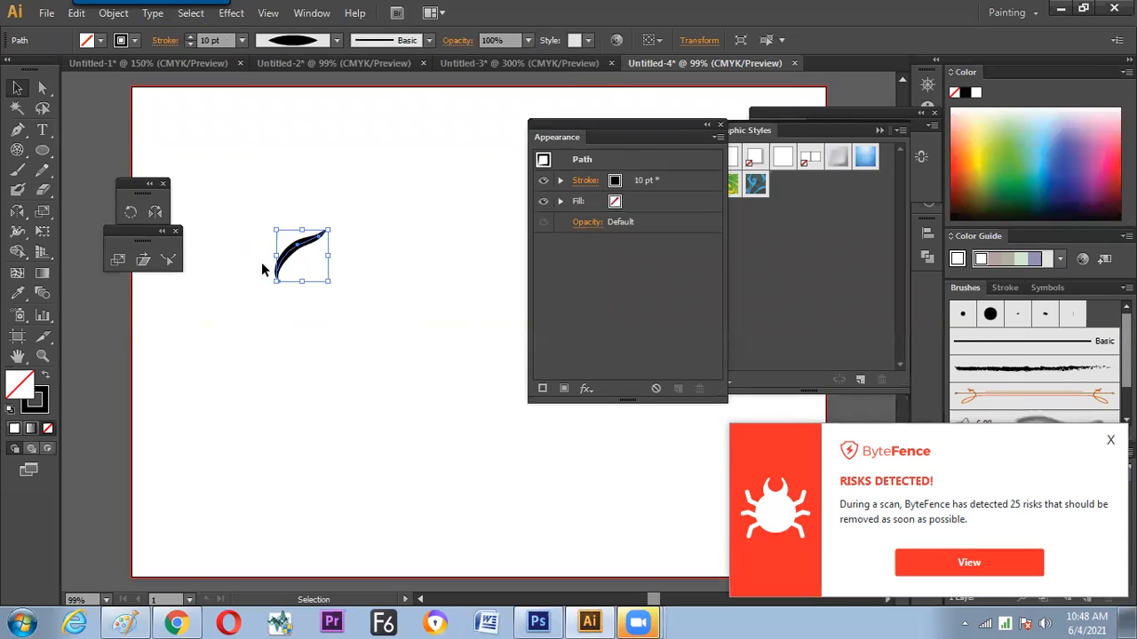
# Apply a live Transform effect to the path with a 72° rotation, 4 copies and the lower-right corner as reference point
pyautogui.click(230, 14)
pyautogui.moveTo(282, 149)
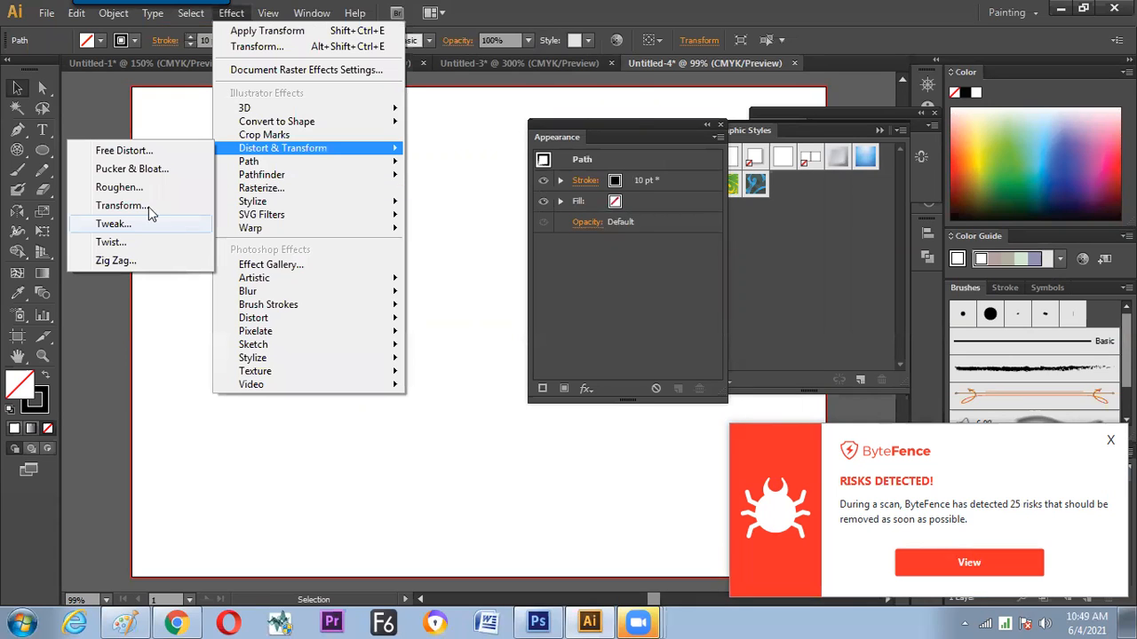
pyautogui.click(124, 206)
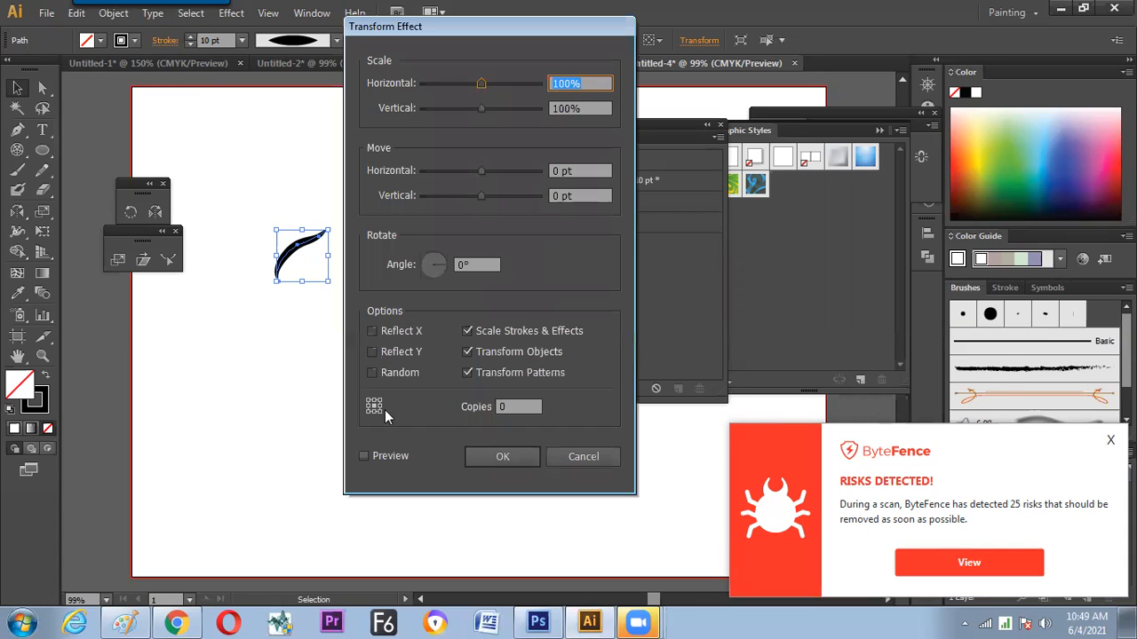
pyautogui.click(391, 456)
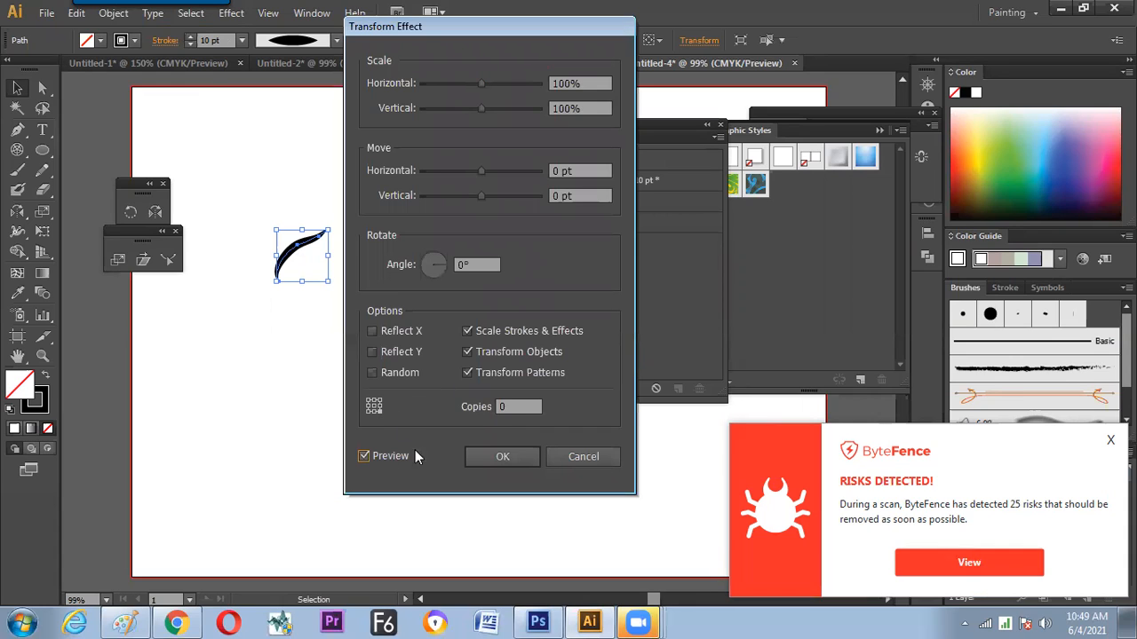
pyautogui.click(471, 265)
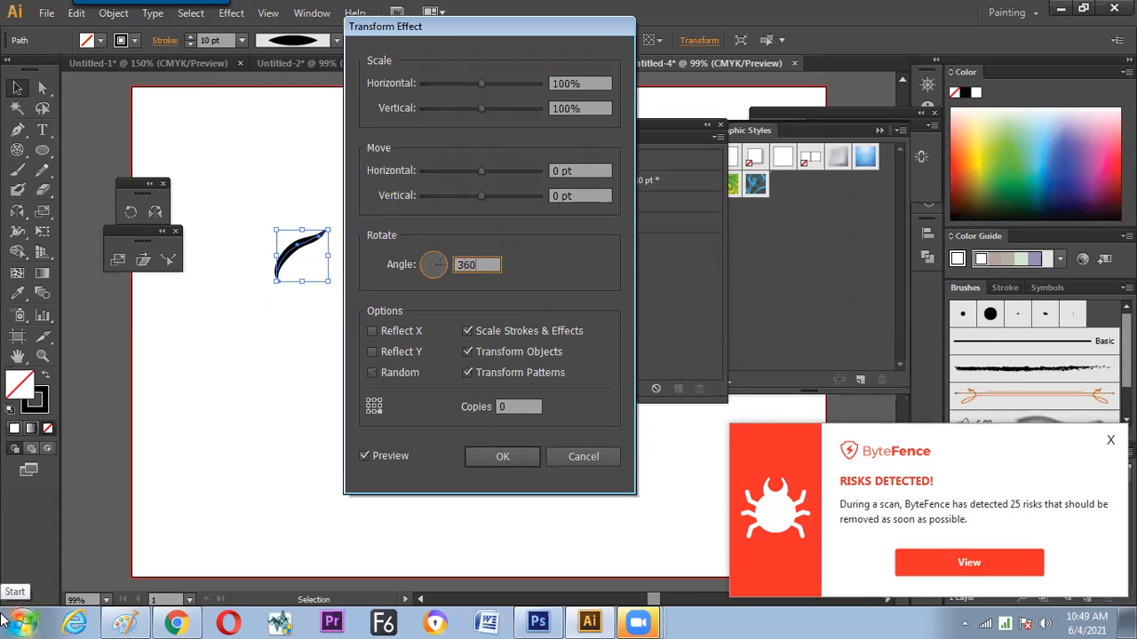
pyautogui.press('Tab')
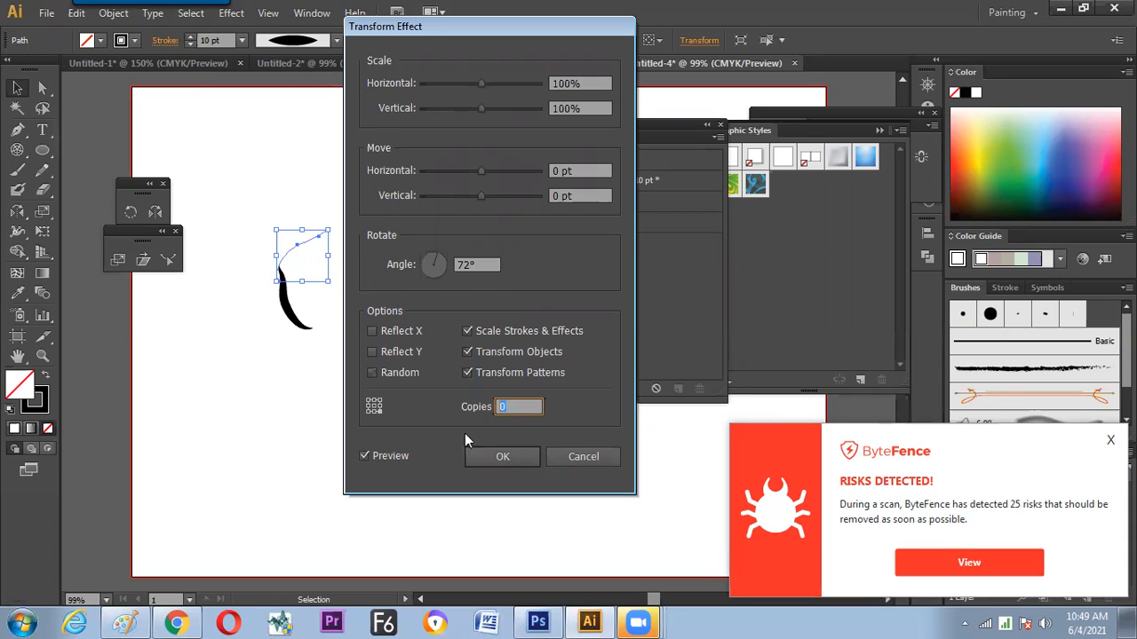
pyautogui.press('Up')
pyautogui.press('Up')
pyautogui.press('Up')
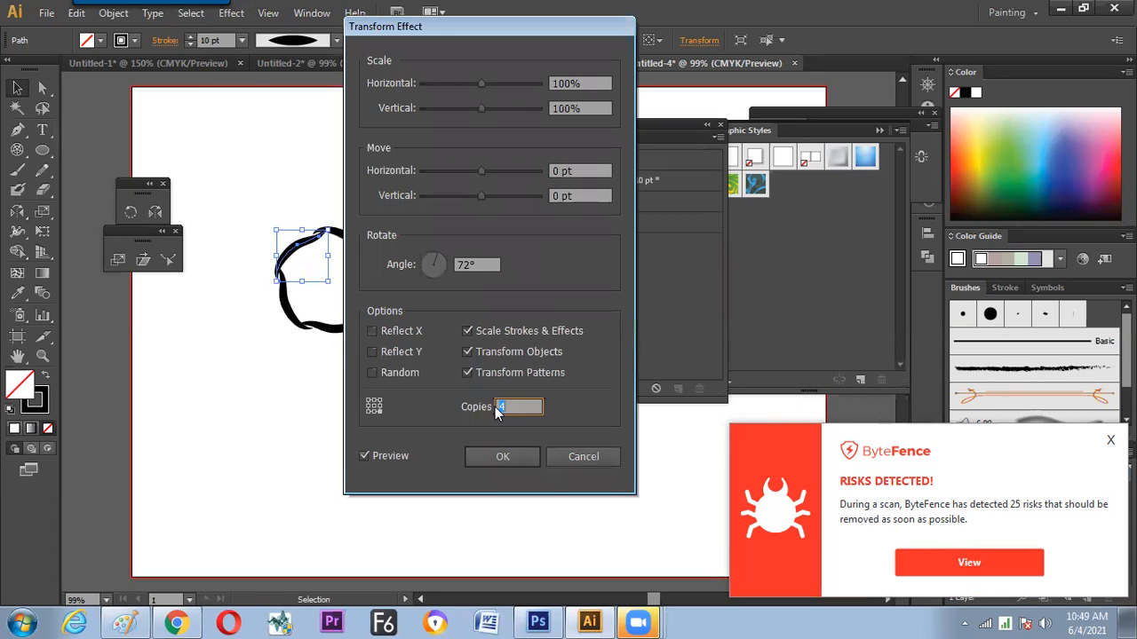
pyautogui.moveTo(424, 34); pyautogui.dragTo(583, 28)
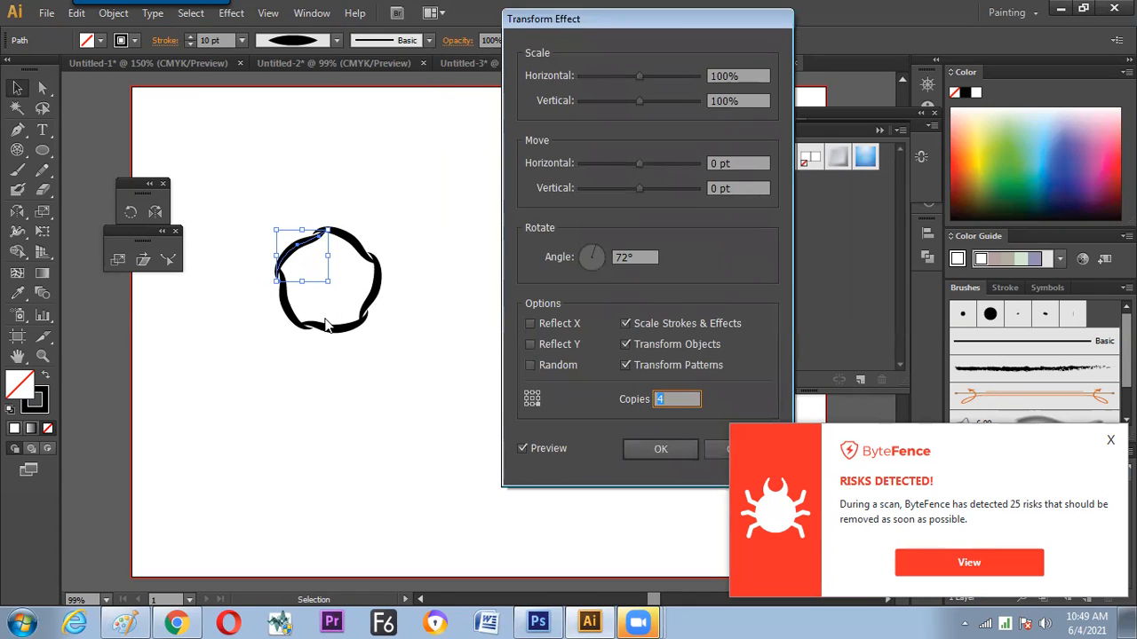
pyautogui.click(658, 452)
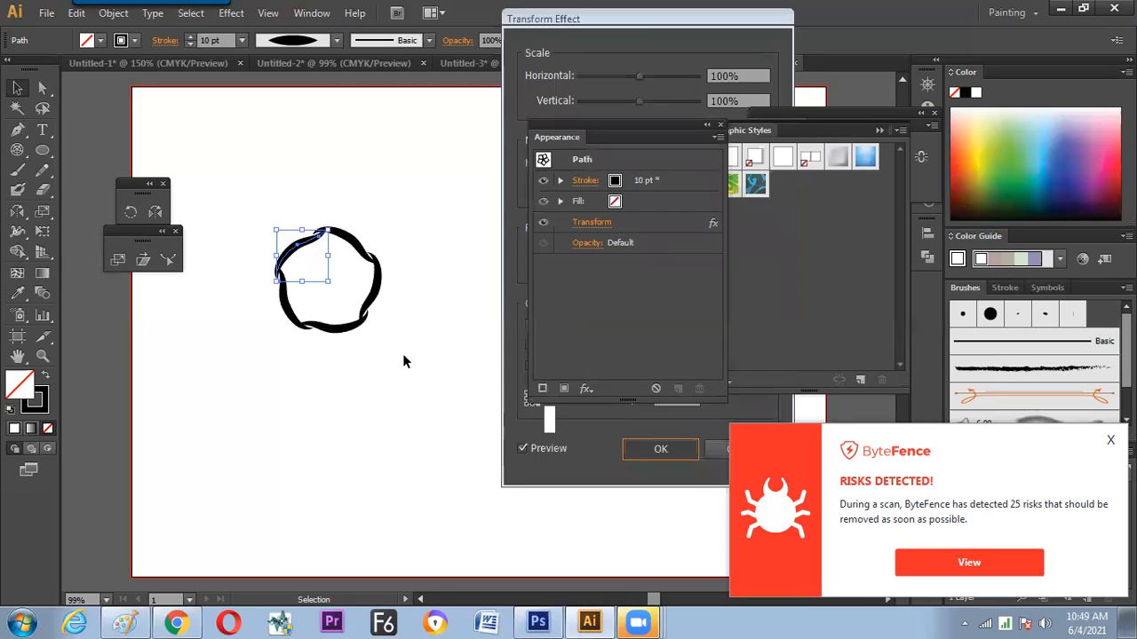
# Try a 60 pt stroke weight on the five-part ring, and settle on 20 pt
pyautogui.click(241, 40)
pyautogui.click(261, 311)
pyautogui.click(242, 40)
pyautogui.click(256, 388)
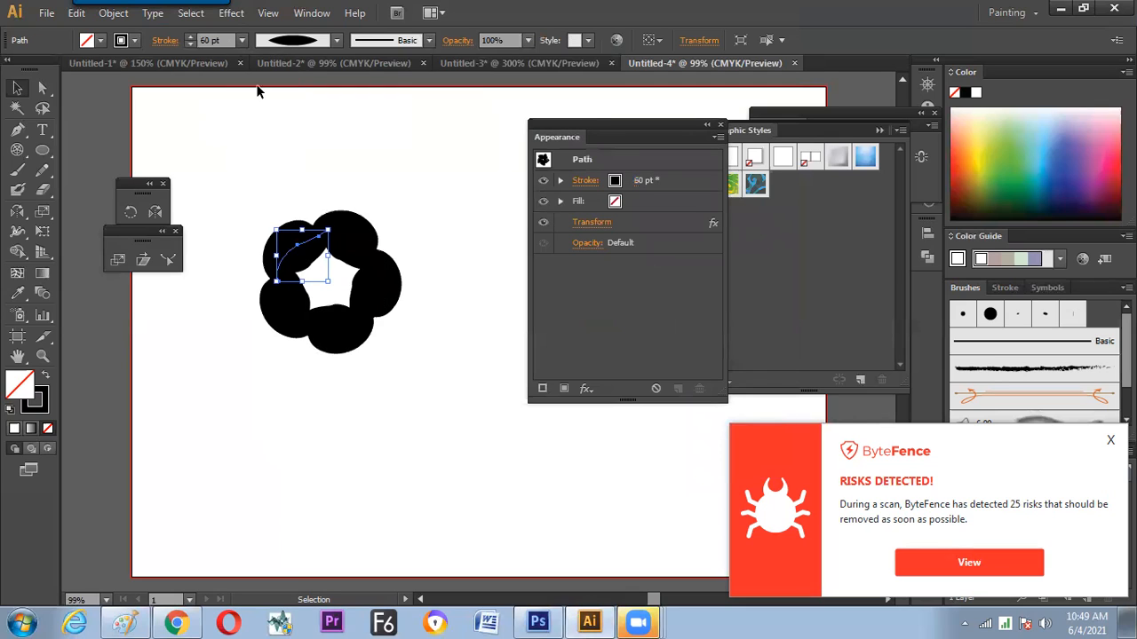
pyautogui.click(242, 40)
pyautogui.click(270, 377)
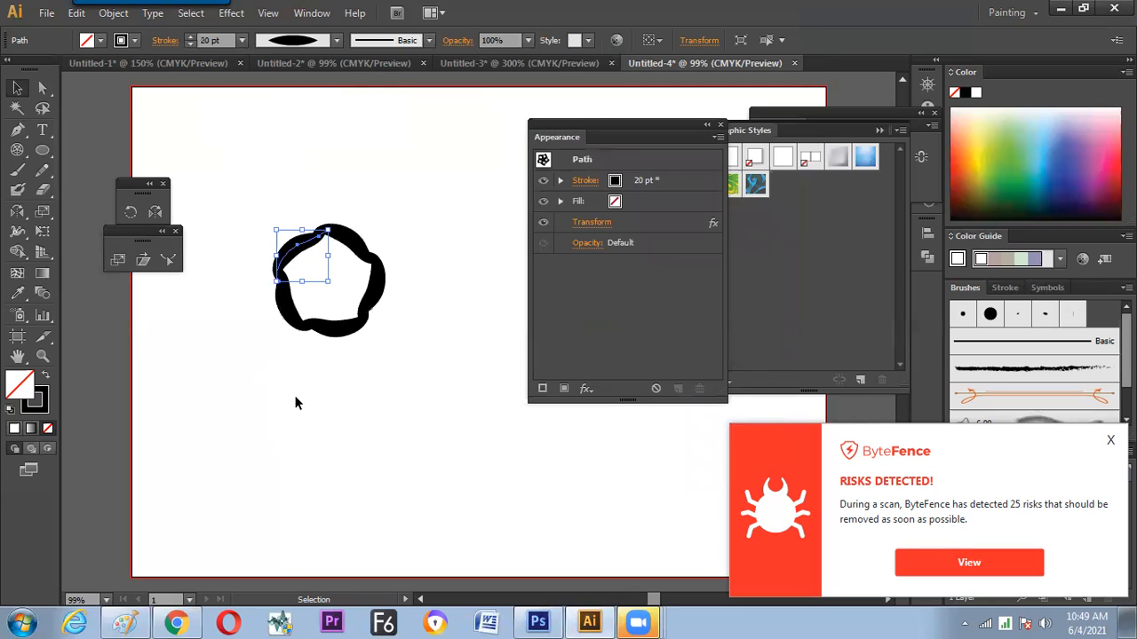
# Move the five-part ring slightly down and to the right on the artboard
pyautogui.click(302, 417)
pyautogui.click(347, 338)
pyautogui.moveTo(313, 282); pyautogui.dragTo(309, 282)
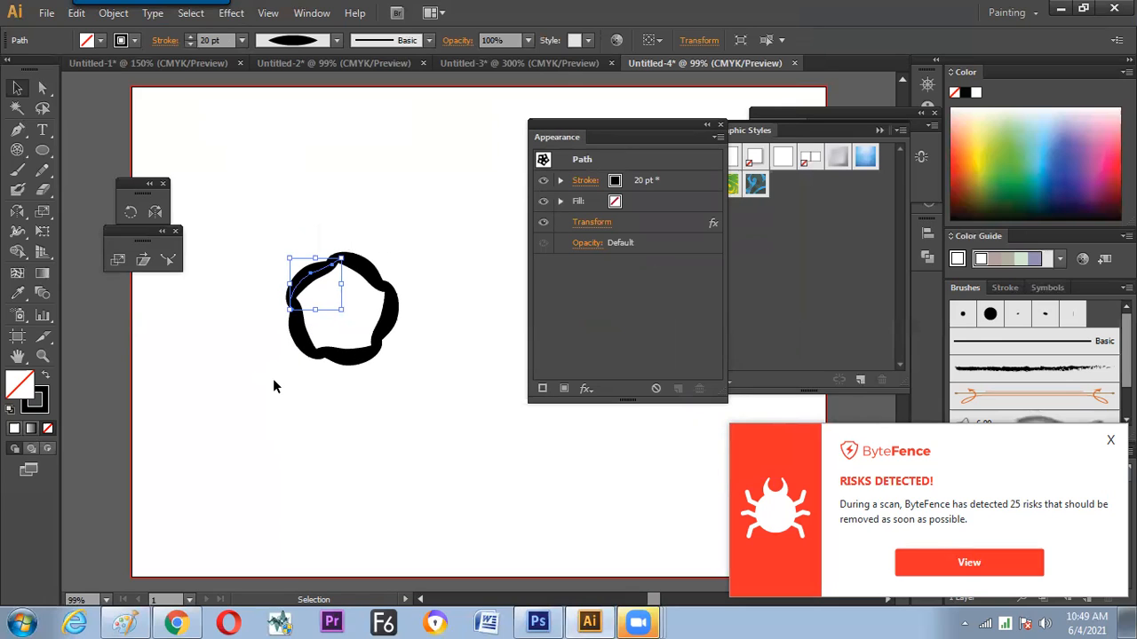
# Try extending the upper end of the source path with a curl using the Pencil tool, and undo it
pyautogui.press('a')
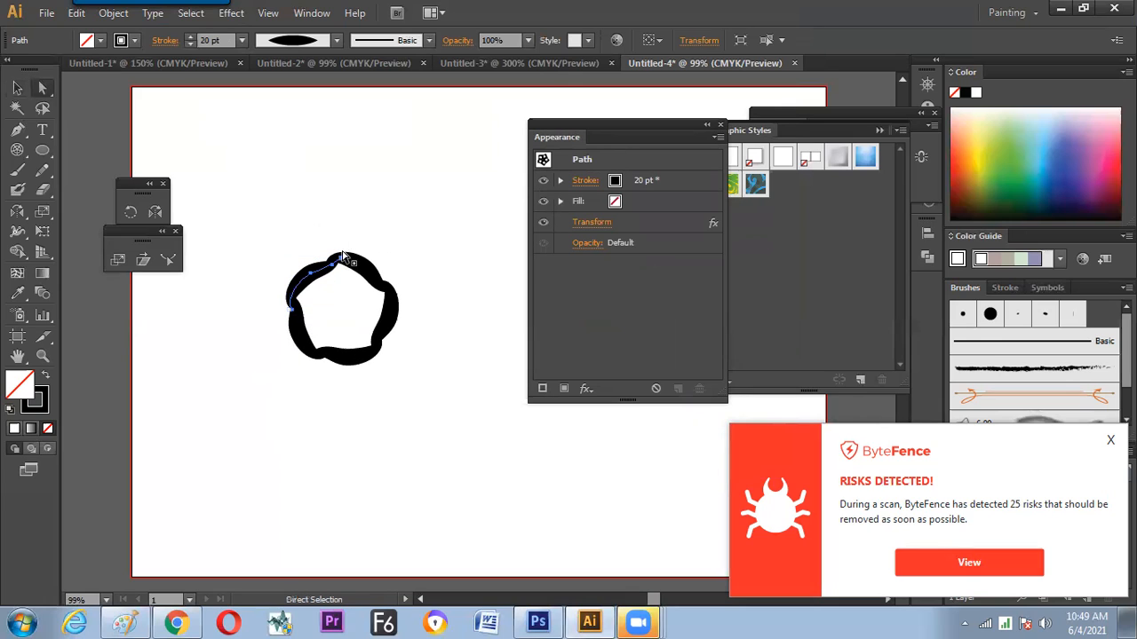
pyautogui.click(42, 171)
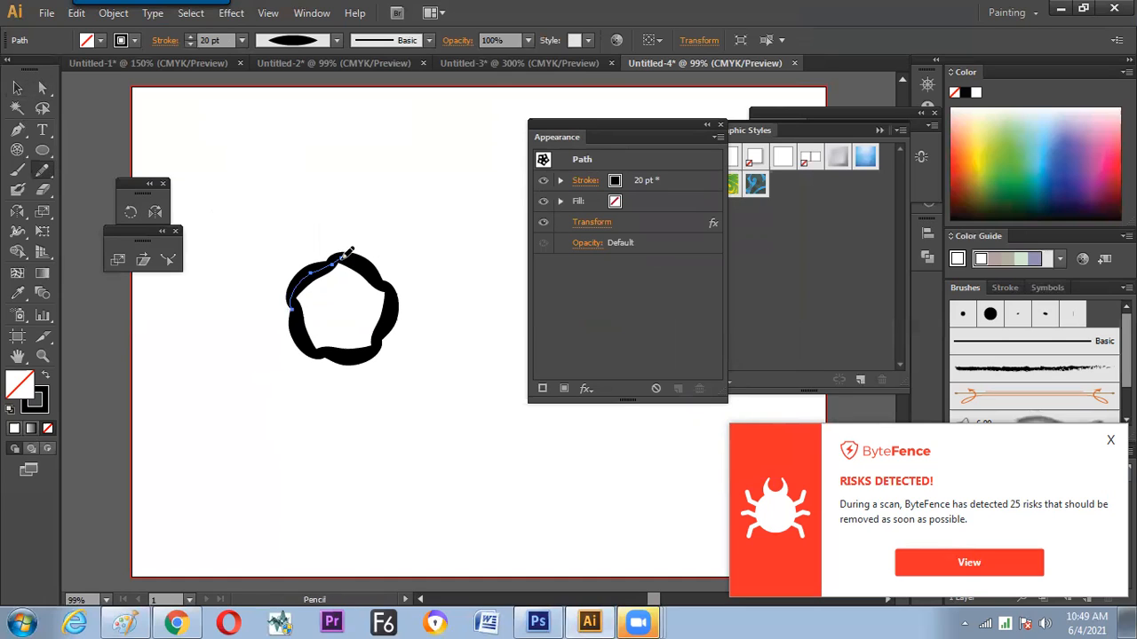
pyautogui.moveTo(353, 223); pyautogui.dragTo(380, 238)
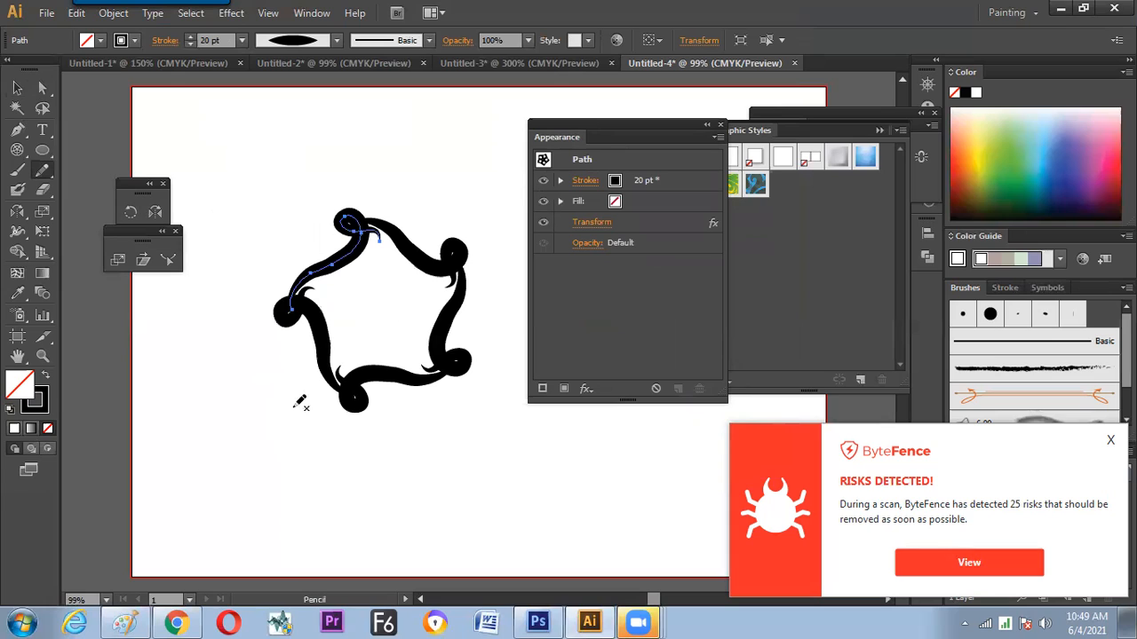
pyautogui.hotkey('ctrl', 'z')
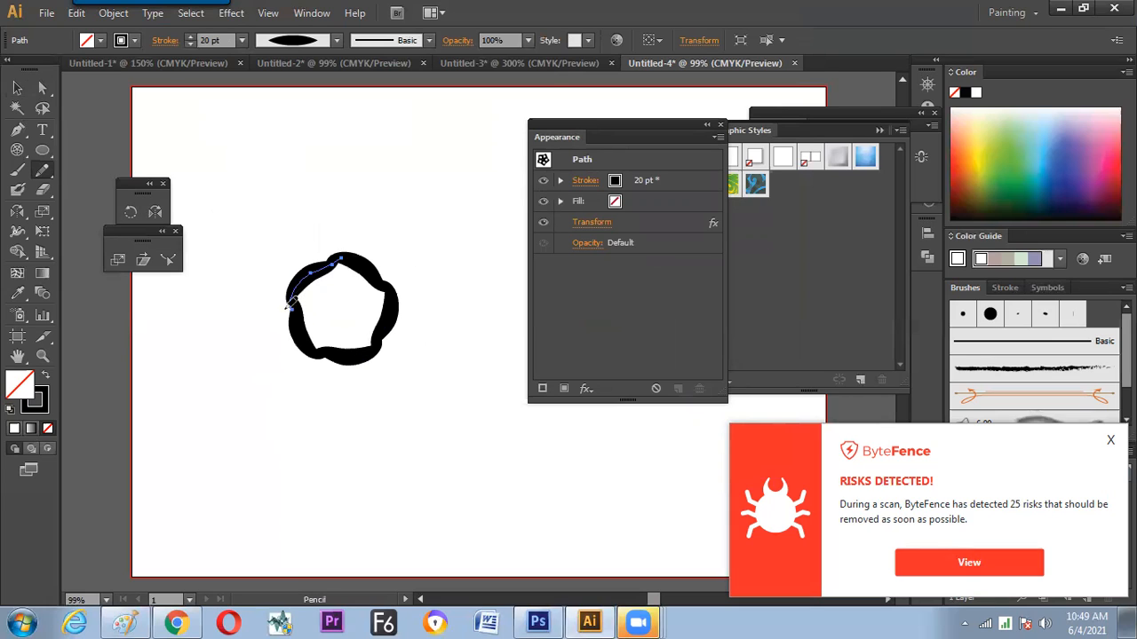
# Redraw the source path with the Pencil tool as a nearly straight segment with a small curl at each end
pyautogui.hotkey('ctrl', 'shift', 'z')
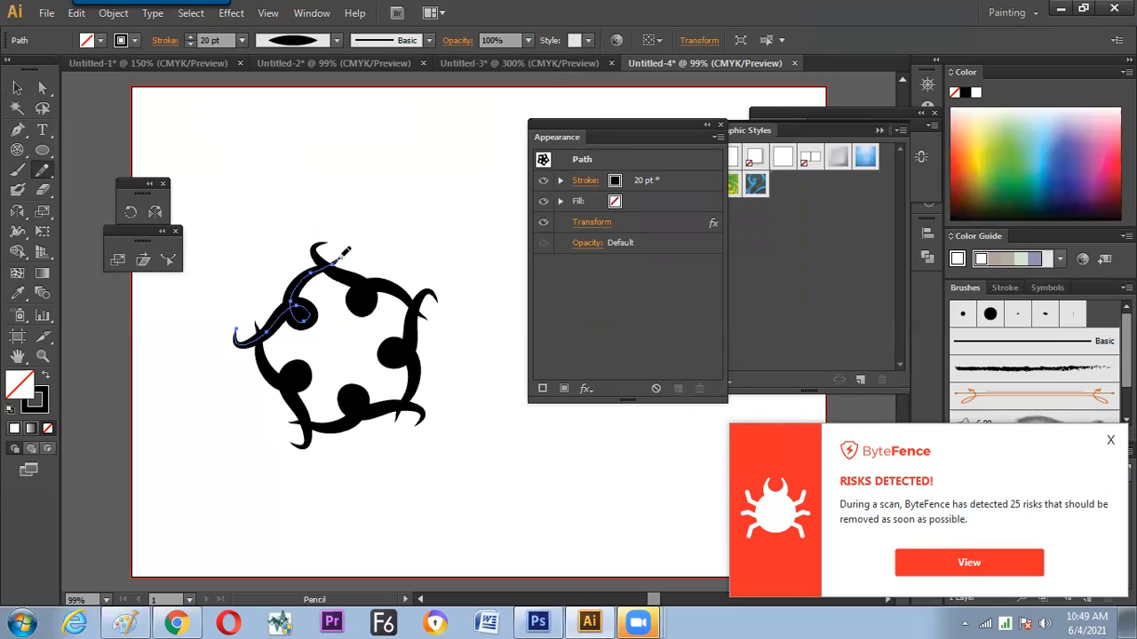
pyautogui.hotkey('ctrl', 'z')
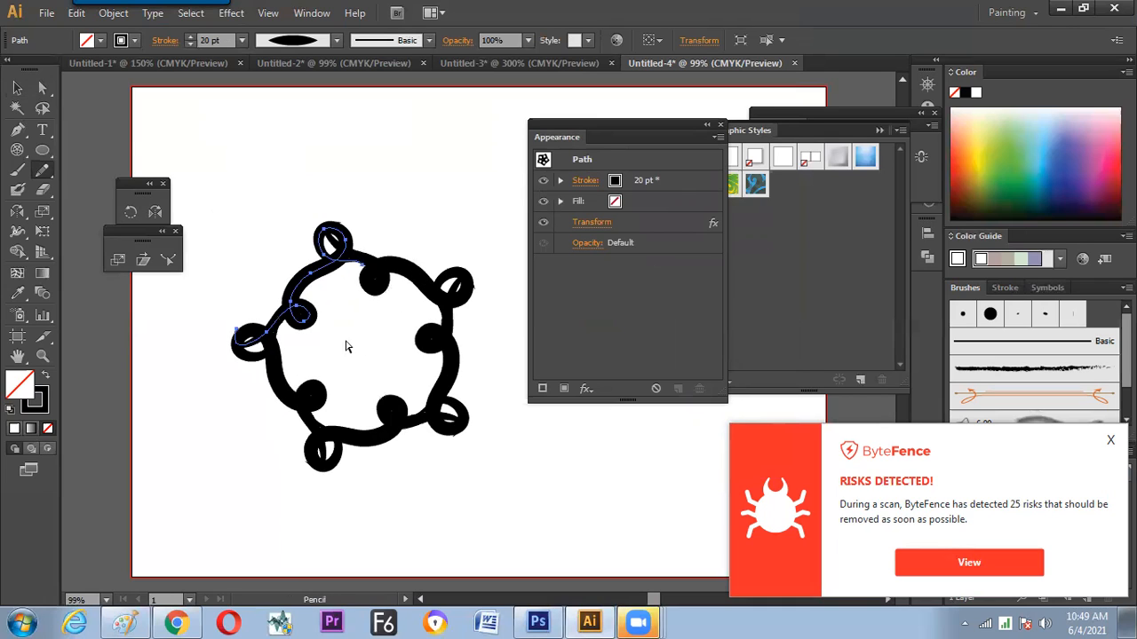
pyautogui.hotkey('ctrl', 'shift', 'z')
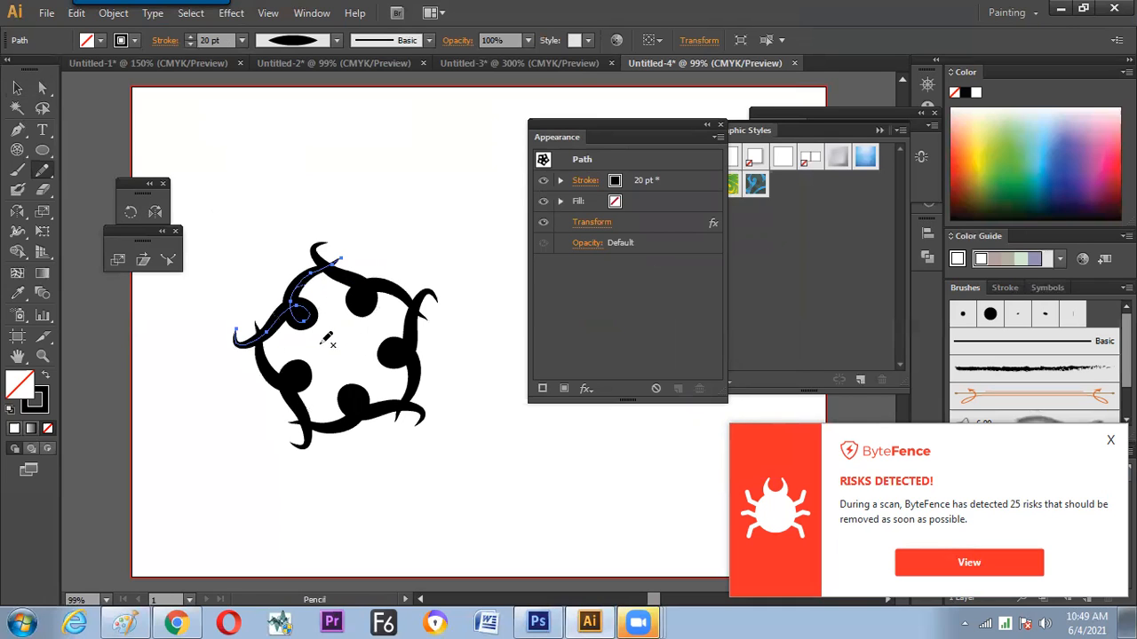
pyautogui.hotkey('ctrl', 'z')
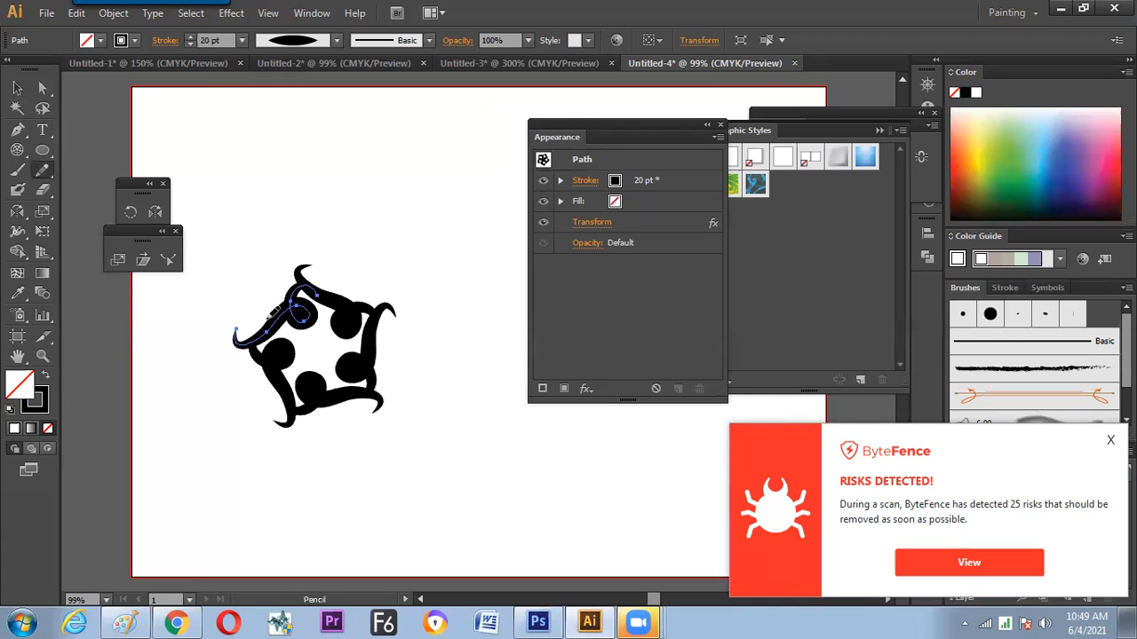
pyautogui.hotkey('ctrl', 'z')
pyautogui.moveTo(311, 268)
pyautogui.mouseDown()
pyautogui.moveTo(348, 233)
pyautogui.moveTo(332, 240)
pyautogui.mouseUp()
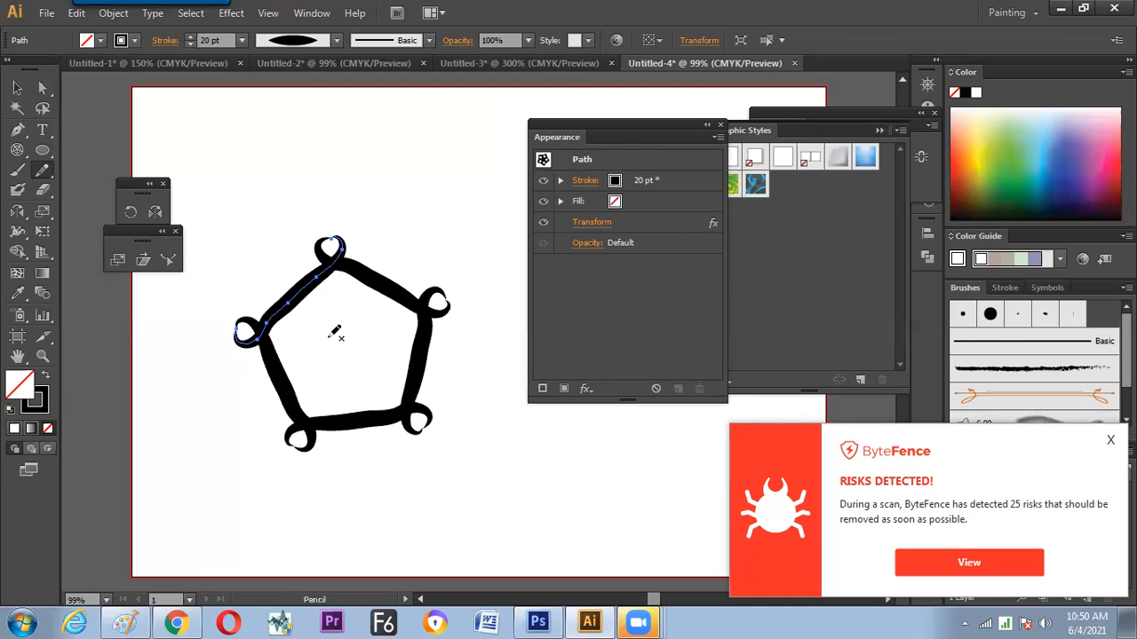
# Try redrawing the middle of the source path as an inward-pointing loop, and undo each attempt
pyautogui.moveTo(310, 310); pyautogui.dragTo(326, 264)
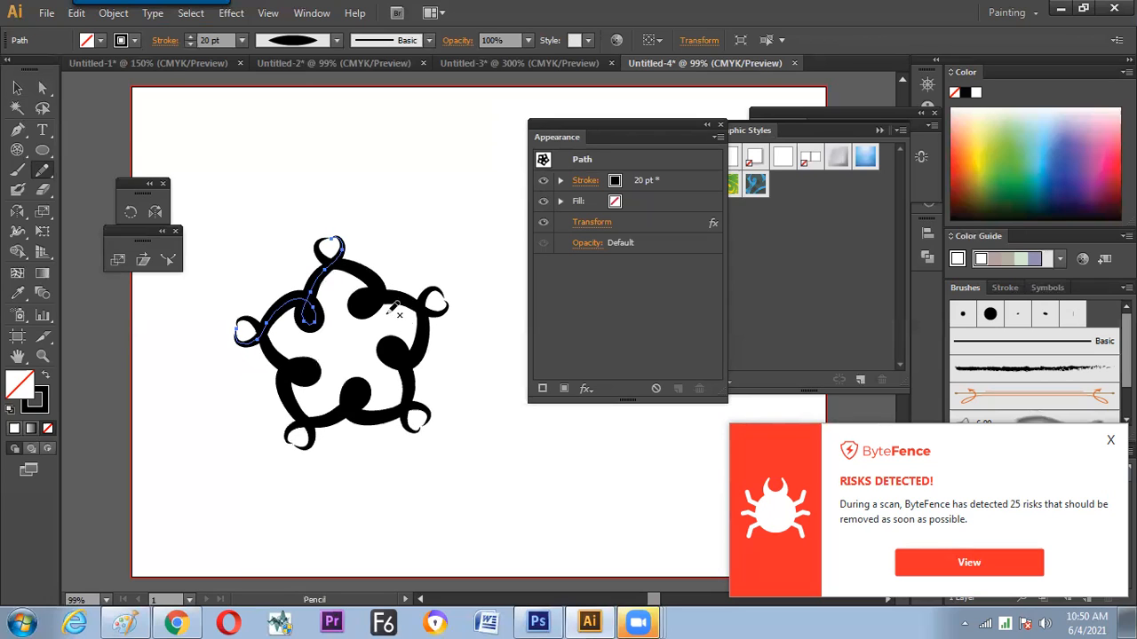
pyautogui.hotkey('ctrl', 'z')
pyautogui.moveTo(266, 317)
pyautogui.mouseDown()
pyautogui.moveTo(316, 320)
pyautogui.moveTo(328, 345)
pyautogui.moveTo(318, 333)
pyautogui.moveTo(332, 249)
pyautogui.mouseUp()
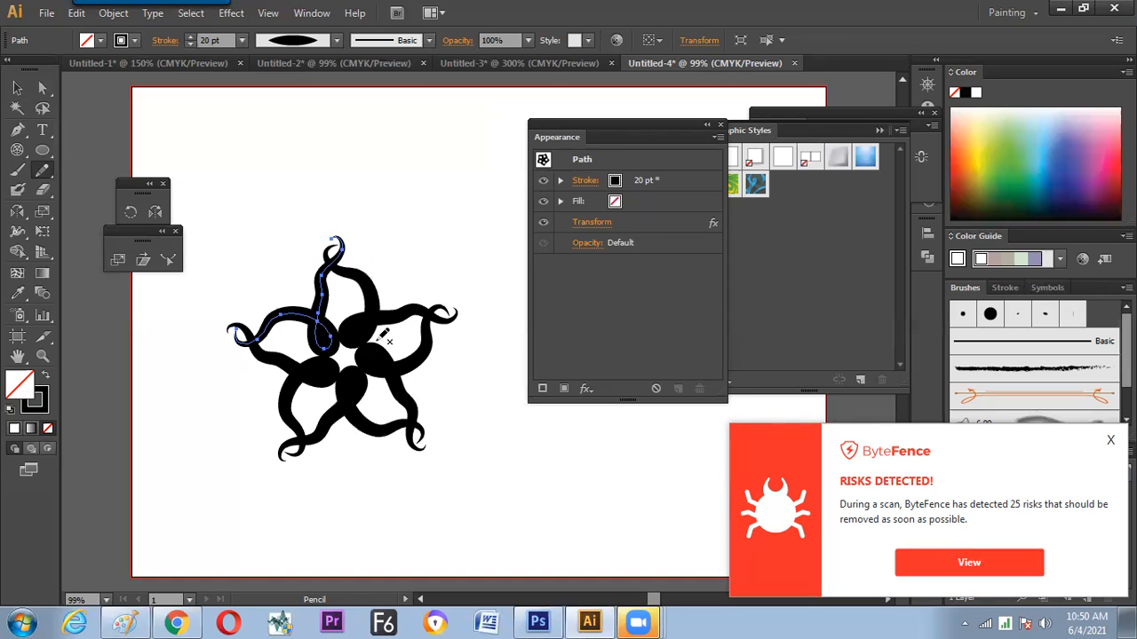
pyautogui.hotkey('ctrl', 'z')
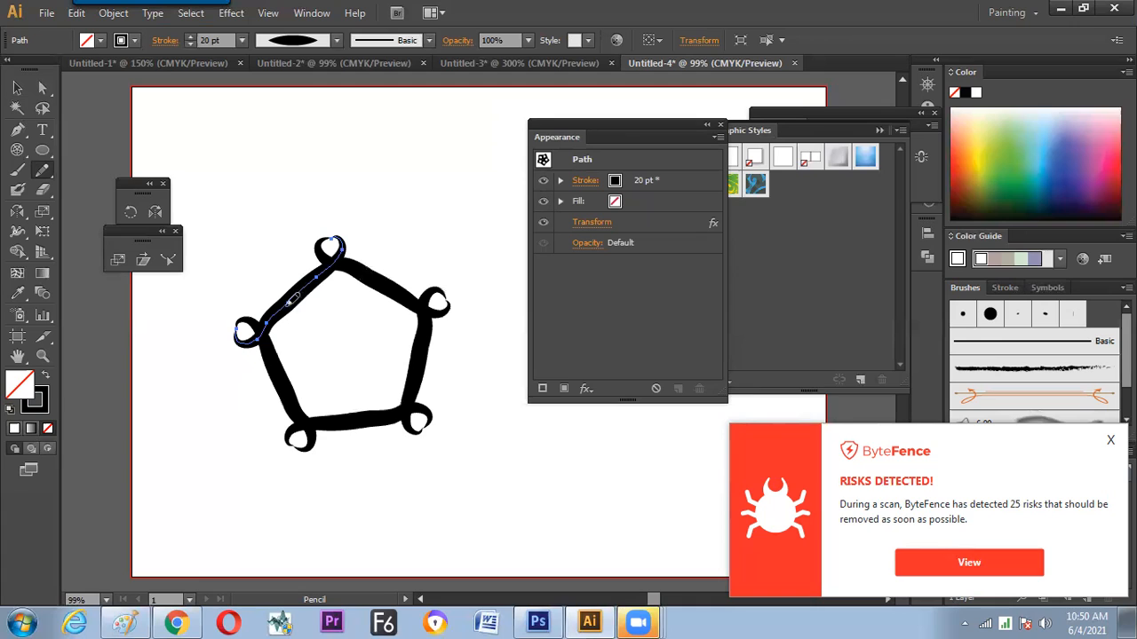
# Redraw the middle of the source path as a wide rounded loop bulging outward, undoing any inner curls
pyautogui.moveTo(291, 302)
pyautogui.mouseDown()
pyautogui.moveTo(256, 265)
pyautogui.moveTo(268, 243)
pyautogui.moveTo(311, 275)
pyautogui.mouseUp()
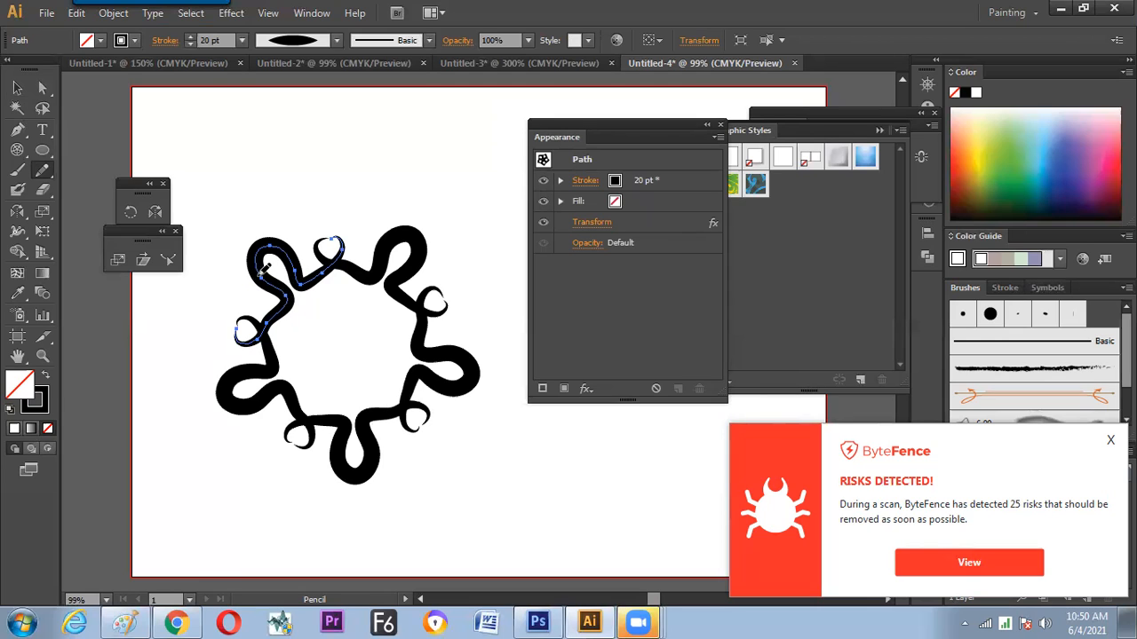
pyautogui.moveTo(269, 270)
pyautogui.mouseDown()
pyautogui.moveTo(256, 212)
pyautogui.moveTo(289, 262)
pyautogui.mouseUp()
pyautogui.hotkey('ctrl', 'z')
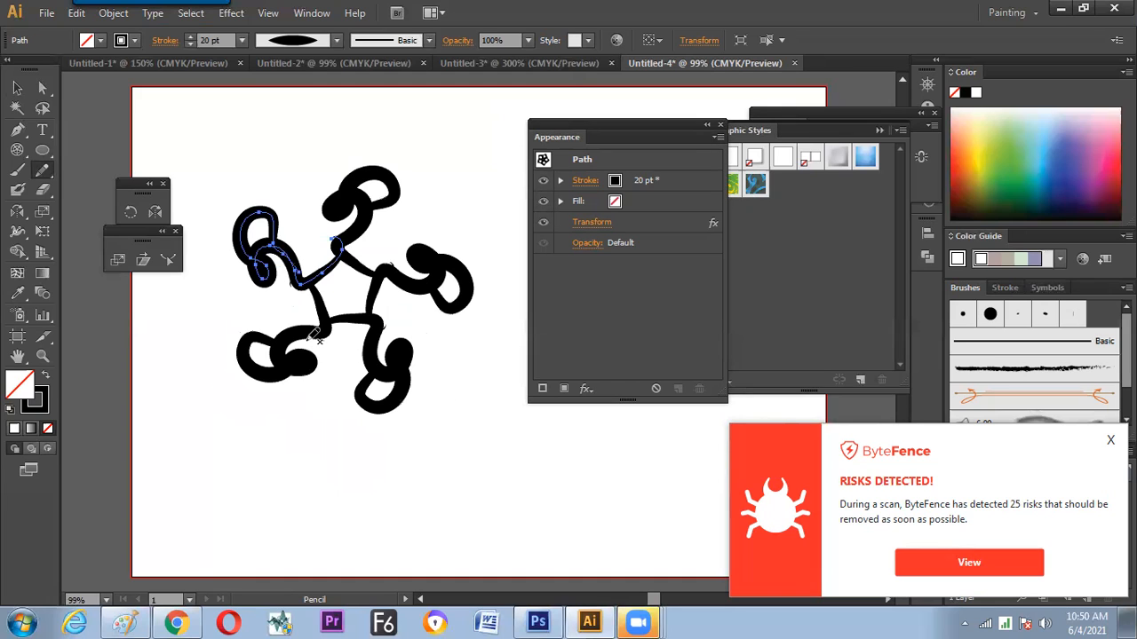
pyautogui.hotkey('ctrl', 'shift', 'z')
pyautogui.moveTo(261, 290)
pyautogui.mouseDown()
pyautogui.moveTo(260, 207)
pyautogui.moveTo(290, 219)
pyautogui.moveTo(297, 281)
pyautogui.mouseUp()
pyautogui.hotkey('ctrl', 'z')
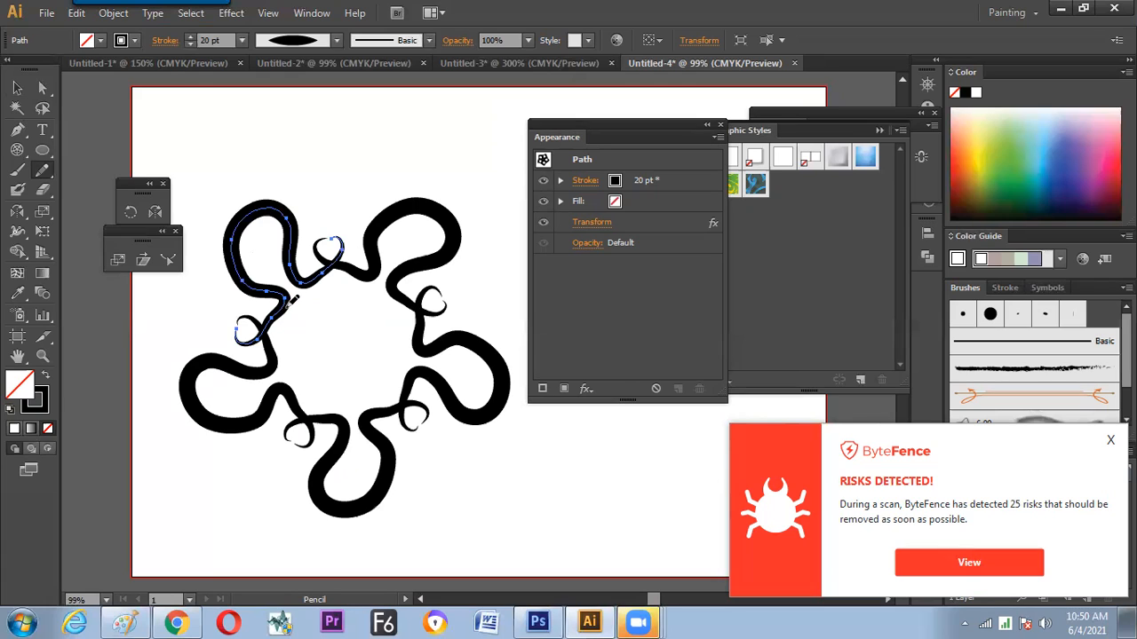
# Try redrawing the curl at the source path's lower-left end with an inner spiral and a pointed tip, and undo it
pyautogui.moveTo(245, 326)
pyautogui.mouseDown()
pyautogui.moveTo(258, 341)
pyautogui.moveTo(219, 301)
pyautogui.moveTo(241, 356)
pyautogui.mouseUp()
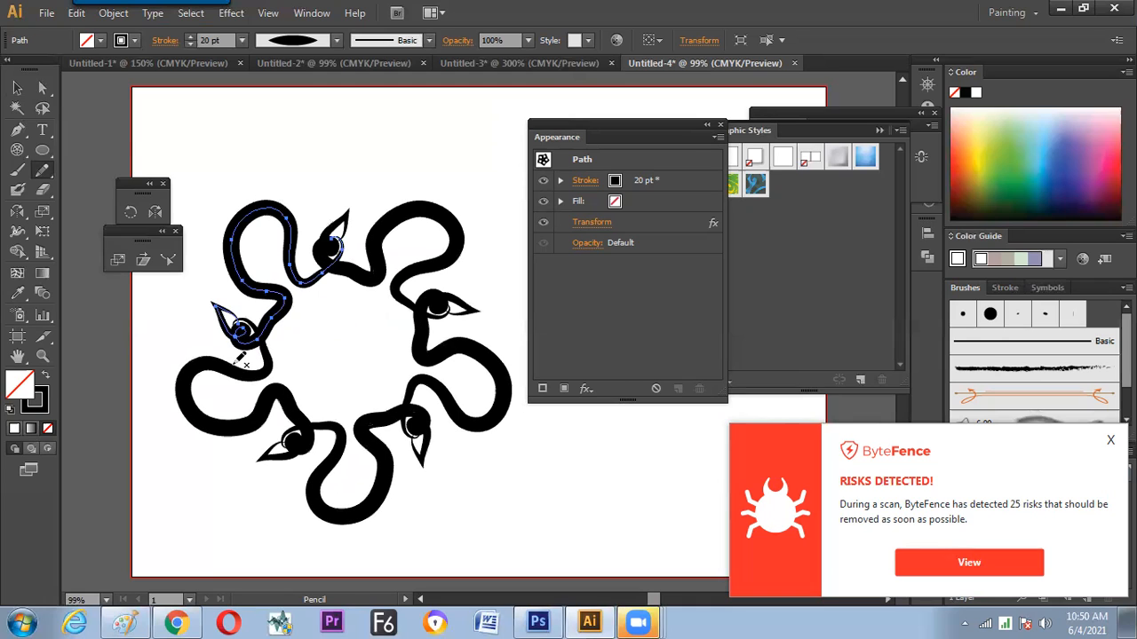
pyautogui.hotkey('ctrl', 'z')
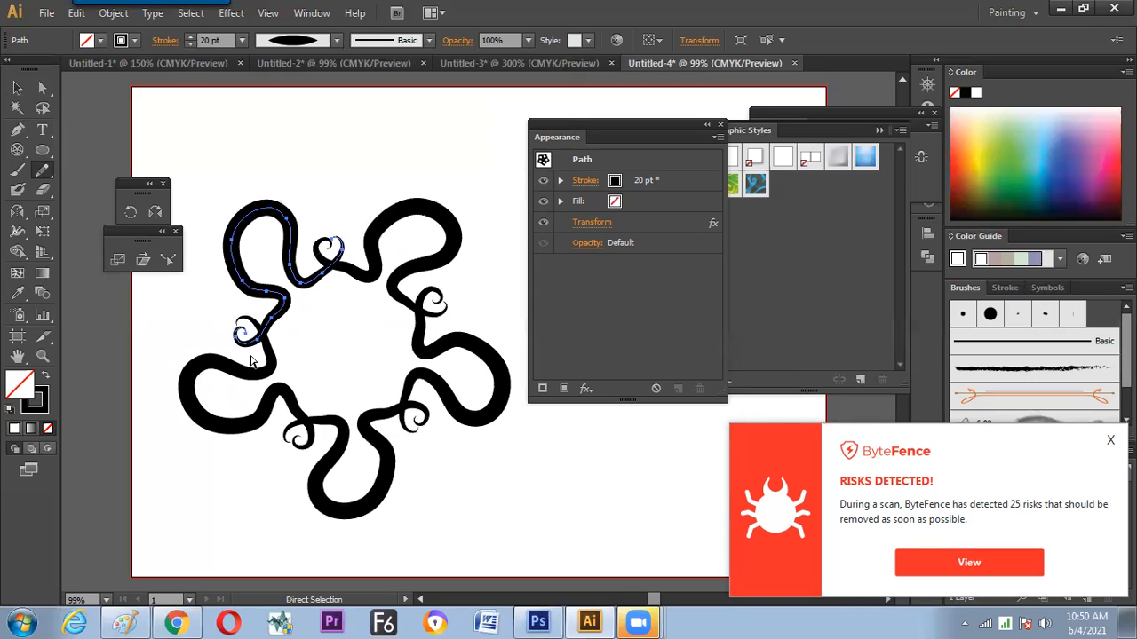
pyautogui.hotkey('ctrl', 'z')
# Reshape the source path's outward loop with the Pencil tool into a larger rounded bulb on a narrower, wavy neck
pyautogui.moveTo(246, 258); pyautogui.dragTo(258, 289)
pyautogui.moveTo(265, 211); pyautogui.dragTo(301, 284)
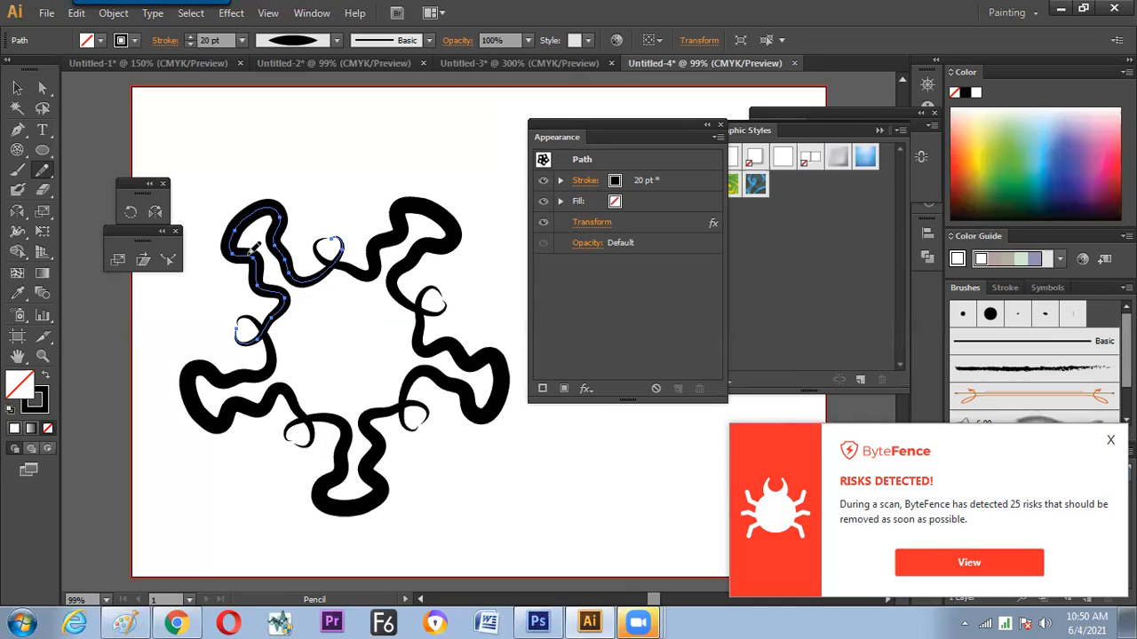
pyautogui.moveTo(255, 250)
pyautogui.mouseDown()
pyautogui.moveTo(227, 198)
pyautogui.moveTo(277, 219)
pyautogui.moveTo(291, 267)
pyautogui.moveTo(229, 262)
pyautogui.moveTo(276, 194)
pyautogui.moveTo(287, 263)
pyautogui.mouseUp()
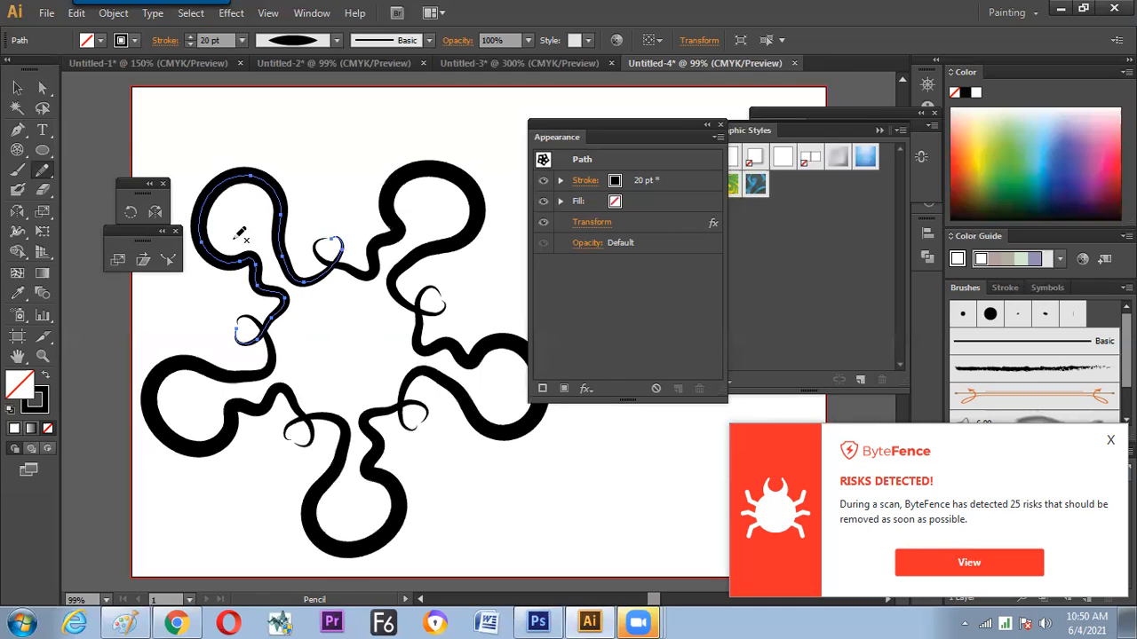
pyautogui.moveTo(212, 242)
pyautogui.mouseDown()
pyautogui.moveTo(251, 170)
pyautogui.moveTo(263, 236)
pyautogui.moveTo(293, 267)
pyautogui.moveTo(233, 246)
pyautogui.moveTo(253, 246)
pyautogui.moveTo(267, 293)
pyautogui.mouseUp()
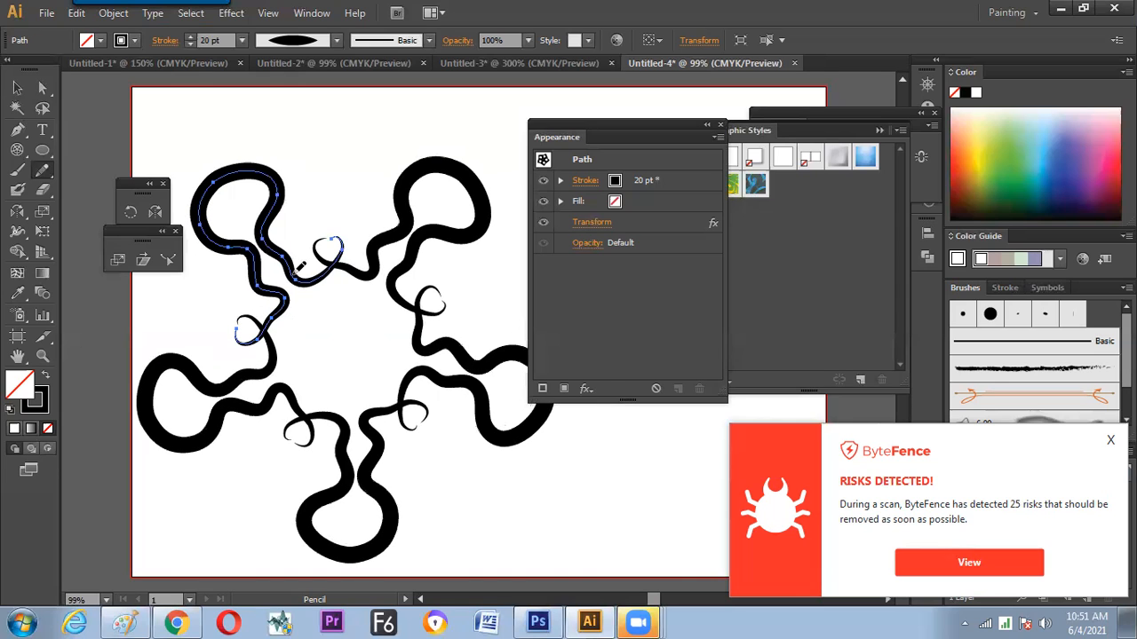
# Delete the five-fold looped pencil ornament, clearing the artboard
pyautogui.click(17, 88)
pyautogui.click(303, 138)
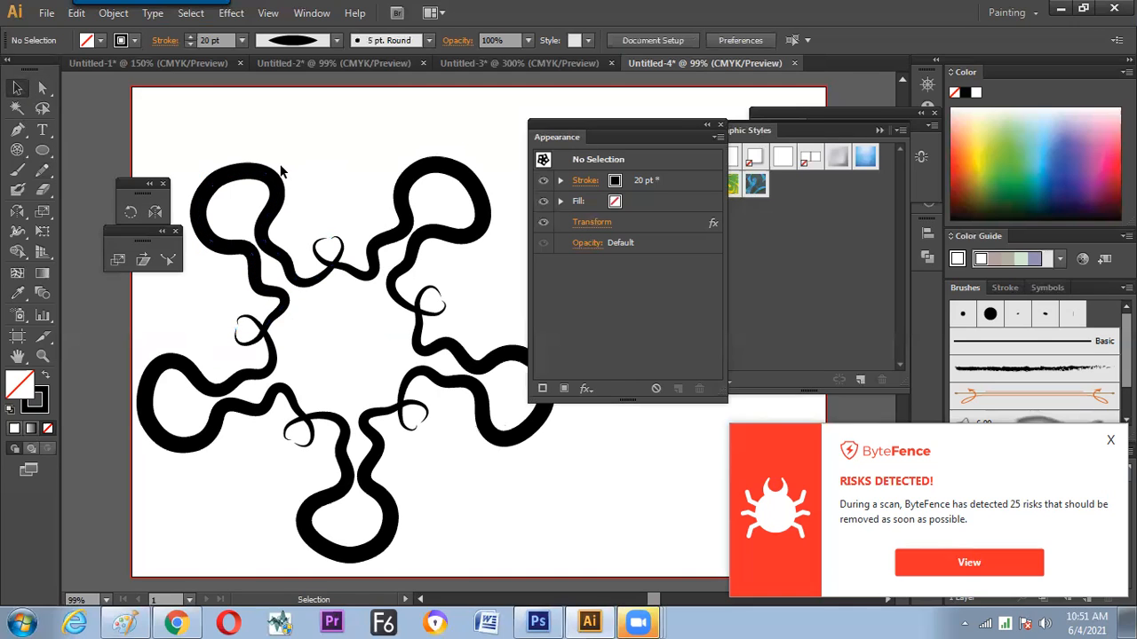
pyautogui.click(266, 214)
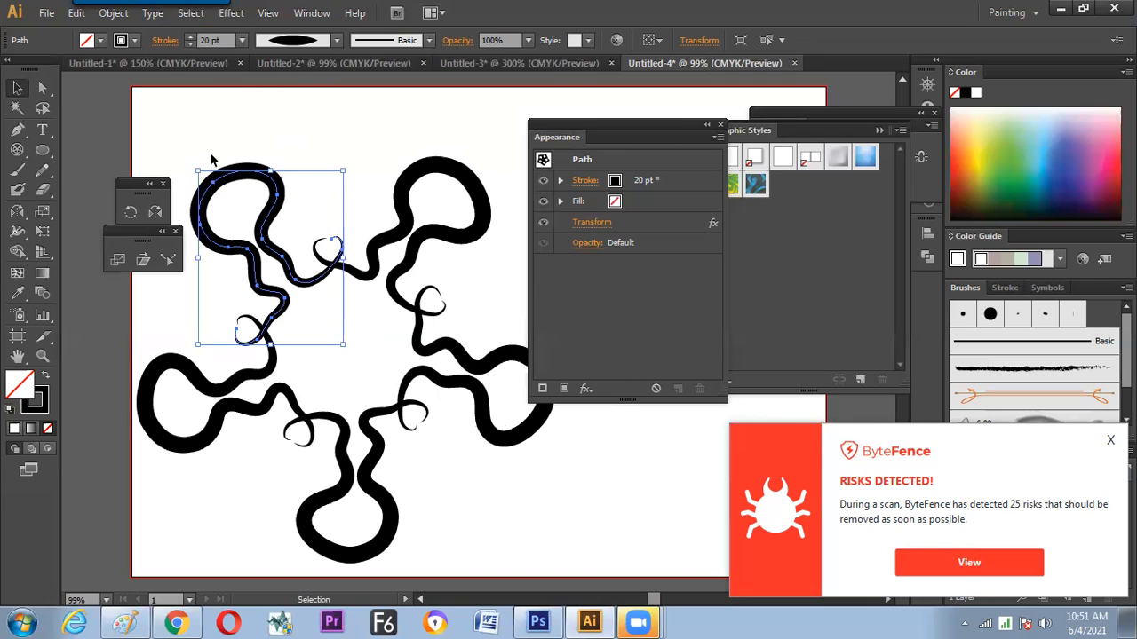
pyautogui.press('Delete')
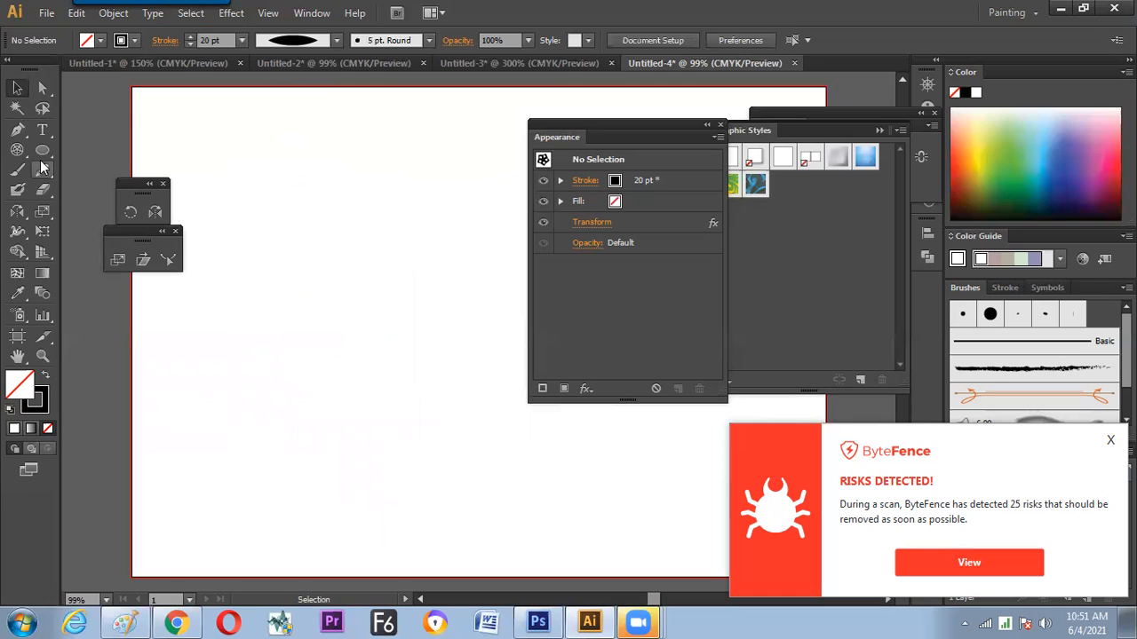
# Draw a small square near the artboard's upper middle and reapply the last Transform effect to it
pyautogui.moveTo(42, 150); pyautogui.dragTo(122, 150)
pyautogui.moveTo(324, 235); pyautogui.dragTo(347, 259)
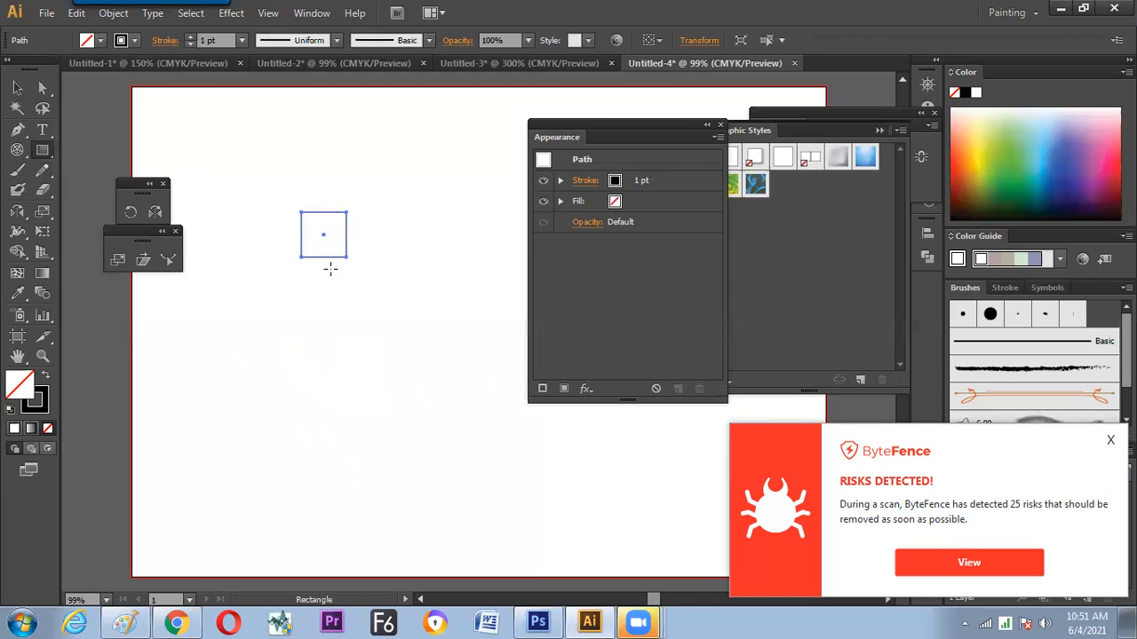
pyautogui.click(230, 14)
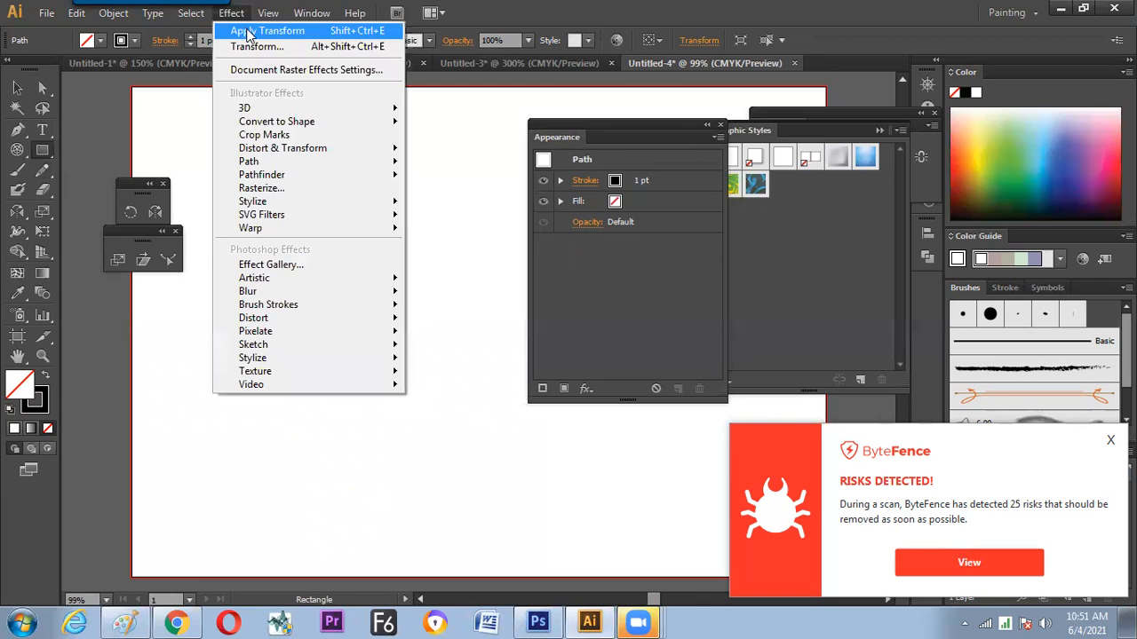
pyautogui.click(294, 34)
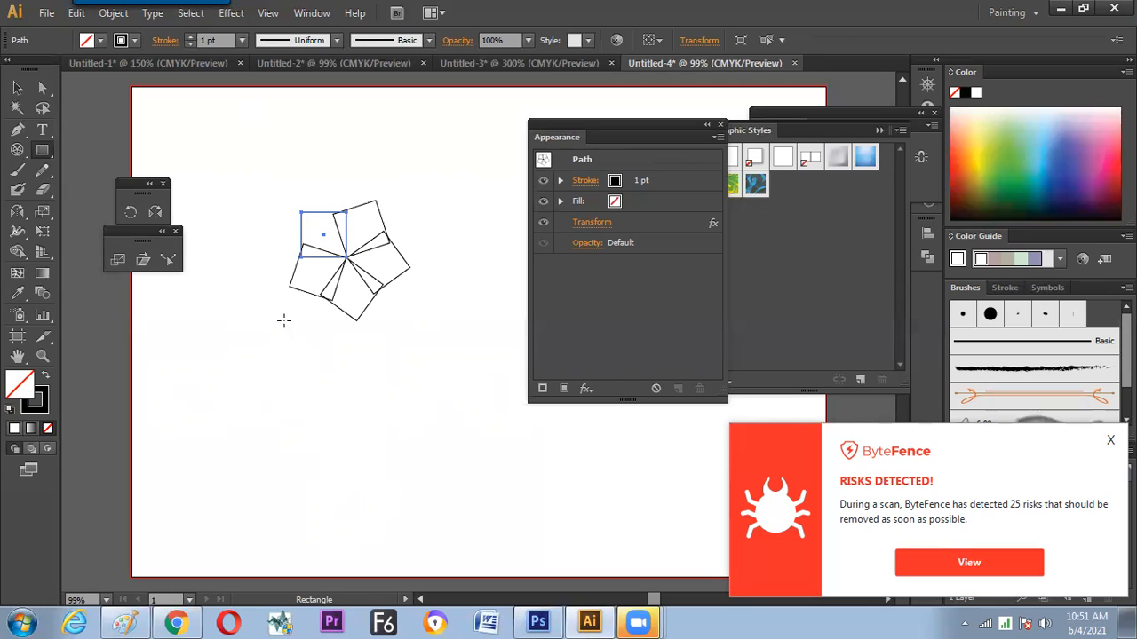
pyautogui.click(234, 13)
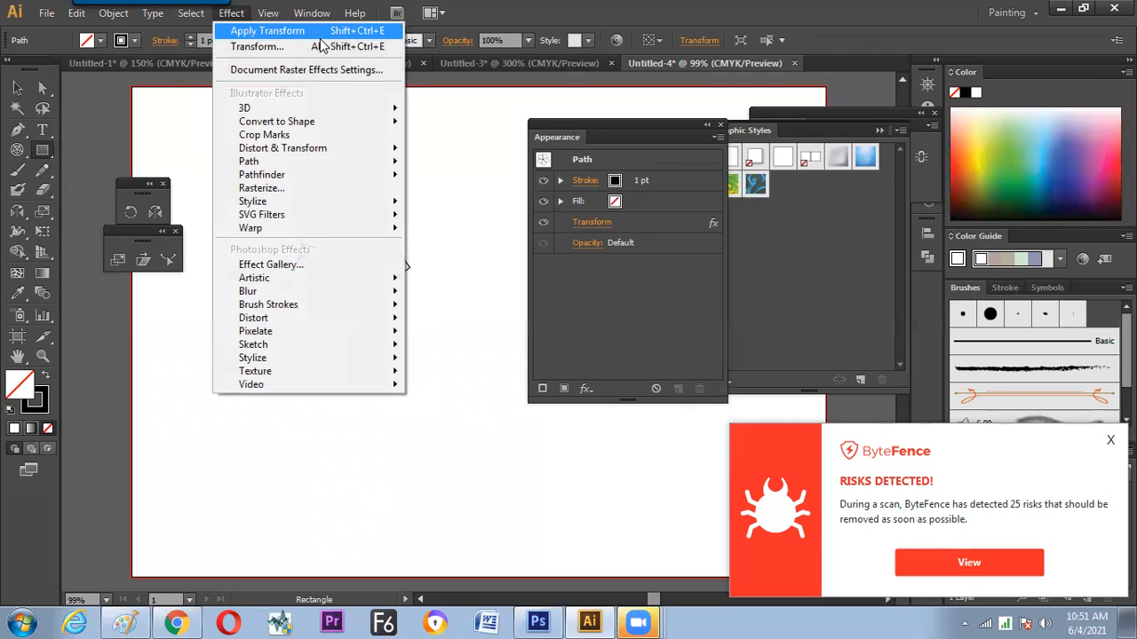
pyautogui.hotkey('alt', 'Tab')
pyautogui.moveTo(446, 179)
pyautogui.mouseDown()
pyautogui.moveTo(479, 184)
pyautogui.moveTo(505, 165)
pyautogui.moveTo(561, 176)
pyautogui.mouseUp()
pyautogui.moveTo(588, 160); pyautogui.dragTo(590, 180)
pyautogui.moveTo(486, 218)
pyautogui.mouseDown()
pyautogui.moveTo(600, 184)
pyautogui.moveTo(595, 147)
pyautogui.moveTo(425, 167)
pyautogui.moveTo(430, 229)
pyautogui.moveTo(510, 222)
pyautogui.mouseUp()
pyautogui.hotkey('alt', 'Tab')
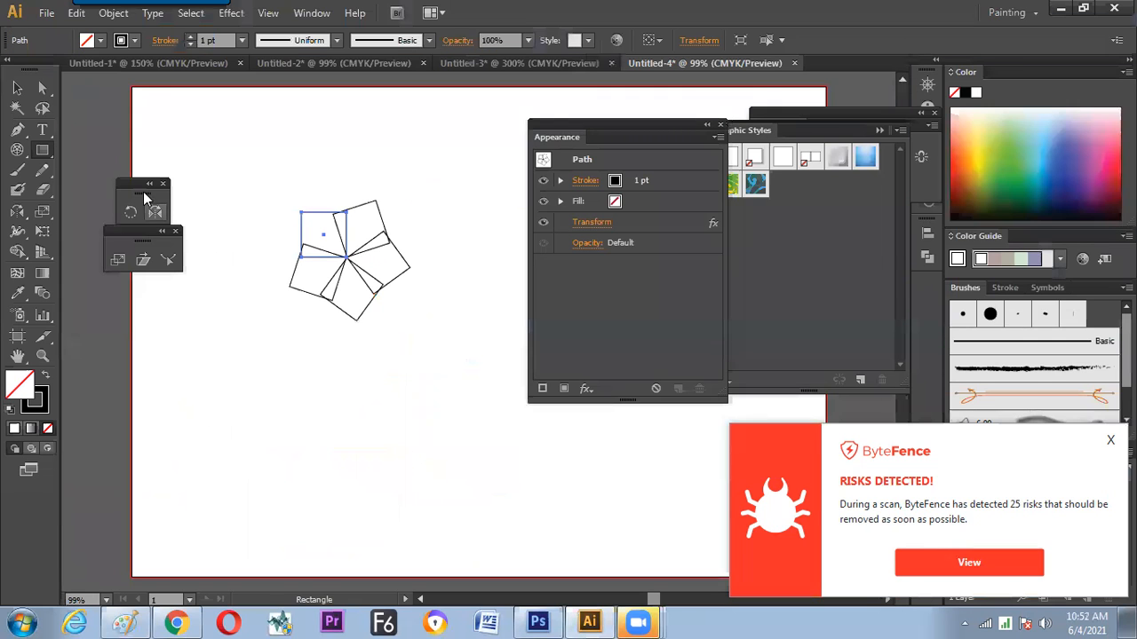
# Sketch a short curved path with the Pencil tool above the square ornament, keeping the same Transform effect
pyautogui.click(42, 174)
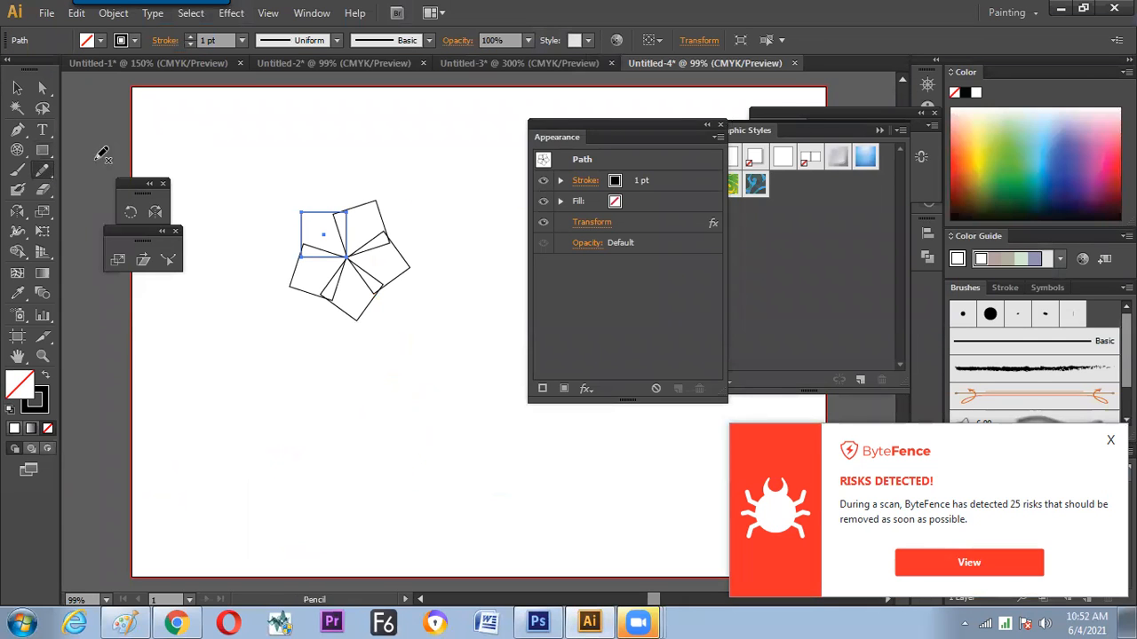
pyautogui.moveTo(238, 114)
pyautogui.mouseDown()
pyautogui.moveTo(242, 178)
pyautogui.moveTo(240, 157)
pyautogui.moveTo(226, 165)
pyautogui.mouseUp()
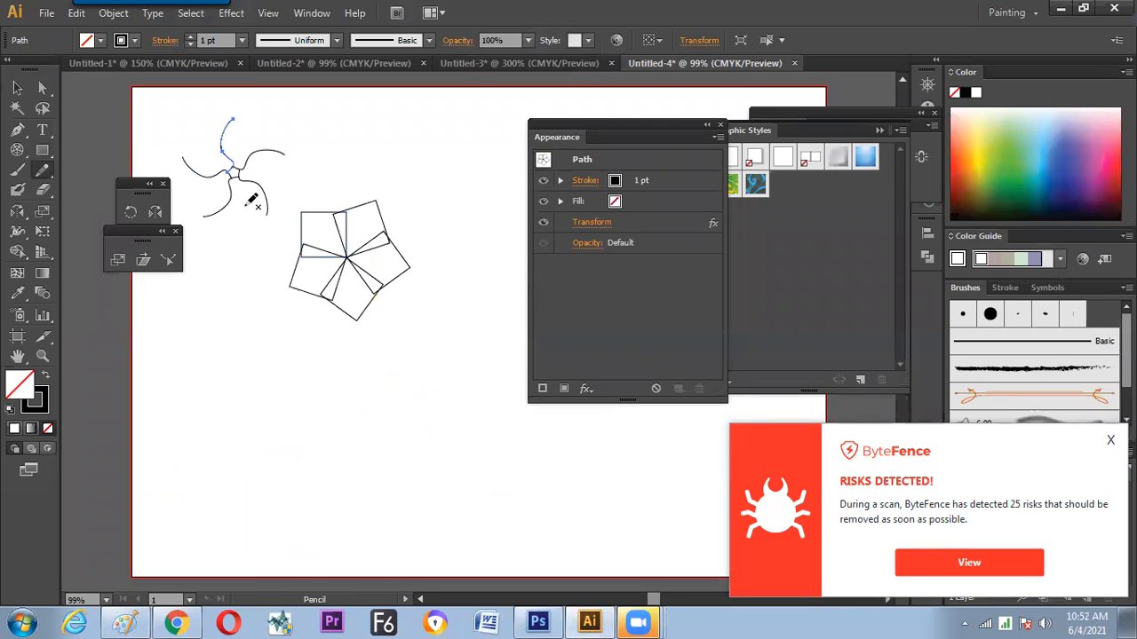
pyautogui.press('v')
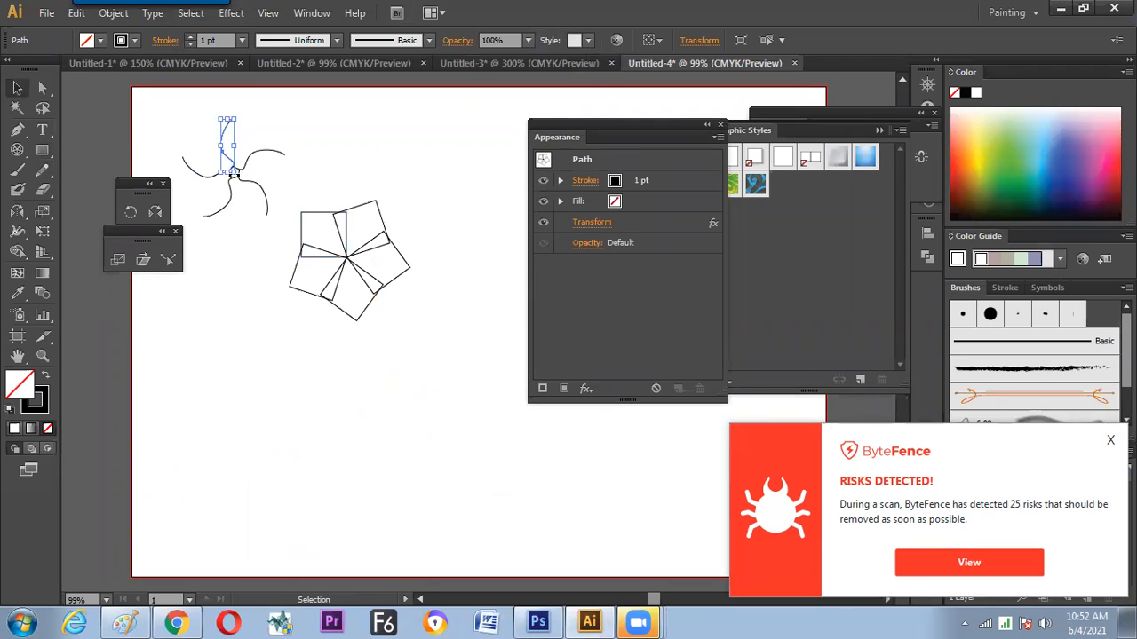
# Try aligning the live curve and square ornaments on their horizontal and vertical centres, and pull them apart again
pyautogui.keyDown('shift'); pyautogui.click(347, 255); pyautogui.keyUp('shift')
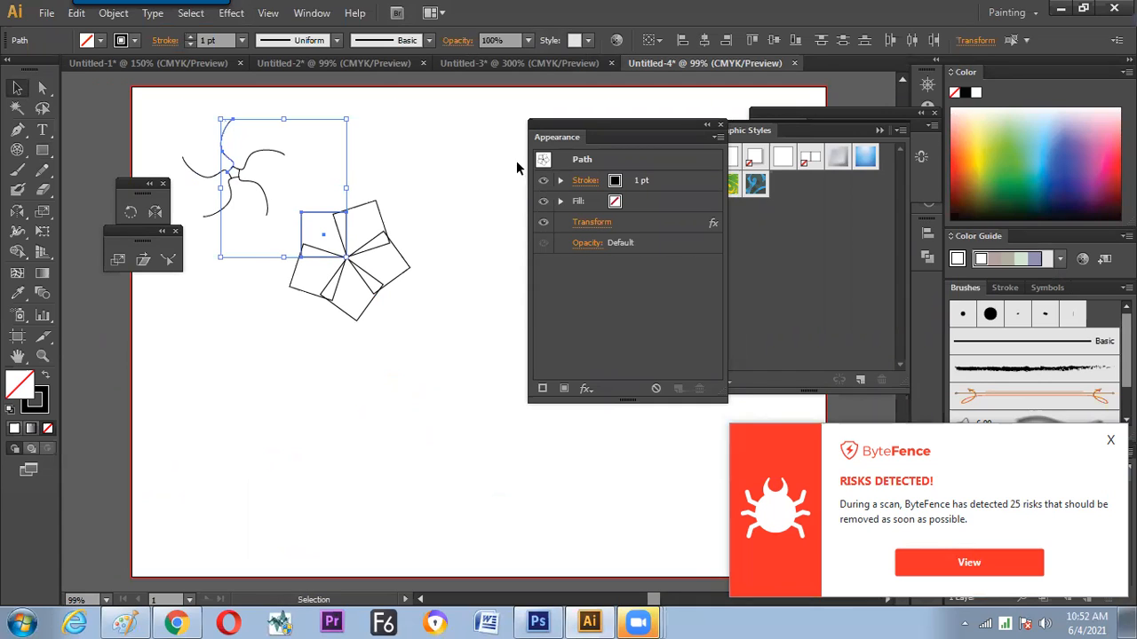
pyautogui.click(704, 40)
pyautogui.click(773, 40)
pyautogui.click(436, 215)
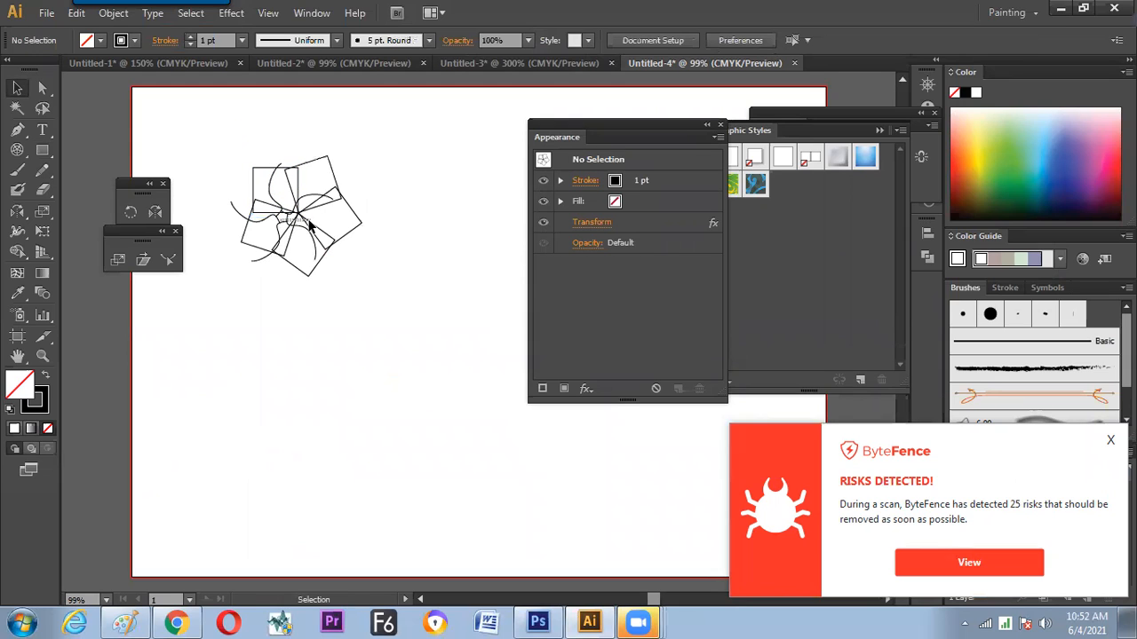
pyautogui.moveTo(279, 228); pyautogui.dragTo(219, 364)
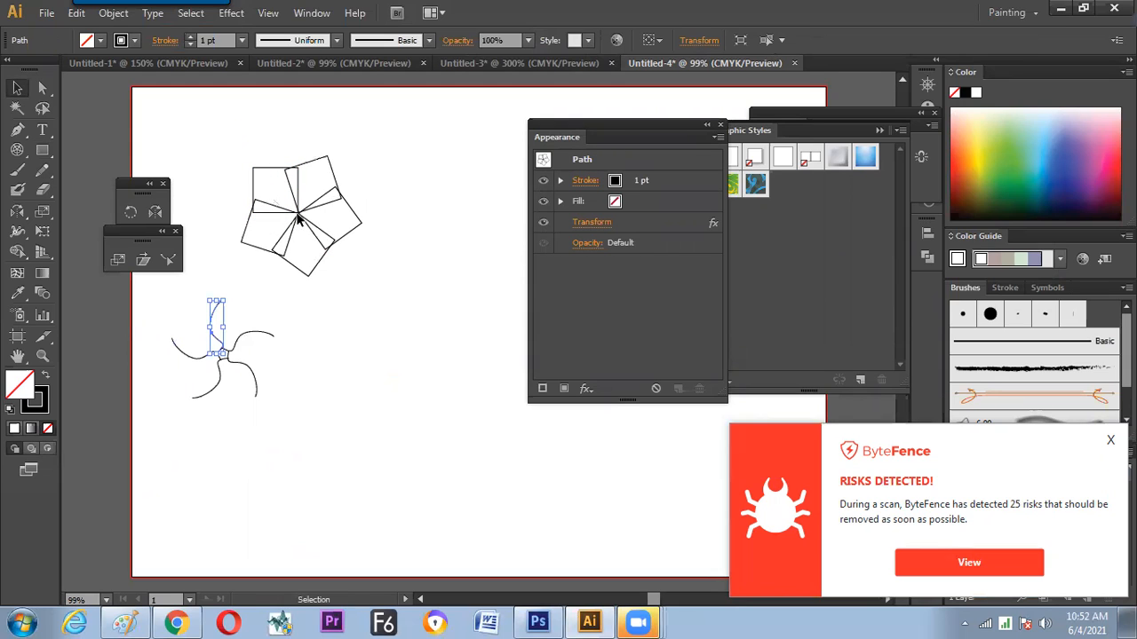
pyautogui.moveTo(299, 218); pyautogui.dragTo(384, 252)
pyautogui.moveTo(223, 353); pyautogui.dragTo(225, 315)
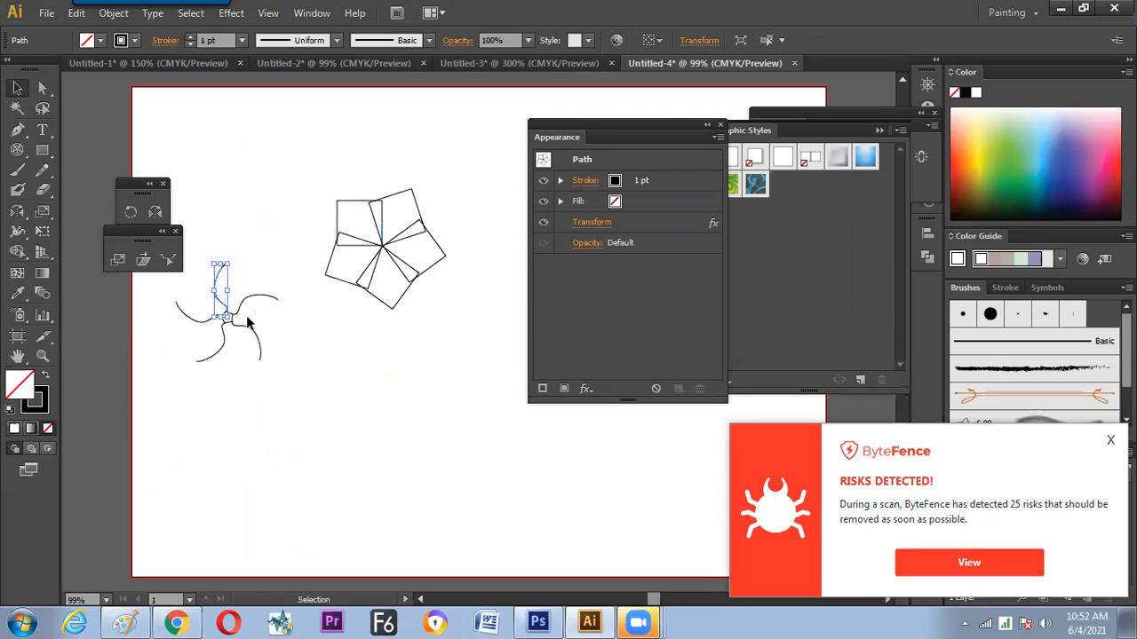
# Expand the appearance of both the curved-path ornament and the square ornament
pyautogui.click(127, 15)
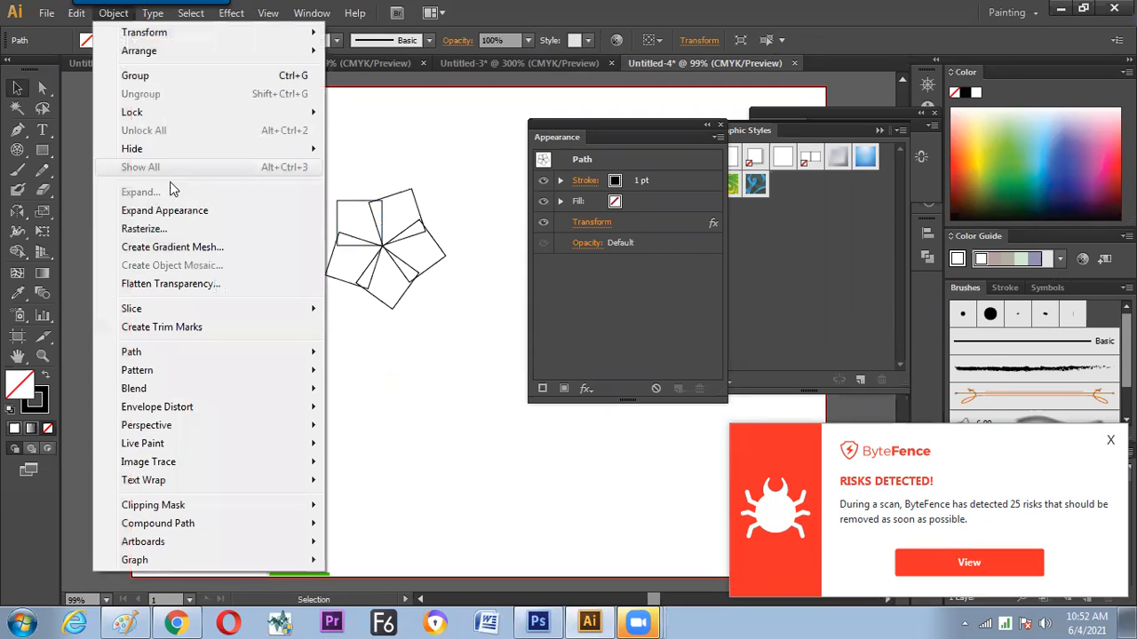
pyautogui.click(169, 207)
pyautogui.click(374, 257)
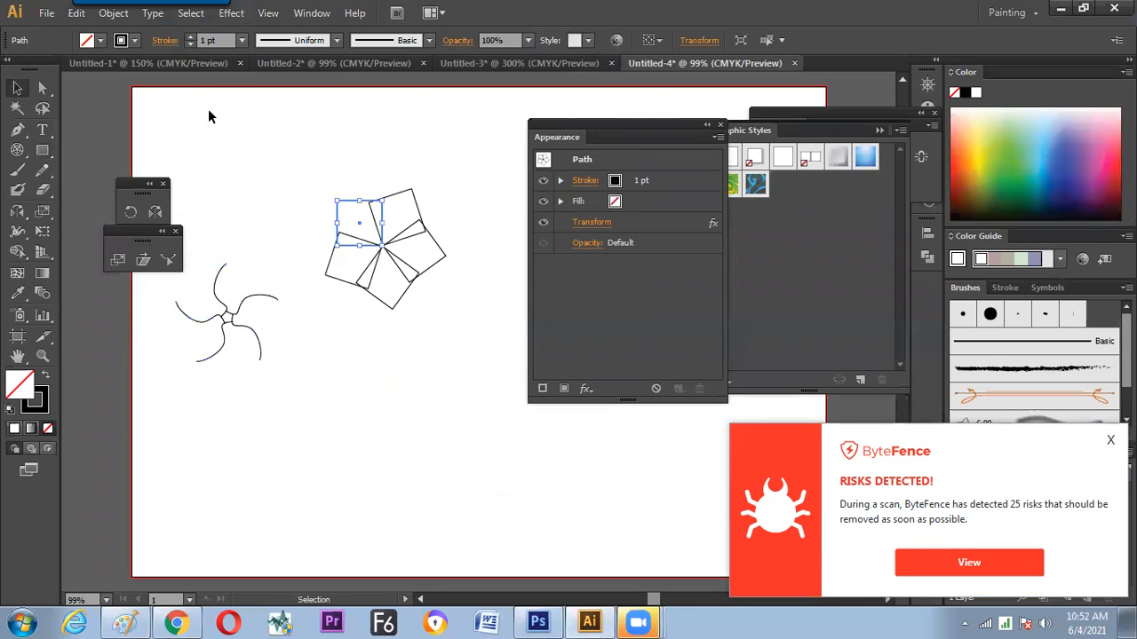
pyautogui.click(113, 12)
pyautogui.click(177, 219)
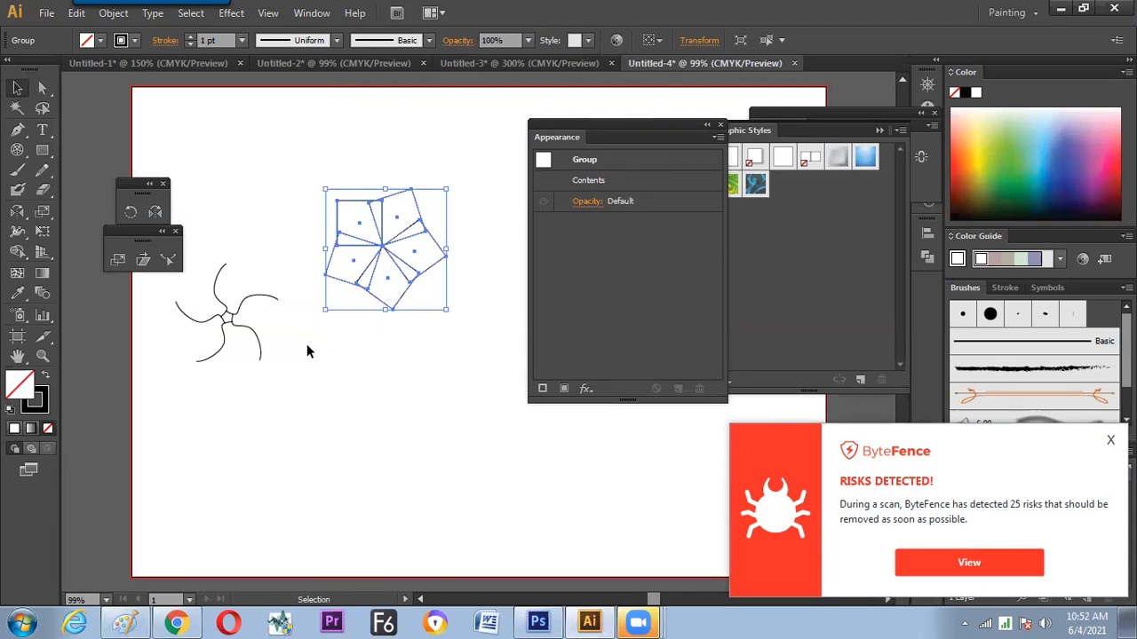
# Align the two expanded groups on their horizontal and vertical centres, and move the curved group above the square group
pyautogui.click(320, 259)
pyautogui.click(341, 279)
pyautogui.moveTo(242, 255); pyautogui.dragTo(375, 341)
pyautogui.click(703, 40)
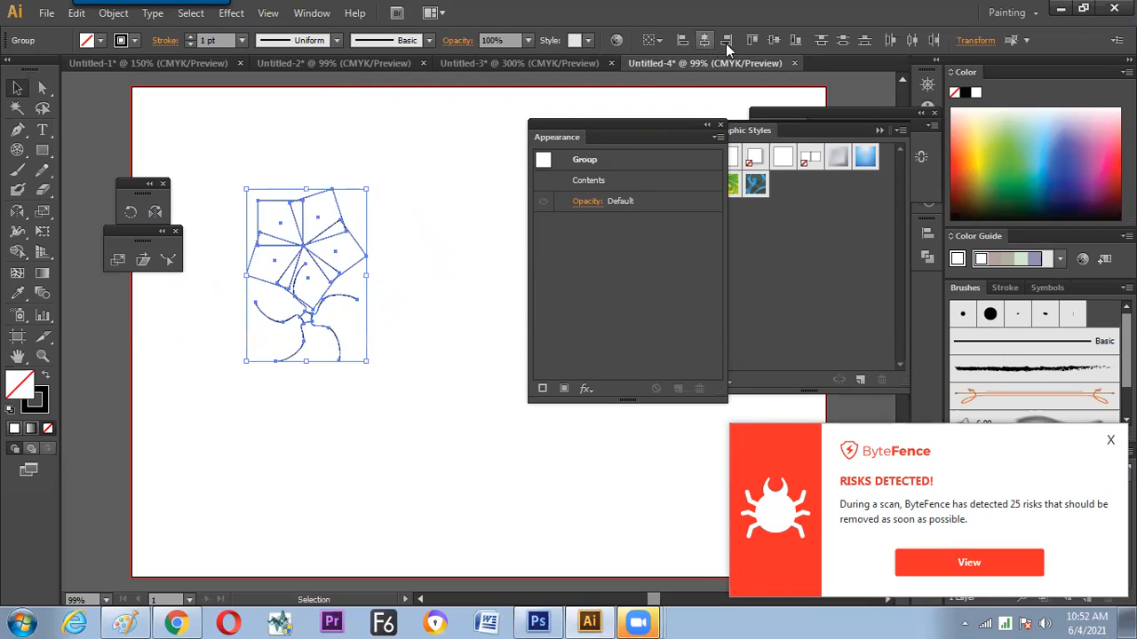
pyautogui.click(773, 40)
pyautogui.click(451, 326)
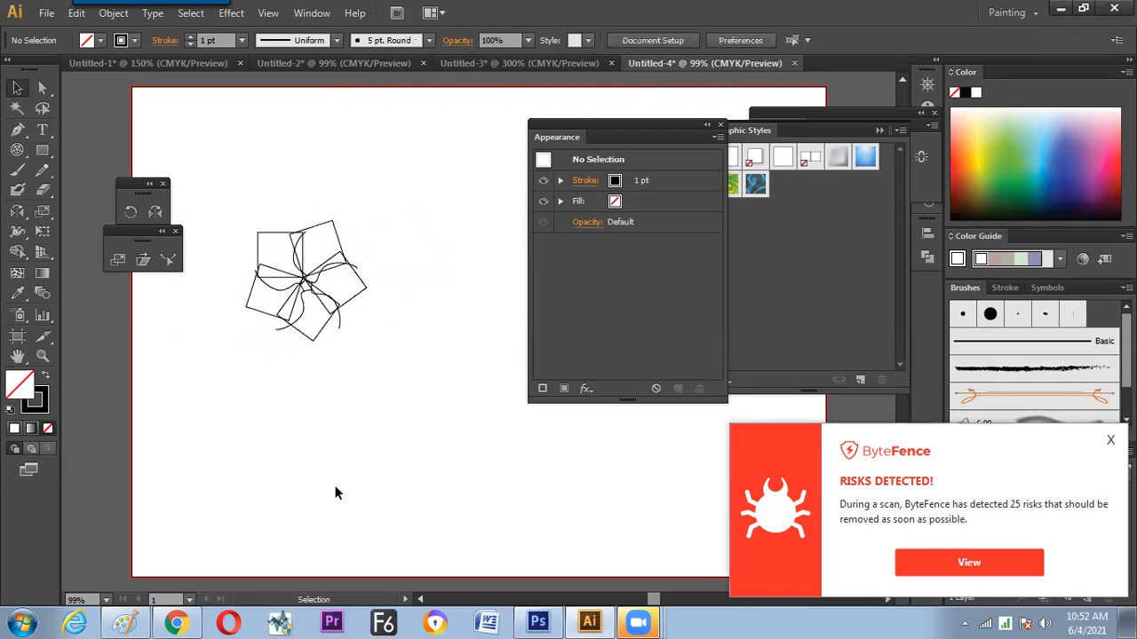
pyautogui.click(306, 284)
pyautogui.moveTo(299, 266); pyautogui.dragTo(350, 144)
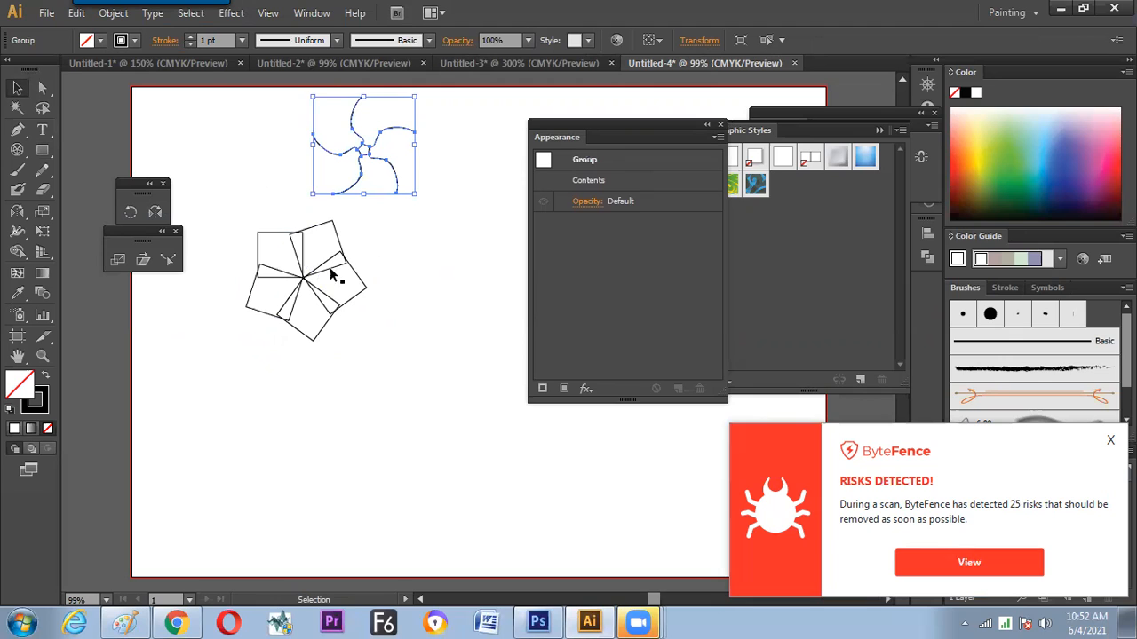
# Examine the rotation centre points of the expanded curved and square groups with the Rotate tool
pyautogui.click(302, 287)
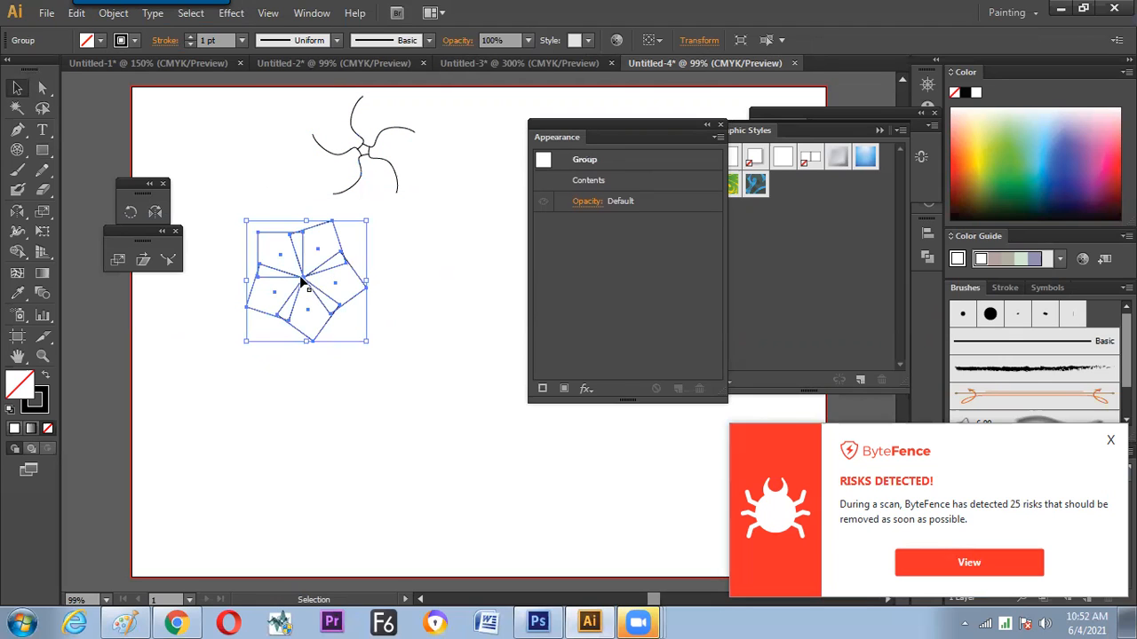
pyautogui.click(378, 159)
pyautogui.click(369, 158)
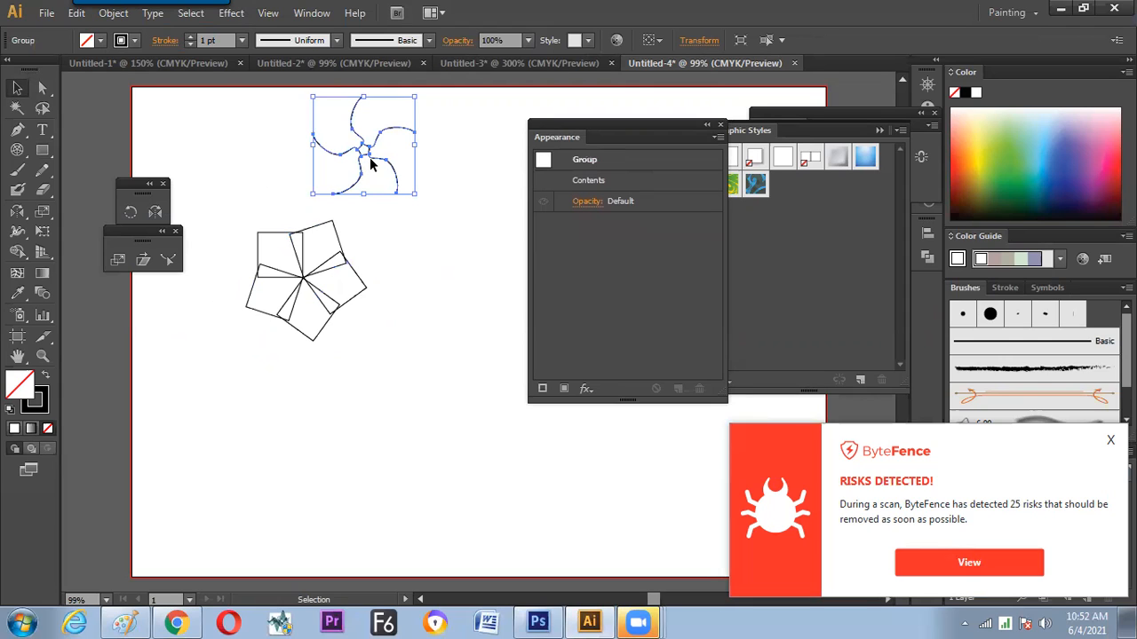
pyautogui.press('r')
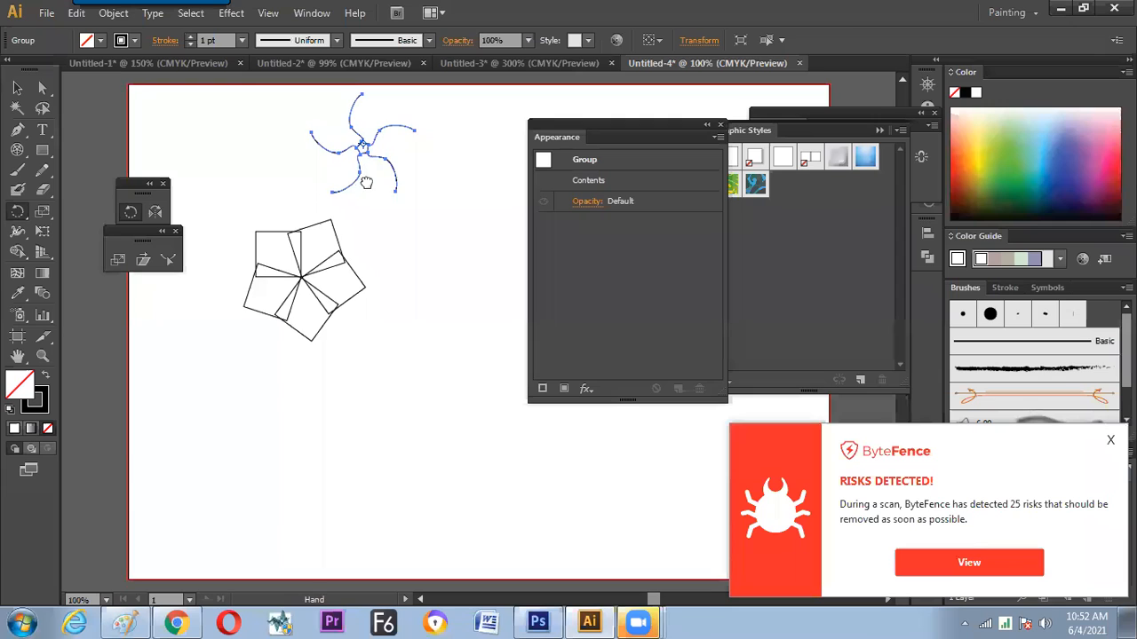
pyautogui.hotkey('ctrl', '1')
pyautogui.hotkey('ctrl', '=')
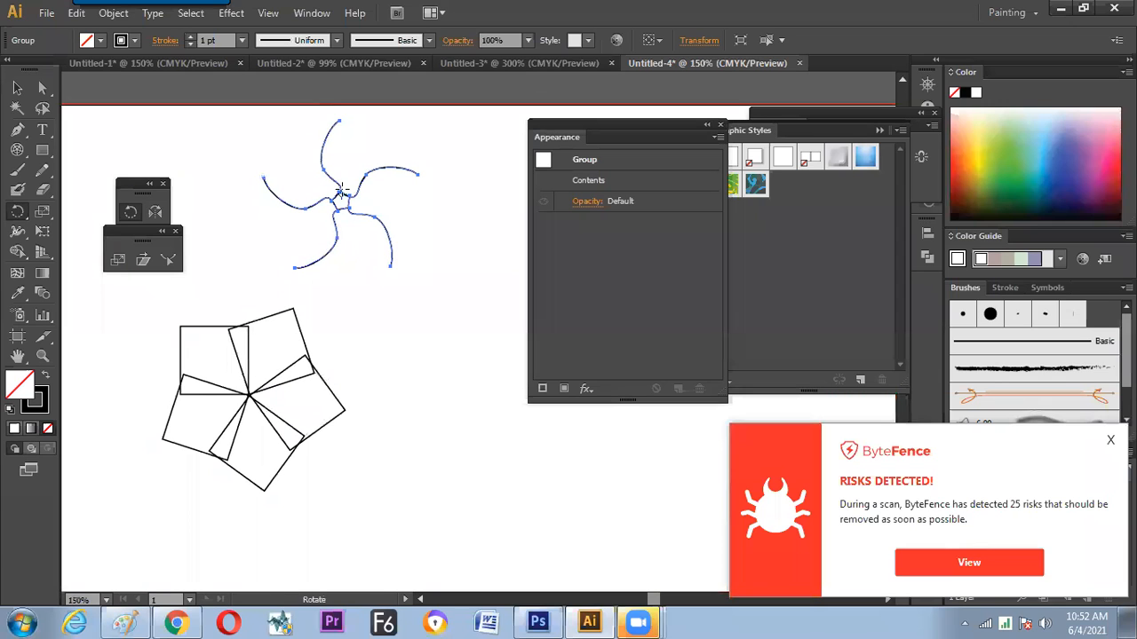
pyautogui.press('v')
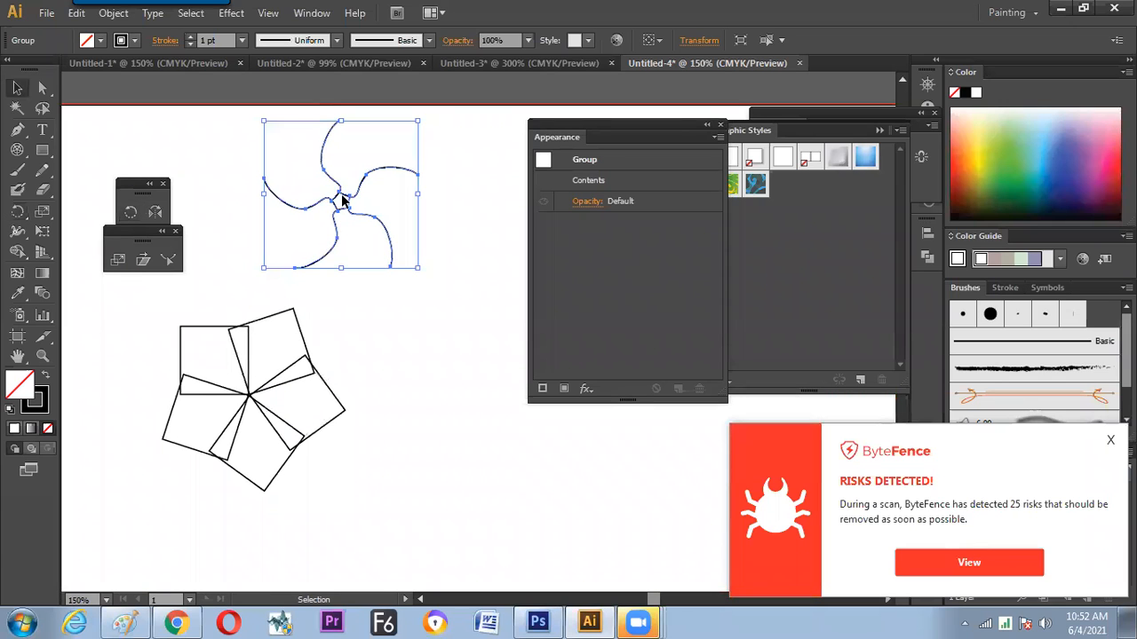
pyautogui.press('r')
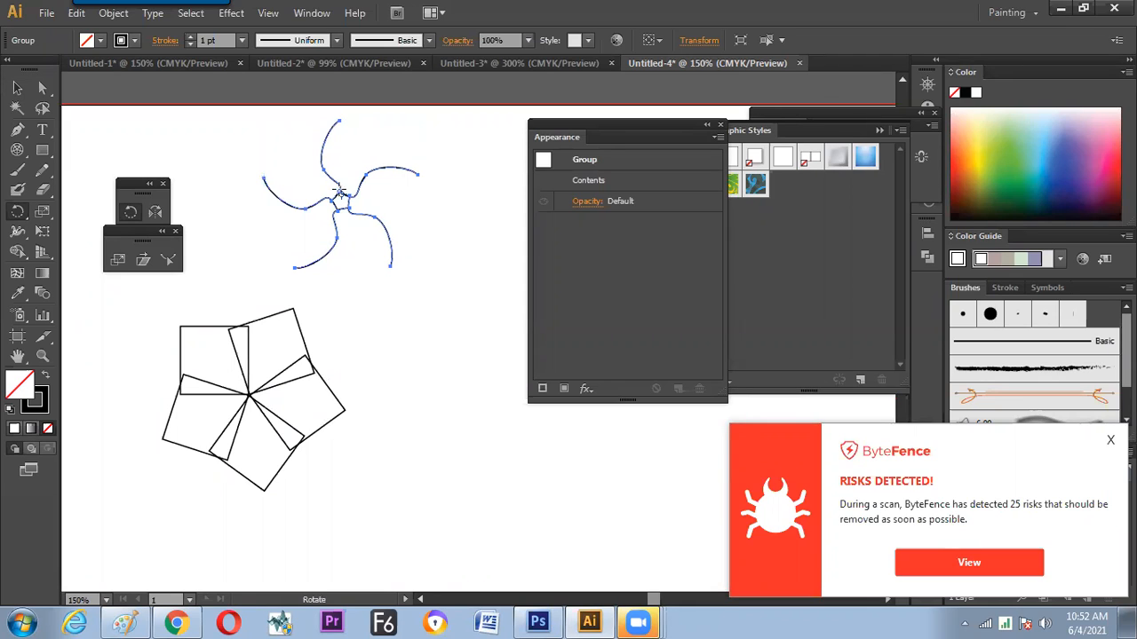
pyautogui.press('v')
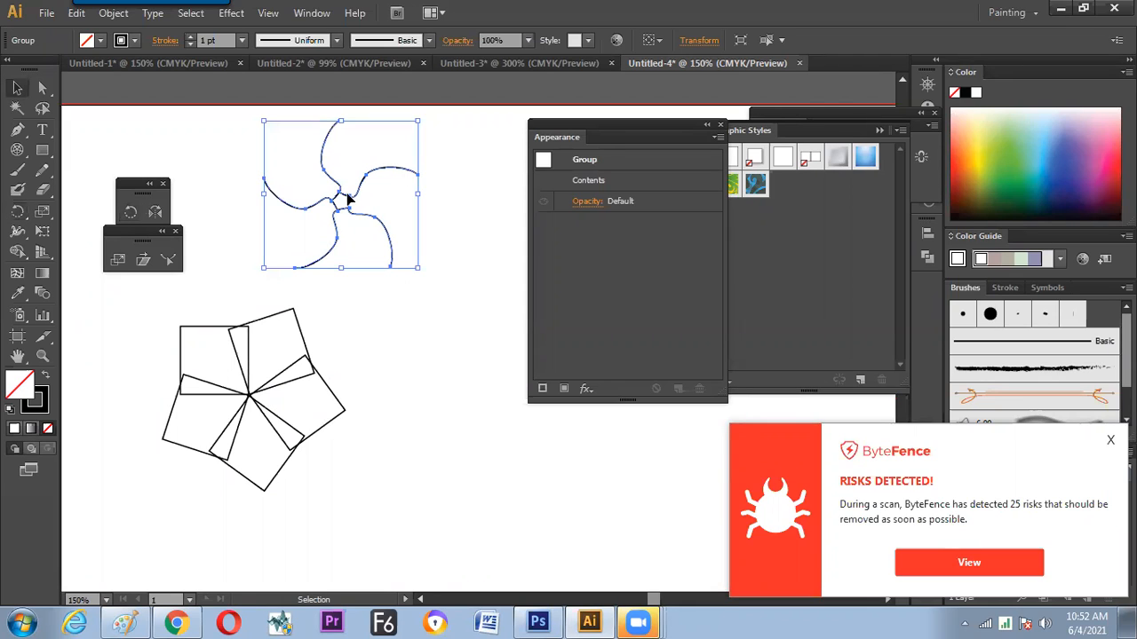
pyautogui.click(262, 370)
pyautogui.click(253, 371)
pyautogui.press('r')
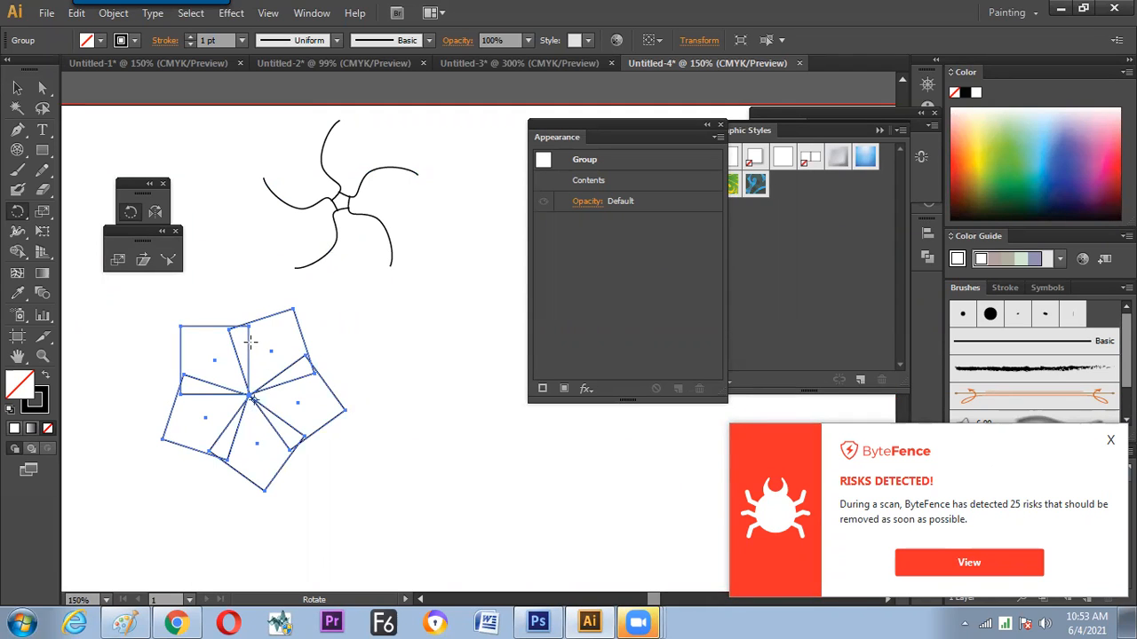
pyautogui.click(17, 88)
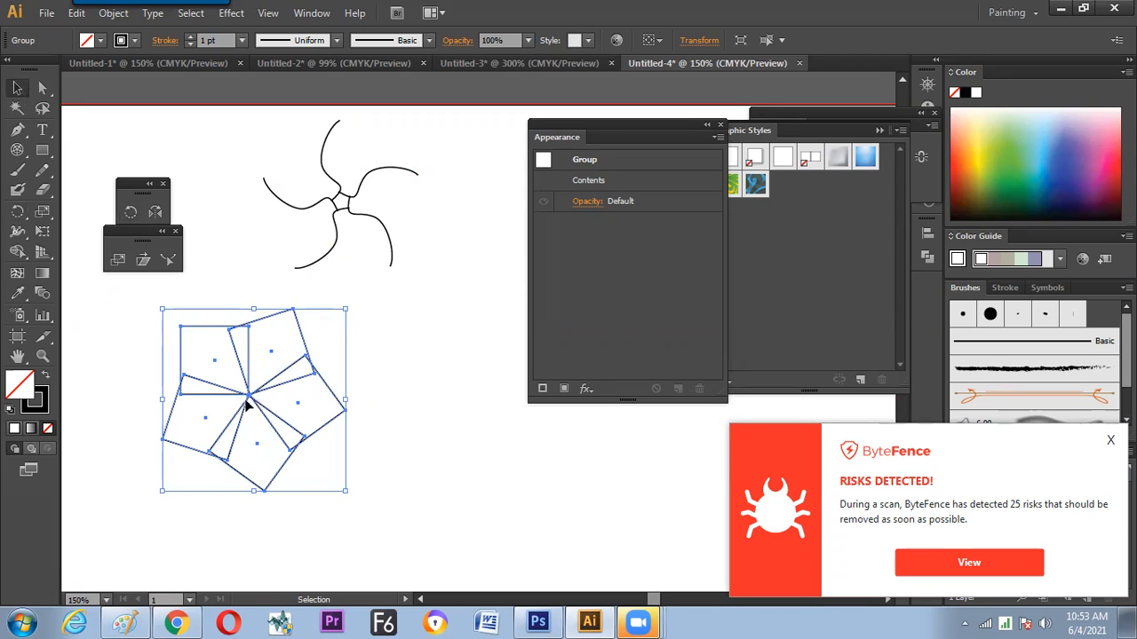
# Delete both the curved group and the square group
pyautogui.click(402, 346)
pyautogui.click(242, 416)
pyautogui.moveTo(437, 171); pyautogui.dragTo(256, 415)
pyautogui.press('Delete')
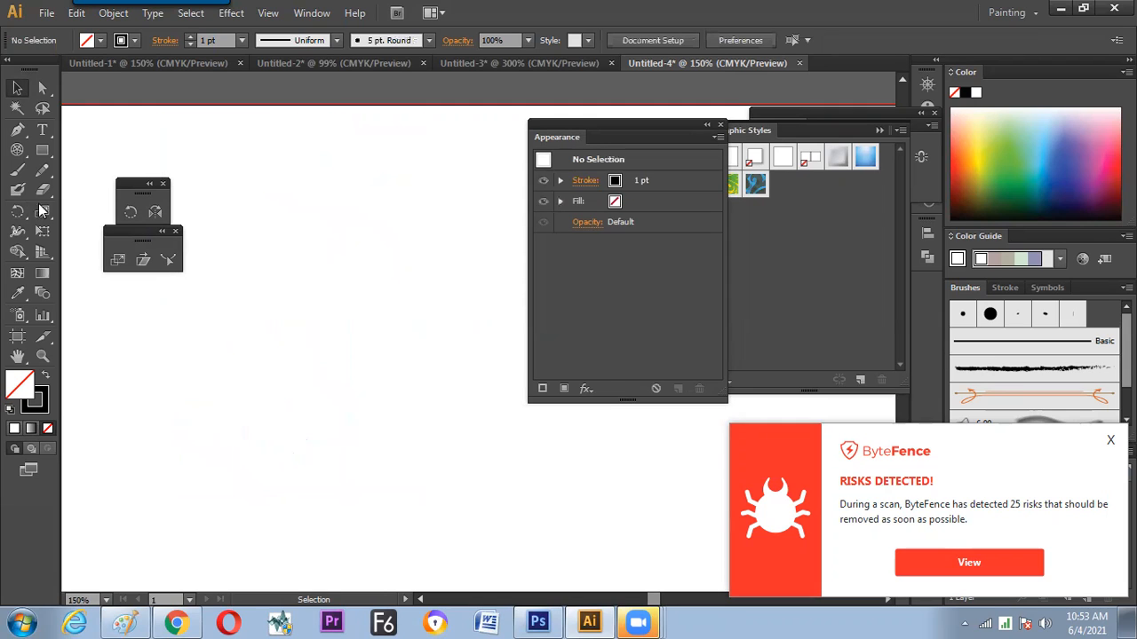
# Draw a five-pointed star on the empty artboard and reapply the last Transform effect to it
pyautogui.click(42, 151)
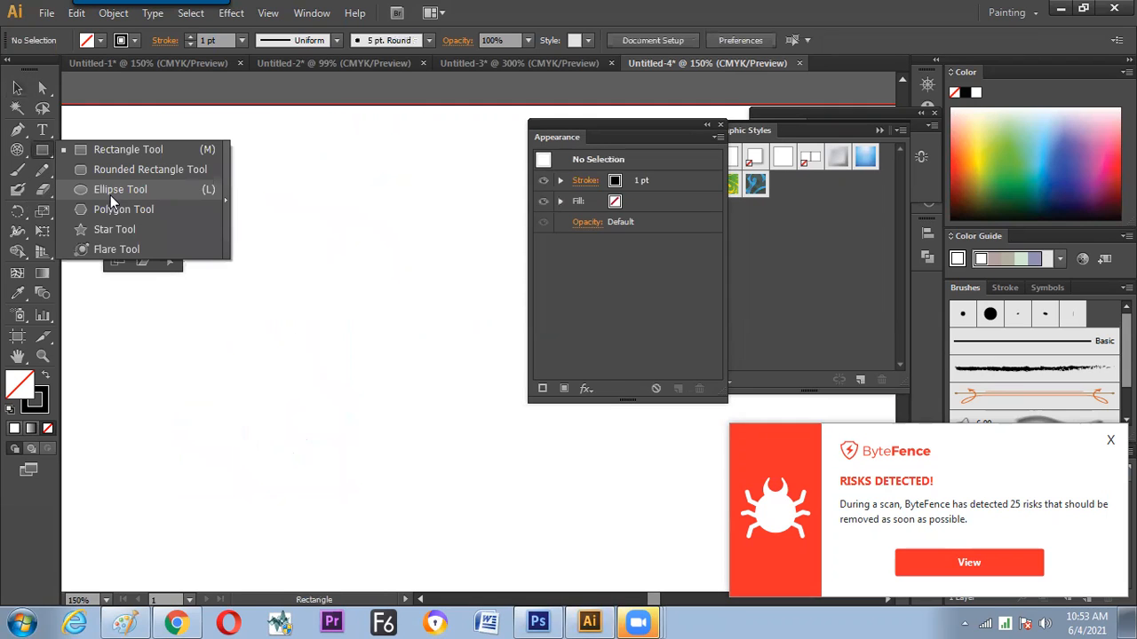
pyautogui.click(129, 236)
pyautogui.moveTo(299, 236); pyautogui.dragTo(322, 284)
pyautogui.hotkey('ctrl', 'shift', 'e')
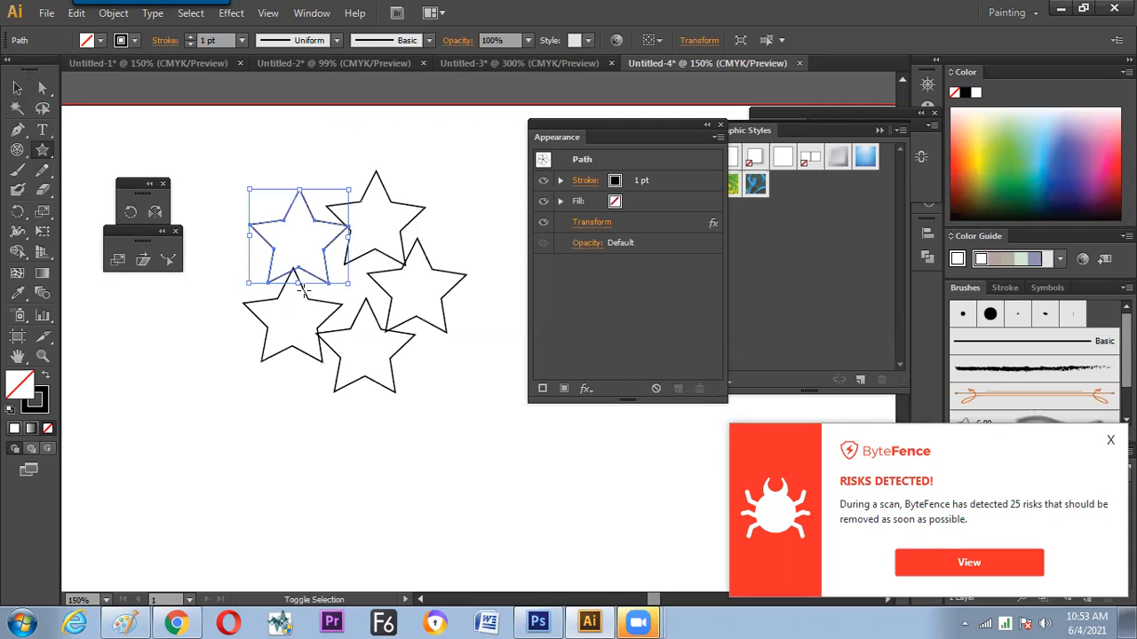
# Scale the source star down to about two-thirds of its size and reposition it within its ornament
pyautogui.press('v')
pyautogui.click(299, 334)
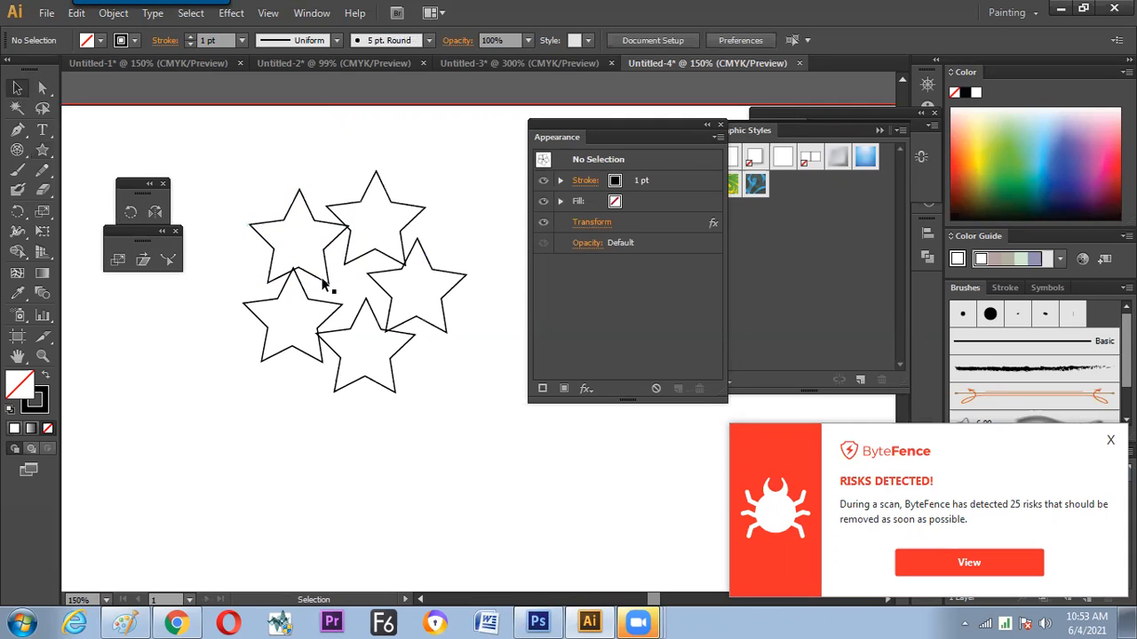
pyautogui.moveTo(325, 285); pyautogui.dragTo(299, 325)
pyautogui.moveTo(322, 227)
pyautogui.mouseDown()
pyautogui.moveTo(299, 310)
pyautogui.moveTo(297, 300)
pyautogui.moveTo(317, 340)
pyautogui.mouseUp()
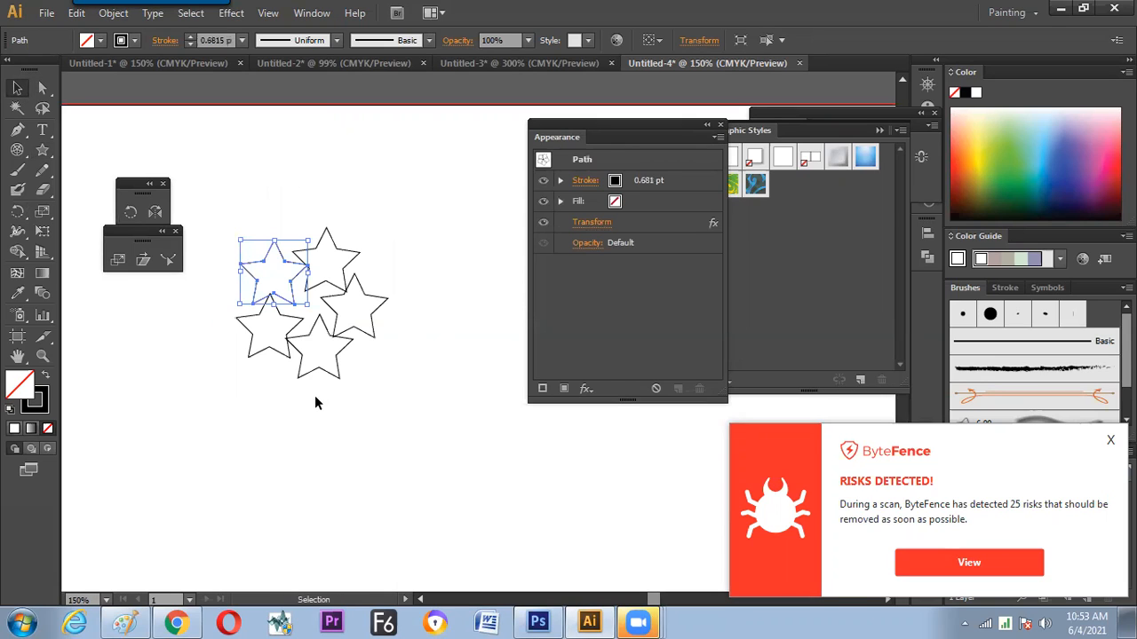
# Try a 36° rotation (360/10) with 9 copies in the star's Transform effect, previewing it on the ornament
pyautogui.click(611, 222)
pyautogui.click(631, 255)
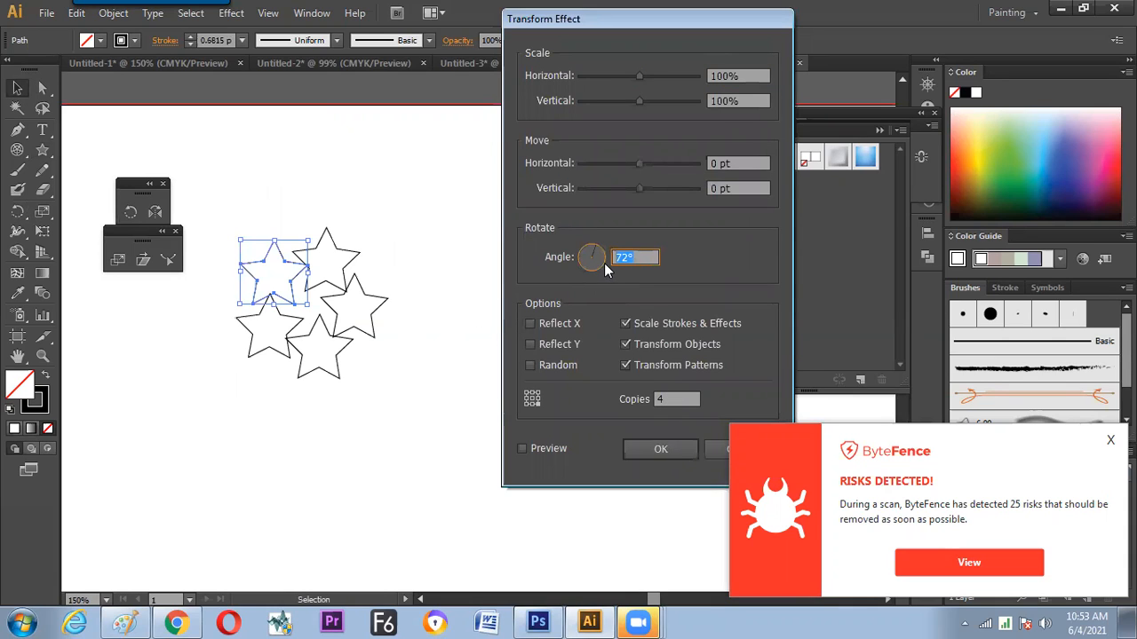
pyautogui.click(668, 399)
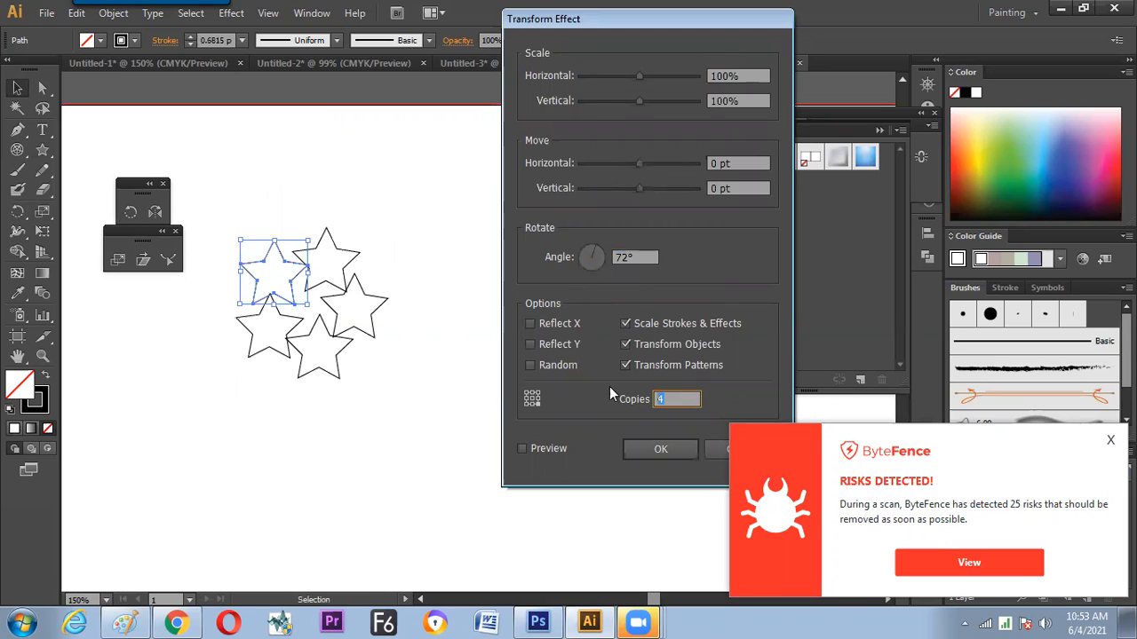
pyautogui.press('Down')
pyautogui.click(645, 257)
pyautogui.doubleClick(640, 256)
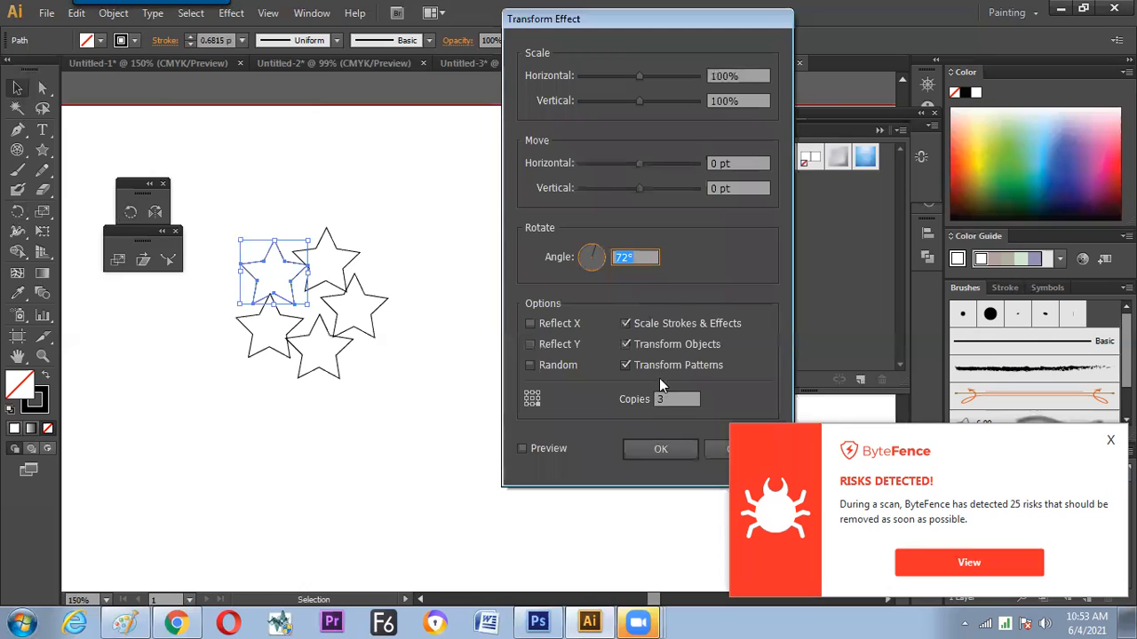
pyautogui.write('360/10')
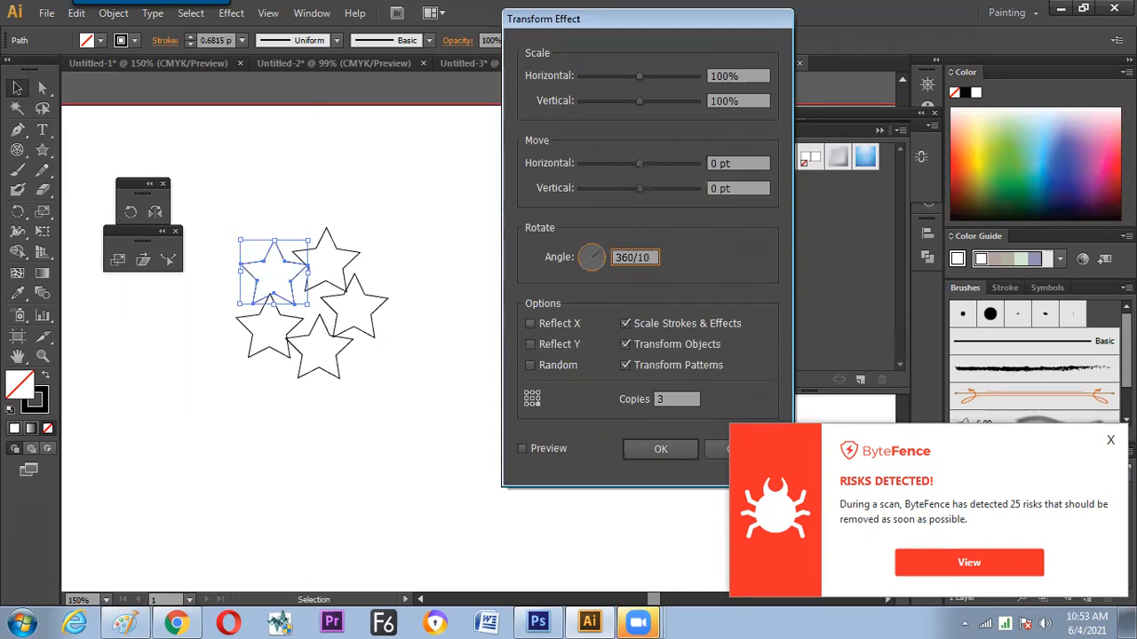
pyautogui.press('Tab')
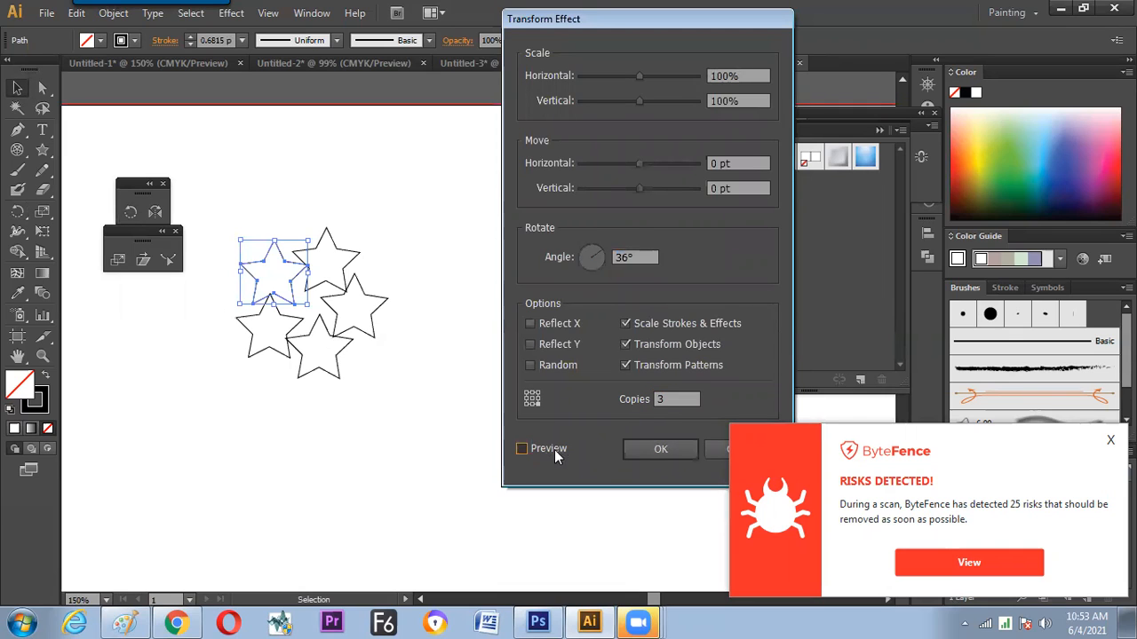
pyautogui.click(554, 449)
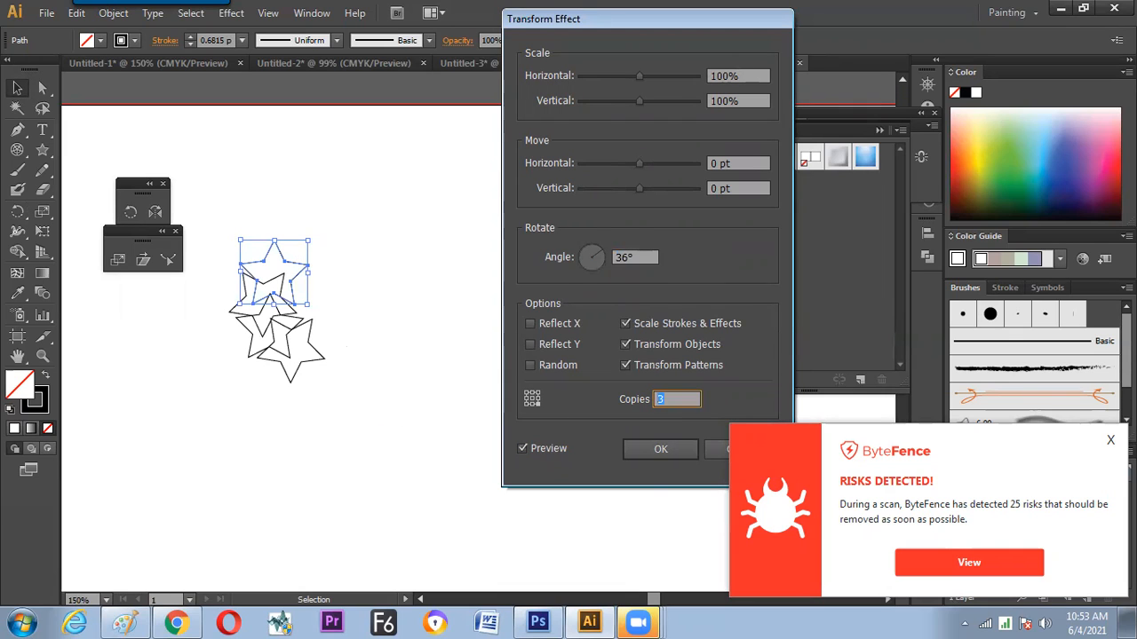
pyautogui.write('9')
pyautogui.click(549, 449)
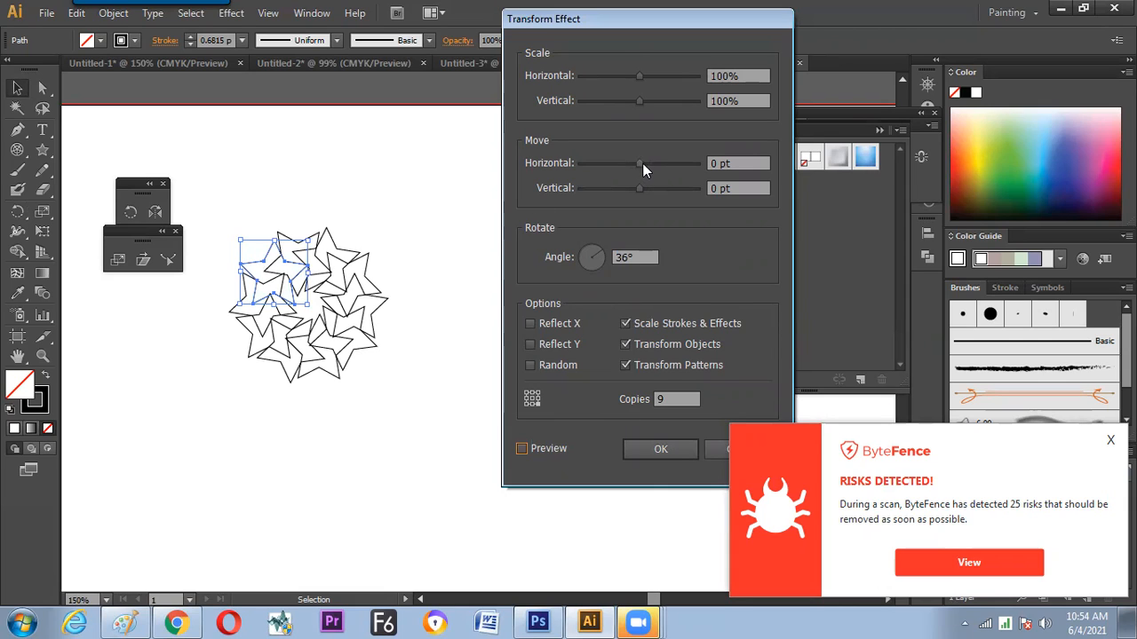
# Try a 9 pt horizontal move in the star's Transform effect with the preview on, and cancel the edit
pyautogui.moveTo(642, 161)
pyautogui.mouseDown()
pyautogui.moveTo(672, 160)
pyautogui.moveTo(644, 162)
pyautogui.mouseUp()
pyautogui.click(522, 448)
pyautogui.moveTo(659, 19); pyautogui.dragTo(585, 12)
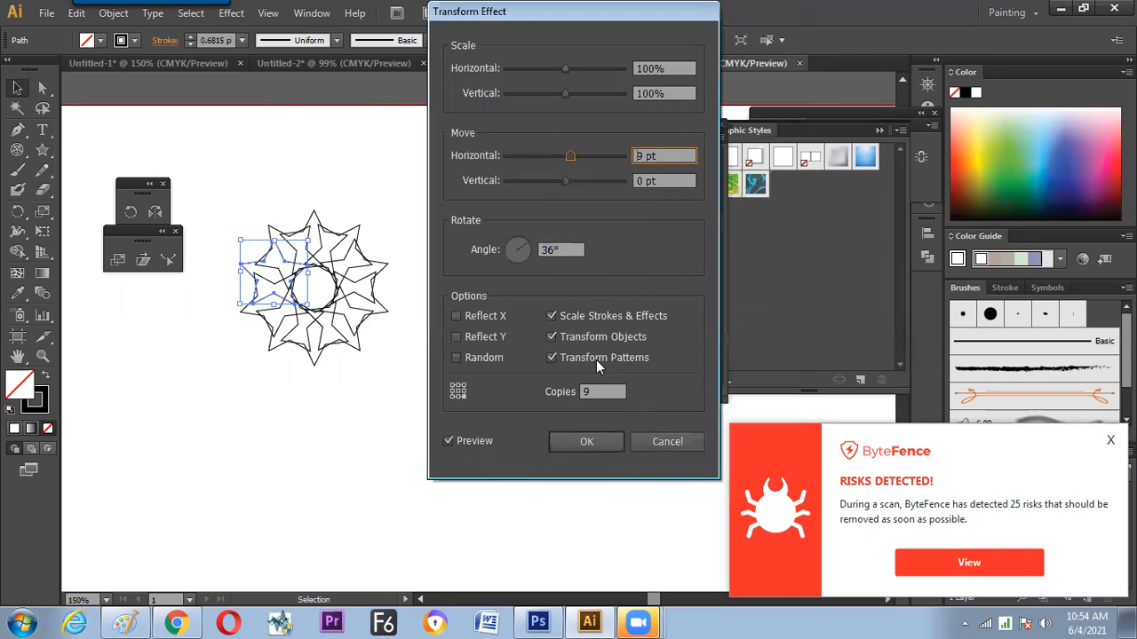
pyautogui.click(666, 441)
# Move the star ornament a little lower on the artboard, try 3 copies in its Transform effect, and apply it with 4 copies
pyautogui.moveTo(298, 288); pyautogui.dragTo(277, 323)
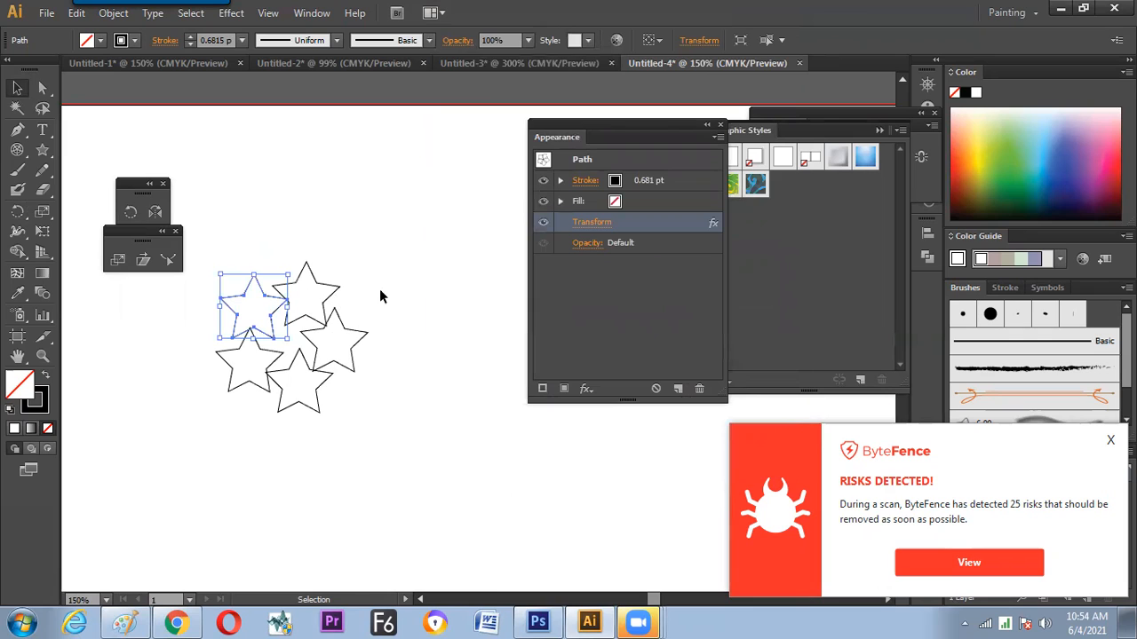
pyautogui.click(604, 222)
pyautogui.click(586, 396)
pyautogui.write('3')
pyautogui.click(450, 441)
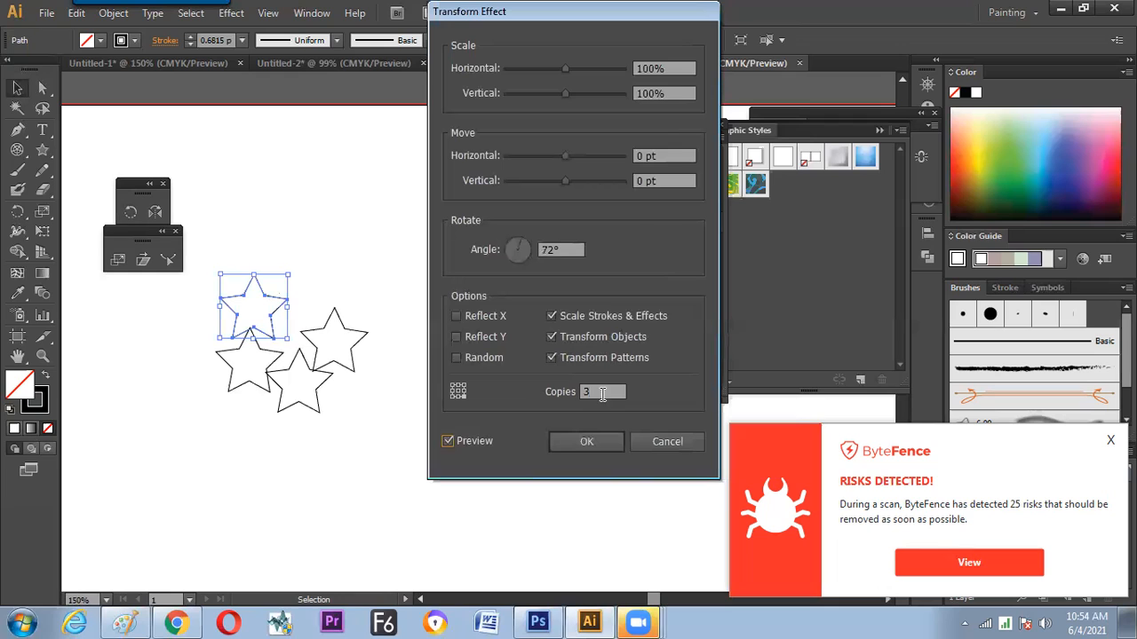
pyautogui.press('Up')
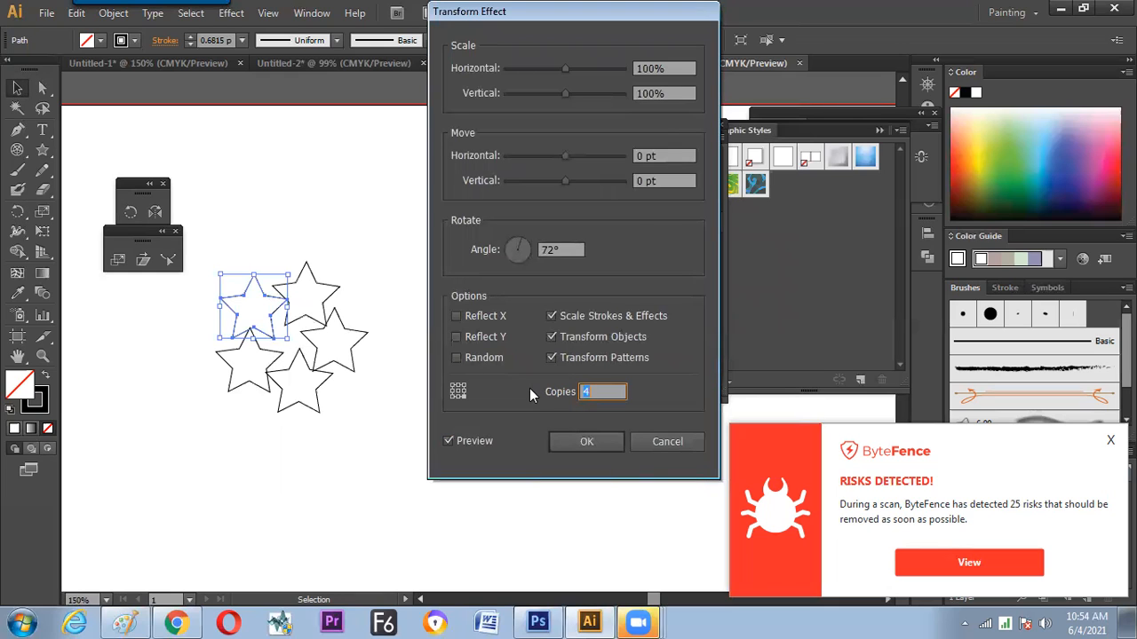
pyautogui.click(587, 441)
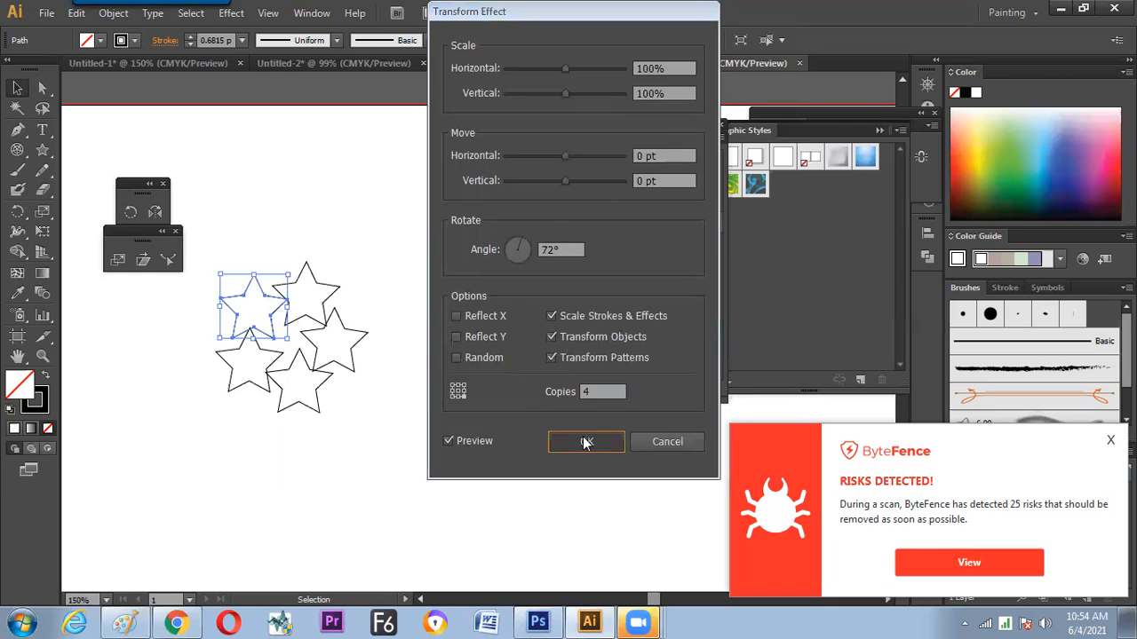
# Expand the appearance of the star ornament and ungroup the resulting stars
pyautogui.click(112, 12)
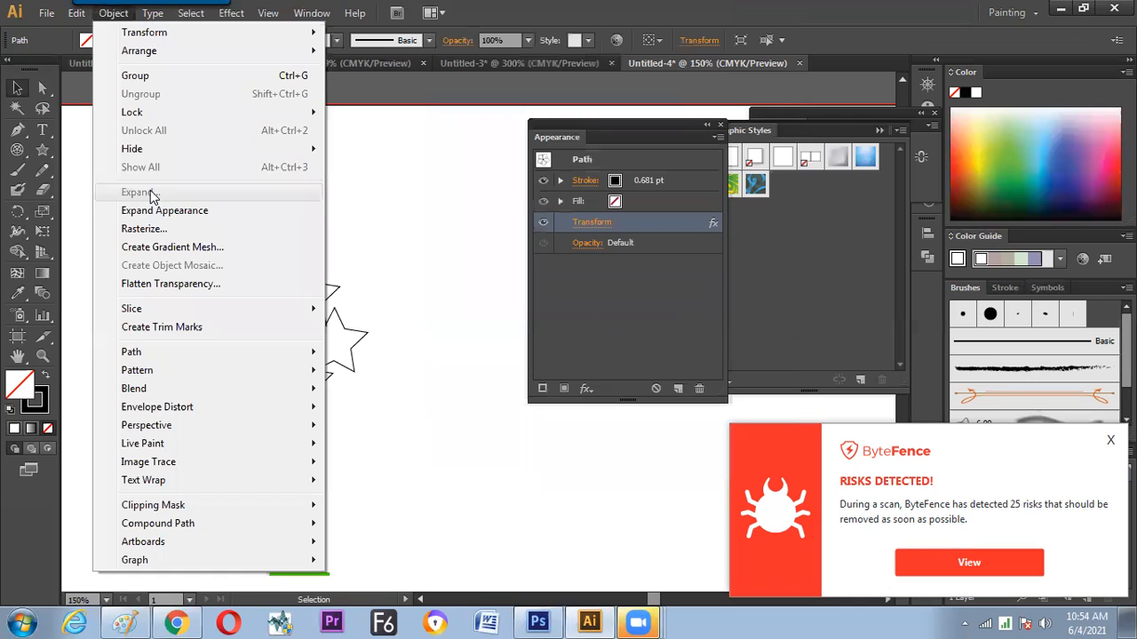
pyautogui.click(150, 211)
pyautogui.click(382, 359)
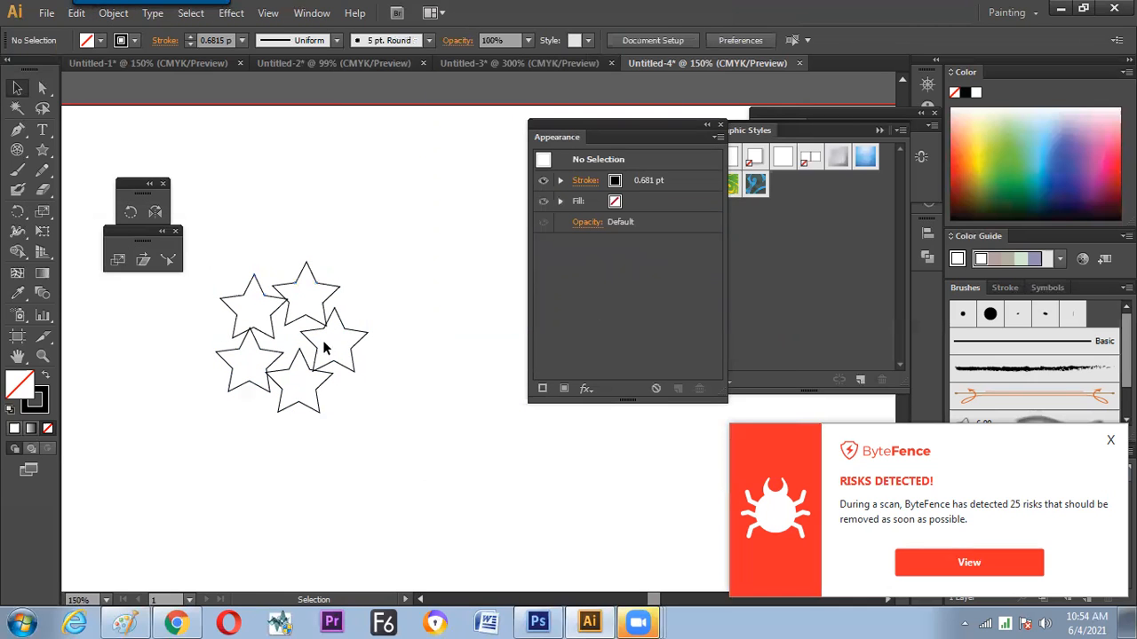
pyautogui.click(345, 318)
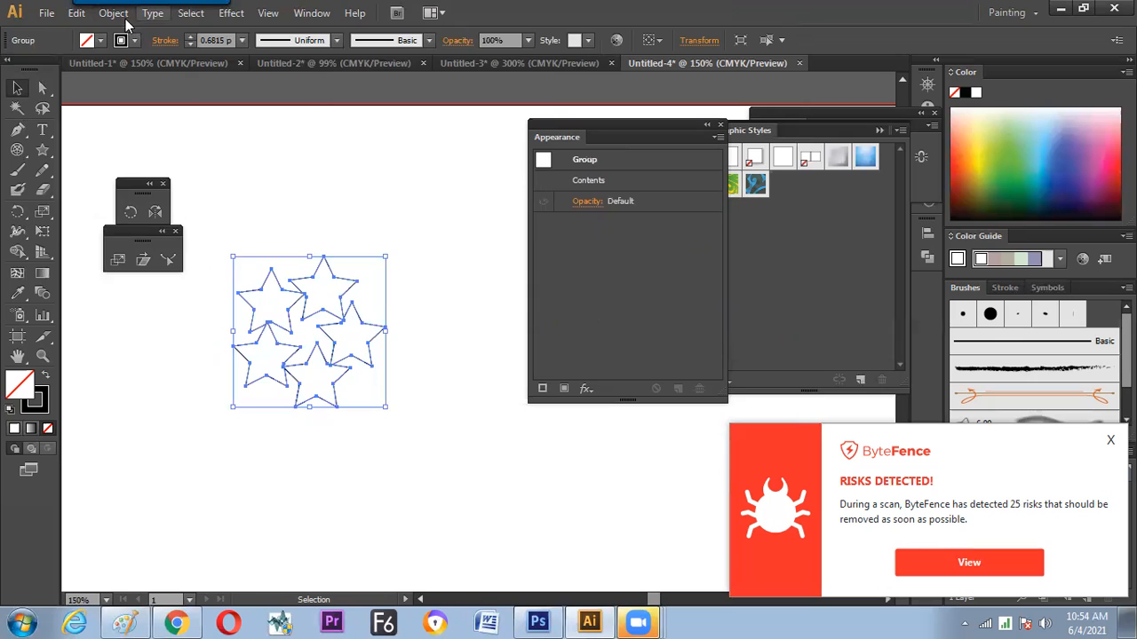
pyautogui.click(120, 14)
pyautogui.moveTo(142, 39)
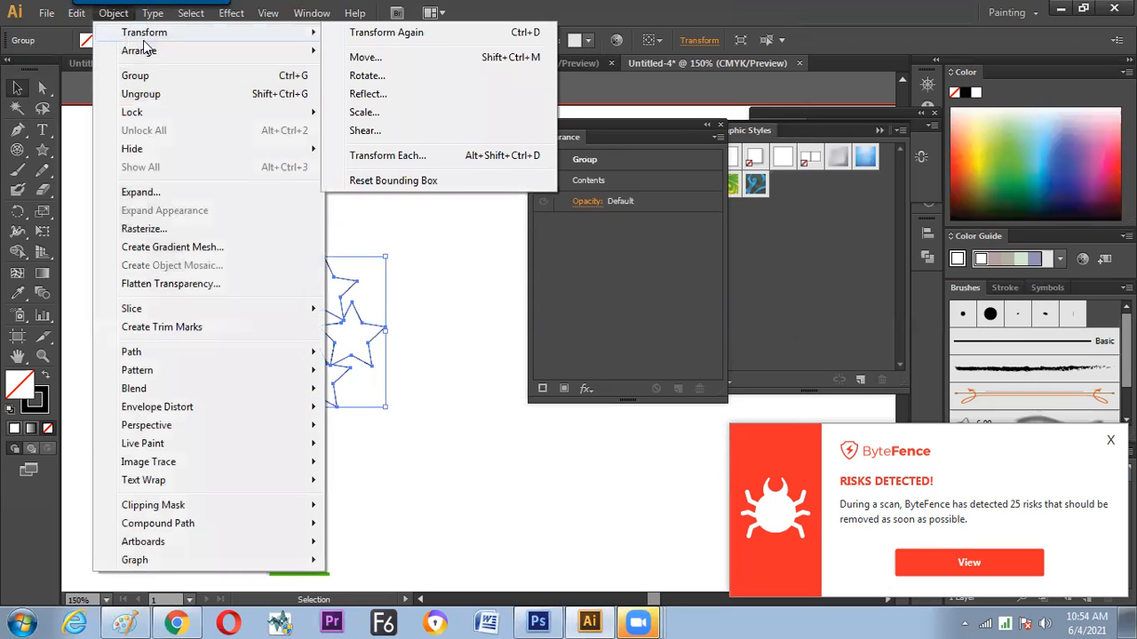
pyautogui.click(144, 94)
# Start Transform Each on the five stars, try a reduced scale and a -25 pt shift, and set the horizontal move to 0 pt
pyautogui.click(114, 13)
pyautogui.moveTo(144, 32)
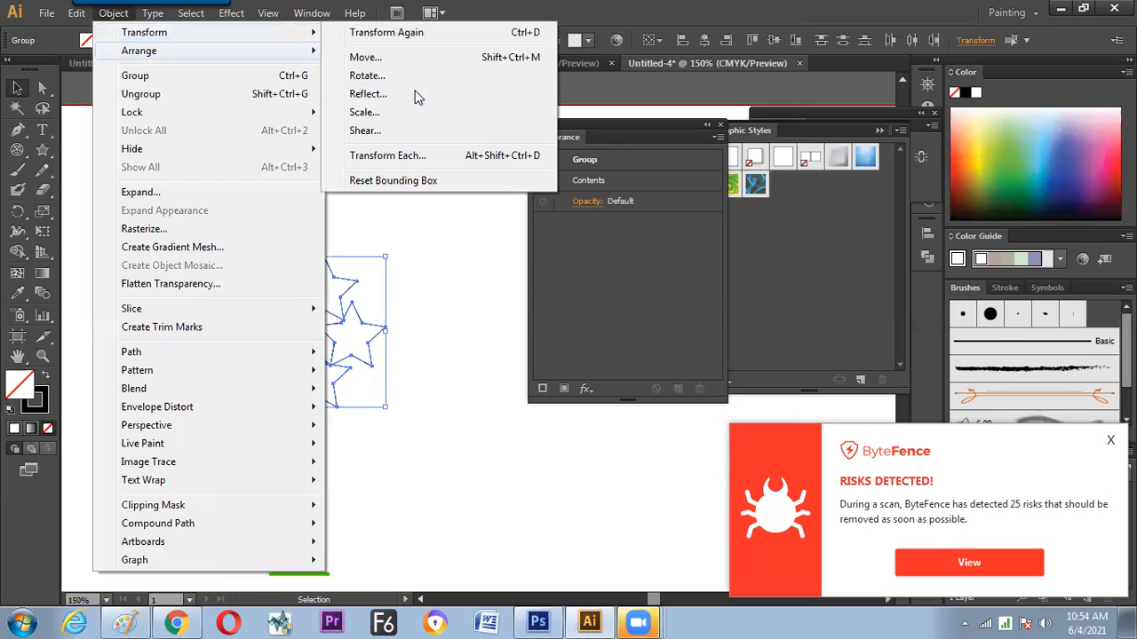
pyautogui.click(439, 153)
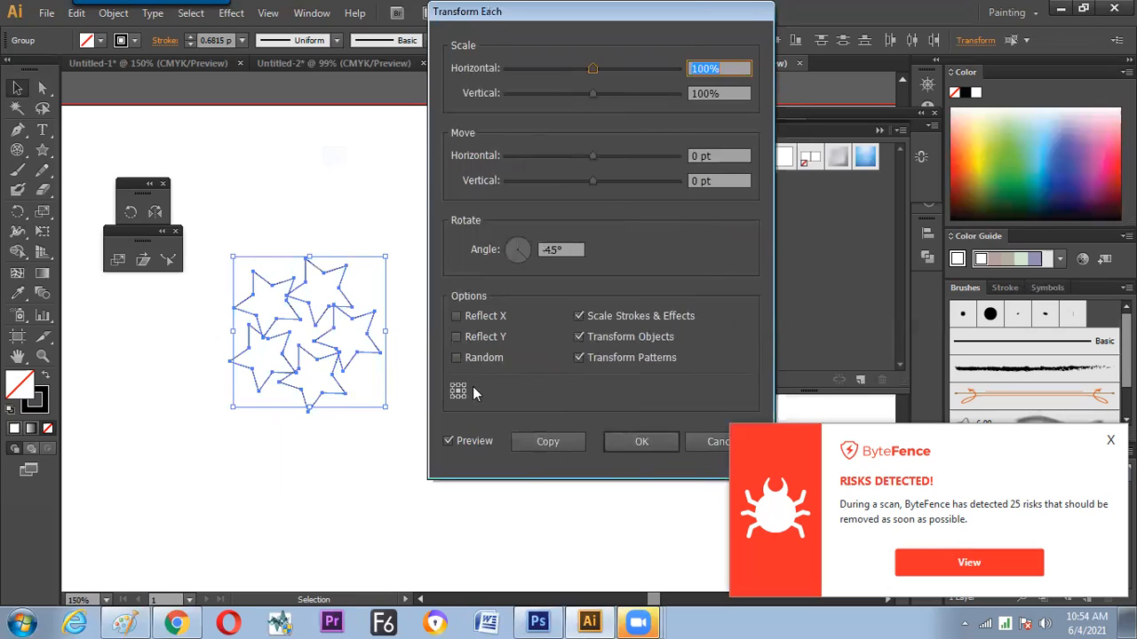
pyautogui.moveTo(587, 75); pyautogui.dragTo(555, 69)
pyautogui.moveTo(602, 157); pyautogui.dragTo(573, 160)
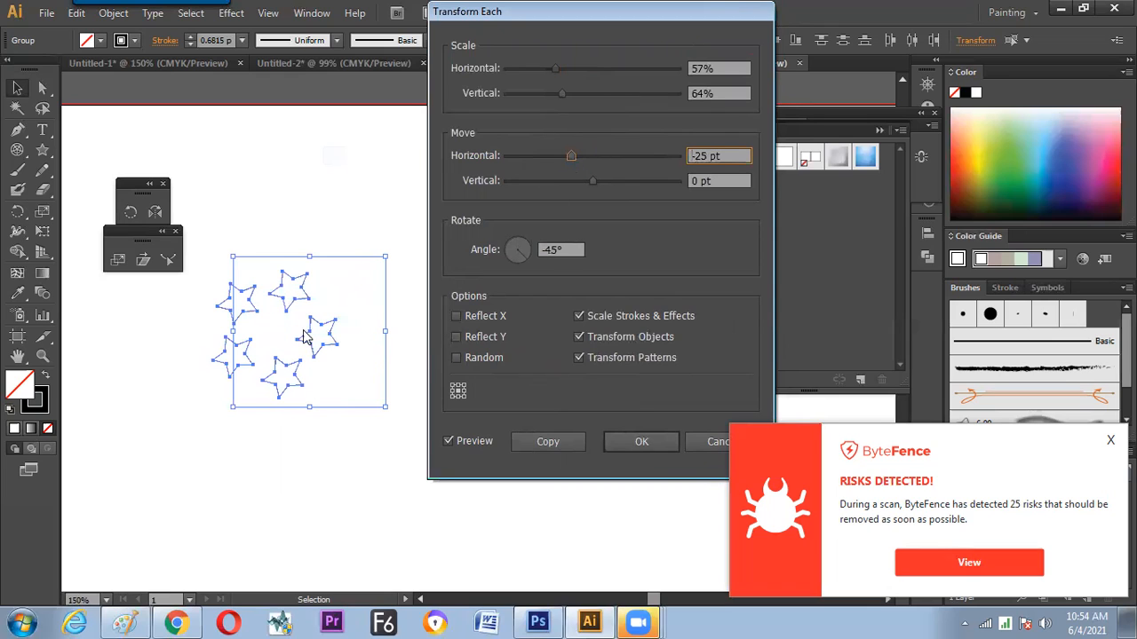
pyautogui.click(718, 156)
pyautogui.write('0')
pyautogui.press('Tab')
# Set the Transform Each horizontal and vertical scale to 50% and create the result as a copy of the stars
pyautogui.click(721, 69)
pyautogui.write('50')
pyautogui.press('Tab')
pyautogui.write('50')
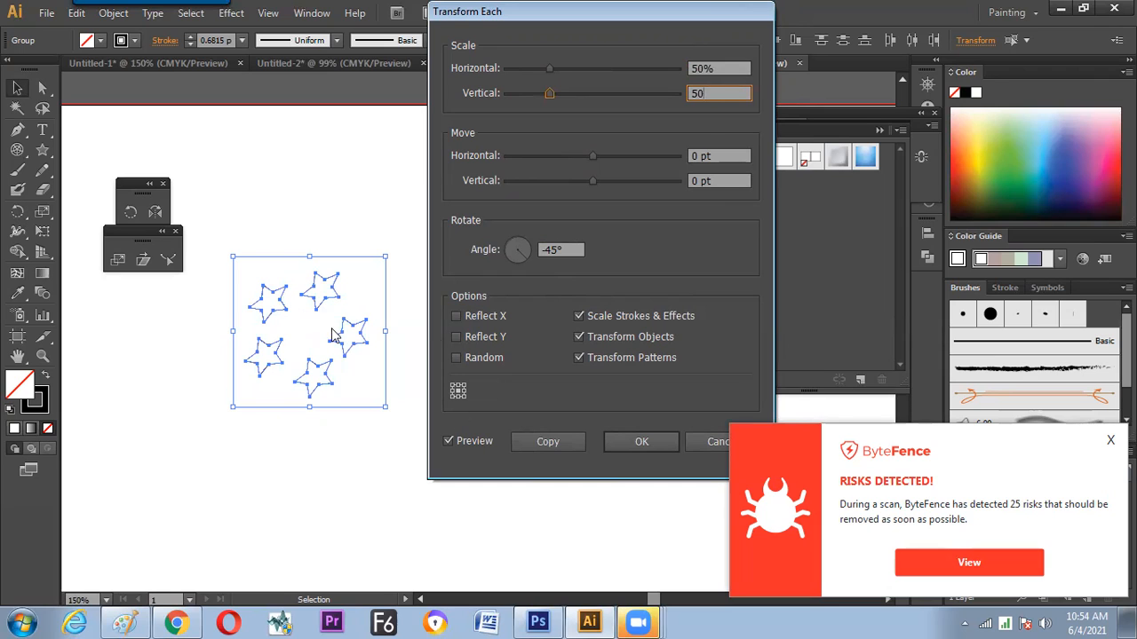
pyautogui.click(717, 155)
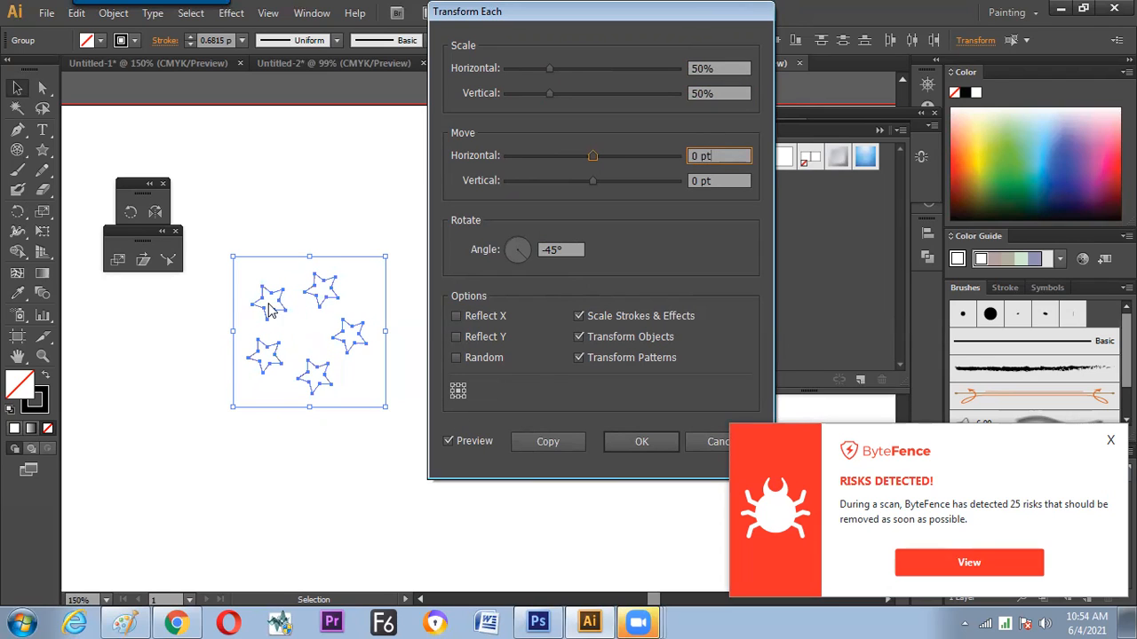
pyautogui.click(536, 446)
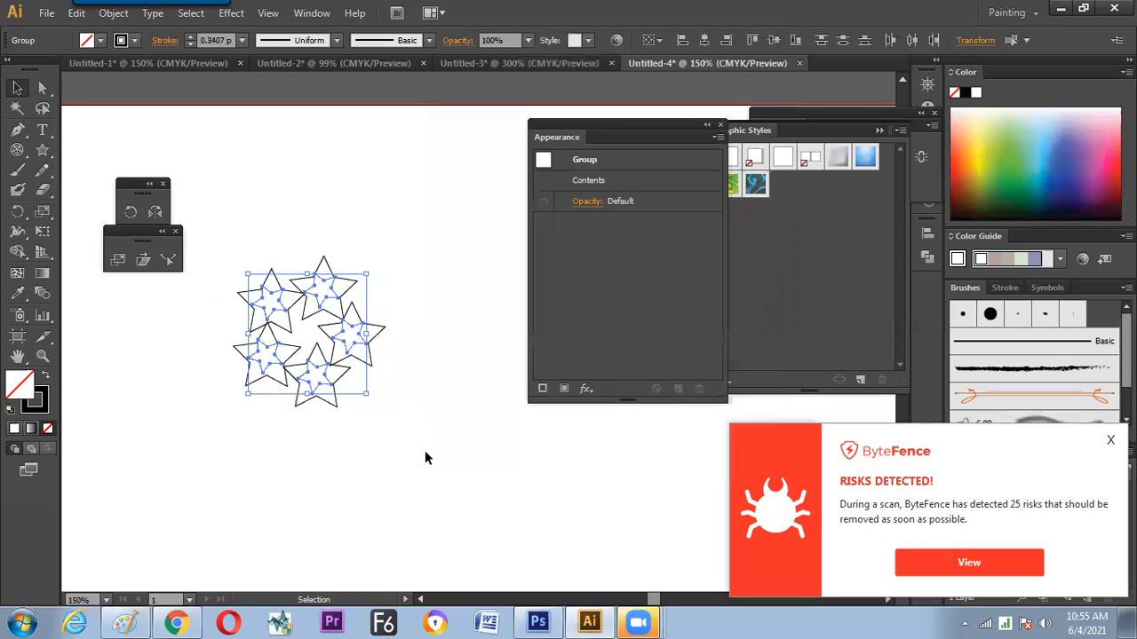
# Fill the small inner stars with red and deselect them
pyautogui.click(100, 42)
pyautogui.click(57, 68)
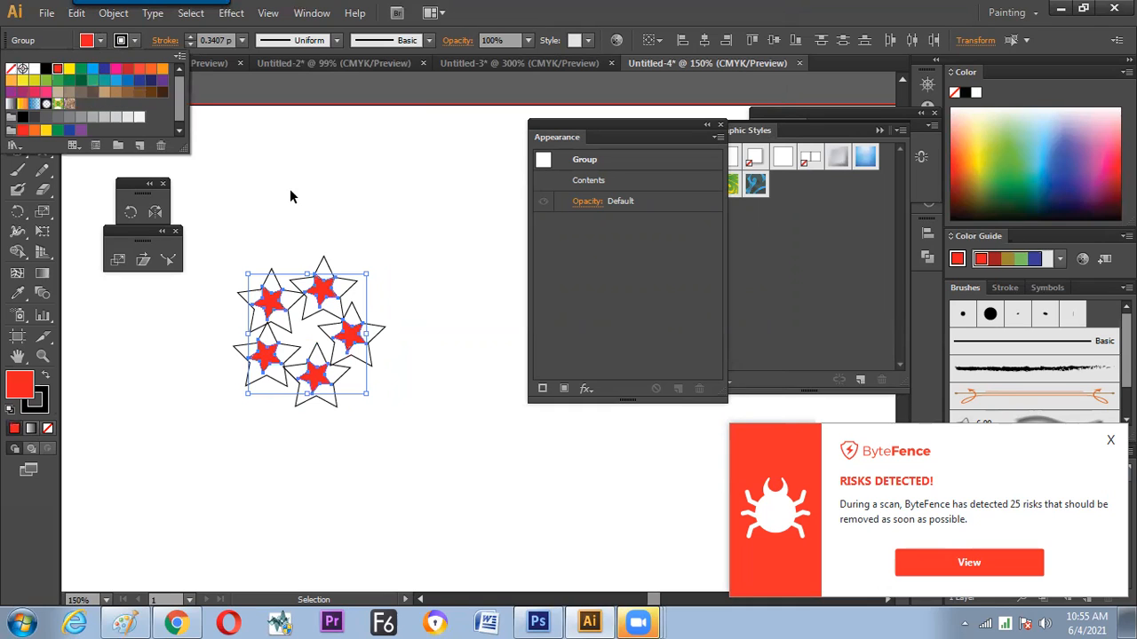
pyautogui.click(378, 218)
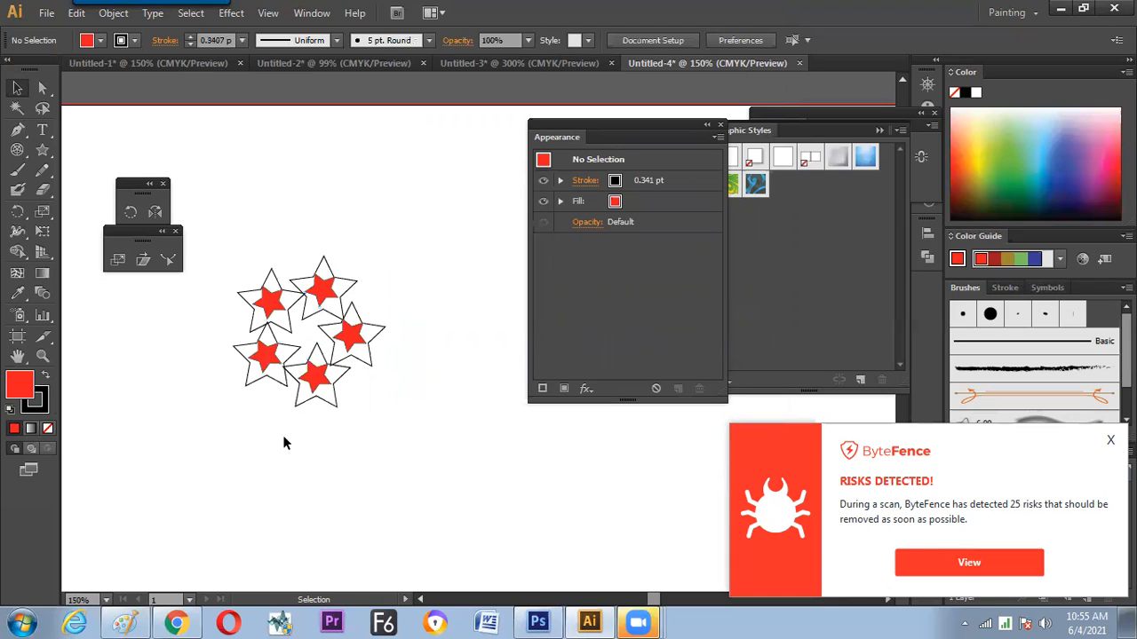
# Switch to Paint and handwrite a numbered list in the empty area: 1 ROTATION (R), 2 Reflection (O), 3 Transfer Each
pyautogui.click(126, 623)
pyautogui.scroll(-5, 1101, 346)
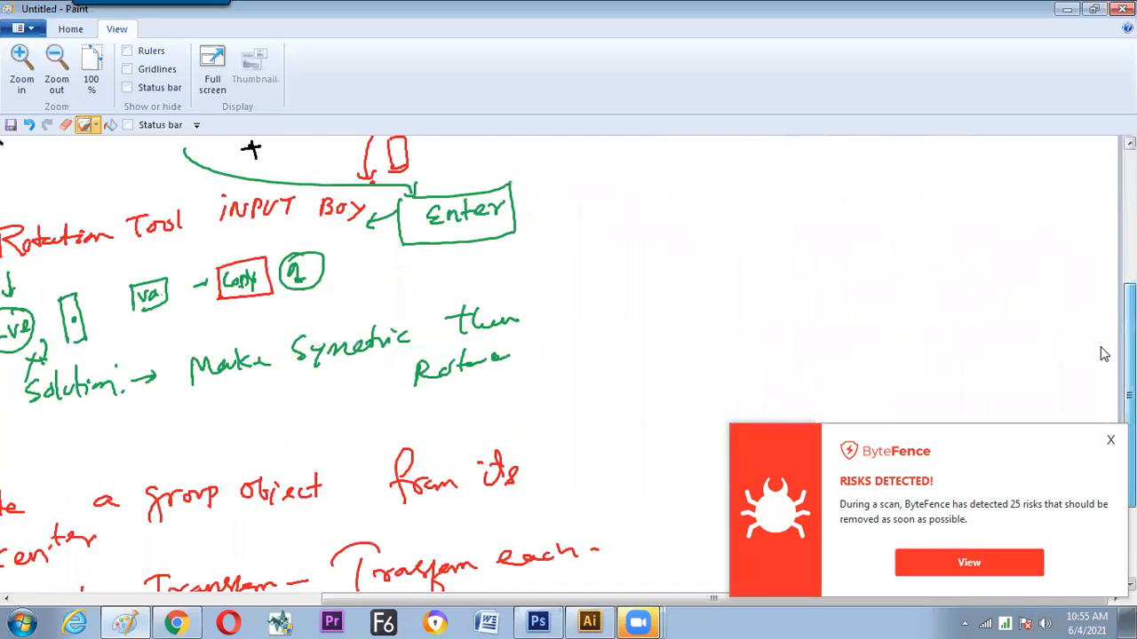
pyautogui.moveTo(647, 197)
pyautogui.mouseDown()
pyautogui.moveTo(647, 221)
pyautogui.moveTo(650, 183)
pyautogui.mouseUp()
pyautogui.moveTo(688, 217)
pyautogui.mouseDown()
pyautogui.moveTo(741, 189)
pyautogui.moveTo(735, 211)
pyautogui.moveTo(761, 208)
pyautogui.moveTo(776, 187)
pyautogui.moveTo(857, 165)
pyautogui.mouseUp()
pyautogui.moveTo(625, 270)
pyautogui.mouseDown()
pyautogui.moveTo(636, 268)
pyautogui.moveTo(621, 263)
pyautogui.mouseUp()
pyautogui.moveTo(708, 260)
pyautogui.mouseDown()
pyautogui.moveTo(726, 281)
pyautogui.moveTo(746, 280)
pyautogui.moveTo(758, 240)
pyautogui.moveTo(775, 268)
pyautogui.moveTo(824, 260)
pyautogui.moveTo(840, 242)
pyautogui.moveTo(874, 256)
pyautogui.mouseUp()
pyautogui.moveTo(925, 162); pyautogui.dragTo(945, 182)
pyautogui.moveTo(945, 227)
pyautogui.mouseDown()
pyautogui.moveTo(924, 252)
pyautogui.moveTo(902, 169)
pyautogui.moveTo(956, 181)
pyautogui.mouseUp()
pyautogui.moveTo(646, 334)
pyautogui.mouseDown()
pyautogui.moveTo(666, 337)
pyautogui.moveTo(635, 355)
pyautogui.moveTo(677, 321)
pyautogui.moveTo(742, 343)
pyautogui.moveTo(753, 313)
pyautogui.mouseUp()
pyautogui.moveTo(749, 336)
pyautogui.mouseDown()
pyautogui.moveTo(804, 318)
pyautogui.moveTo(835, 318)
pyautogui.moveTo(852, 337)
pyautogui.moveTo(849, 315)
pyautogui.moveTo(894, 312)
pyautogui.moveTo(902, 288)
pyautogui.moveTo(896, 314)
pyautogui.moveTo(963, 313)
pyautogui.mouseUp()
# Handwrite a circled 4 with the text "Effect – TRANSFORM" as the fourth list item
pyautogui.moveTo(664, 392); pyautogui.dragTo(684, 410)
pyautogui.moveTo(668, 377)
pyautogui.mouseDown()
pyautogui.moveTo(671, 424)
pyautogui.moveTo(660, 376)
pyautogui.mouseUp()
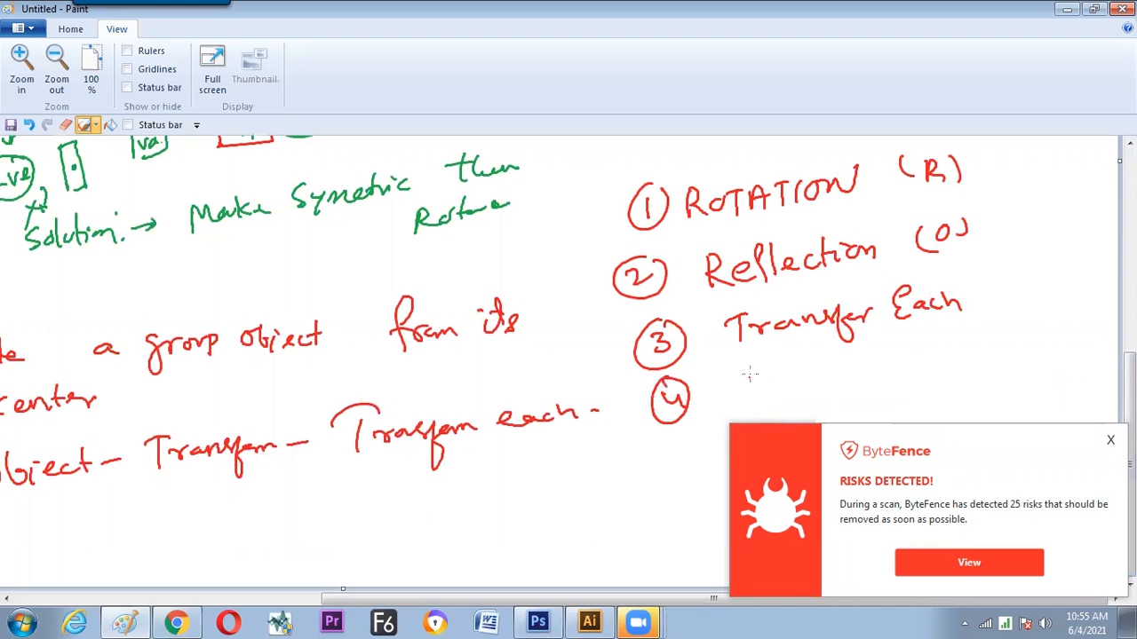
pyautogui.moveTo(748, 372)
pyautogui.mouseDown()
pyautogui.moveTo(744, 392)
pyautogui.moveTo(760, 369)
pyautogui.moveTo(760, 380)
pyautogui.mouseUp()
pyautogui.moveTo(748, 395); pyautogui.dragTo(788, 376)
pyautogui.moveTo(795, 373)
pyautogui.mouseDown()
pyautogui.moveTo(787, 387)
pyautogui.moveTo(804, 385)
pyautogui.mouseUp()
pyautogui.moveTo(810, 377); pyautogui.dragTo(808, 385)
pyautogui.moveTo(813, 361); pyautogui.dragTo(821, 371)
pyautogui.moveTo(833, 371); pyautogui.dragTo(878, 349)
pyautogui.moveTo(868, 352); pyautogui.dragTo(875, 377)
pyautogui.moveTo(875, 354)
pyautogui.mouseDown()
pyautogui.moveTo(895, 375)
pyautogui.moveTo(934, 341)
pyautogui.moveTo(955, 357)
pyautogui.moveTo(986, 341)
pyautogui.moveTo(998, 352)
pyautogui.mouseUp()
pyautogui.moveTo(1000, 348)
pyautogui.mouseDown()
pyautogui.moveTo(1009, 334)
pyautogui.moveTo(1021, 348)
pyautogui.mouseUp()
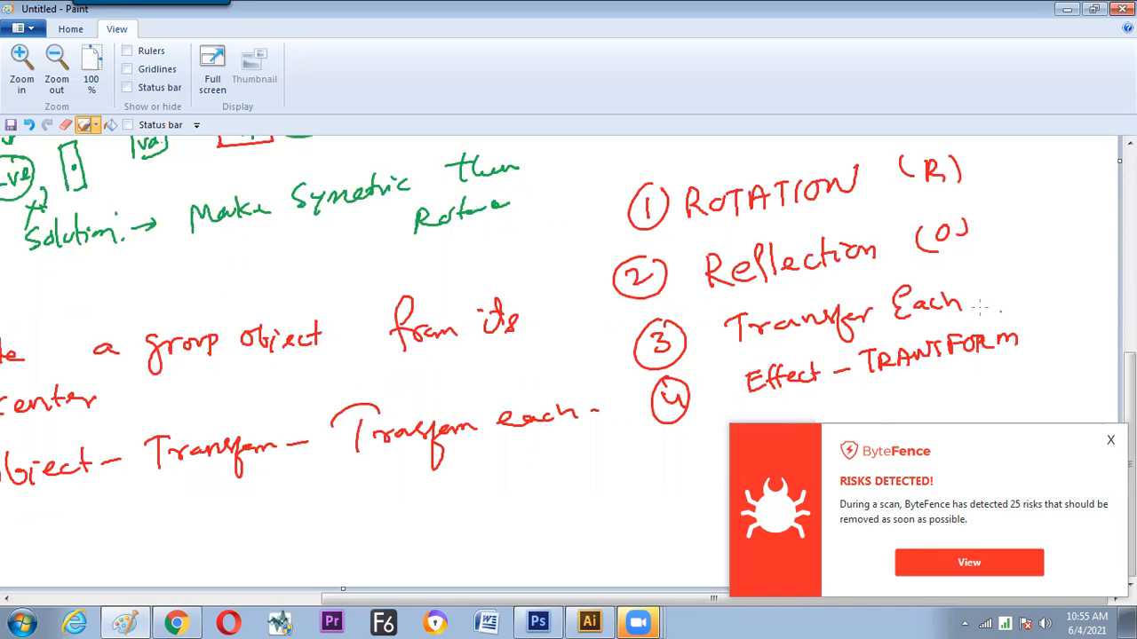
# Draw a double divider line before the list and annotate its items with "Tool Bar", "Object" and "Effect"
pyautogui.moveTo(593, 199); pyautogui.dragTo(629, 436)
pyautogui.moveTo(595, 201); pyautogui.dragTo(646, 439)
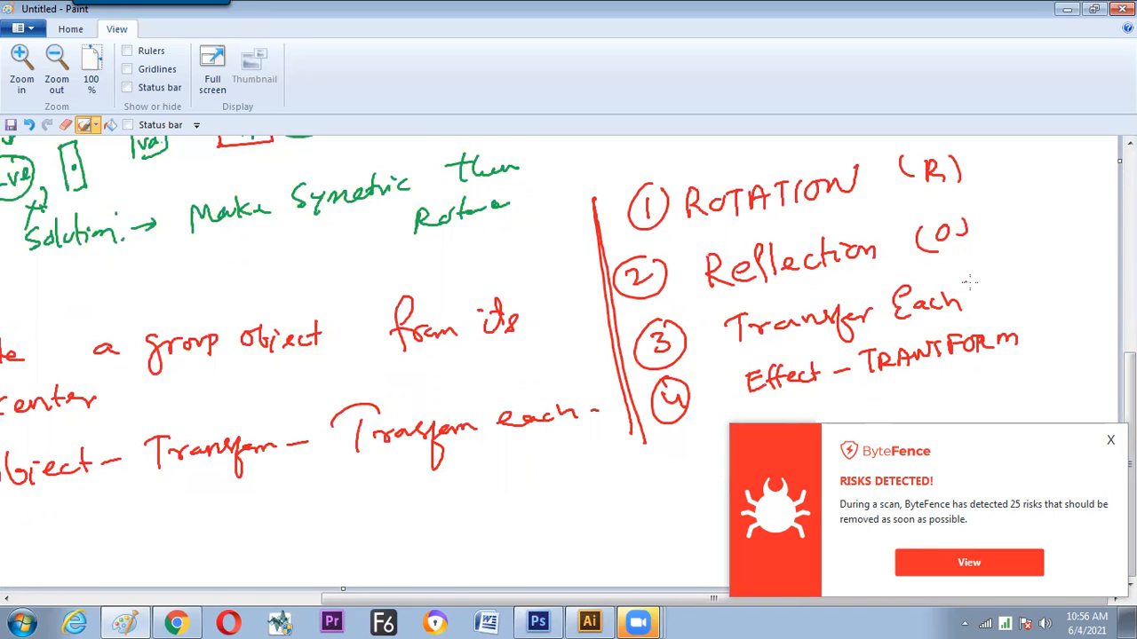
pyautogui.moveTo(997, 291)
pyautogui.mouseDown()
pyautogui.moveTo(1021, 271)
pyautogui.moveTo(1039, 278)
pyautogui.moveTo(1076, 264)
pyautogui.mouseUp()
pyautogui.moveTo(1029, 333)
pyautogui.mouseDown()
pyautogui.moveTo(1073, 301)
pyautogui.moveTo(1085, 306)
pyautogui.moveTo(1080, 324)
pyautogui.moveTo(1105, 298)
pyautogui.mouseUp()
pyautogui.moveTo(981, 167); pyautogui.dragTo(997, 229)
pyautogui.moveTo(1005, 184); pyautogui.dragTo(1028, 187)
pyautogui.moveTo(1016, 188)
pyautogui.mouseDown()
pyautogui.moveTo(1014, 209)
pyautogui.moveTo(1062, 177)
pyautogui.moveTo(1105, 172)
pyautogui.mouseUp()
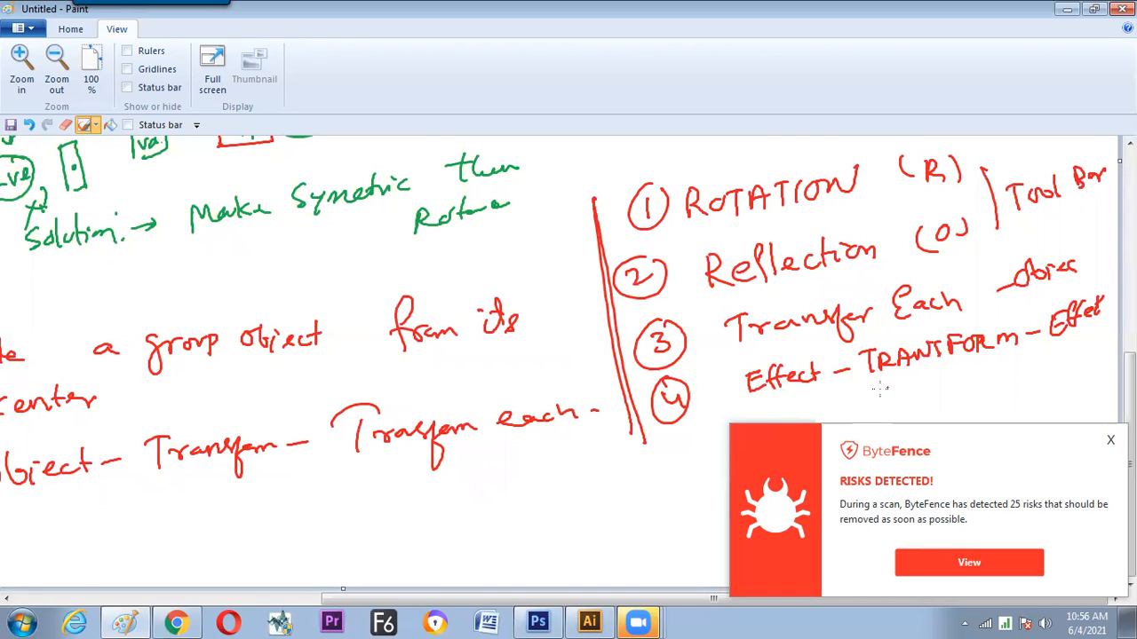
# Dismiss the ByteFence alert and handwrite "Ctrl+Shift+E" below item 4, with a curved line leading to it
pyautogui.moveTo(761, 405); pyautogui.dragTo(686, 451)
pyautogui.click(1108, 445)
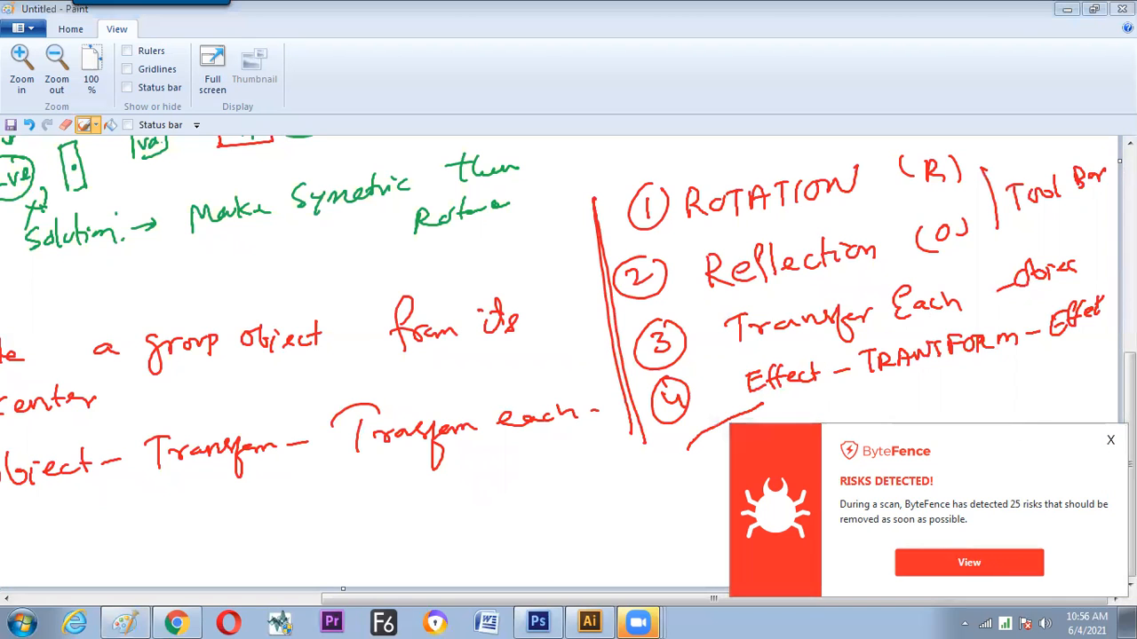
pyautogui.moveTo(690, 447)
pyautogui.mouseDown()
pyautogui.moveTo(704, 470)
pyautogui.moveTo(830, 436)
pyautogui.mouseUp()
pyautogui.moveTo(824, 430); pyautogui.dragTo(824, 446)
pyautogui.moveTo(849, 415); pyautogui.dragTo(837, 444)
pyautogui.moveTo(858, 414)
pyautogui.mouseDown()
pyautogui.moveTo(858, 431)
pyautogui.moveTo(876, 424)
pyautogui.mouseUp()
pyautogui.moveTo(890, 451)
pyautogui.mouseDown()
pyautogui.moveTo(891, 407)
pyautogui.moveTo(886, 425)
pyautogui.moveTo(912, 405)
pyautogui.mouseUp()
pyautogui.moveTo(904, 398); pyautogui.dragTo(903, 418)
pyautogui.moveTo(939, 387); pyautogui.dragTo(943, 407)
pyautogui.moveTo(923, 400); pyautogui.dragTo(926, 394)
# Draw a box around the handwritten "Ctrl+Shift+E" note and add an arrowhead pointing to it
pyautogui.moveTo(774, 494); pyautogui.dragTo(928, 384)
pyautogui.moveTo(924, 396)
pyautogui.mouseDown()
pyautogui.moveTo(938, 395)
pyautogui.moveTo(755, 501)
pyautogui.mouseUp()
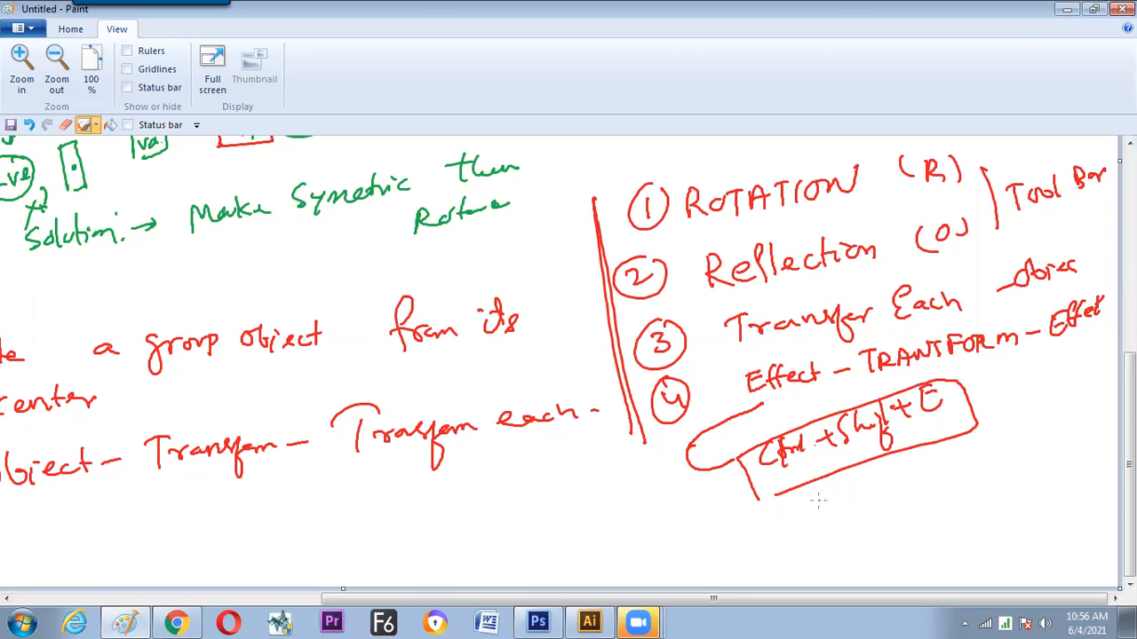
pyautogui.moveTo(757, 503); pyautogui.dragTo(785, 490)
pyautogui.moveTo(722, 447)
pyautogui.mouseDown()
pyautogui.moveTo(735, 458)
pyautogui.moveTo(724, 472)
pyautogui.mouseUp()
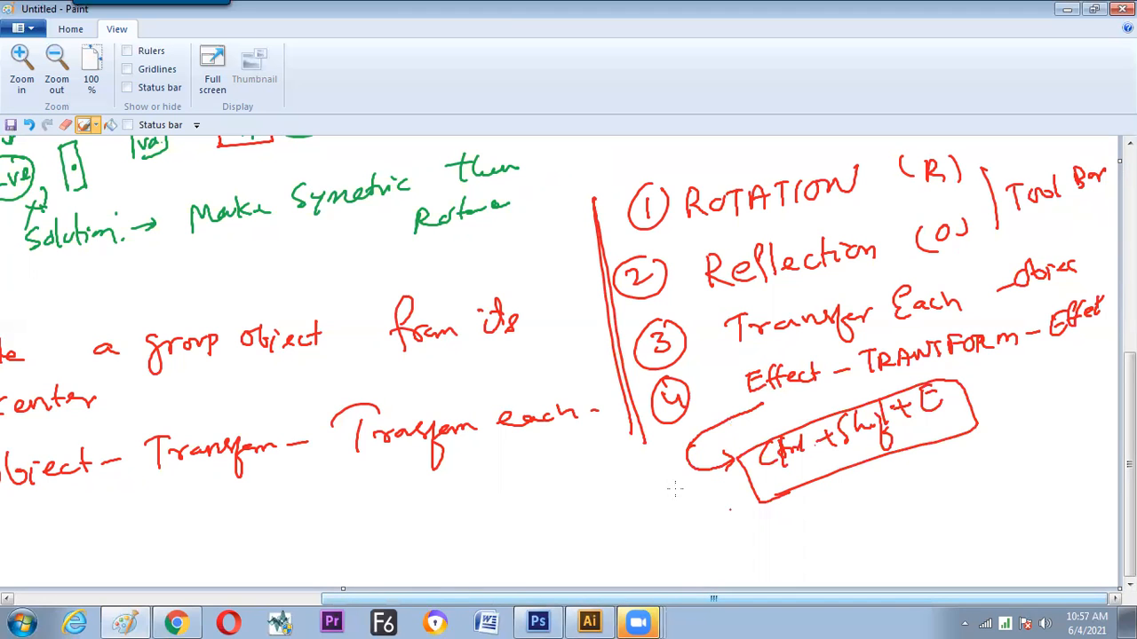
# Zoom out to review the whole page of rotation notes and bring up the drawing tools
pyautogui.click(55, 60)
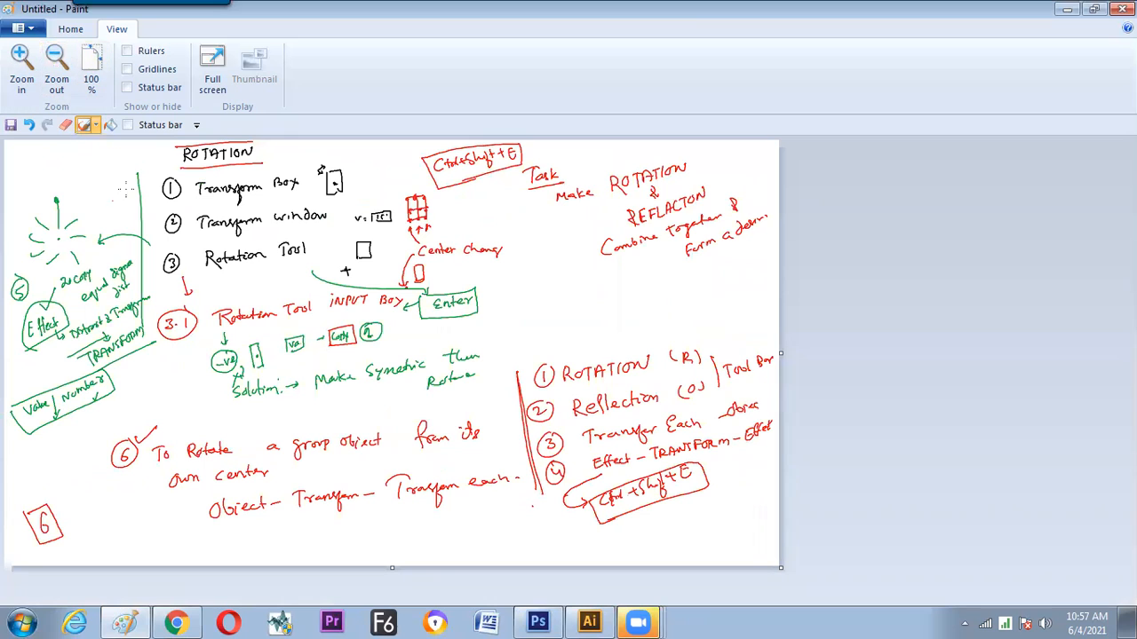
pyautogui.click(83, 125)
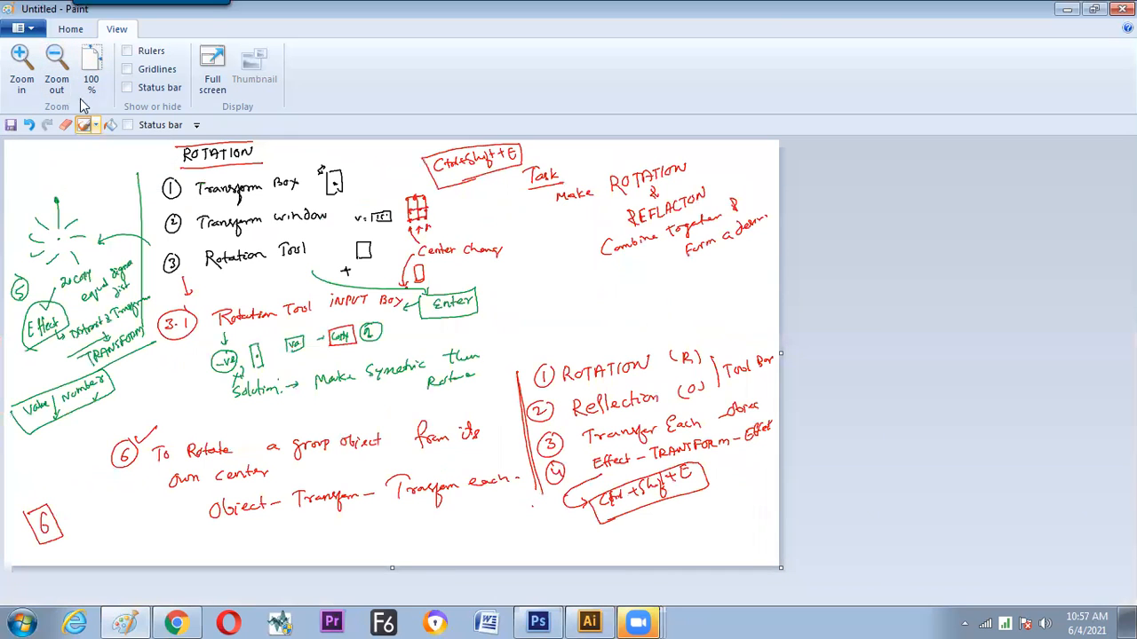
pyautogui.click(72, 31)
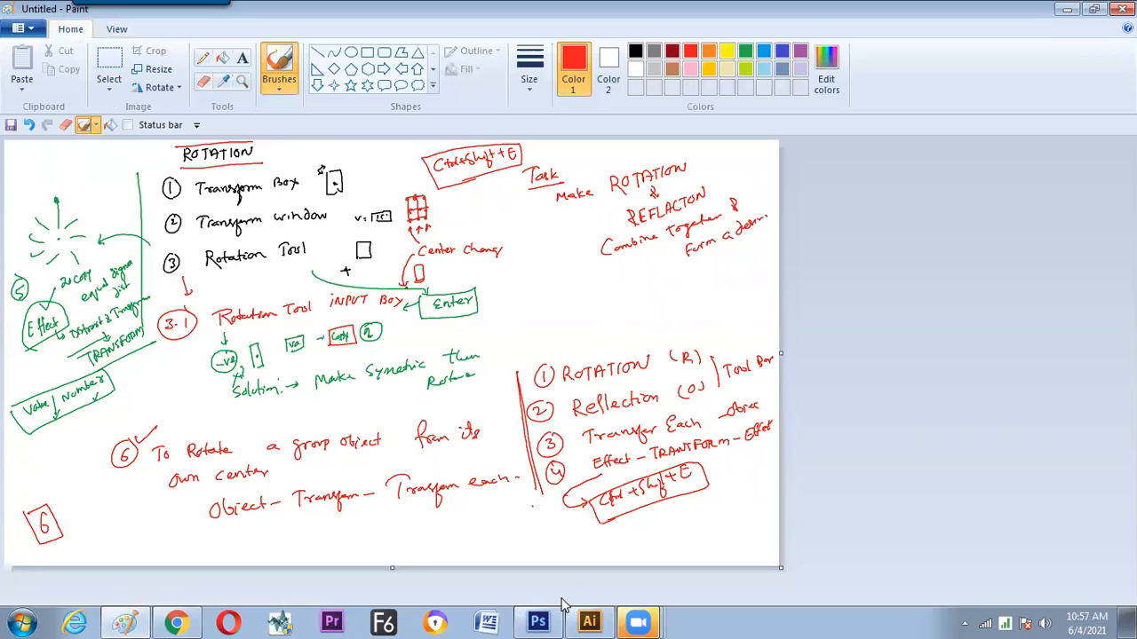